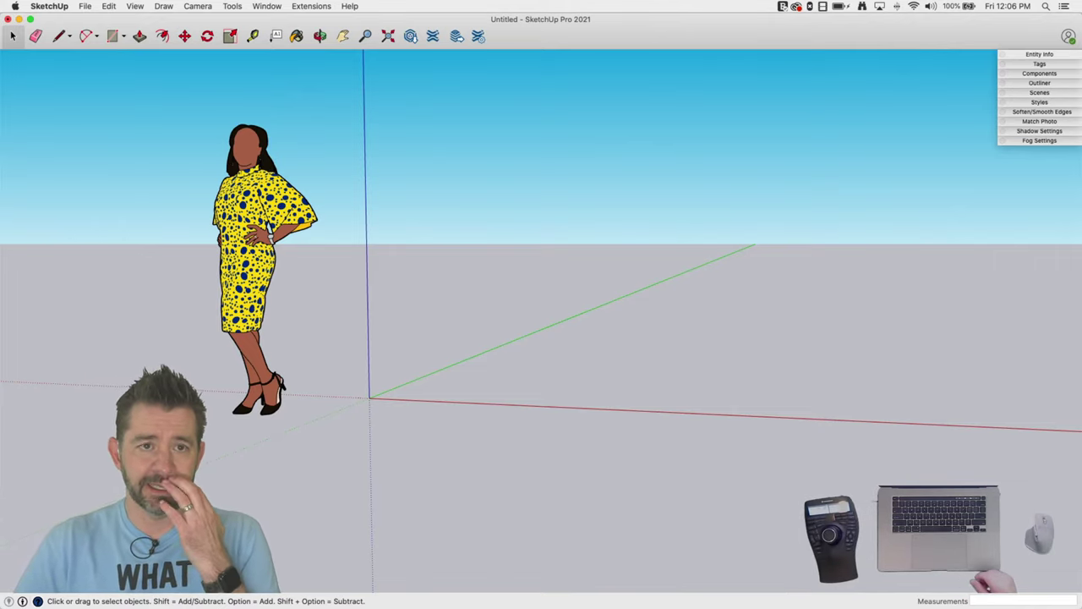
# Draw a rectangle on the ground plane near the origin
pyautogui.moveTo(583, 508); pyautogui.dragTo(548, 399, button='middle')
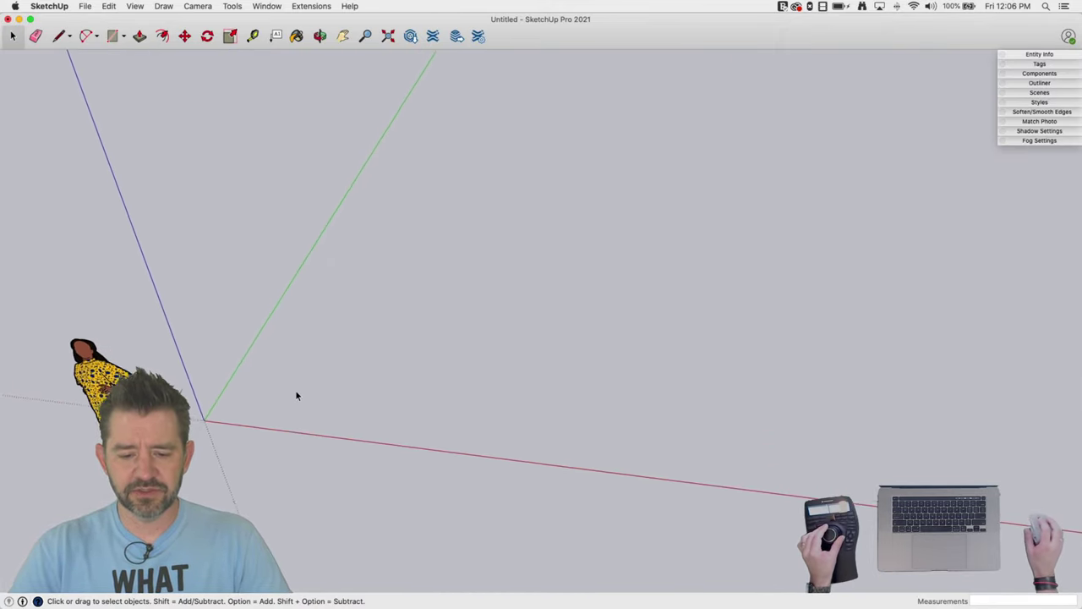
pyautogui.press('r')
pyautogui.click(308, 425)
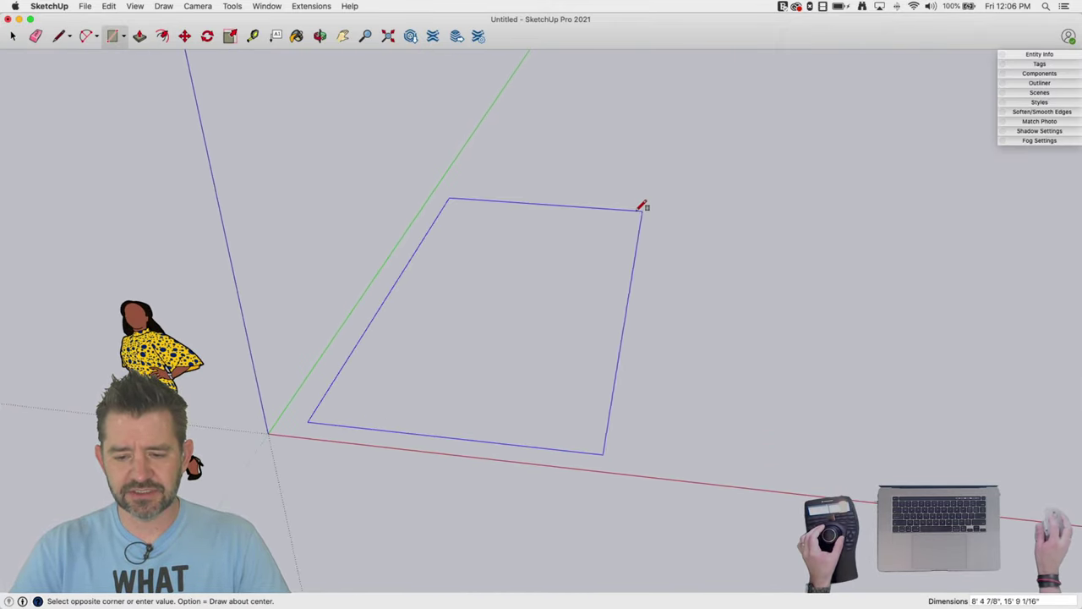
pyautogui.click(594, 223)
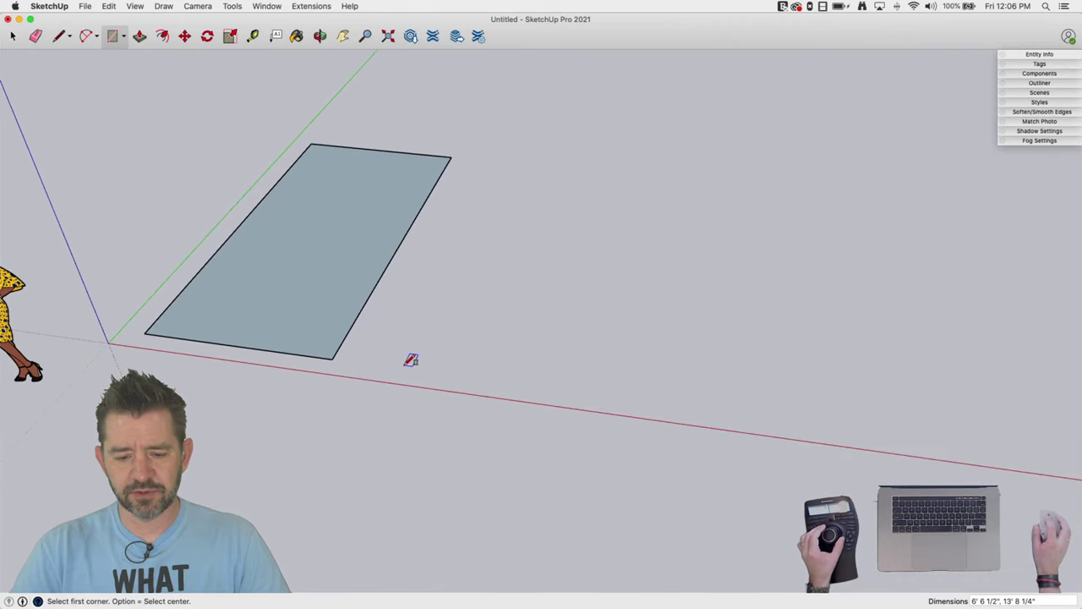
# Copy the rectangle face to the right with Move and Option
pyautogui.press('space')
pyautogui.click(329, 314)
pyautogui.press('m')
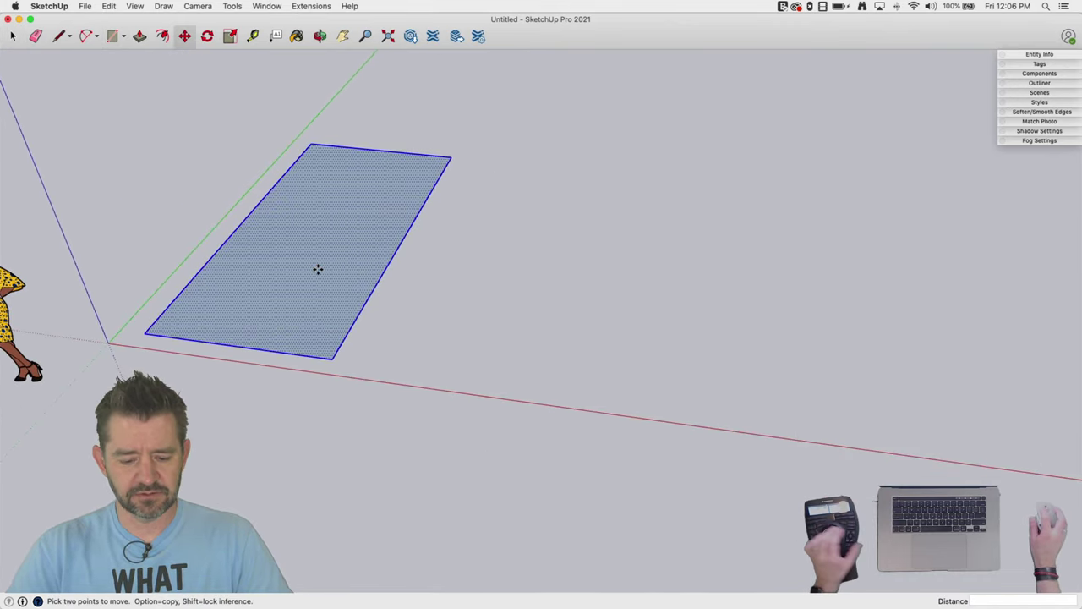
pyautogui.press('alt')
pyautogui.click(319, 270)
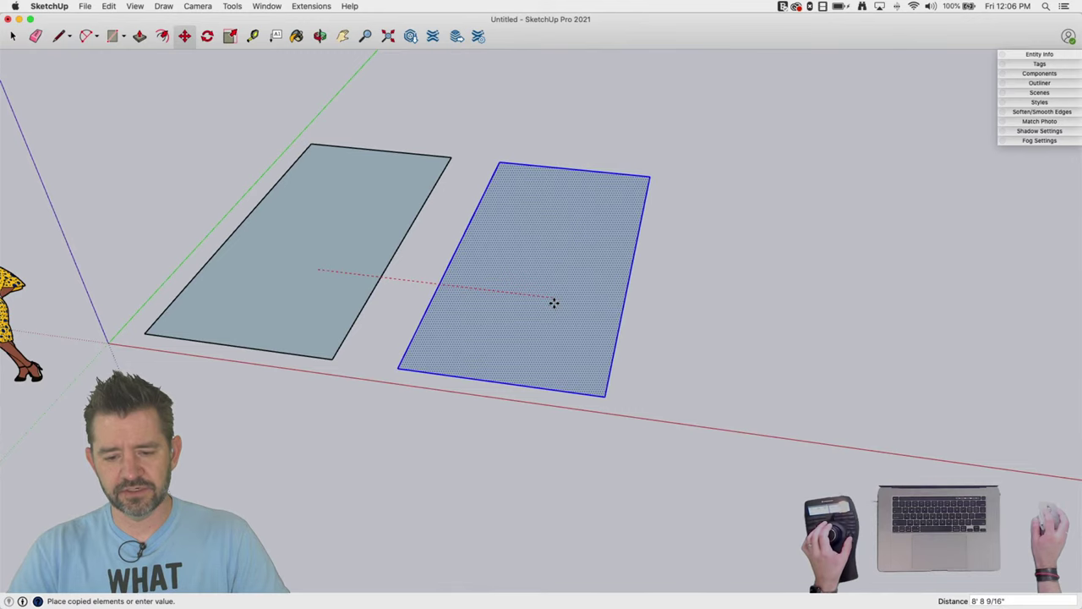
pyautogui.click(554, 302)
pyautogui.press('space')
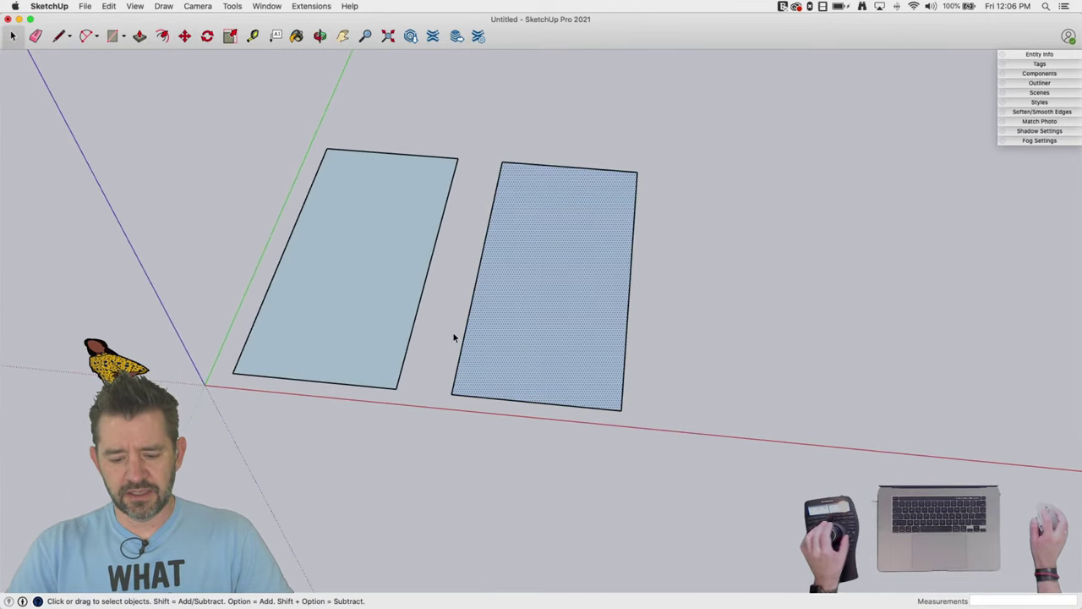
# Paint both rectangle faces with the red brick material
pyautogui.press('b')
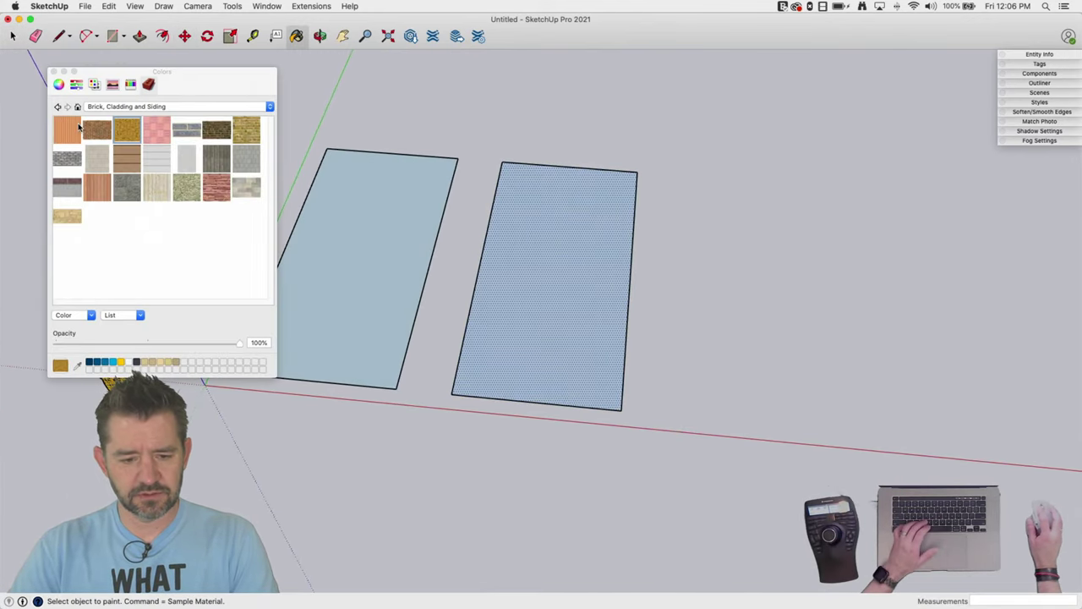
pyautogui.click(398, 221)
pyautogui.click(592, 262)
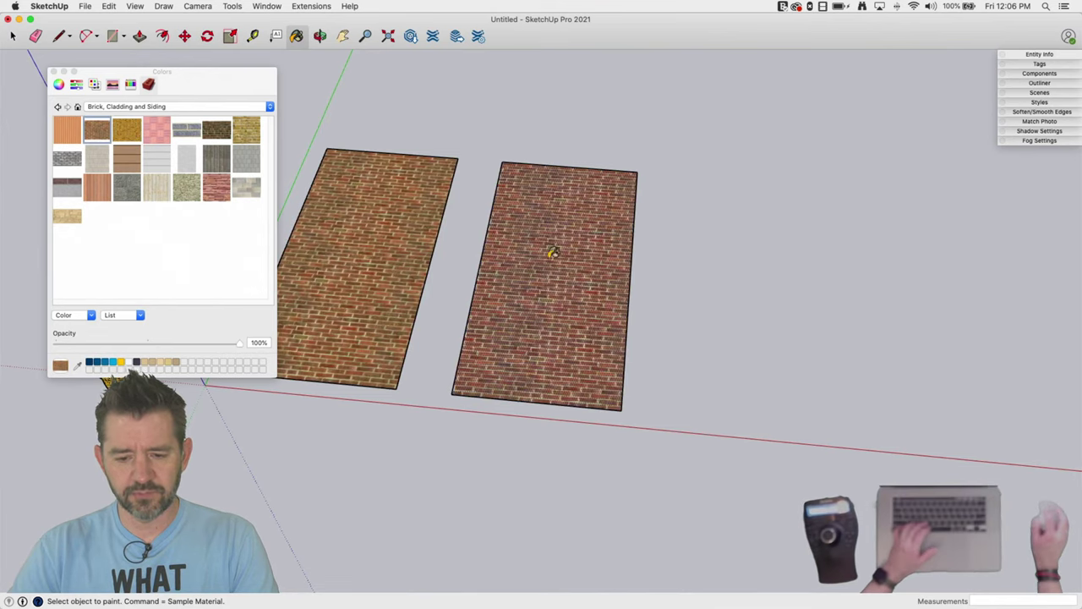
pyautogui.click(54, 73)
pyautogui.press('space')
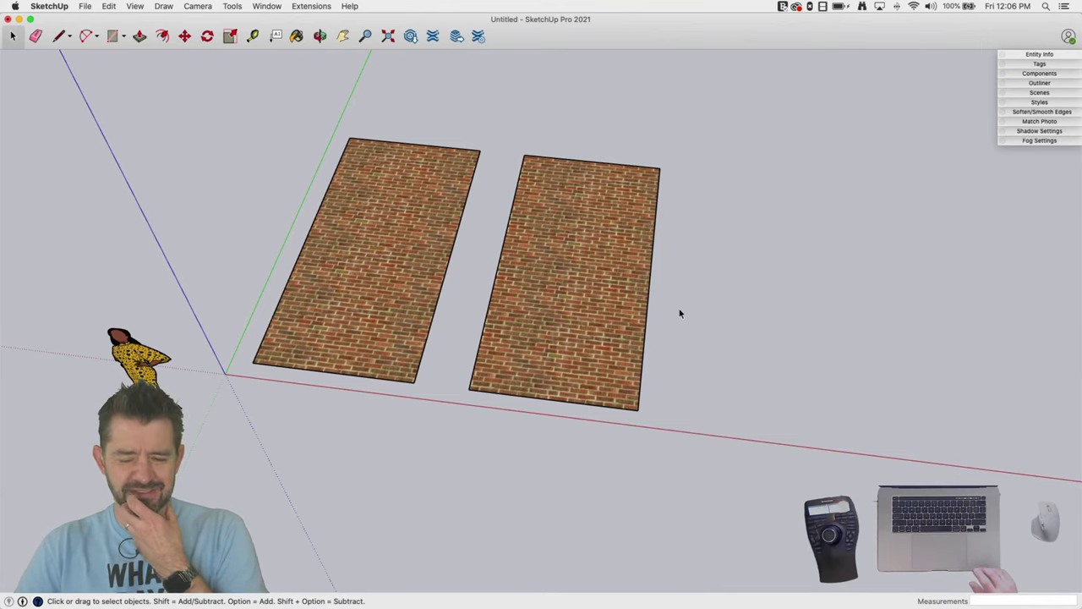
pyautogui.moveTo(680, 314); pyautogui.dragTo(527, 274, button='middle')
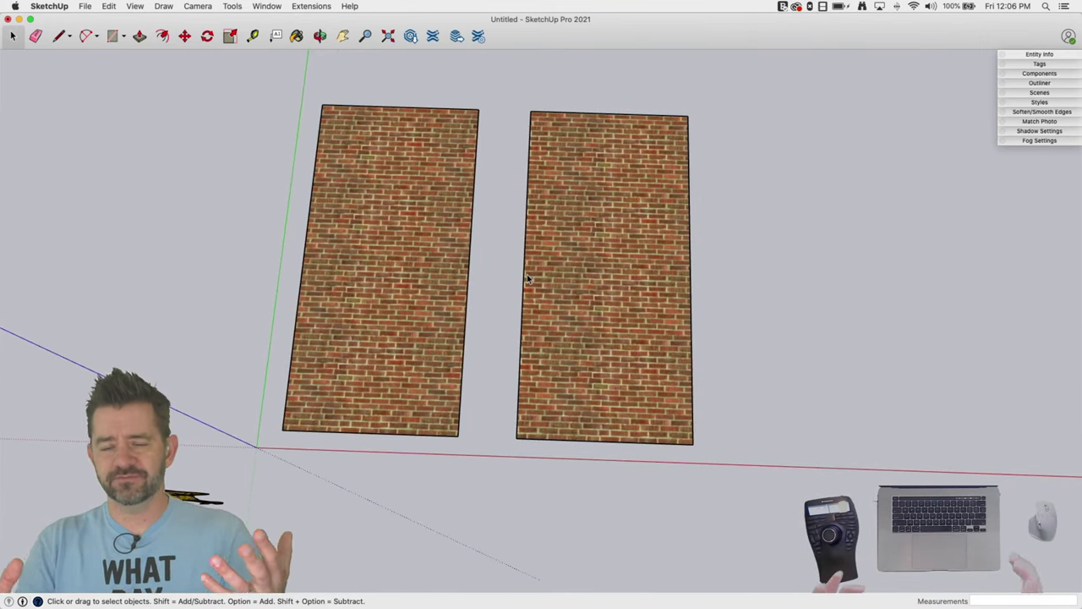
pyautogui.moveTo(527, 274); pyautogui.dragTo(595, 273, button='middle')
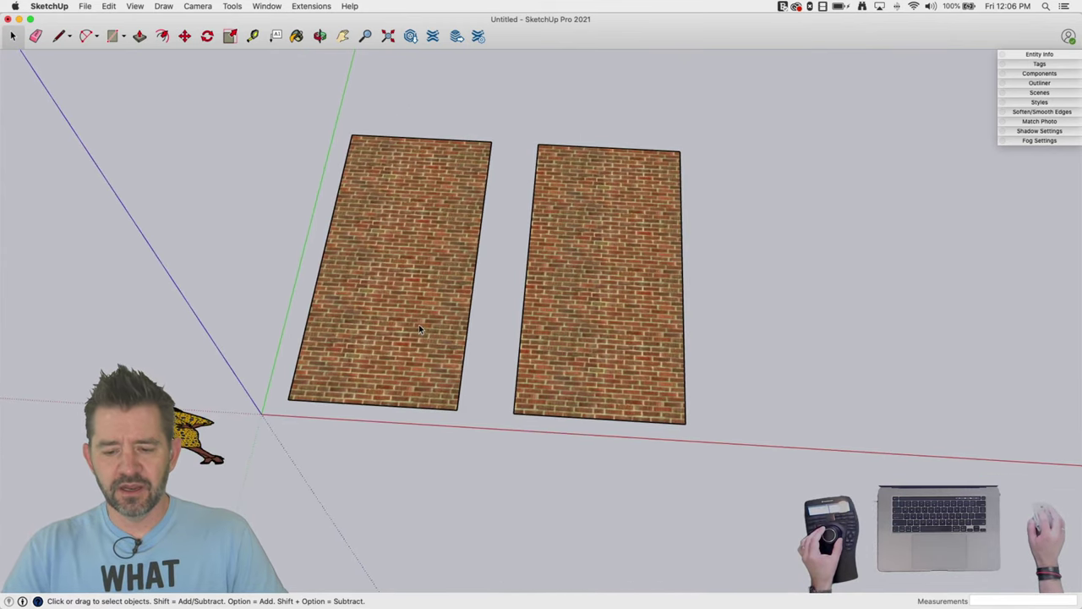
# Group the right brick face and copy the group to the right as a third panel
pyautogui.press('m')
pyautogui.rightClick(589, 259)
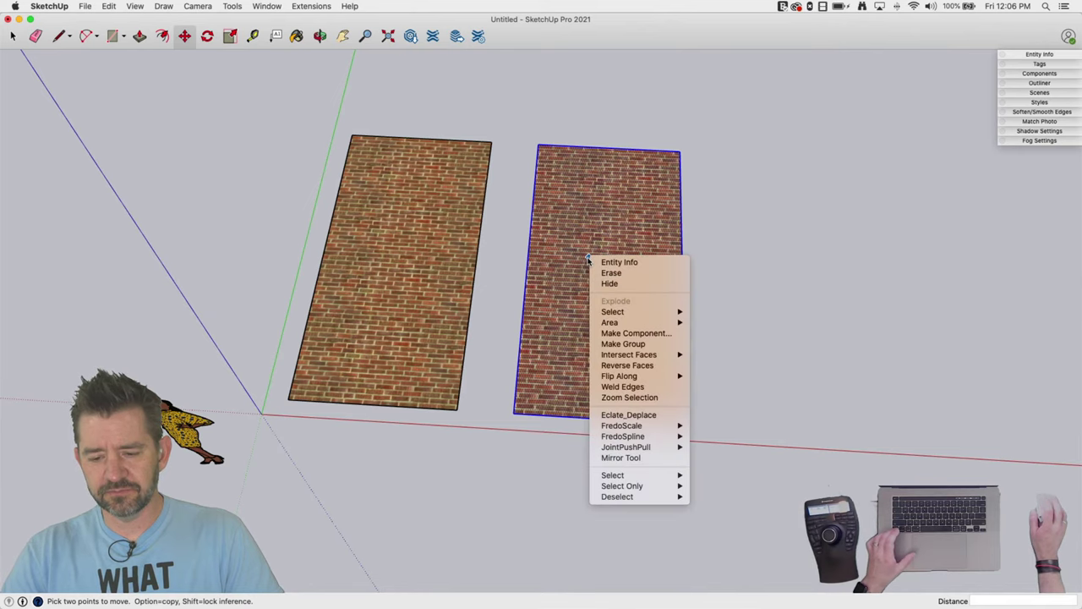
pyautogui.click(598, 345)
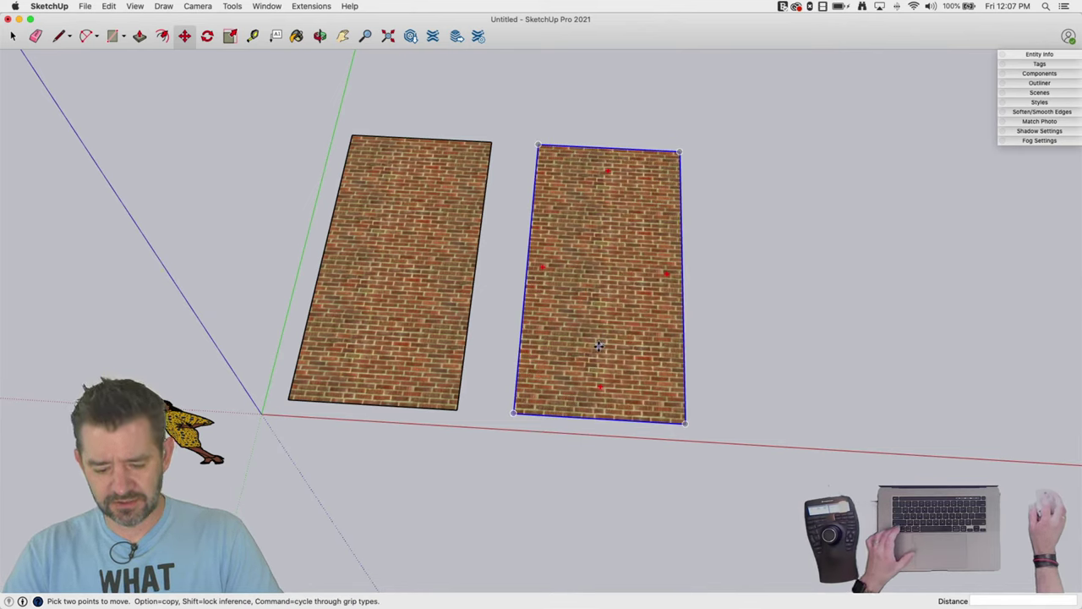
pyautogui.click(598, 344)
pyautogui.press('alt')
pyautogui.click(818, 358)
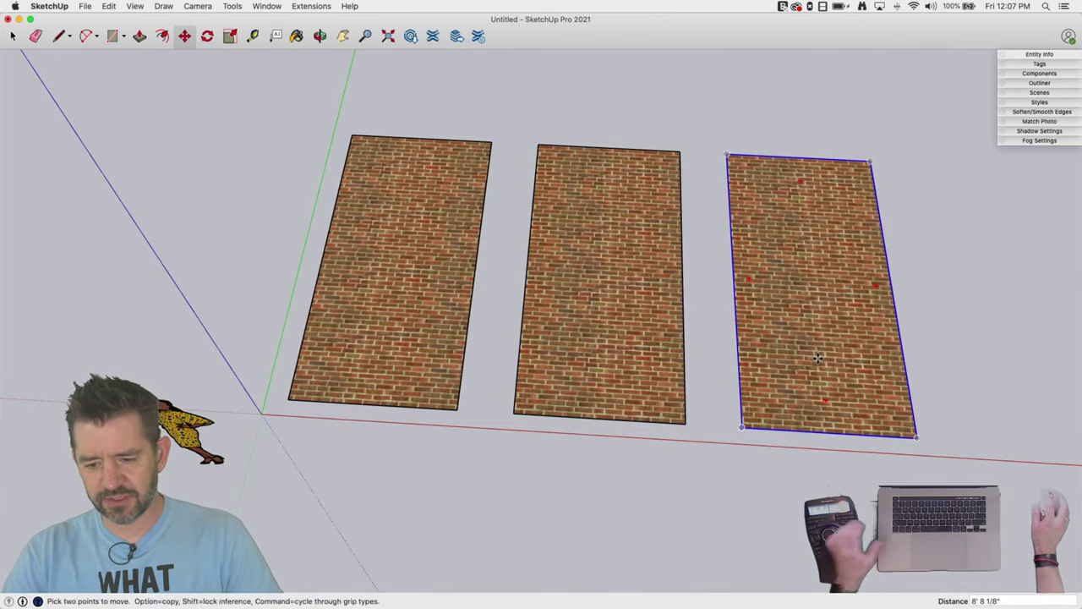
pyautogui.press('space')
pyautogui.moveTo(818, 359); pyautogui.dragTo(616, 329, button='middle')
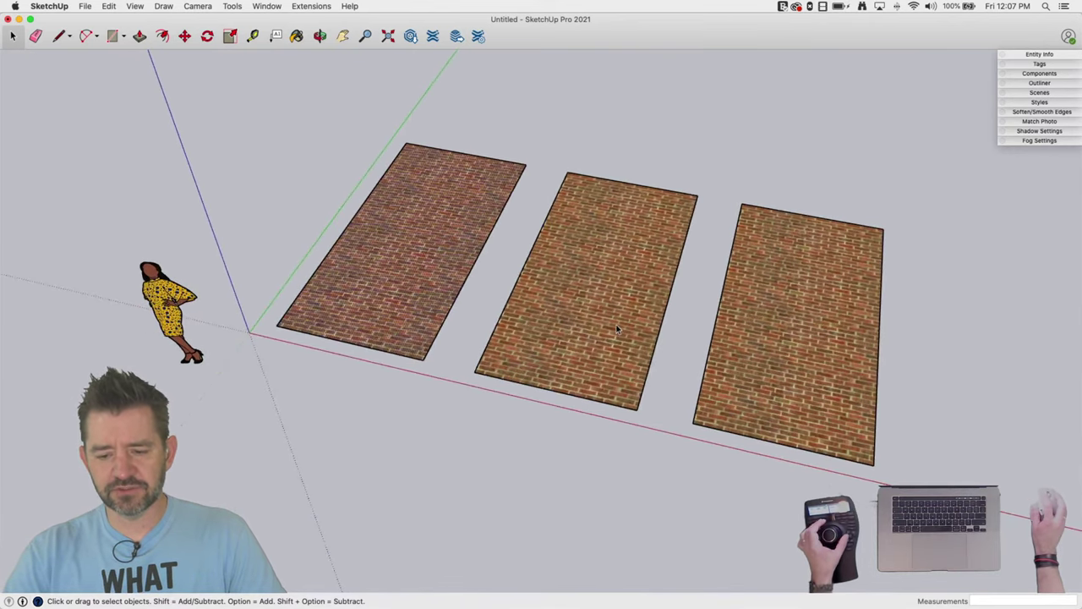
# Begin moving the bottom edge of the left brick panel
pyautogui.click(762, 398)
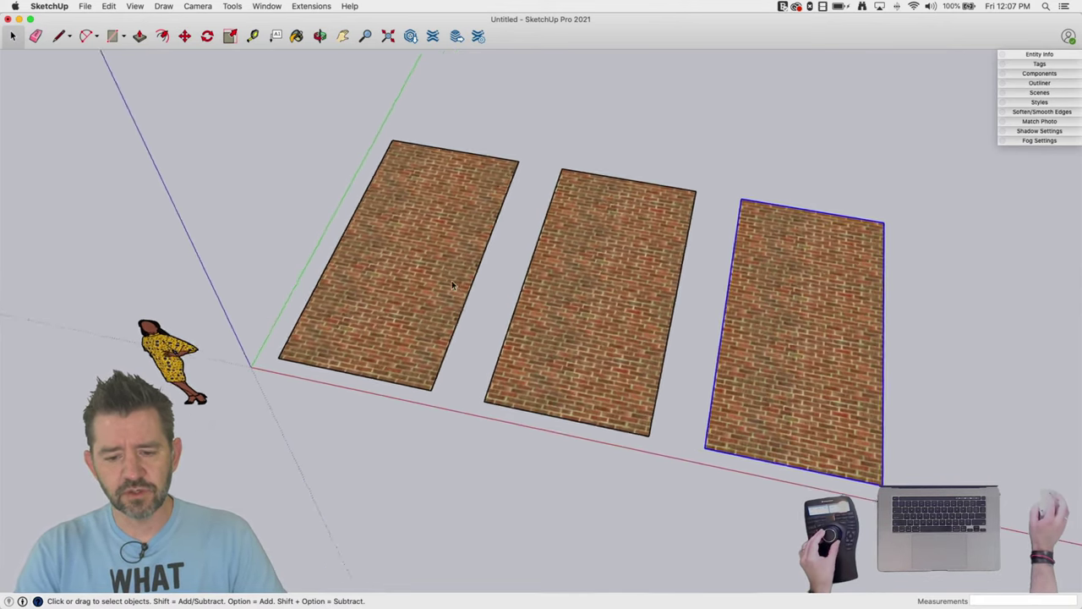
pyautogui.click(382, 212)
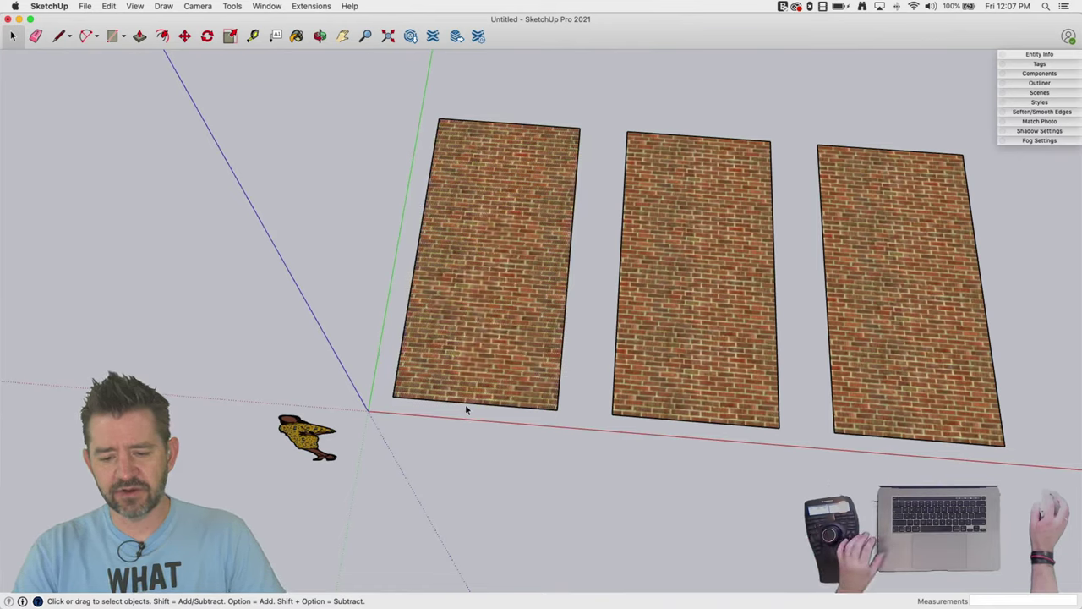
pyautogui.press('m')
pyautogui.click(461, 407)
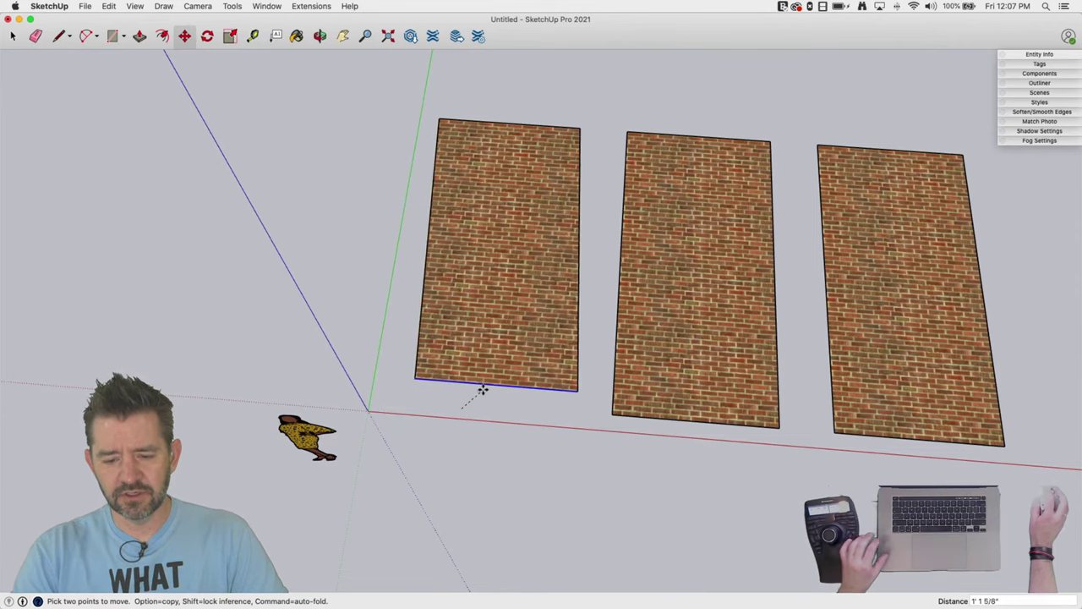
# Cancel the edge move and scale the left brick panel from its corner
pyautogui.press('space')
pyautogui.doubleClick(478, 318)
pyautogui.press('s')
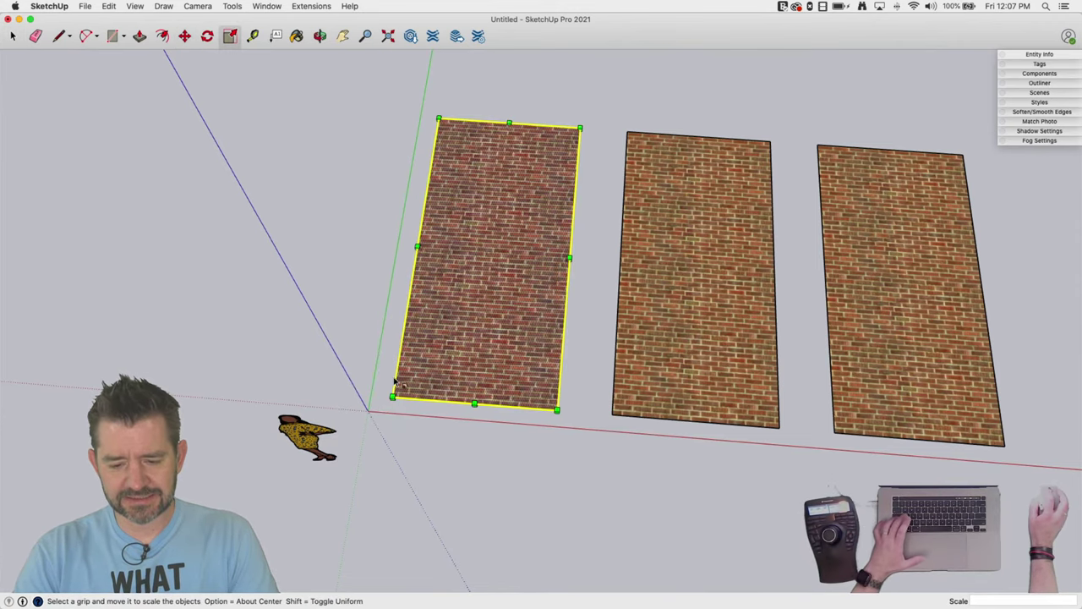
pyautogui.moveTo(386, 403); pyautogui.dragTo(370, 359)
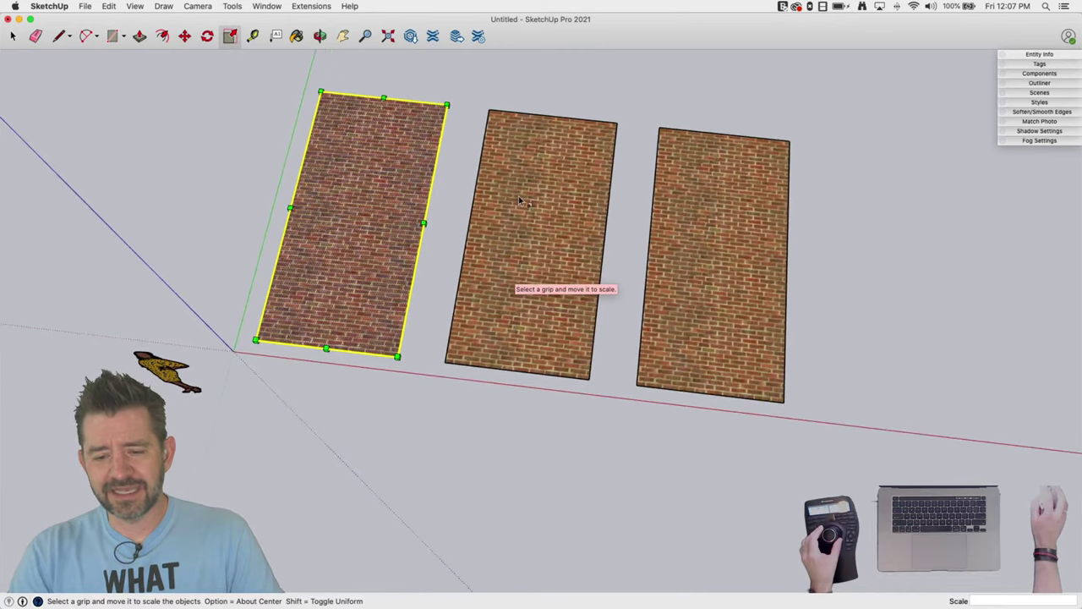
# Stretch the middle brick panel to three times its length along green
pyautogui.press('space')
pyautogui.click(537, 179)
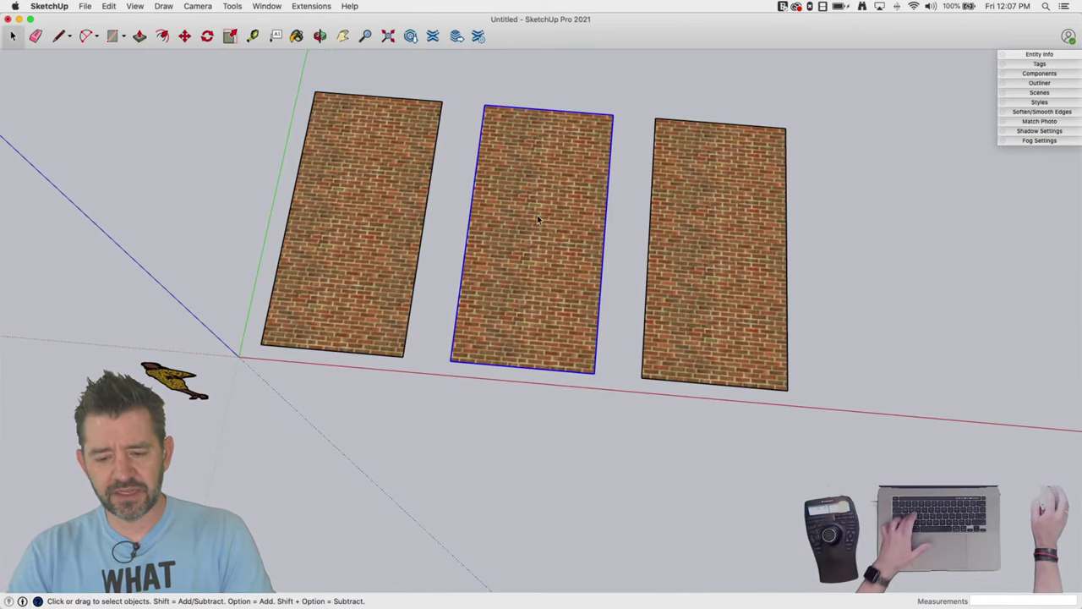
pyautogui.press('s')
pyautogui.moveTo(521, 370); pyautogui.dragTo(462, 541)
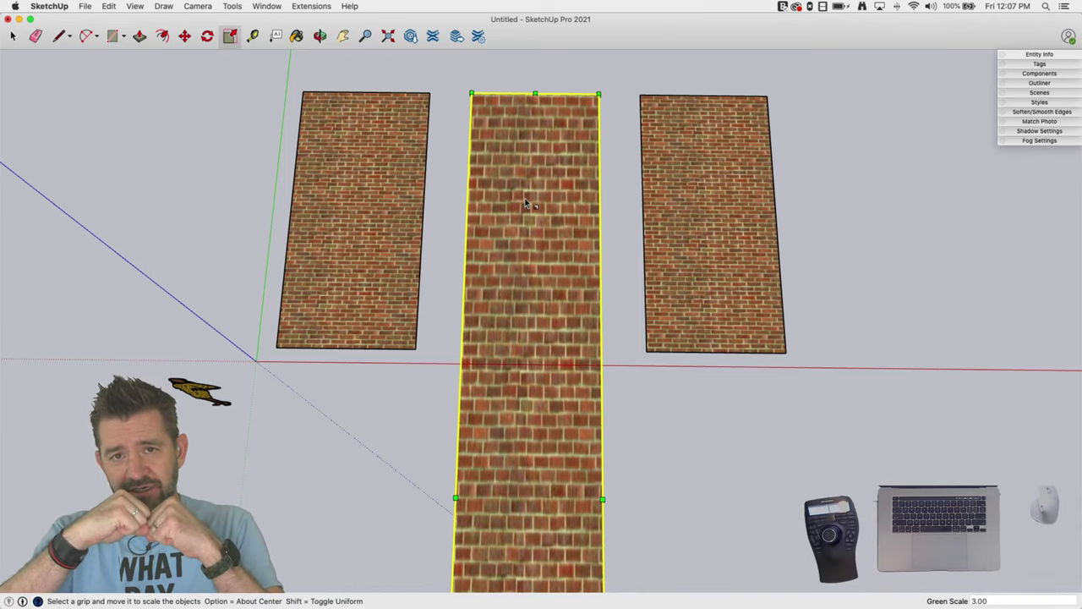
pyautogui.moveTo(524, 203); pyautogui.dragTo(563, 162, button='middle')
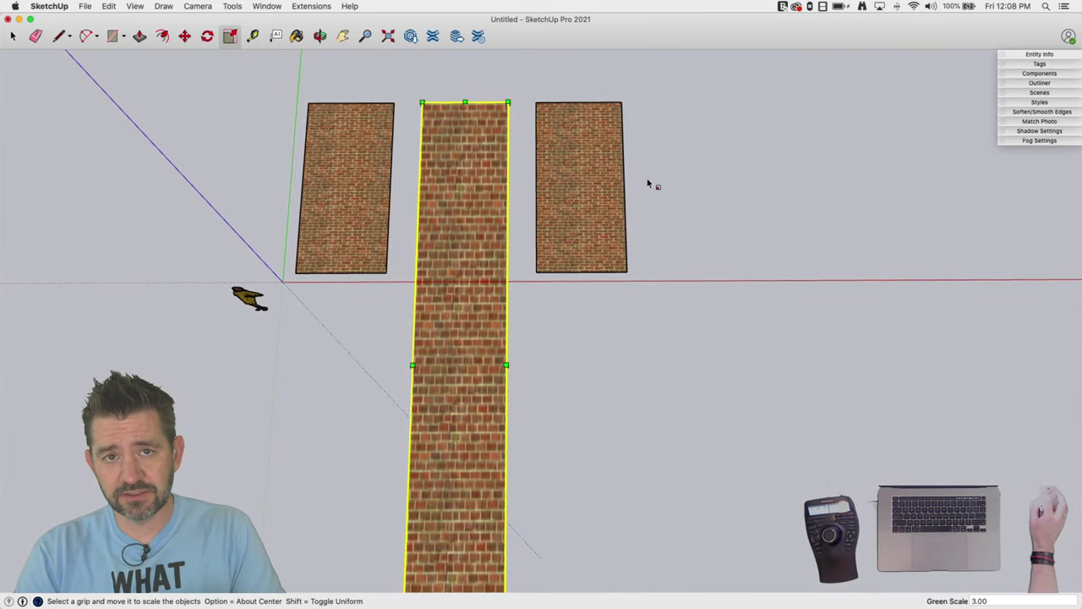
# Inside the right brick group, stretch the face three times longer, then exit the group
pyautogui.press('space')
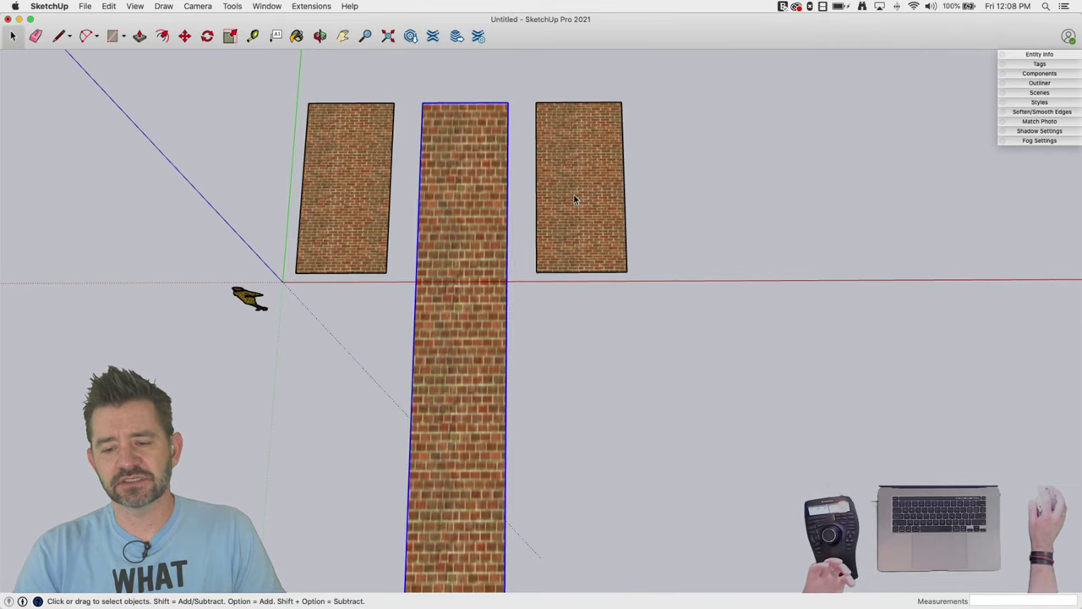
pyautogui.doubleClick(574, 198)
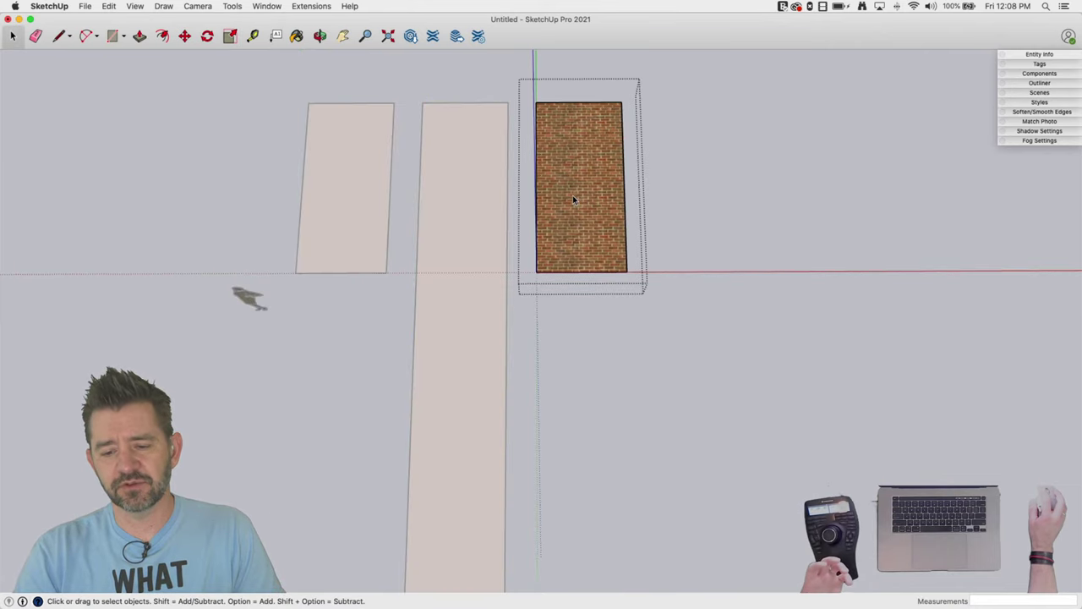
pyautogui.click(574, 248)
pyautogui.press('s')
pyautogui.moveTo(581, 274); pyautogui.dragTo(465, 444)
pyautogui.press('space')
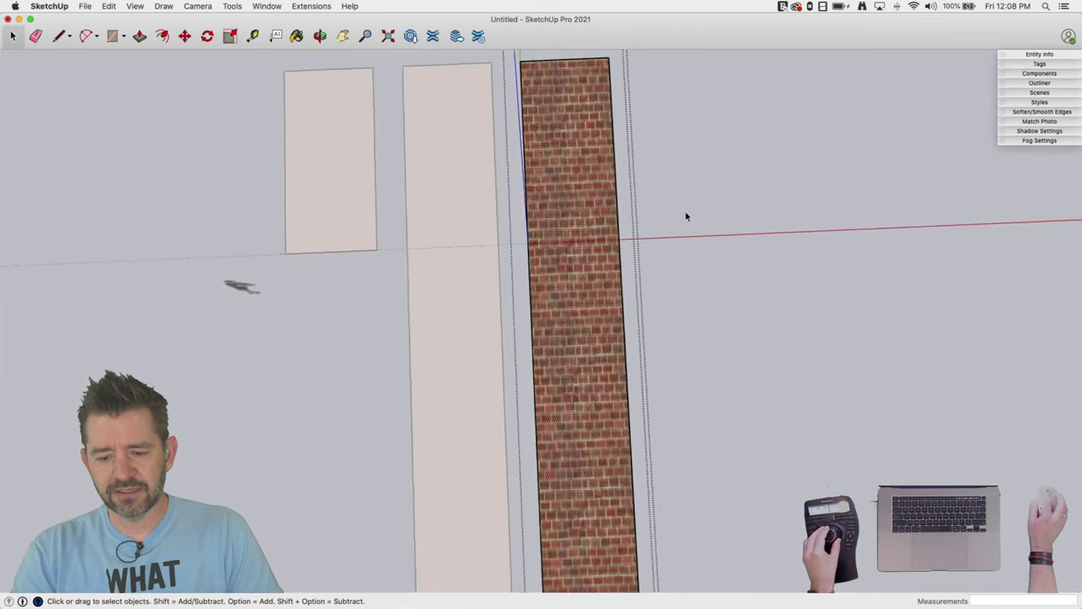
pyautogui.click(685, 211)
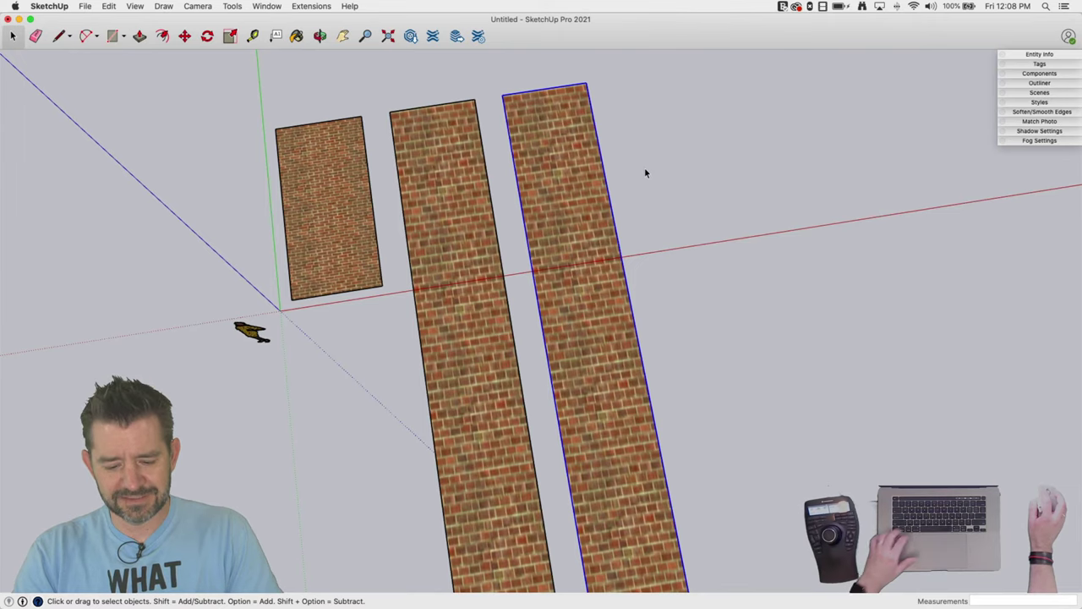
# Explode the right brick group and stretch the loose face about 2.61 times
pyautogui.doubleClick(537, 165)
pyautogui.rightClick(548, 164)
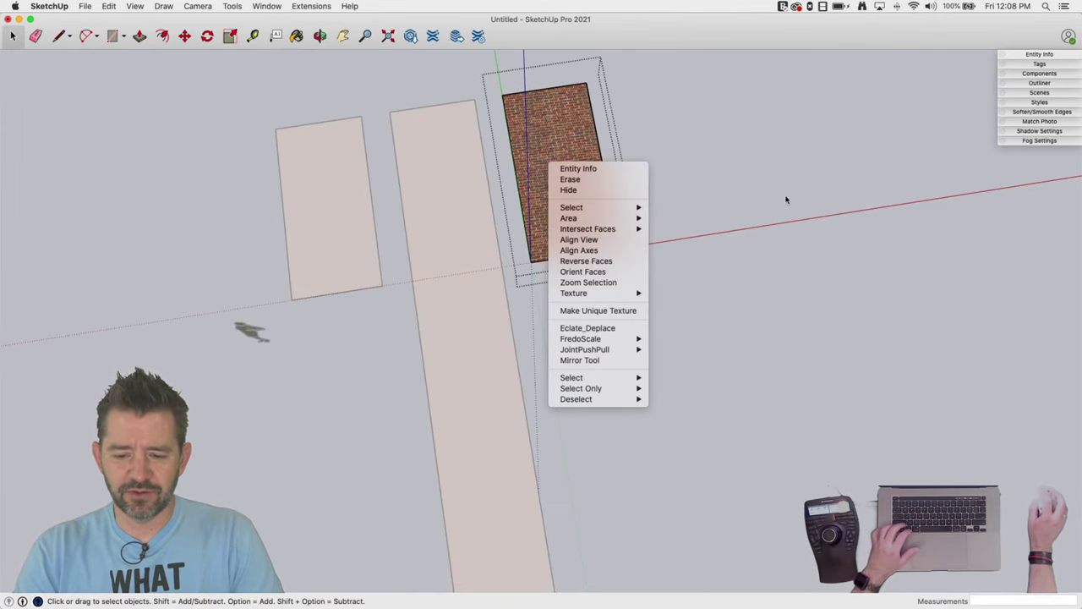
pyautogui.click(775, 186)
pyautogui.click(776, 186)
pyautogui.rightClick(556, 170)
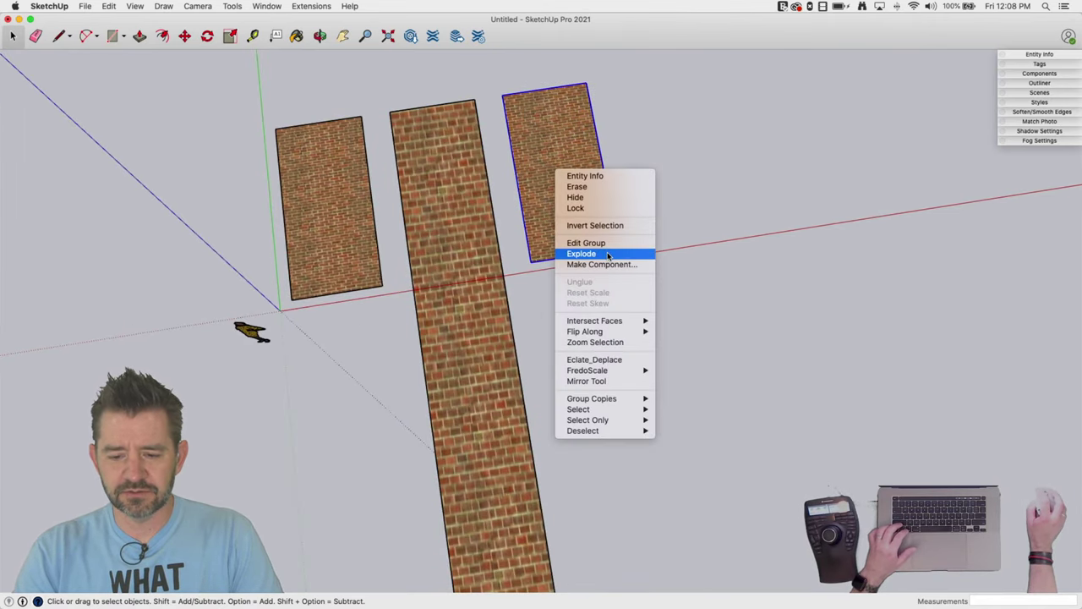
pyautogui.click(581, 253)
pyautogui.press('s')
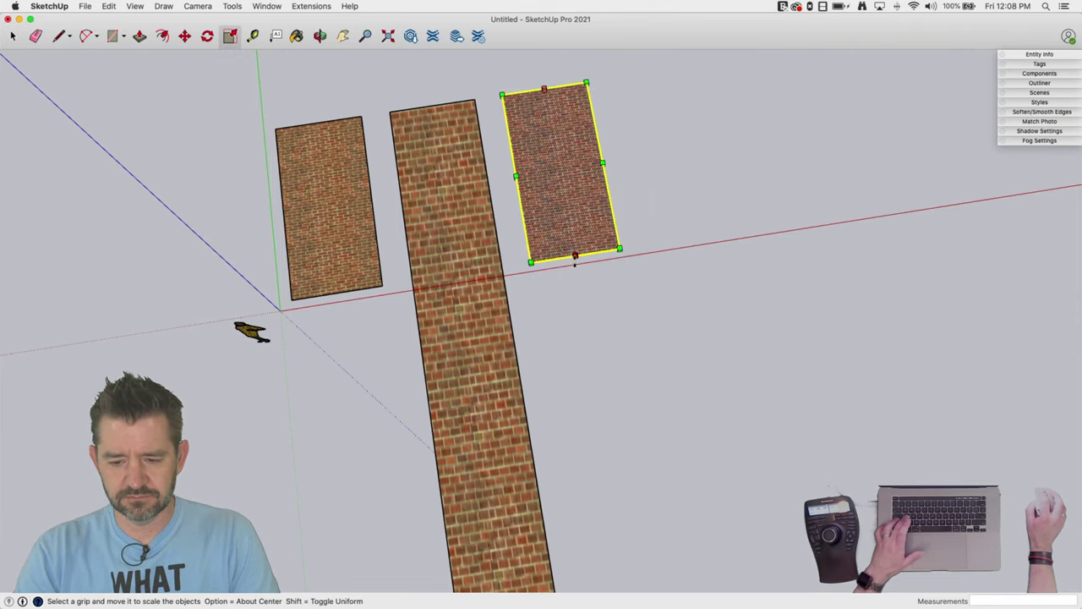
pyautogui.moveTo(574, 255); pyautogui.dragTo(711, 554)
# Undo the 2.61x stretch and paint the right face with brick sampled from the left panel
pyautogui.press('super+z')
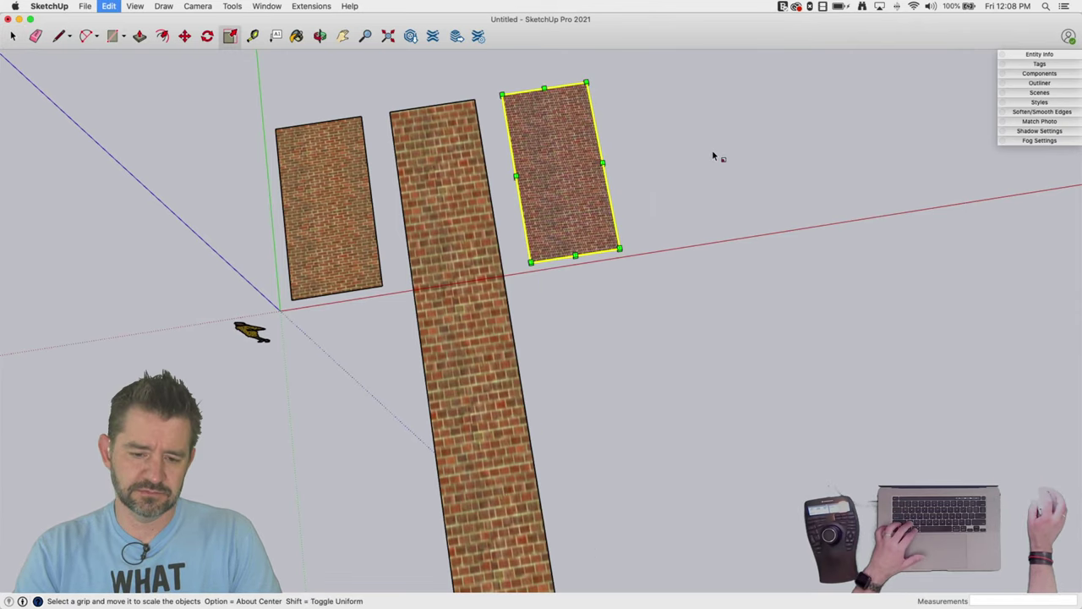
pyautogui.press('space')
pyautogui.click(651, 127)
pyautogui.press('b')
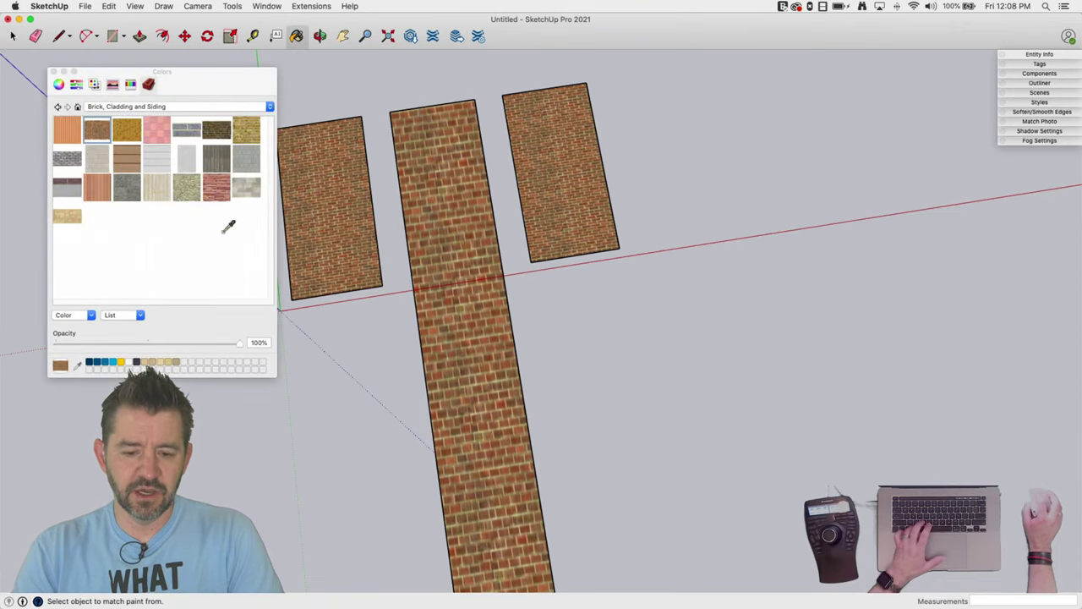
pyautogui.keyDown('alt'); pyautogui.click(342, 155); pyautogui.keyUp('alt')
pyautogui.click(555, 140)
pyautogui.press('space')
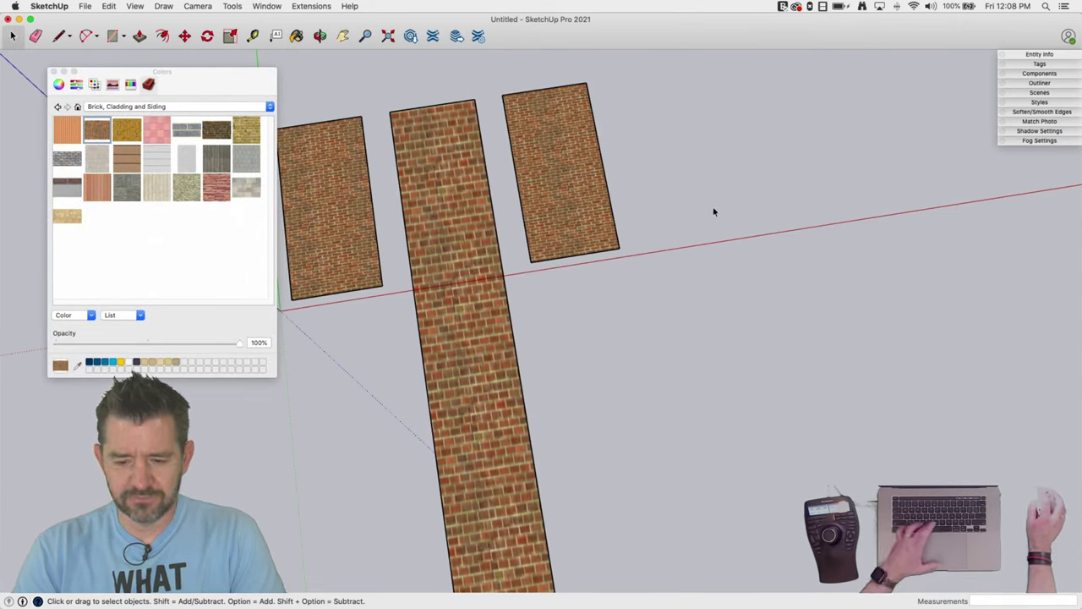
pyautogui.click(52, 73)
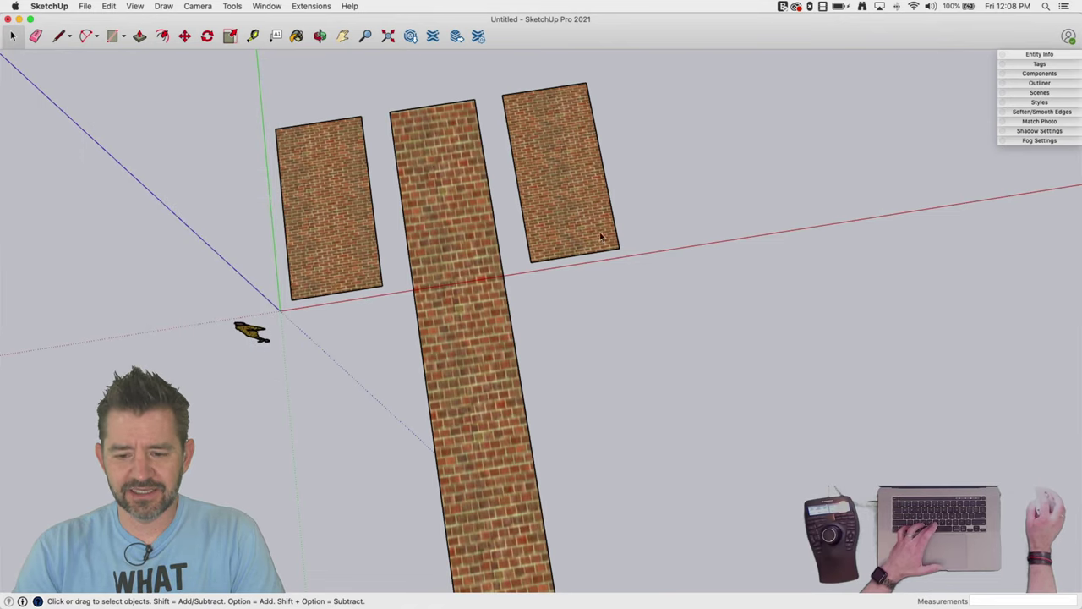
# Scale the right brick face to twice its length along green, then deselect it
pyautogui.press('b')
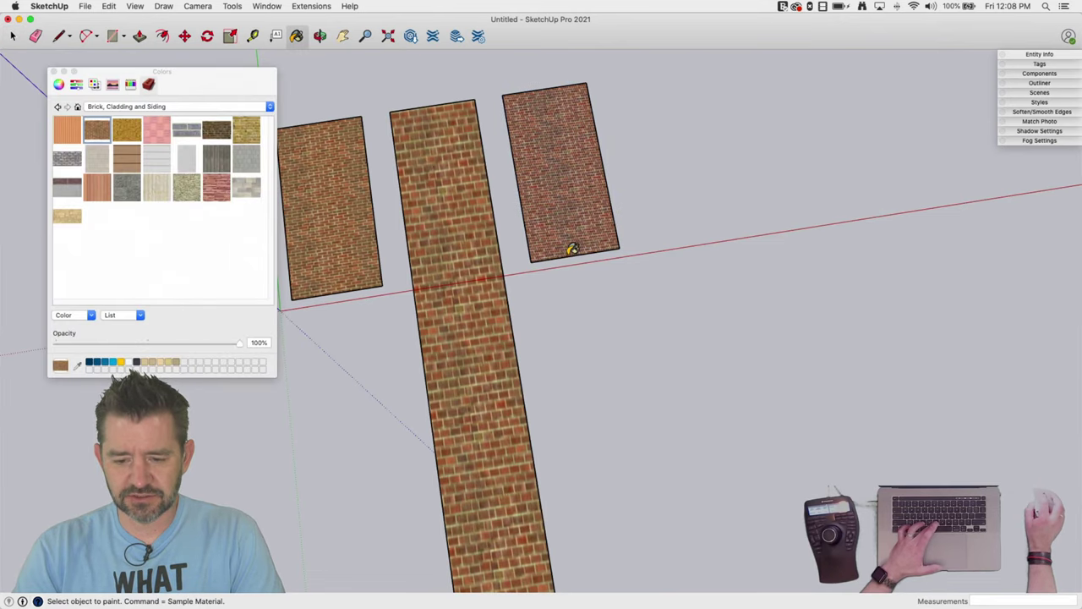
pyautogui.press('space')
pyautogui.click(560, 217)
pyautogui.press('s')
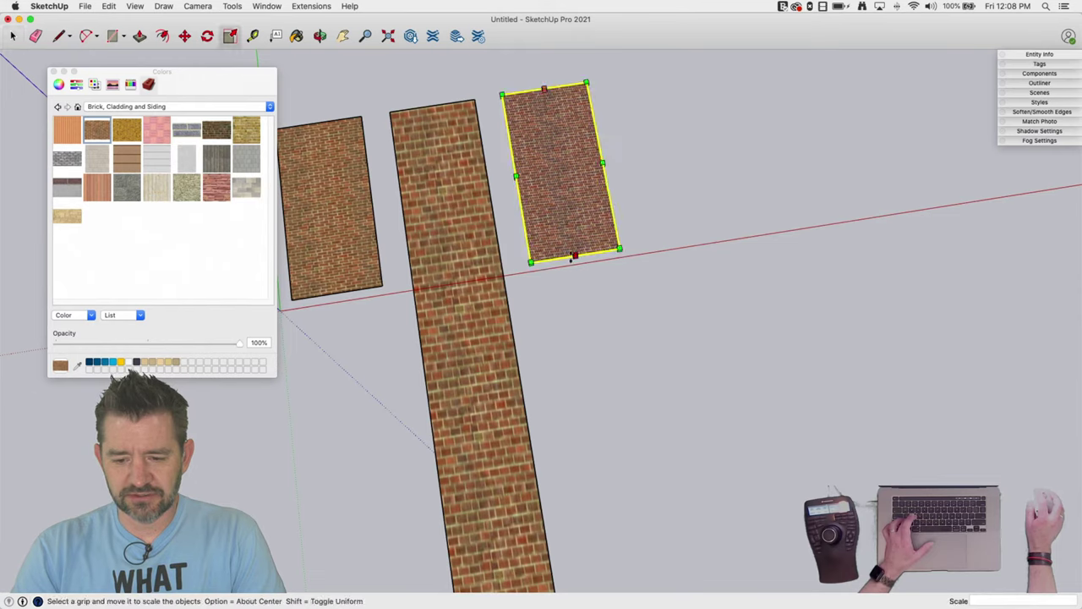
pyautogui.moveTo(573, 262); pyautogui.dragTo(610, 442)
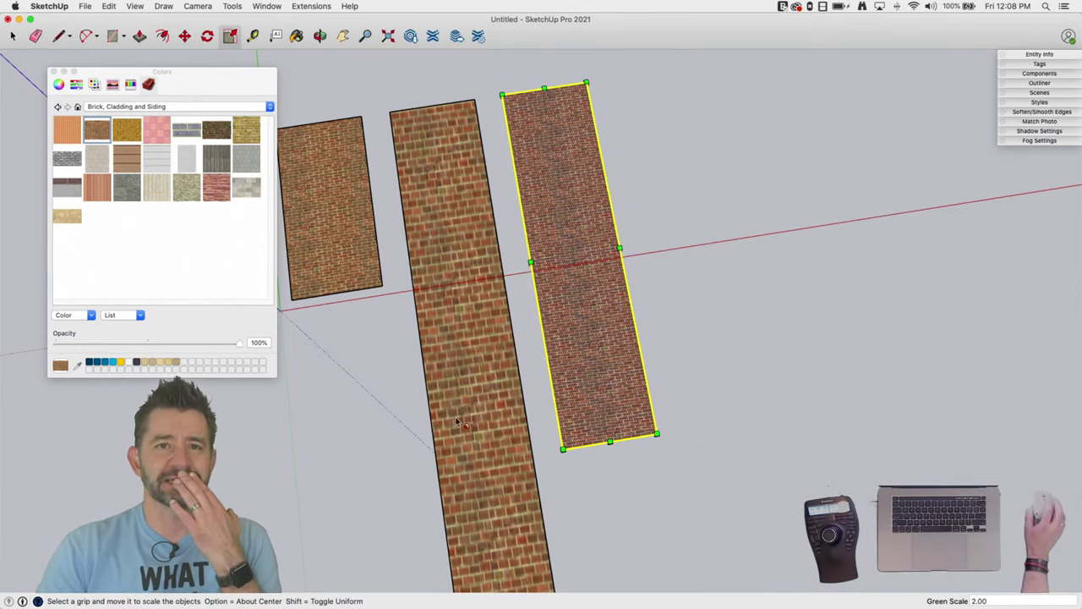
pyautogui.click(53, 72)
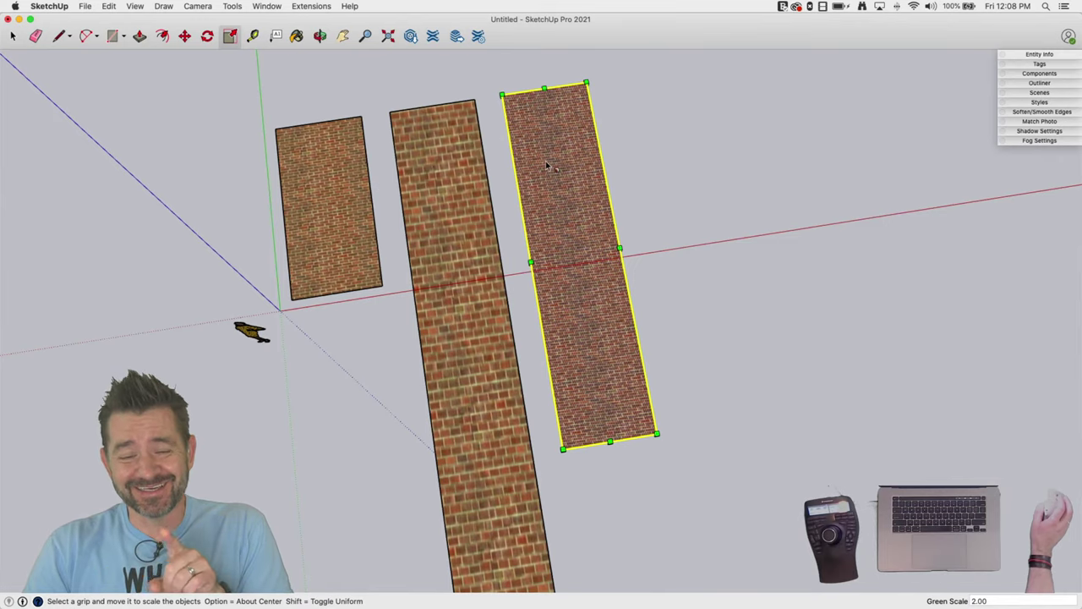
pyautogui.moveTo(553, 145); pyautogui.dragTo(581, 126, button='middle')
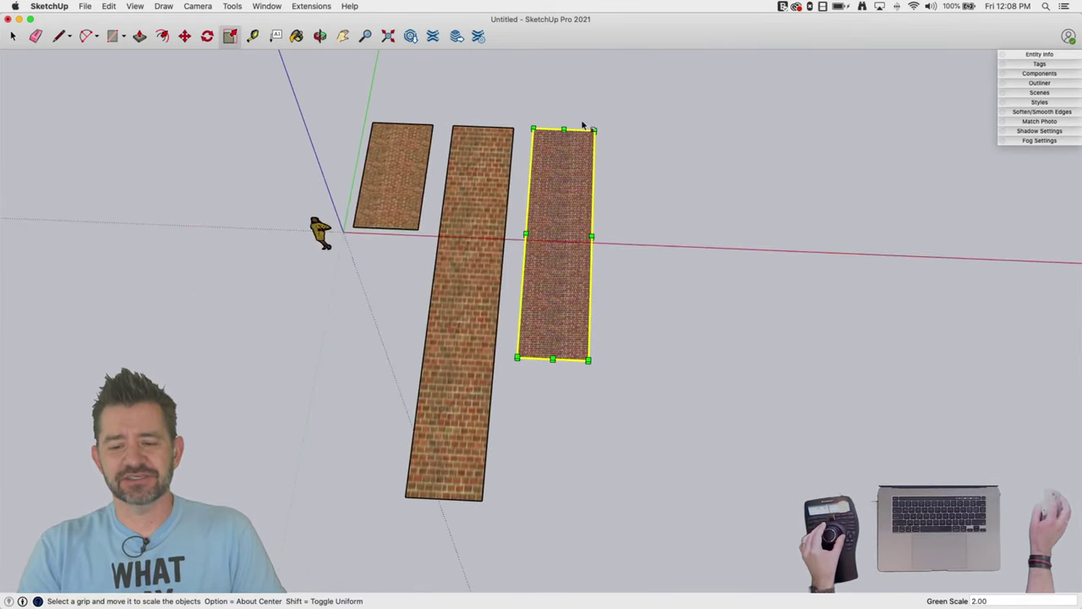
pyautogui.press('space')
pyautogui.moveTo(646, 100); pyautogui.dragTo(724, 128, button='middle')
pyautogui.click(639, 156)
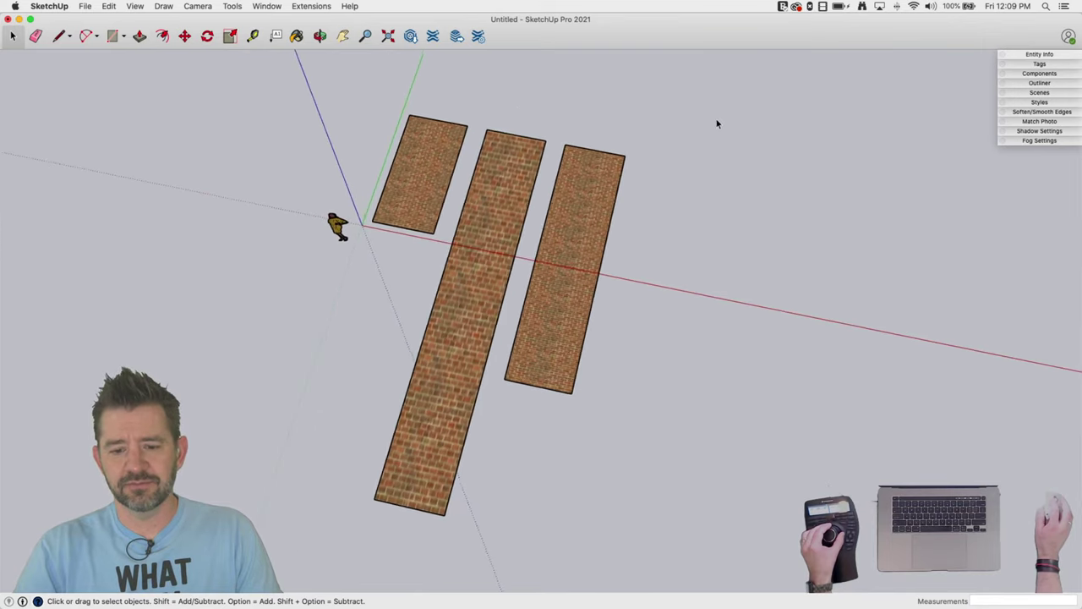
# Drag a crossing selection over all three brick panels
pyautogui.moveTo(720, 104); pyautogui.dragTo(366, 548)
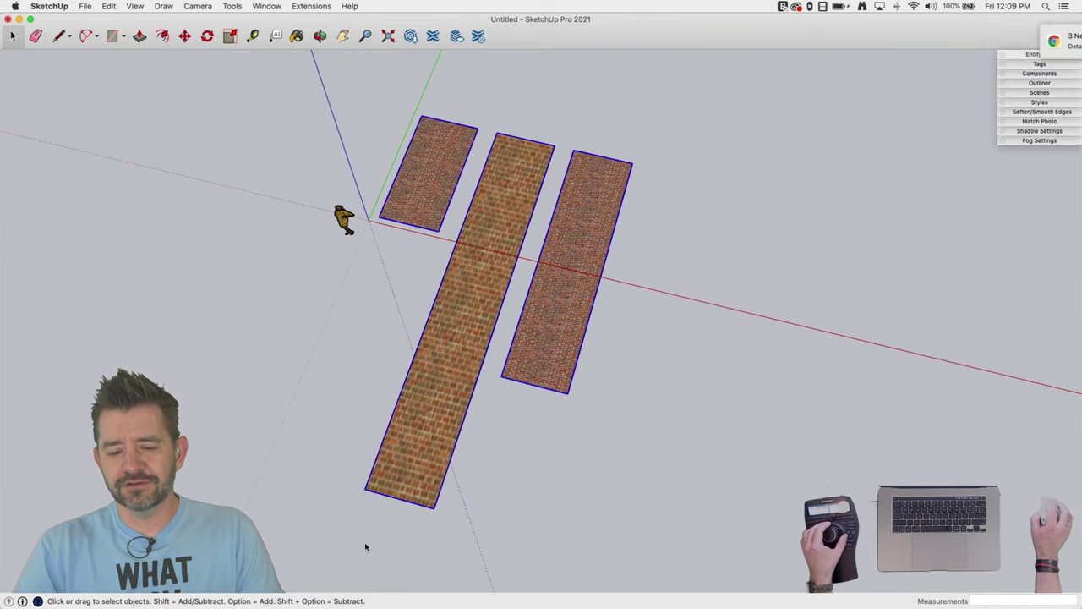
# Delete the three brick panels and dismiss the desktop notification
pyautogui.press('Delete')
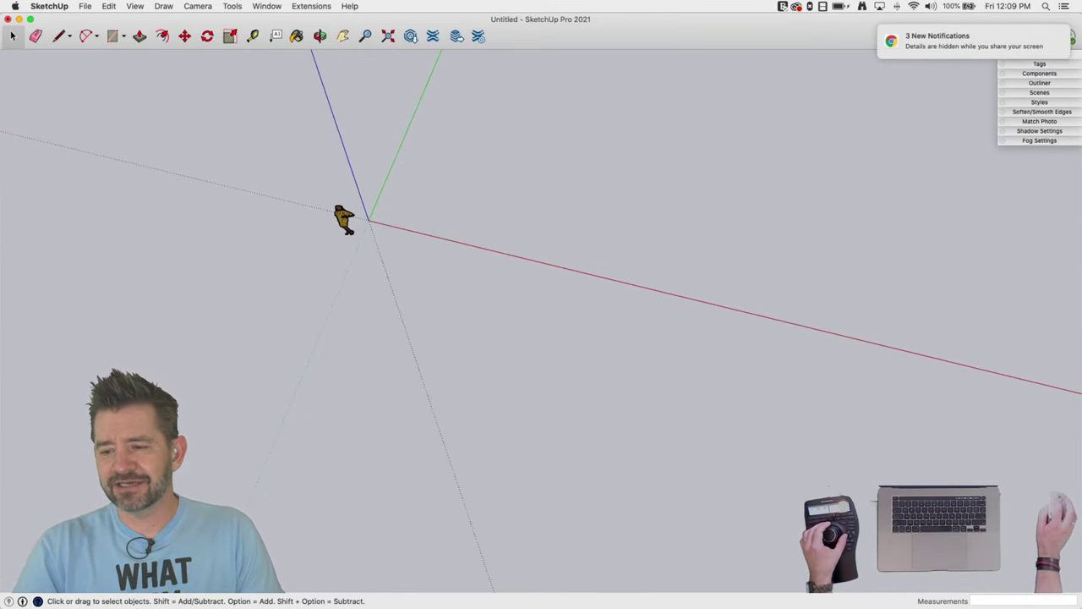
pyautogui.moveTo(942, 33)
pyautogui.click(1050, 33)
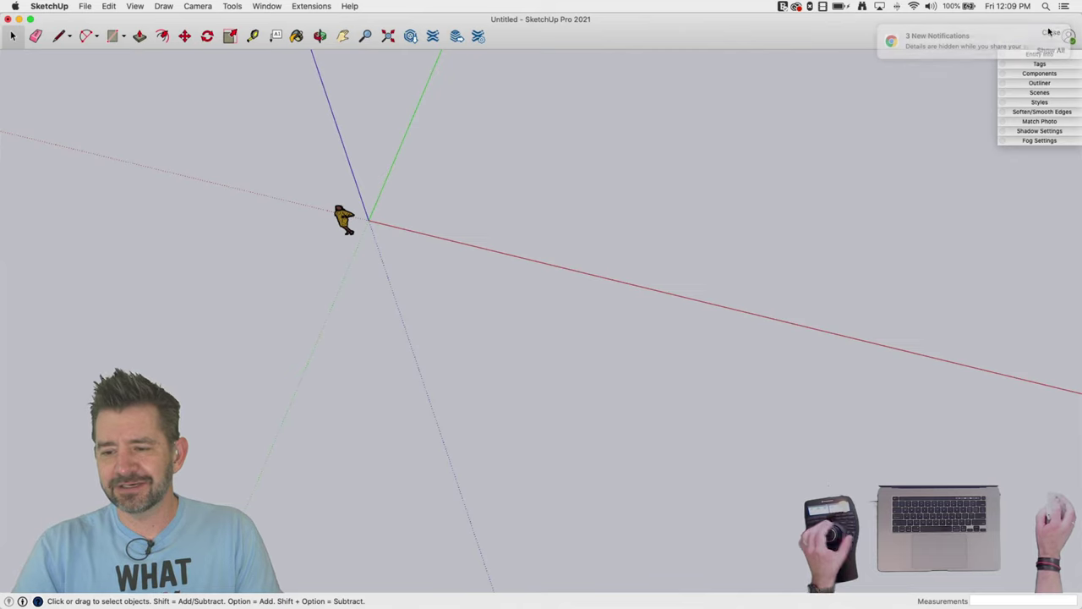
# Turn on Do Not Disturb in the macOS notification center
pyautogui.click(1065, 6)
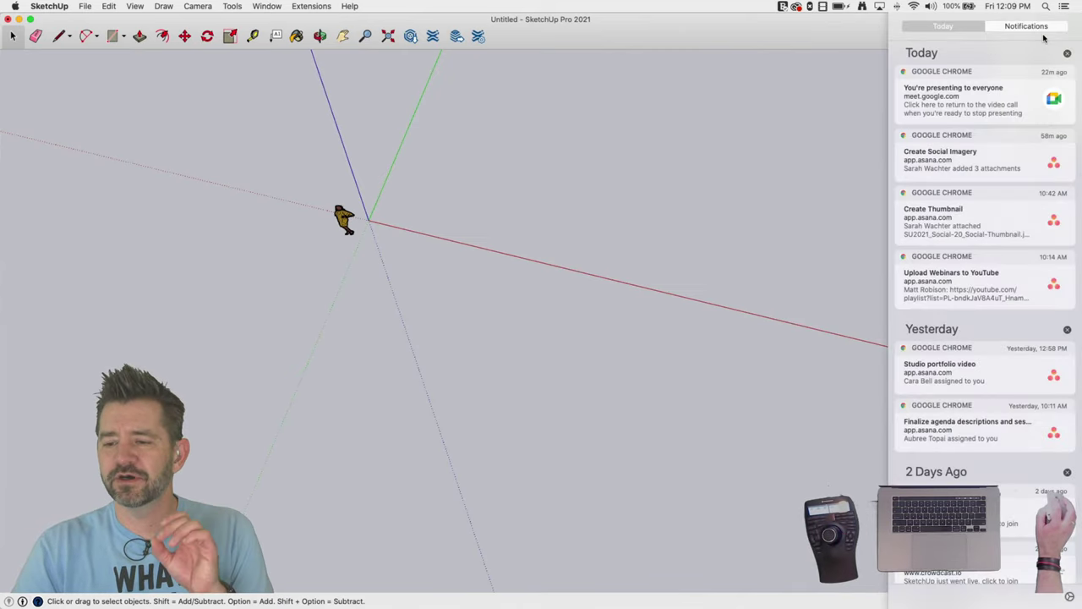
pyautogui.scroll(3, 1005, 67)
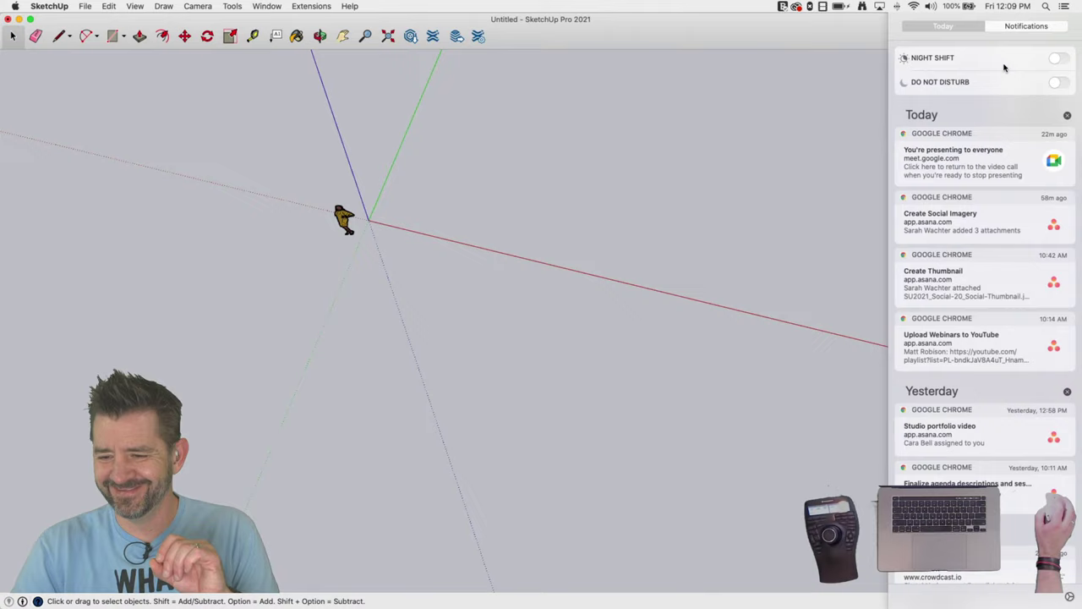
pyautogui.click(1057, 83)
pyautogui.click(658, 152)
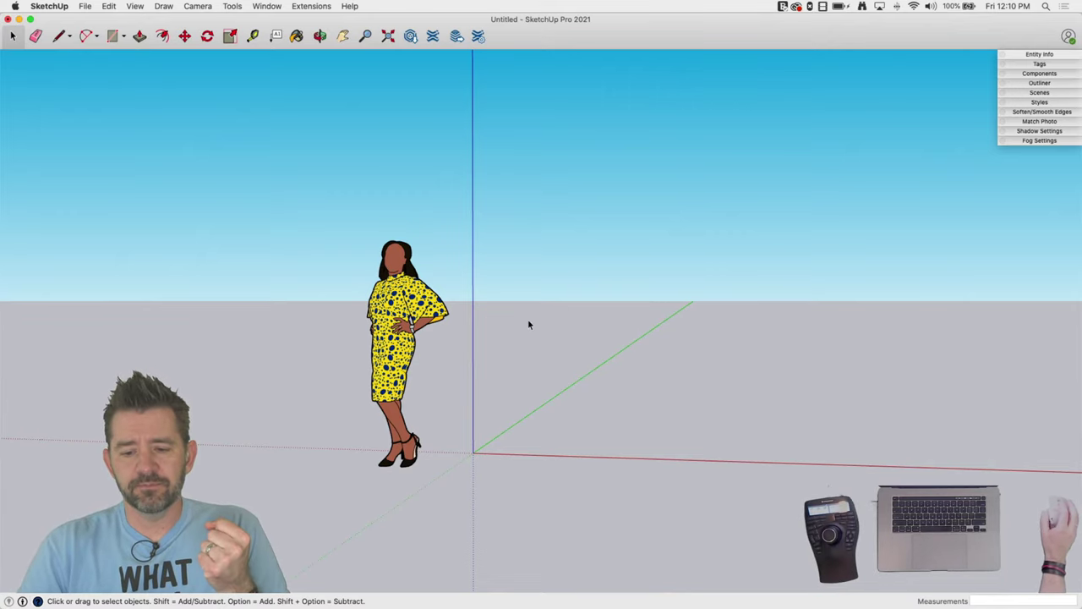
pyautogui.moveTo(528, 325)
pyautogui.mouseDown(button='middle')
pyautogui.moveTo(520, 367)
pyautogui.moveTo(502, 186)
pyautogui.moveTo(514, 269)
pyautogui.mouseUp(button='middle')
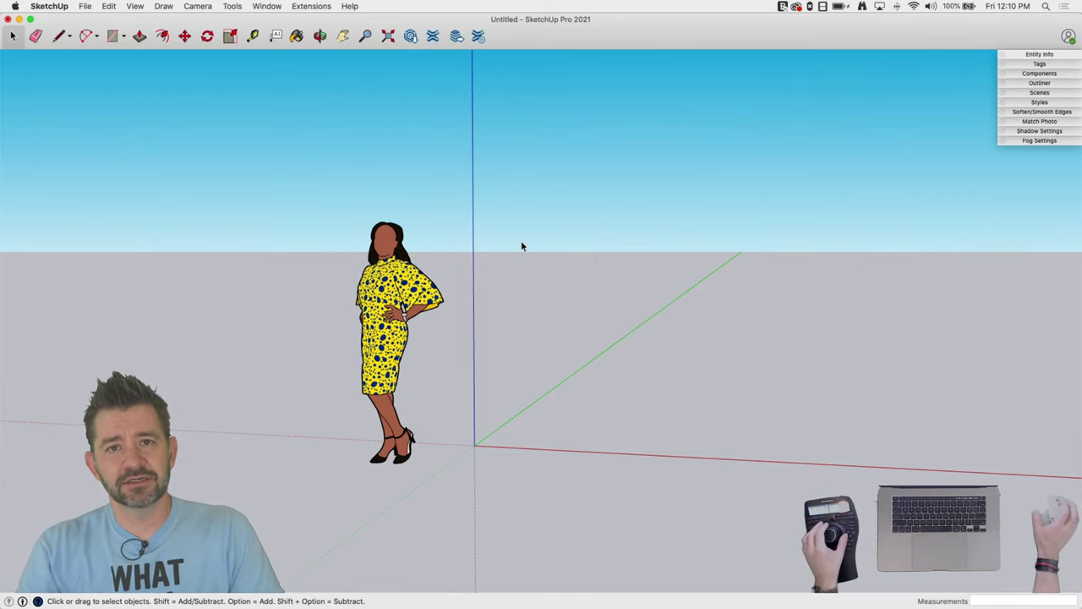
pyautogui.moveTo(521, 240); pyautogui.dragTo(557, 261, button='middle')
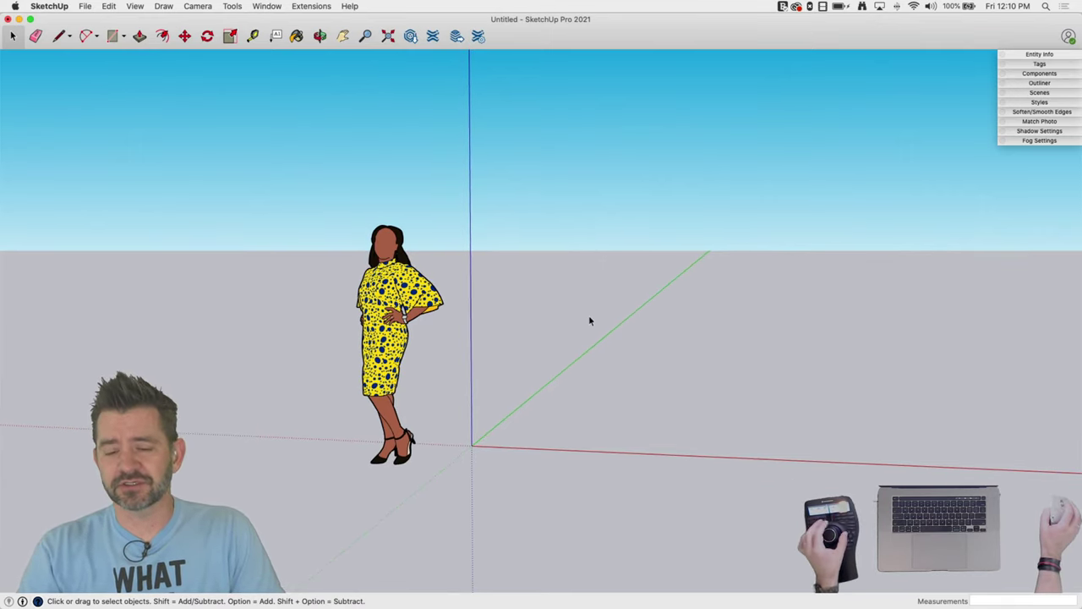
pyautogui.moveTo(590, 321); pyautogui.dragTo(498, 341, button='middle')
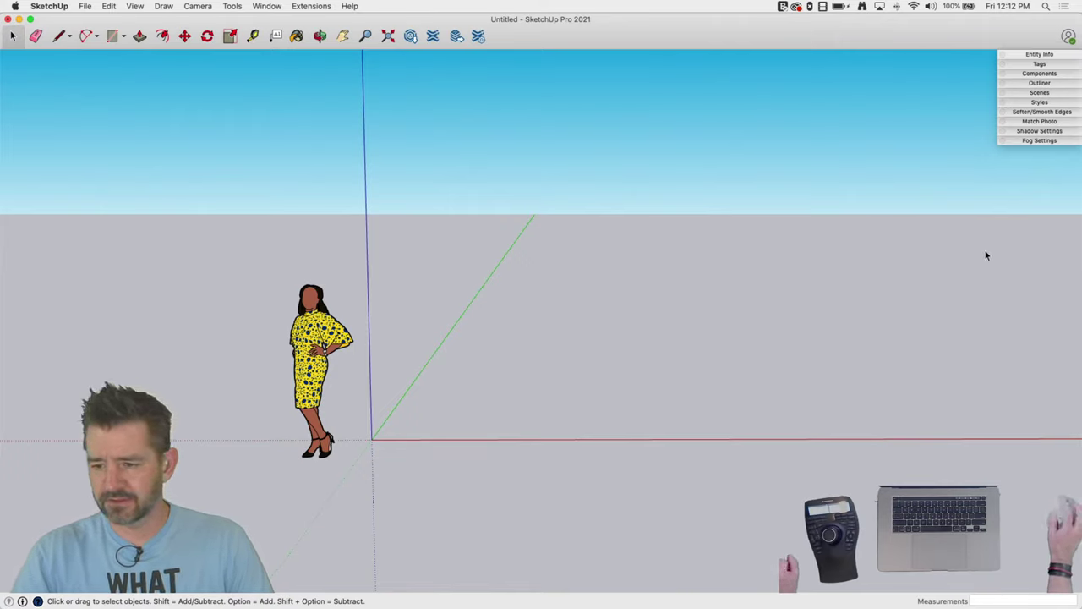
# Try several Default Styles thumbnails and apply the 3D Printing Style
pyautogui.click(1031, 102)
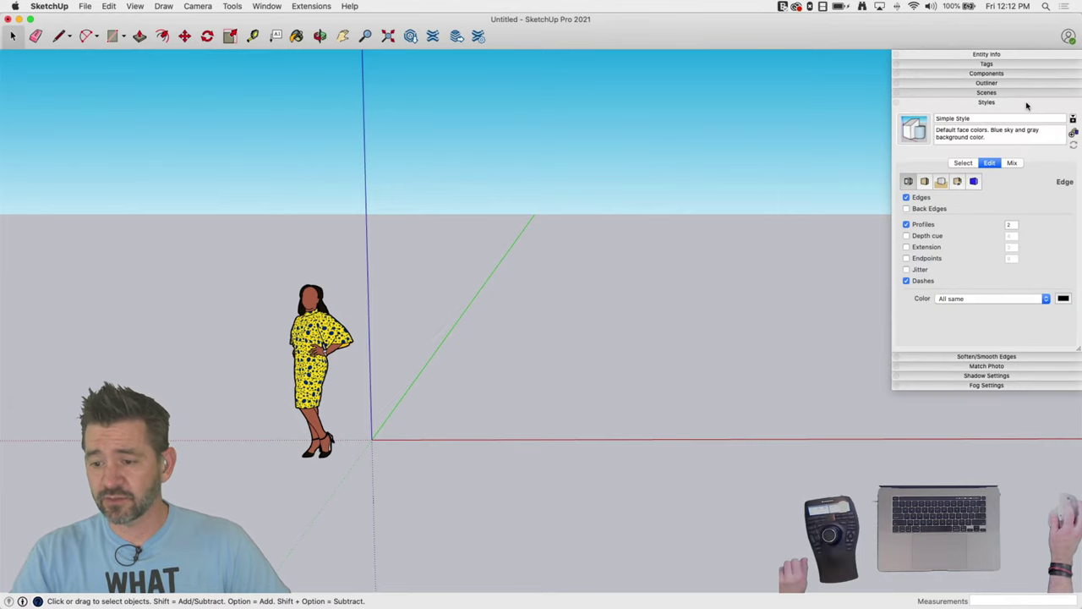
pyautogui.click(970, 164)
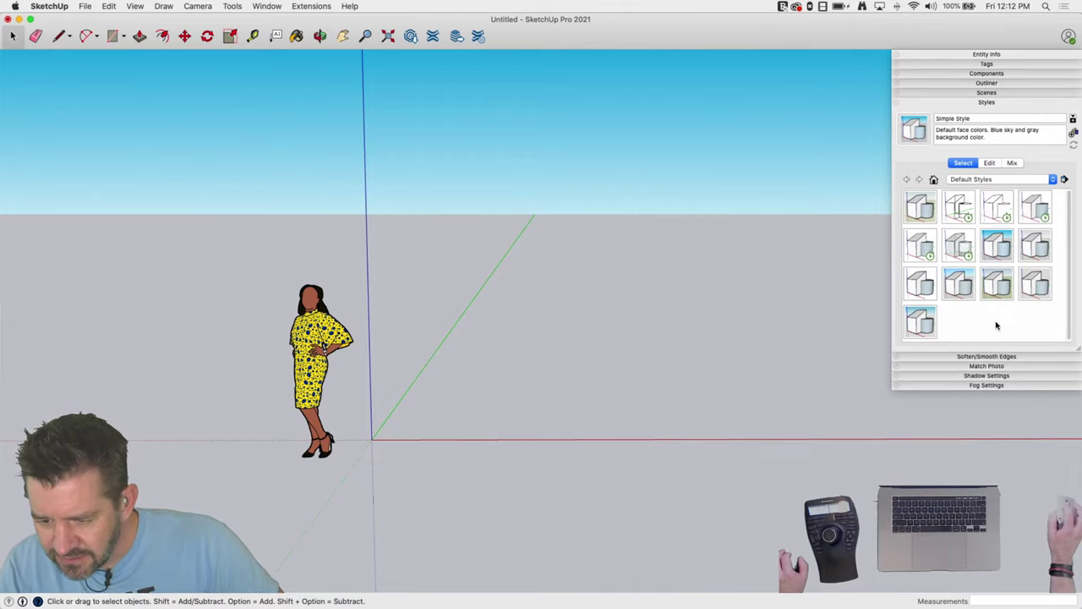
pyautogui.click(958, 207)
pyautogui.click(920, 207)
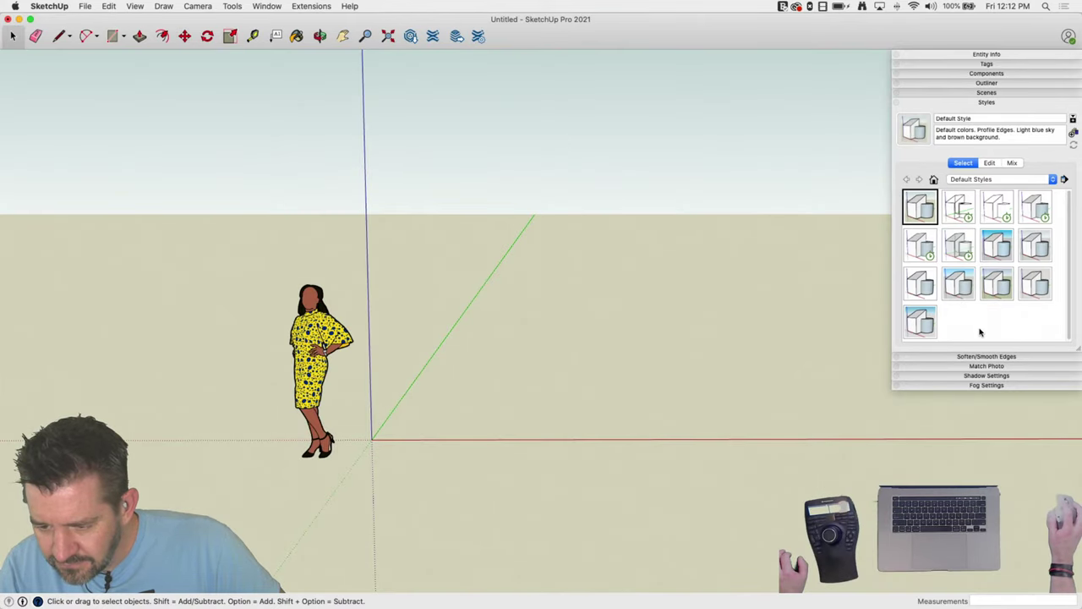
pyautogui.click(958, 284)
pyautogui.click(920, 321)
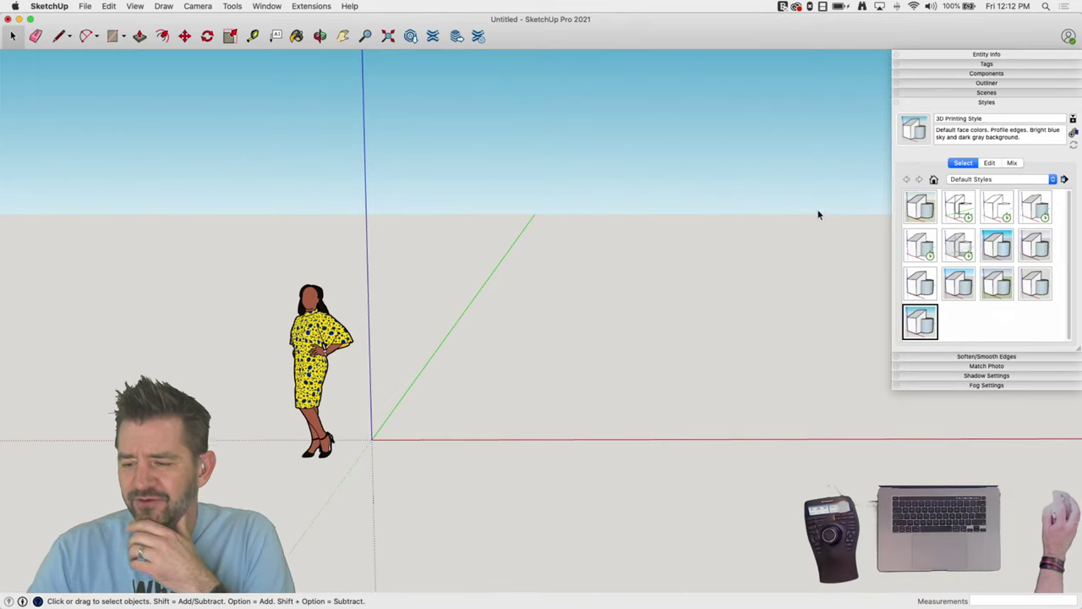
pyautogui.click(920, 282)
pyautogui.click(920, 322)
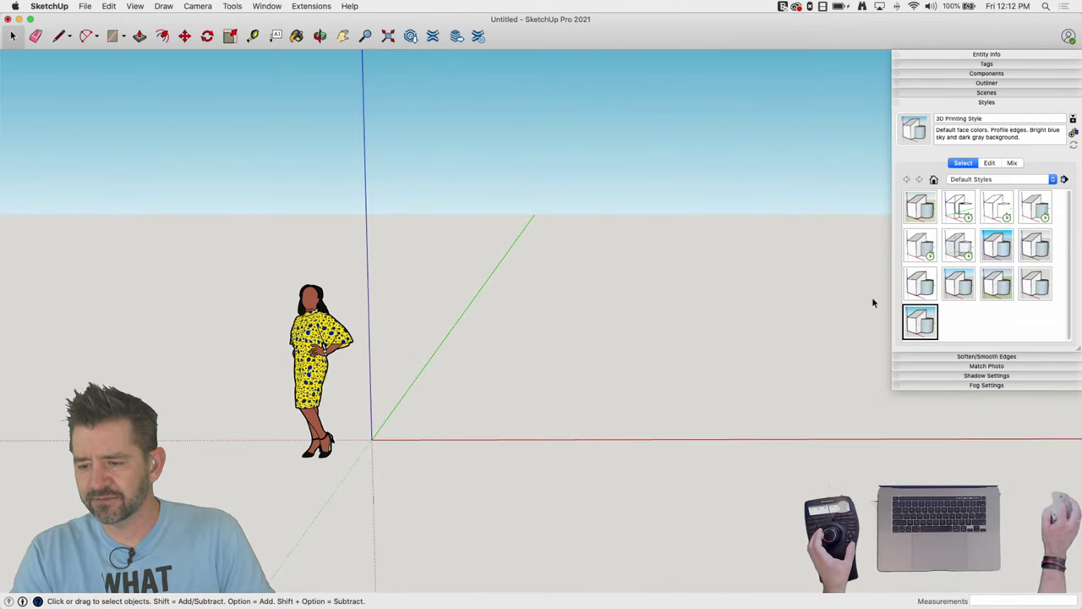
# Draw a rectangle on the ground and push/pull it up into a box
pyautogui.click(970, 93)
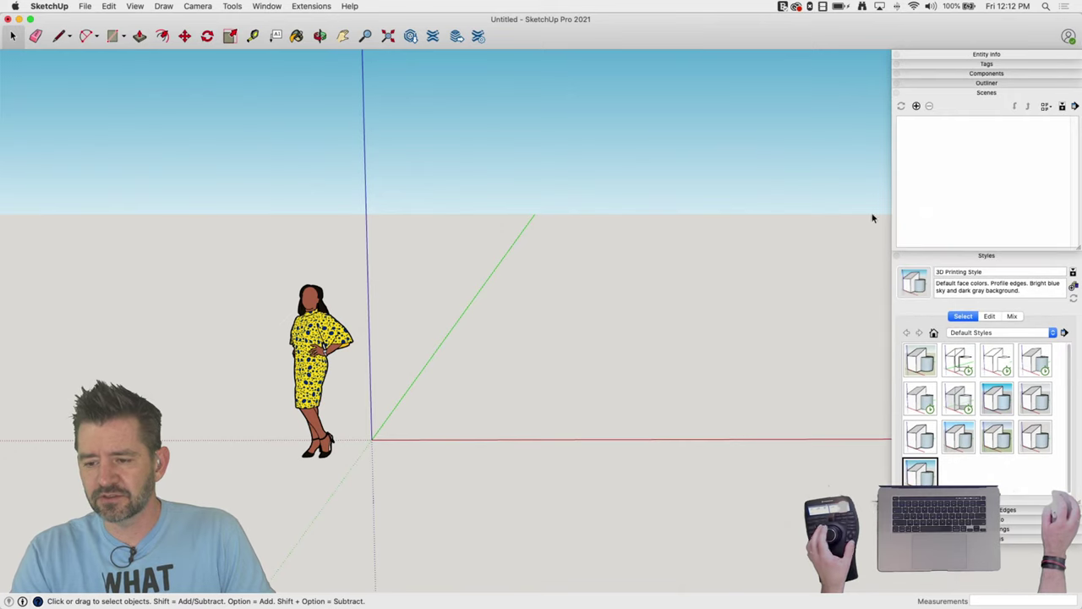
pyautogui.press('r')
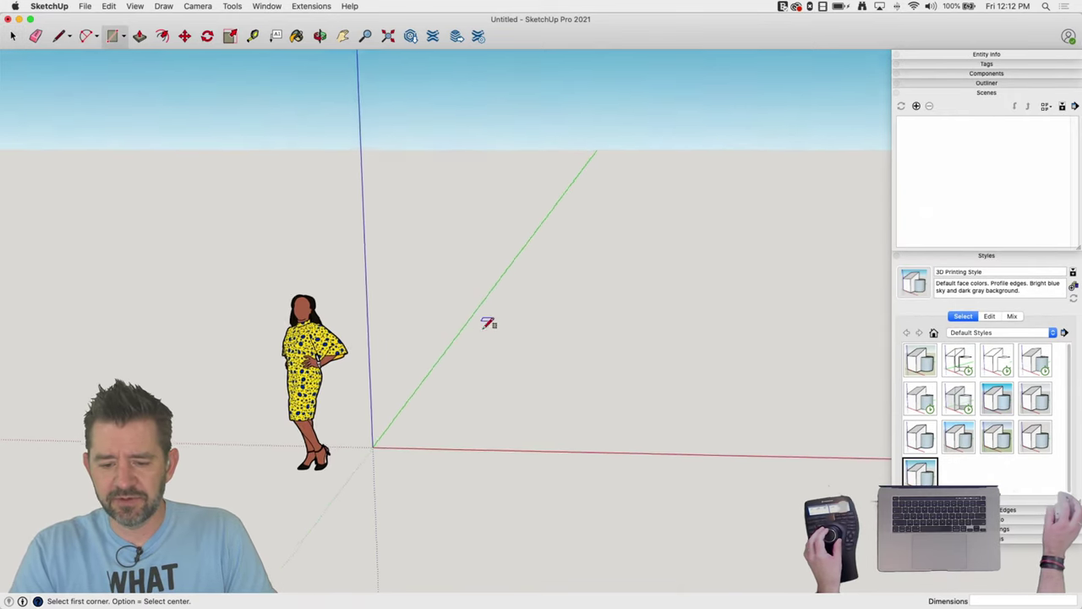
pyautogui.click(406, 424)
pyautogui.click(640, 320)
pyautogui.press('p')
pyautogui.moveTo(502, 326); pyautogui.dragTo(488, 245)
pyautogui.press('space')
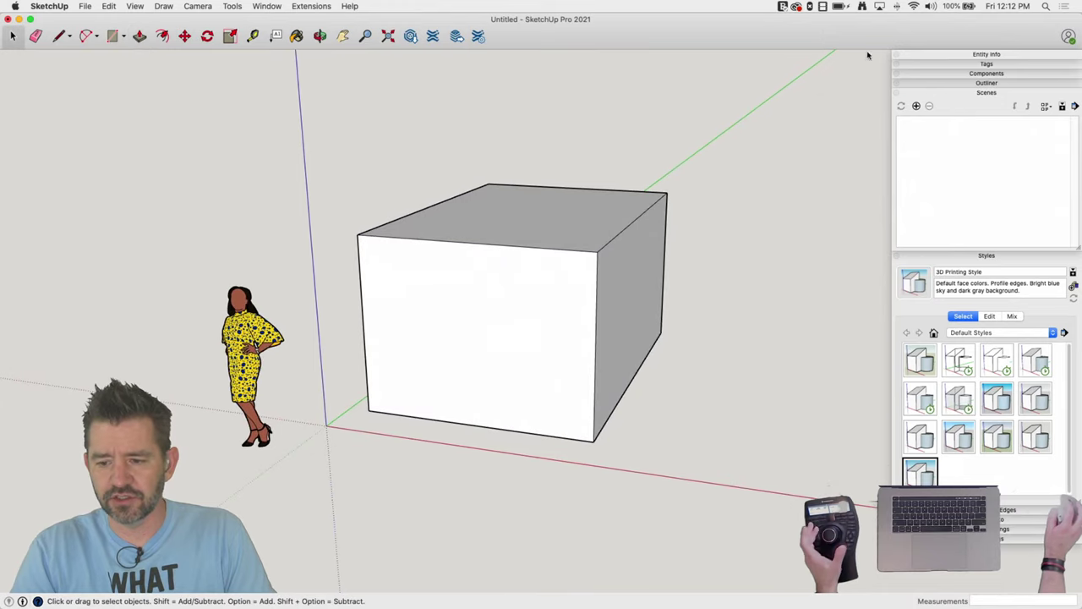
# Save Scene 1 in 3D Printing Style and Scene 2 in HiddenLine style
pyautogui.click(915, 105)
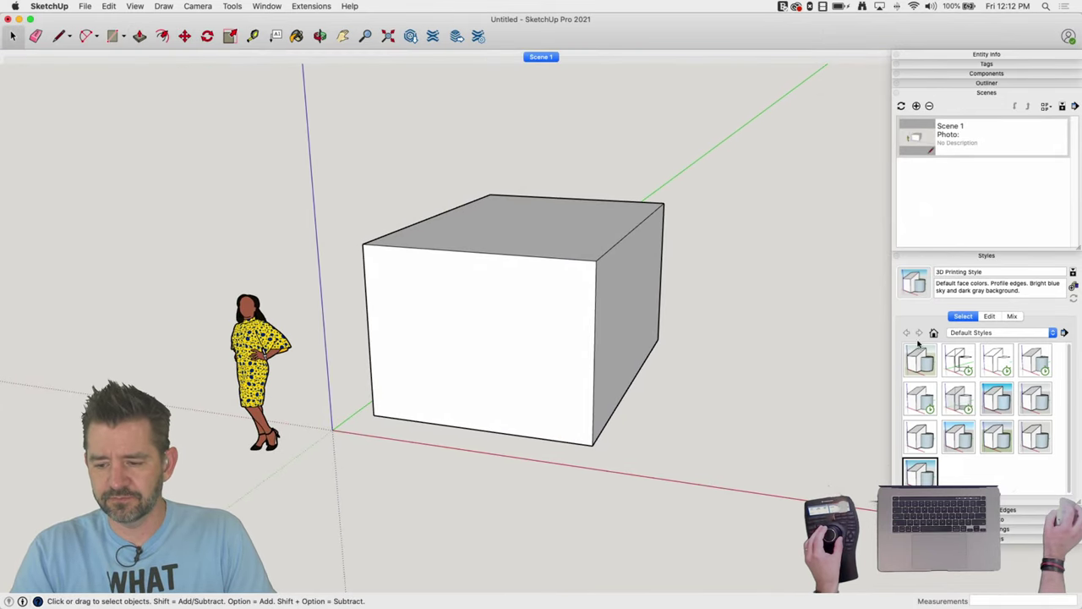
pyautogui.click(998, 360)
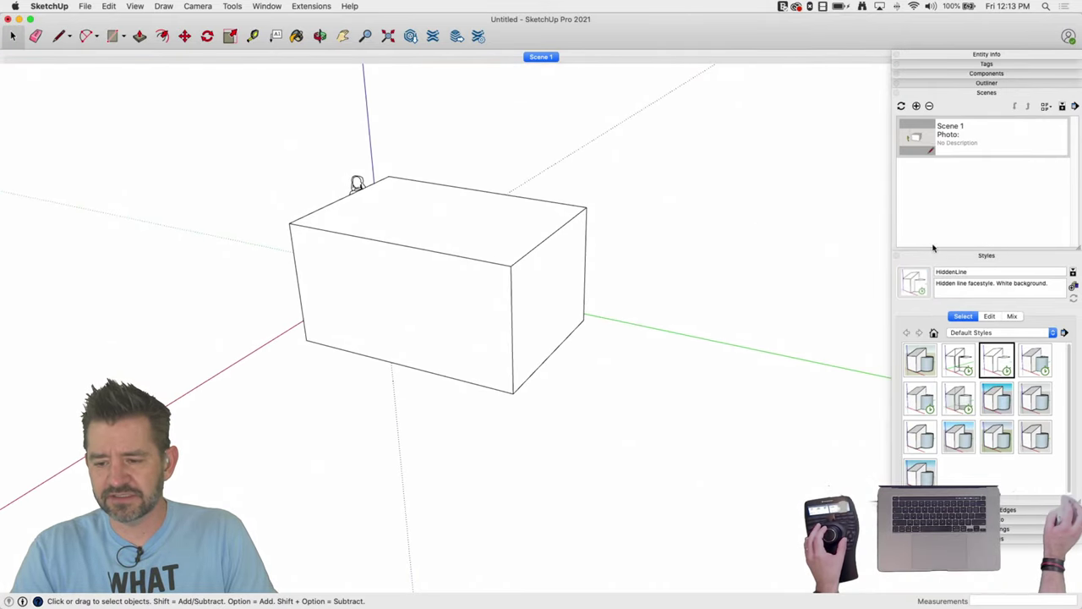
pyautogui.click(916, 105)
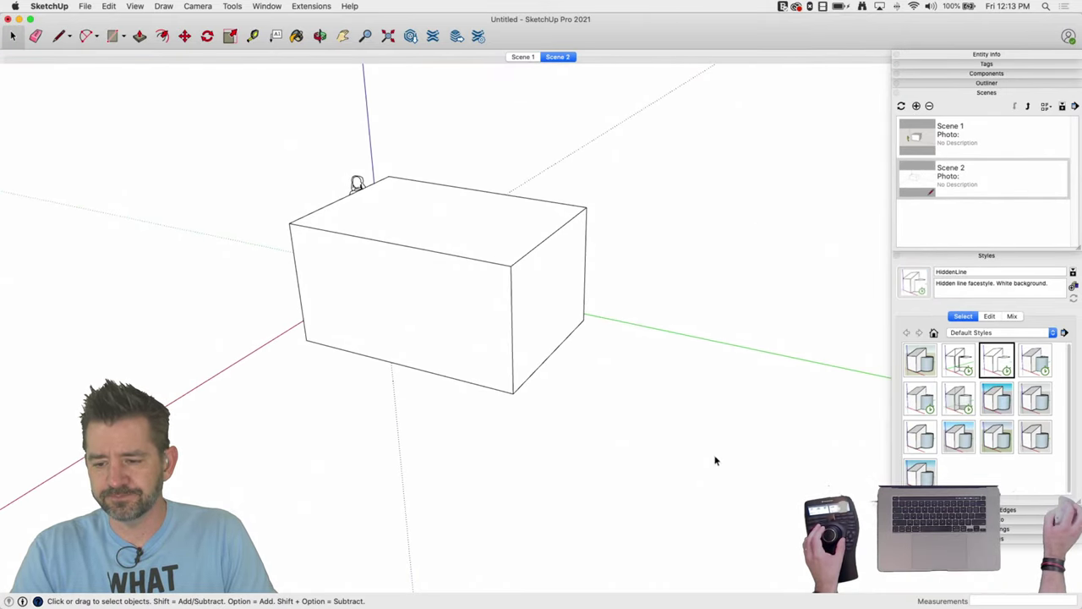
# Switch back and forth between Scene 1 and Scene 2 to compare styles
pyautogui.click(951, 135)
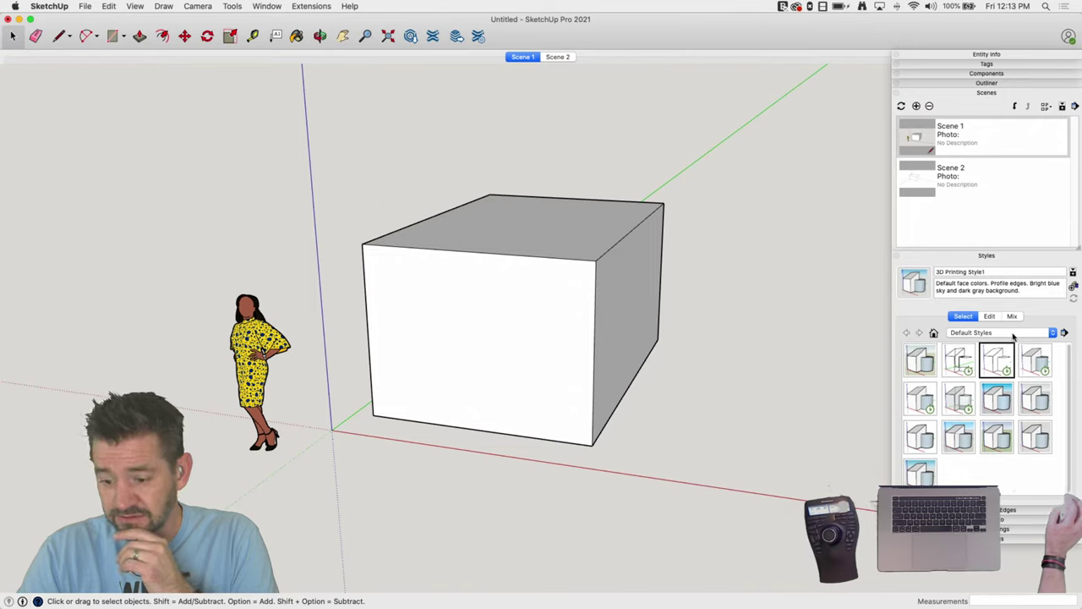
pyautogui.click(1064, 335)
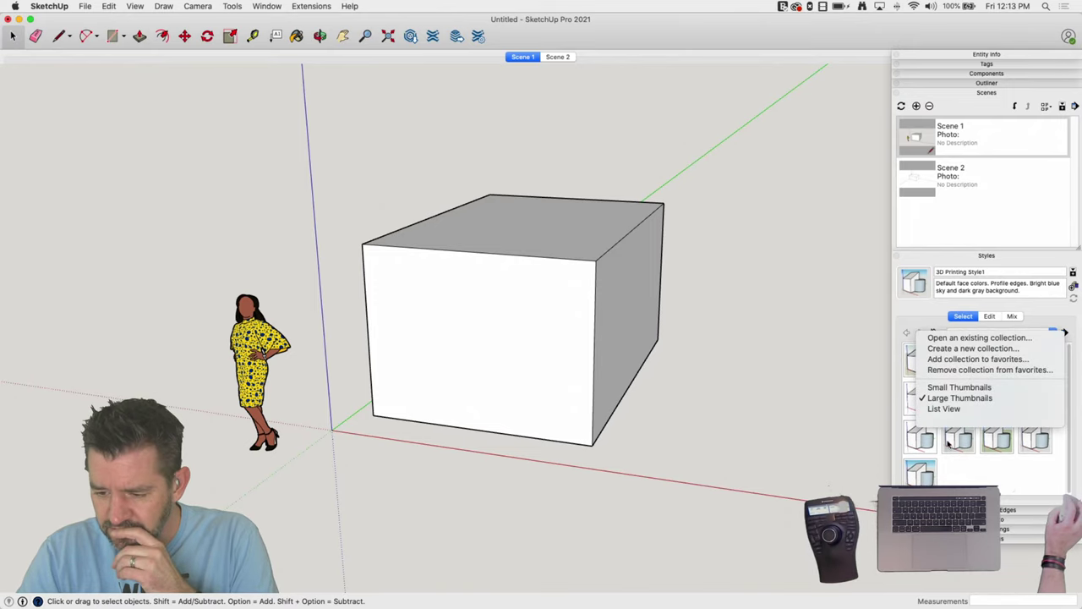
pyautogui.click(942, 314)
pyautogui.click(952, 169)
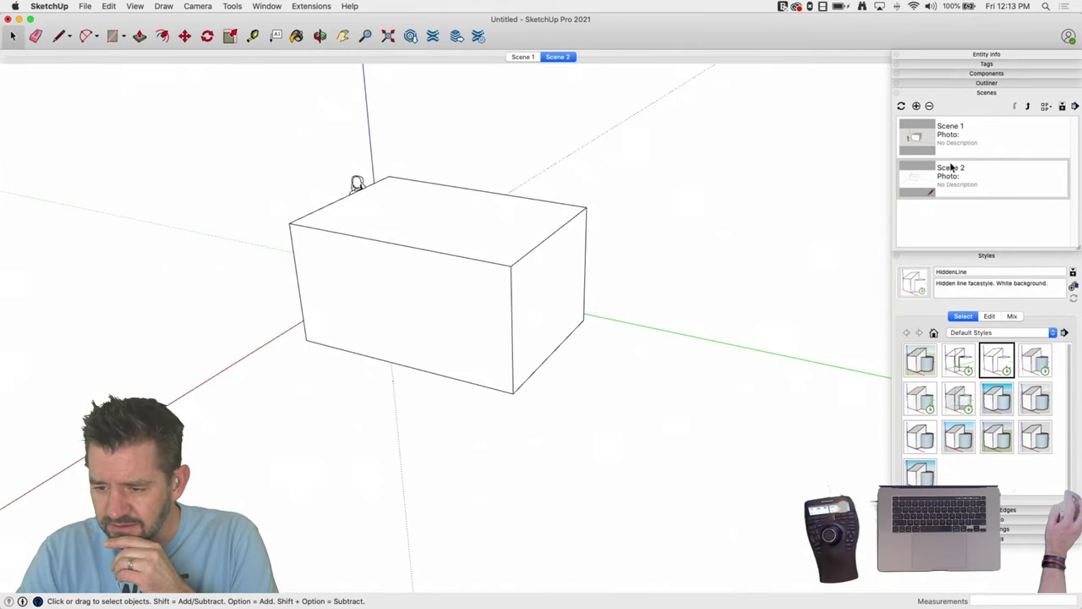
pyautogui.click(941, 137)
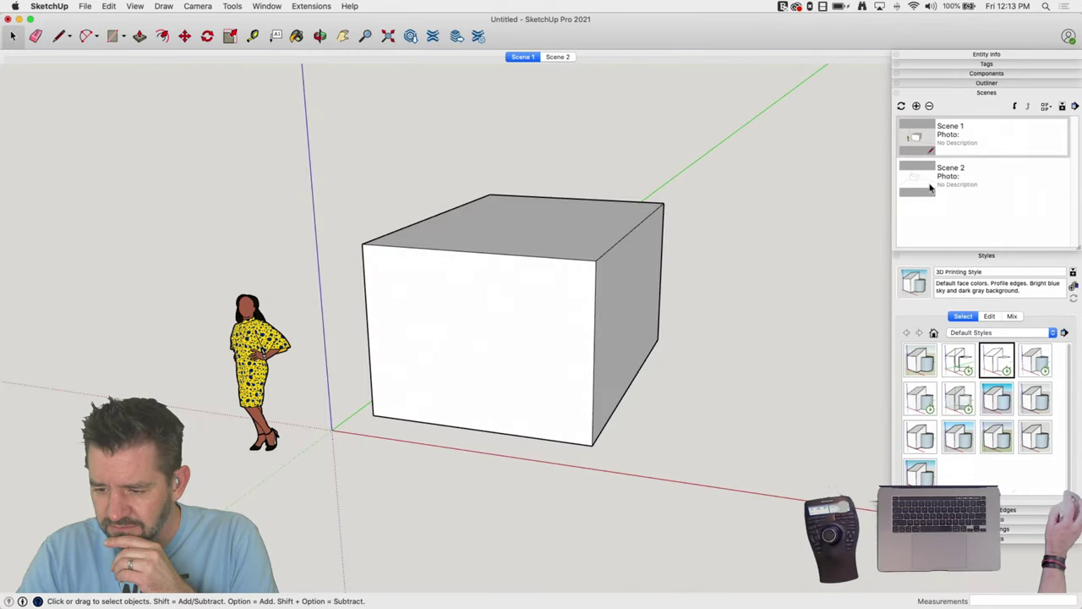
pyautogui.click(930, 187)
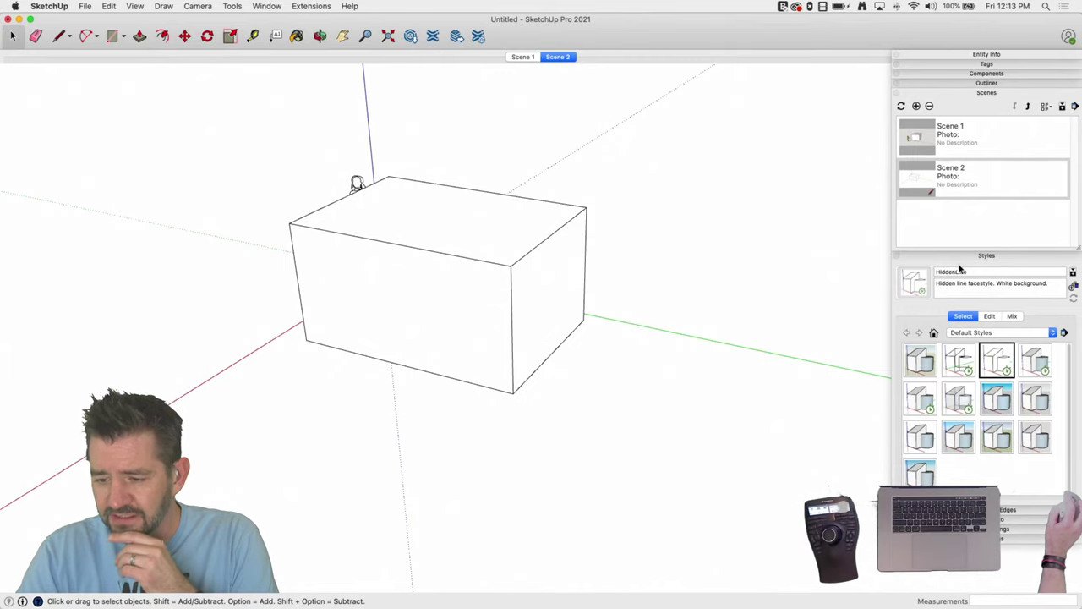
pyautogui.click(922, 148)
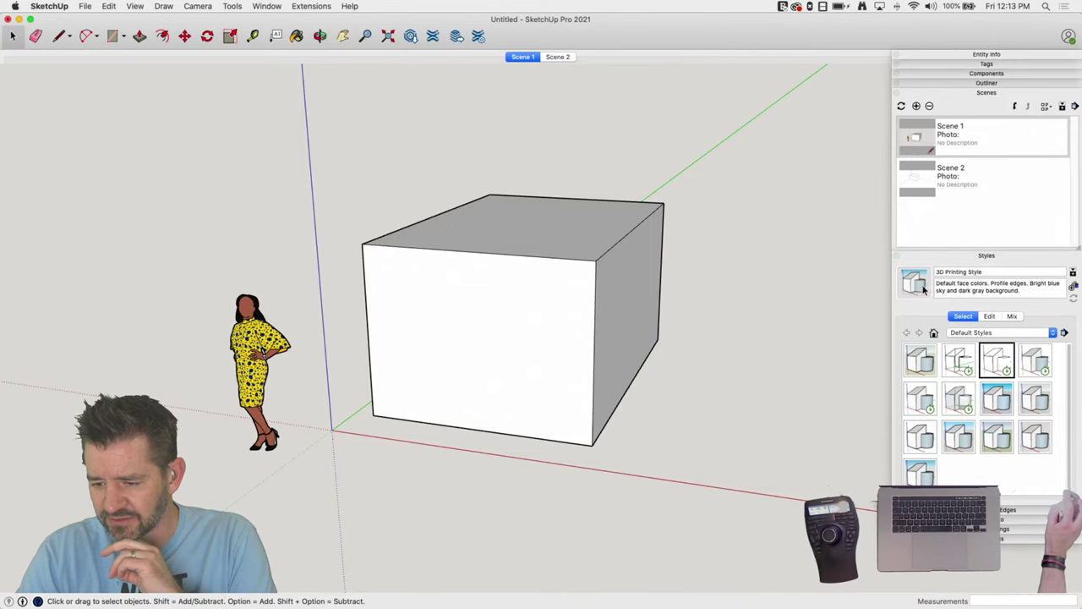
pyautogui.click(930, 179)
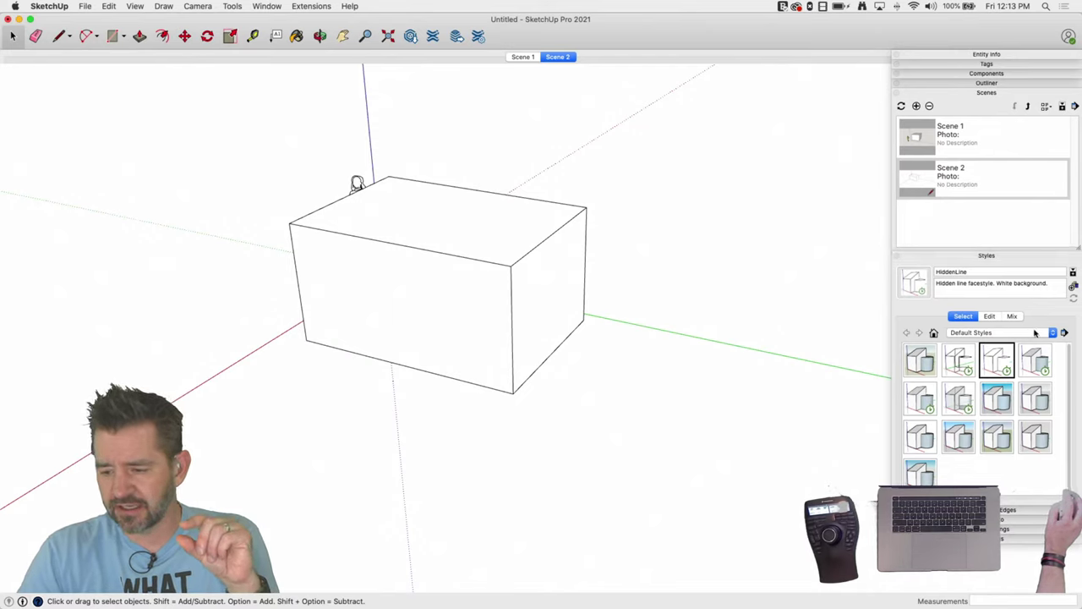
# Switch the Styles collection to List View, try Small Thumbnails, then return to List View
pyautogui.click(1065, 333)
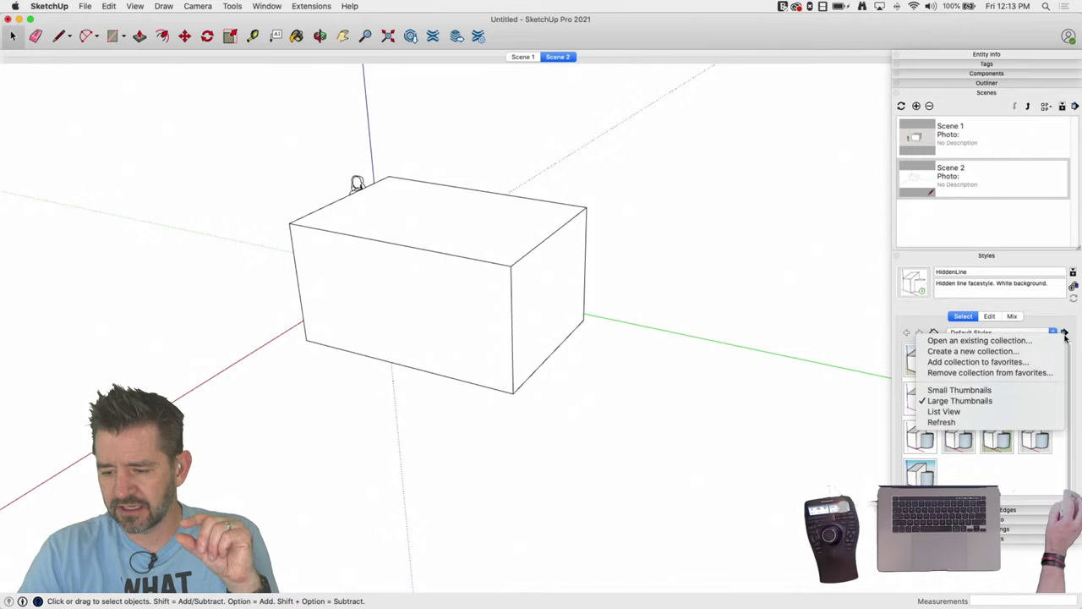
pyautogui.click(956, 412)
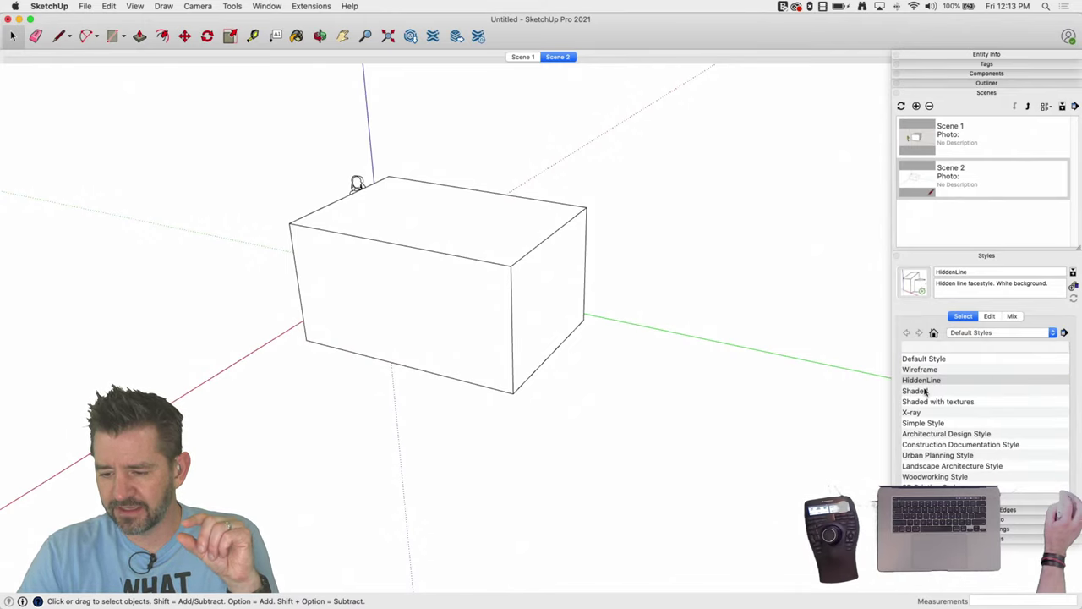
pyautogui.click(926, 139)
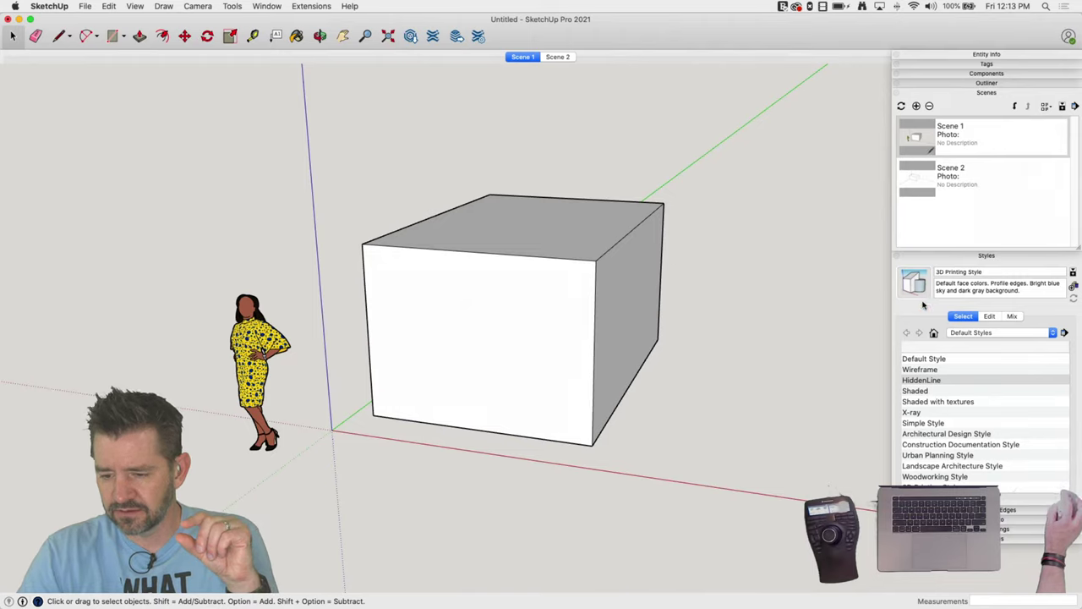
pyautogui.click(921, 180)
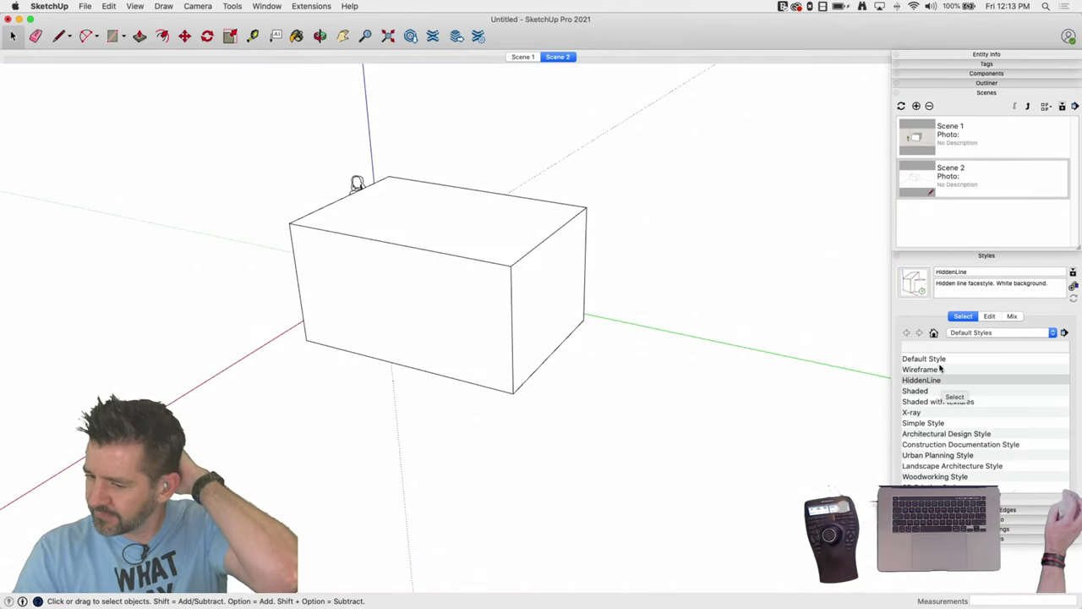
pyautogui.click(1064, 332)
pyautogui.click(1004, 386)
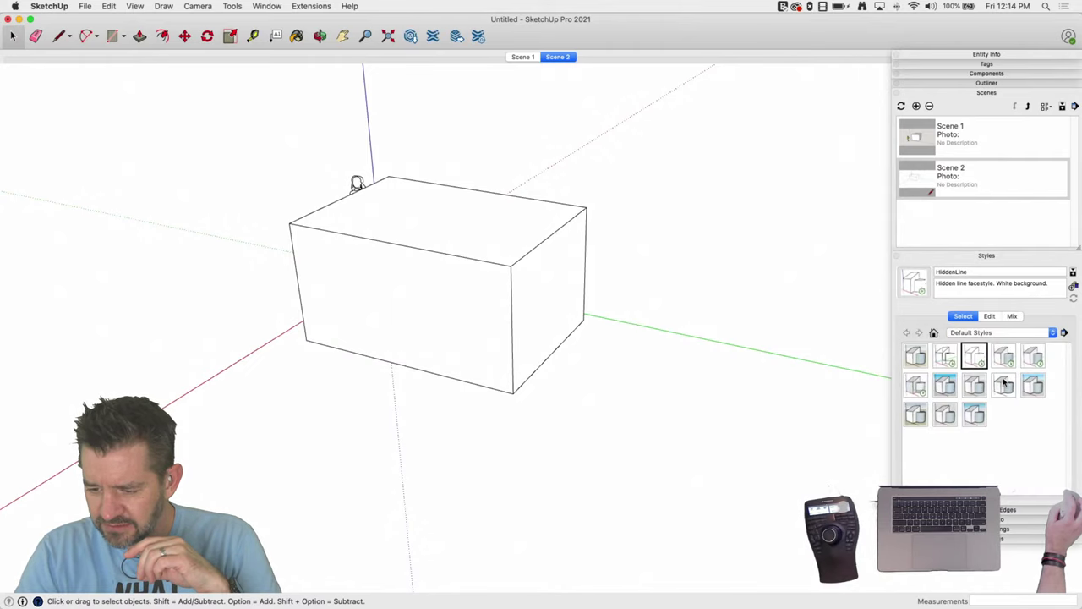
pyautogui.click(1065, 332)
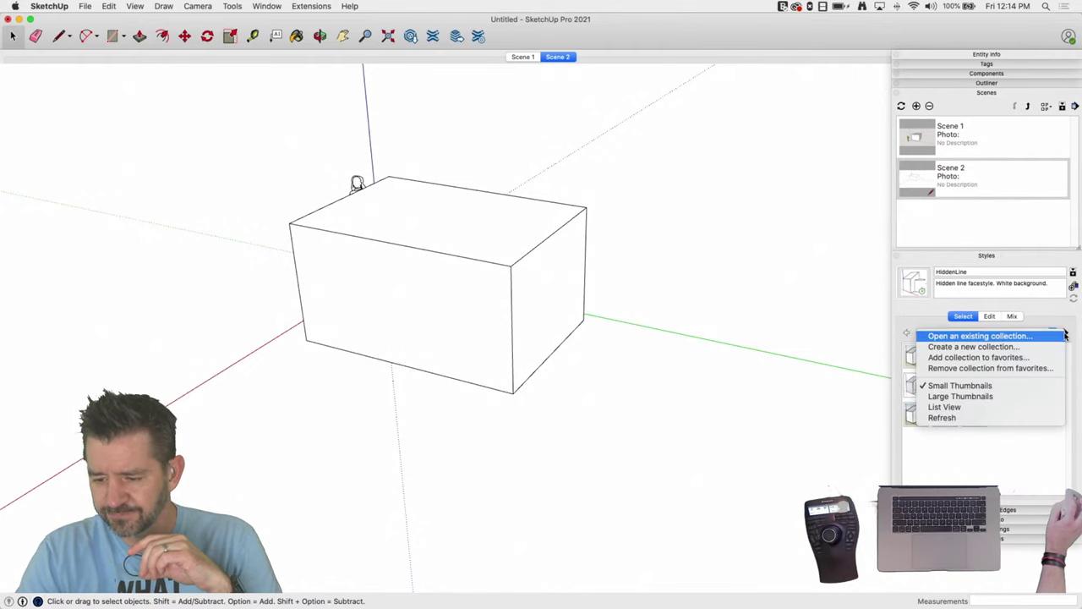
pyautogui.click(973, 407)
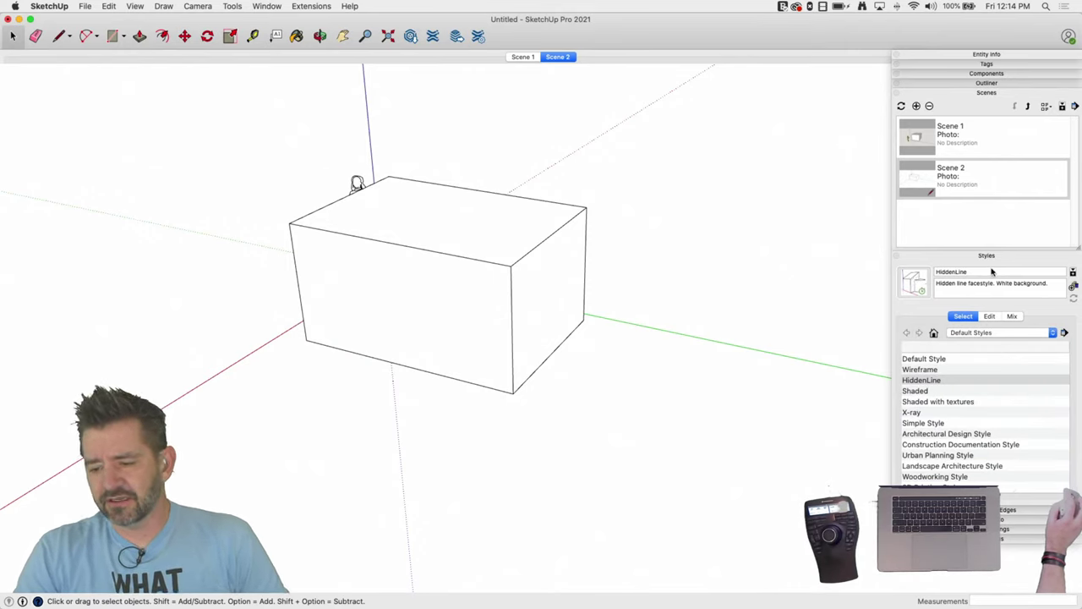
# Return to Scene 1's shaded view and collapse the Styles panel in the Default Tray
pyautogui.click(923, 142)
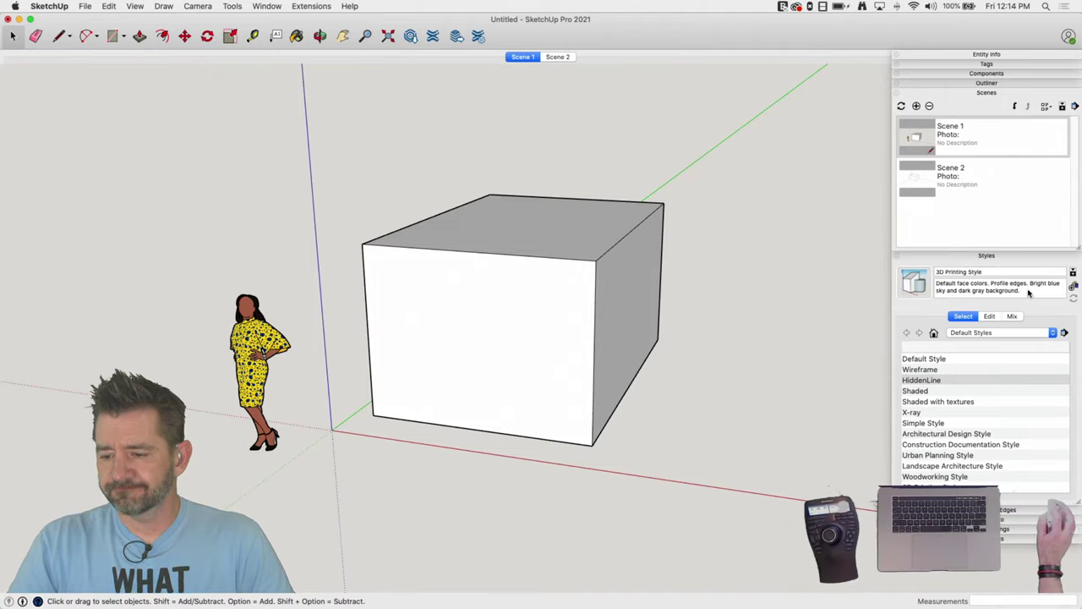
pyautogui.click(961, 255)
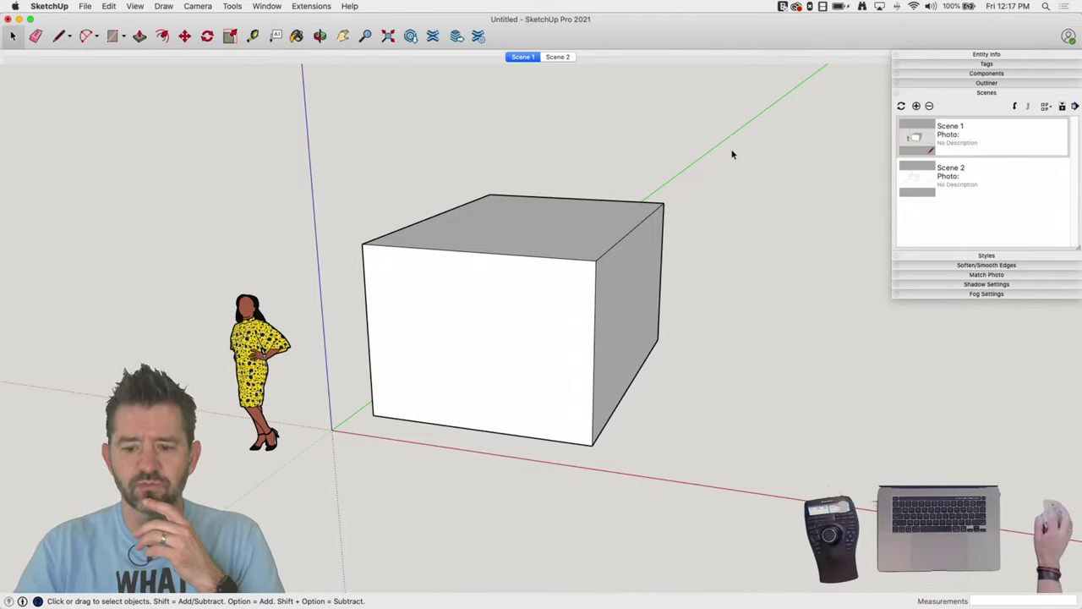
# Delete the selected box geometry, then delete Scene 1 and confirm
pyautogui.moveTo(743, 142); pyautogui.dragTo(338, 502)
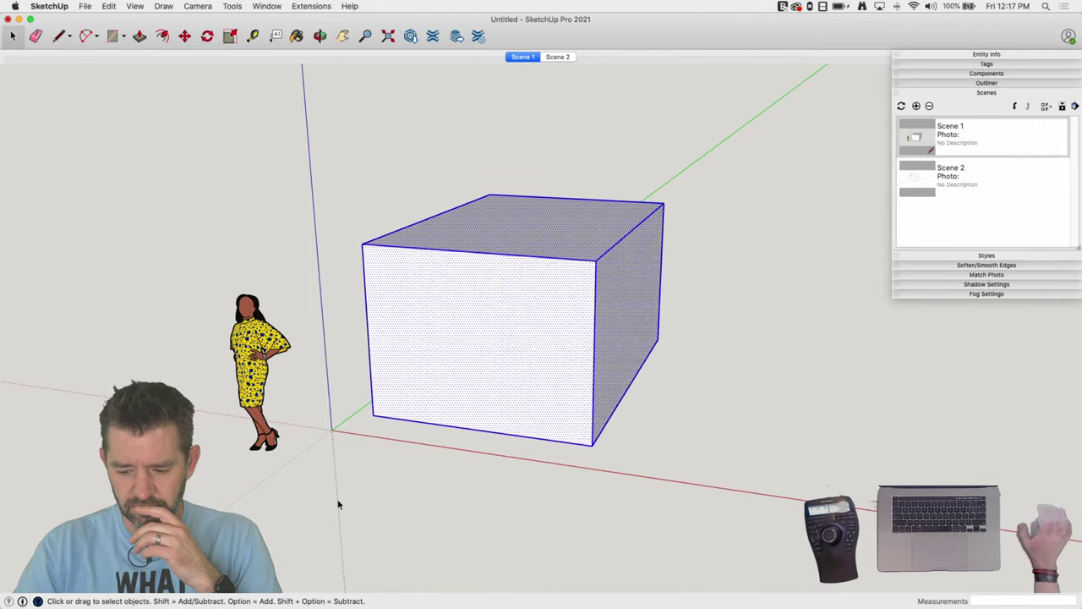
pyautogui.press('Delete')
pyautogui.rightClick(522, 58)
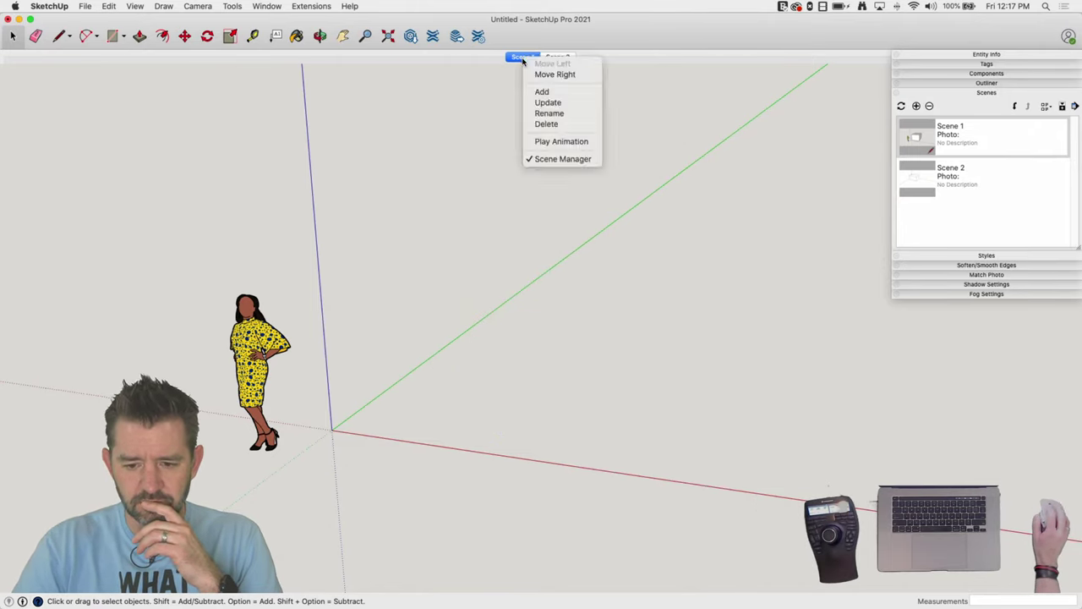
pyautogui.click(561, 124)
pyautogui.click(627, 211)
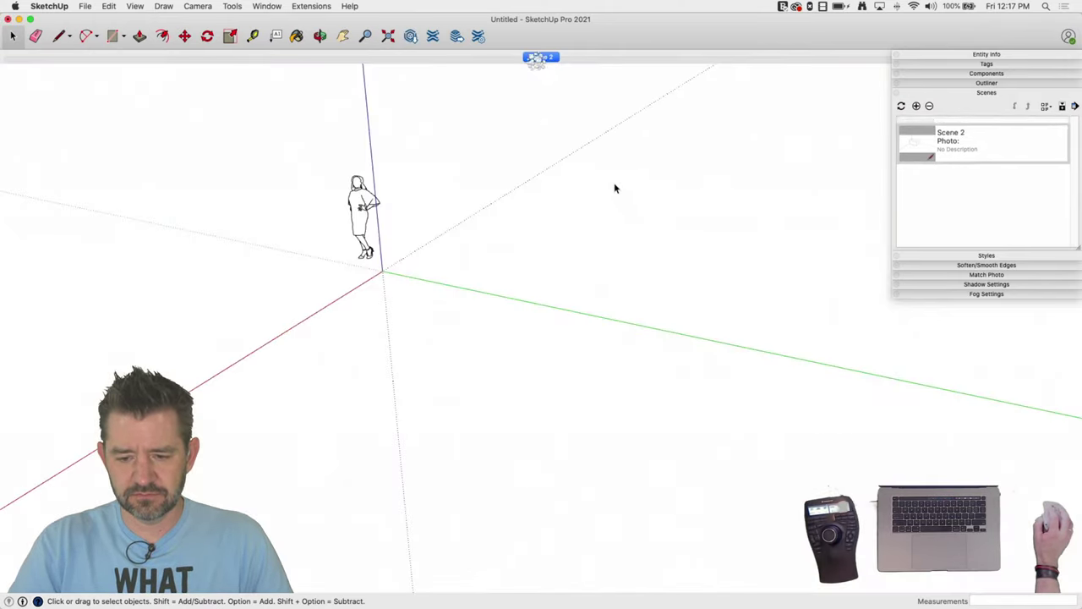
# Delete Scene 2 as well, confirming with Yes
pyautogui.rightClick(537, 59)
pyautogui.click(575, 125)
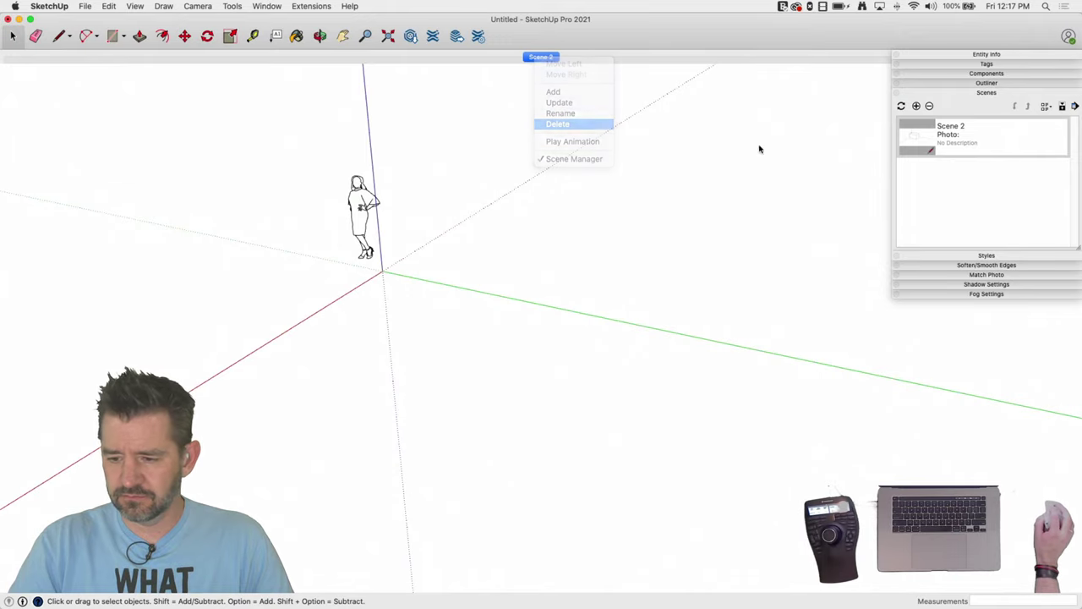
pyautogui.click(624, 210)
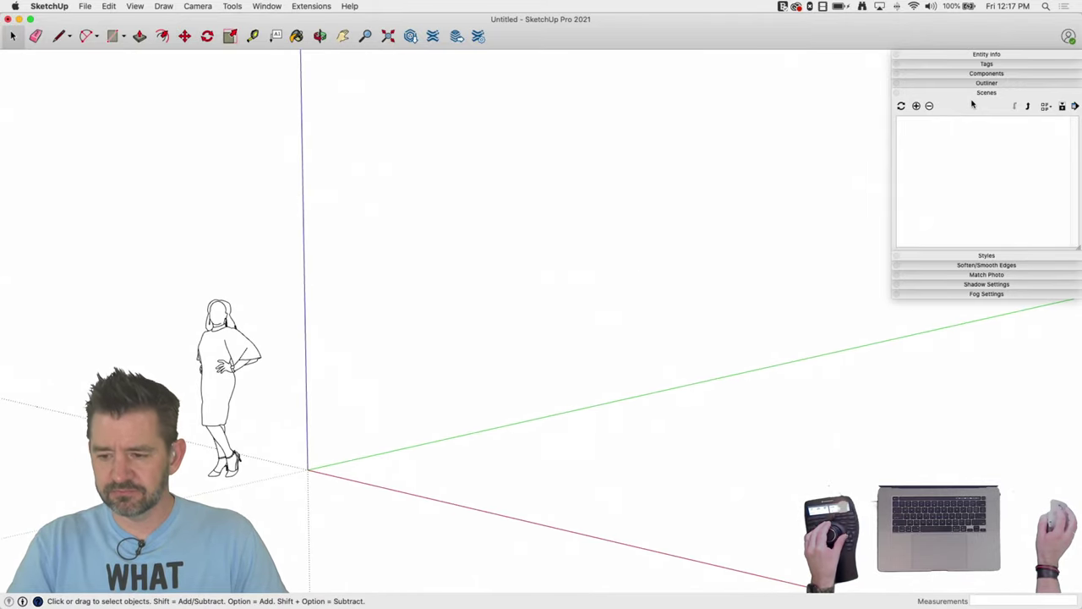
# Collapse the Scenes panel and apply Default Style from the Styles panel's Default Styles list
pyautogui.click(1000, 93)
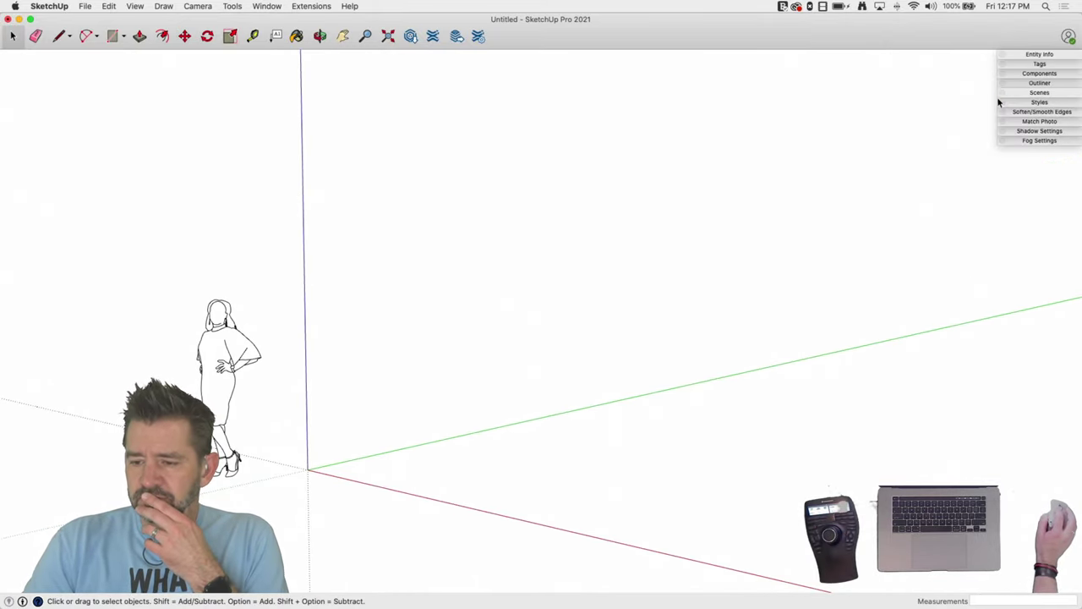
pyautogui.click(1038, 103)
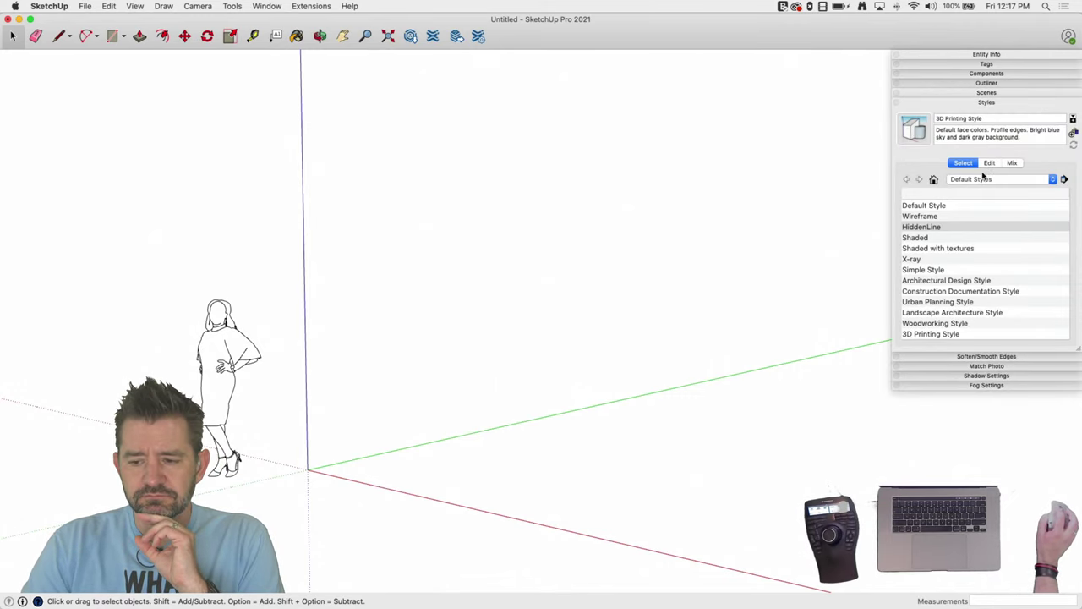
pyautogui.click(923, 205)
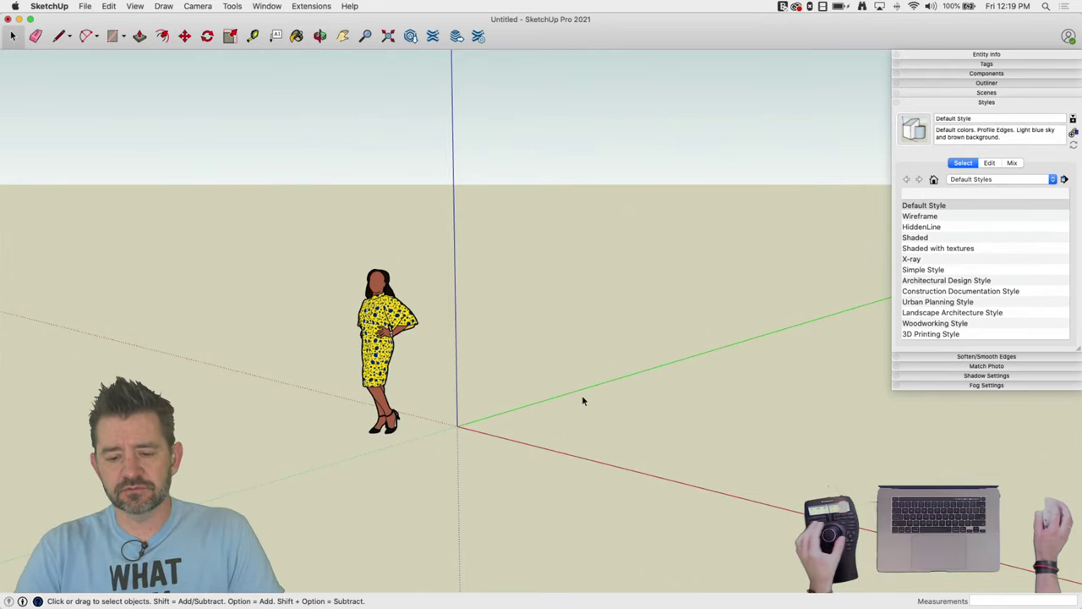
# Draw a rectangle on the ground and push/pull it up into a box
pyautogui.moveTo(582, 398); pyautogui.dragTo(508, 392, button='middle')
pyautogui.press('r')
pyautogui.click(454, 384)
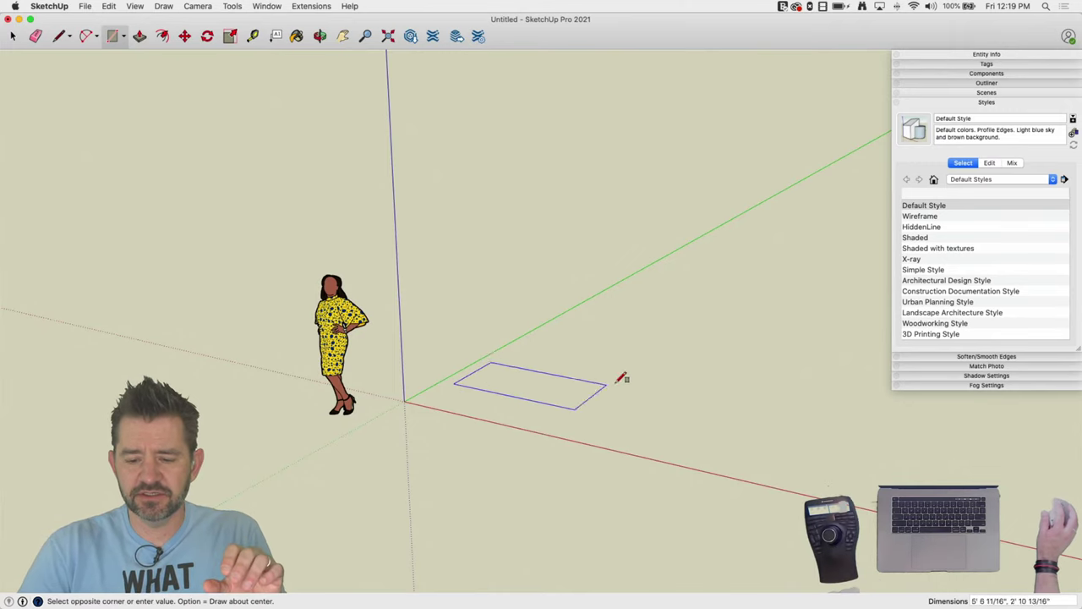
pyautogui.click(744, 326)
pyautogui.press('p')
pyautogui.click(639, 346)
pyautogui.click(583, 259)
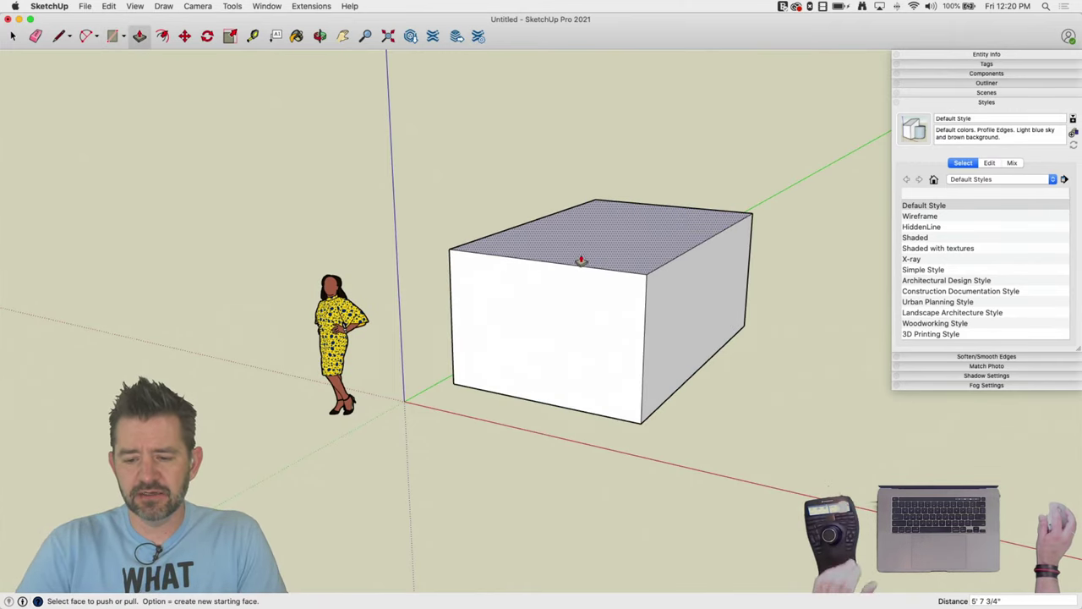
# Draw a rectangle on the box's right face, reverse it, and pull it out into a block
pyautogui.press('r')
pyautogui.moveTo(648, 280); pyautogui.dragTo(615, 287, button='middle')
pyautogui.click(609, 285)
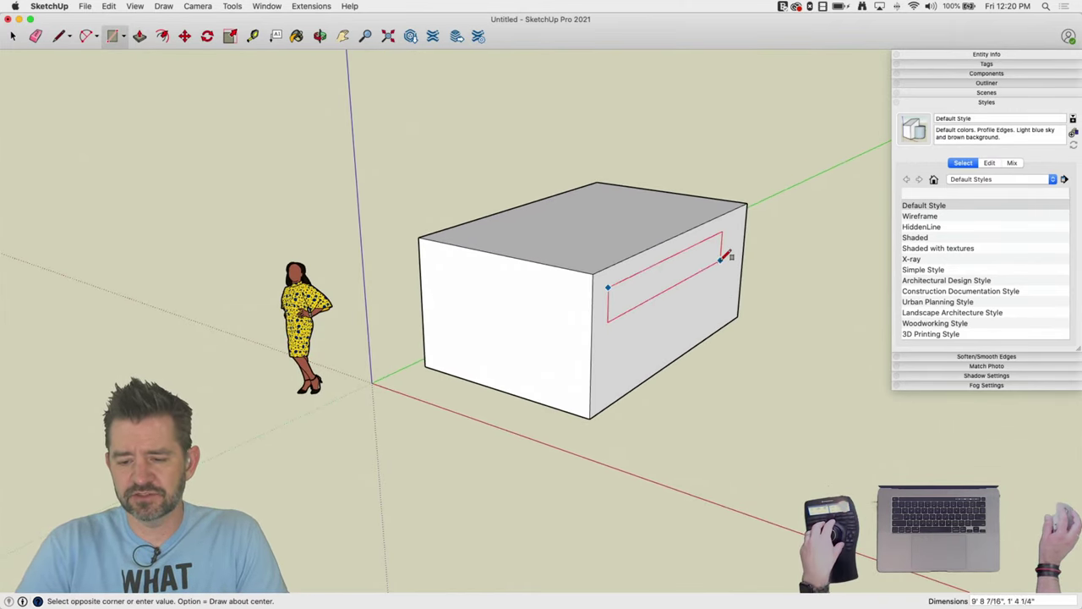
pyautogui.click(720, 297)
pyautogui.press('p')
pyautogui.rightClick(655, 285)
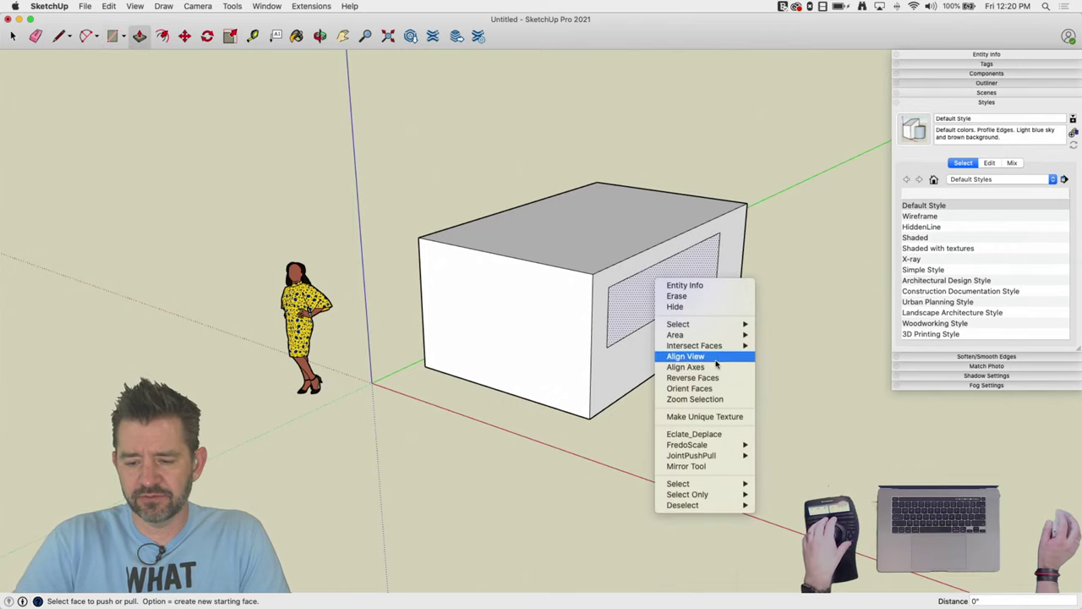
pyautogui.click(677, 382)
pyautogui.moveTo(652, 305); pyautogui.dragTo(739, 356)
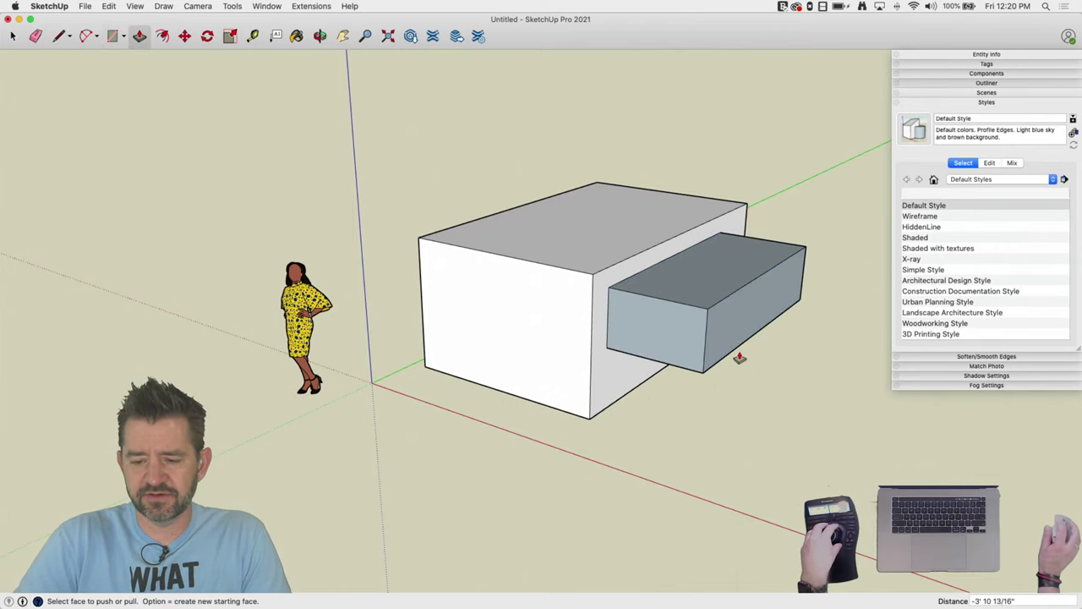
pyautogui.press('space')
pyautogui.moveTo(740, 356); pyautogui.dragTo(670, 356, button='middle')
pyautogui.press('super+a')
# Paint the selected box and protruding block with brick material, then clear the selection
pyautogui.press('r')
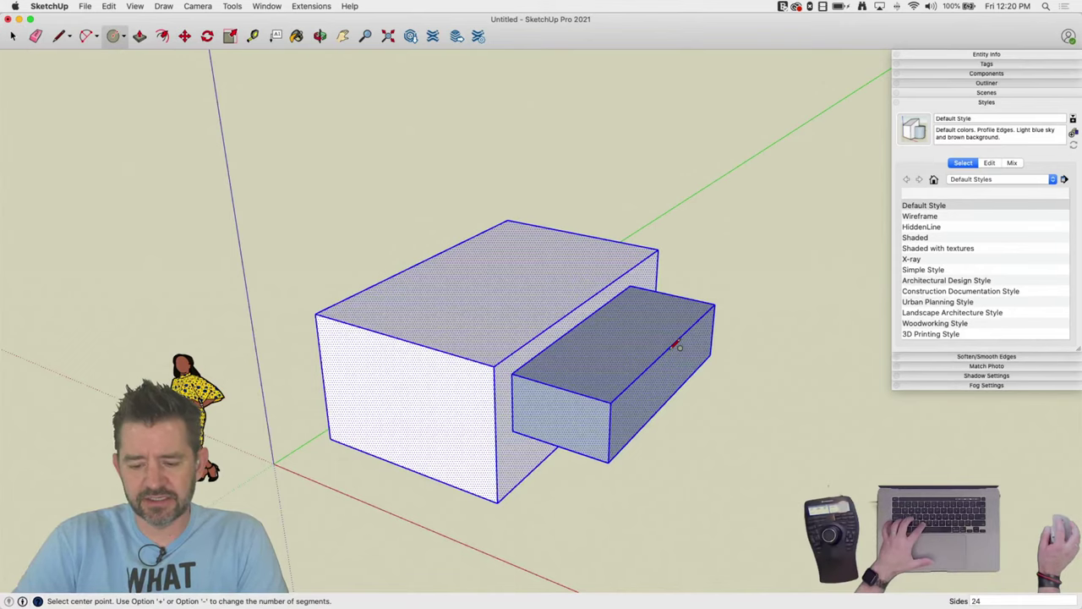
pyautogui.press('b')
pyautogui.click(656, 335)
pyautogui.click(478, 325)
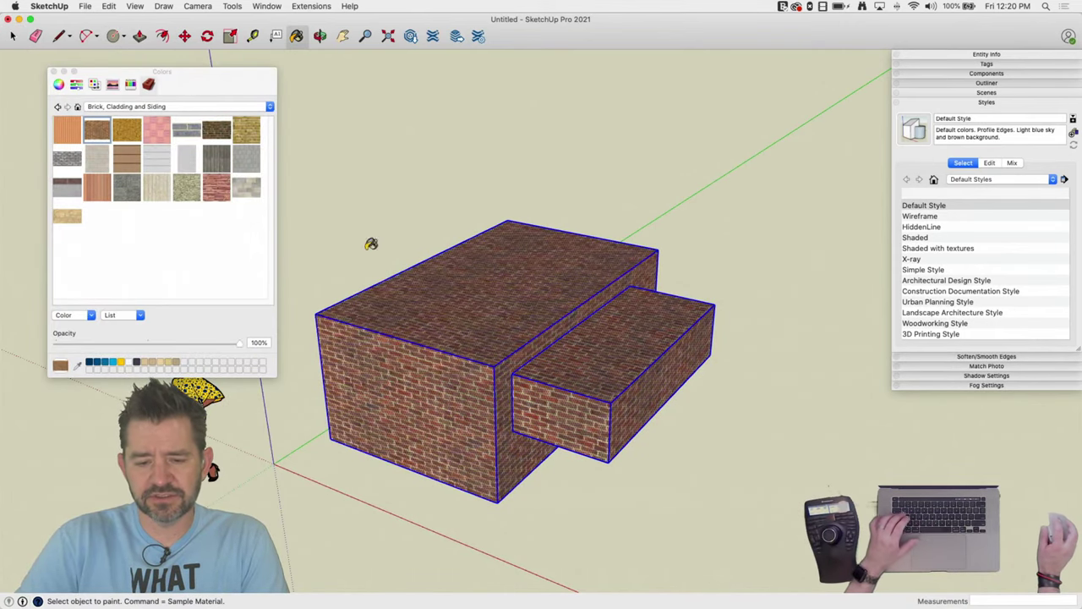
pyautogui.press('space')
pyautogui.click(493, 165)
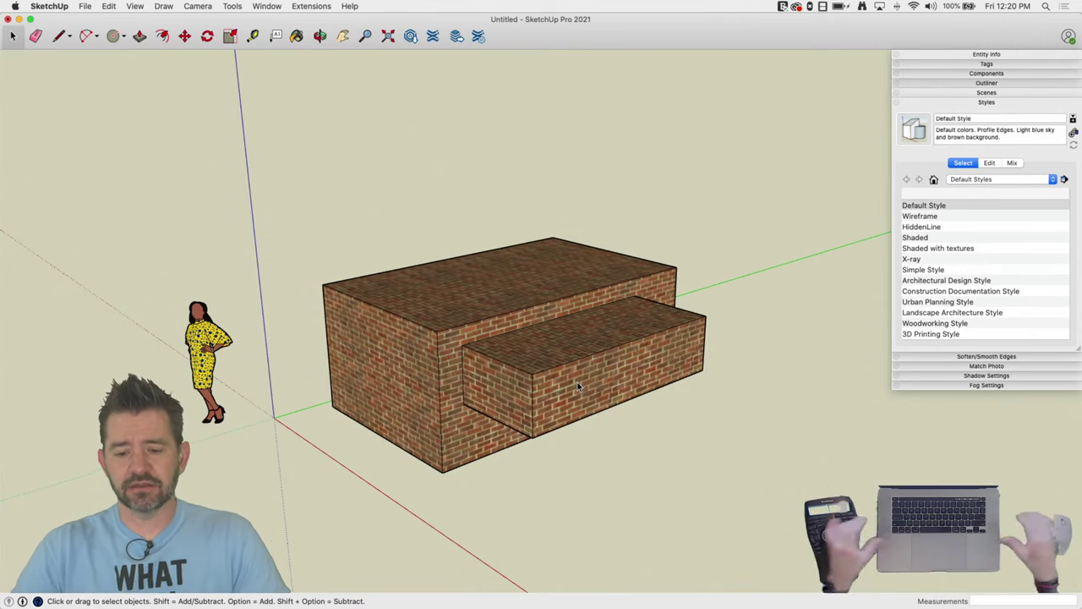
# Set the face style to Monochrome from the View > Face Style menu
pyautogui.click(163, 6)
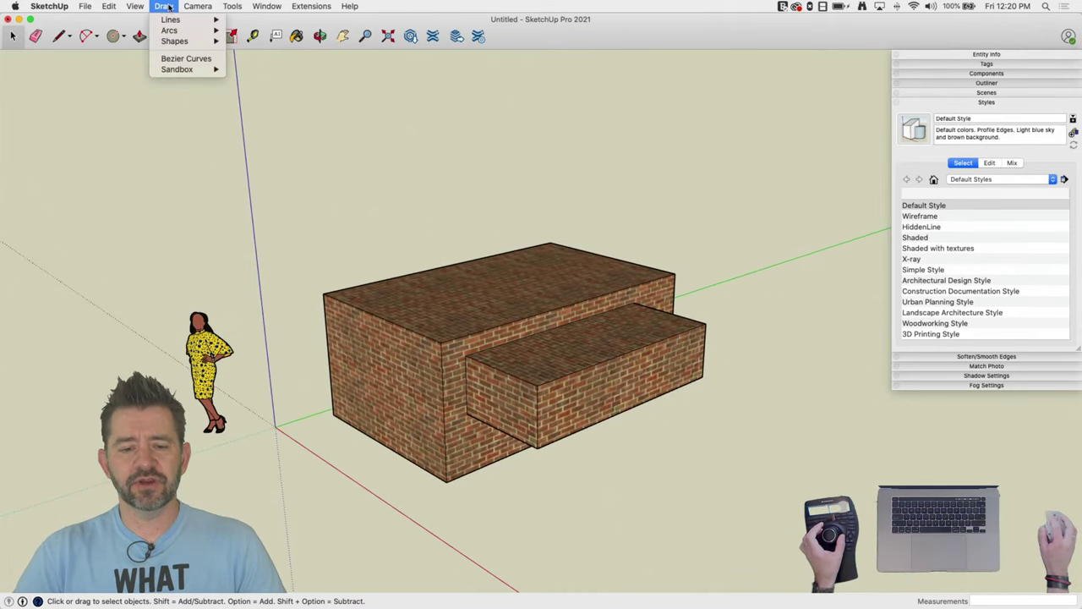
pyautogui.moveTo(215, 6)
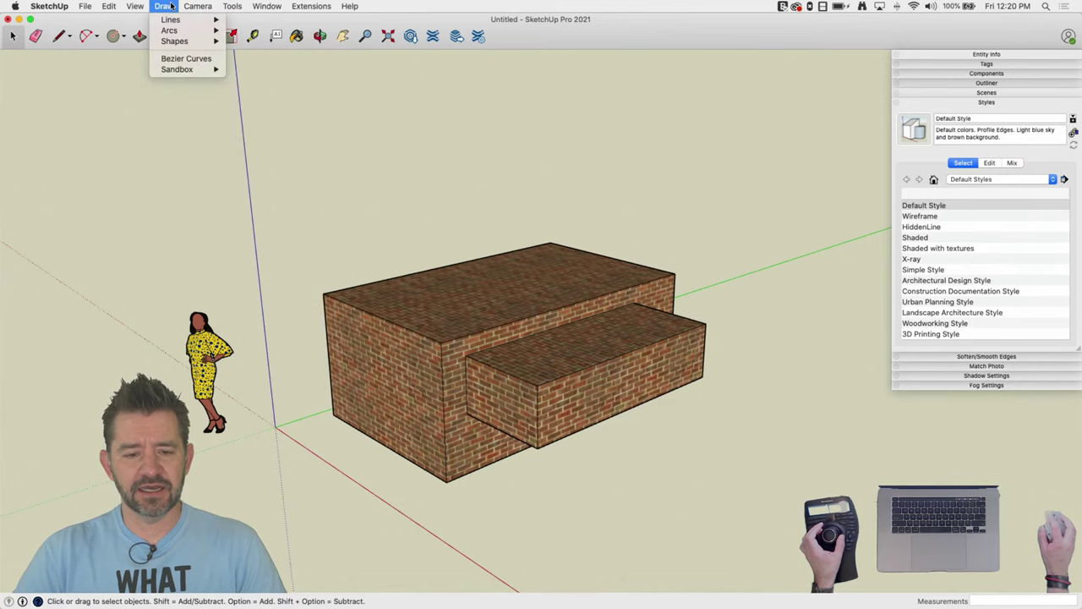
pyautogui.moveTo(144, 7)
pyautogui.moveTo(205, 200)
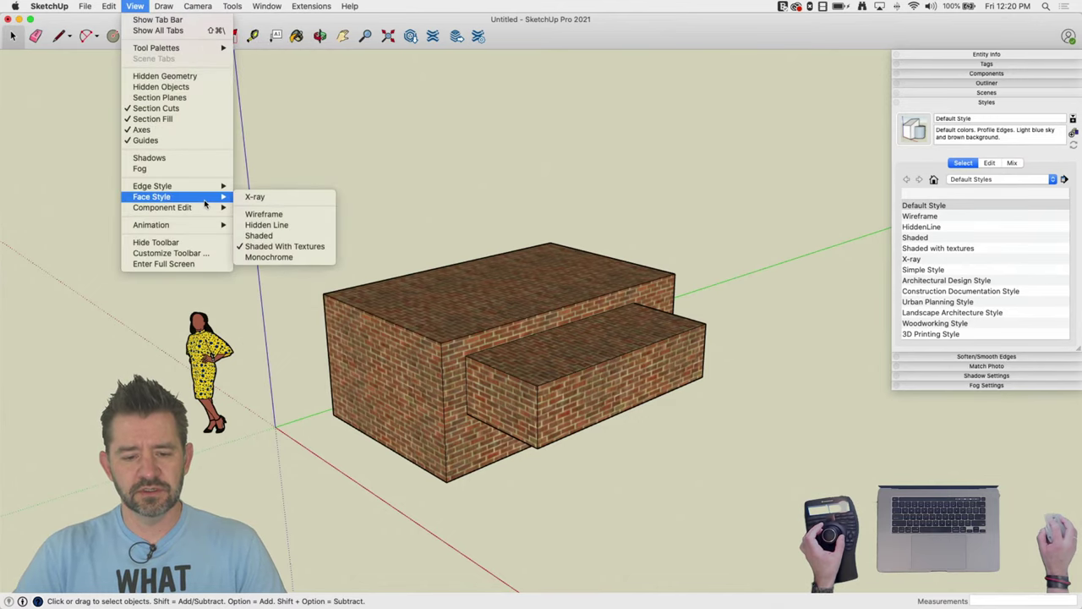
pyautogui.click(269, 257)
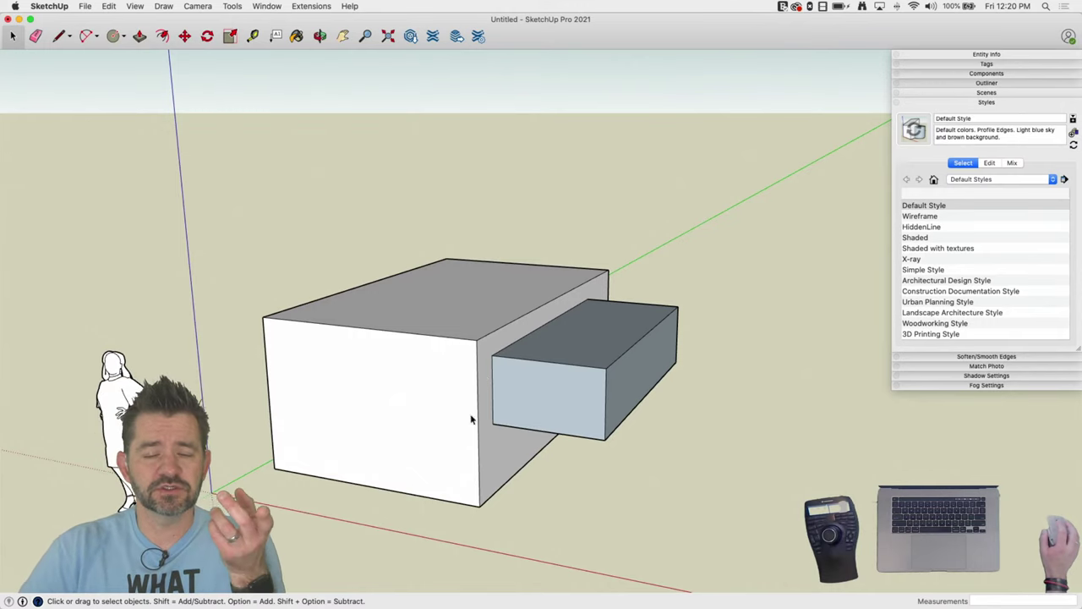
pyautogui.rightClick(472, 389)
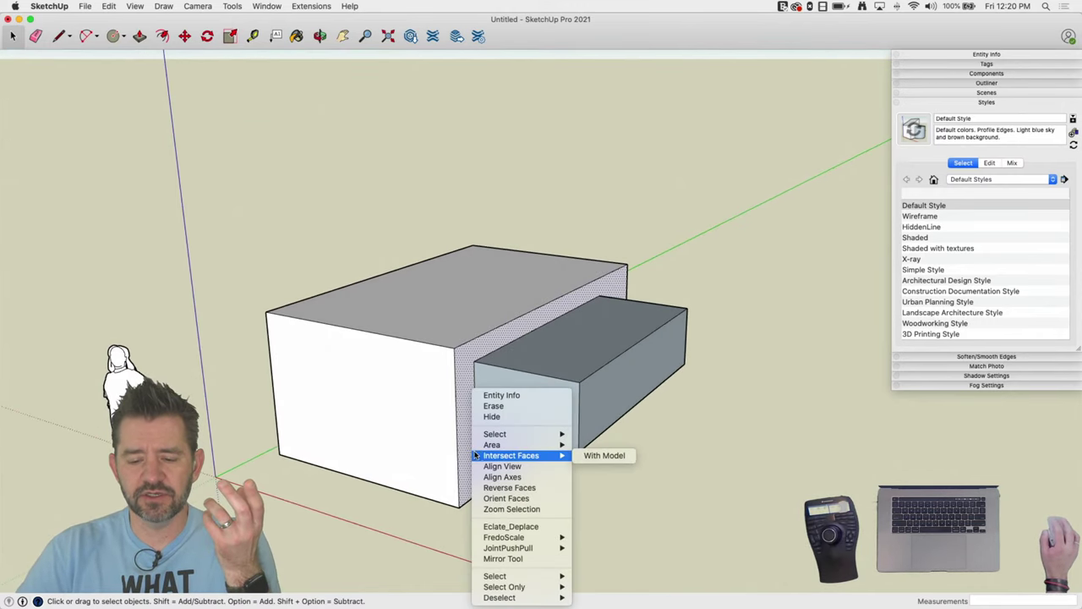
pyautogui.click(771, 441)
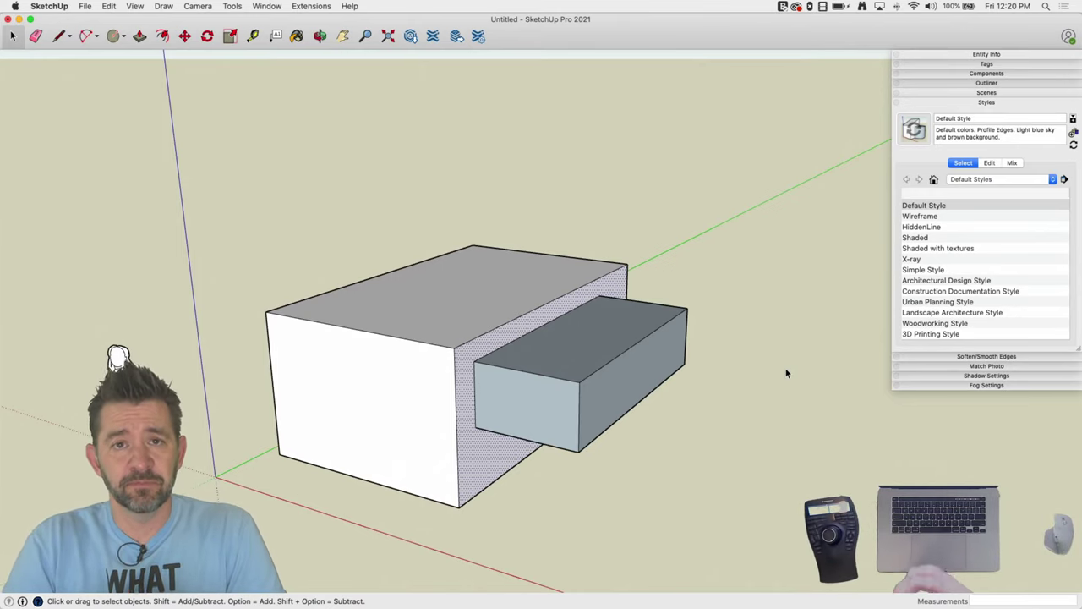
pyautogui.moveTo(541, 199); pyautogui.dragTo(491, 476, button='middle')
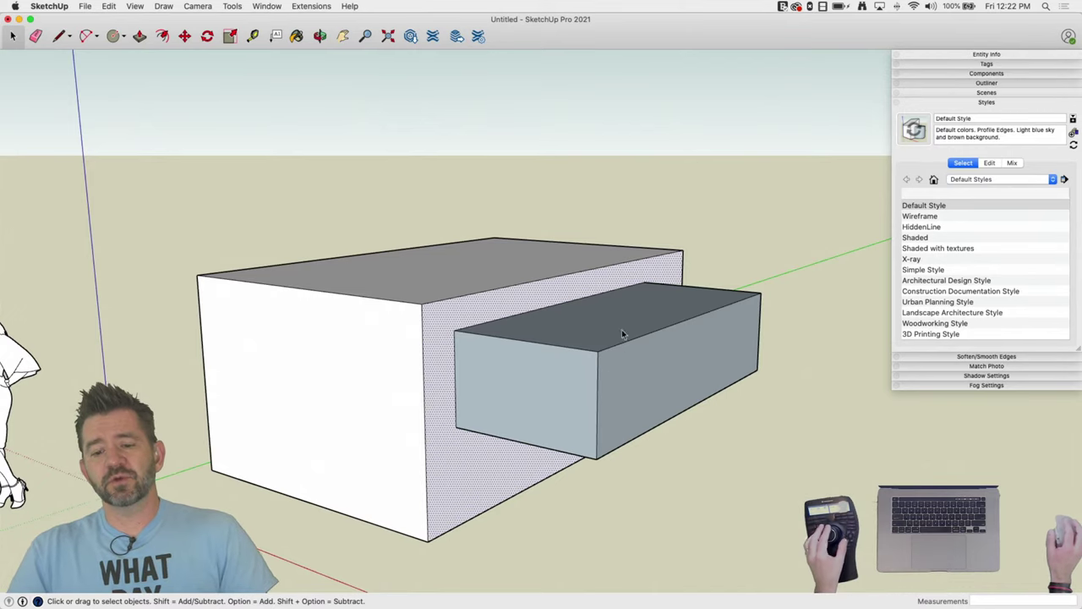
pyautogui.moveTo(623, 332); pyautogui.dragTo(674, 271, button='middle')
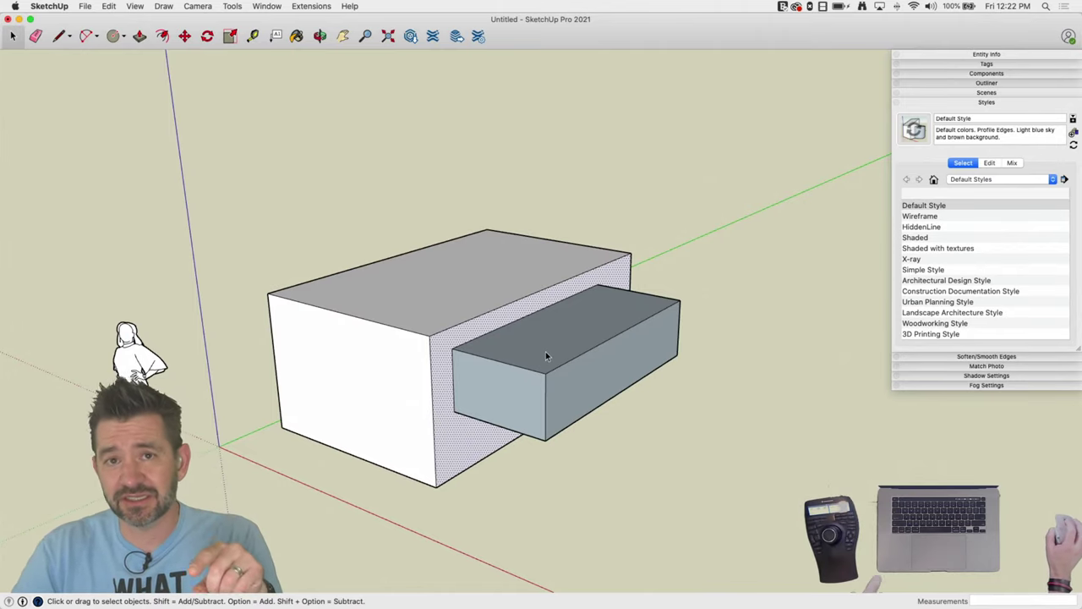
pyautogui.moveTo(711, 306)
pyautogui.mouseDown(button='middle')
pyautogui.moveTo(659, 302)
pyautogui.moveTo(677, 342)
pyautogui.mouseUp(button='middle')
pyautogui.moveTo(549, 383)
pyautogui.mouseDown(button='middle')
pyautogui.moveTo(521, 363)
pyautogui.moveTo(527, 177)
pyautogui.mouseUp(button='middle')
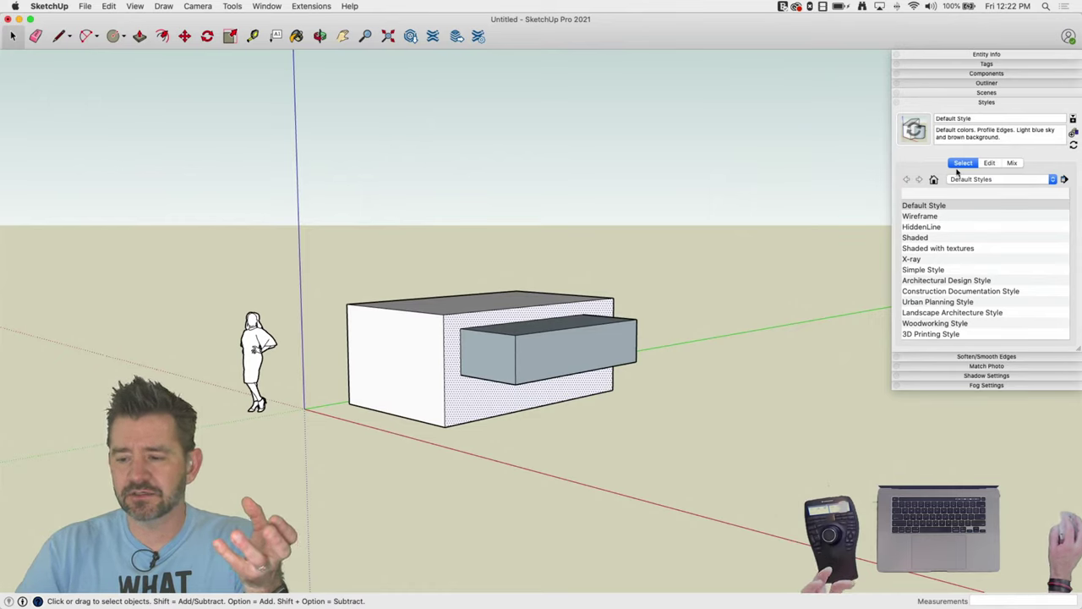
# Preview several style thumbnails, then apply the Construction Documentation Style with its white background
pyautogui.click(984, 180)
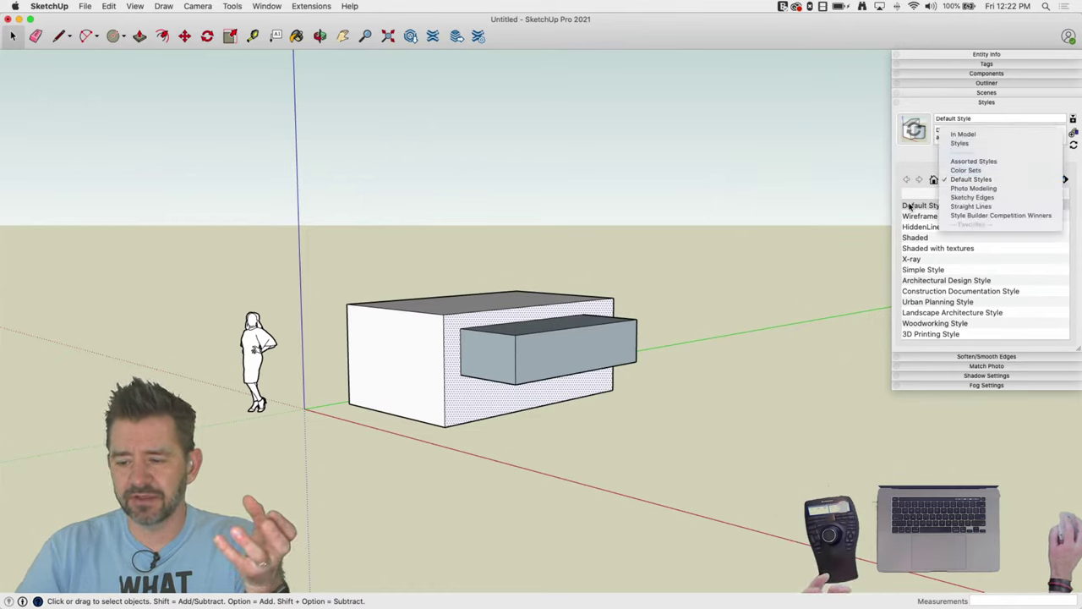
pyautogui.click(921, 186)
pyautogui.click(1065, 181)
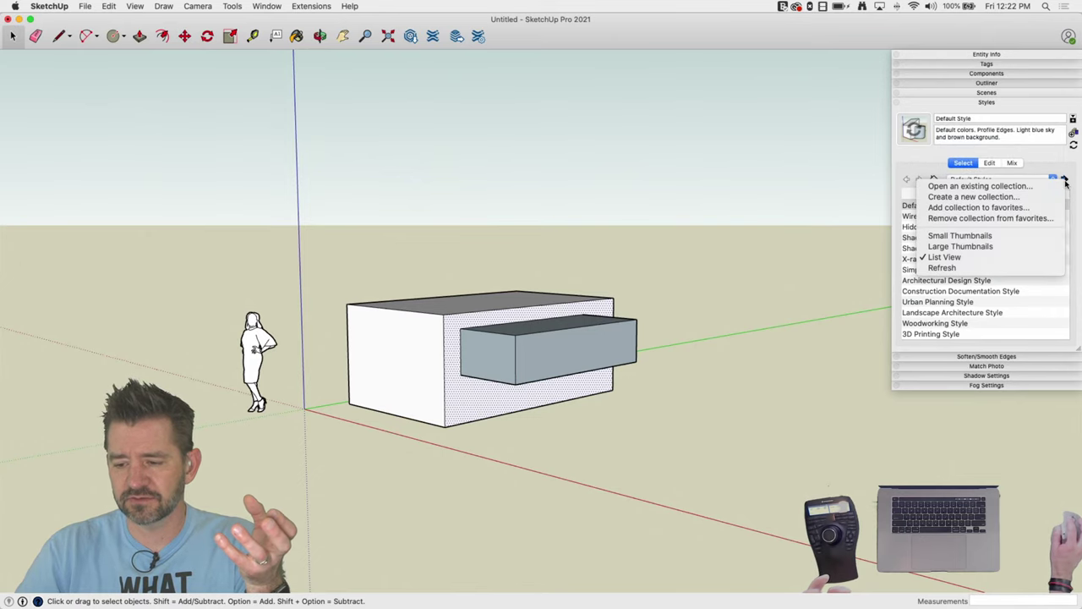
pyautogui.click(1005, 241)
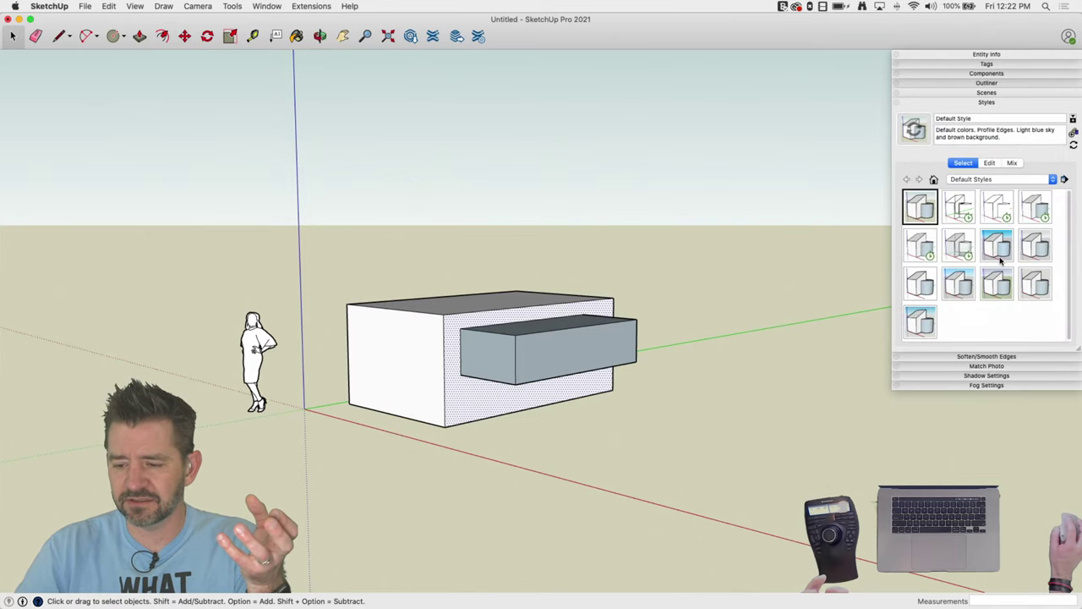
pyautogui.click(1000, 244)
pyautogui.click(1036, 245)
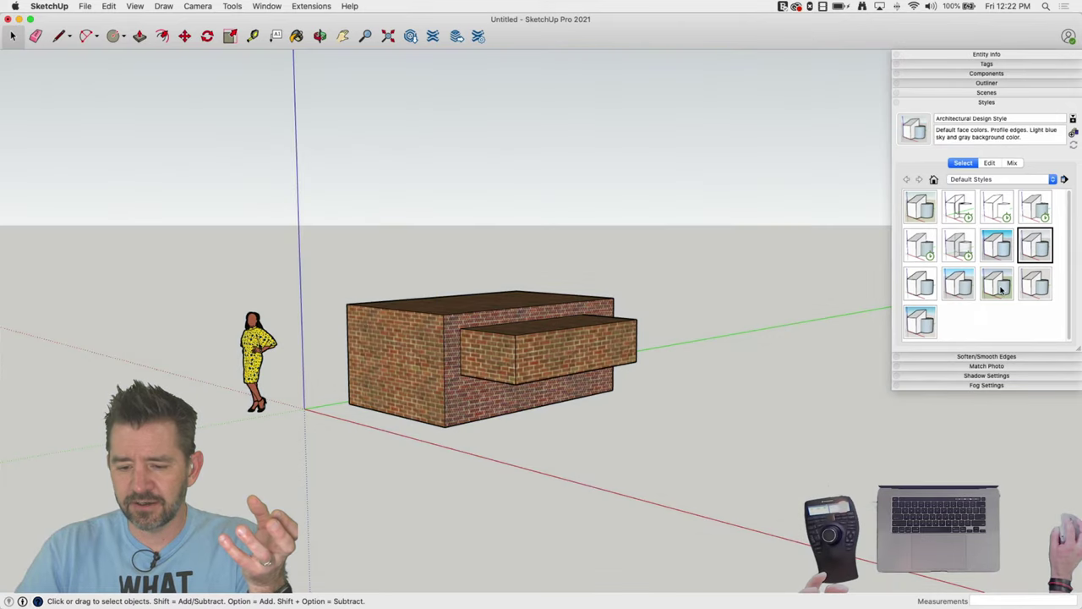
pyautogui.click(997, 284)
pyautogui.click(920, 283)
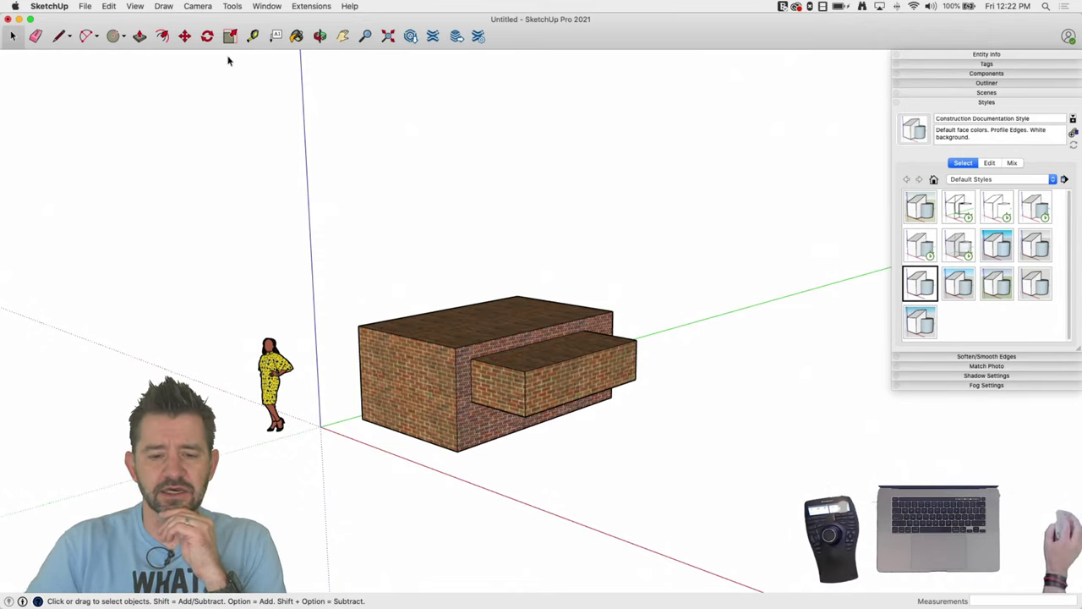
# Switch View > Face Style to Monochrome and view the box from higher up
pyautogui.click(163, 6)
pyautogui.moveTo(136, 7)
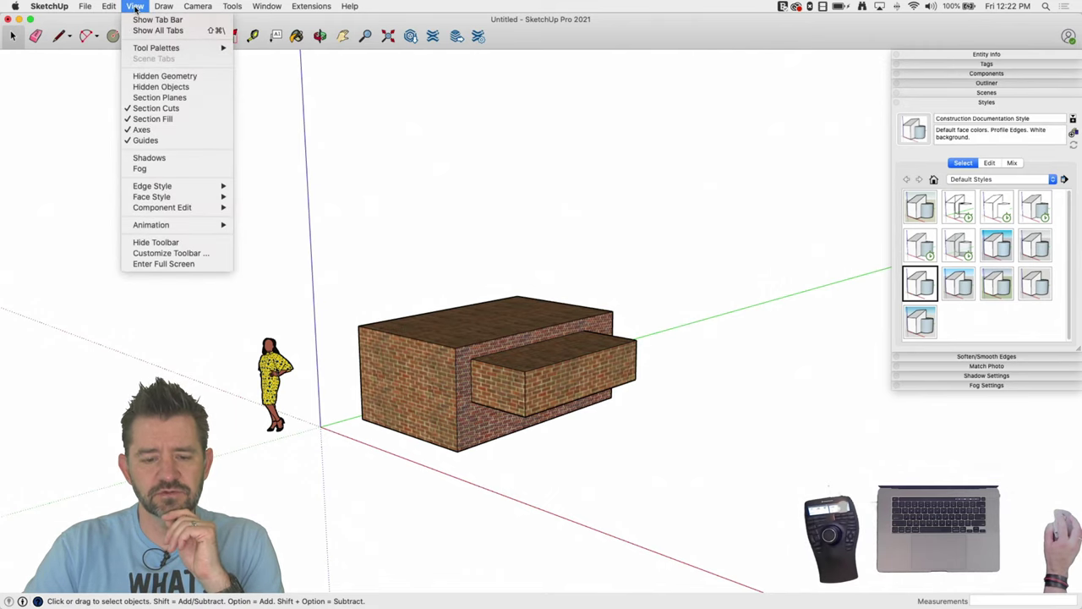
pyautogui.moveTo(212, 196)
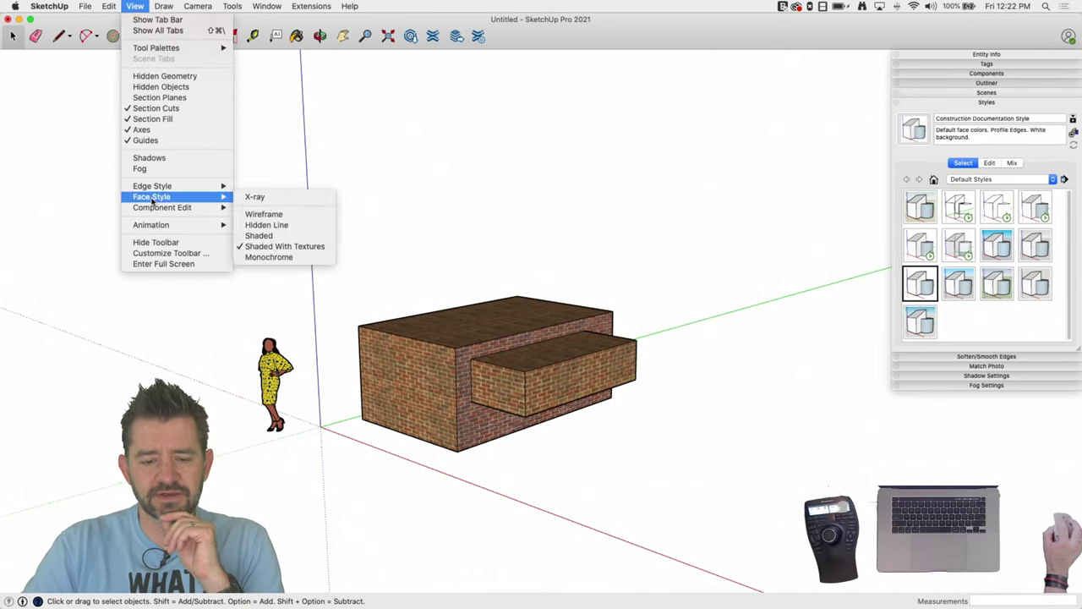
pyautogui.click(274, 258)
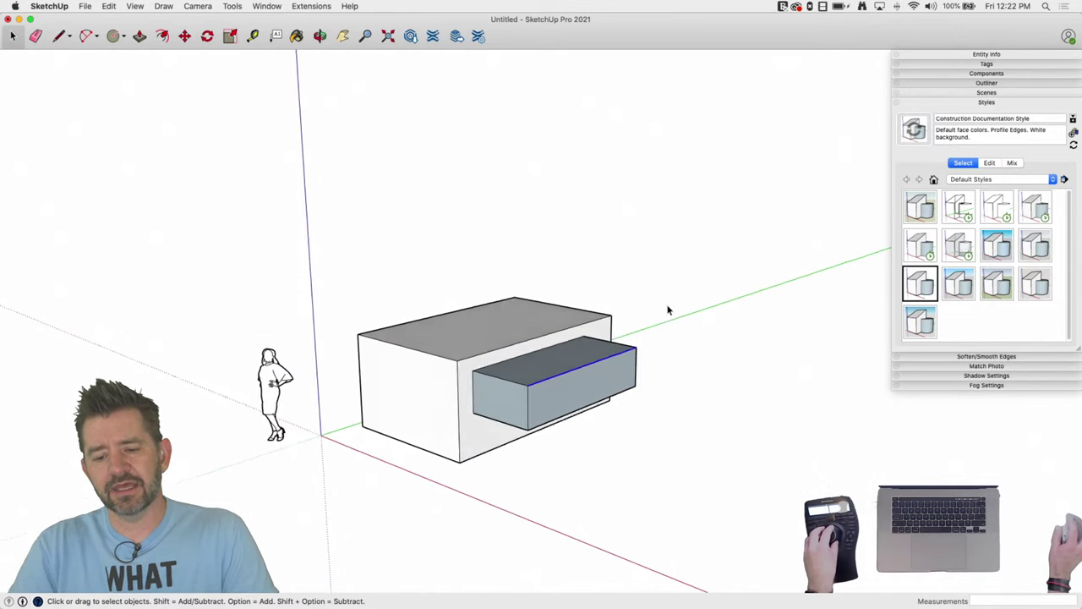
pyautogui.moveTo(667, 310); pyautogui.dragTo(532, 343, button='middle')
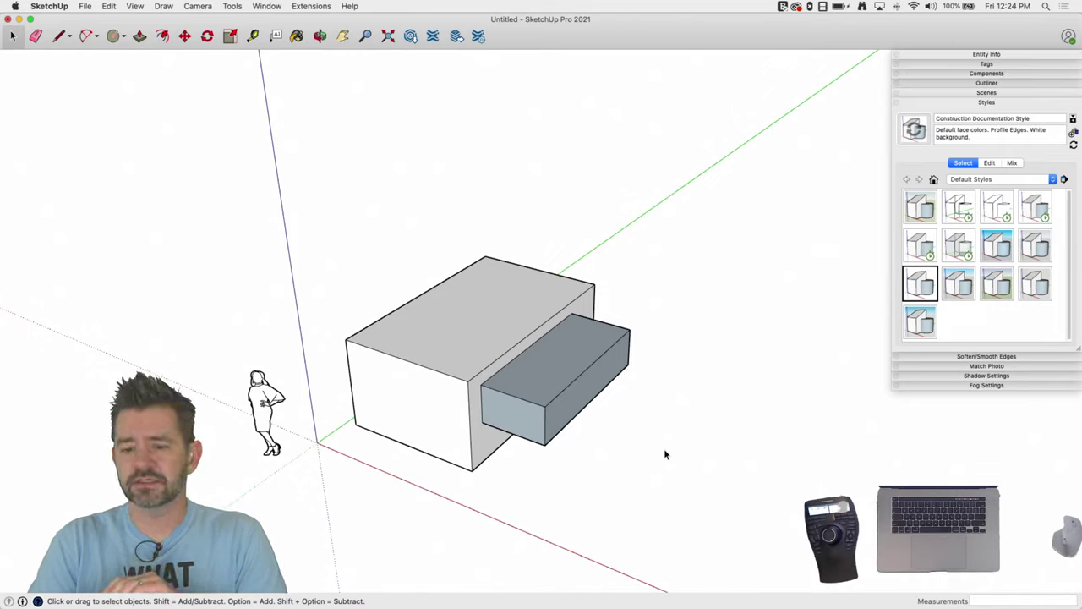
pyautogui.press('b')
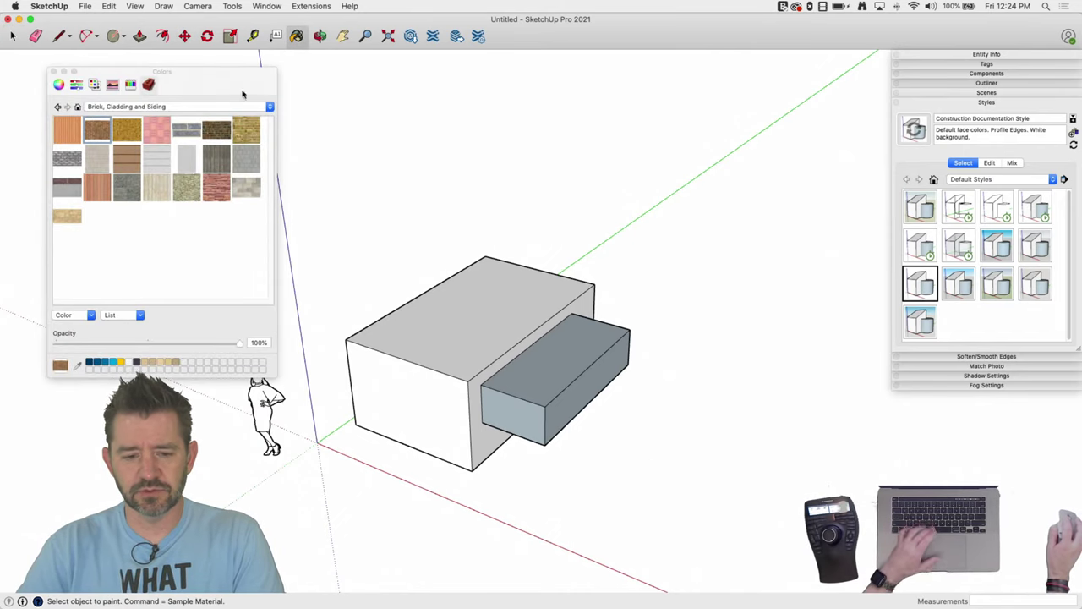
pyautogui.moveTo(161, 84); pyautogui.dragTo(793, 71)
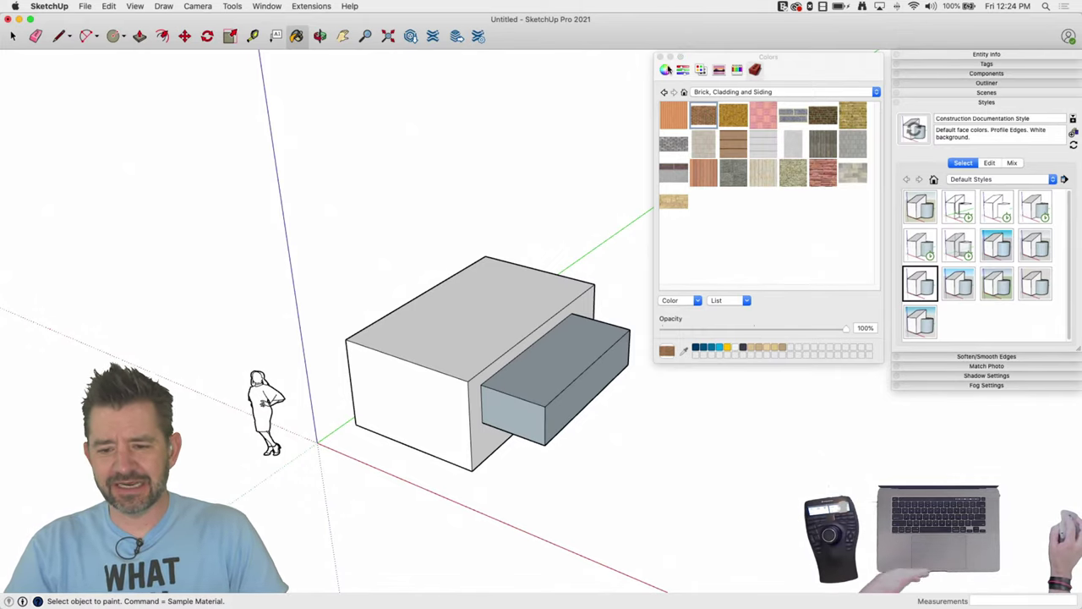
pyautogui.click(662, 57)
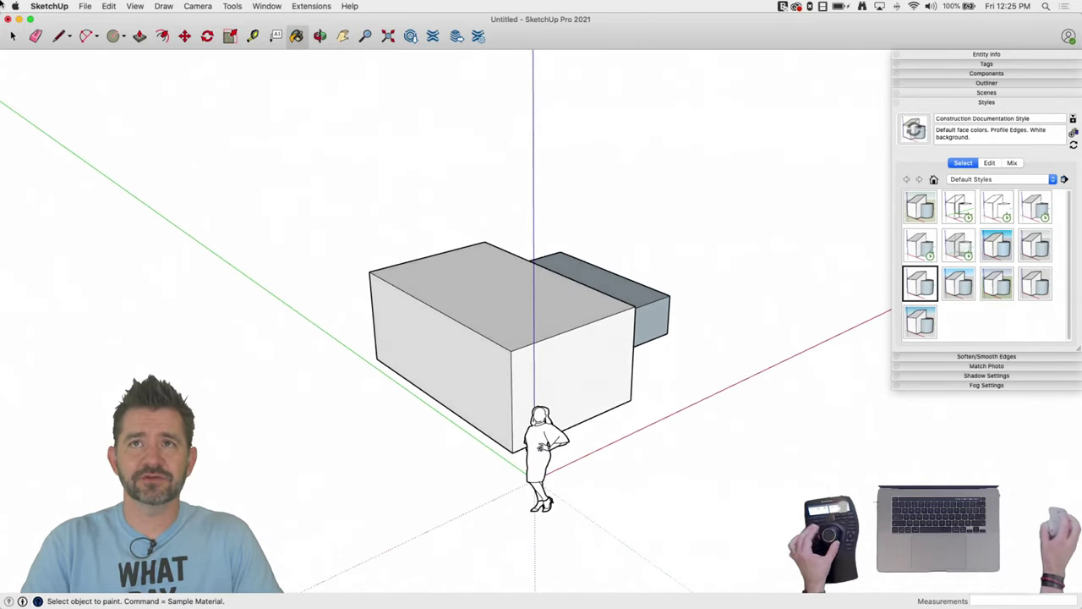
# Orbit around the model, then select the large box's front face and the small block's top face
pyautogui.moveTo(2, 61)
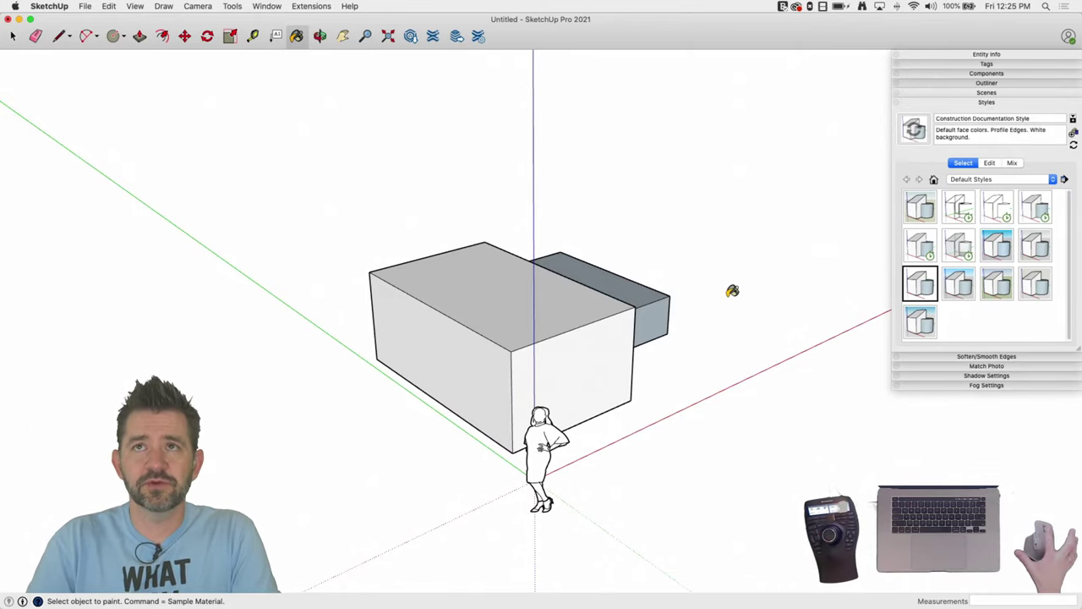
pyautogui.moveTo(729, 290)
pyautogui.mouseDown(button='middle')
pyautogui.moveTo(703, 301)
pyautogui.moveTo(2, 339)
pyautogui.moveTo(194, 214)
pyautogui.moveTo(423, 327)
pyautogui.moveTo(152, 166)
pyautogui.moveTo(200, 300)
pyautogui.moveTo(488, 341)
pyautogui.moveTo(635, 249)
pyautogui.moveTo(696, 193)
pyautogui.moveTo(244, 313)
pyautogui.moveTo(268, 391)
pyautogui.moveTo(375, 313)
pyautogui.mouseUp(button='middle')
pyautogui.press('b')
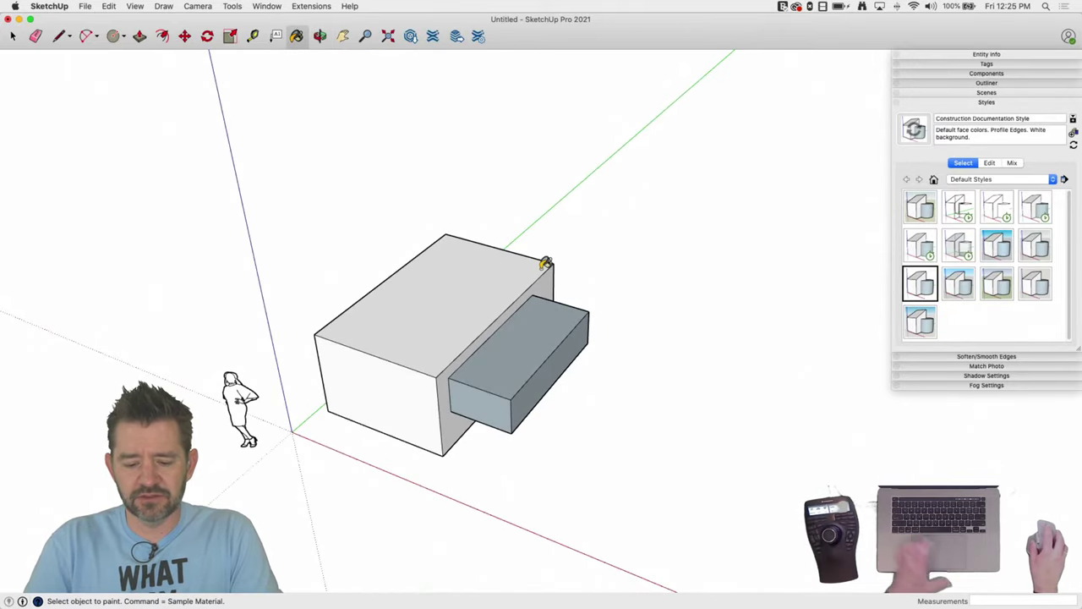
pyautogui.moveTo(558, 269)
pyautogui.mouseDown(button='middle')
pyautogui.moveTo(577, 266)
pyautogui.moveTo(193, 259)
pyautogui.moveTo(797, 202)
pyautogui.moveTo(716, 307)
pyautogui.moveTo(655, 249)
pyautogui.mouseUp(button='middle')
pyautogui.scroll(5, 474, 363)
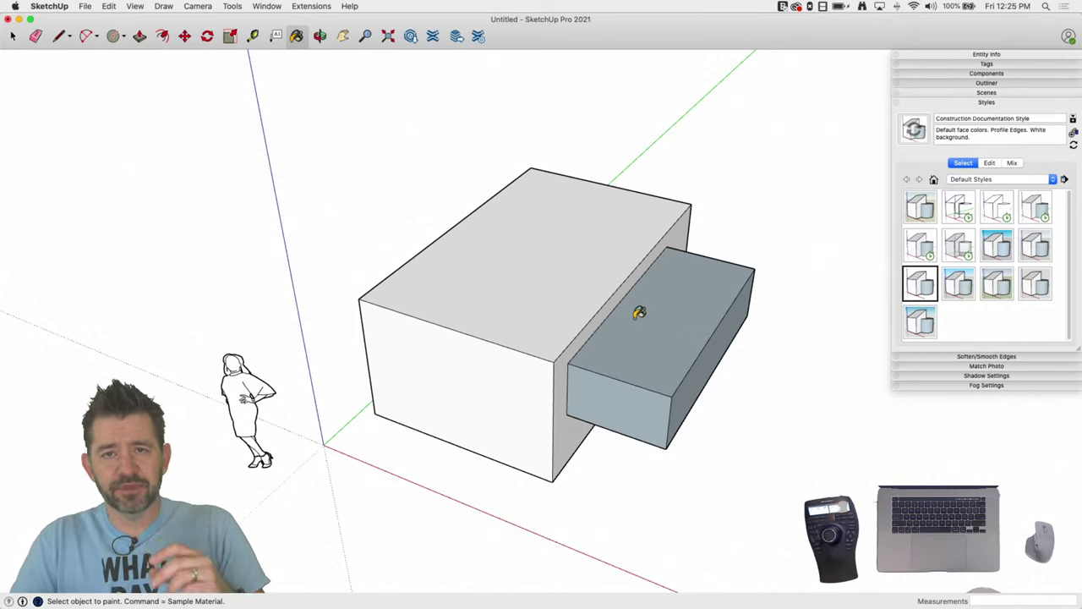
pyautogui.moveTo(639, 312)
pyautogui.mouseDown(button='middle')
pyautogui.moveTo(833, 194)
pyautogui.moveTo(500, 278)
pyautogui.moveTo(724, 335)
pyautogui.moveTo(725, 321)
pyautogui.moveTo(643, 420)
pyautogui.moveTo(589, 381)
pyautogui.moveTo(483, 416)
pyautogui.moveTo(488, 448)
pyautogui.moveTo(468, 307)
pyautogui.moveTo(338, 310)
pyautogui.moveTo(345, 282)
pyautogui.moveTo(423, 514)
pyautogui.moveTo(730, 425)
pyautogui.moveTo(583, 346)
pyautogui.moveTo(517, 493)
pyautogui.moveTo(606, 487)
pyautogui.moveTo(556, 411)
pyautogui.mouseUp(button='middle')
pyautogui.press('space')
pyautogui.click(488, 448)
pyautogui.click(345, 283)
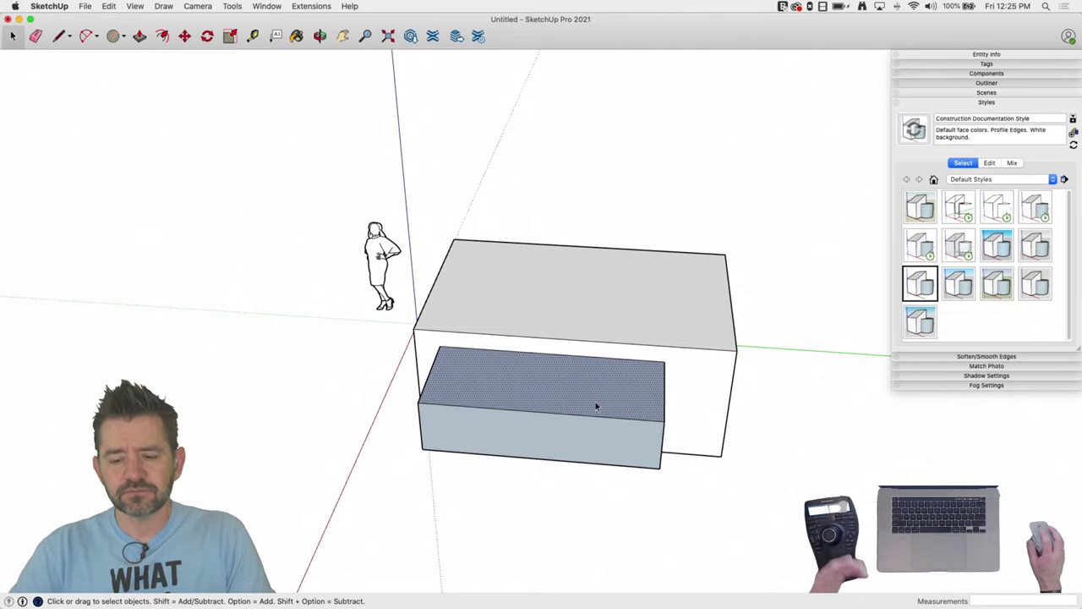
# Orbit and zoom around the boxes to inspect the protruding block, then select the Circle tool
pyautogui.moveTo(713, 386); pyautogui.dragTo(778, 420, button='middle')
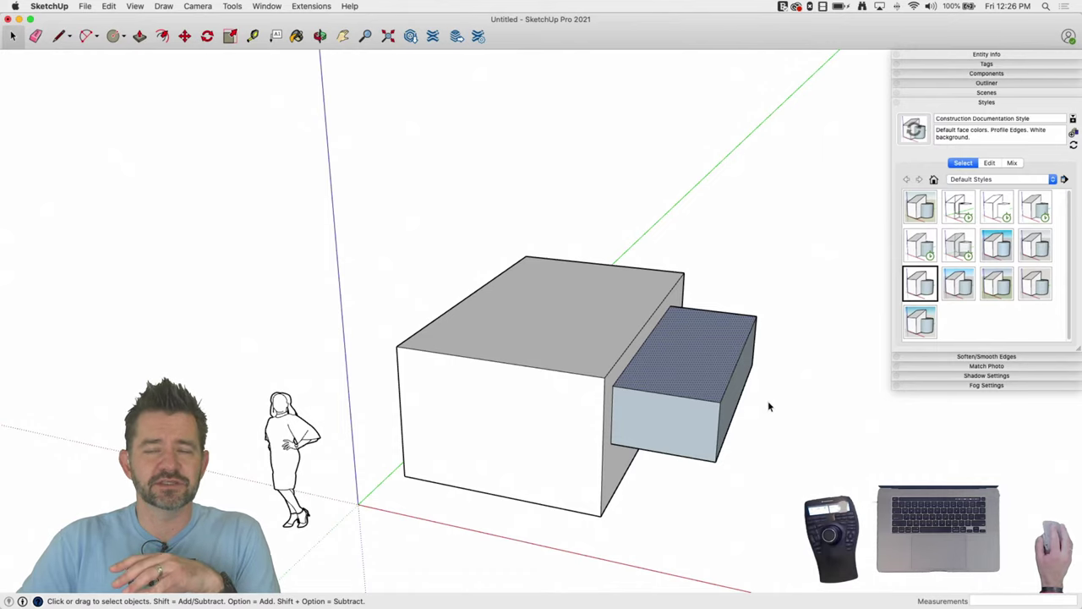
pyautogui.moveTo(709, 421); pyautogui.dragTo(488, 531, button='middle')
pyautogui.scroll(5, 503, 555)
pyautogui.scroll(-10, 541, 338)
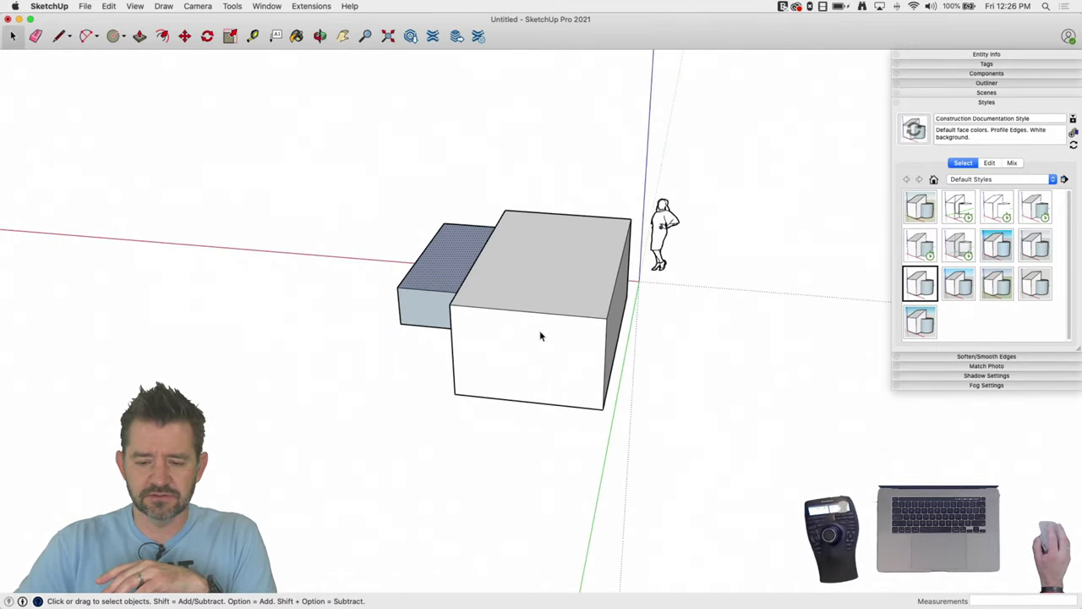
pyautogui.moveTo(542, 336); pyautogui.dragTo(273, 317, button='middle')
pyautogui.scroll(6, 347, 389)
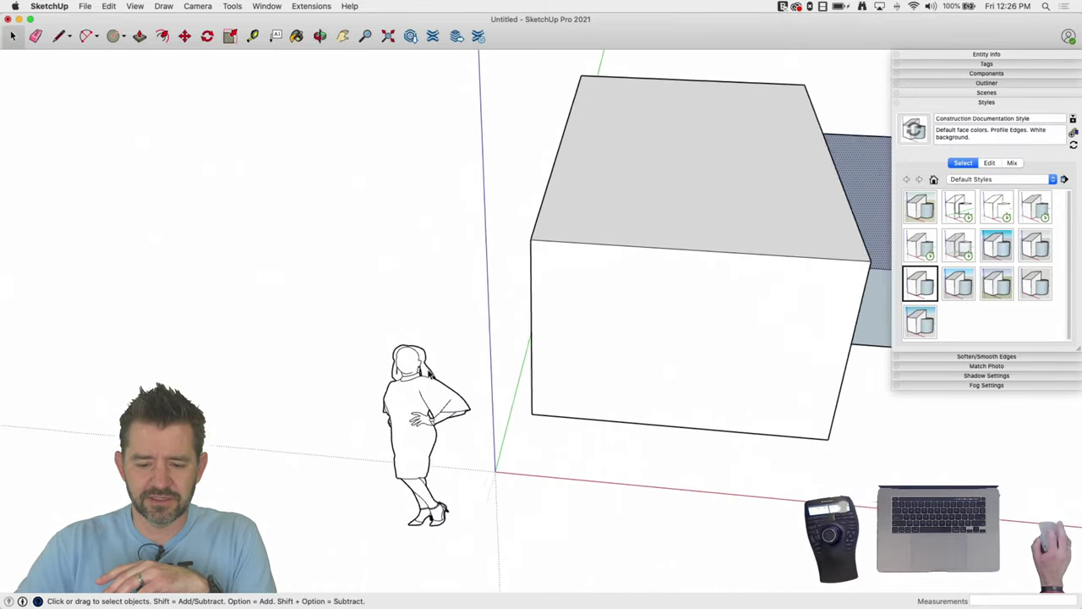
pyautogui.scroll(4, 385, 379)
pyautogui.scroll(-9, 396, 346)
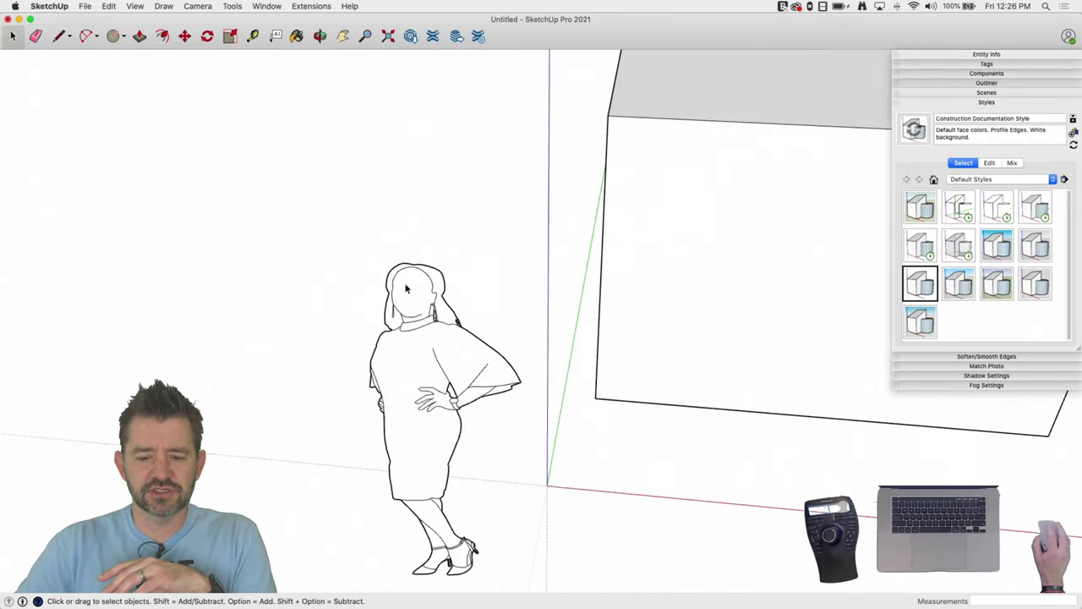
pyautogui.scroll(-3, 406, 298)
pyautogui.moveTo(730, 246); pyautogui.dragTo(582, 309, button='middle')
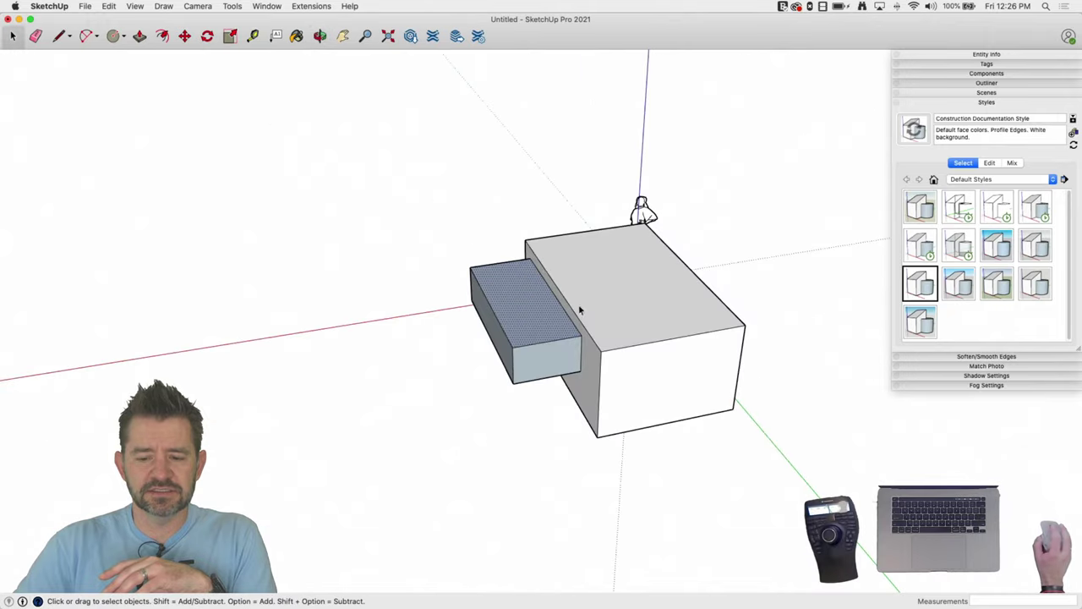
pyautogui.scroll(5, 612, 367)
pyautogui.scroll(3, 626, 397)
pyautogui.moveTo(639, 428); pyautogui.dragTo(618, 394, button='middle')
pyautogui.scroll(-3, 573, 275)
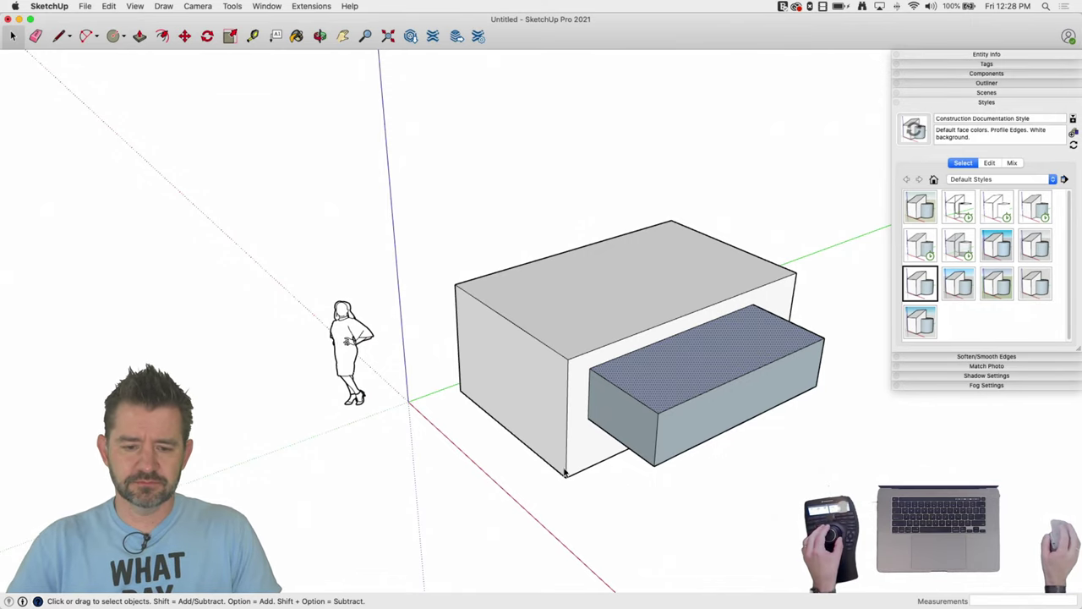
pyautogui.moveTo(296, 190); pyautogui.dragTo(245, 156, button='middle')
pyautogui.click(114, 36)
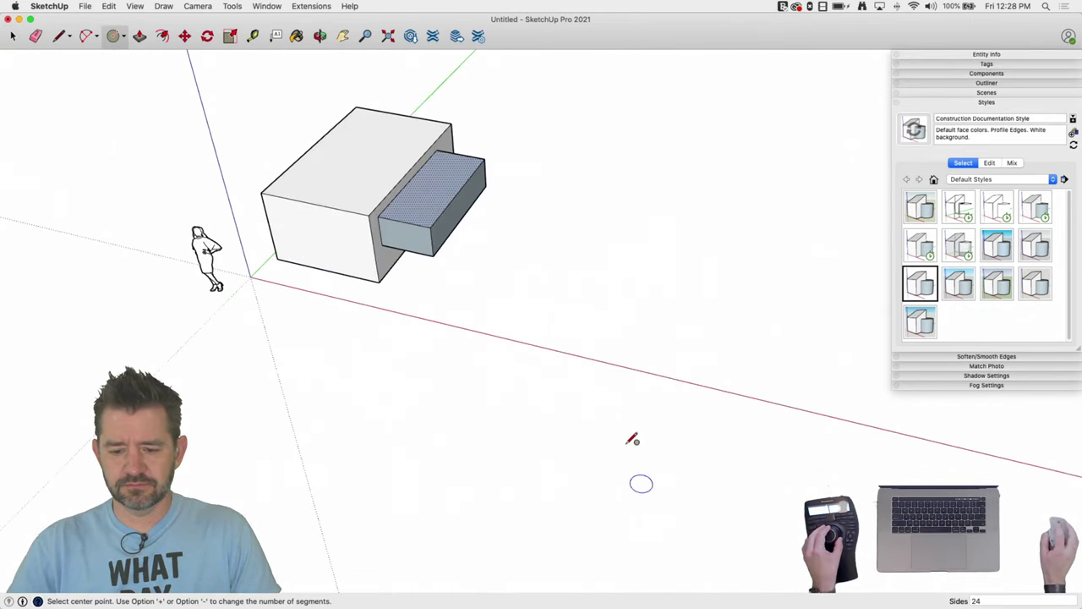
# Draw a circle with a smaller circle on it and sweep them into a rounded form with Follow Me
pyautogui.click(548, 307)
pyautogui.click(567, 307)
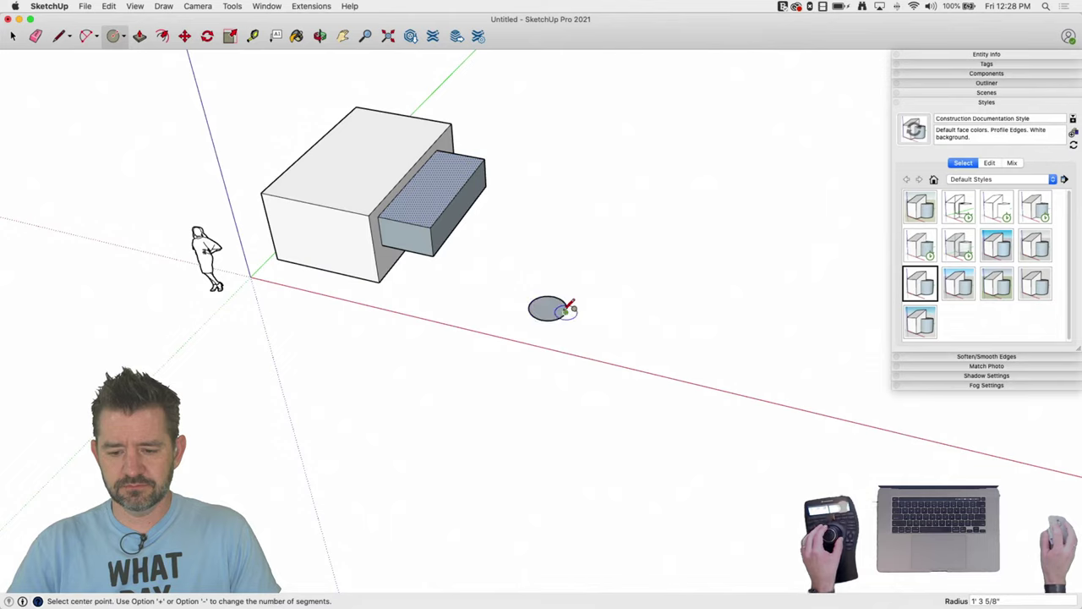
pyautogui.click(560, 307)
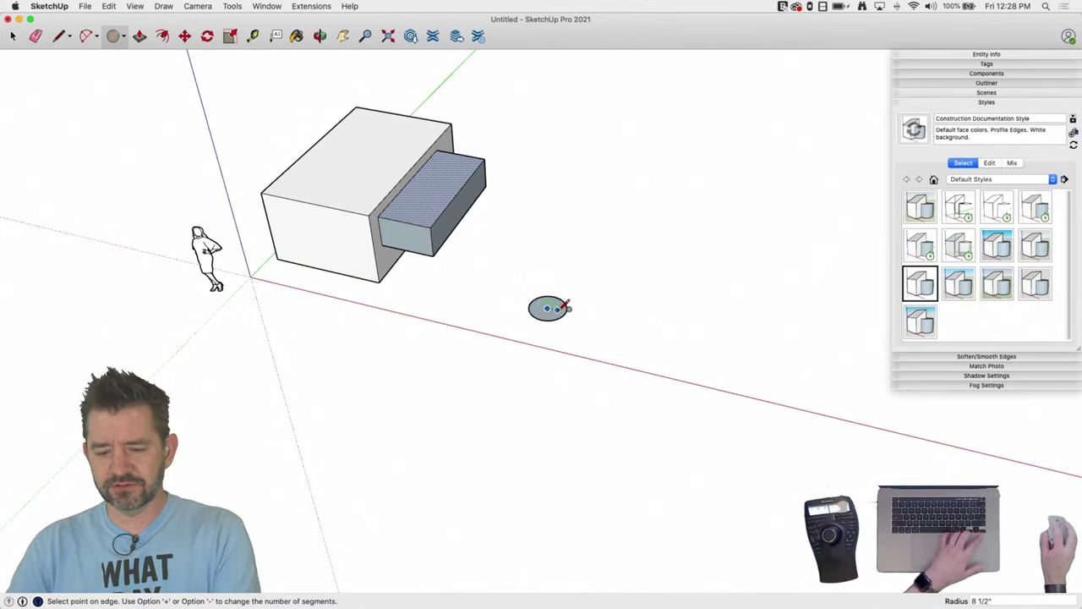
pyautogui.click(569, 306)
pyautogui.press('space')
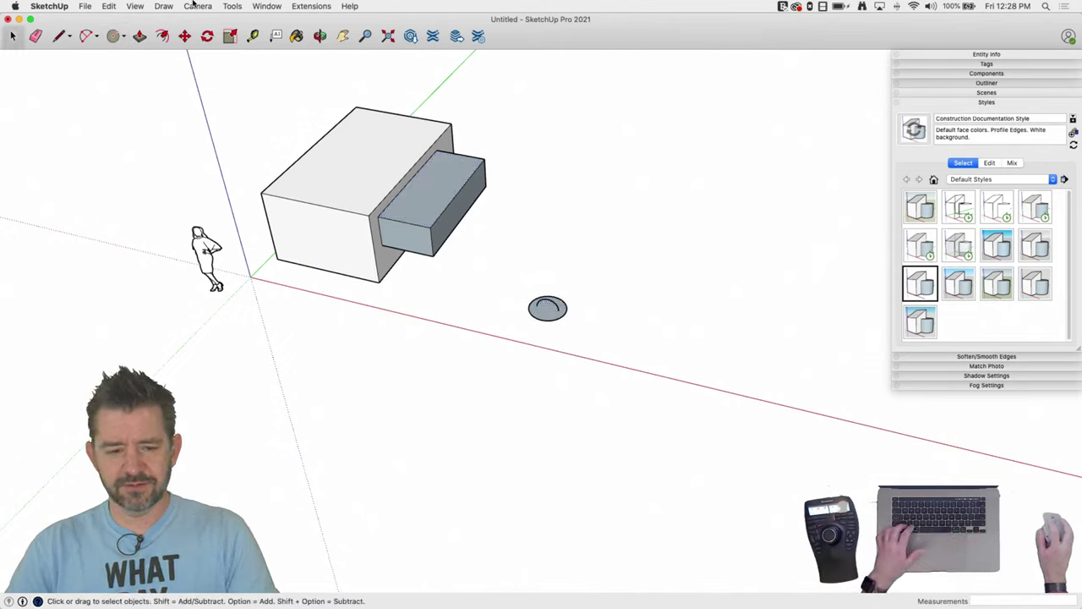
pyautogui.click(232, 6)
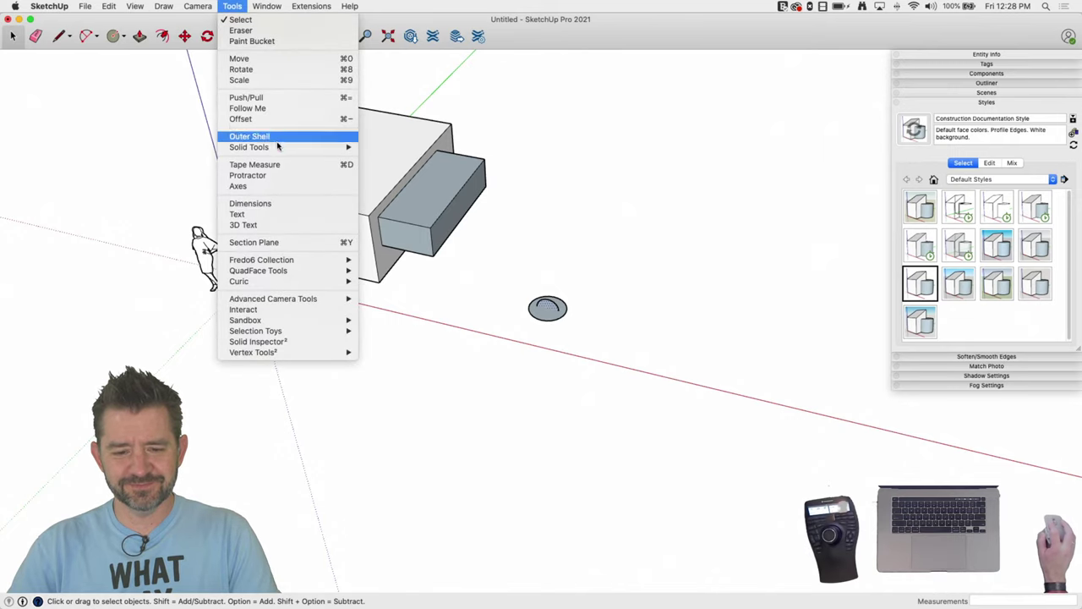
pyautogui.click(279, 108)
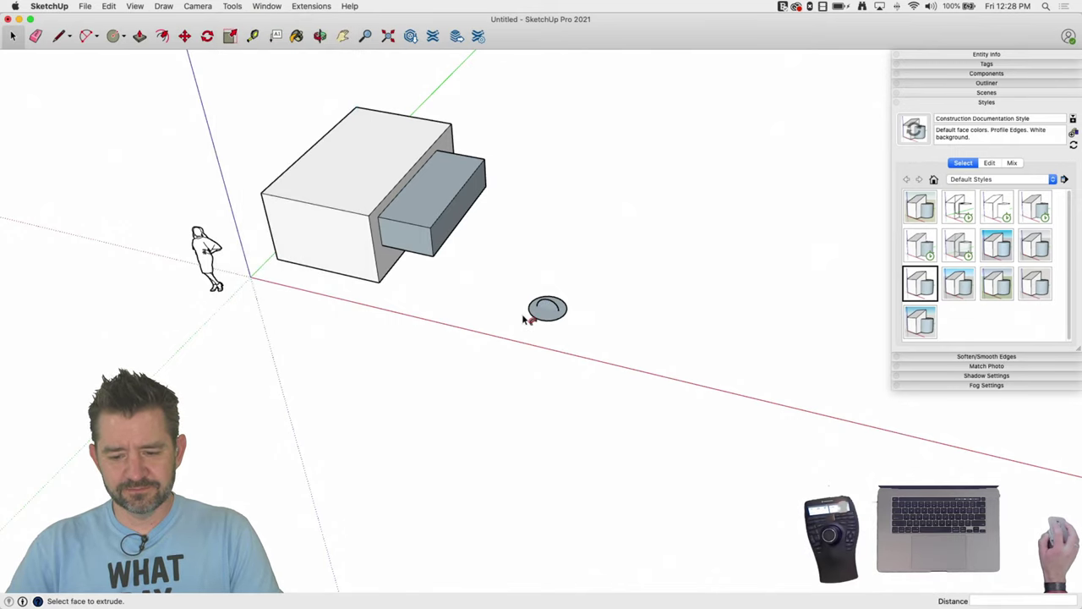
# Apply the 3D Printing Style from the Default Styles collection
pyautogui.click(140, 6)
pyautogui.moveTo(163, 6)
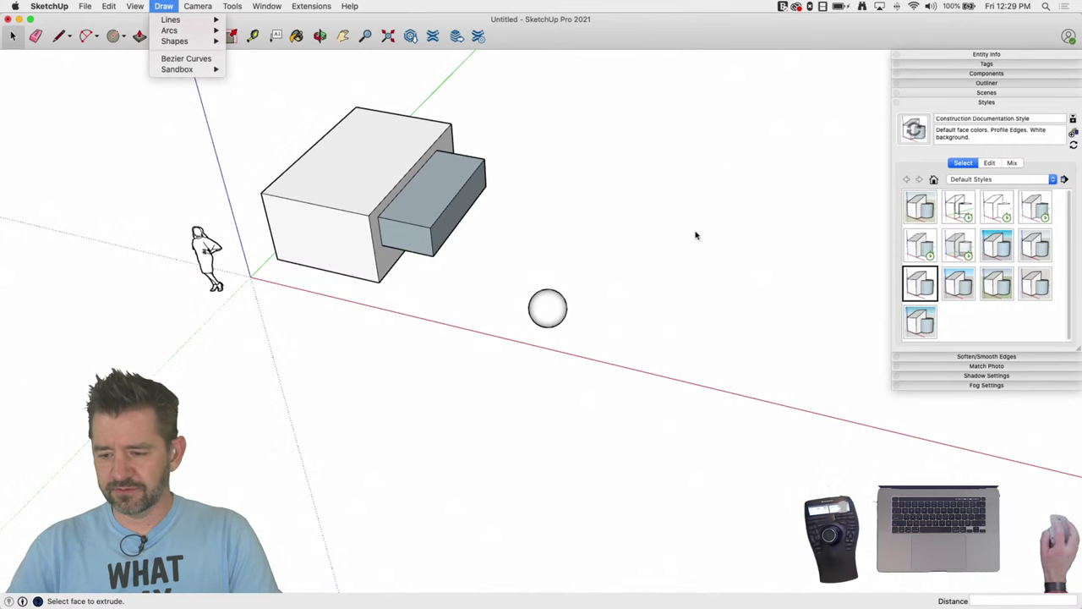
pyautogui.click(923, 287)
pyautogui.click(920, 322)
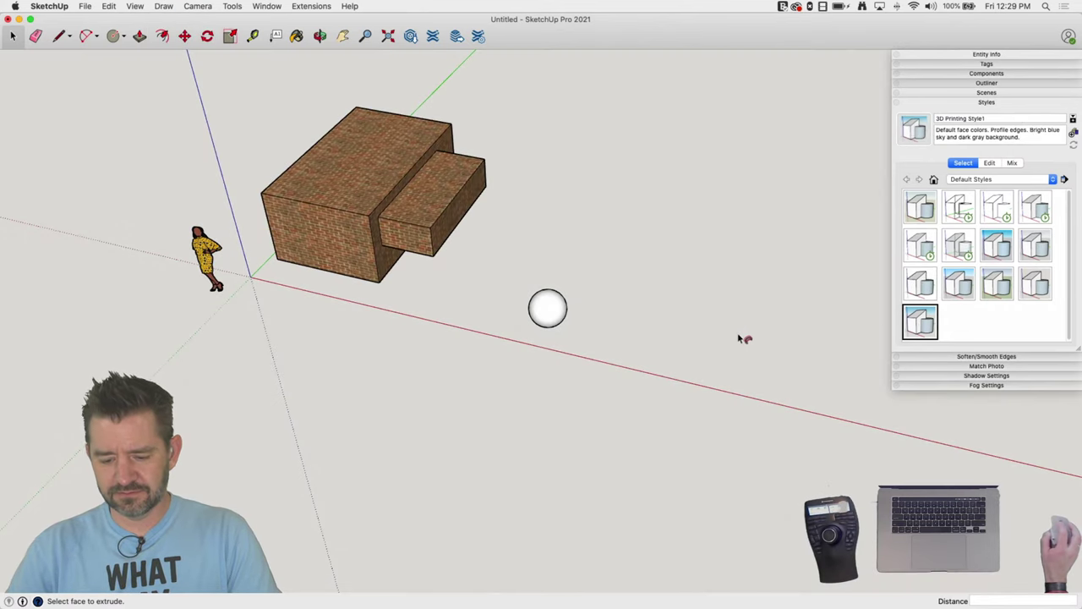
# Paint the sphere pure yellow from the colour wheel, then close the Colors window
pyautogui.press('b')
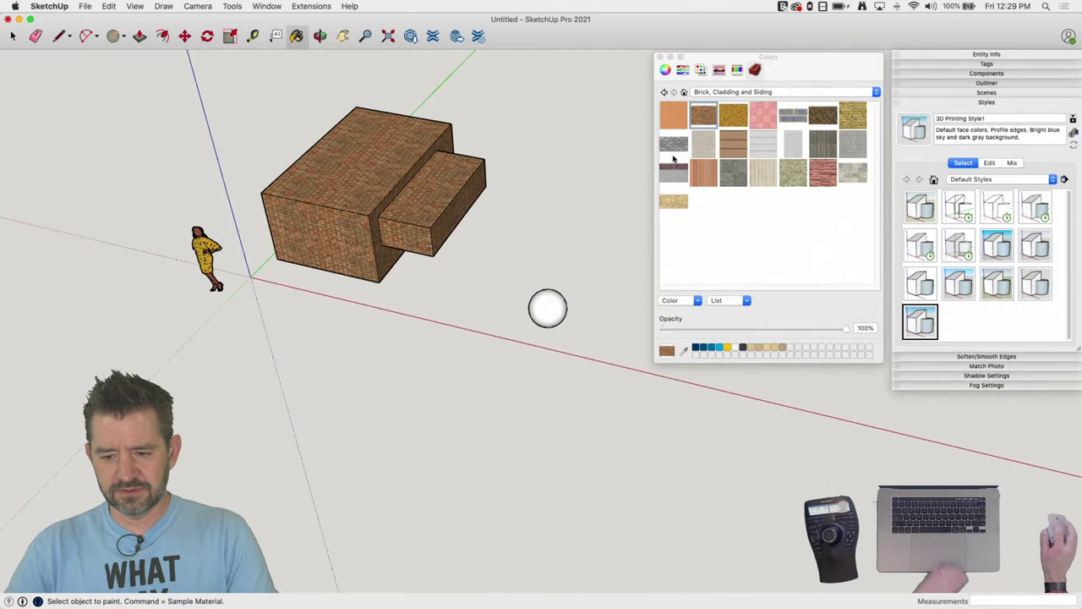
pyautogui.click(664, 71)
pyautogui.click(815, 113)
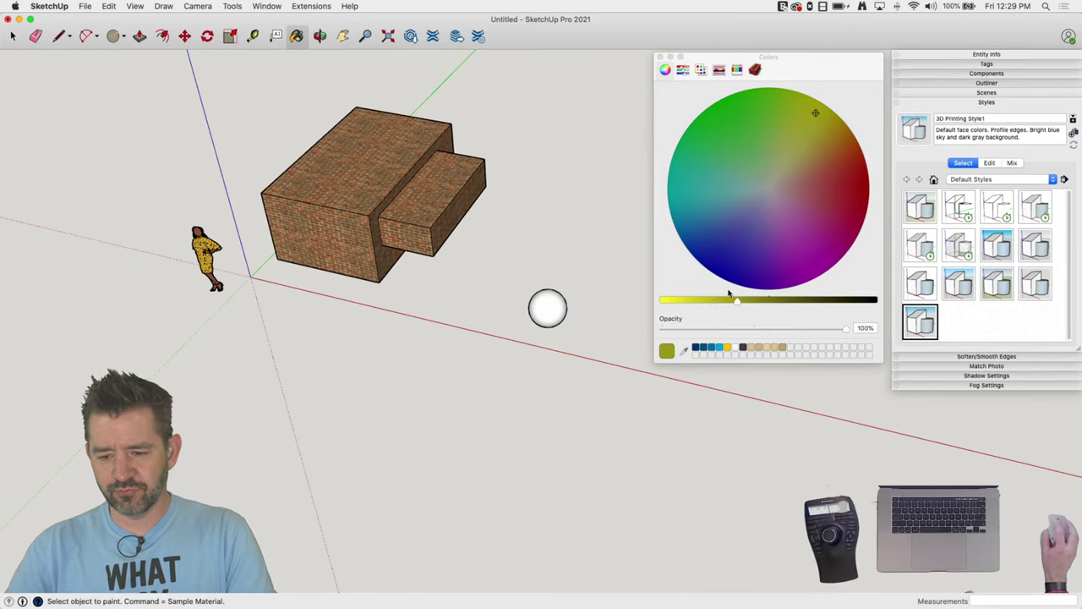
pyautogui.moveTo(686, 302); pyautogui.dragTo(660, 302)
pyautogui.click(549, 308)
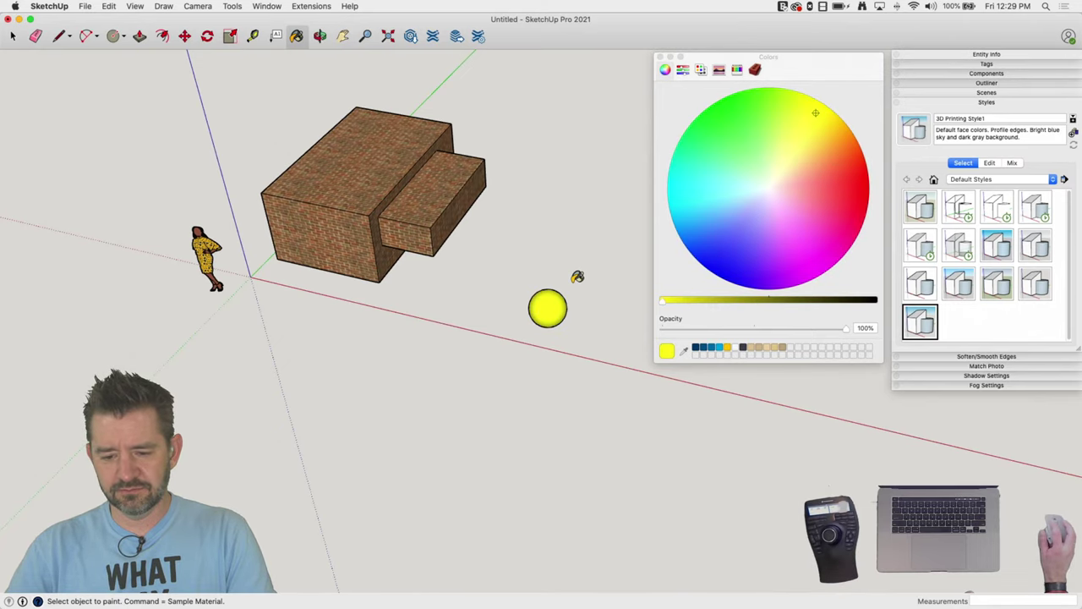
pyautogui.press('space')
pyautogui.scroll(10, 571, 301)
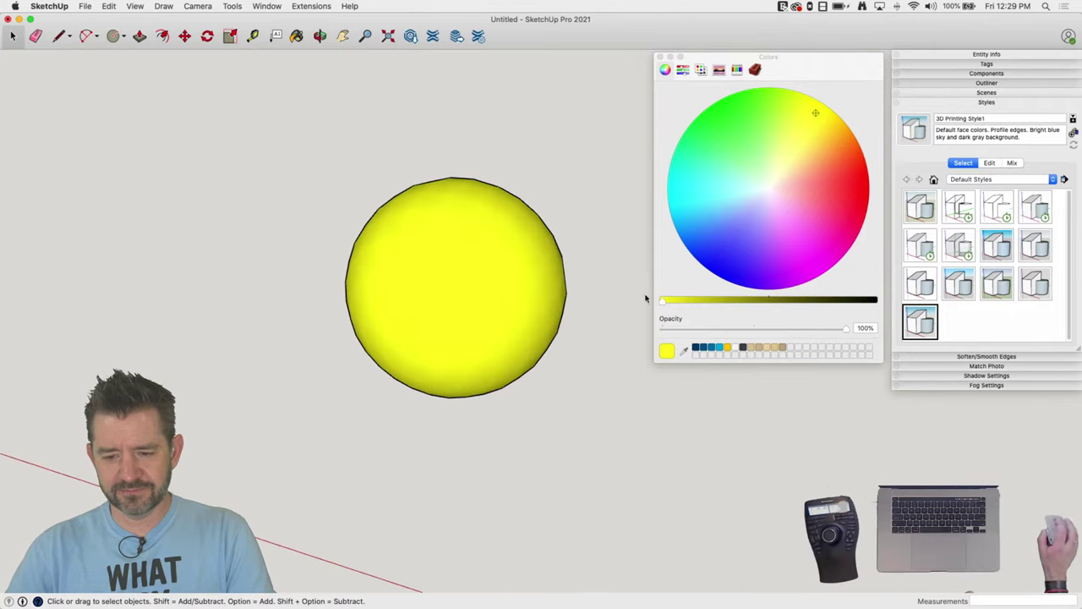
pyautogui.click(660, 56)
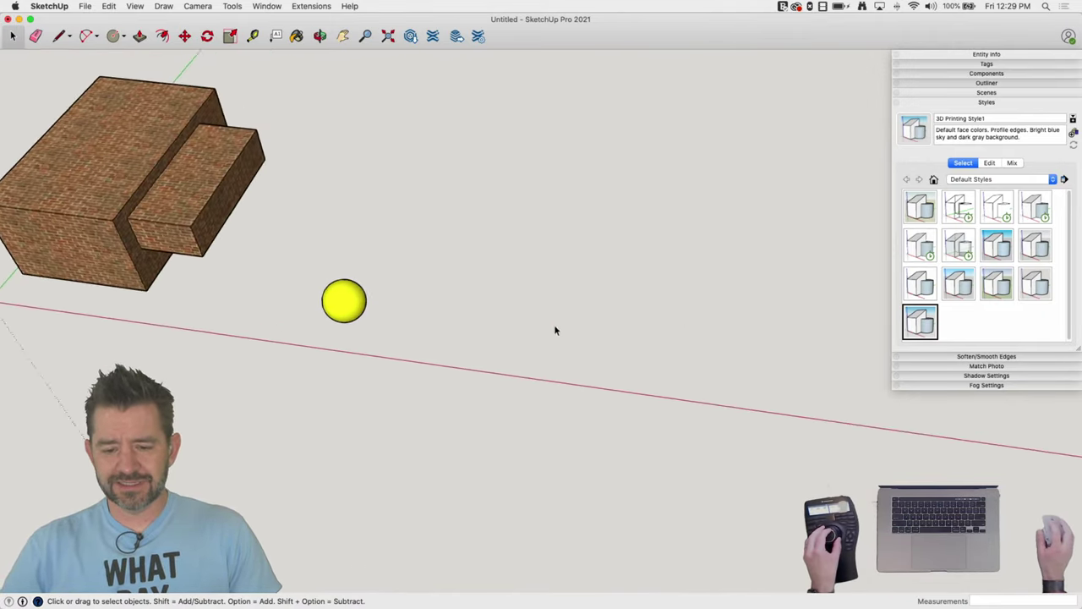
# Draw a rectangle beside the sphere and reverse its face so the white front shows
pyautogui.press('r')
pyautogui.click(386, 229)
pyautogui.click(549, 377)
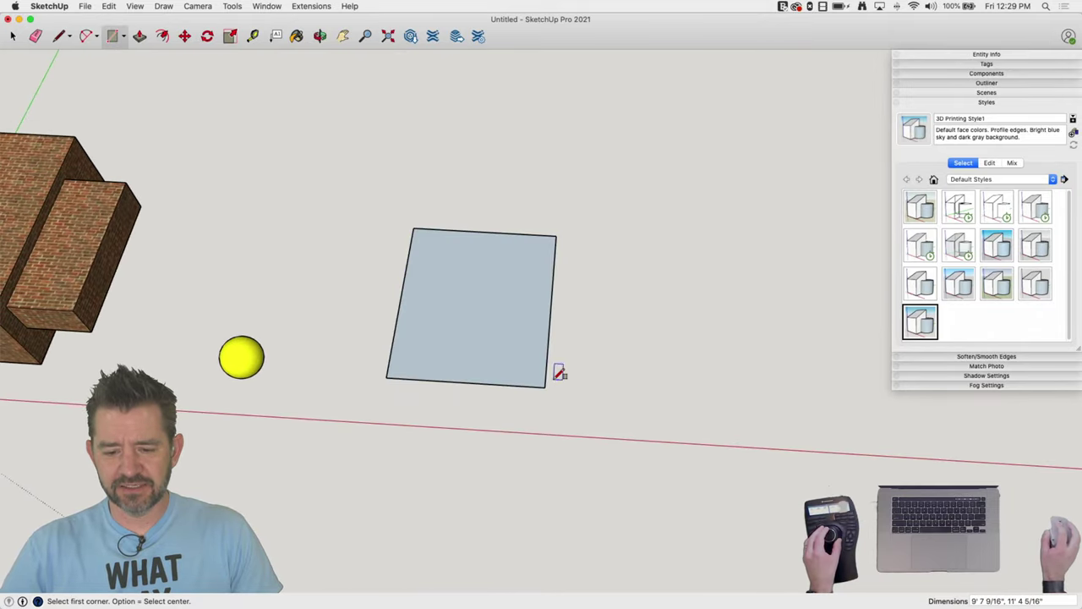
pyautogui.scroll(3, 467, 258)
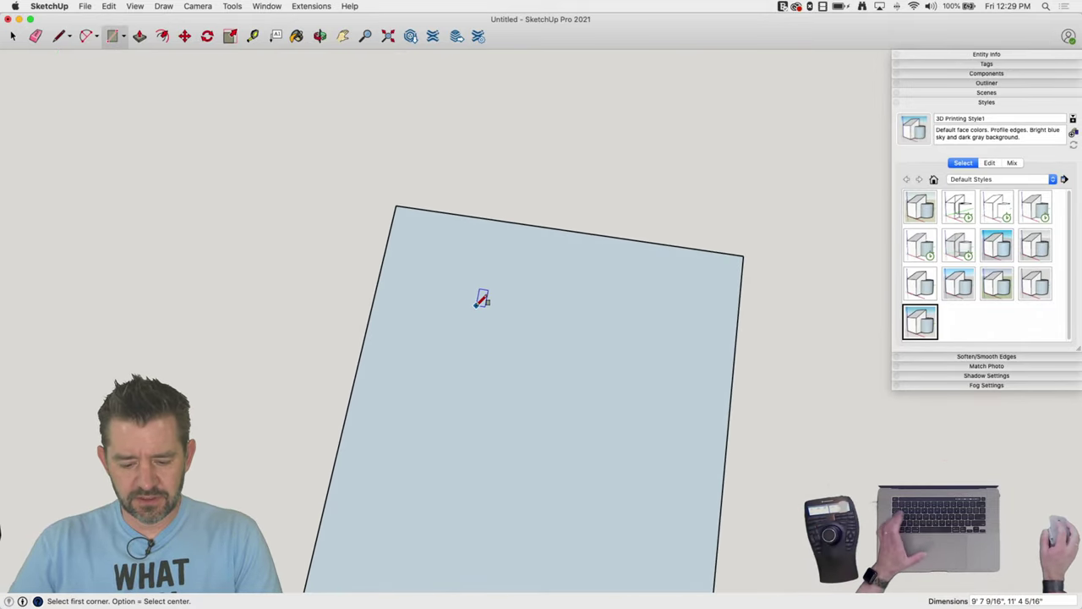
pyautogui.press('a')
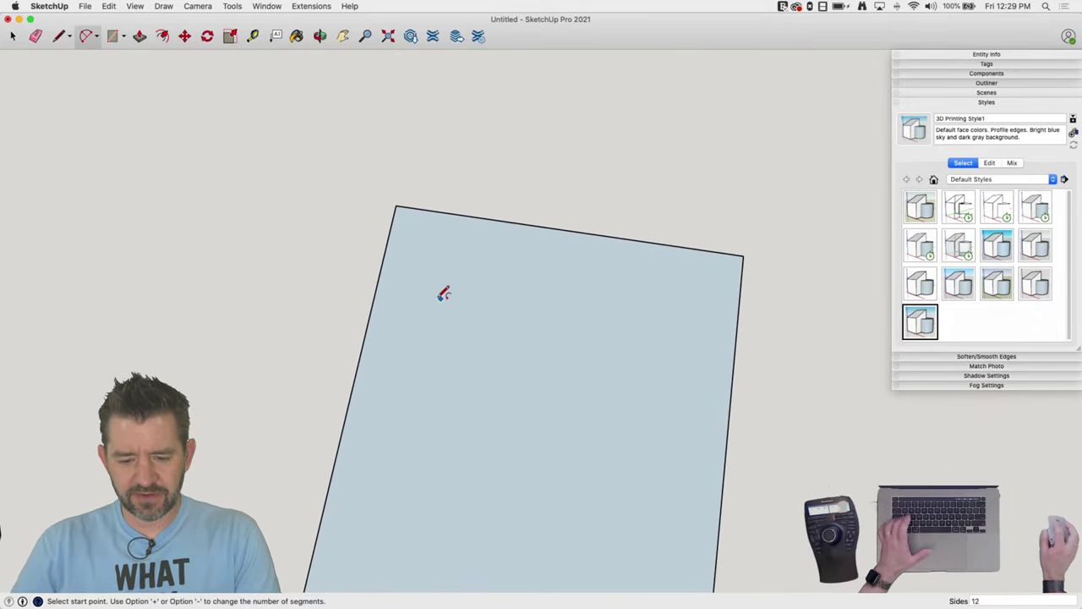
pyautogui.click(375, 291)
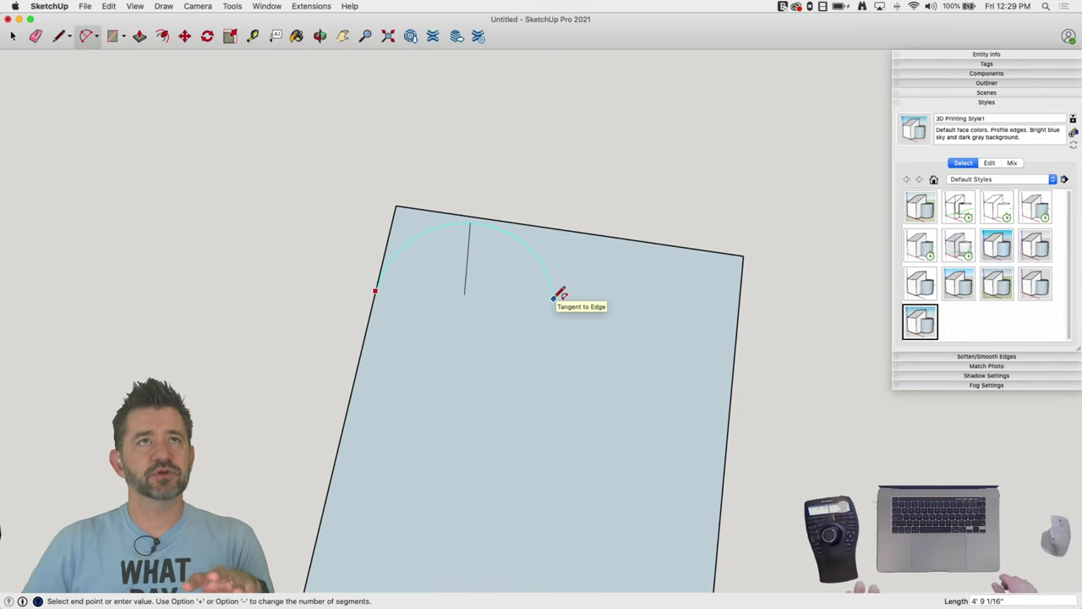
pyautogui.rightClick(485, 378)
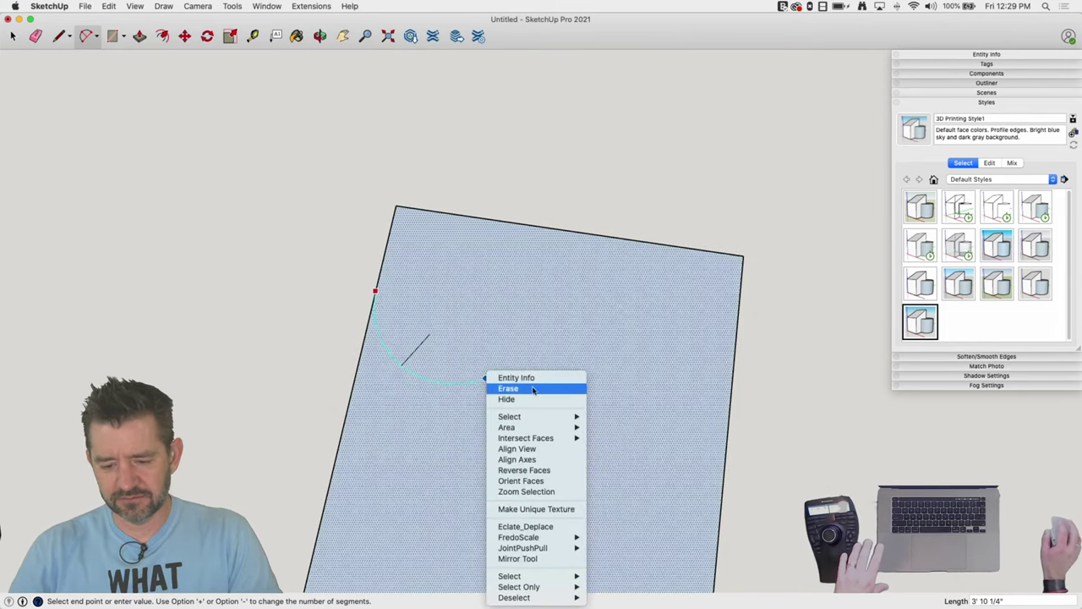
pyautogui.click(552, 472)
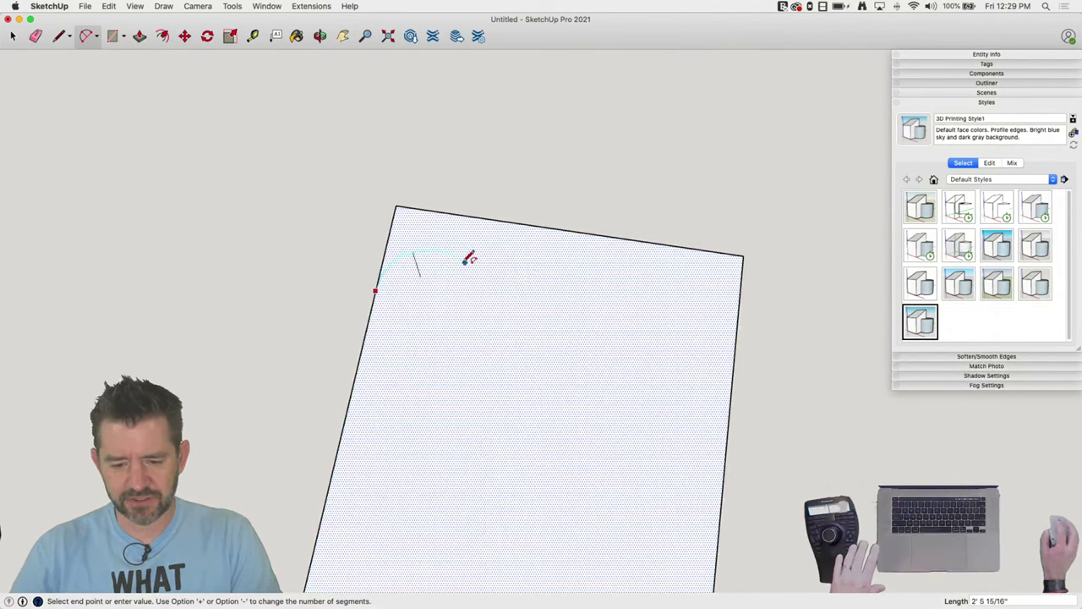
# Fillet the rectangle's top-left corner with a tangent 2-point arc
pyautogui.press('Escape')
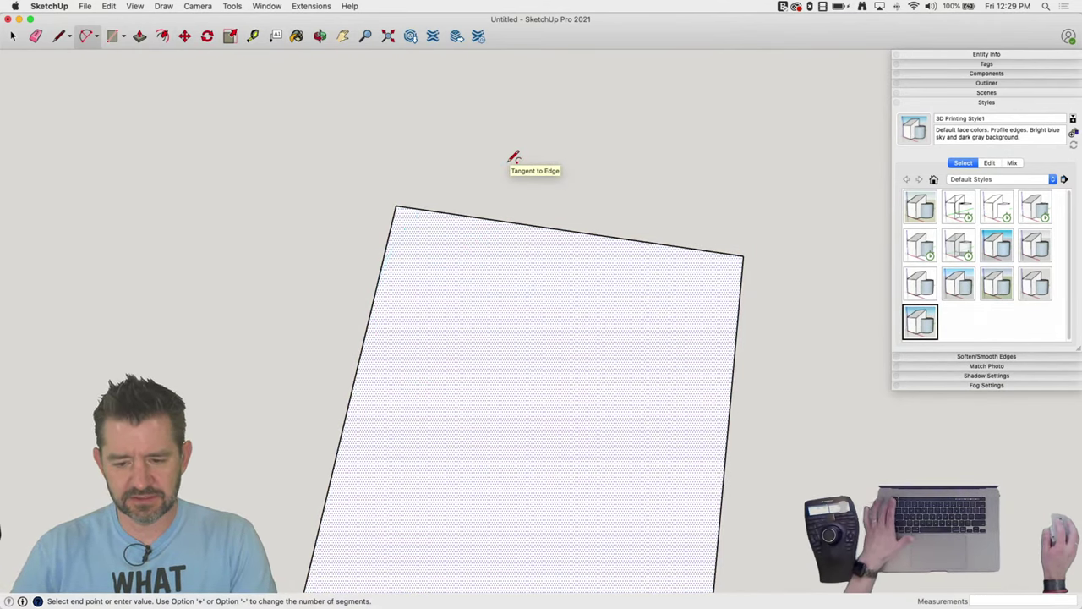
pyautogui.press('space')
pyautogui.click(495, 182)
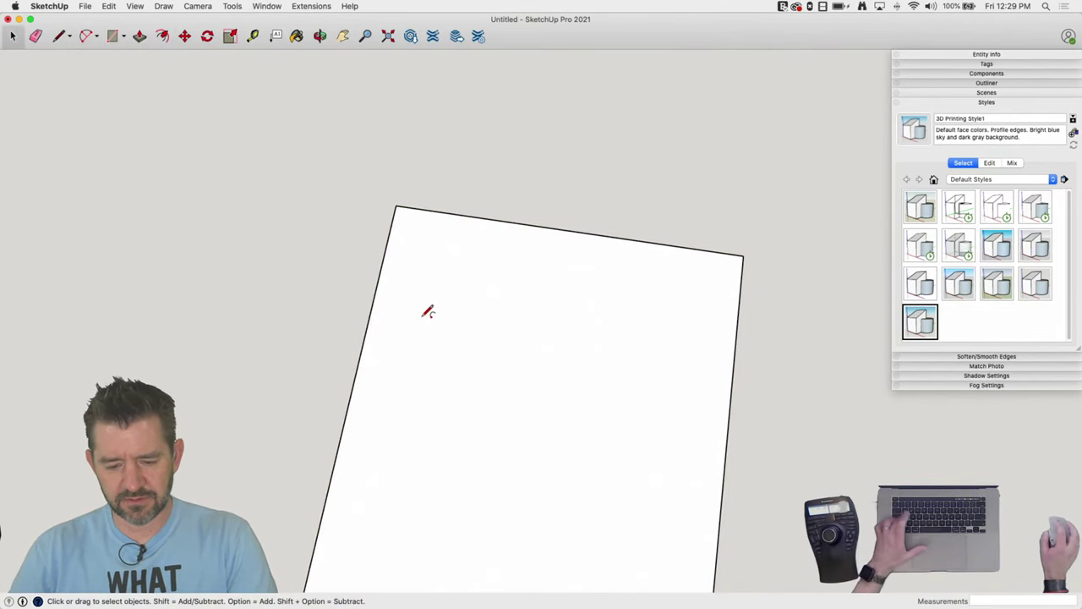
pyautogui.press('a')
pyautogui.click(364, 334)
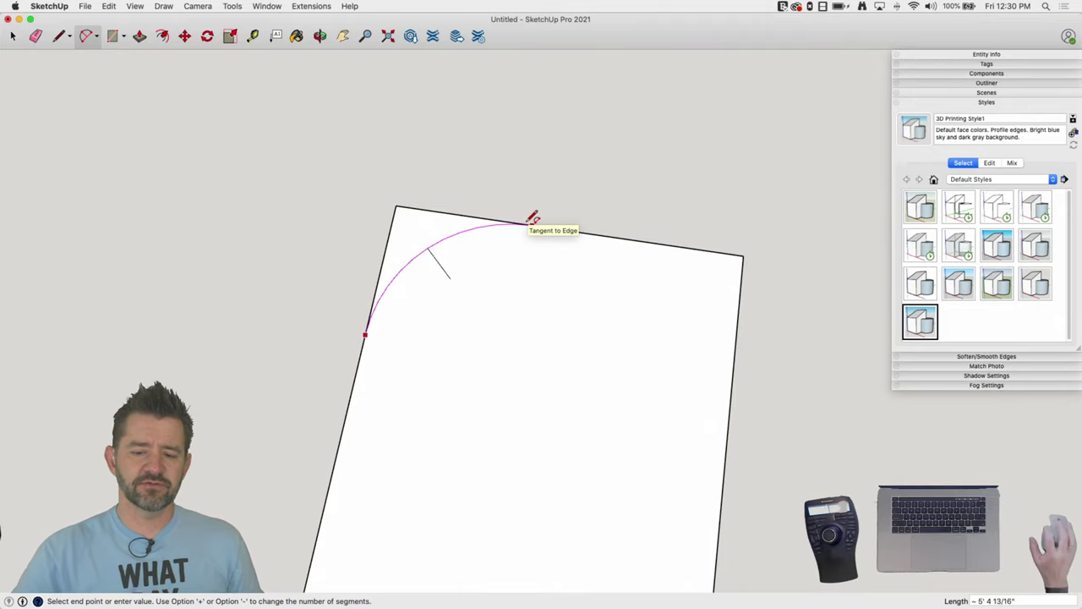
pyautogui.click(533, 218)
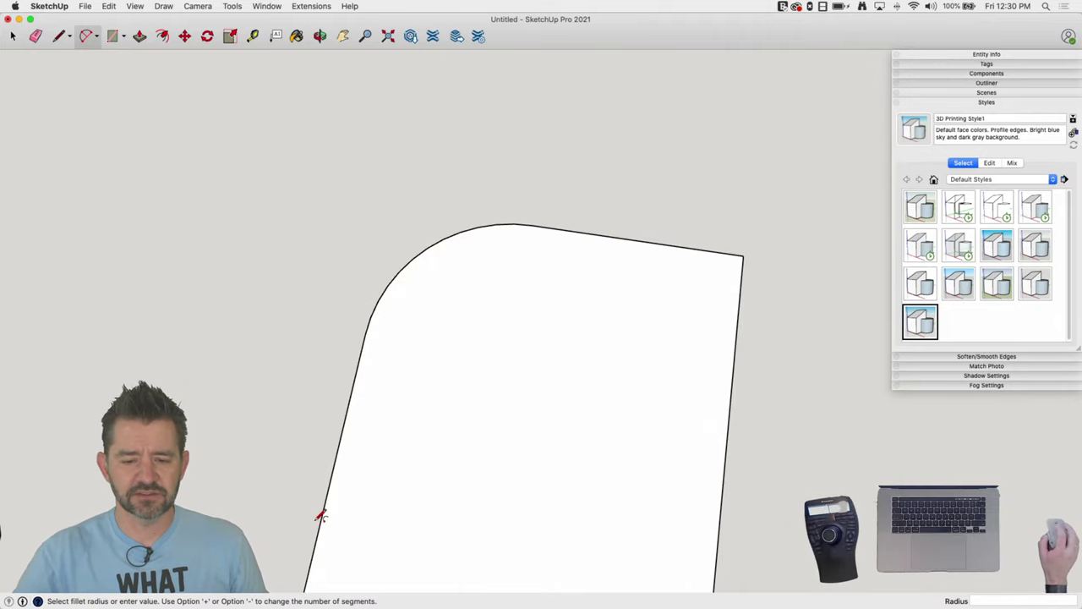
# Orbit and zoom out to see the brick box, yellow sphere and filleted rectangle together
pyautogui.press('space')
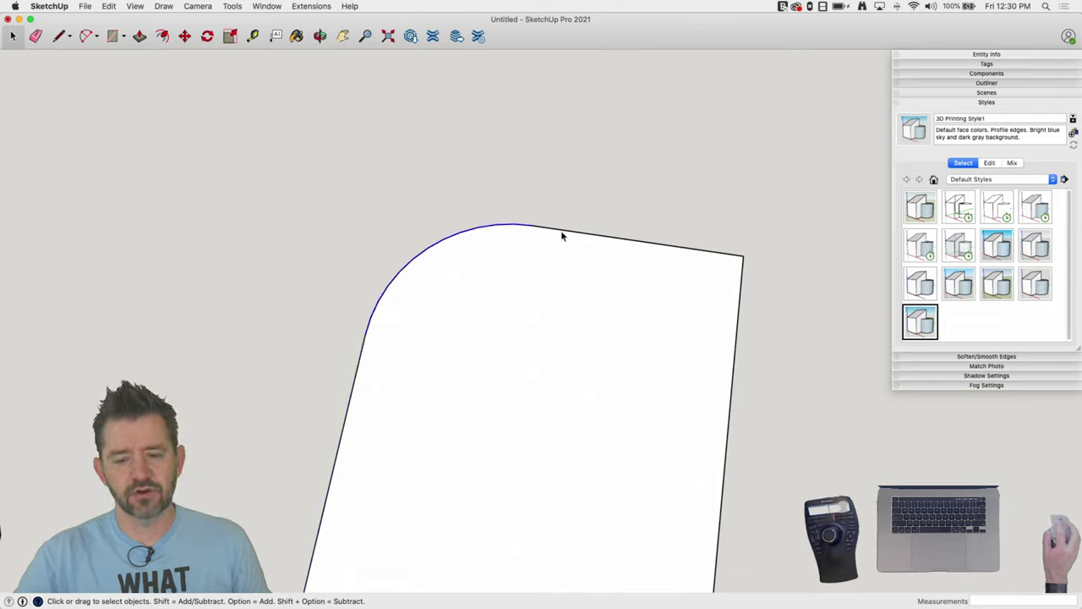
pyautogui.moveTo(461, 287); pyautogui.dragTo(472, 385, button='middle')
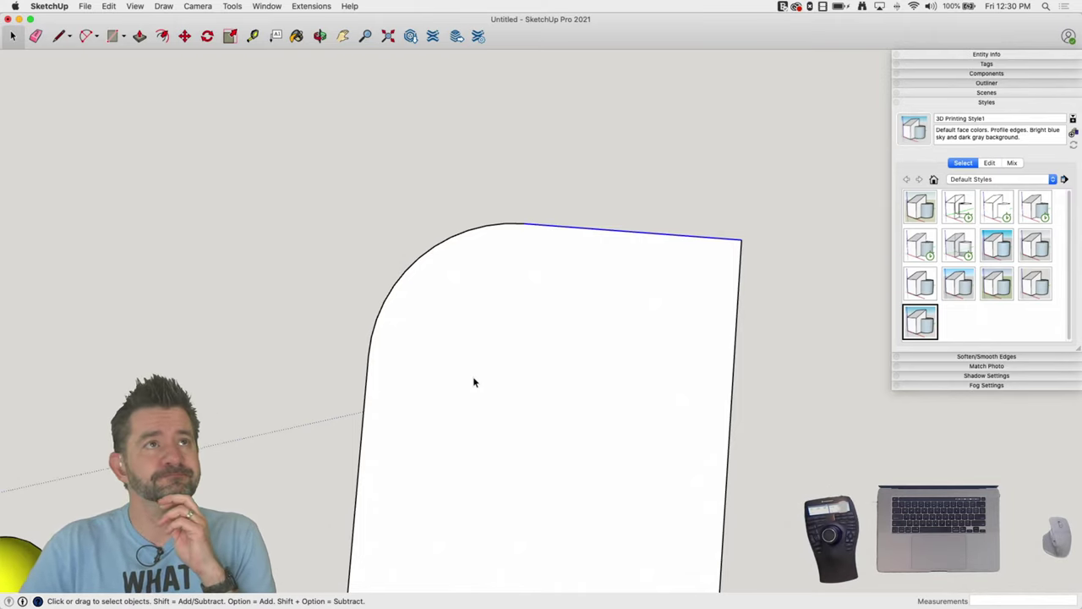
pyautogui.scroll(-5, 473, 382)
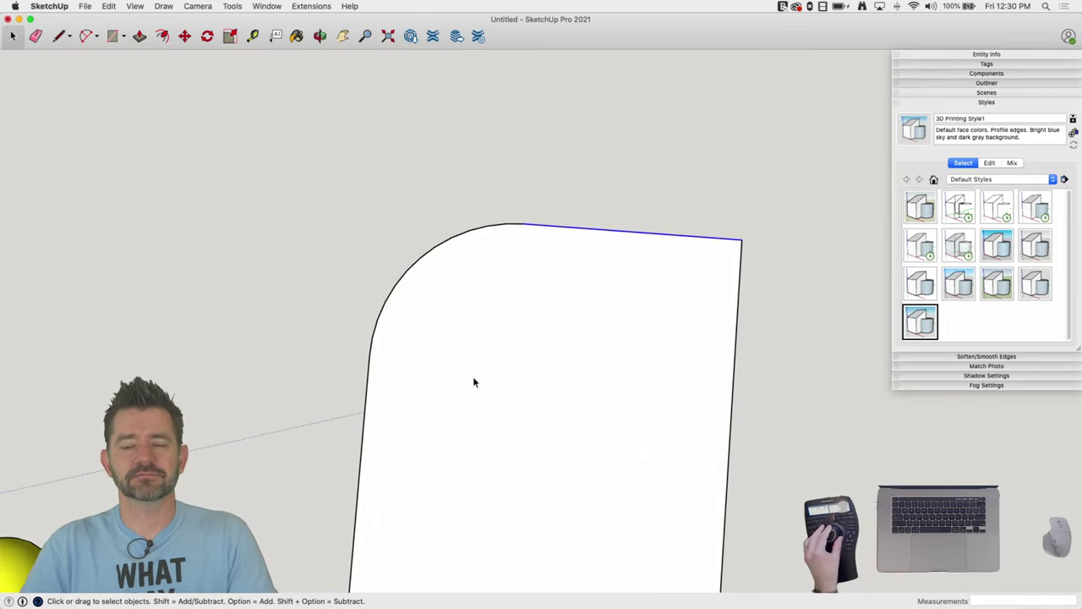
pyautogui.scroll(-5, 473, 382)
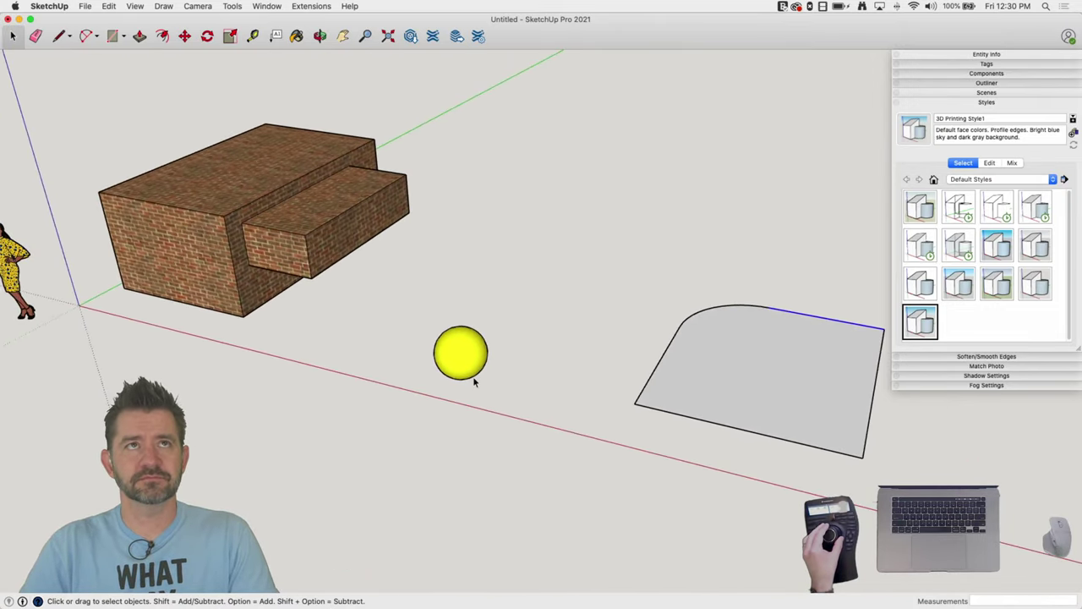
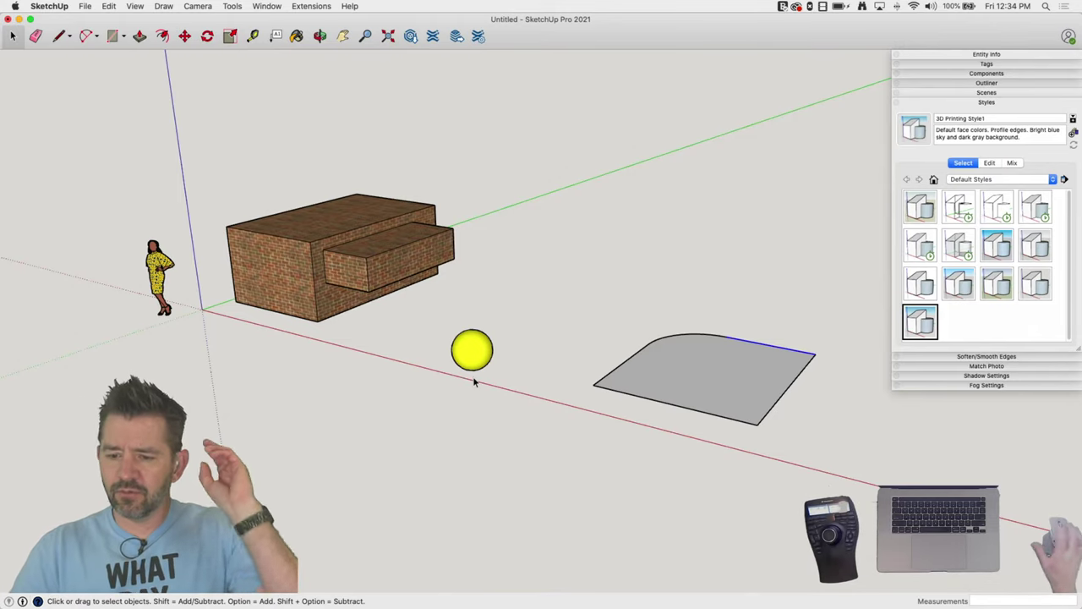
# With the Paint Bucket, list the in-model materials, such as Brick Antique 01 and the sphere's yellow
pyautogui.press('b')
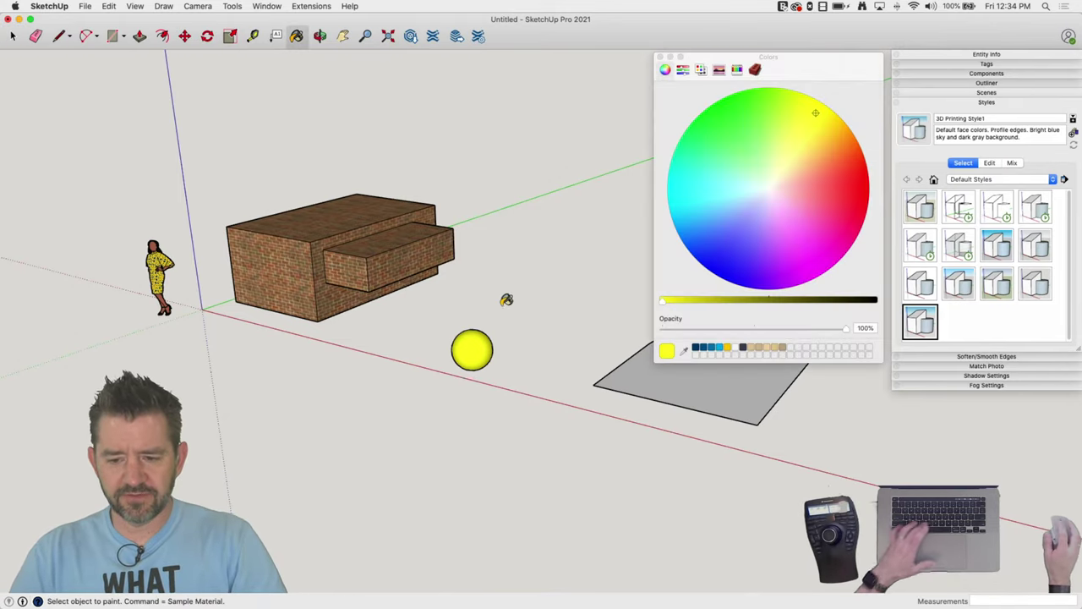
pyautogui.click(754, 69)
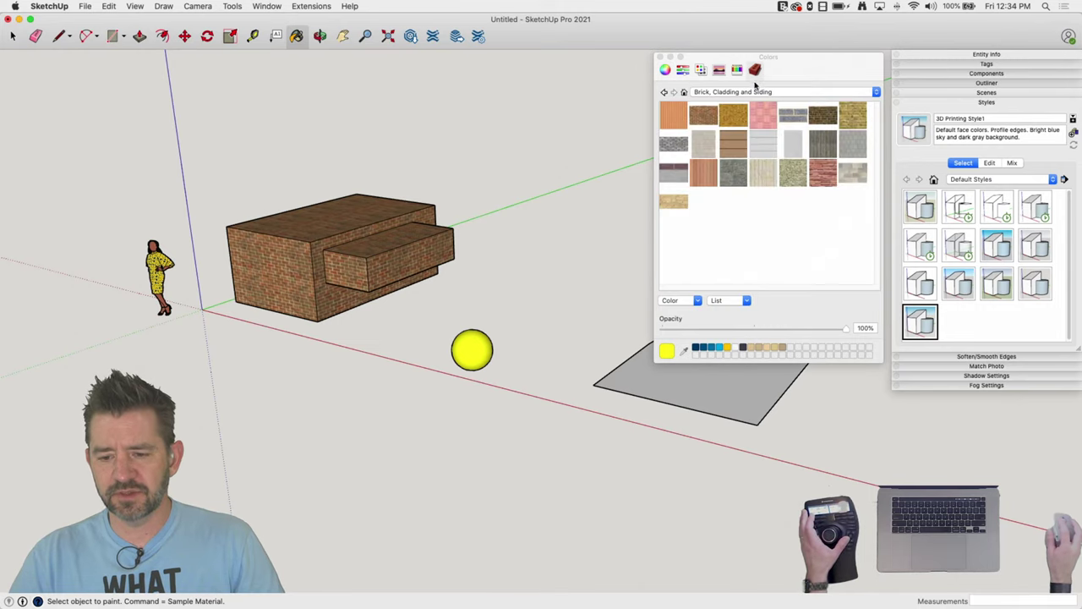
pyautogui.click(690, 91)
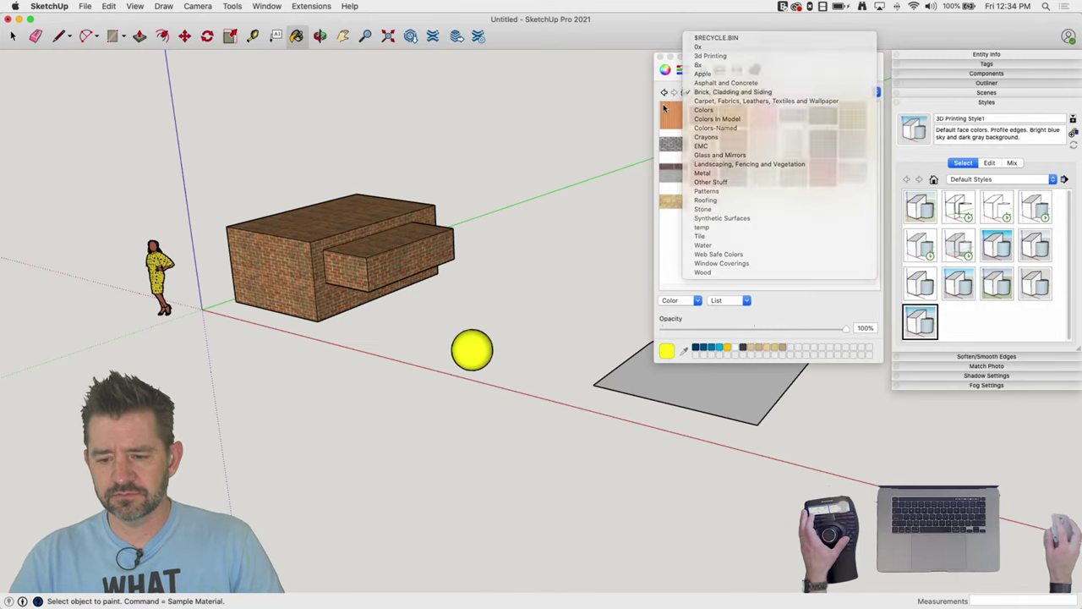
pyautogui.click(695, 119)
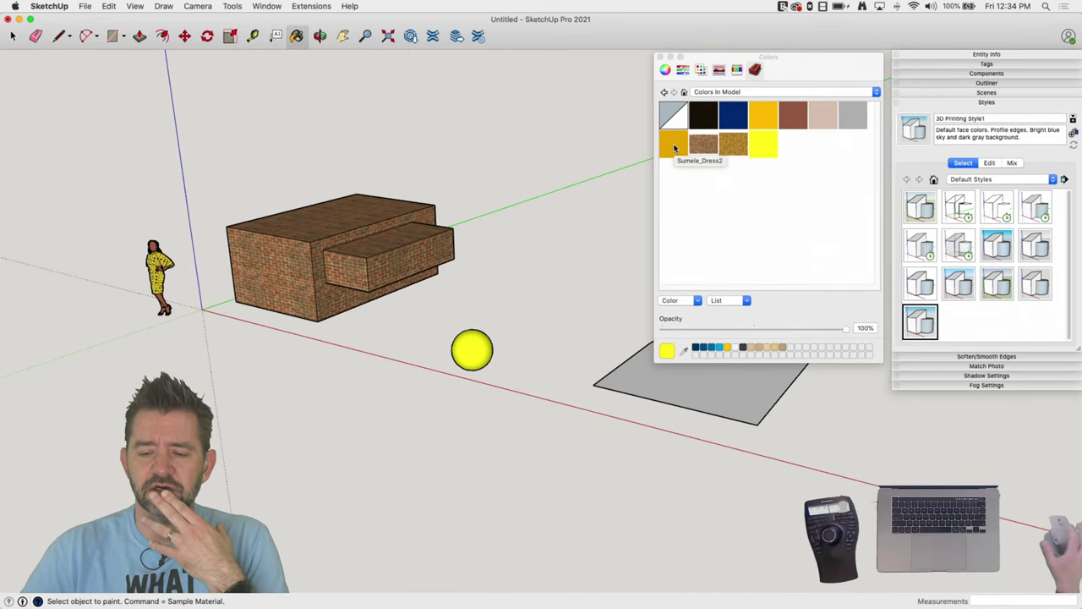
pyautogui.click(737, 302)
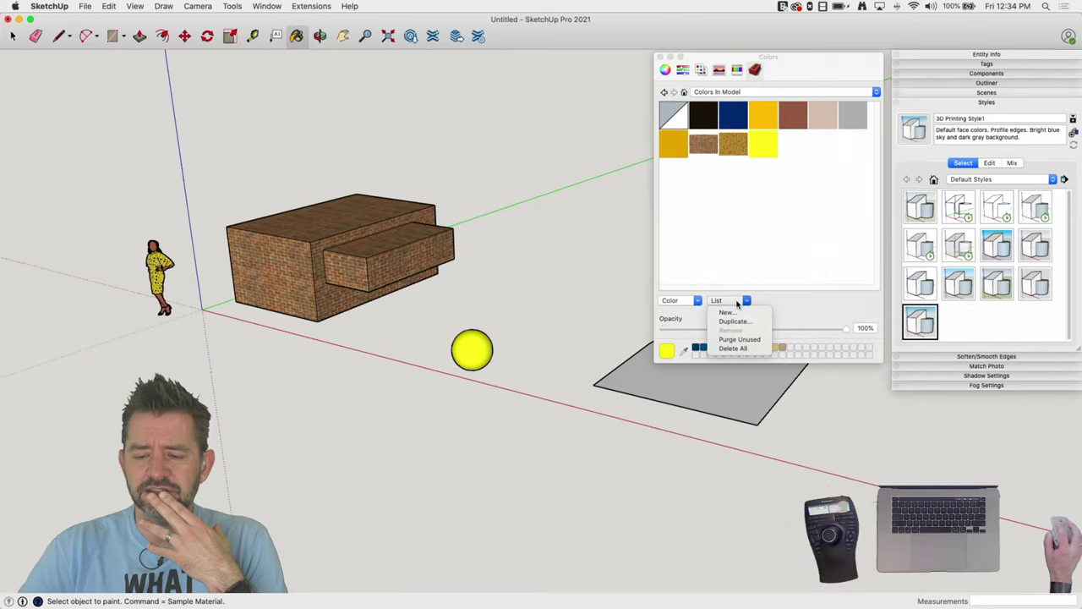
pyautogui.click(786, 307)
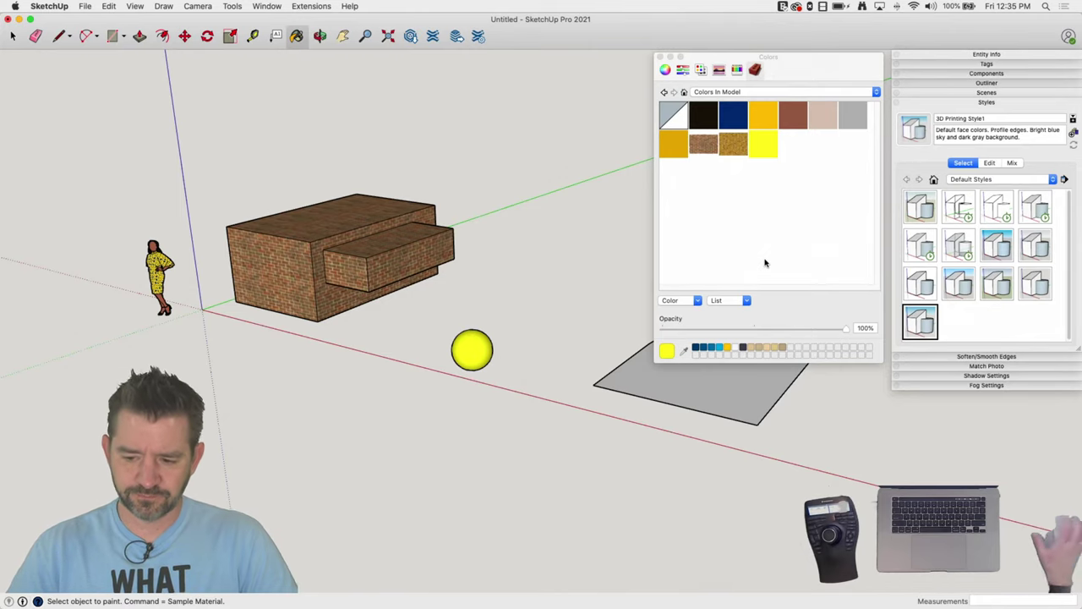
# Close the Colors panel and set the style's edge colour to By axis
pyautogui.click(661, 57)
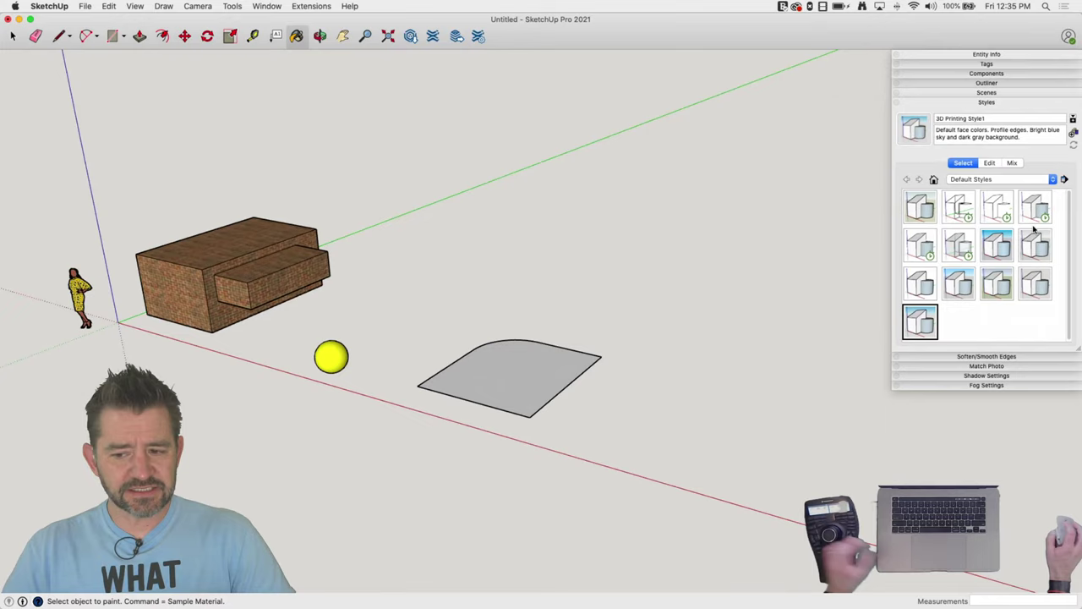
pyautogui.click(990, 163)
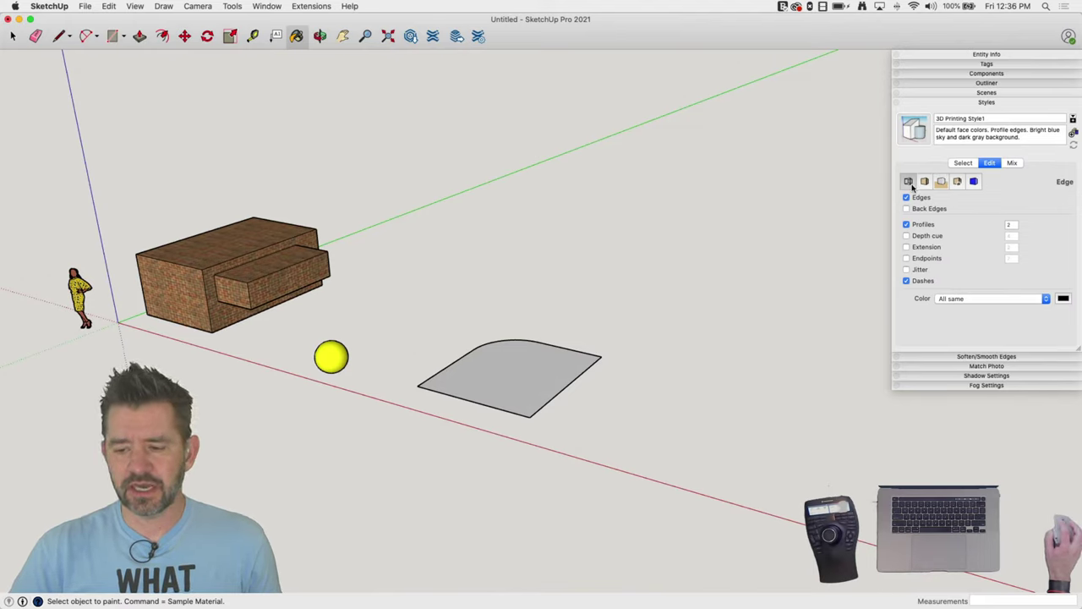
pyautogui.click(962, 300)
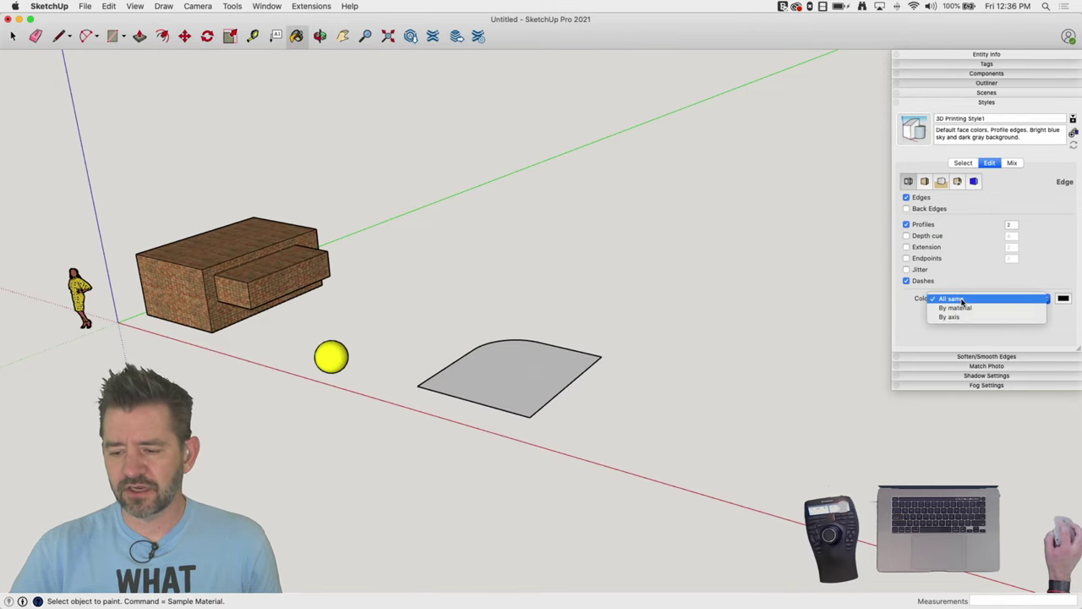
pyautogui.click(965, 317)
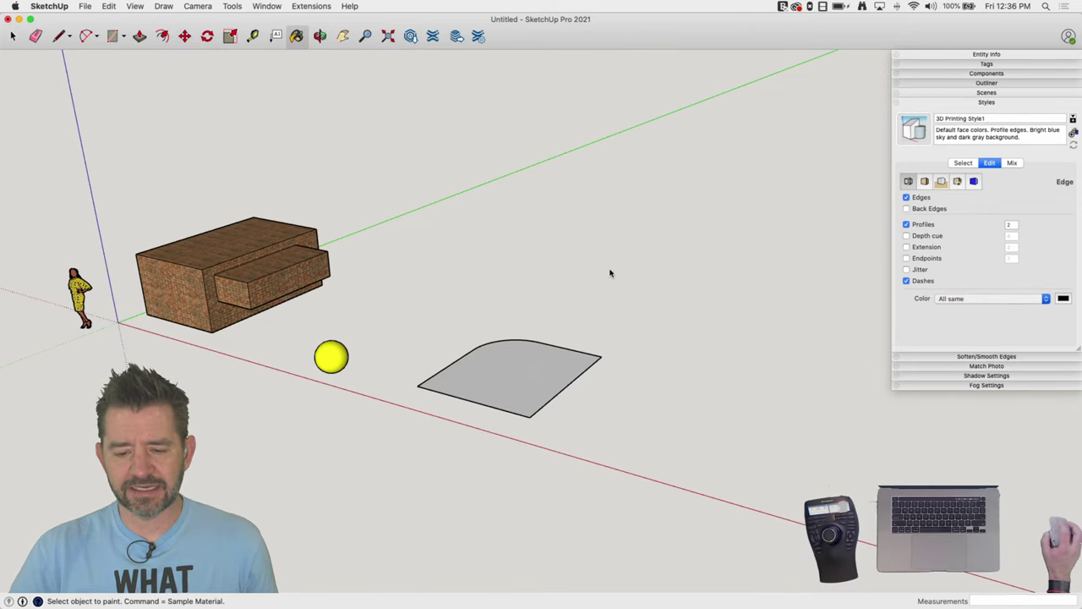
pyautogui.press('space')
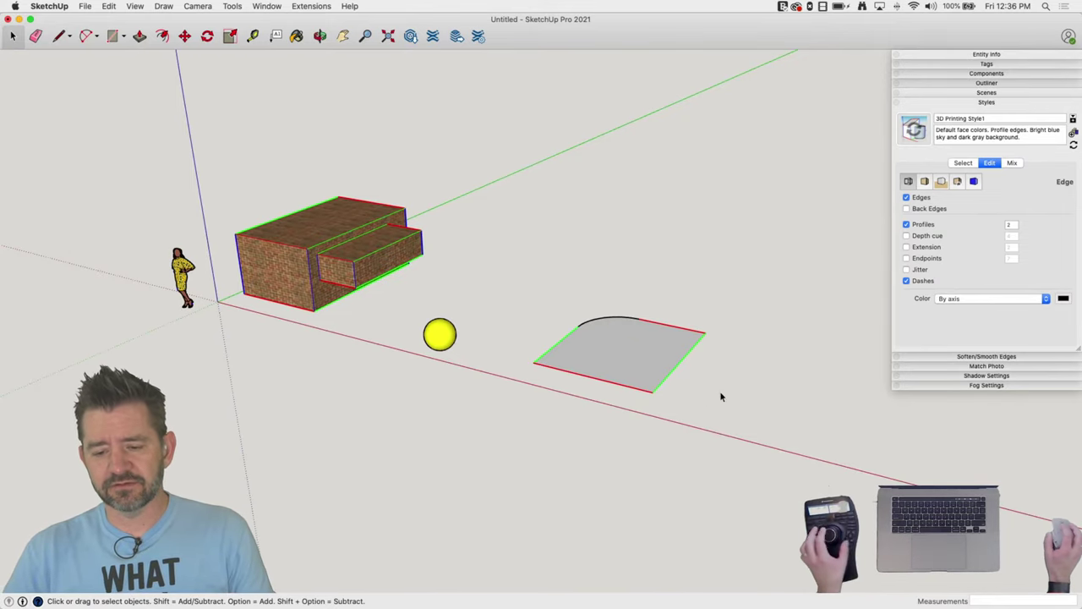
# Lengthen the lower brick box by moving its end face outward
pyautogui.moveTo(720, 394); pyautogui.dragTo(613, 250, button='middle')
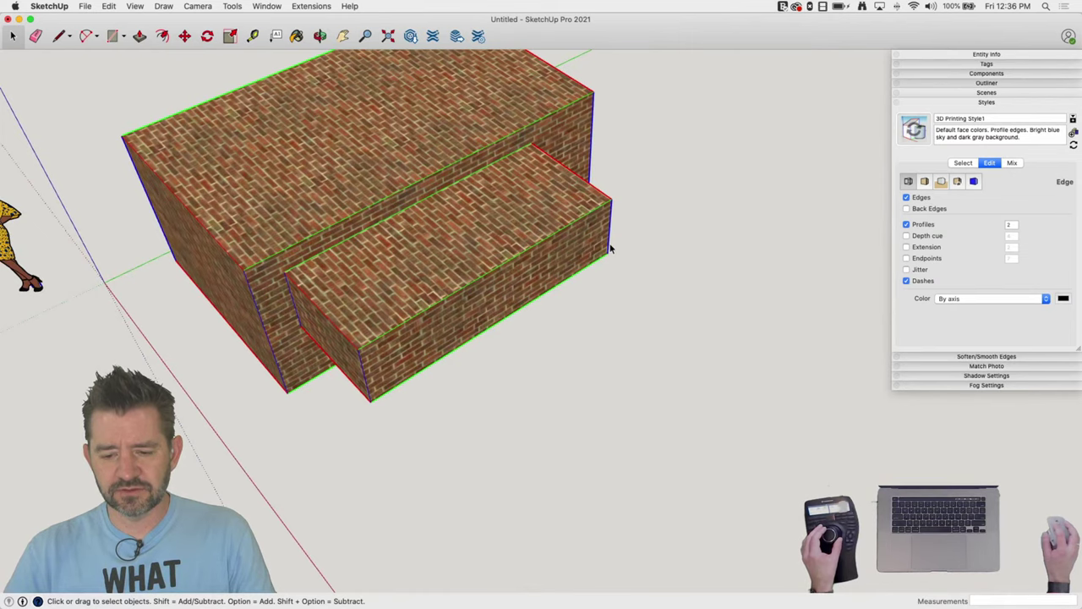
pyautogui.press('m')
pyautogui.click(630, 279)
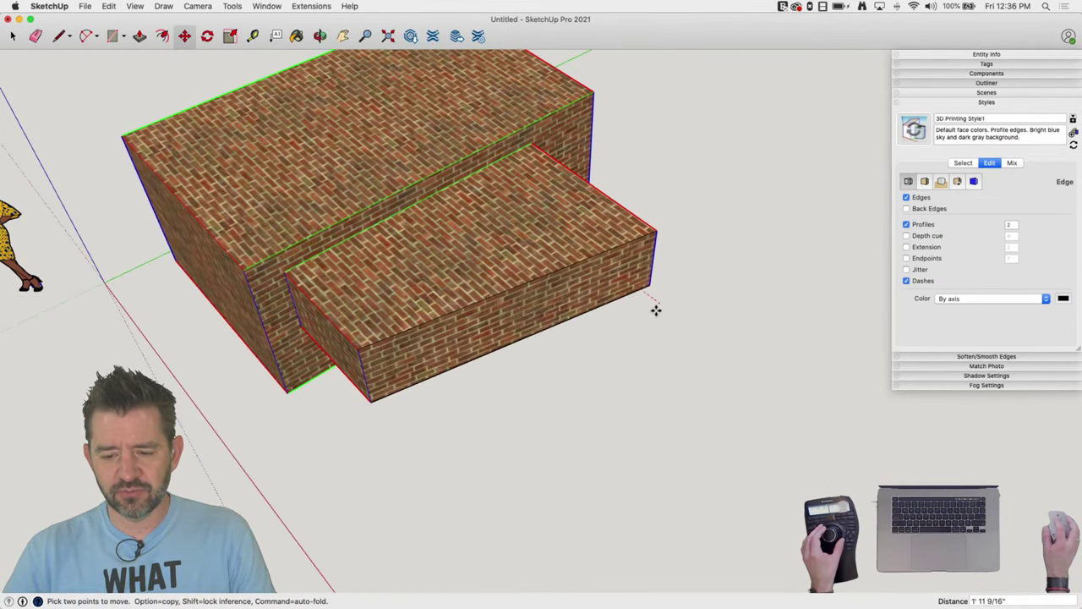
pyautogui.click(652, 307)
pyautogui.press('space')
pyautogui.moveTo(638, 339); pyautogui.dragTo(557, 345, button='middle')
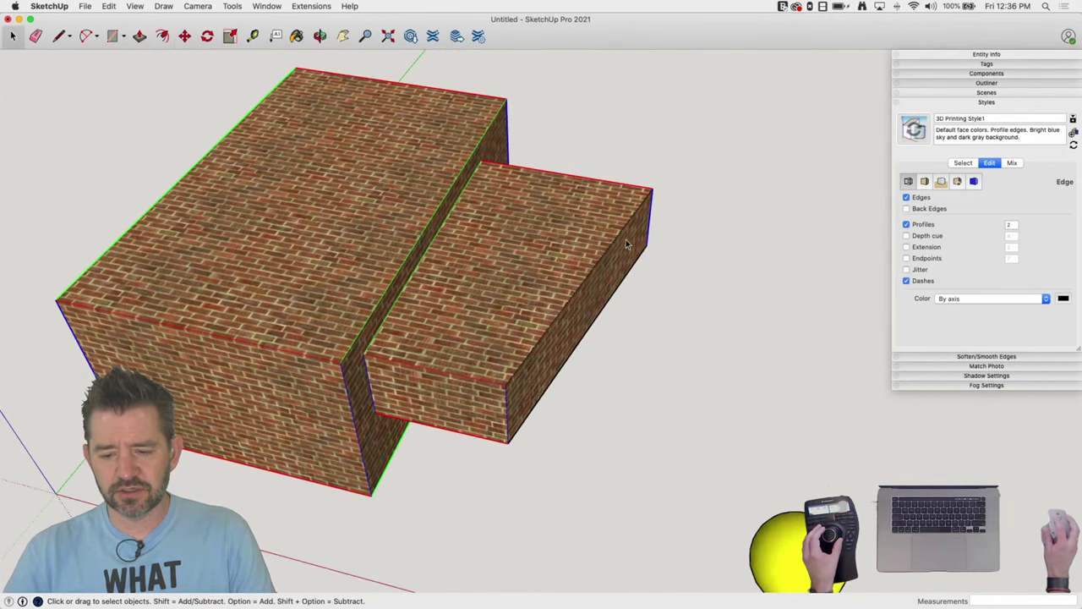
pyautogui.moveTo(637, 221); pyautogui.dragTo(521, 287, button='middle')
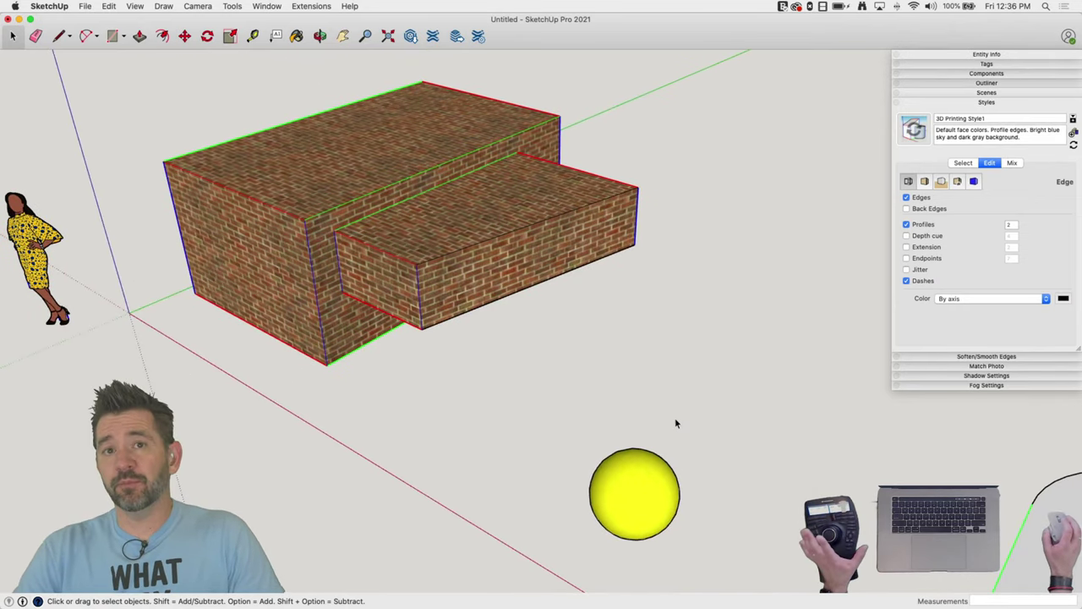
pyautogui.moveTo(662, 415); pyautogui.dragTo(662, 402, button='middle')
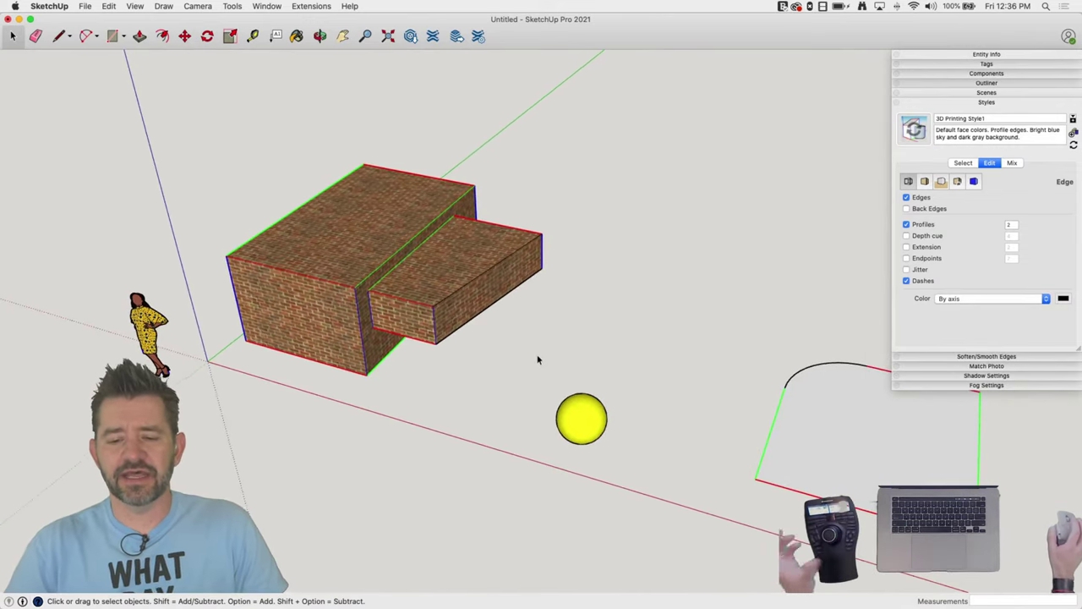
# Draw a 6-foot line from the green edge's endpoint, undoing a stray first line
pyautogui.press('l')
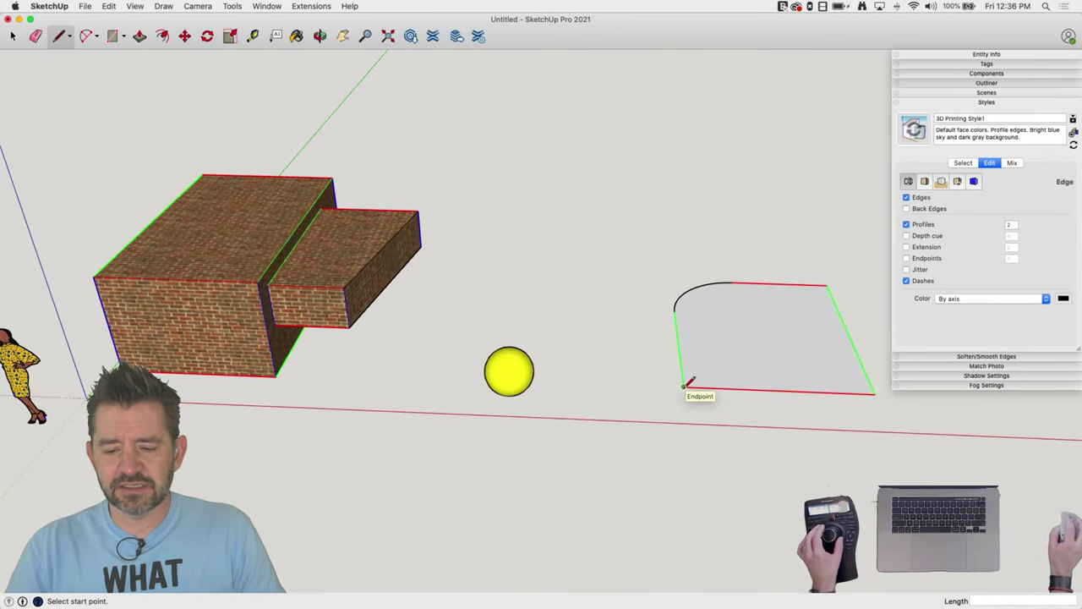
pyautogui.click(684, 387)
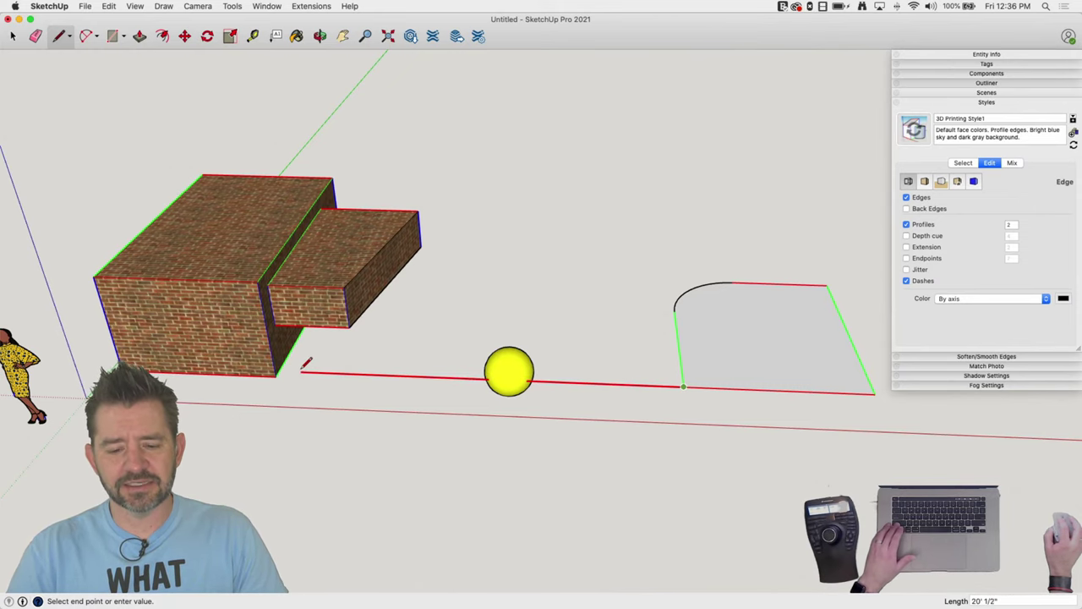
pyautogui.scroll(3, 288, 366)
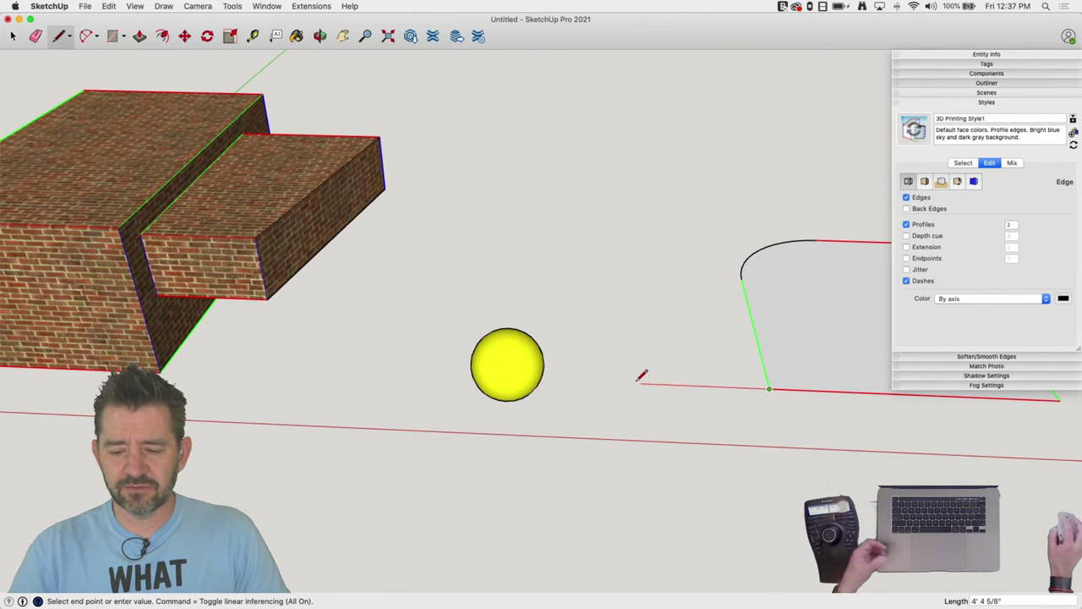
pyautogui.click(593, 381)
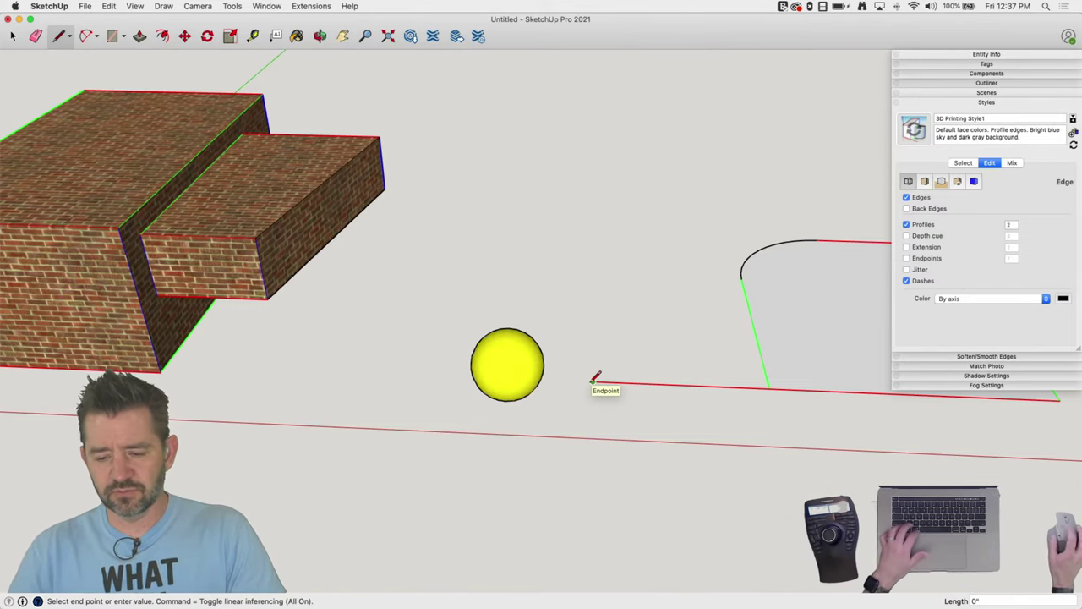
pyautogui.press('super+z')
pyautogui.click(770, 388)
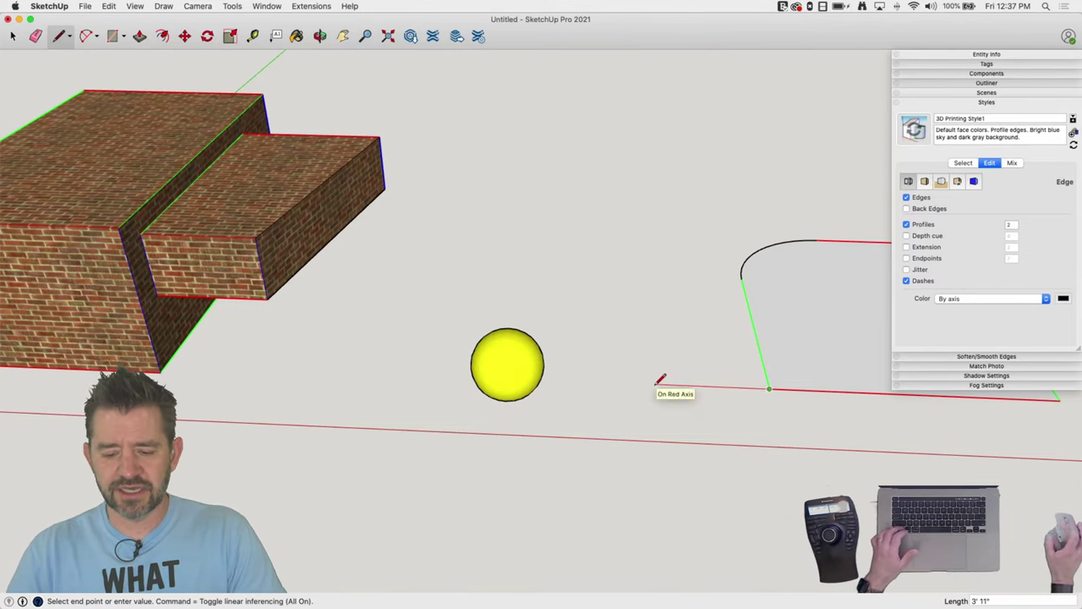
pyautogui.write('6')
pyautogui.press('Return')
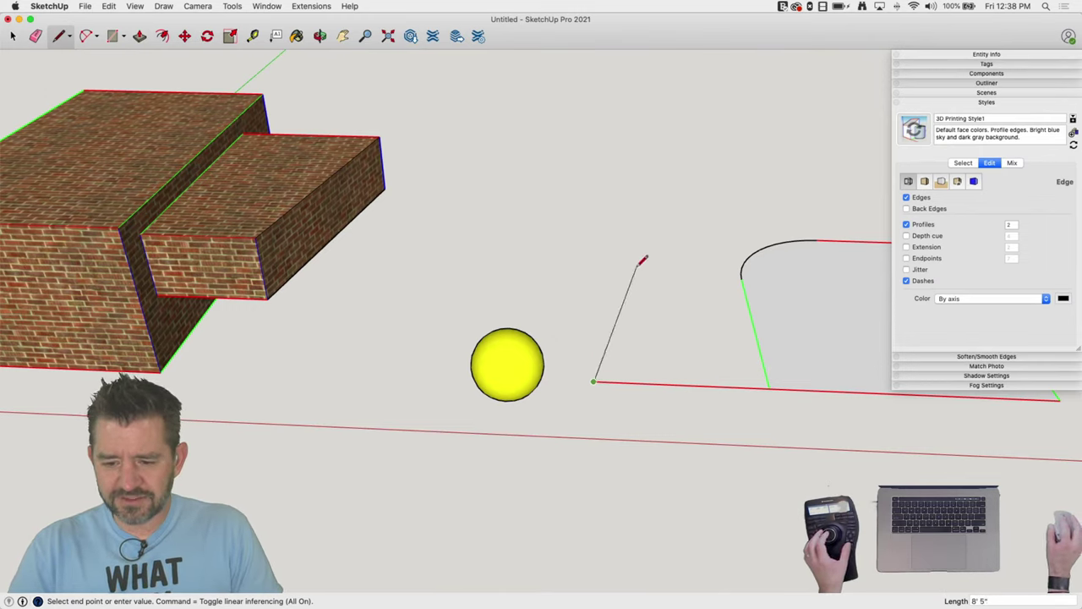
# Close the extension outline at the arc's endpoint and begin moving its lower-left corner
pyautogui.click(742, 277)
pyautogui.press('space')
pyautogui.press('m')
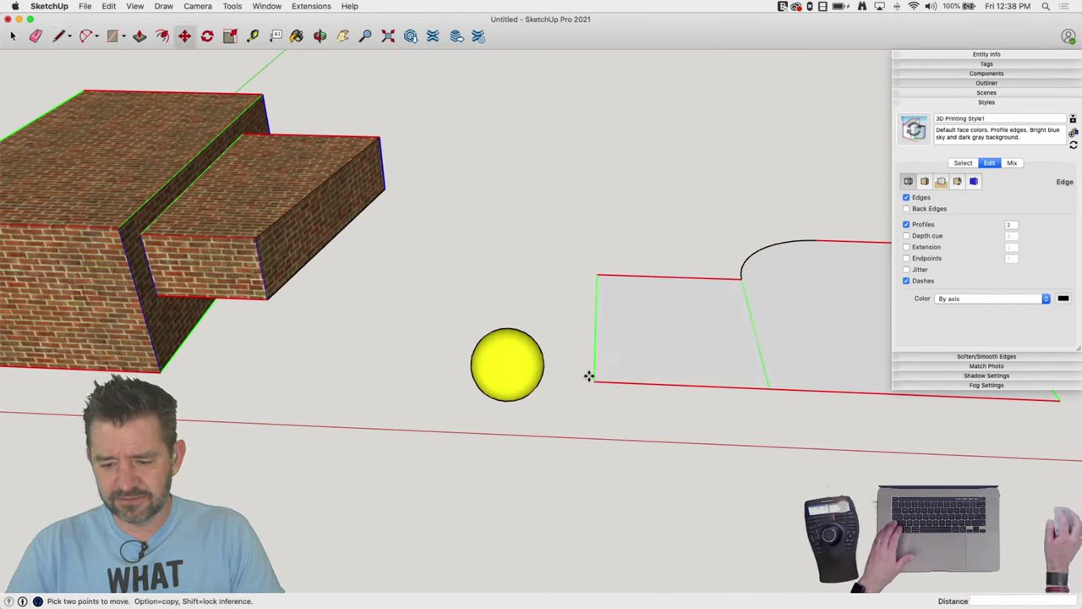
pyautogui.click(594, 384)
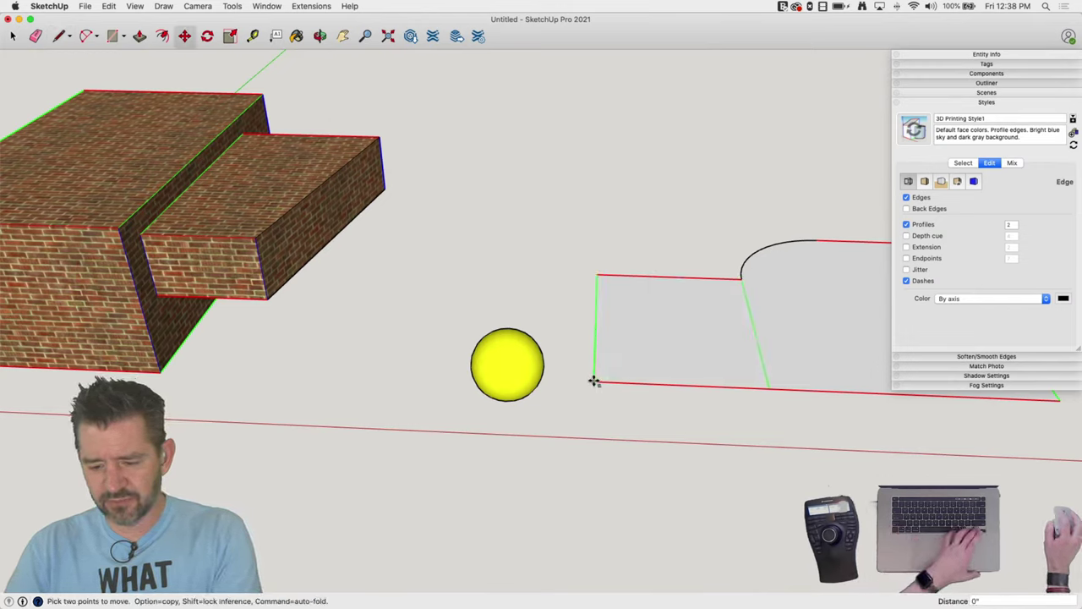
pyautogui.press('space')
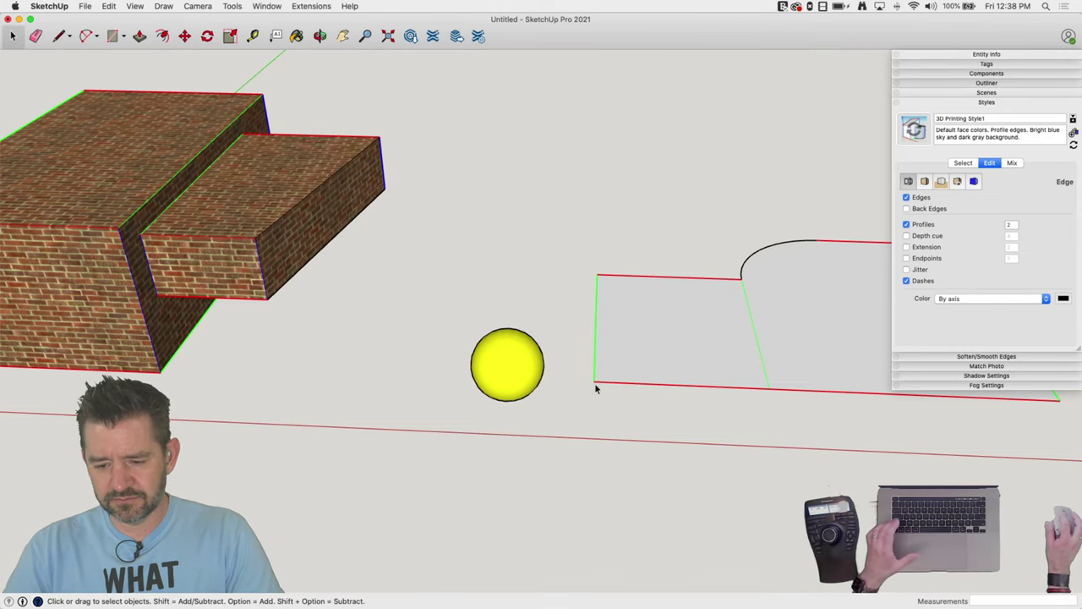
# Move the new face's corner with Cmd held so the face folds along a diagonal
pyautogui.press('m')
pyautogui.click(595, 384)
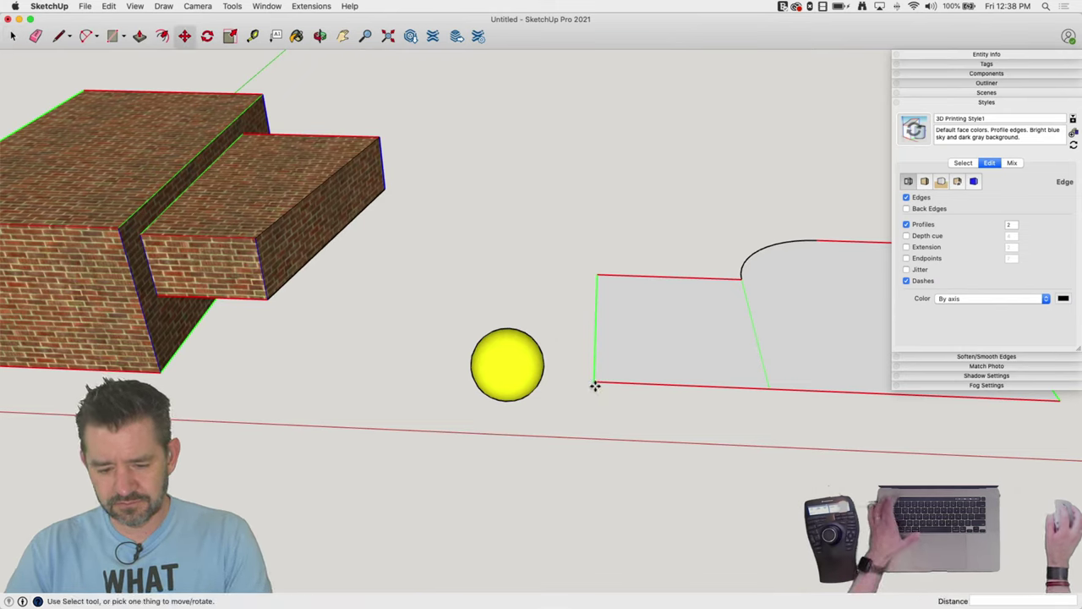
pyautogui.press('Escape')
pyautogui.click(595, 384)
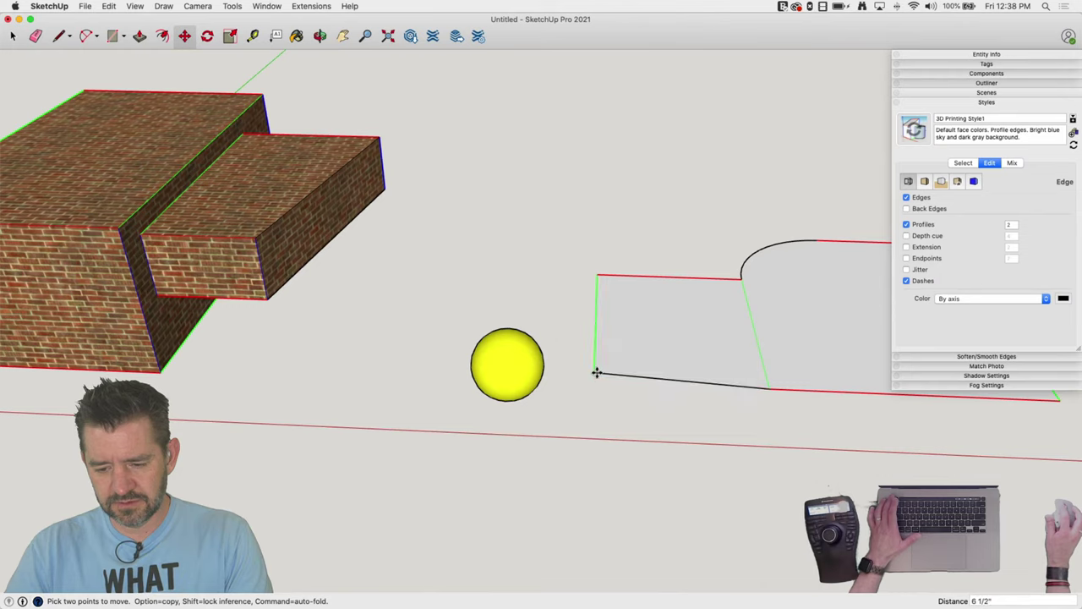
pyautogui.press('super')
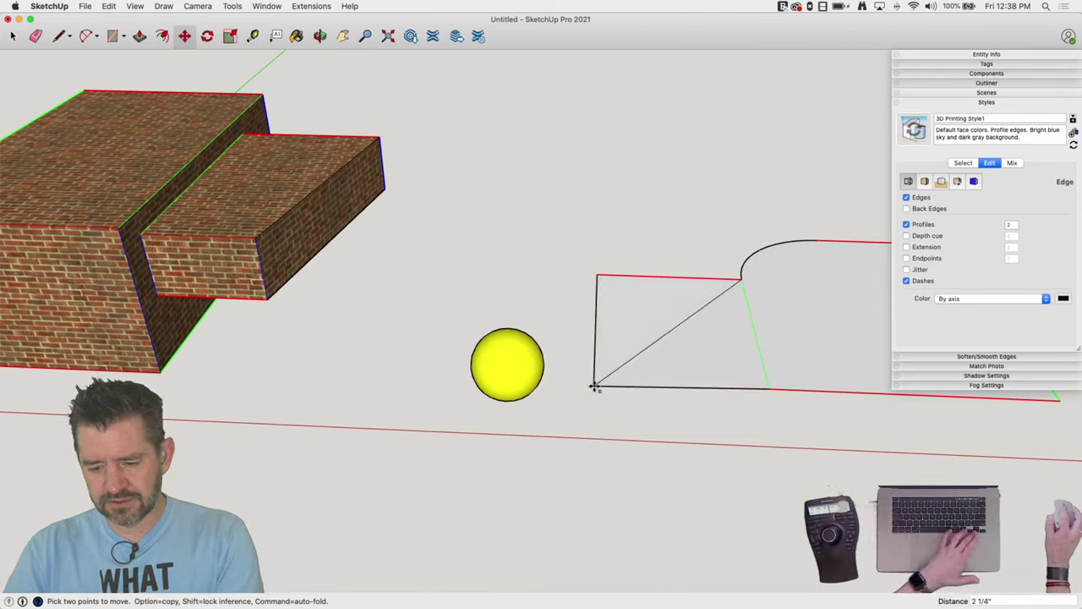
pyautogui.click(594, 389)
pyautogui.press('space')
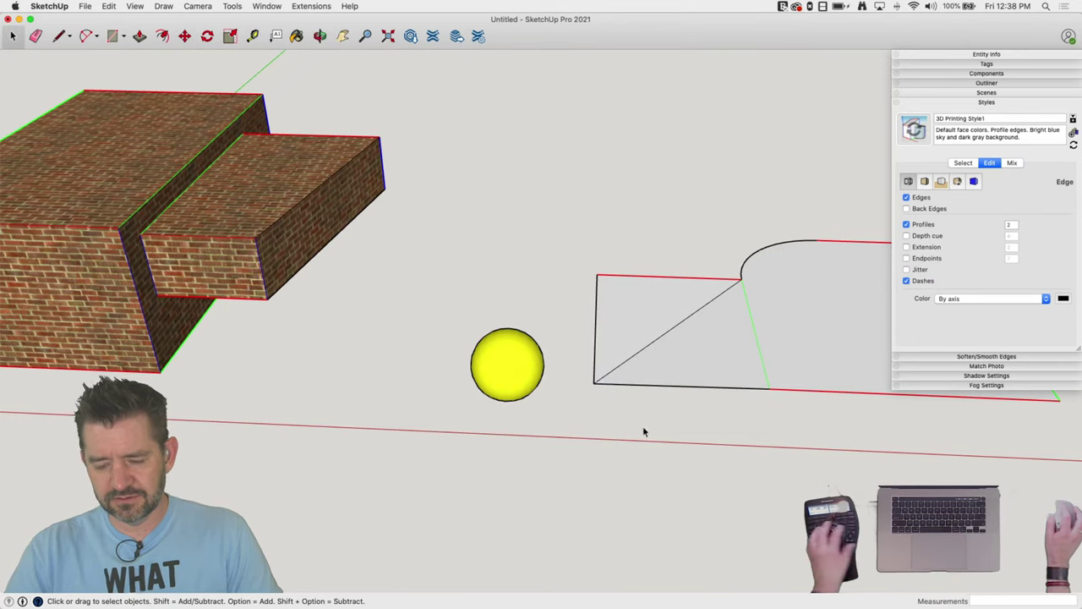
pyautogui.moveTo(643, 429); pyautogui.dragTo(618, 368, button='middle')
# Clear the vertex selection in Vertex Tools and close the panel
pyautogui.press('v')
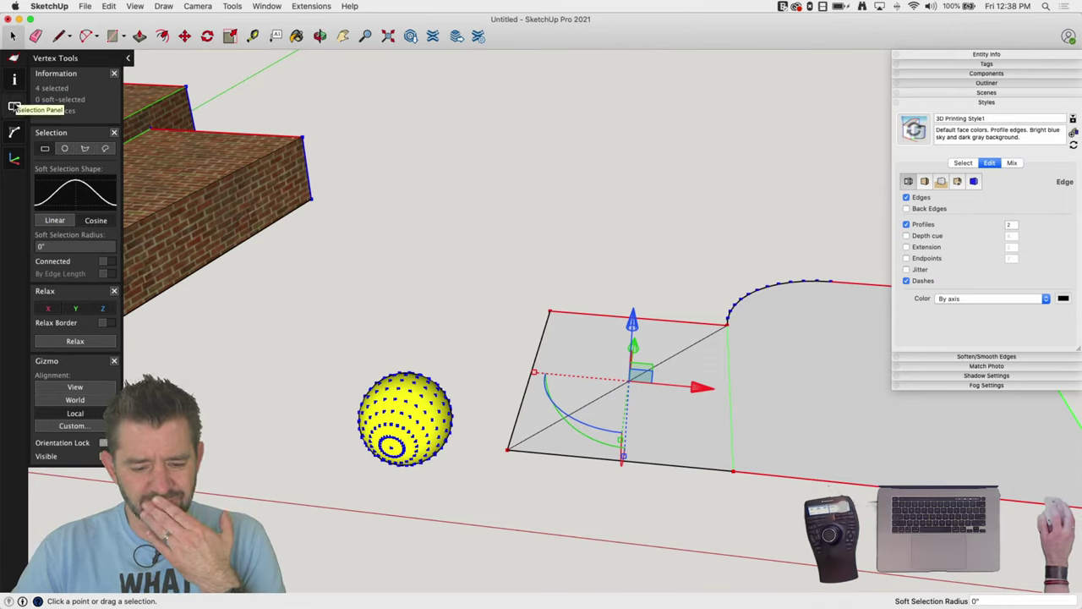
pyautogui.click(350, 168)
pyautogui.click(483, 169)
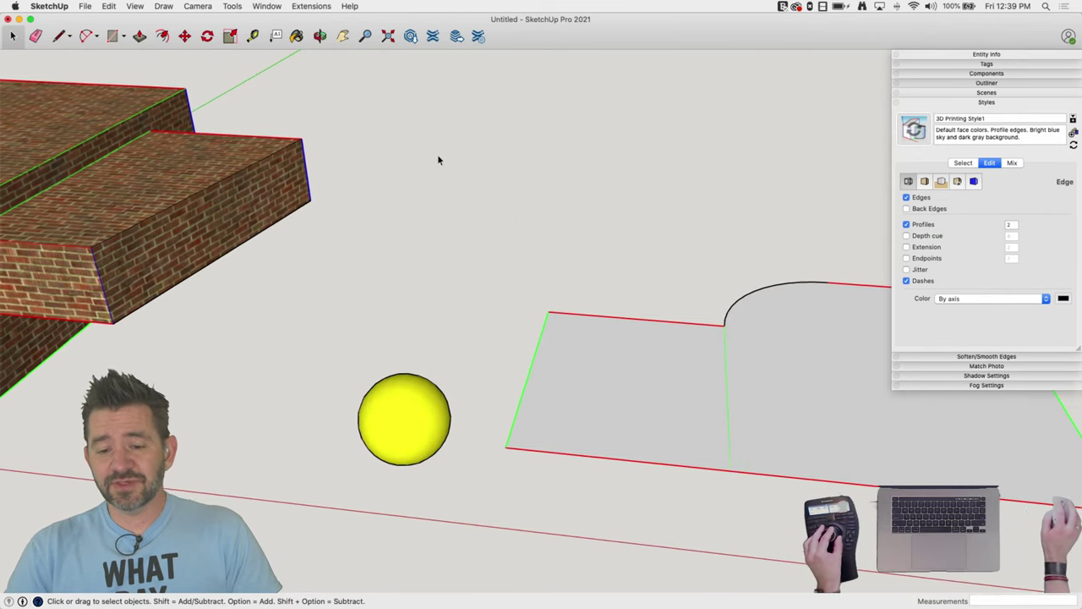
# Colour the left square face purple from the Color Wheel, then orbit to check its underside
pyautogui.press('b')
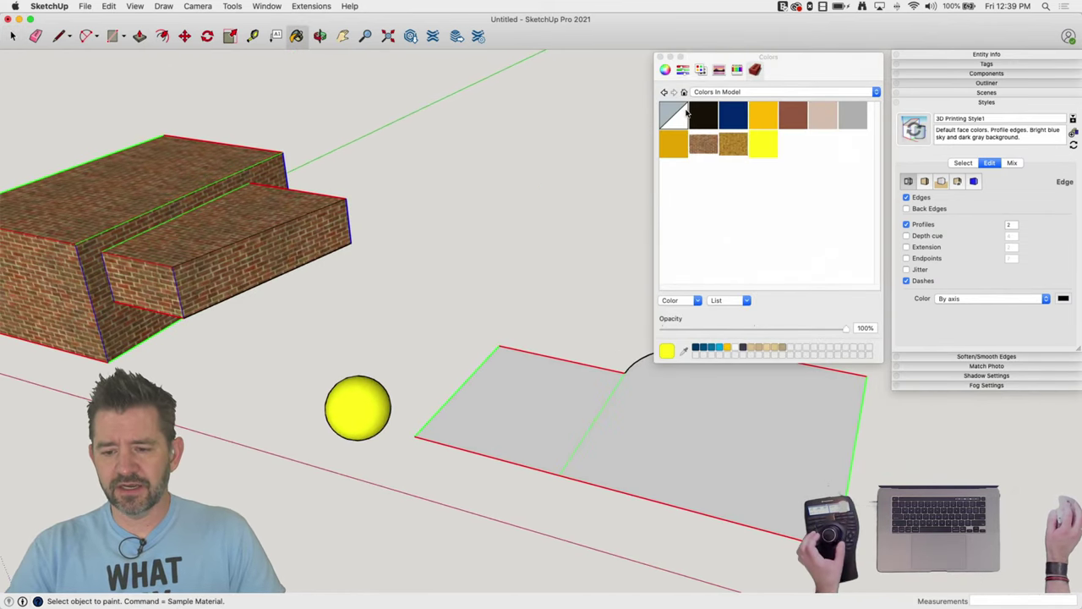
pyautogui.press('space')
pyautogui.click(507, 345)
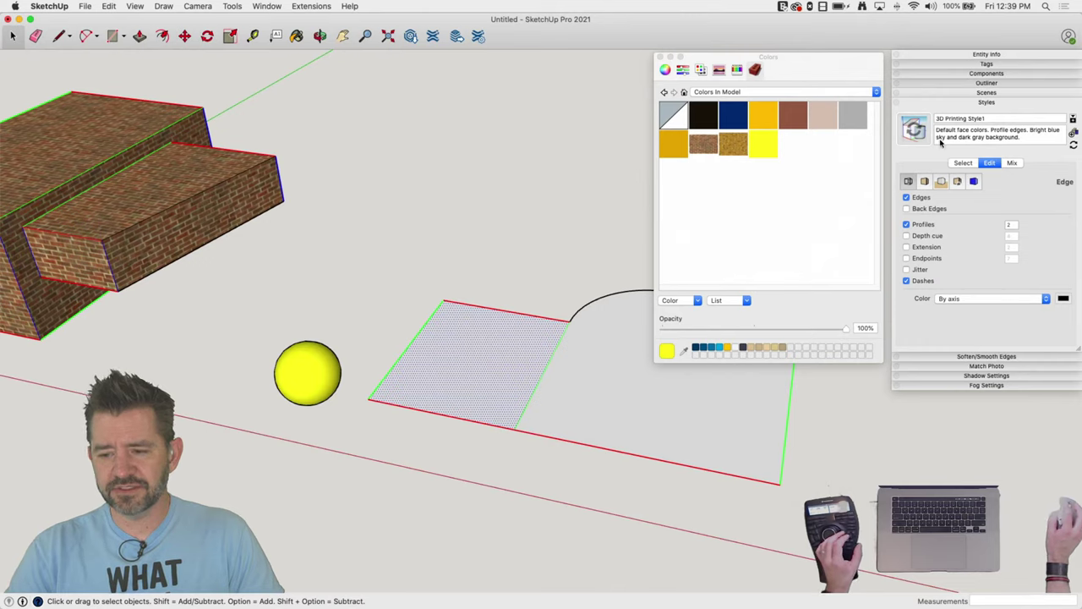
pyautogui.click(946, 56)
pyautogui.moveTo(803, 60); pyautogui.dragTo(676, 79)
pyautogui.click(548, 135)
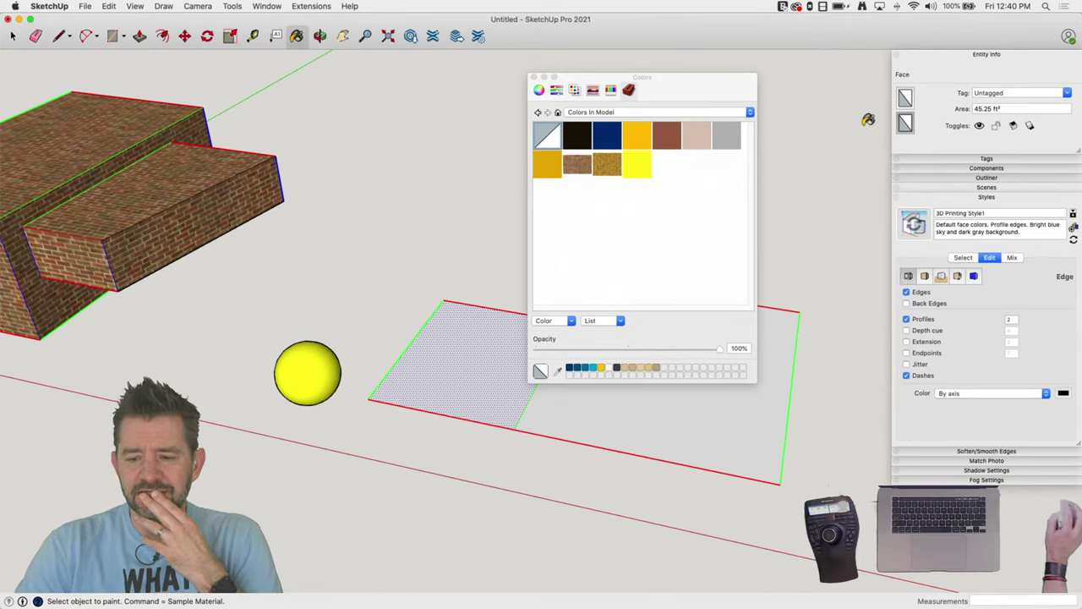
pyautogui.click(539, 91)
pyautogui.moveTo(642, 211); pyautogui.dragTo(636, 261)
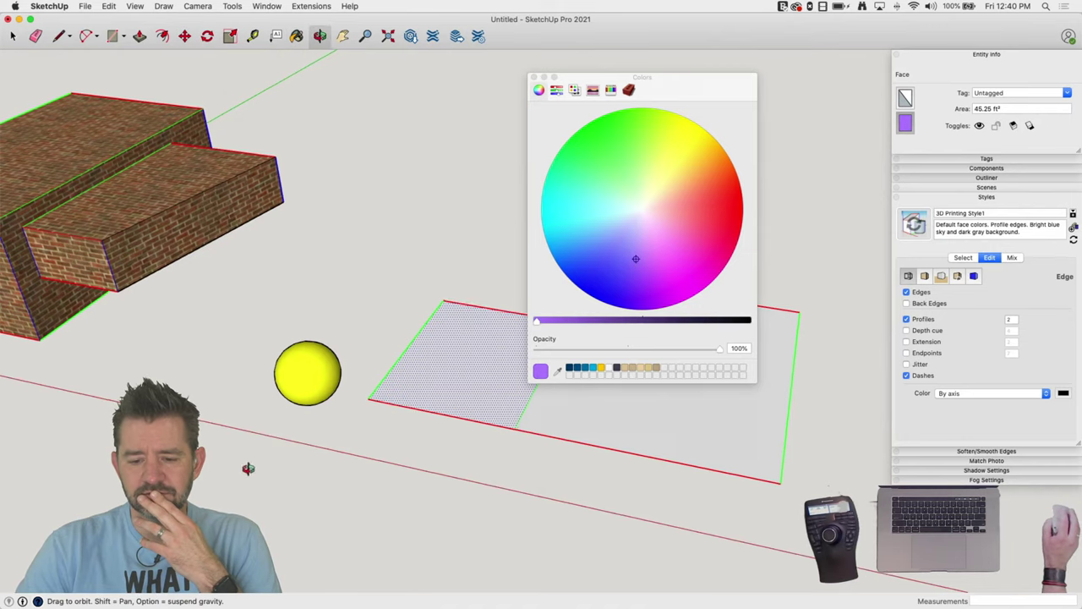
pyautogui.moveTo(242, 466); pyautogui.dragTo(536, 93, button='middle')
pyautogui.click(534, 77)
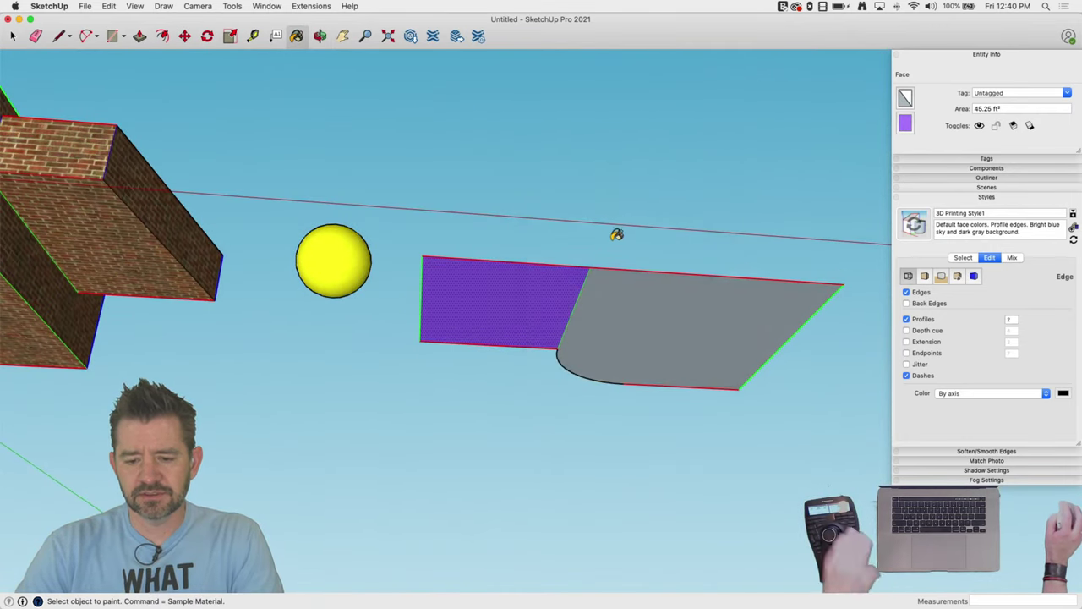
pyautogui.press('space')
pyautogui.scroll(5, 536, 297)
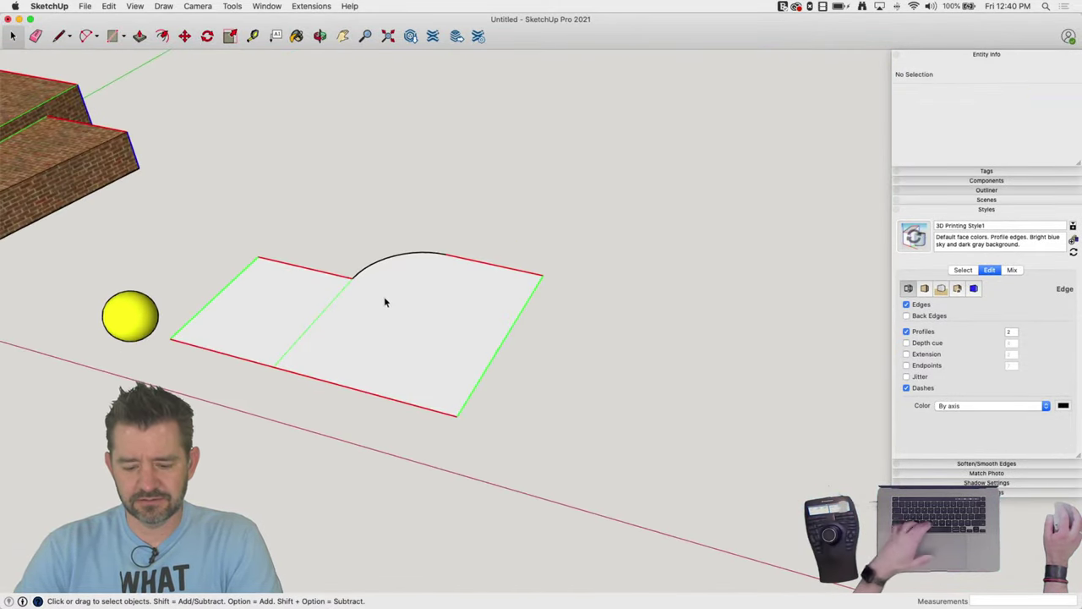
# Sample the default material and paint all geometry with it, then clear the selection
pyautogui.press('b')
pyautogui.keyDown('super'); pyautogui.click(298, 279); pyautogui.keyUp('super')
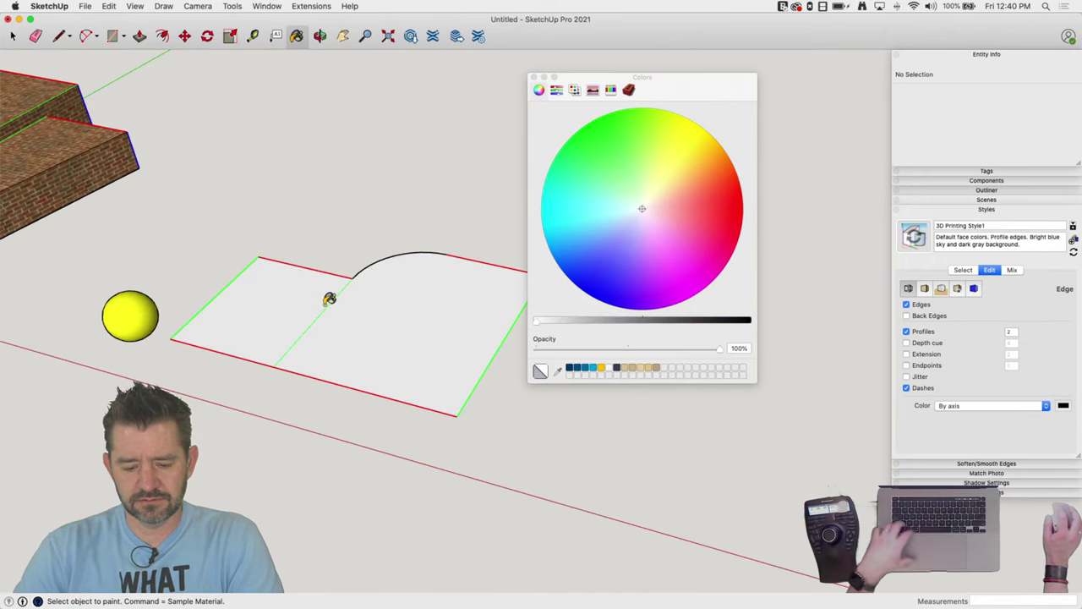
pyautogui.press('super+a')
pyautogui.click(376, 312)
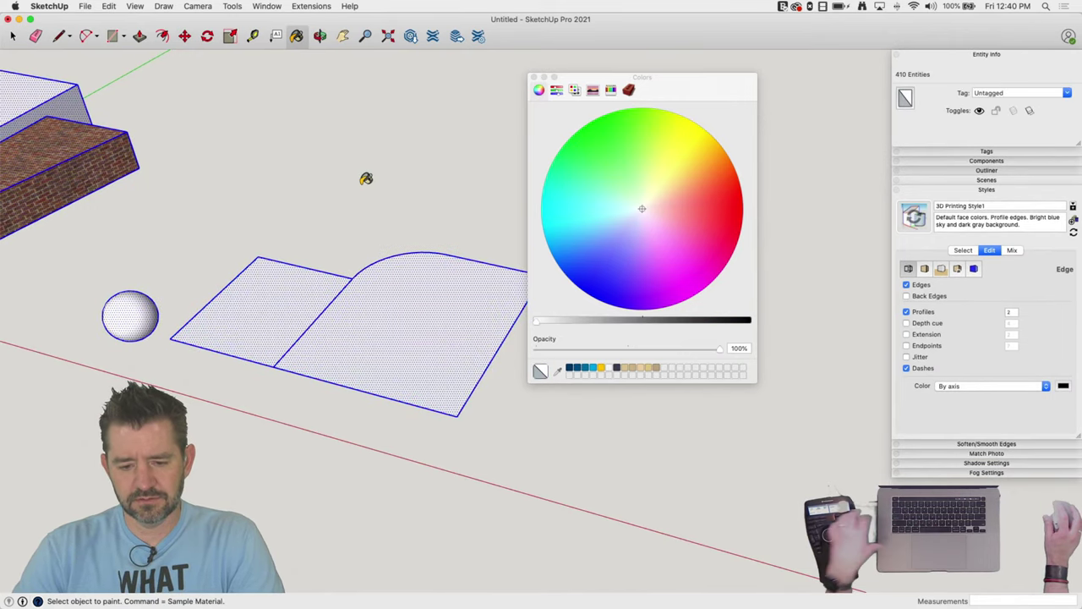
pyautogui.press('space')
pyautogui.click(361, 185)
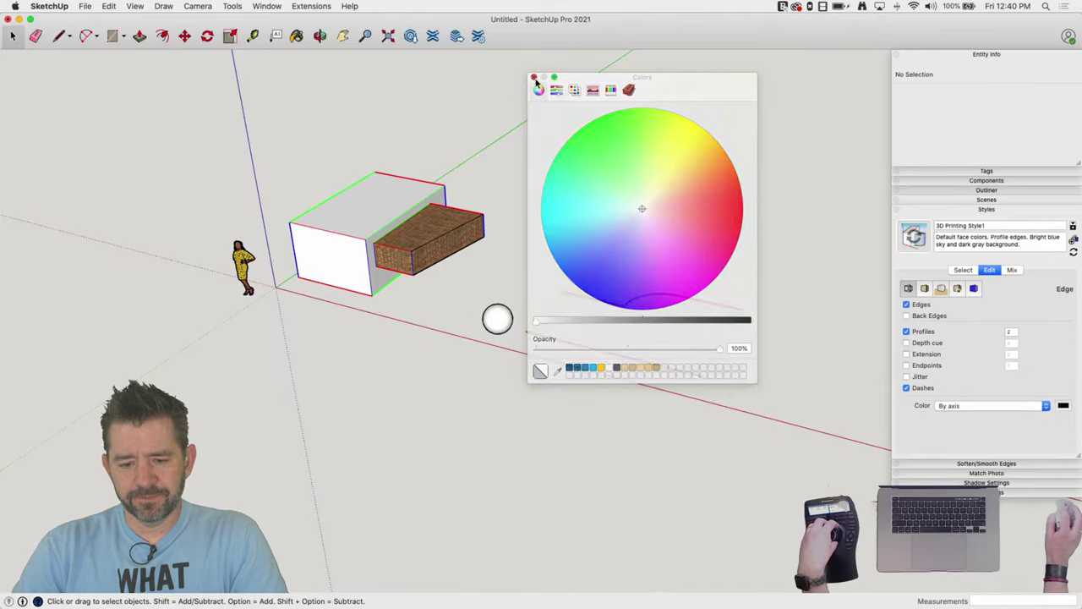
pyautogui.click(534, 76)
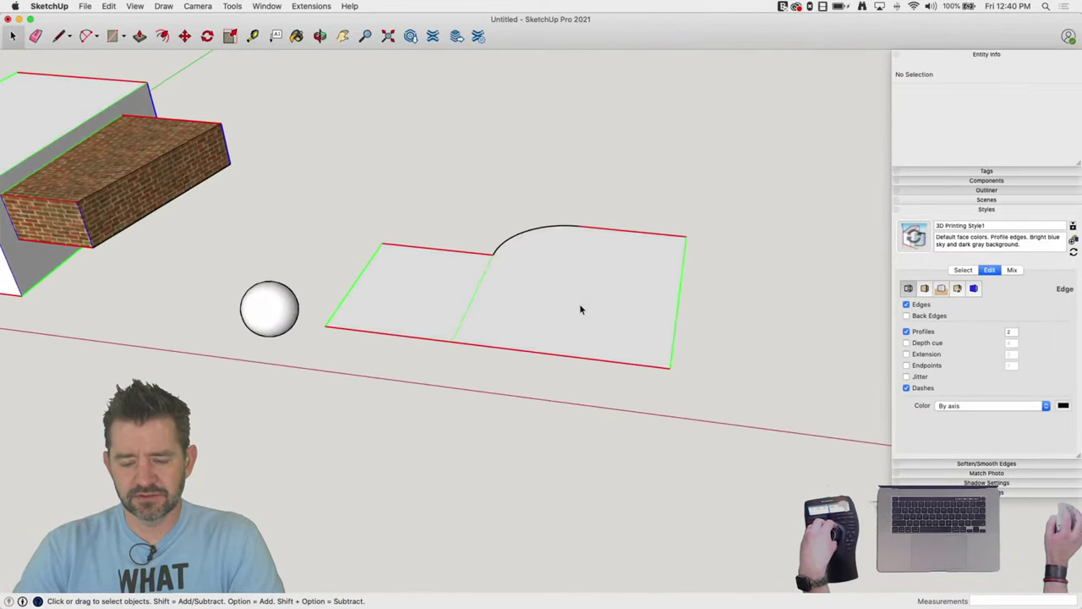
# Move the colours window aside and show the Colors In Model swatches
pyautogui.press('b')
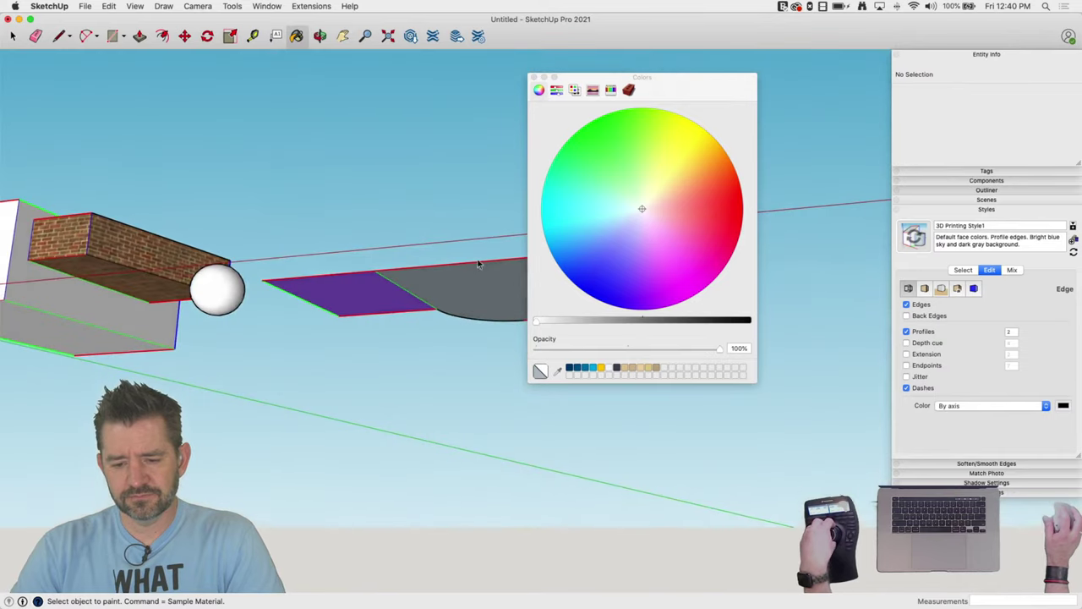
pyautogui.press('space')
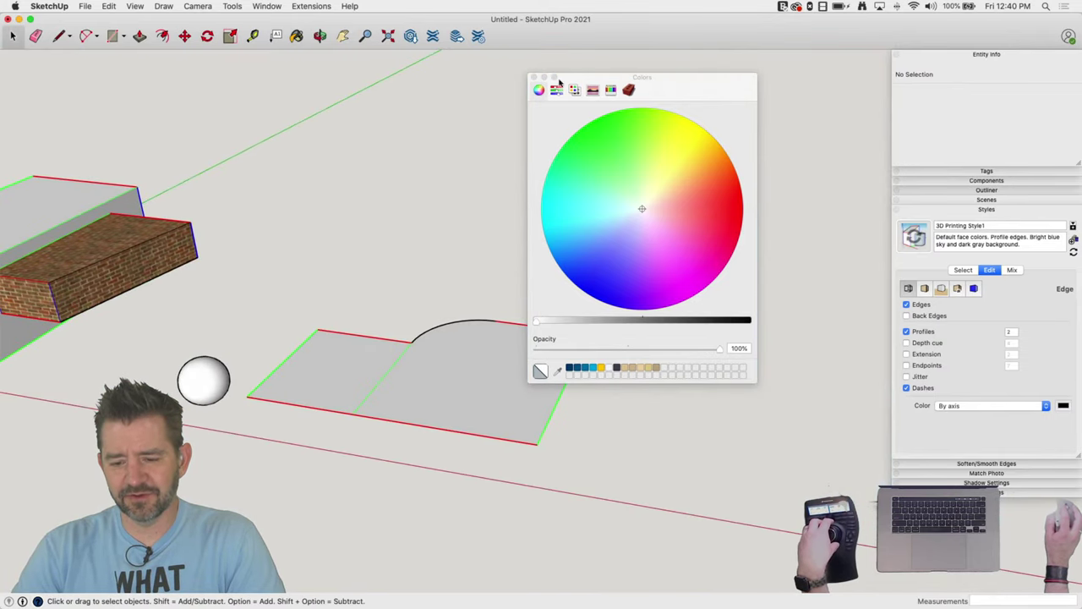
pyautogui.moveTo(559, 82); pyautogui.dragTo(650, 88)
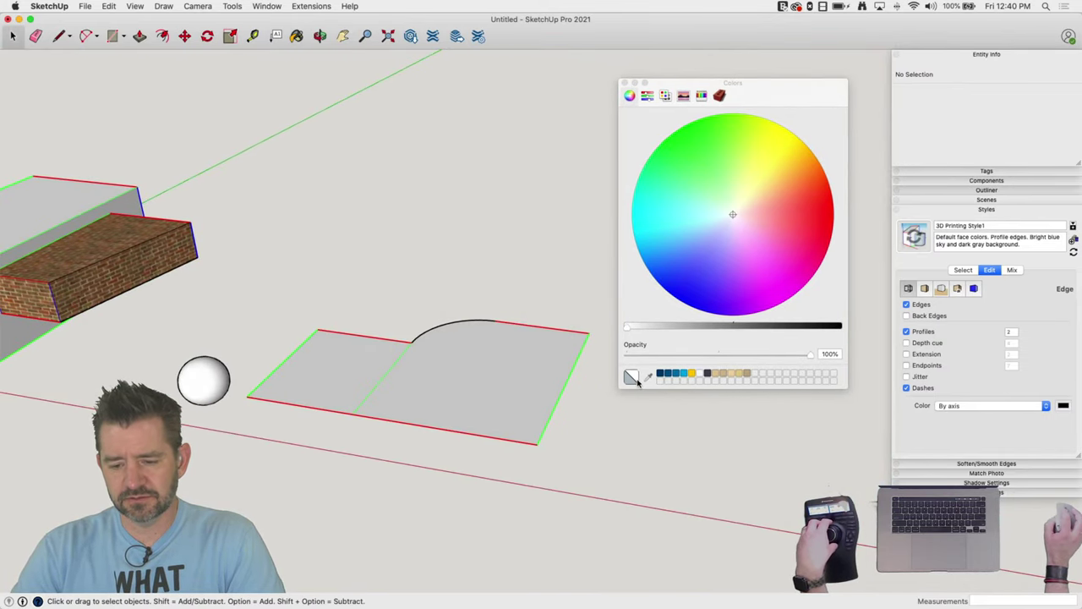
pyautogui.press('b')
pyautogui.click(720, 95)
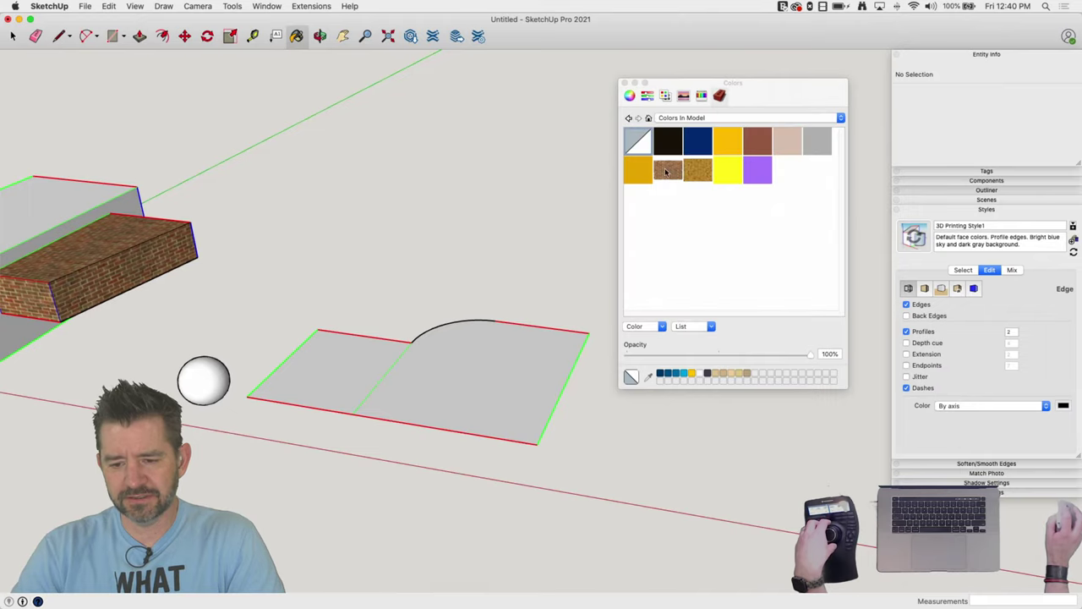
pyautogui.rightClick(647, 144)
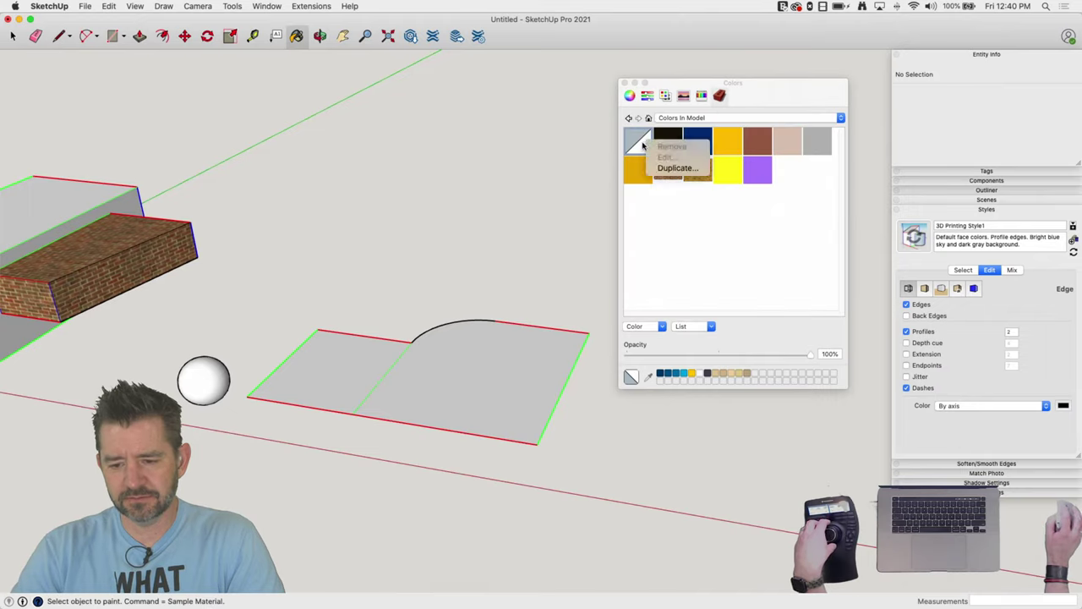
pyautogui.click(763, 271)
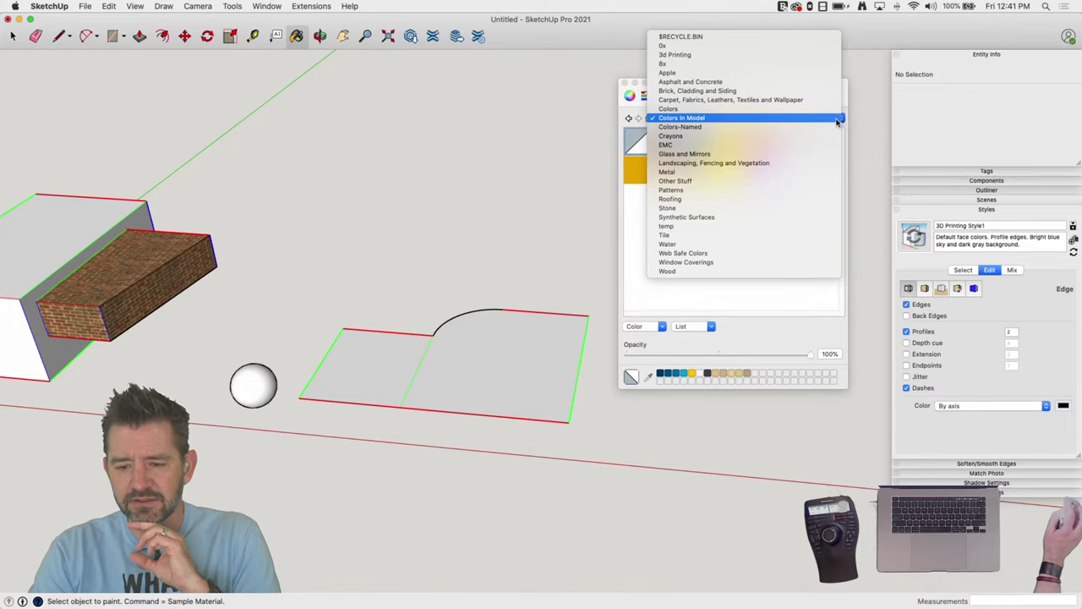
pyautogui.click(640, 179)
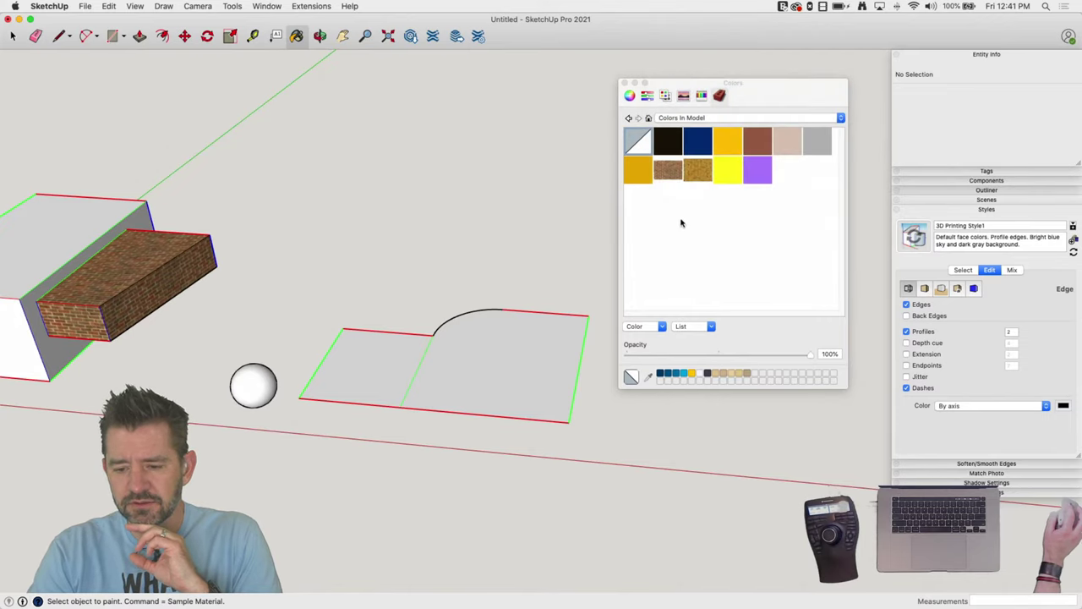
# Inspect the default material swatch's options and reload the default material for painting
pyautogui.rightClick(636, 151)
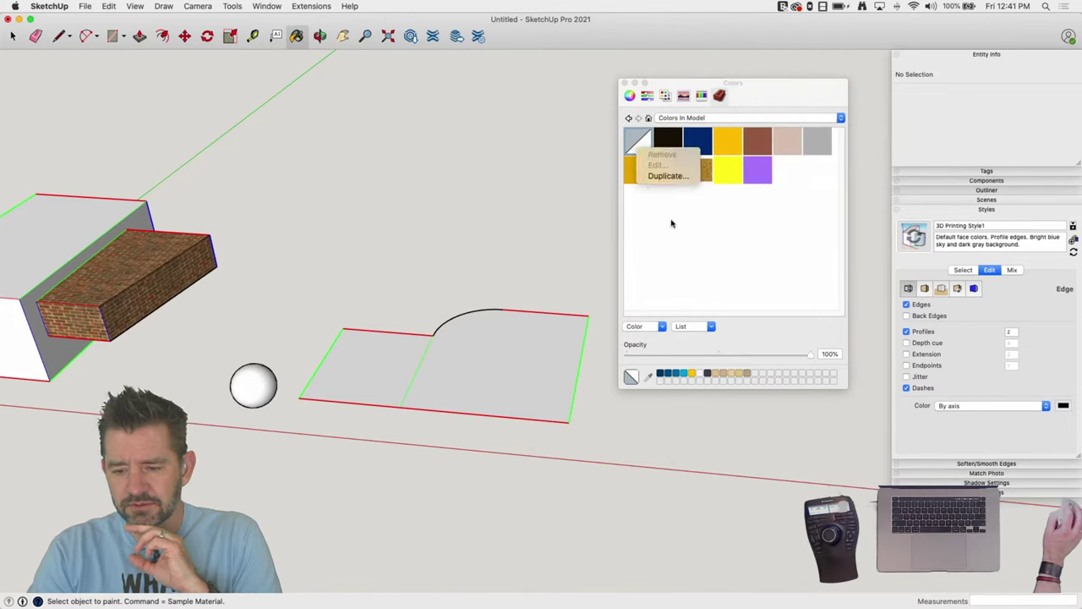
pyautogui.click(672, 223)
pyautogui.rightClick(642, 148)
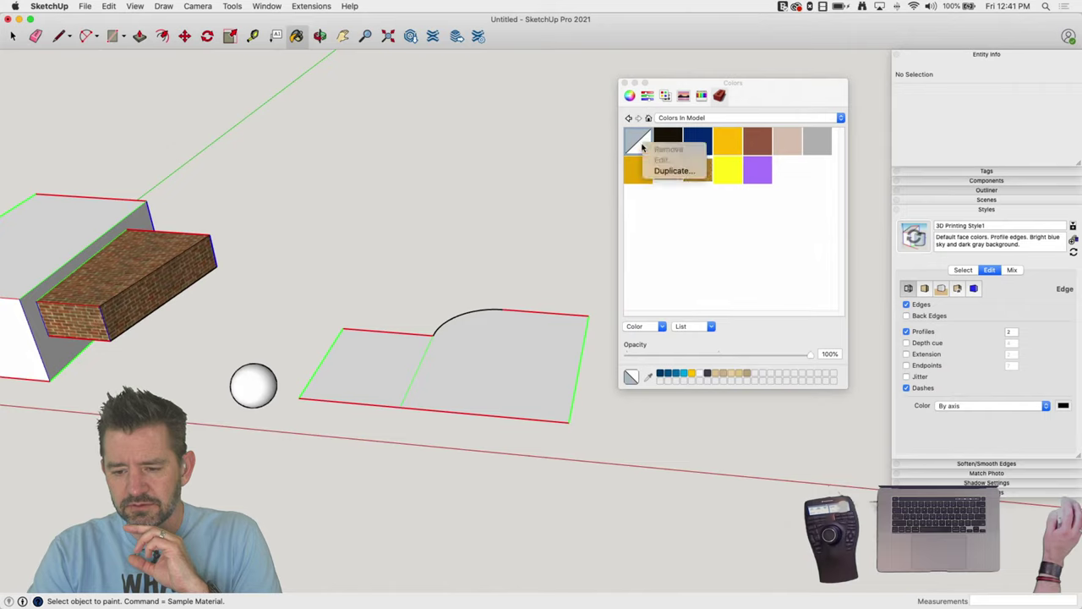
pyautogui.click(677, 253)
pyautogui.click(665, 142)
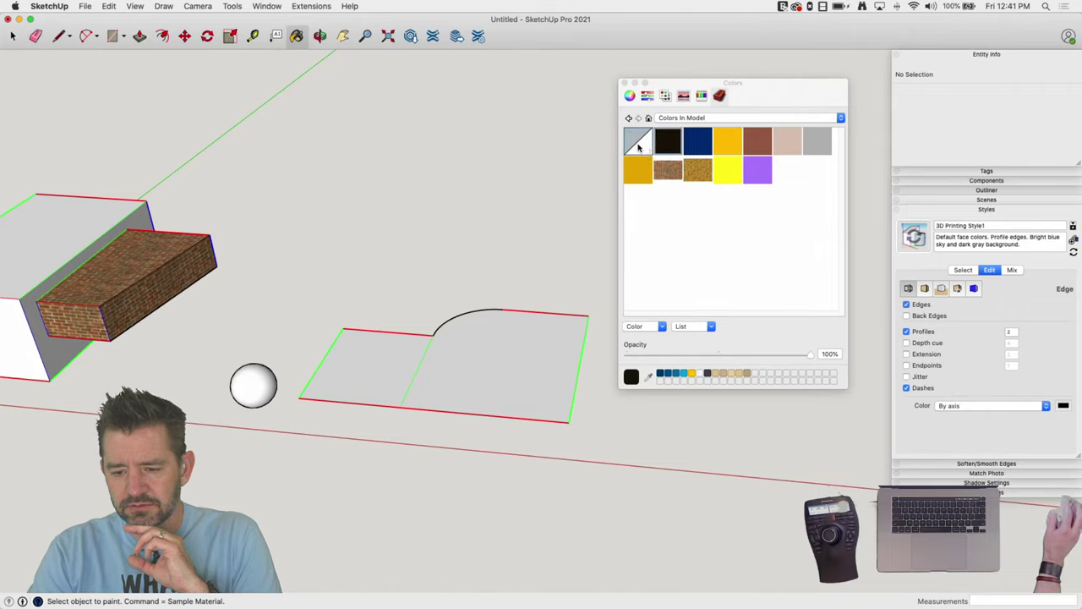
pyautogui.click(639, 148)
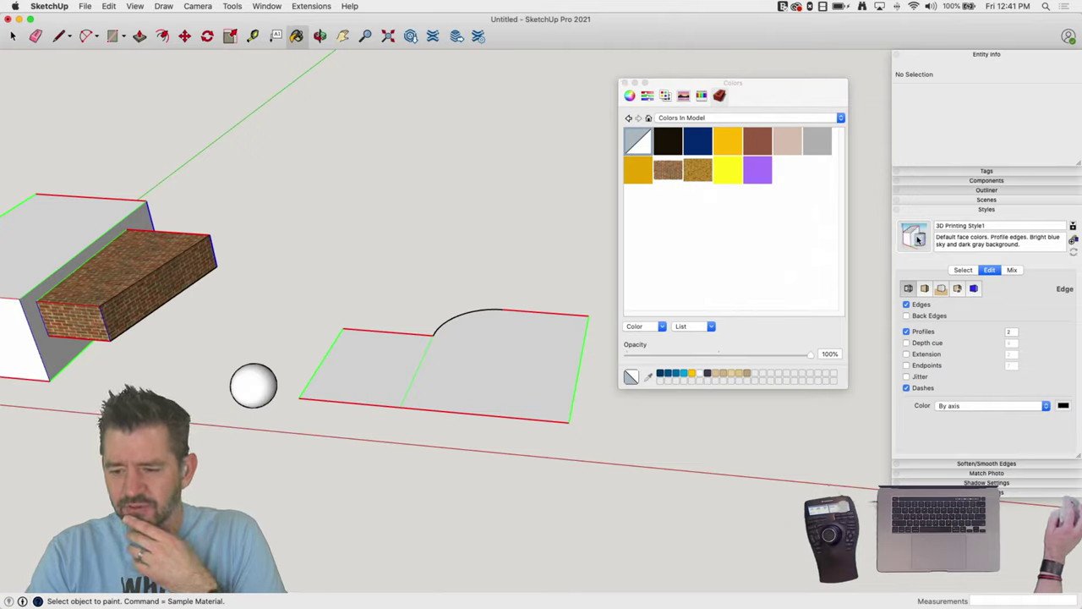
# Set the current style's back-face colour to the purple in-model swatch
pyautogui.click(625, 84)
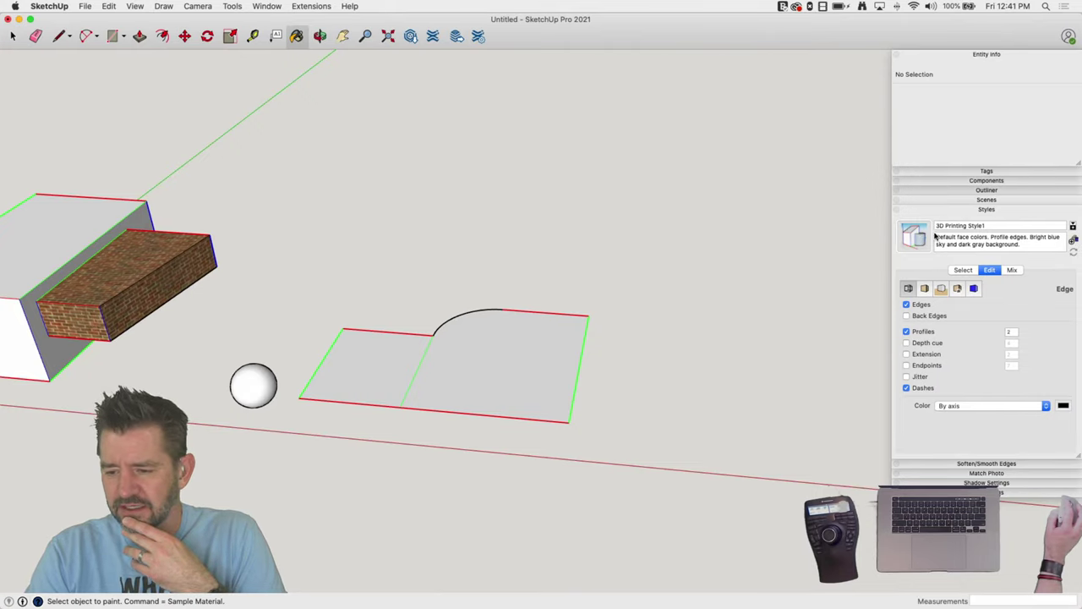
pyautogui.click(962, 269)
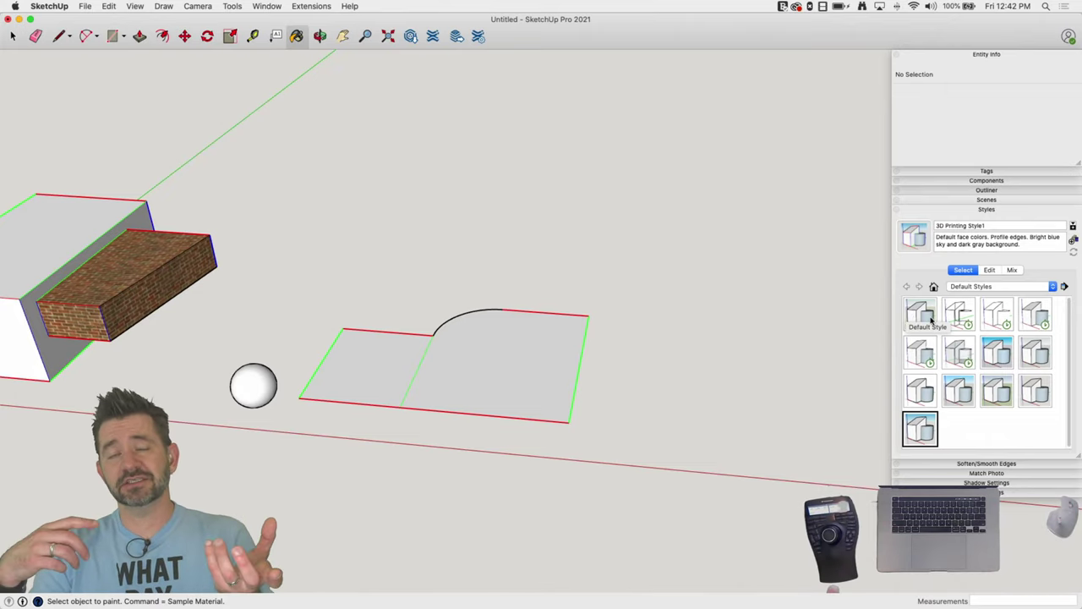
pyautogui.click(1065, 288)
pyautogui.click(1059, 272)
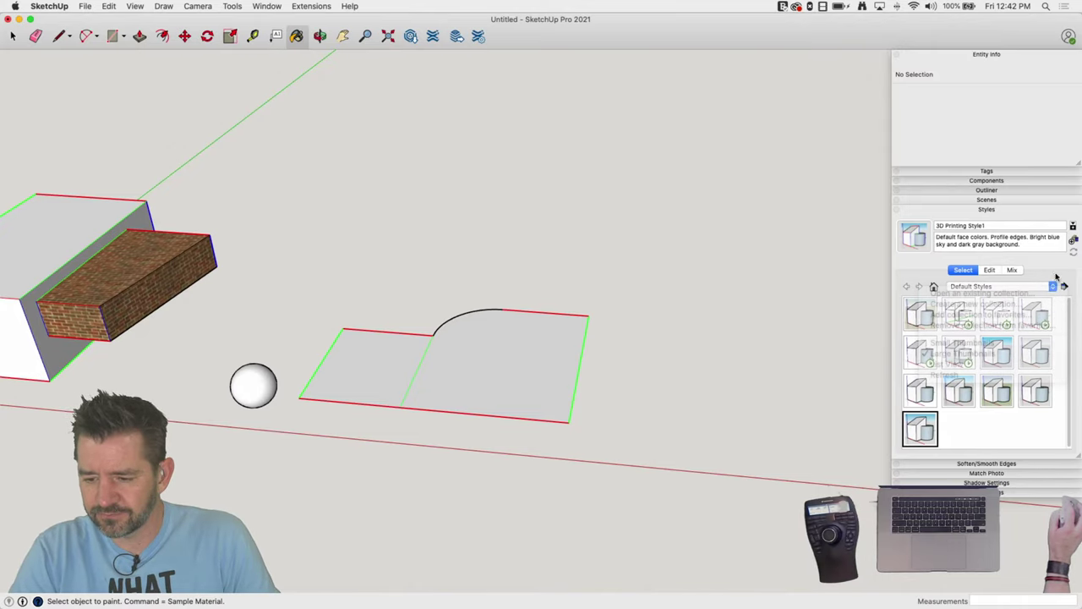
pyautogui.click(990, 270)
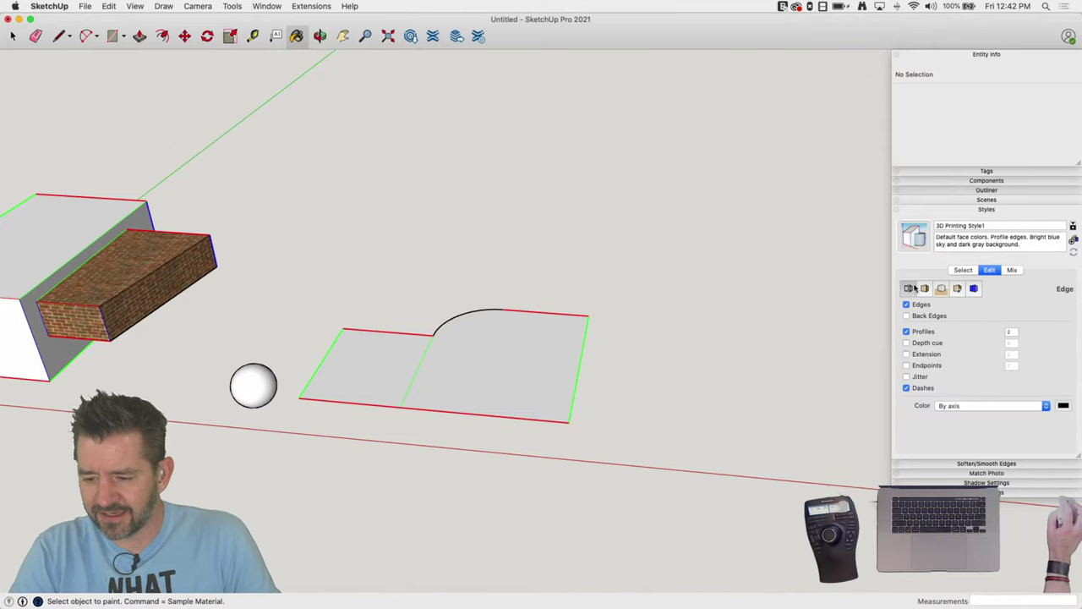
pyautogui.click(924, 288)
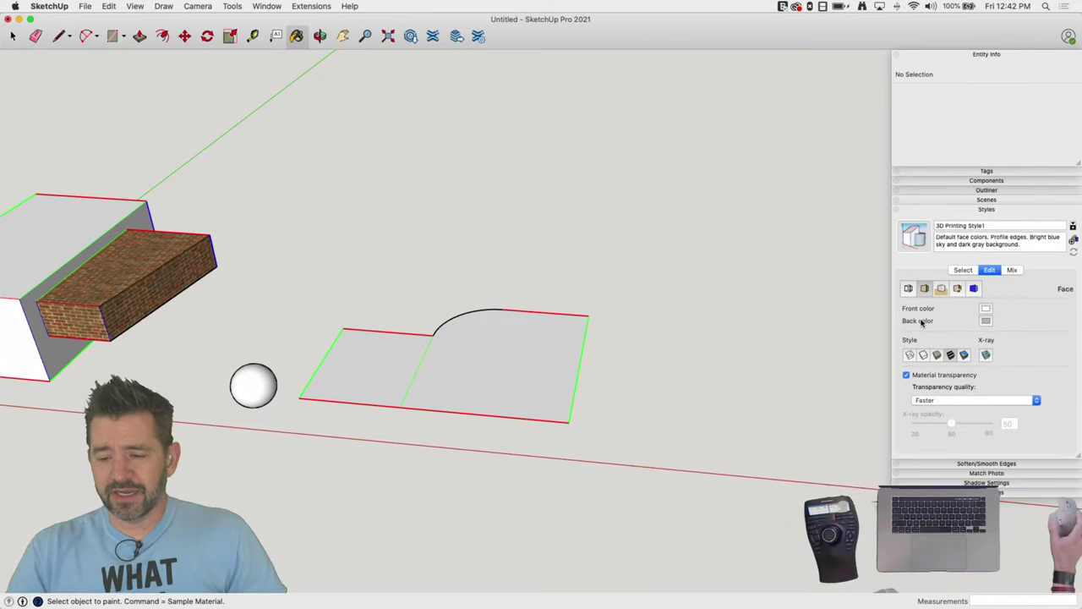
pyautogui.click(986, 322)
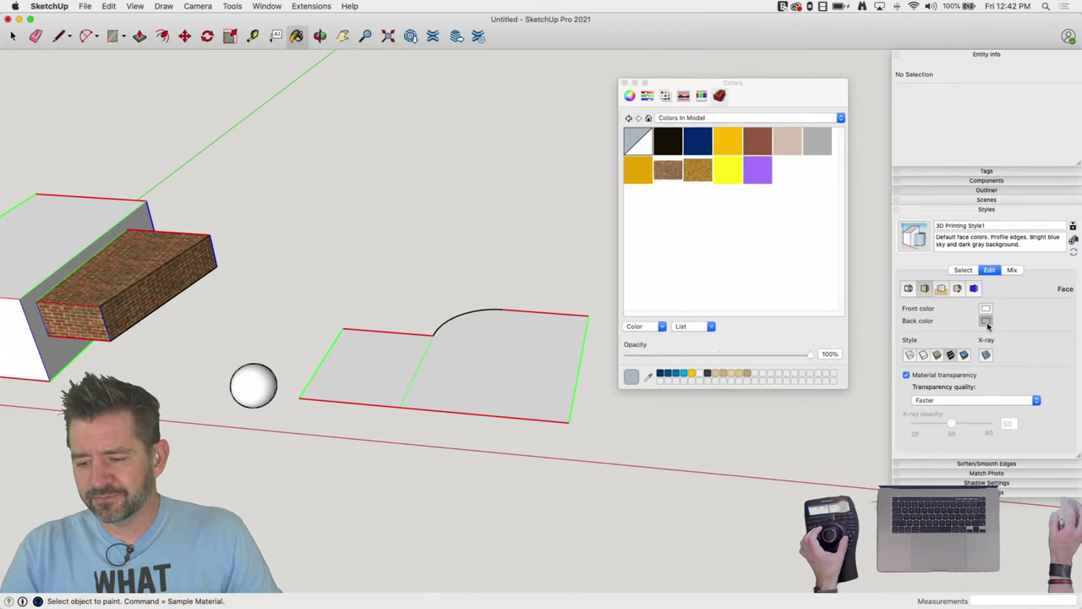
pyautogui.click(758, 173)
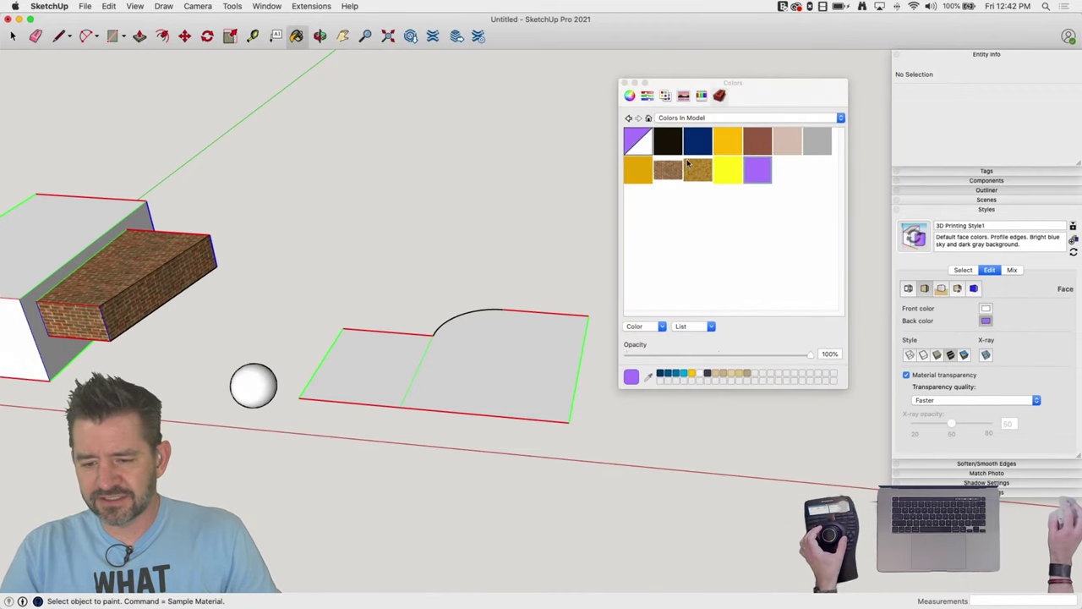
pyautogui.click(625, 83)
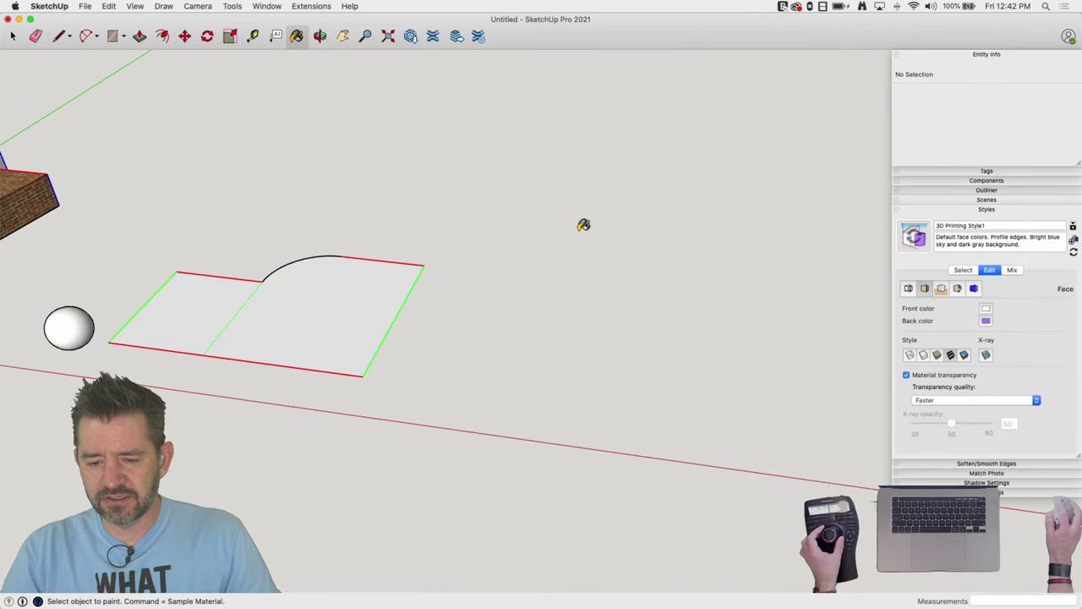
# Draw a rectangle, push/pull it into a box, and reverse its right face to purple
pyautogui.press('r')
pyautogui.click(553, 227)
pyautogui.click(717, 322)
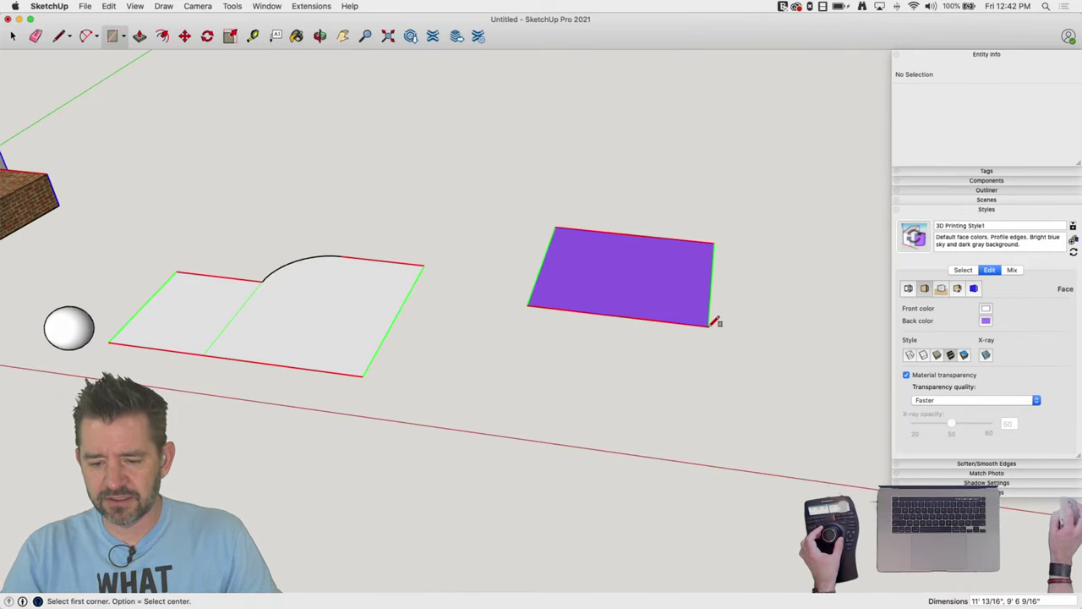
pyautogui.press('p')
pyautogui.click(628, 299)
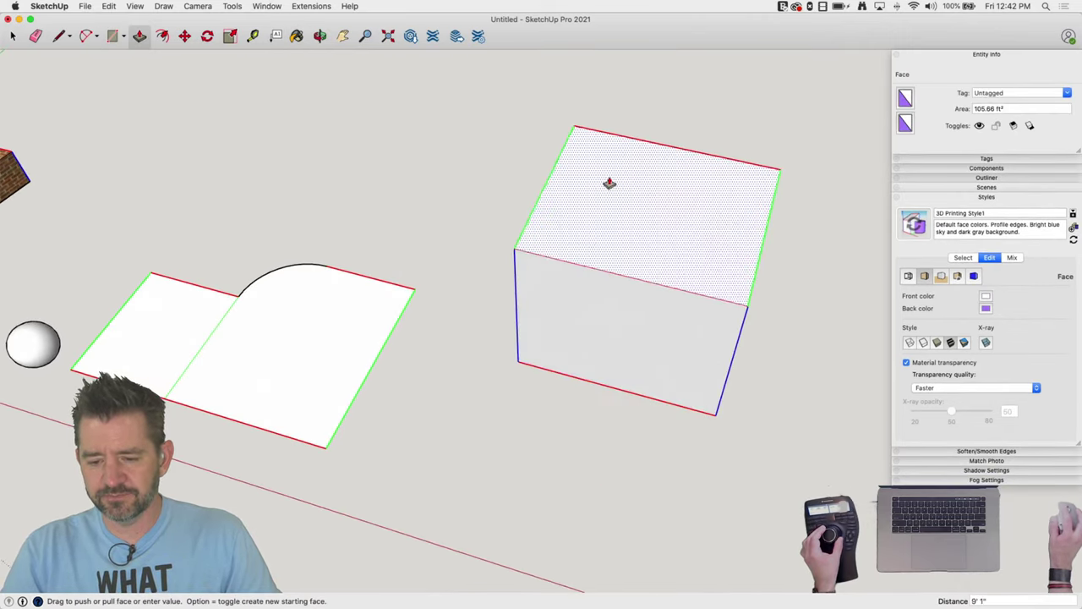
pyautogui.click(609, 181)
pyautogui.press('space')
pyautogui.rightClick(649, 261)
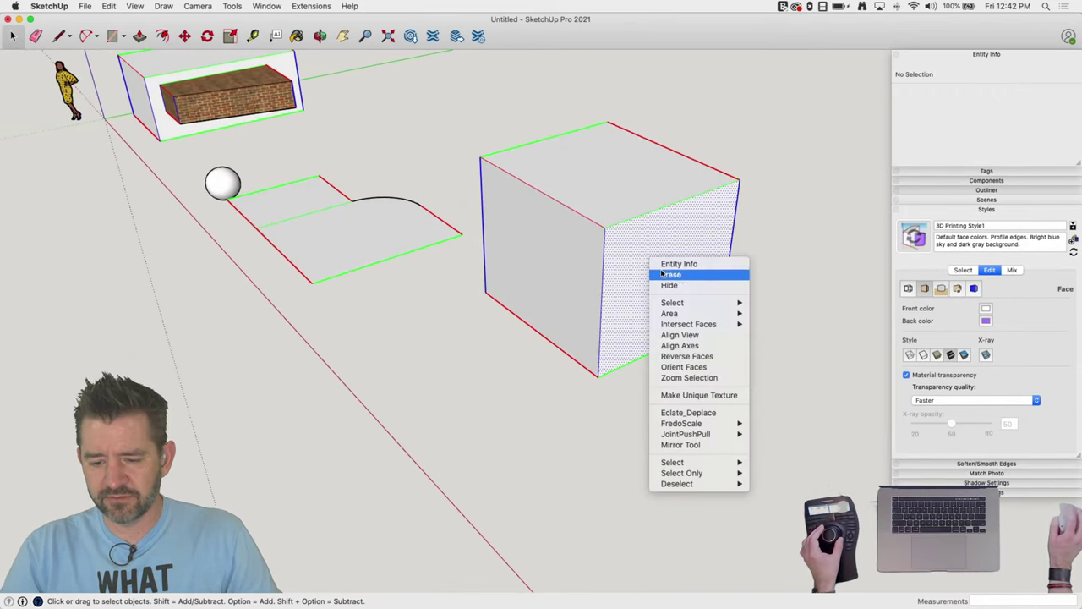
pyautogui.click(713, 355)
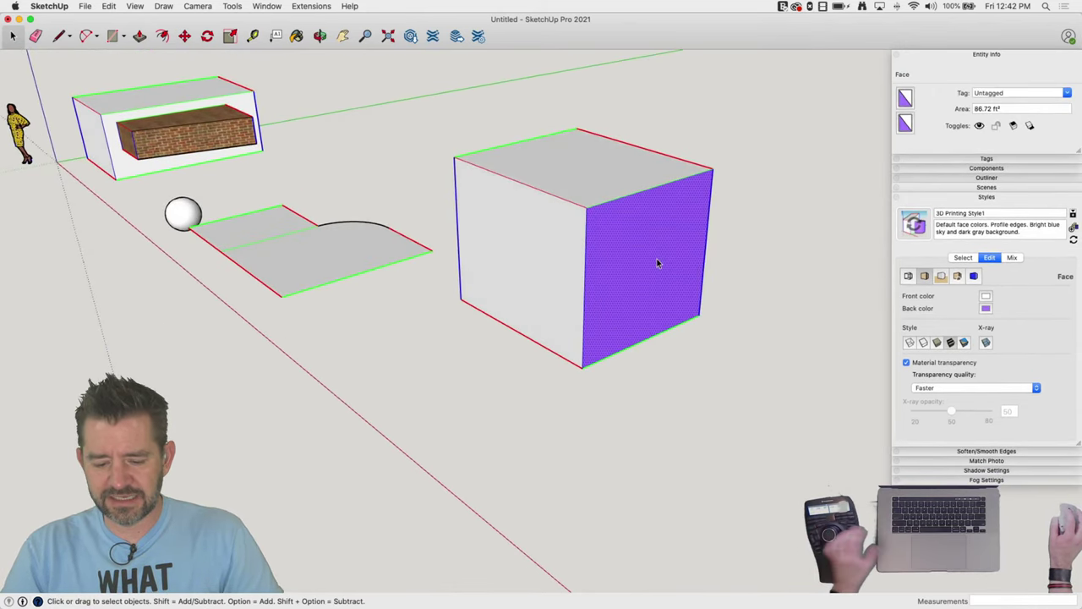
# Pull a rectangle on the purple face out into a long box; show Default Styles
pyautogui.press('r')
pyautogui.click(624, 233)
pyautogui.click(698, 317)
pyautogui.press('p')
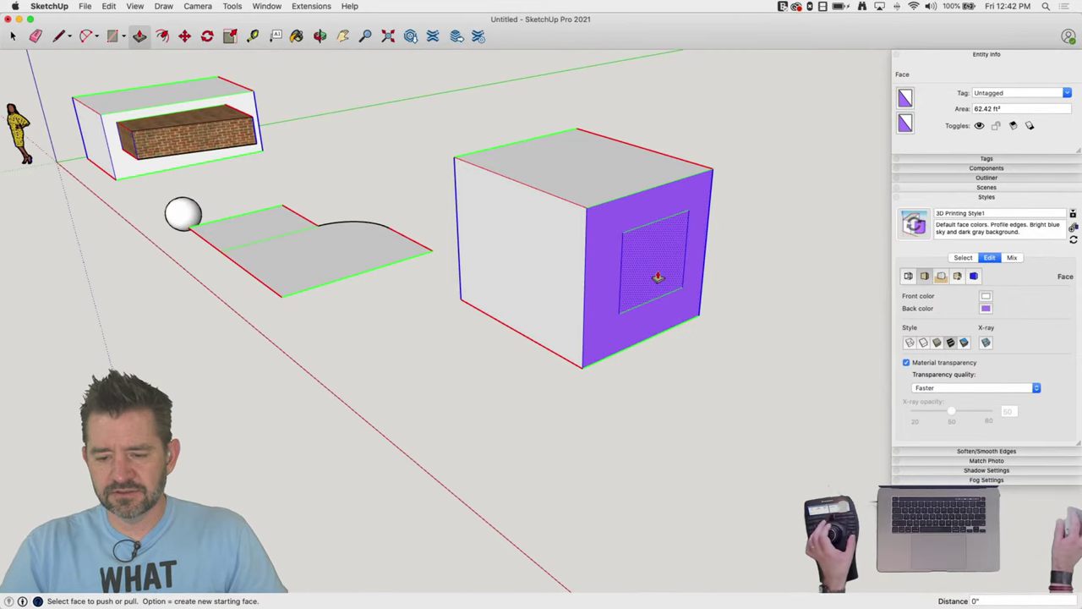
pyautogui.click(657, 274)
pyautogui.click(778, 327)
pyautogui.press('space')
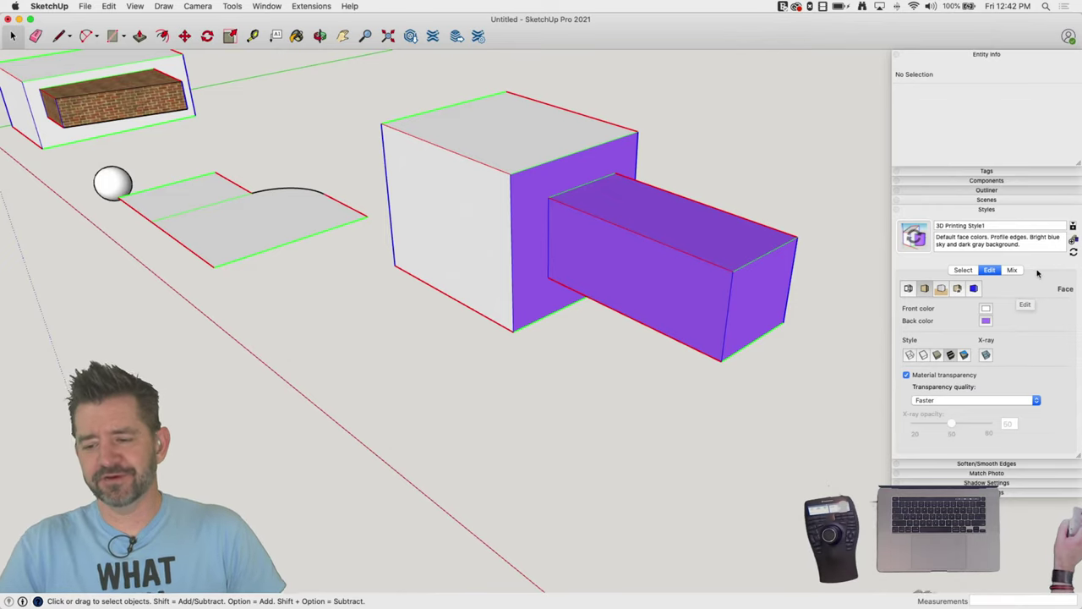
pyautogui.click(964, 271)
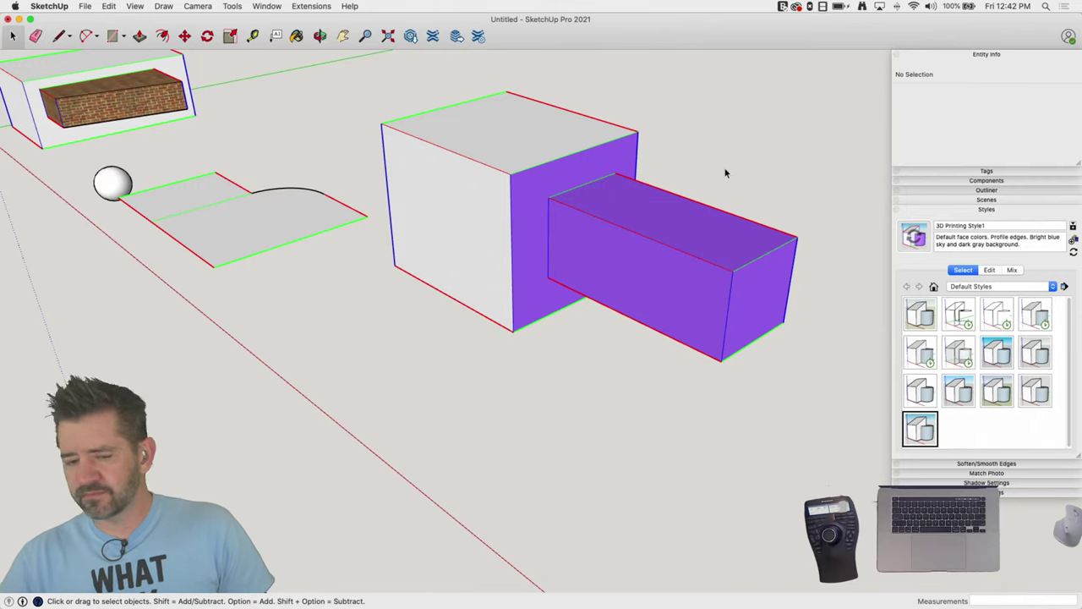
# Window-select every object in the scene and delete it all
pyautogui.scroll(-5, 725, 172)
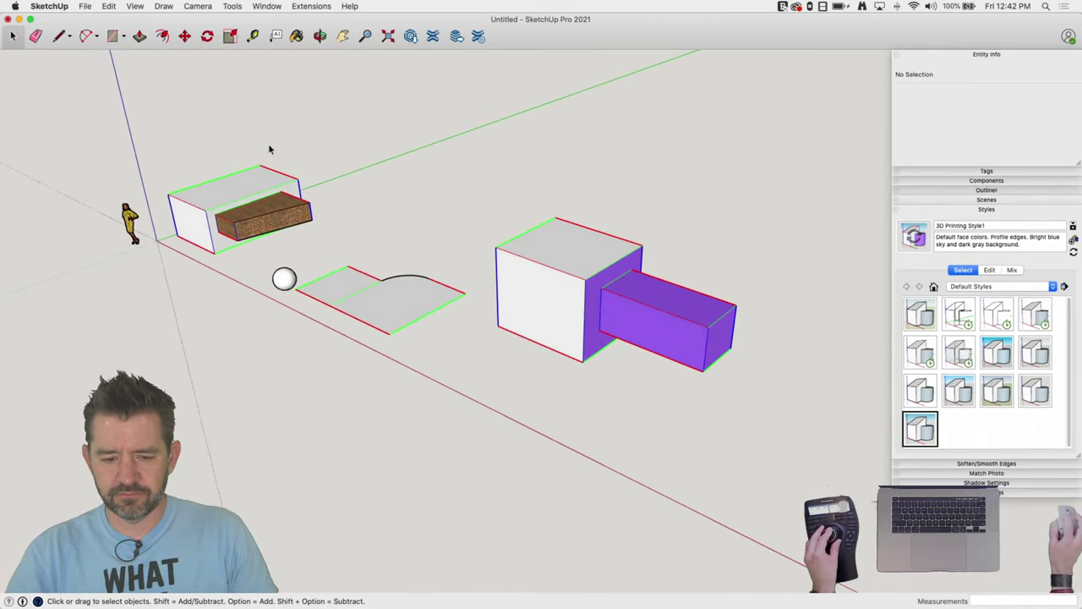
pyautogui.moveTo(166, 137); pyautogui.dragTo(776, 460)
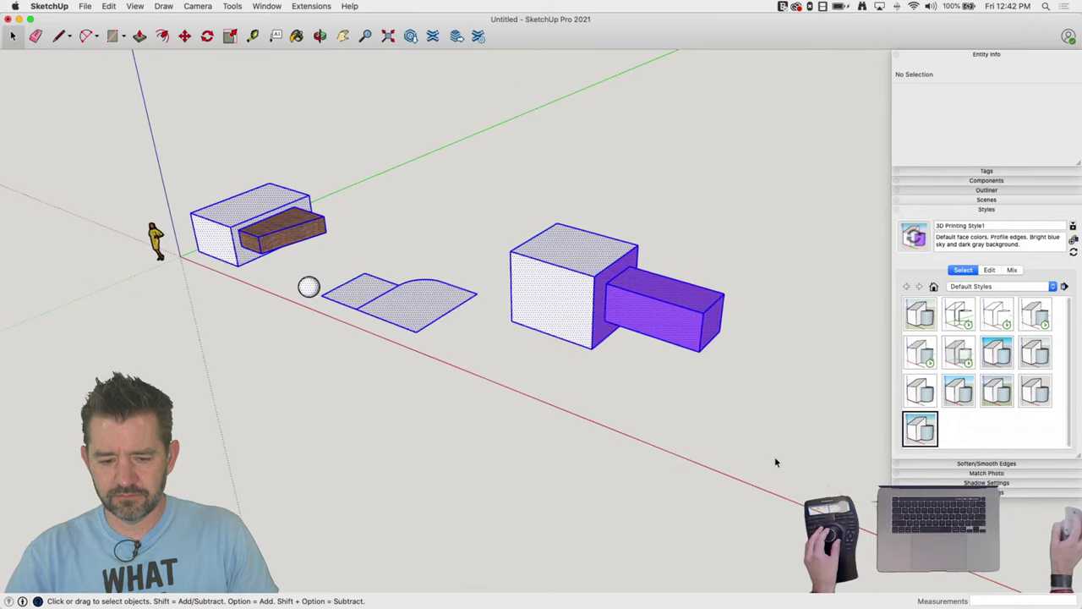
pyautogui.press('Delete')
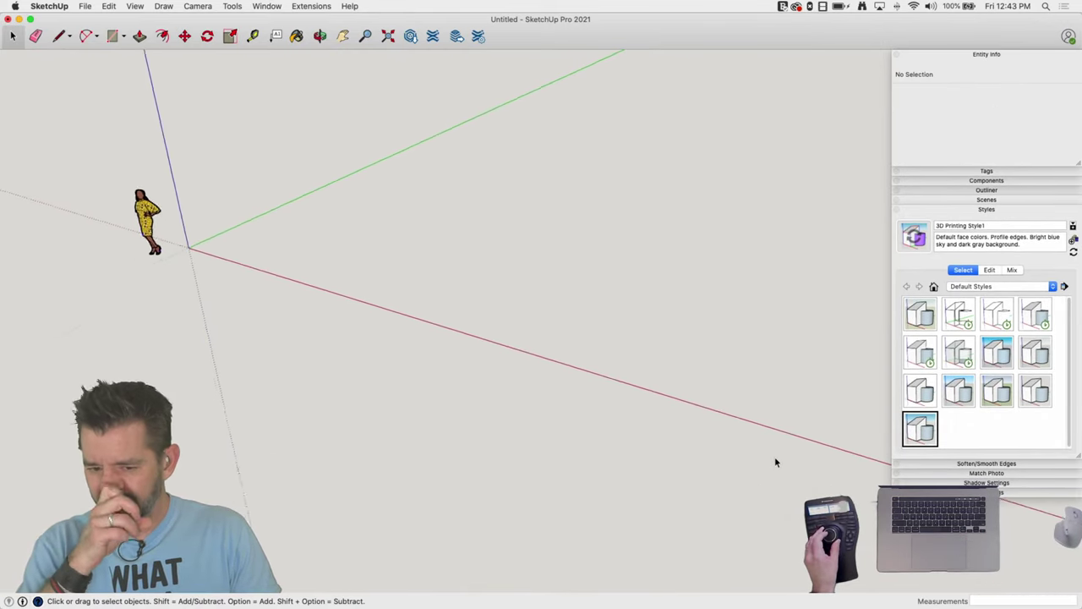
pyautogui.scroll(3, 775, 462)
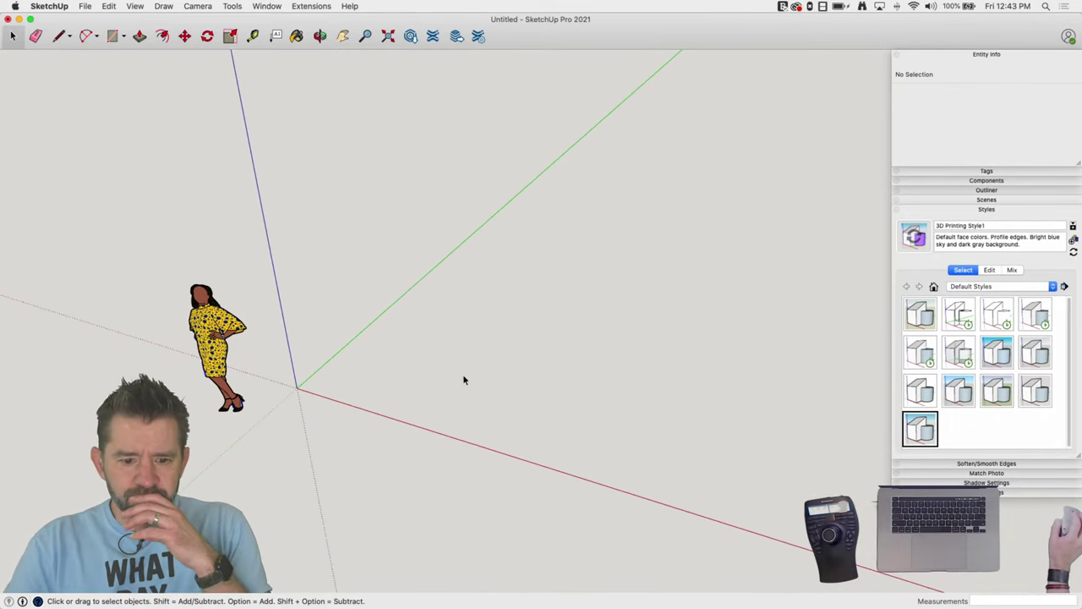
# Draw a new rectangle, push/pull it into a flat box, and orbit to inspect it
pyautogui.press('r')
pyautogui.click(365, 374)
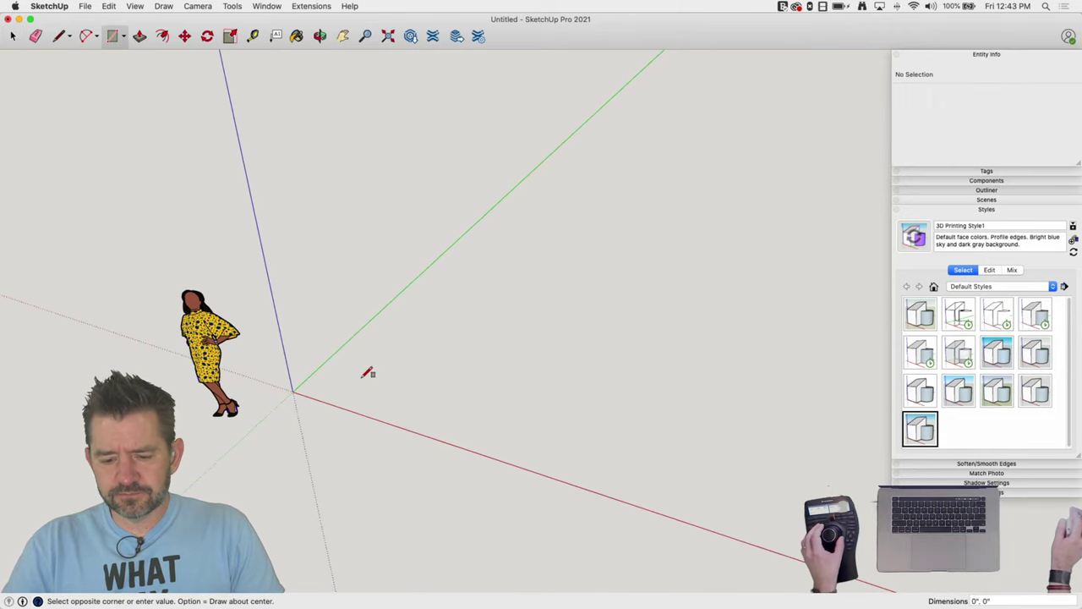
pyautogui.click(539, 353)
pyautogui.press('p')
pyautogui.moveTo(454, 377); pyautogui.dragTo(447, 352)
pyautogui.press('space')
pyautogui.scroll(3, 495, 359)
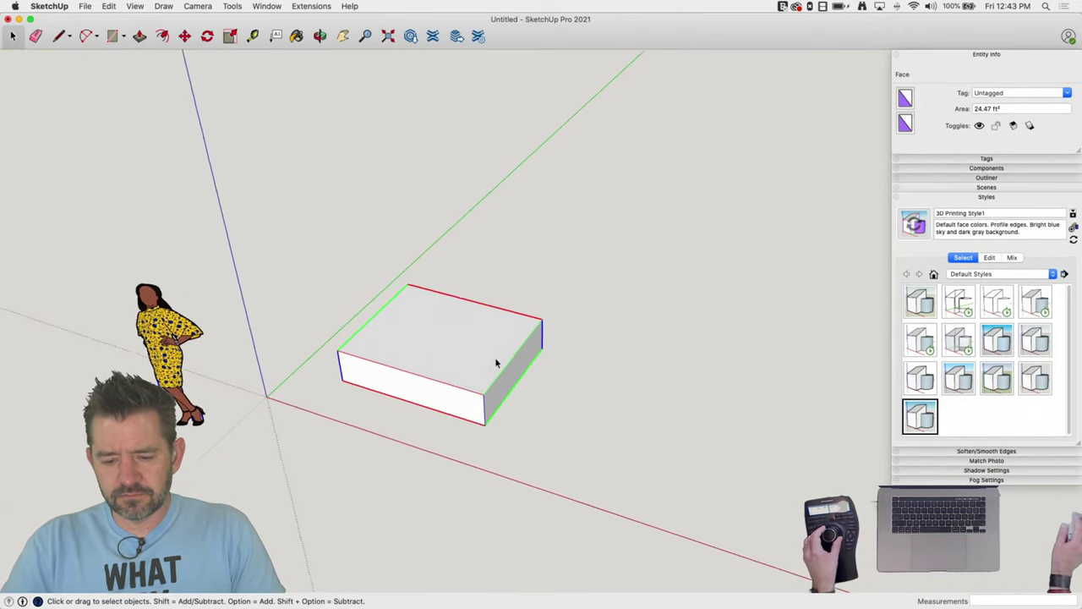
pyautogui.scroll(2, 593, 377)
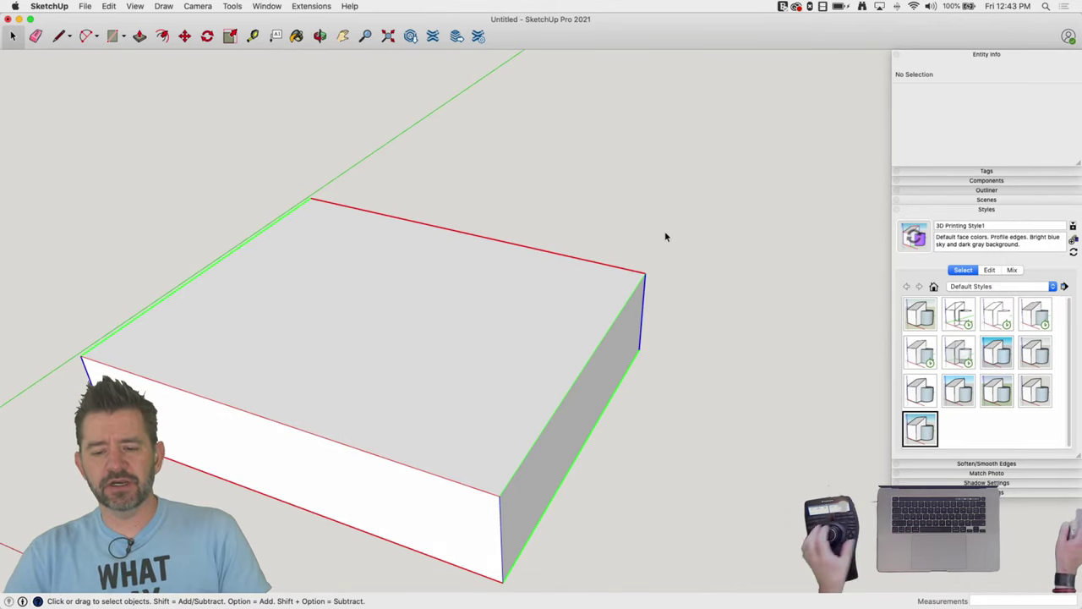
pyautogui.moveTo(446, 334); pyautogui.dragTo(362, 281, button='middle')
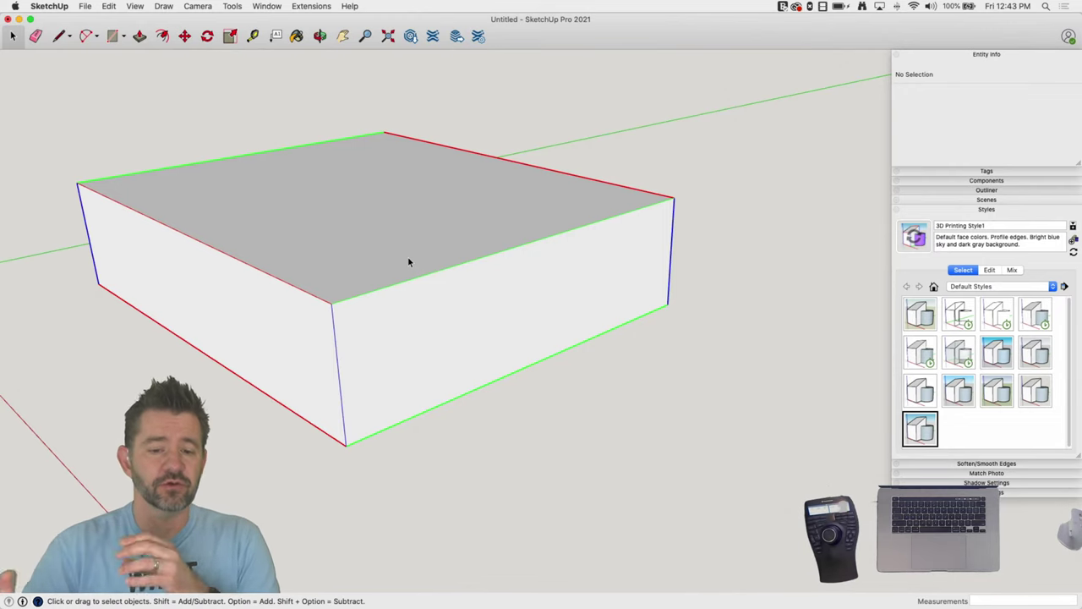
# Select the whole box and start FredoCorner's Round tool from the Fredo6 Collection
pyautogui.tripleClick(309, 212)
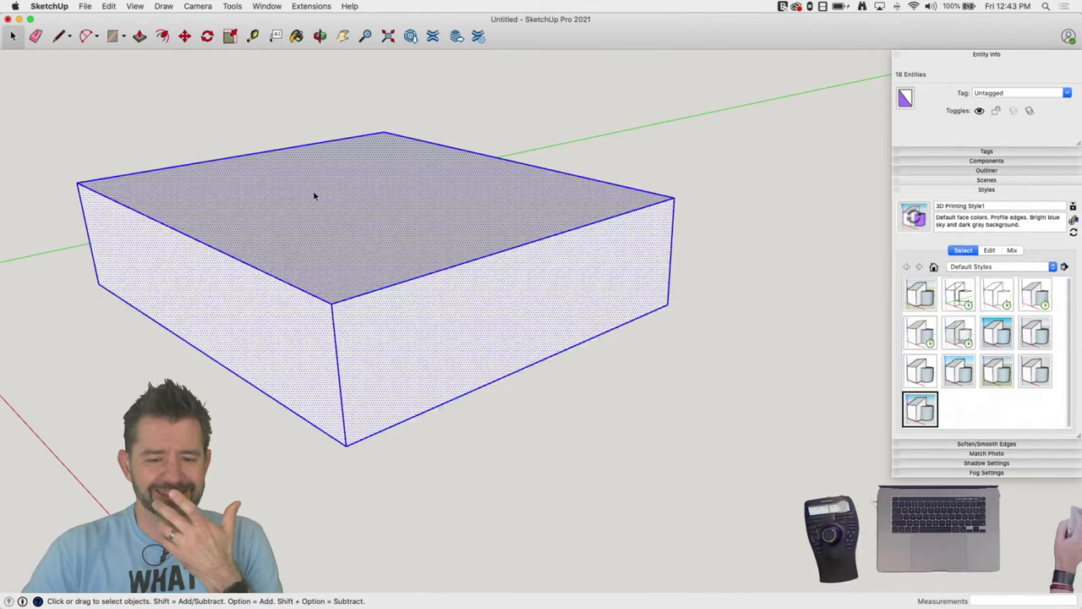
pyautogui.click(265, 6)
pyautogui.moveTo(294, 6)
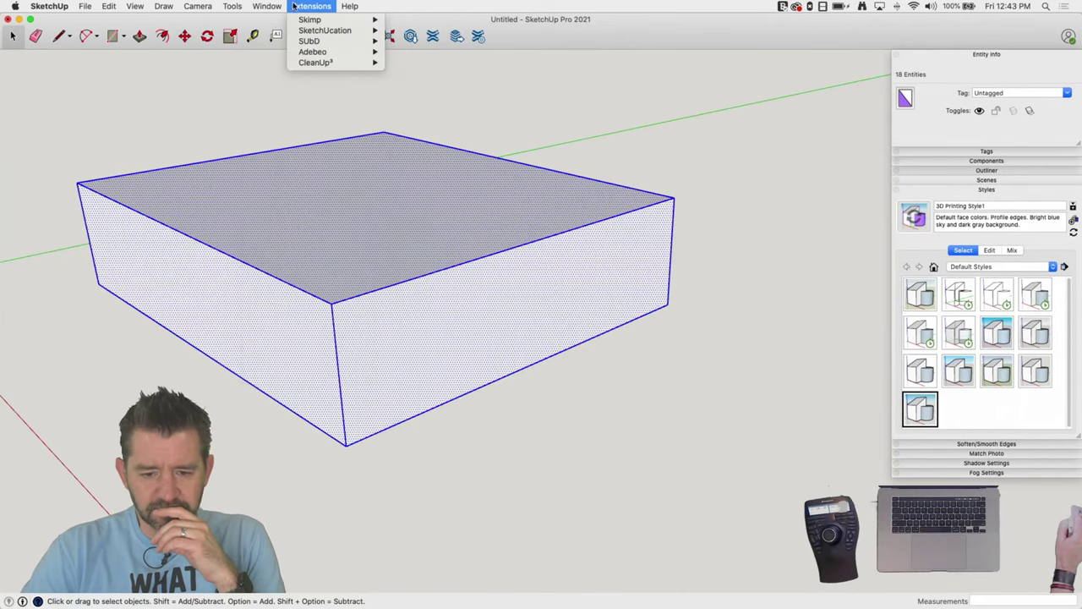
pyautogui.moveTo(234, 7)
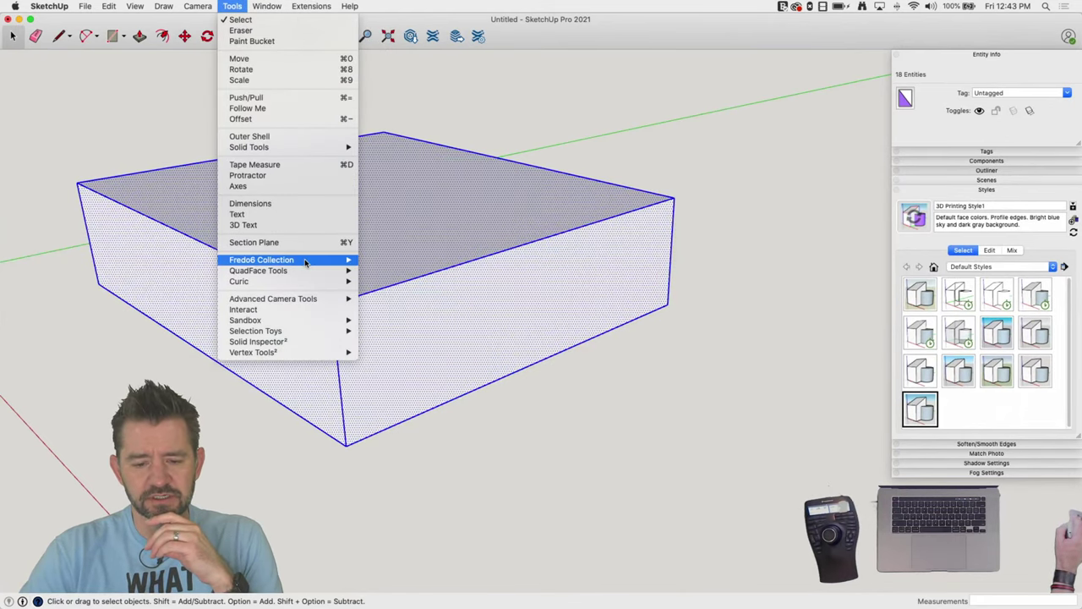
pyautogui.moveTo(308, 264)
pyautogui.moveTo(412, 271)
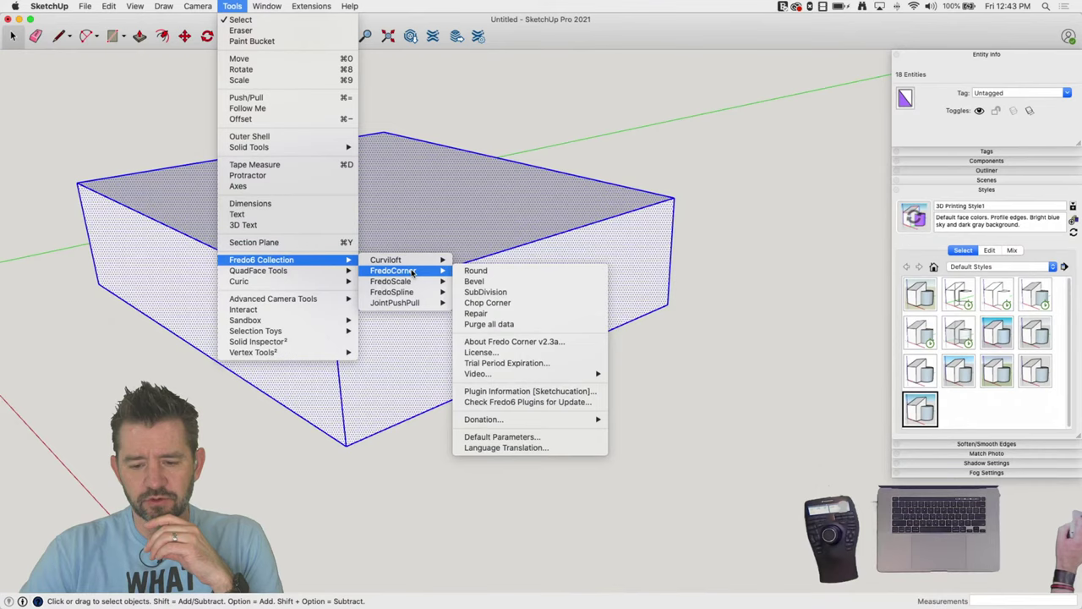
pyautogui.click(487, 277)
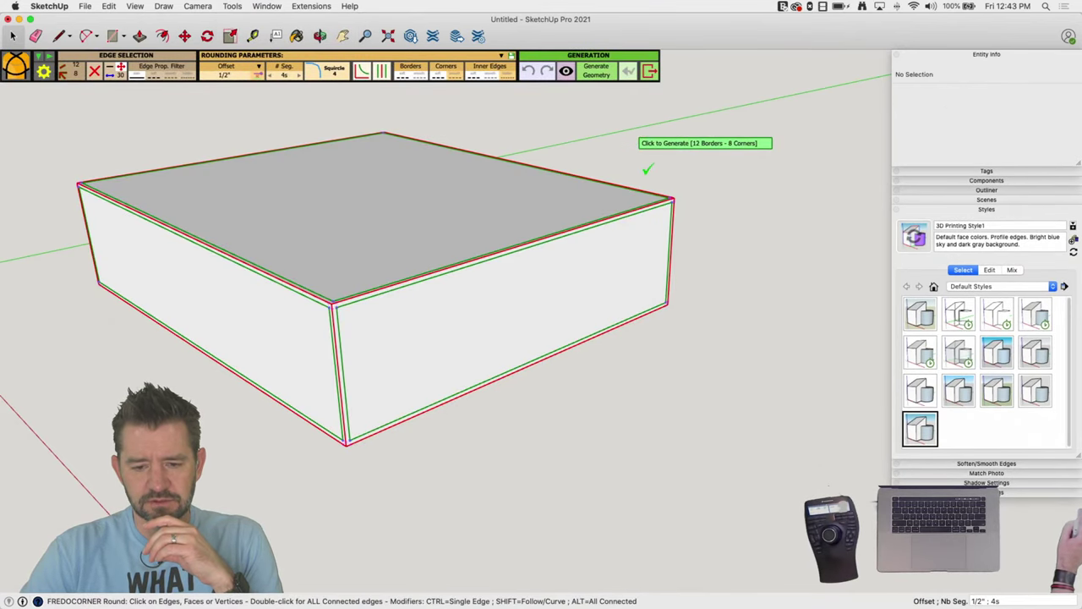
# Round all the box's edges and corners with a 2-inch offset
pyautogui.click(227, 76)
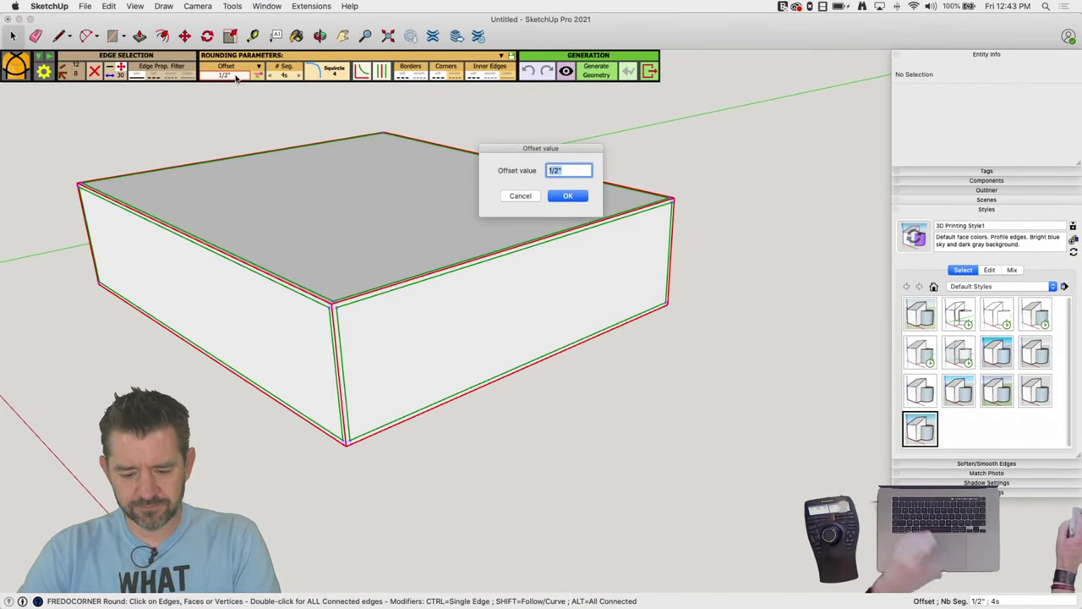
pyautogui.write('2')
pyautogui.press('Return')
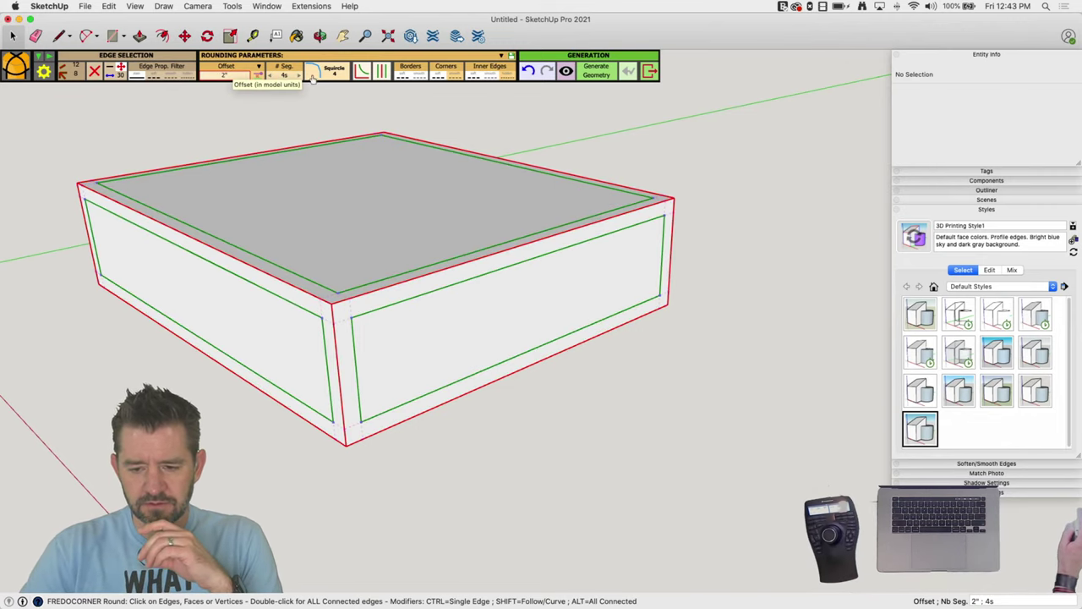
pyautogui.click(762, 145)
pyautogui.press('space')
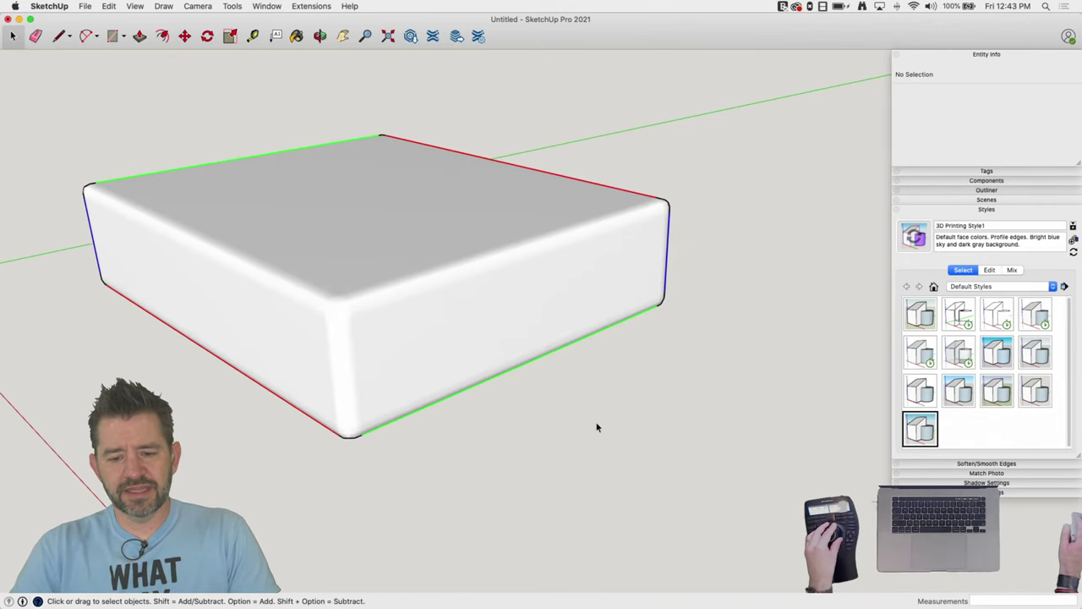
pyautogui.click(390, 284)
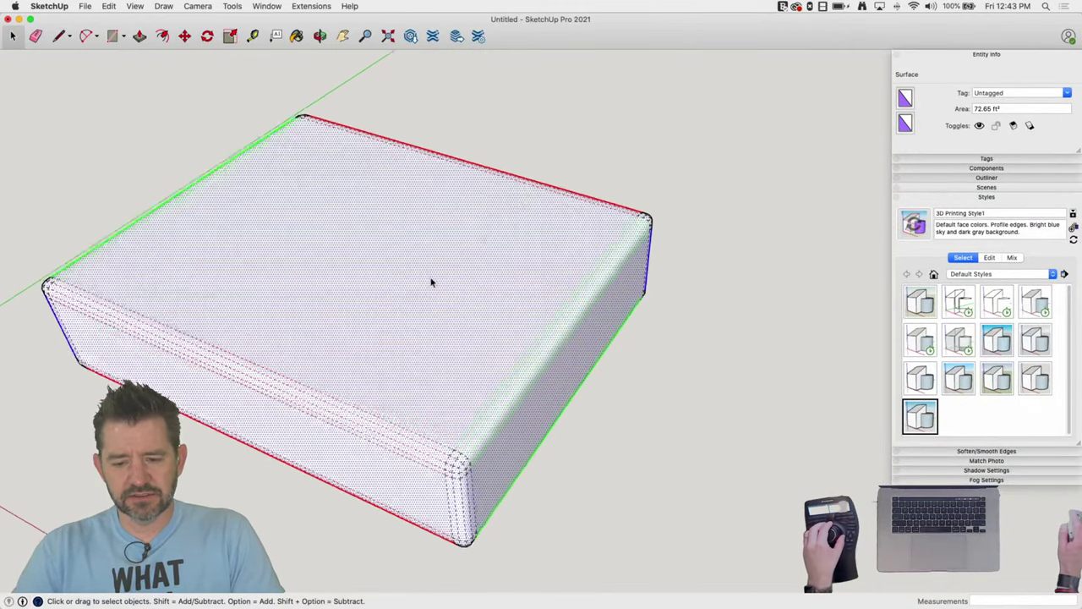
# Group the top face with its edges, open the group, and hide the box sides
pyautogui.doubleClick(343, 212)
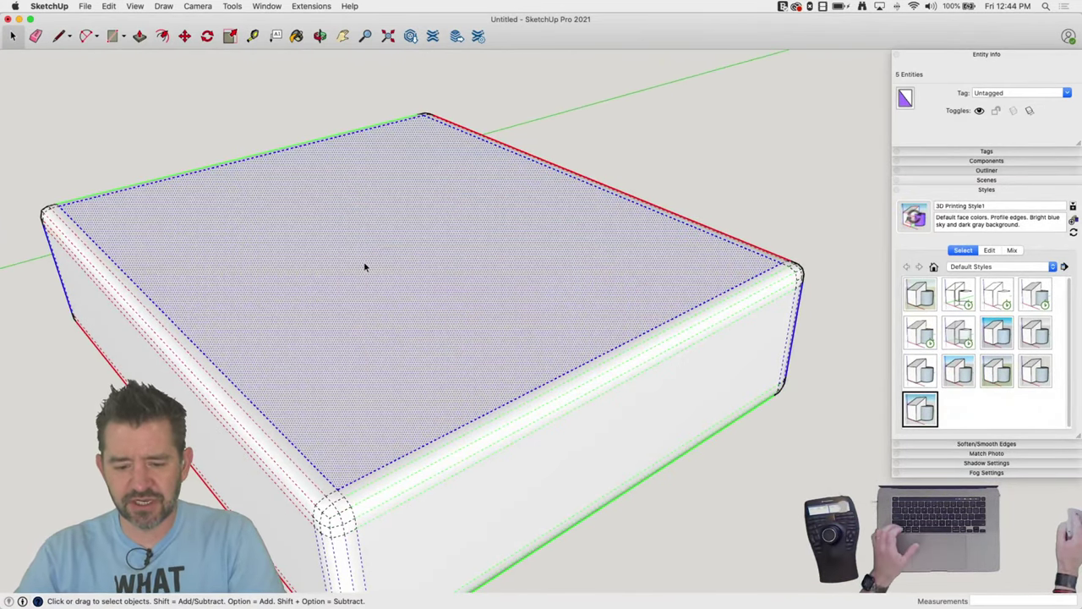
pyautogui.rightClick(365, 262)
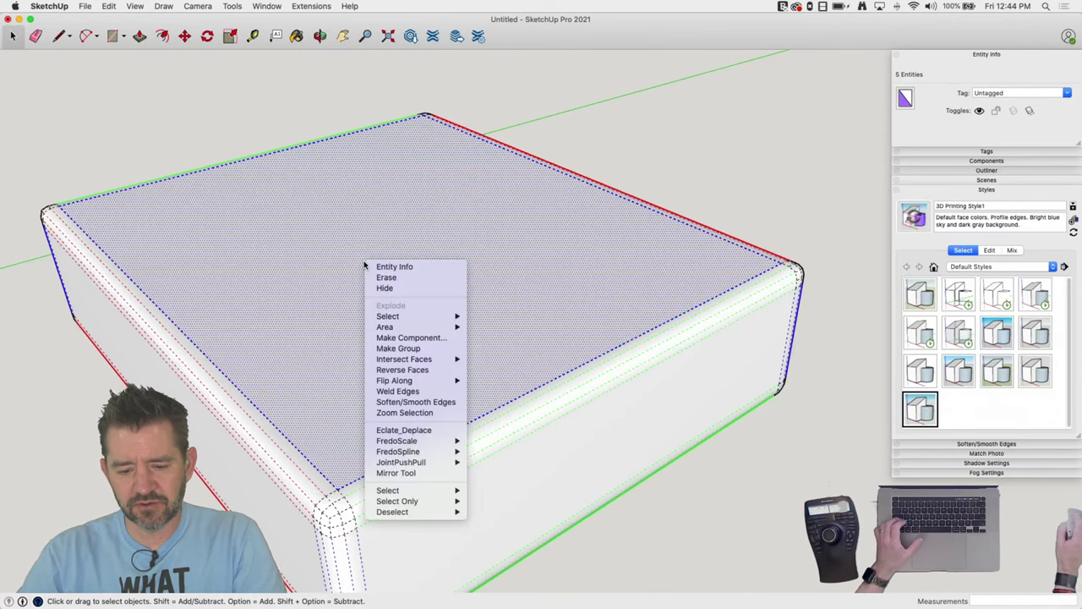
pyautogui.click(398, 348)
pyautogui.doubleClick(356, 231)
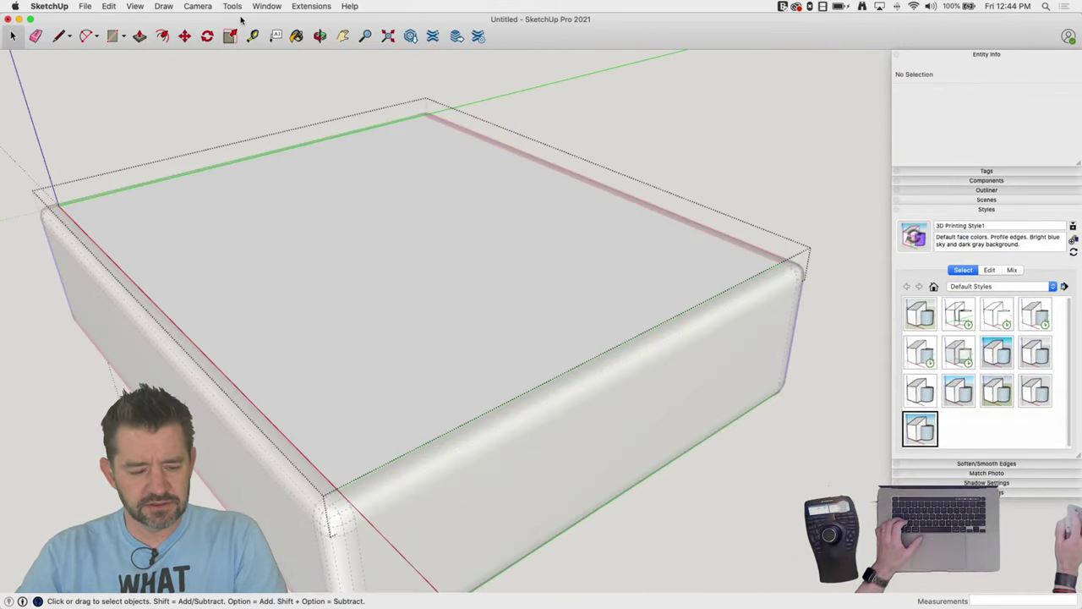
pyautogui.press('super+z')
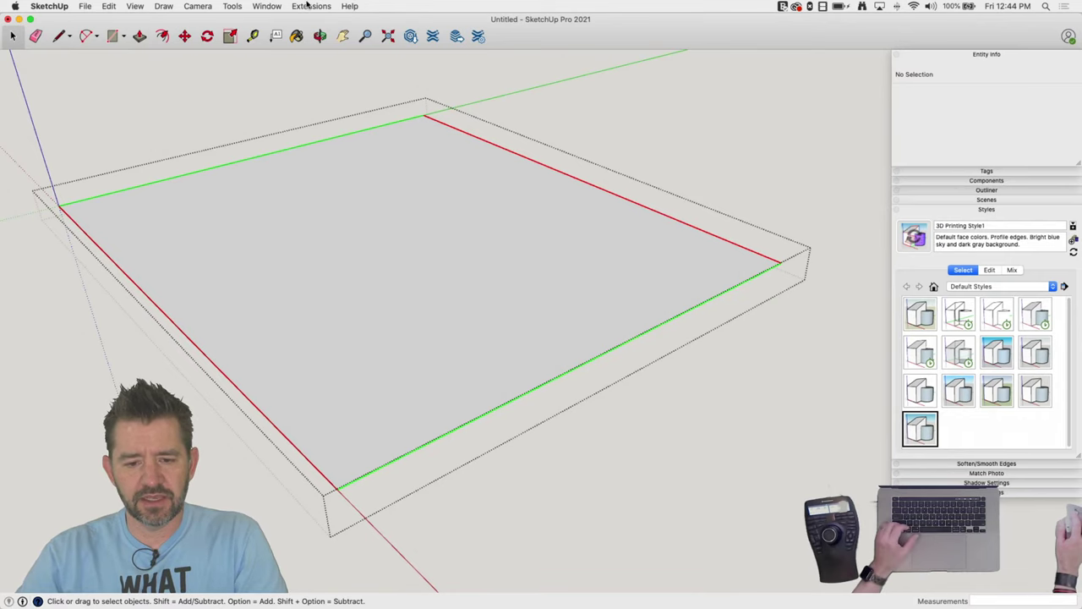
# Show the Sandbox tool palette and start a From Scratch grid
pyautogui.click(134, 6)
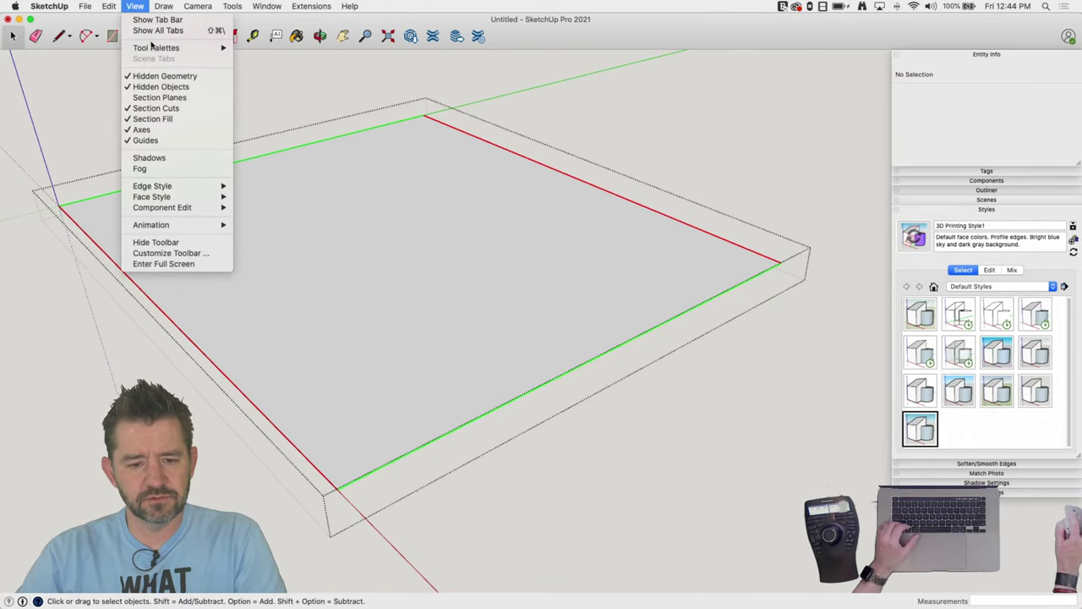
pyautogui.moveTo(161, 48)
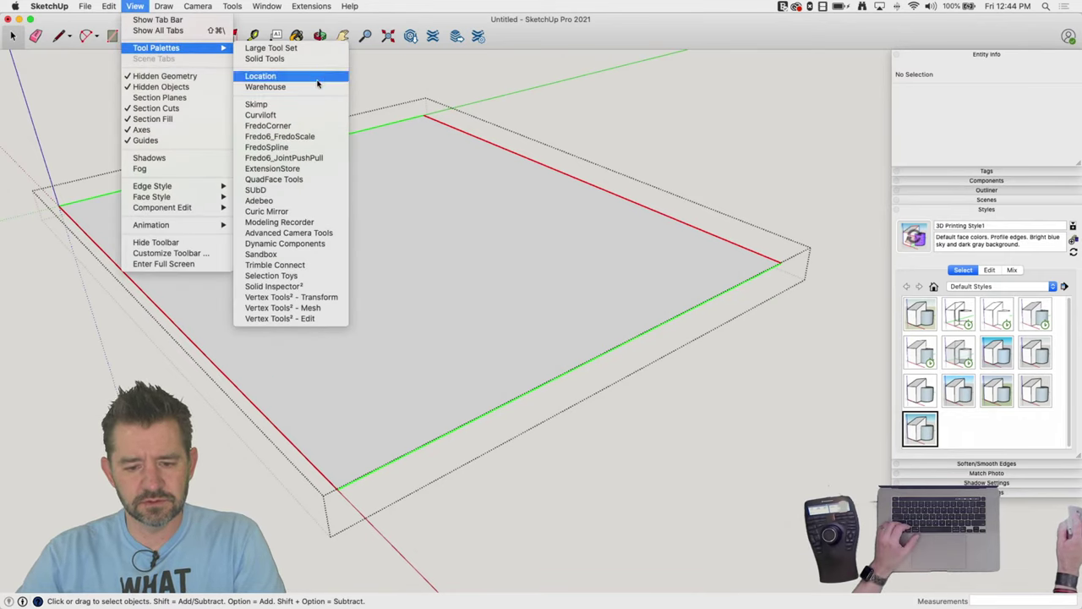
pyautogui.click(314, 254)
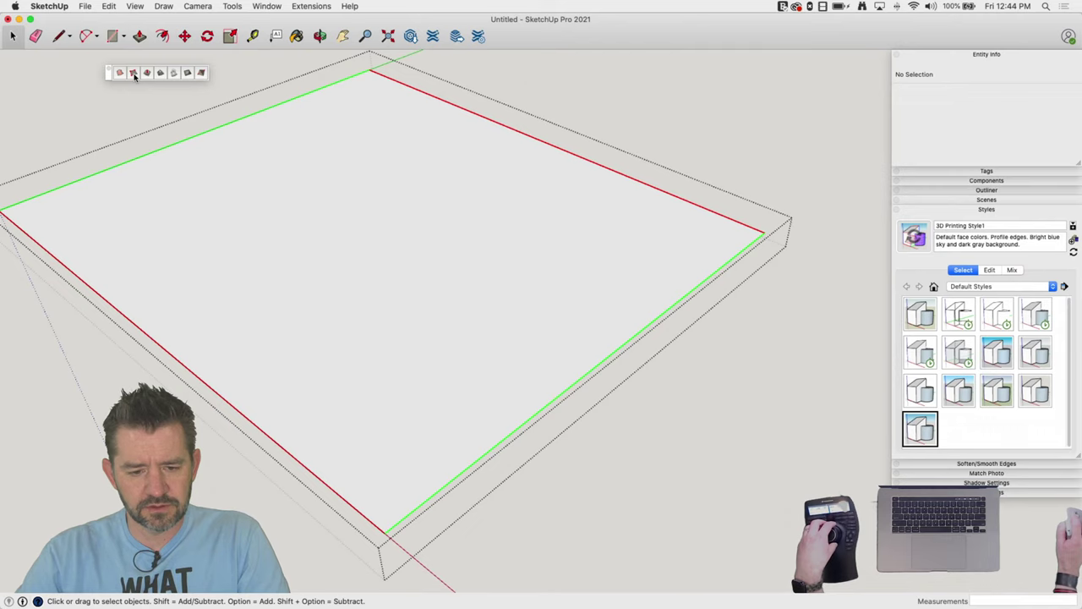
pyautogui.click(133, 74)
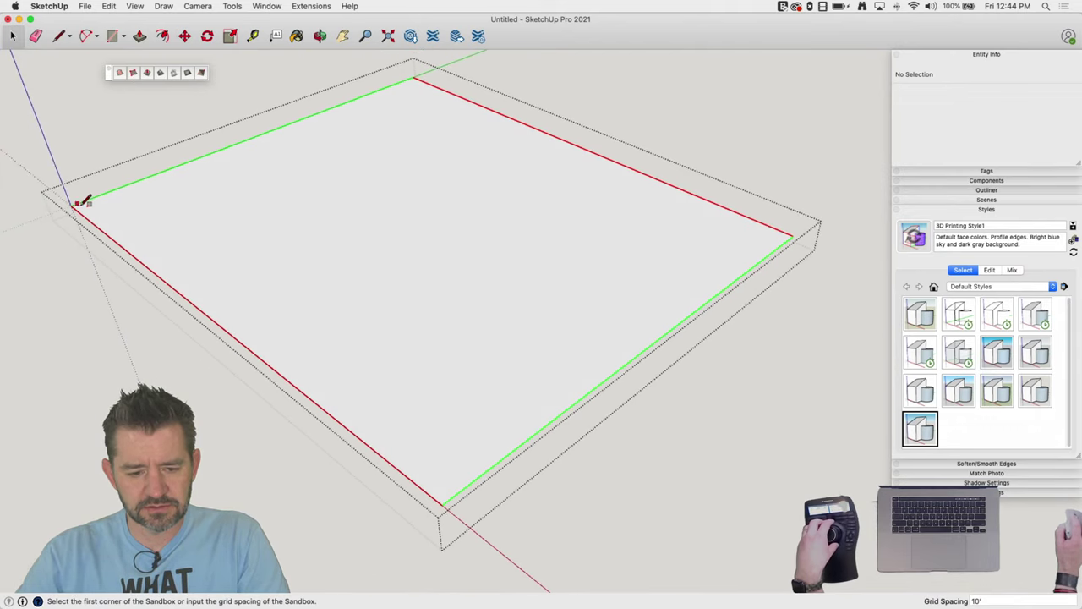
pyautogui.click(72, 204)
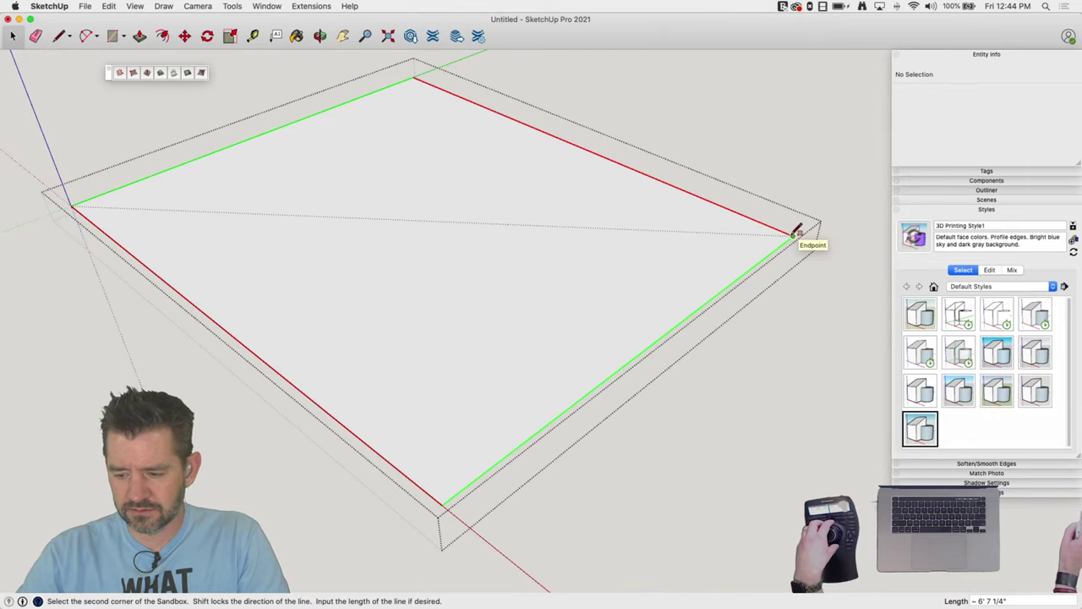
pyautogui.press('Escape')
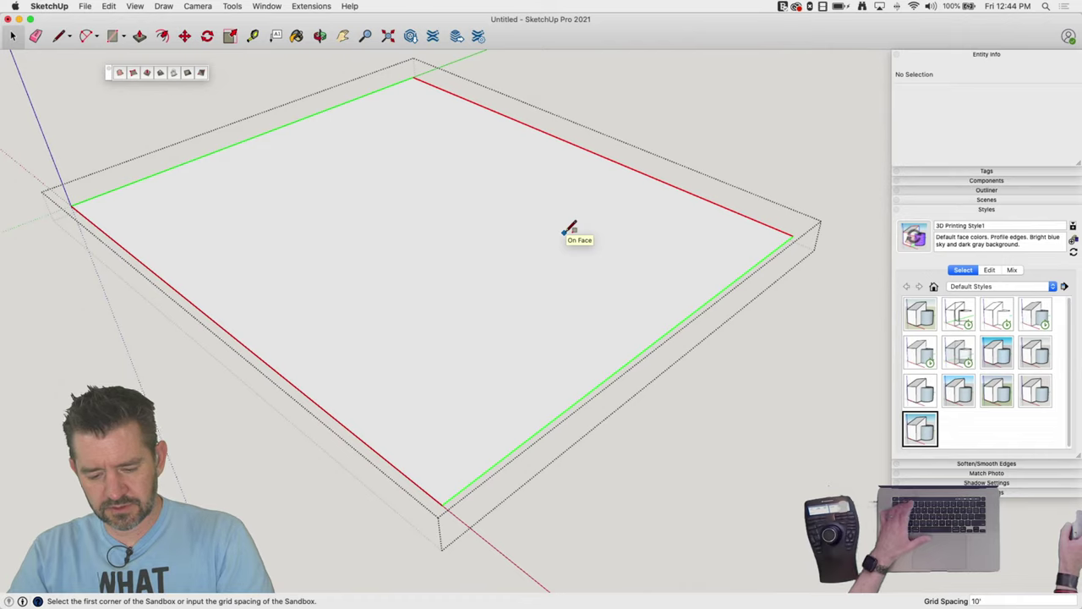
# Set 5' grid spacing and place the grid by three corners of the face
pyautogui.write('5')
pyautogui.press('Return')
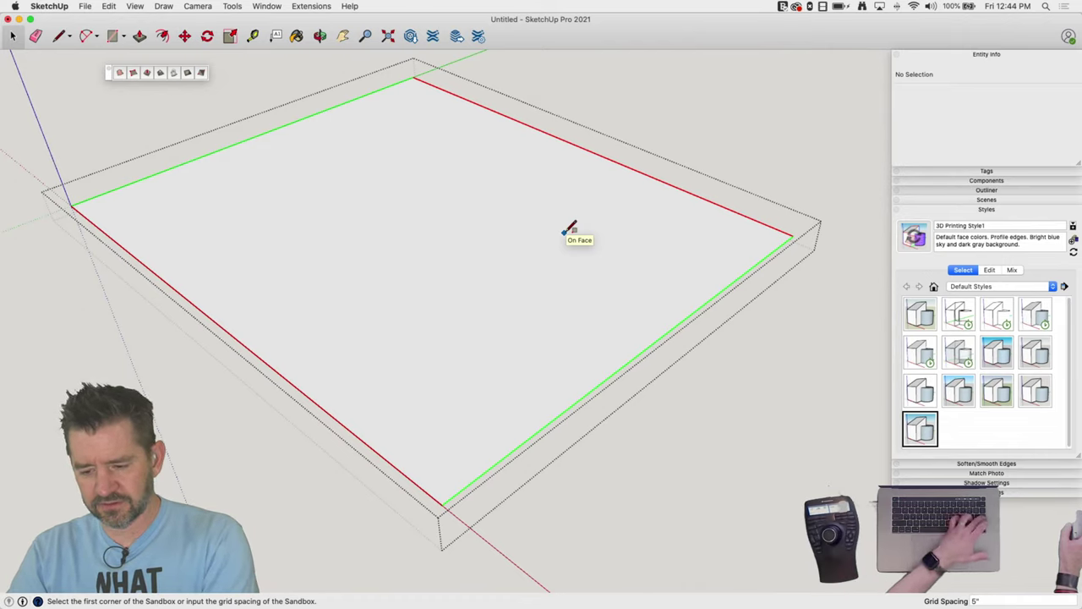
pyautogui.click(72, 203)
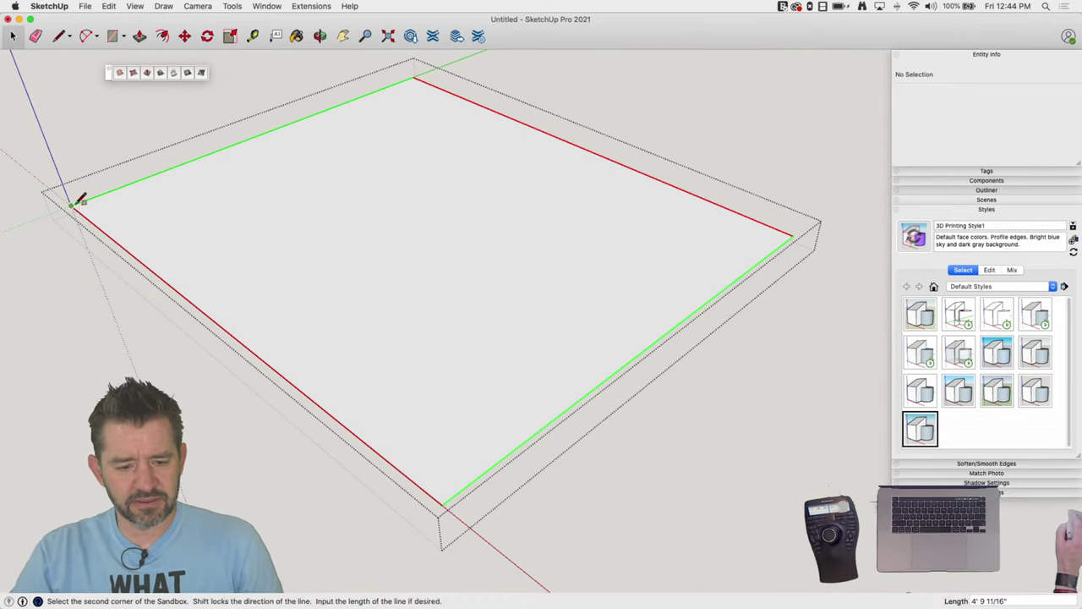
pyautogui.click(415, 79)
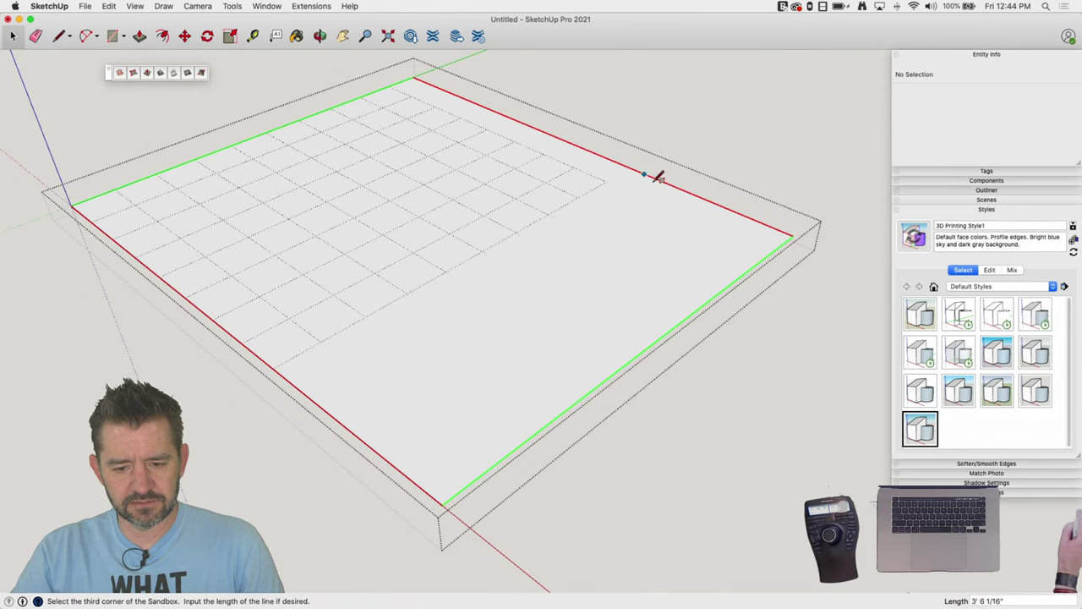
pyautogui.click(807, 229)
pyautogui.press('space')
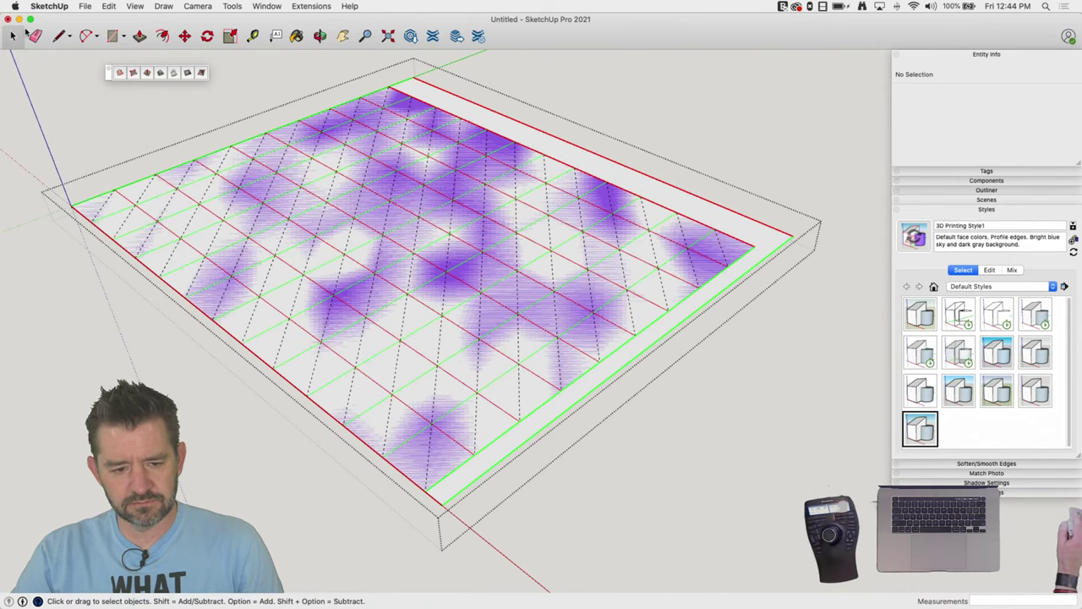
# Scale the sandbox grid along green and red until it fills the top face
pyautogui.click(602, 290)
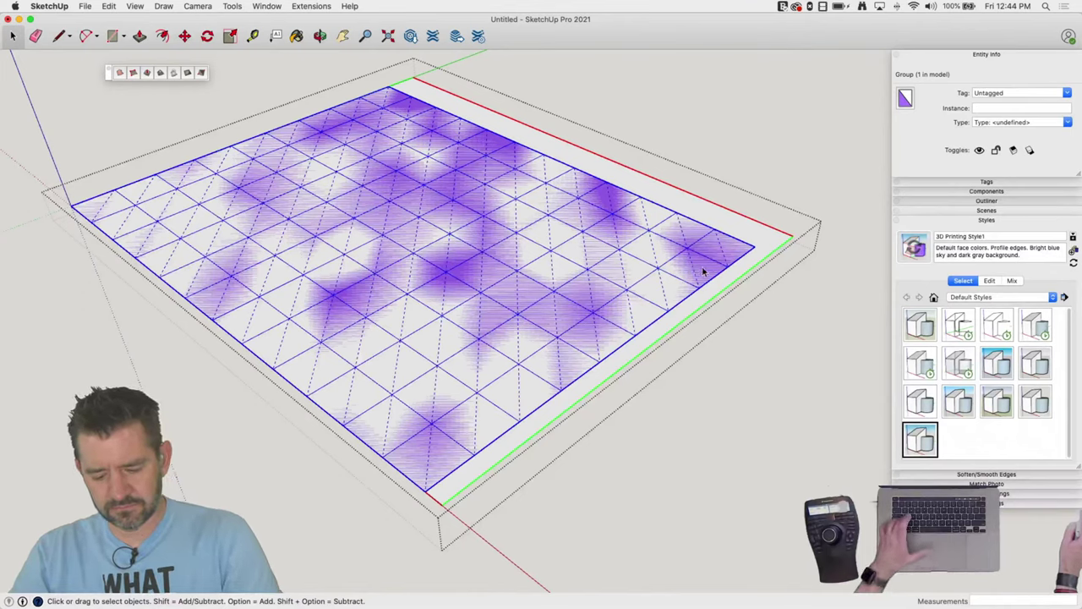
pyautogui.press('s')
pyautogui.moveTo(618, 349); pyautogui.dragTo(496, 466)
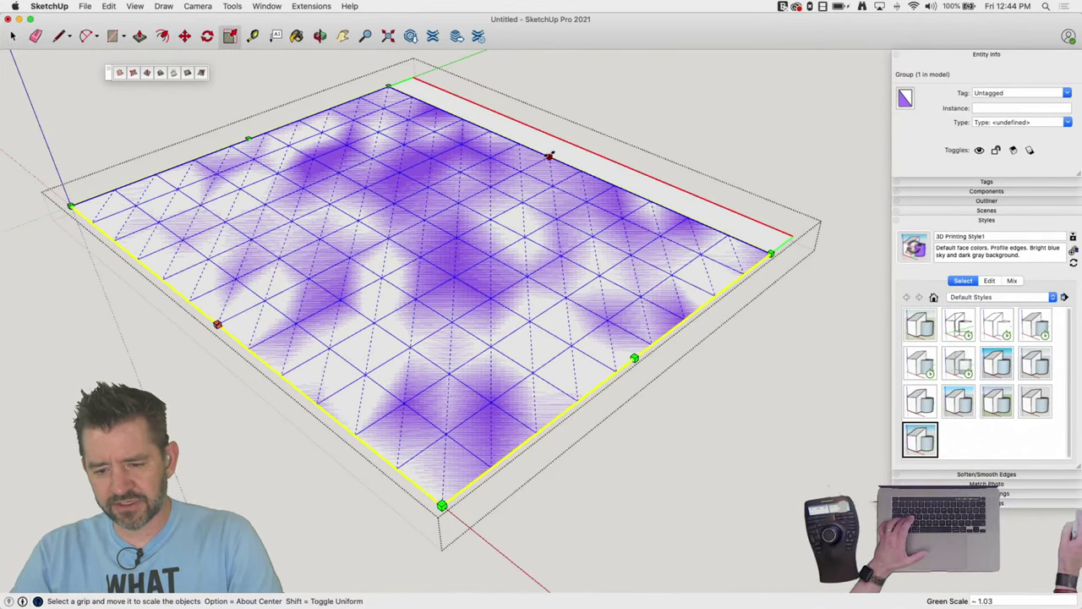
pyautogui.moveTo(550, 155); pyautogui.dragTo(574, 145)
pyautogui.press('space')
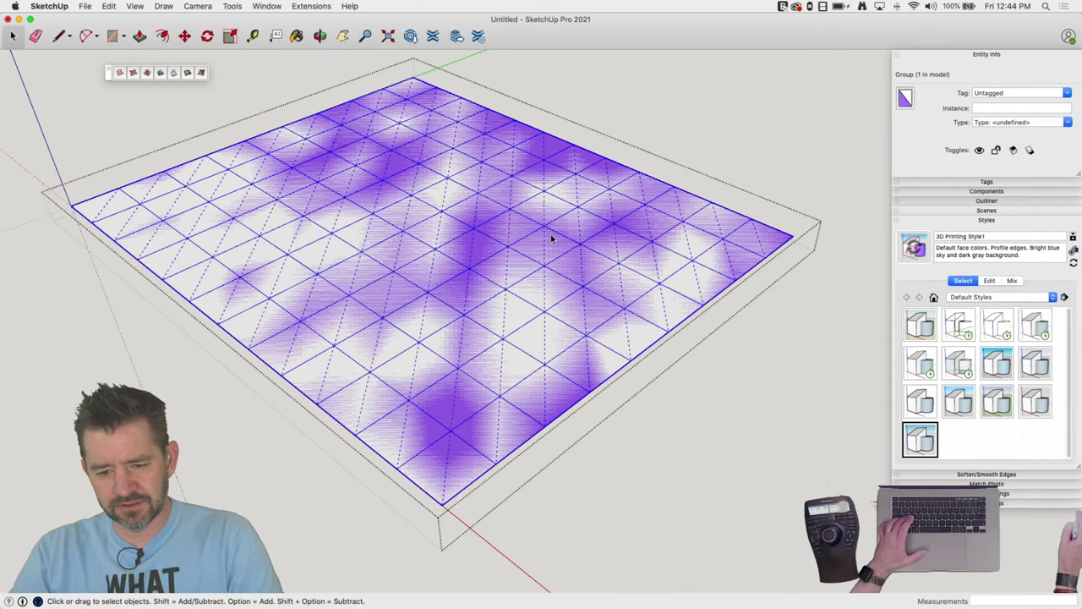
# Inside the grid group, use Orient Faces so all grid faces point upward
pyautogui.rightClick(551, 233)
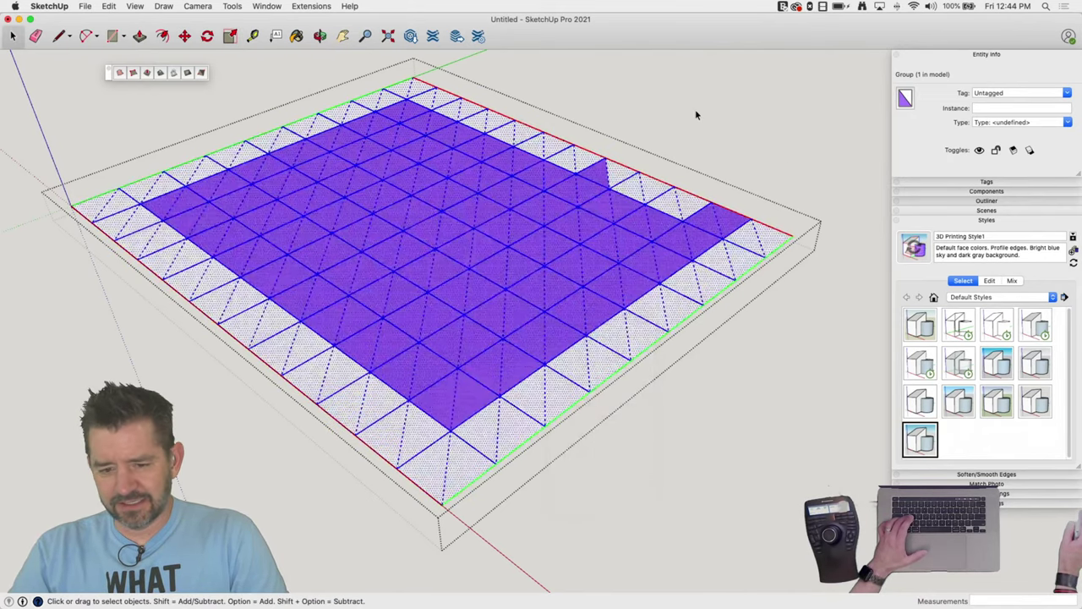
pyautogui.doubleClick(370, 237)
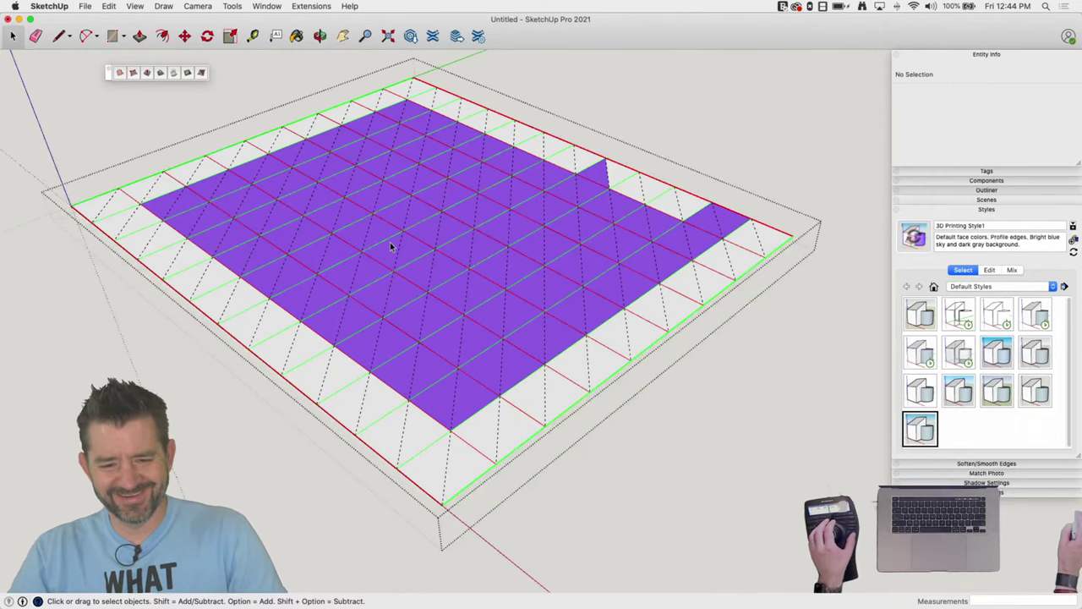
pyautogui.tripleClick(391, 242)
pyautogui.click(270, 326)
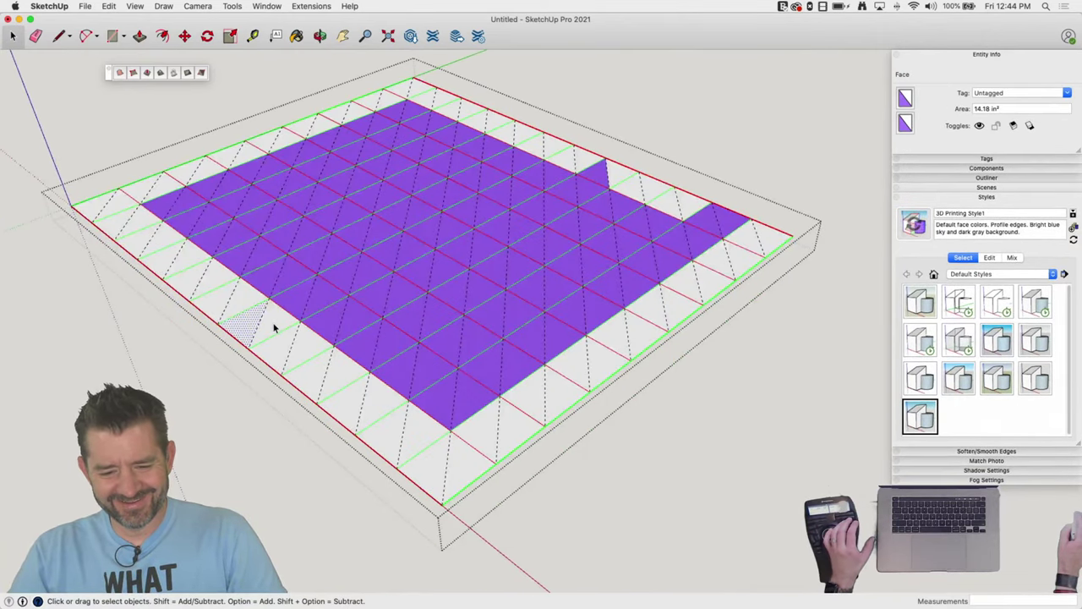
pyautogui.rightClick(243, 332)
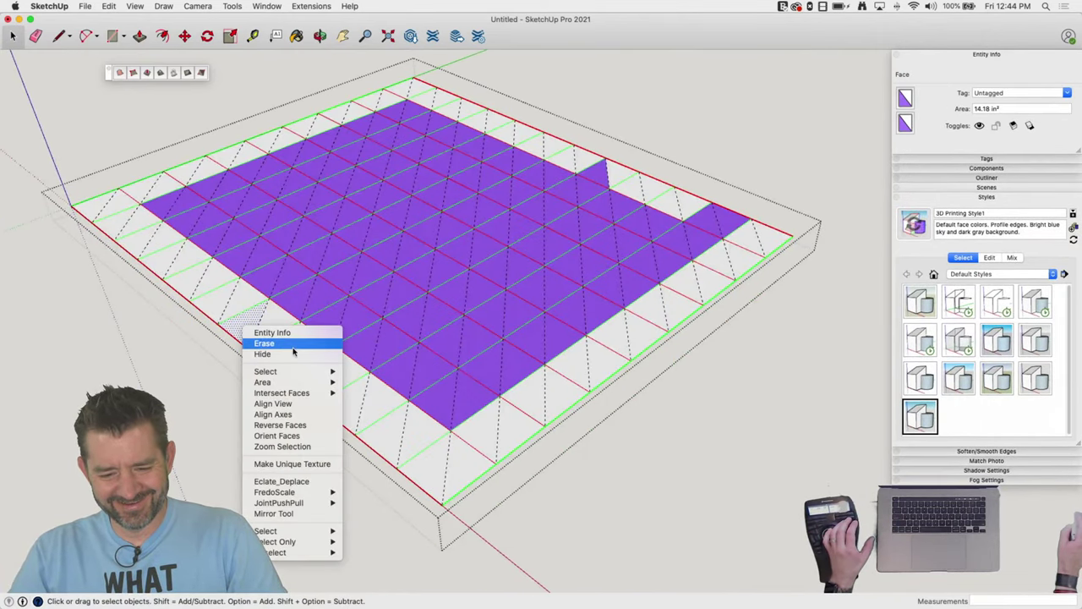
pyautogui.click(296, 438)
pyautogui.click(135, 119)
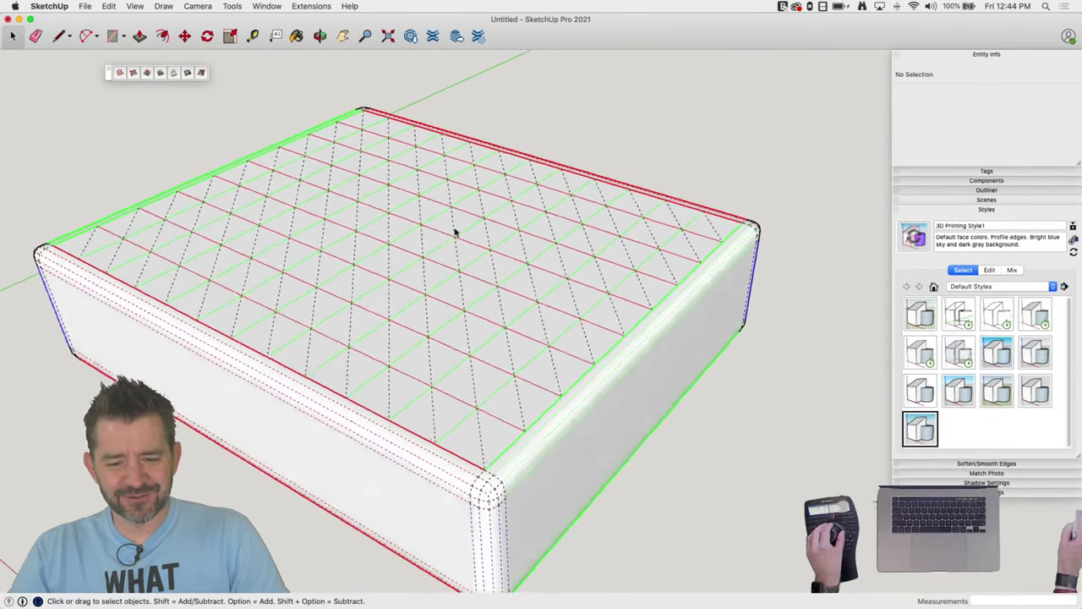
# Open the box group, dismiss the From Contours warnings, and pick the Smoove tool
pyautogui.click(464, 242)
pyautogui.doubleClick(464, 242)
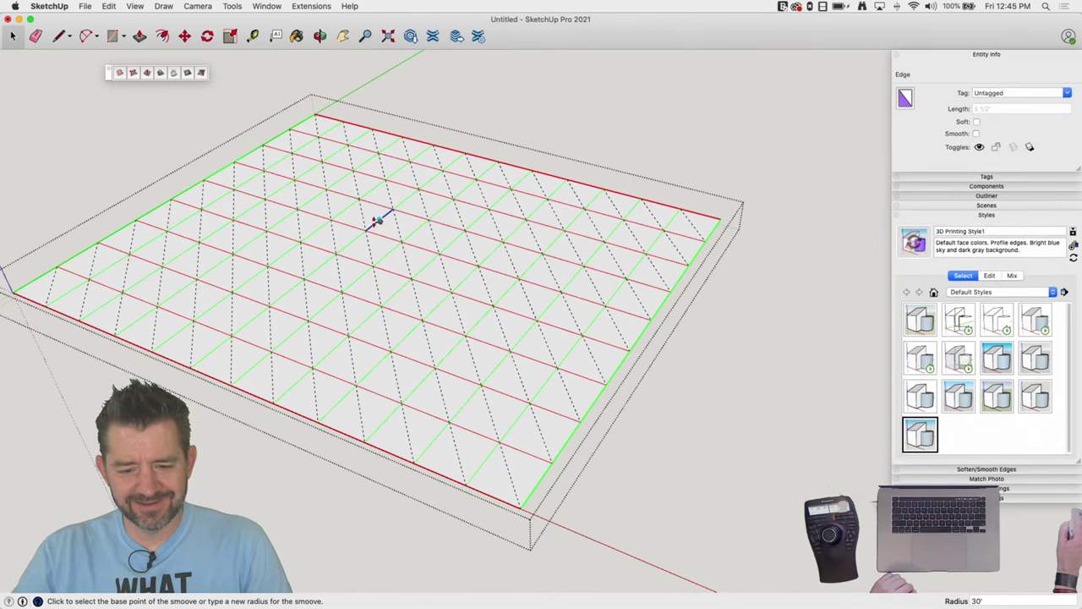
pyautogui.click(122, 74)
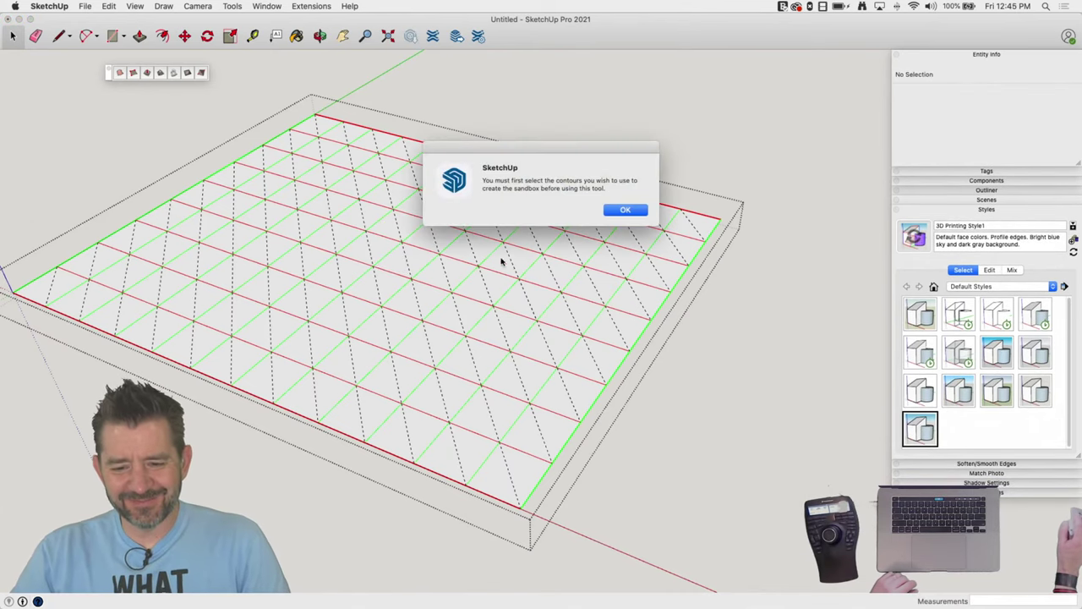
pyautogui.click(631, 212)
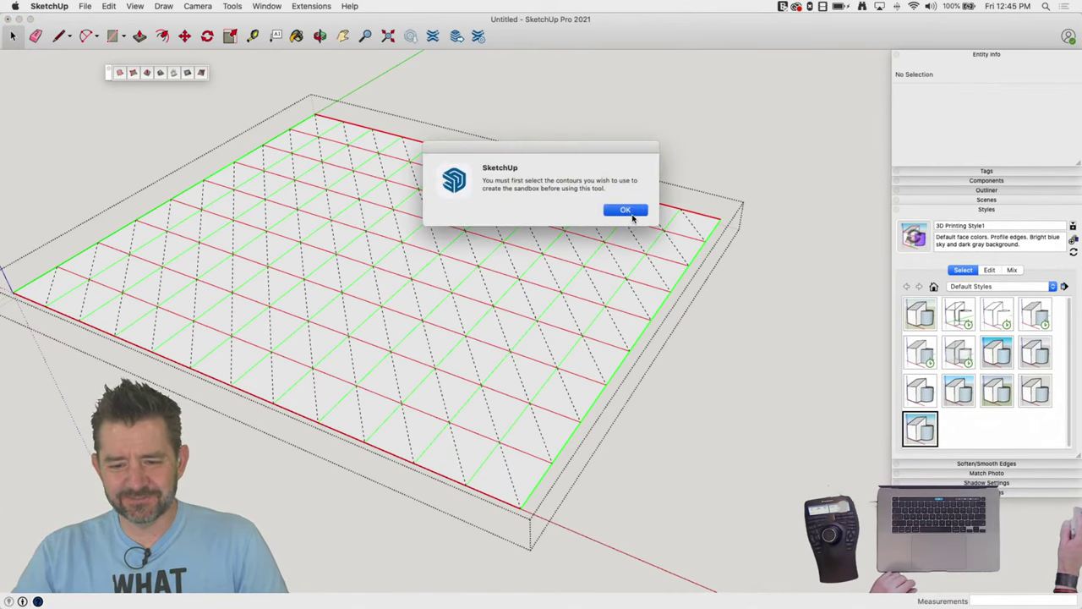
pyautogui.click(512, 256)
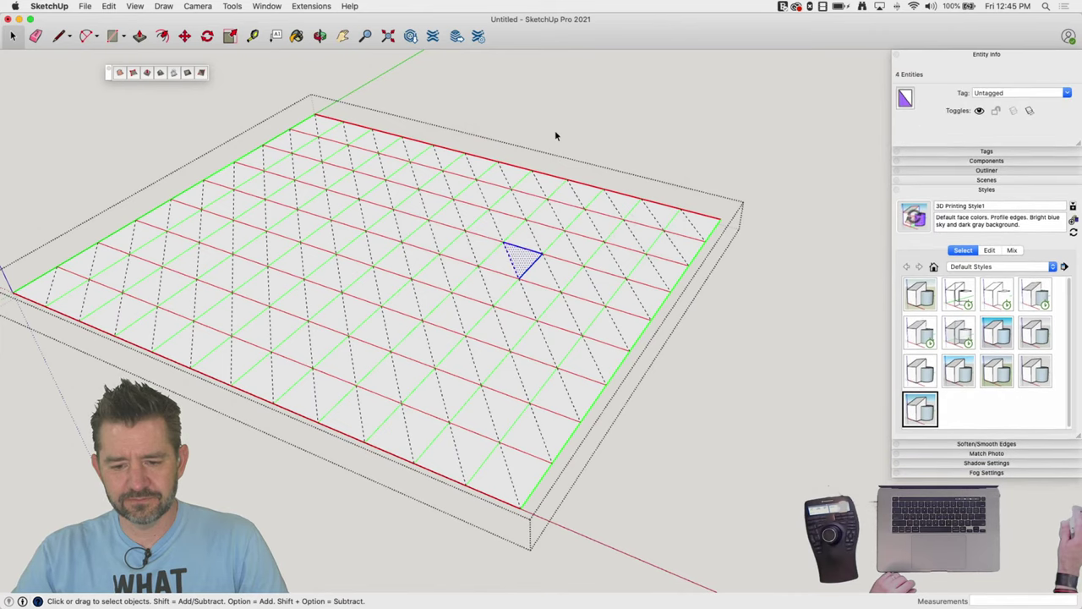
pyautogui.press('super+z')
pyautogui.click(119, 73)
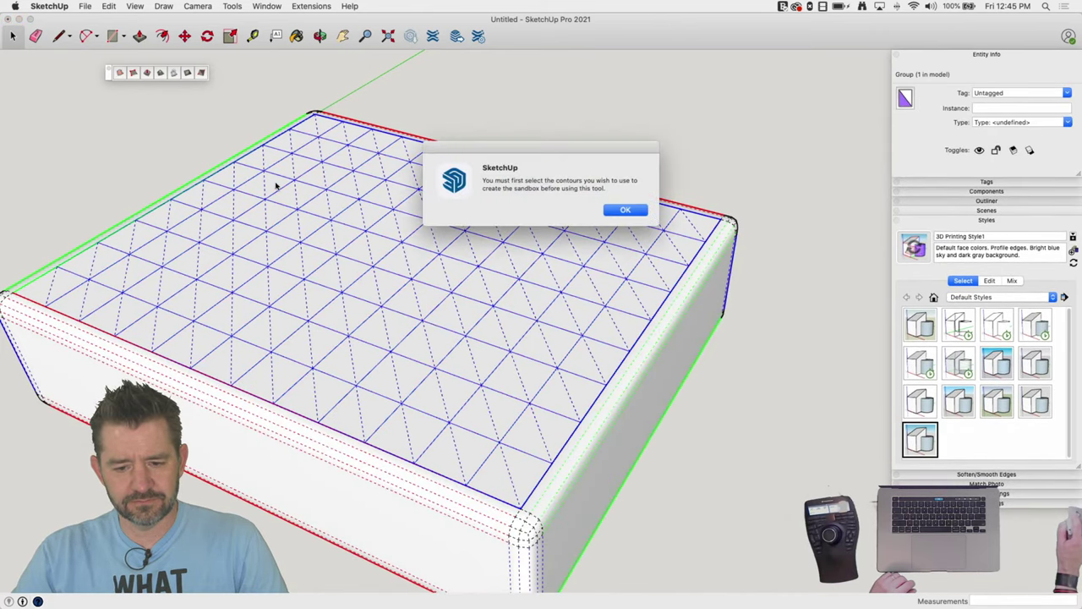
pyautogui.click(625, 210)
pyautogui.doubleClick(378, 249)
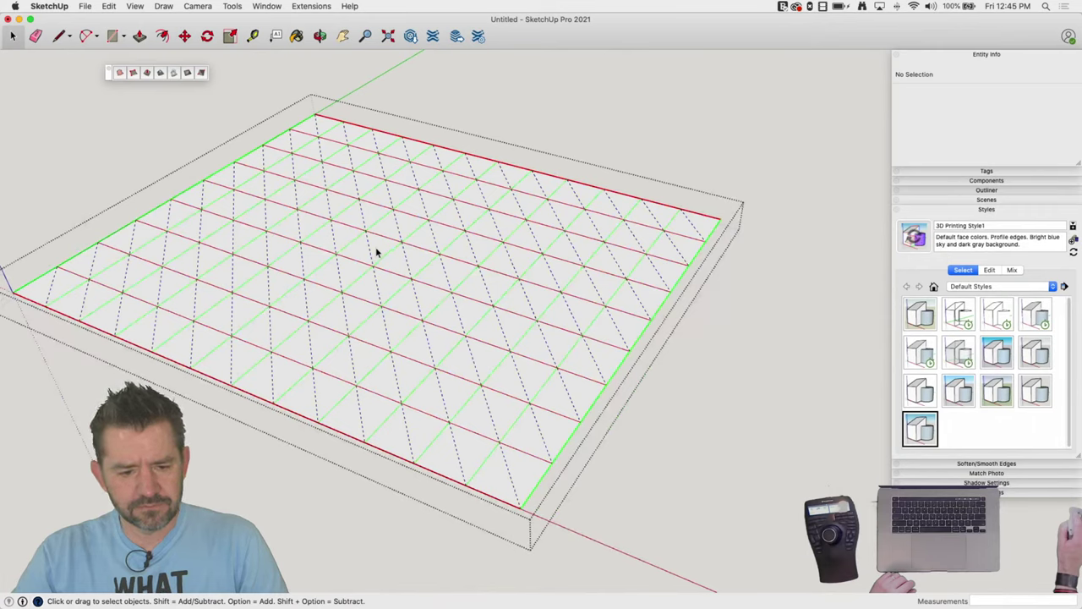
pyautogui.click(145, 74)
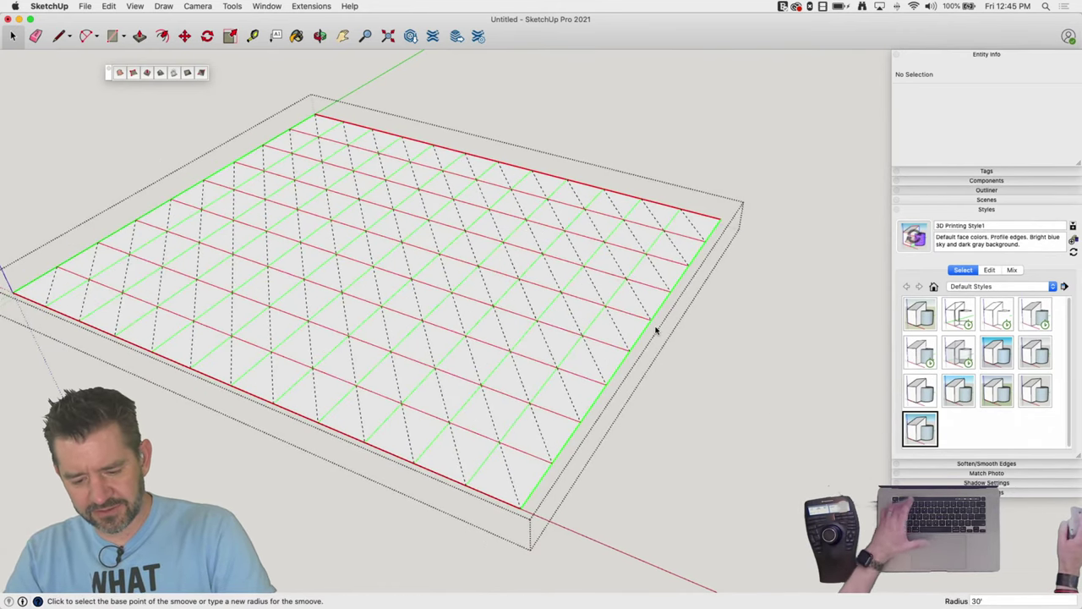
# Raise several more Smoove bumps on the terrain mesh using a 1' radius
pyautogui.write('1')
pyautogui.press('Return')
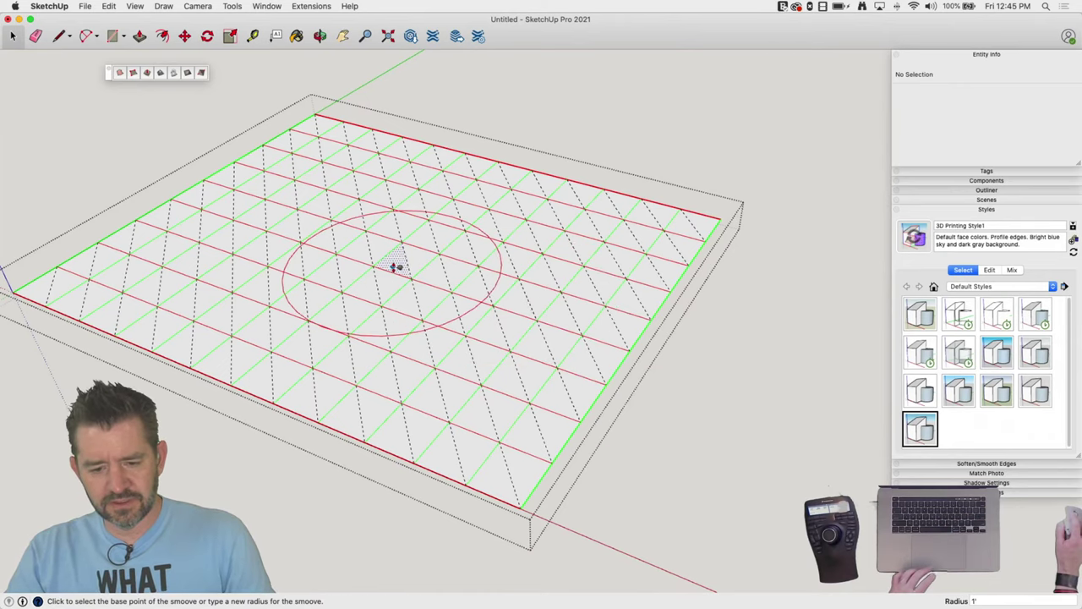
pyautogui.click(395, 268)
pyautogui.click(399, 271)
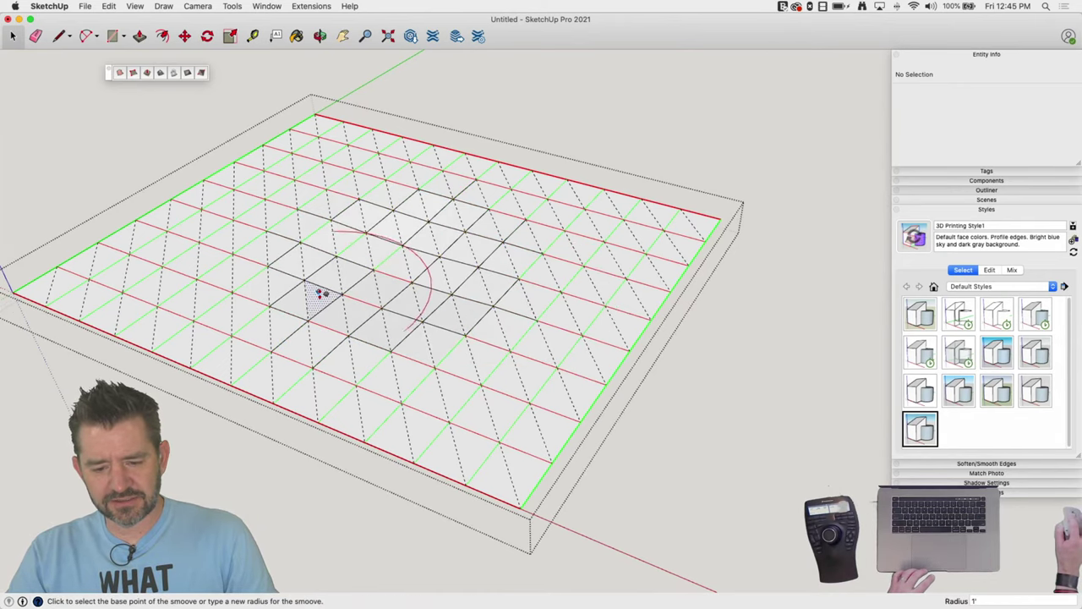
pyautogui.click(321, 293)
pyautogui.click(309, 235)
pyautogui.click(314, 213)
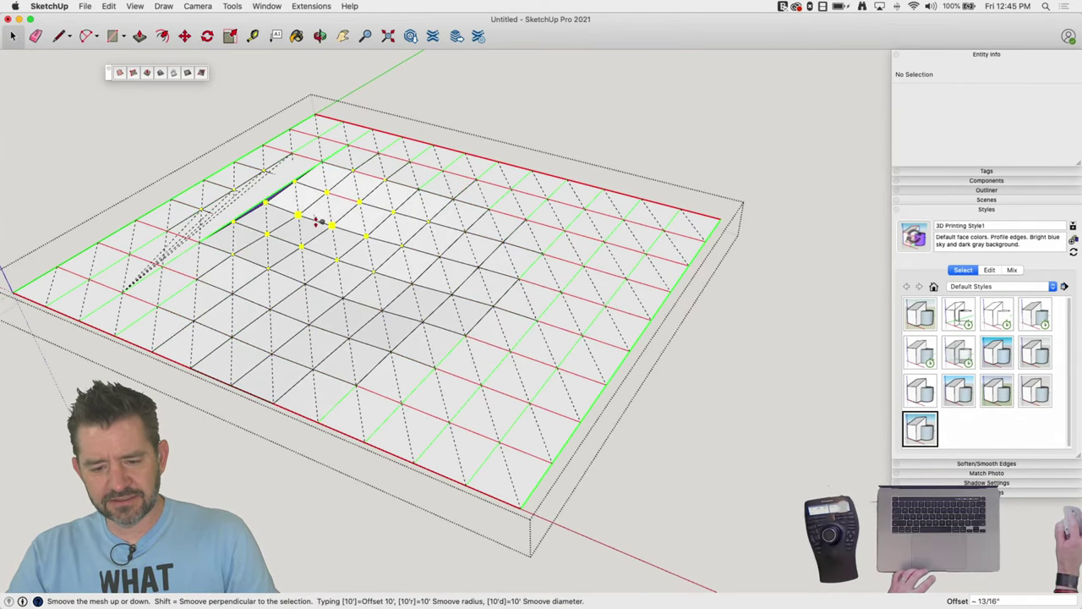
pyautogui.click(318, 221)
pyautogui.click(515, 278)
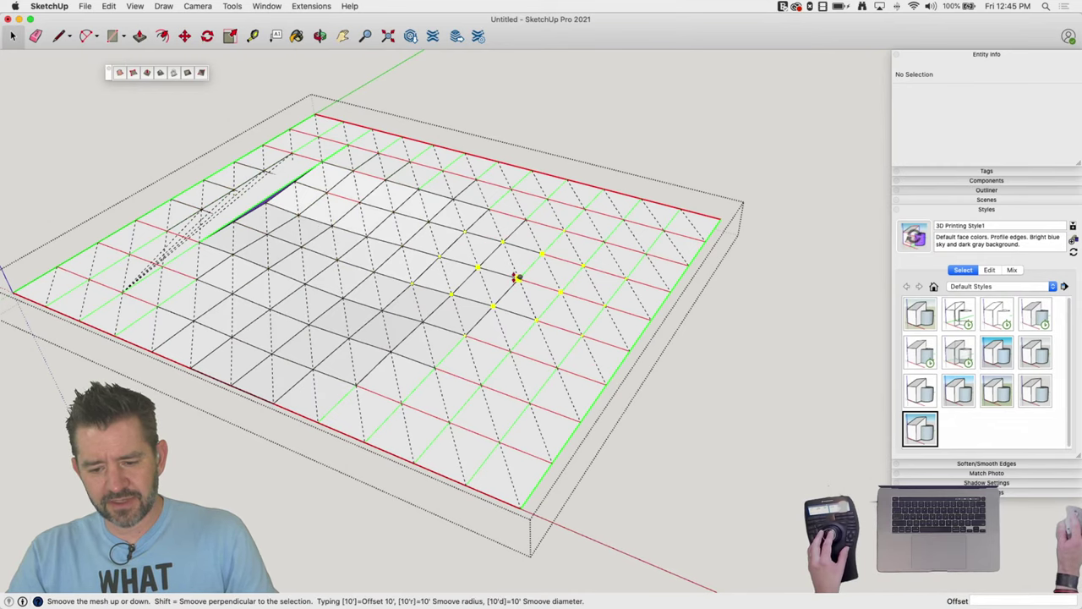
pyautogui.click(515, 279)
pyautogui.press('space')
# Select the entire terrain mesh and expand the Soften/Smooth Edges settings
pyautogui.tripleClick(535, 345)
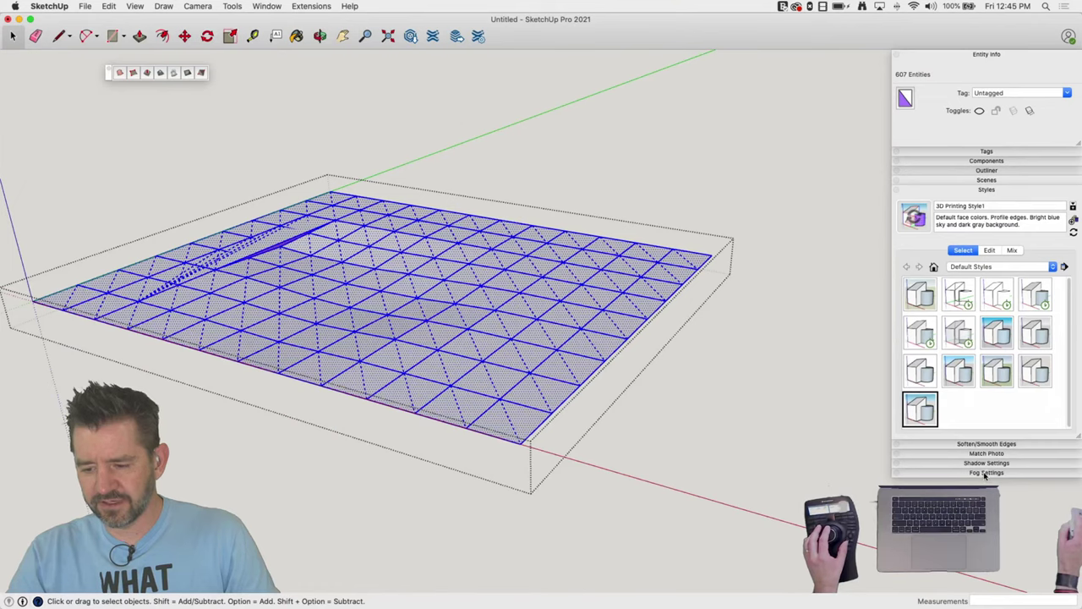
pyautogui.click(986, 444)
pyautogui.press('Escape')
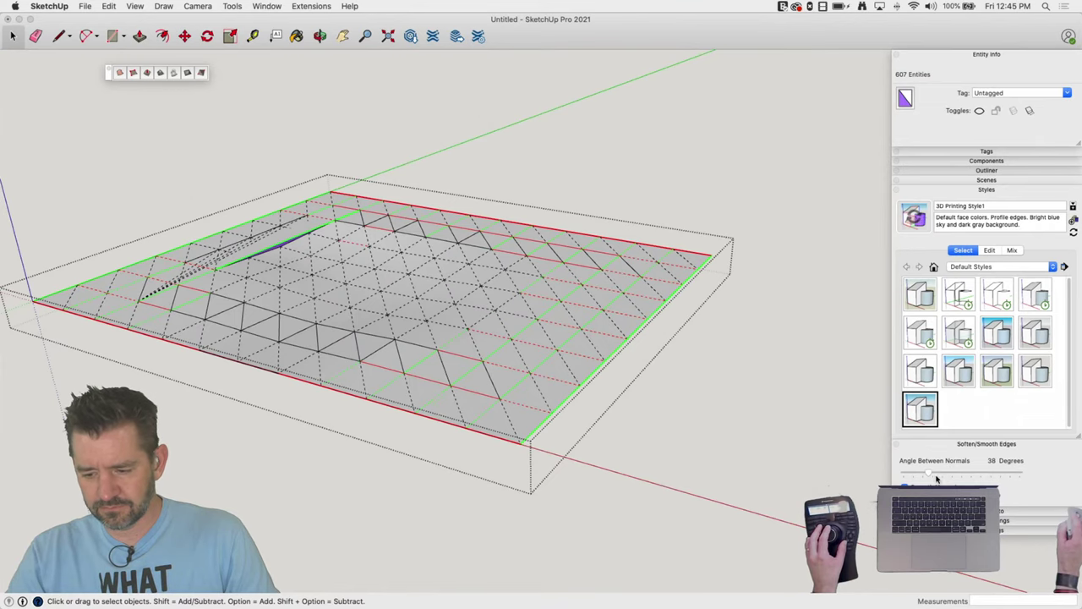
pyautogui.tripleClick(587, 357)
# Erase the two stray diagonal edges on the terrain mesh
pyautogui.press('Escape')
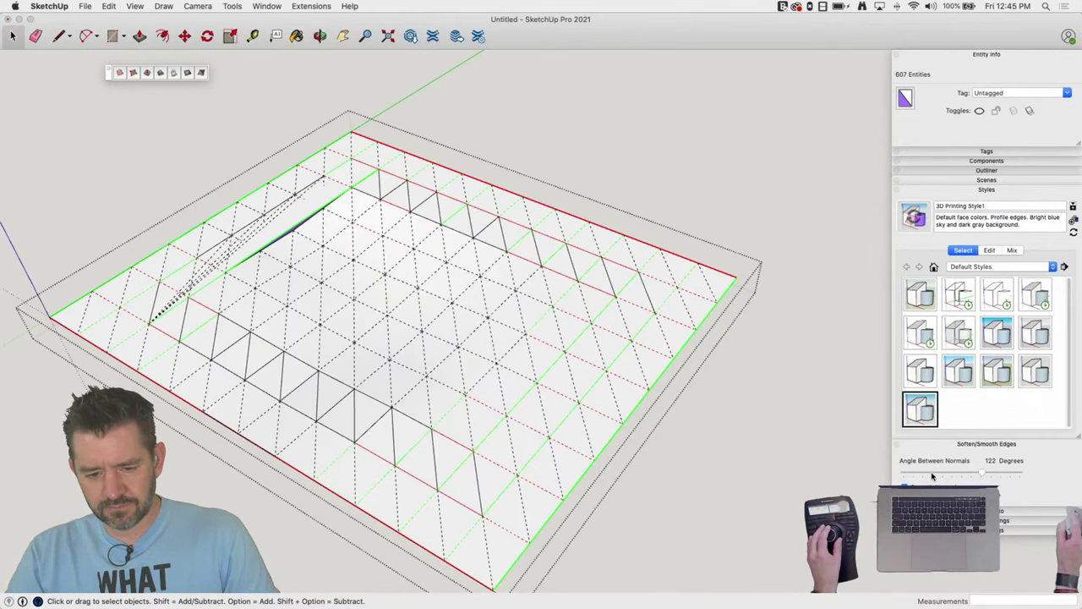
pyautogui.click(447, 358)
pyautogui.press('e')
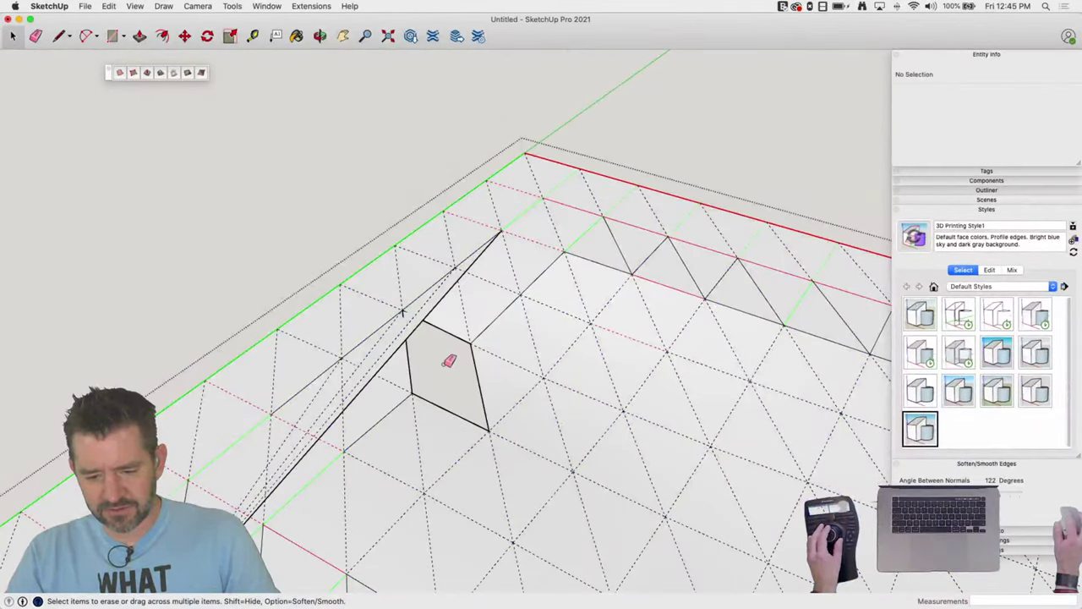
pyautogui.moveTo(412, 333); pyautogui.dragTo(392, 342)
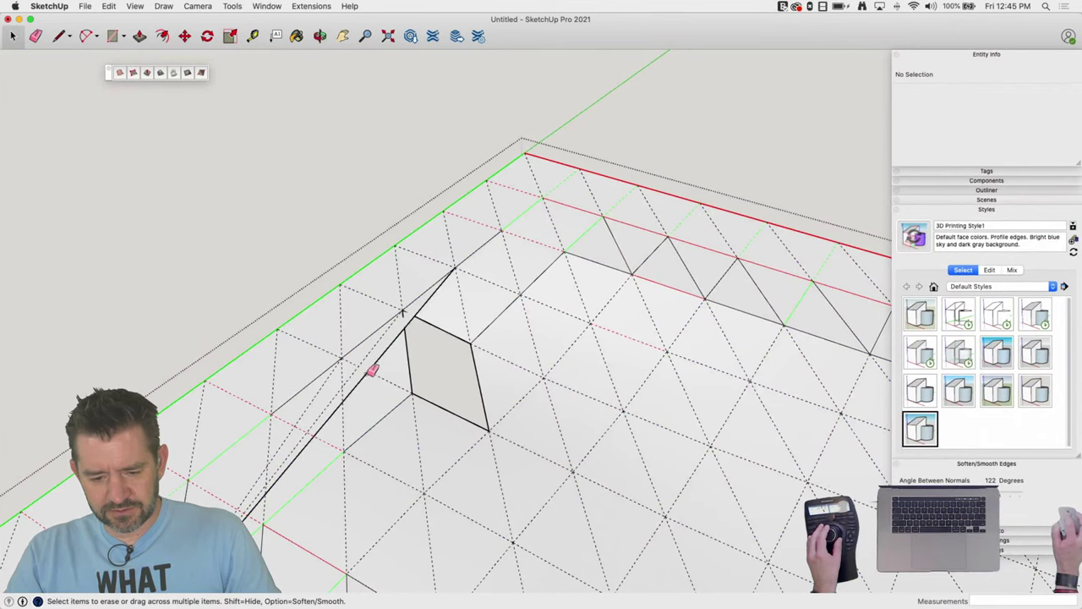
pyautogui.moveTo(305, 437); pyautogui.dragTo(290, 413)
# Draw a line across the opened rhombus to split it back into faces
pyautogui.press('l')
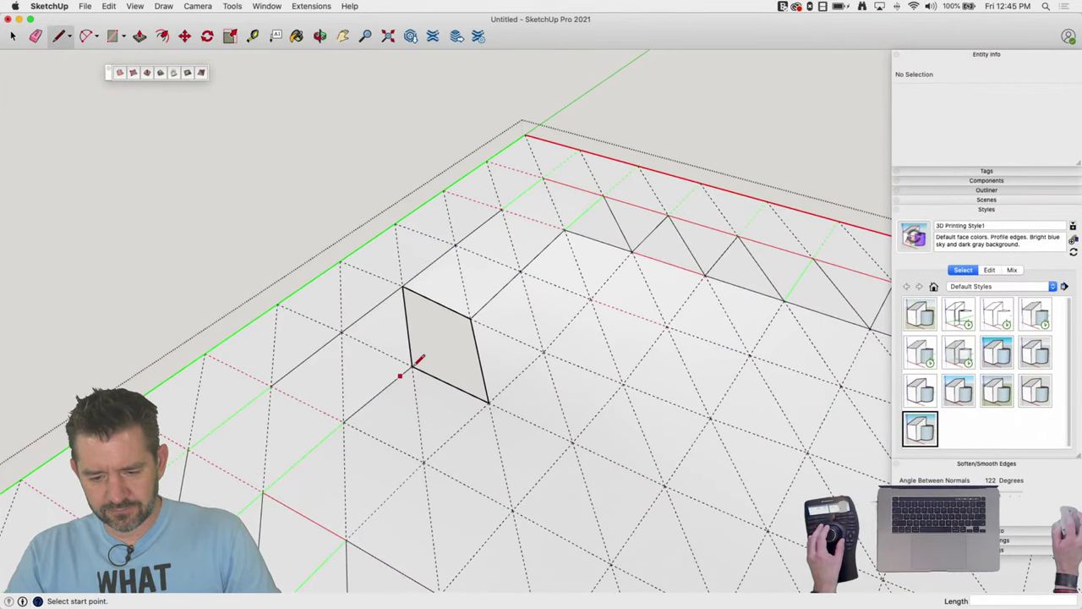
pyautogui.click(412, 366)
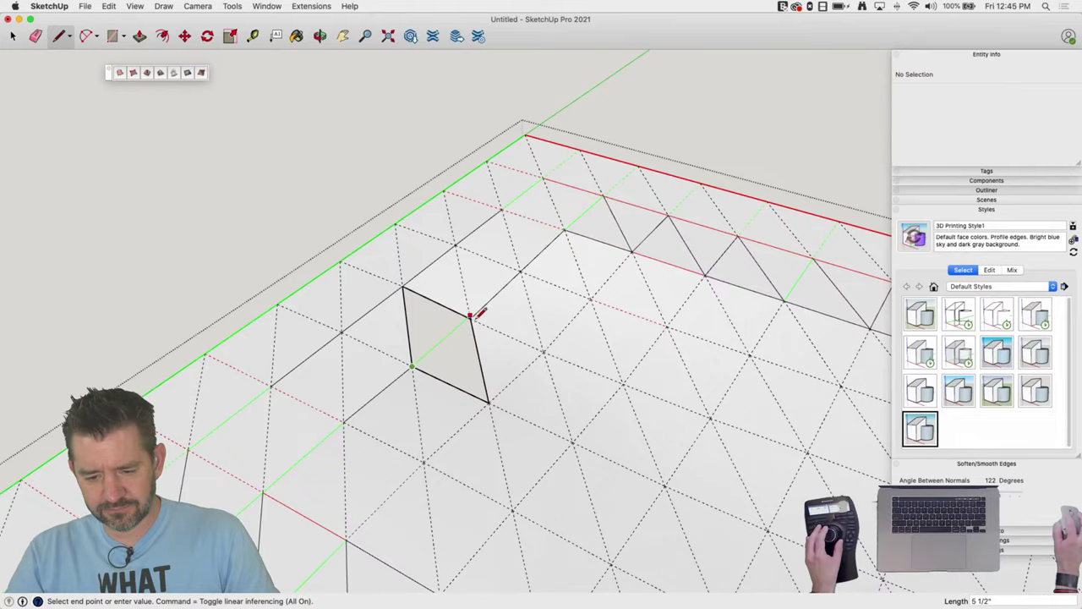
pyautogui.scroll(5, 473, 314)
pyautogui.click(471, 315)
pyautogui.press('space')
pyautogui.scroll(1, 474, 322)
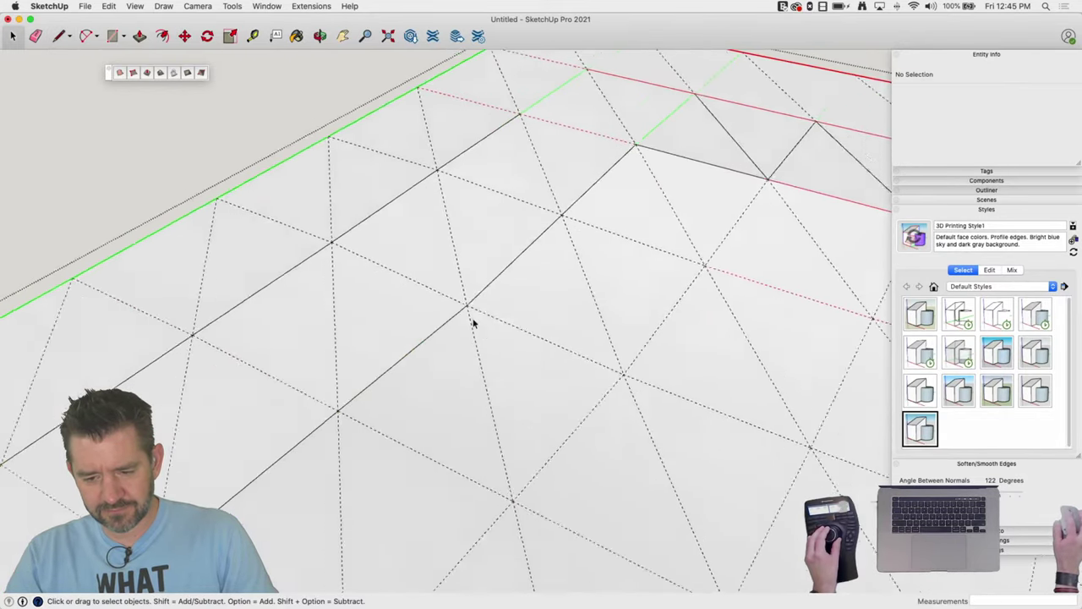
pyautogui.scroll(-10, 474, 323)
# Select all geometry and soften the edges at 178 degrees
pyautogui.press('super+a')
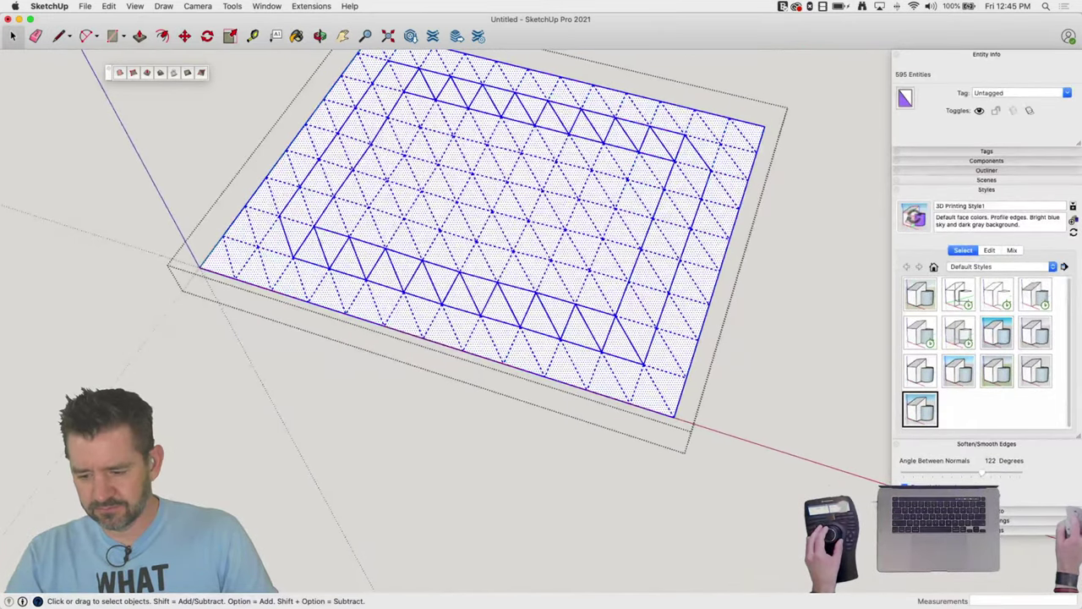
pyautogui.click(973, 481)
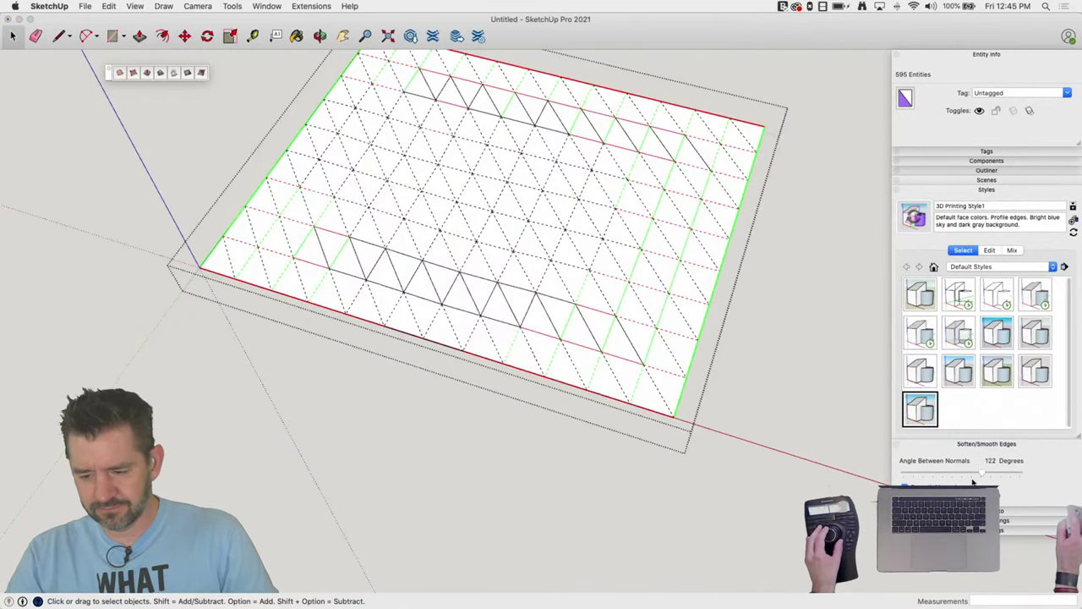
pyautogui.click(698, 486)
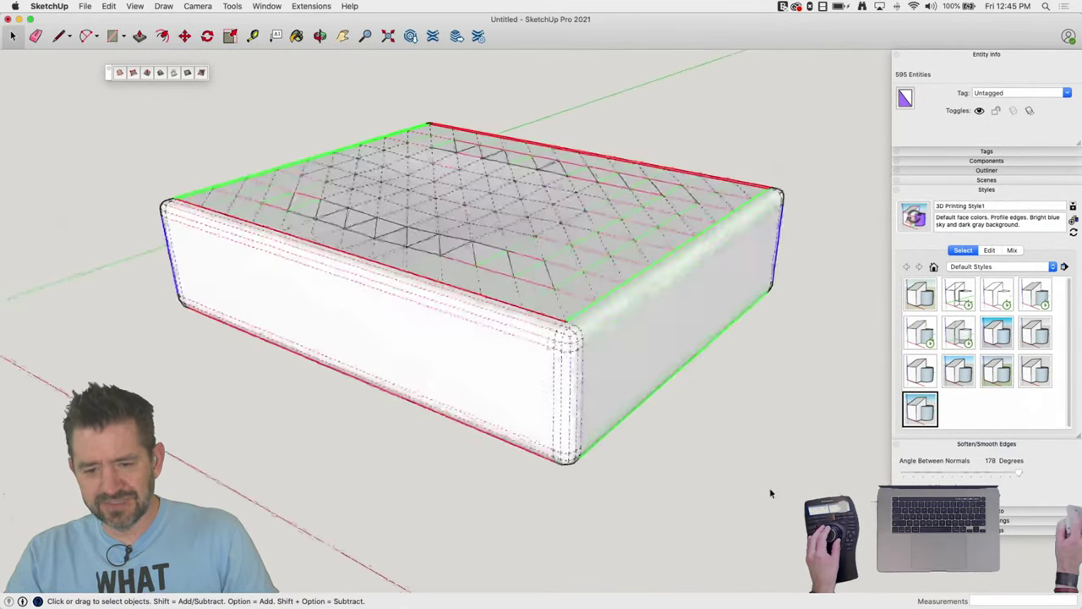
pyautogui.click(761, 516)
pyautogui.moveTo(640, 405); pyautogui.dragTo(635, 390, button='middle')
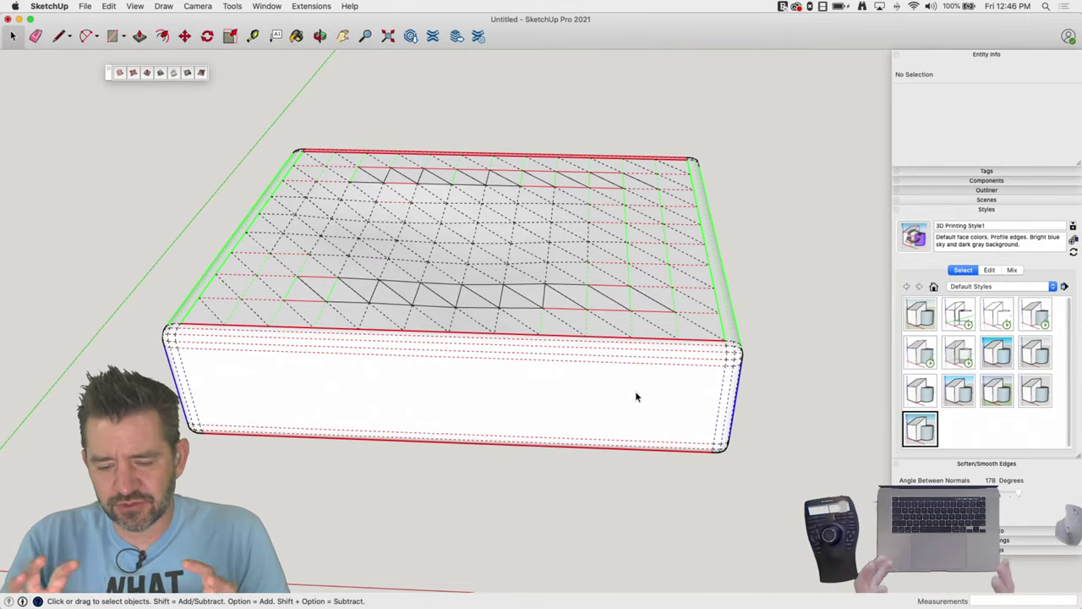
pyautogui.moveTo(636, 397); pyautogui.dragTo(572, 245, button='middle')
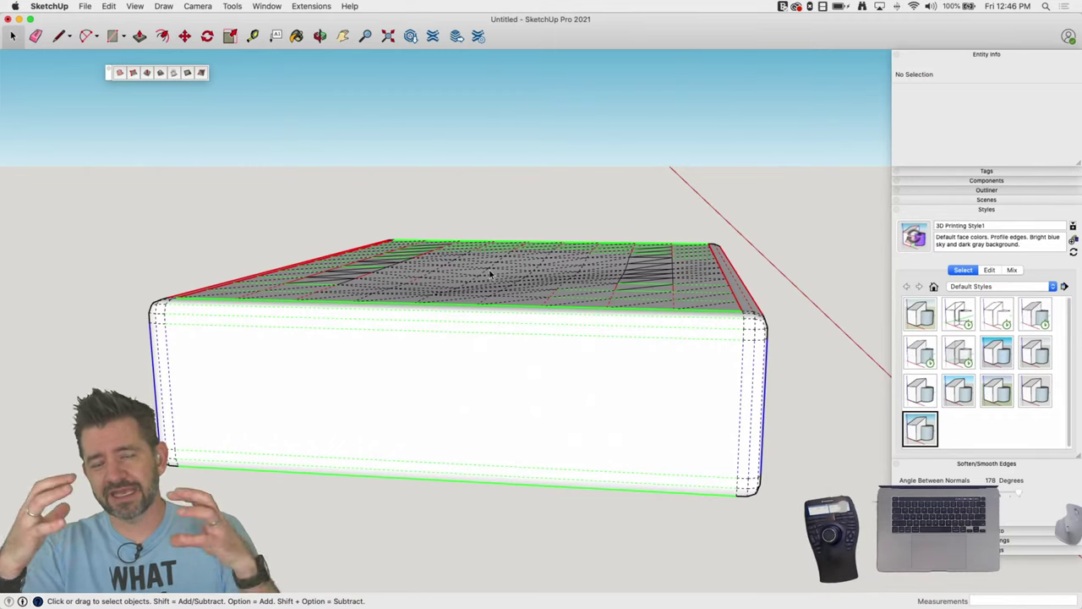
pyautogui.moveTo(489, 273); pyautogui.dragTo(624, 307, button='middle')
pyautogui.click(624, 307)
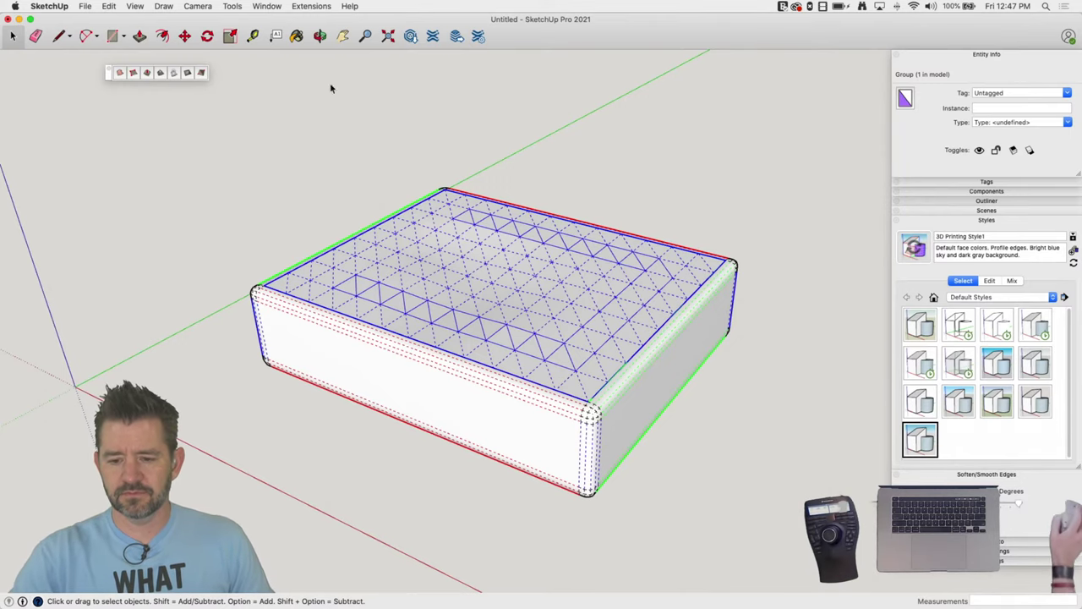
# Window-select the terrain box and delete it, leaving only the scale figure
pyautogui.moveTo(174, 128); pyautogui.dragTo(603, 203, button='middle')
pyautogui.moveTo(176, 140); pyautogui.dragTo(755, 509)
pyautogui.press('Delete')
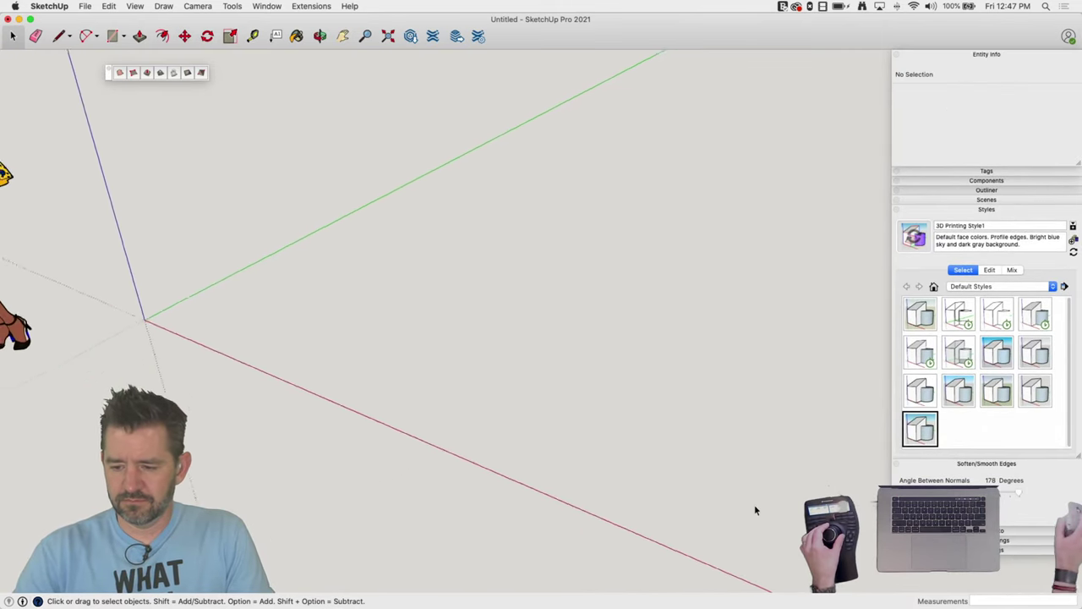
pyautogui.moveTo(610, 330); pyautogui.dragTo(610, 329, button='middle')
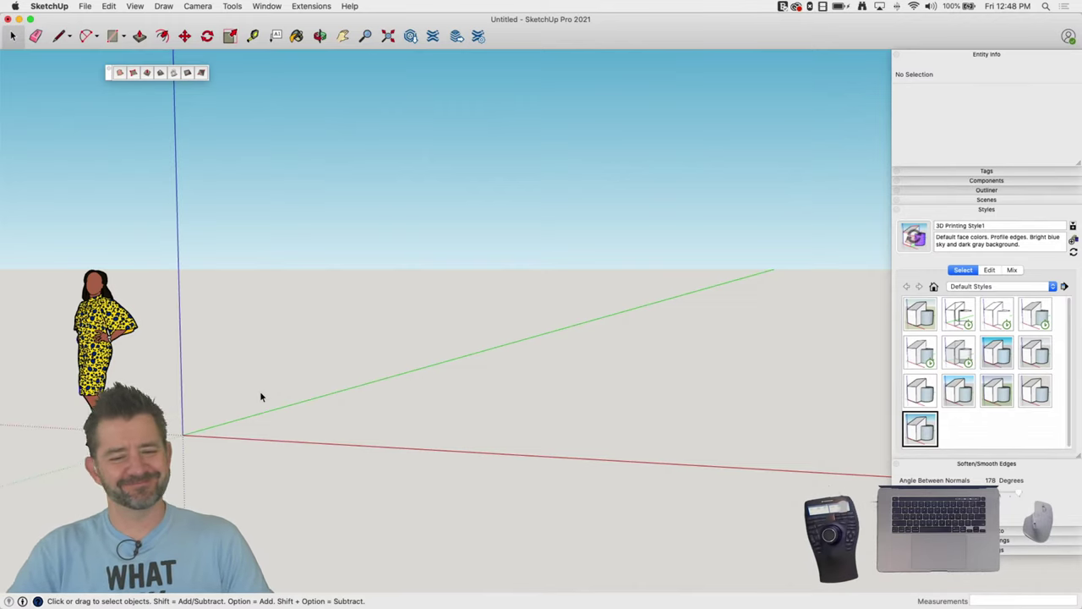
# Close the floating Sandbox toolbar
pyautogui.click(109, 72)
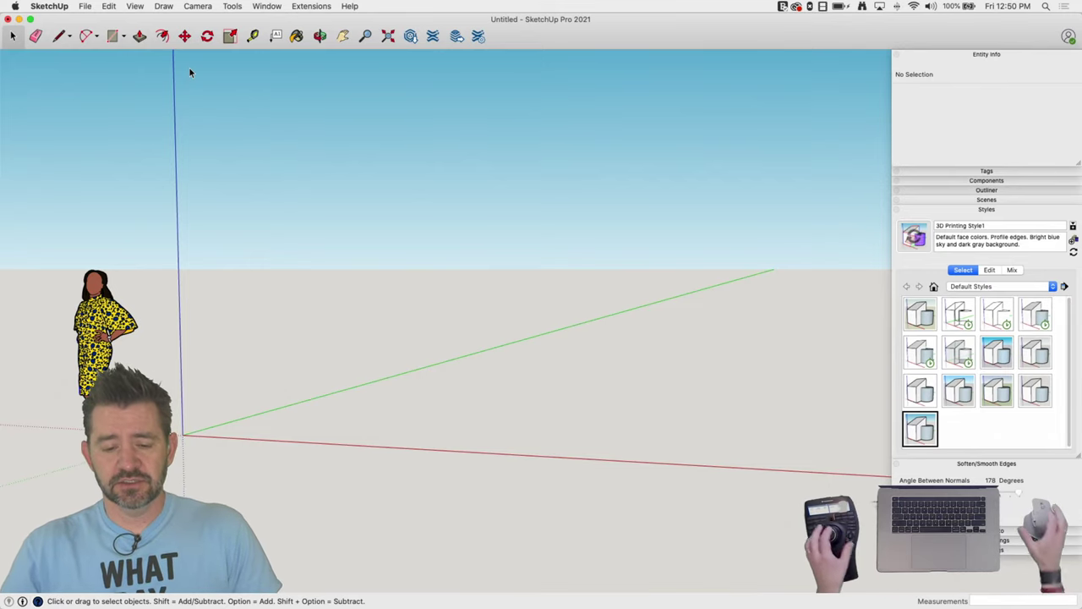
# Draw a rectangle beside the figure, push it up into a box, and start making it a component
pyautogui.moveTo(190, 73); pyautogui.dragTo(385, 369, button='middle')
pyautogui.press('r')
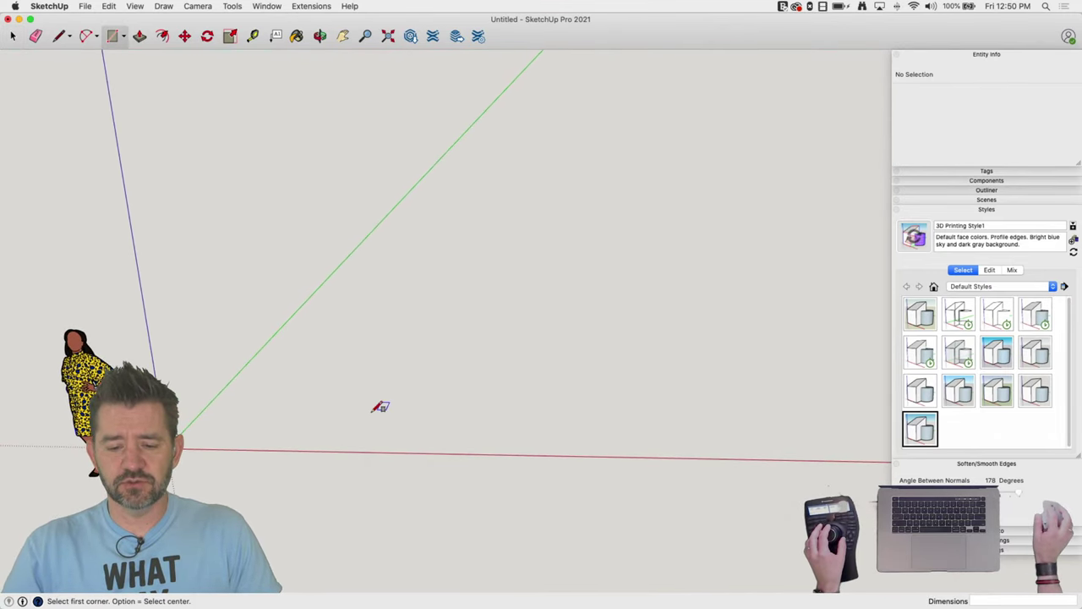
pyautogui.click(371, 413)
pyautogui.click(549, 326)
pyautogui.press('space')
pyautogui.press('p')
pyautogui.click(507, 369)
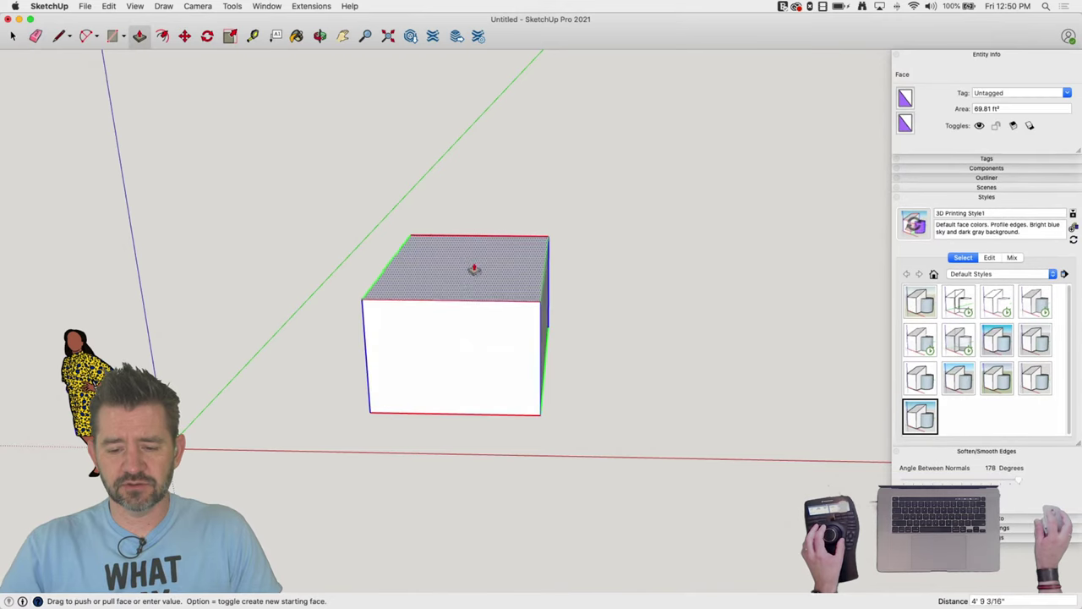
pyautogui.click(474, 265)
pyautogui.press('space')
pyautogui.moveTo(289, 133); pyautogui.dragTo(660, 469)
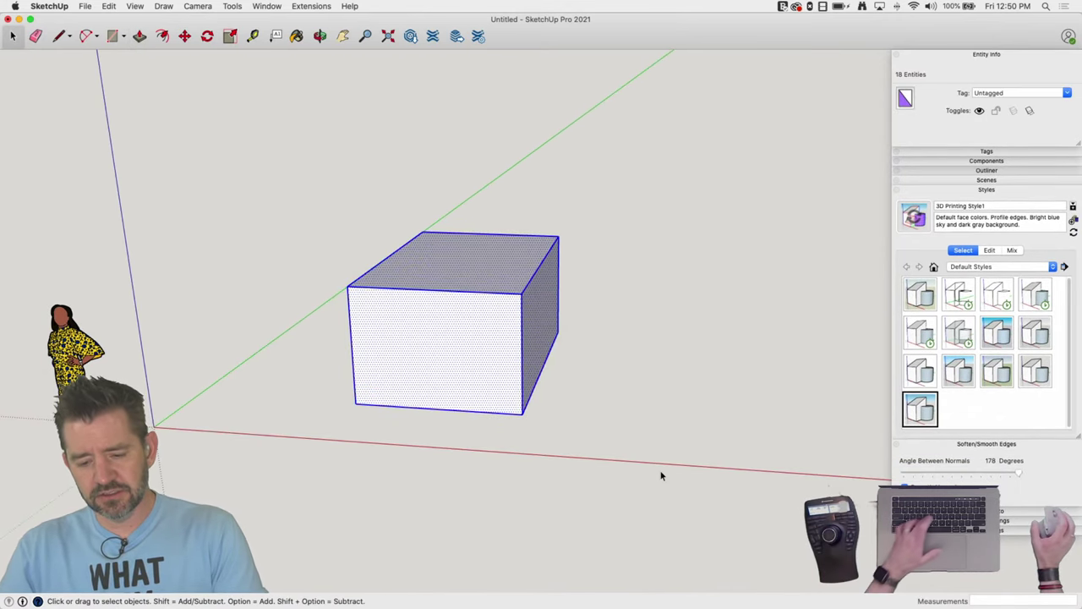
pyautogui.press('g')
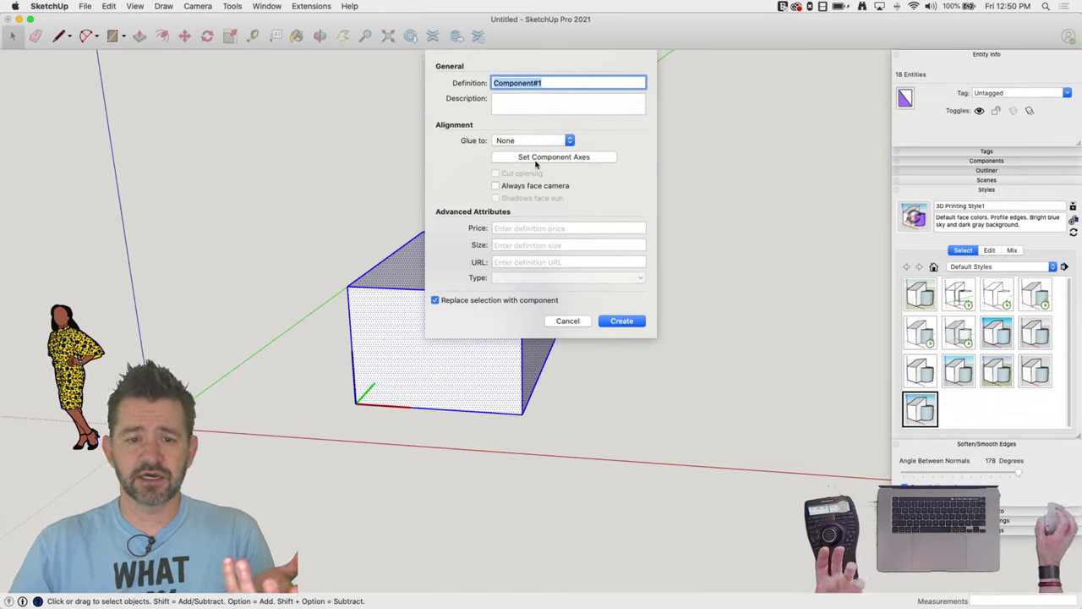
# Cancel the Create Component dialog so the box stays as 18 loose entities
pyautogui.click(568, 321)
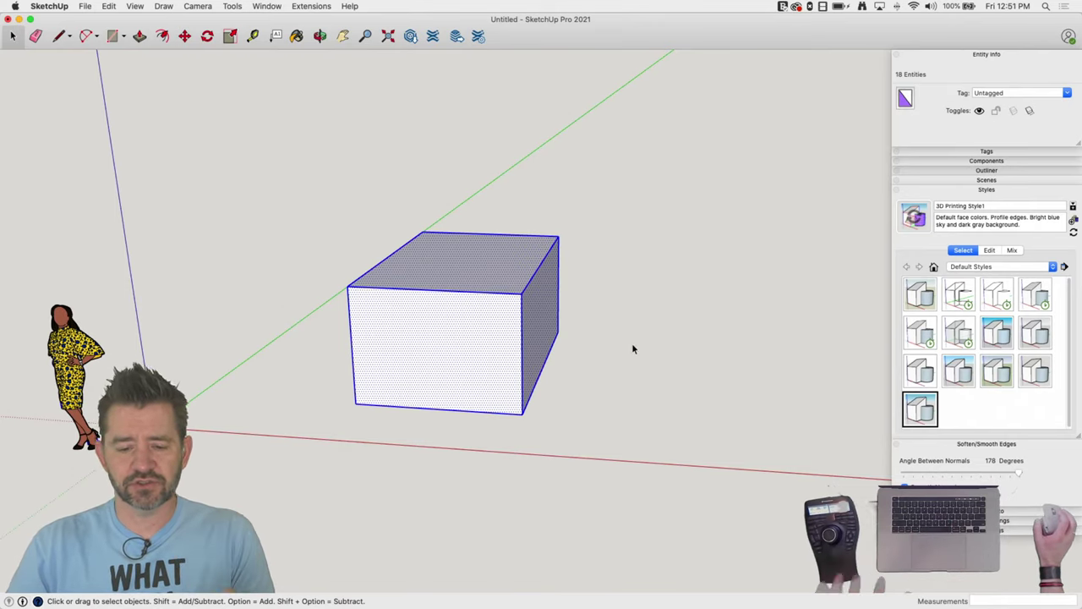
# Assign N as the keyboard shortcut for Edit/Make Group in Preferences, then close them
pyautogui.click(65, 7)
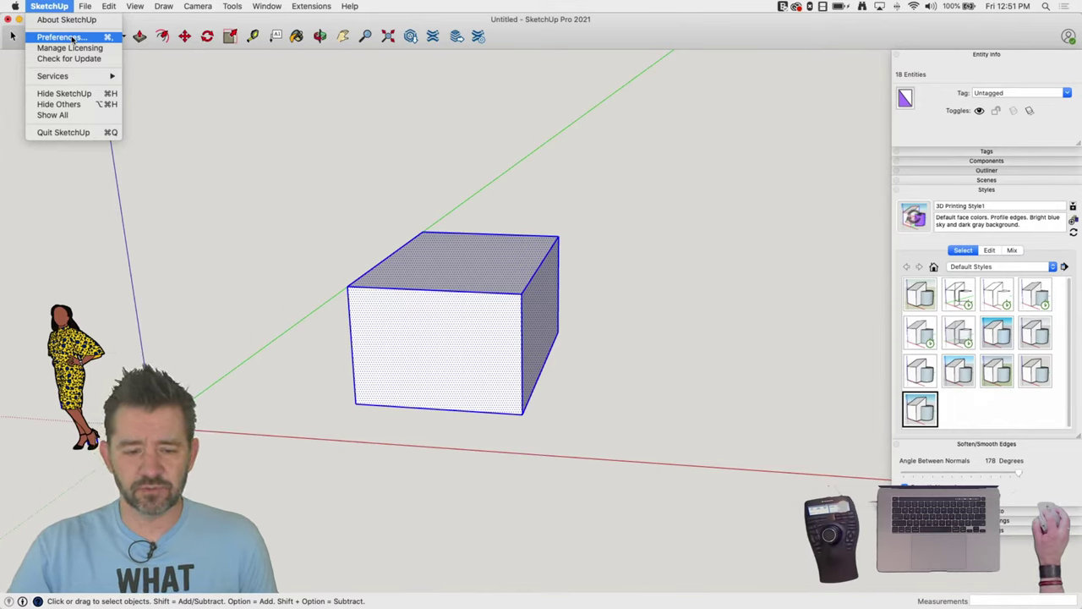
pyautogui.click(74, 39)
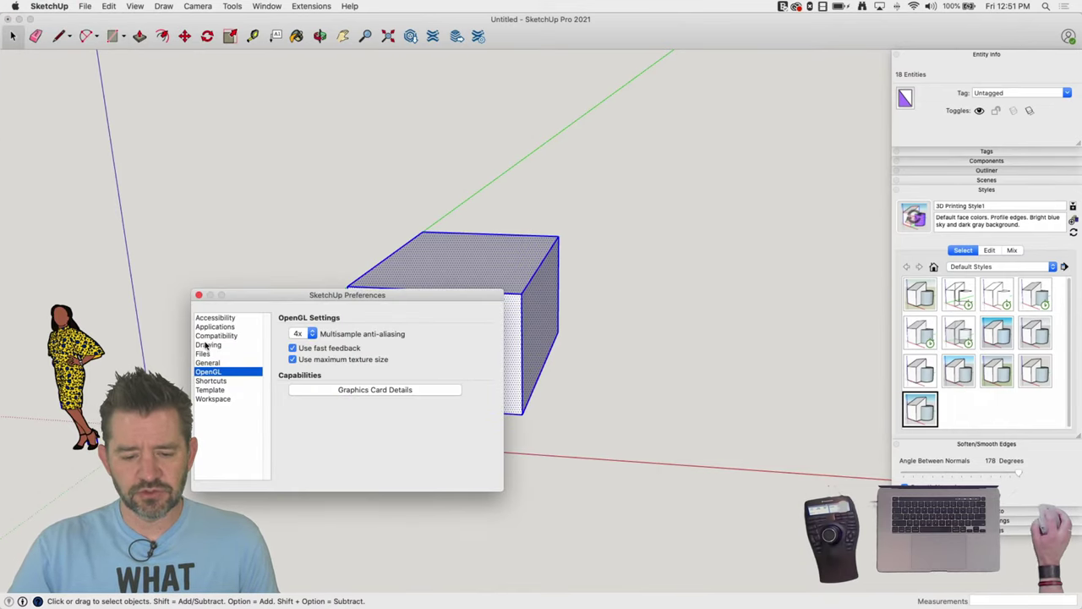
pyautogui.click(213, 381)
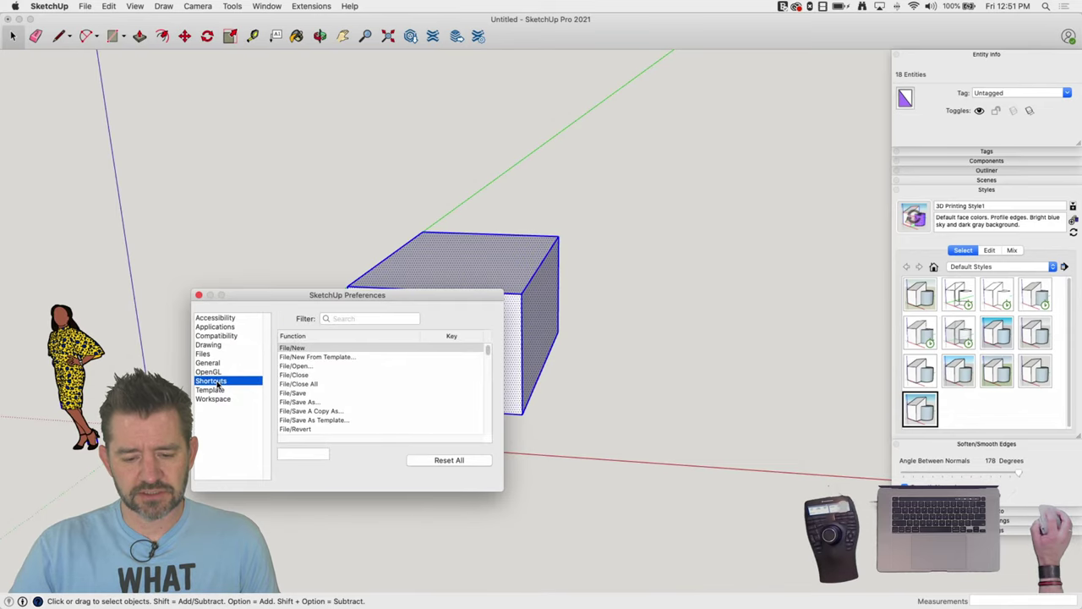
pyautogui.click(335, 319)
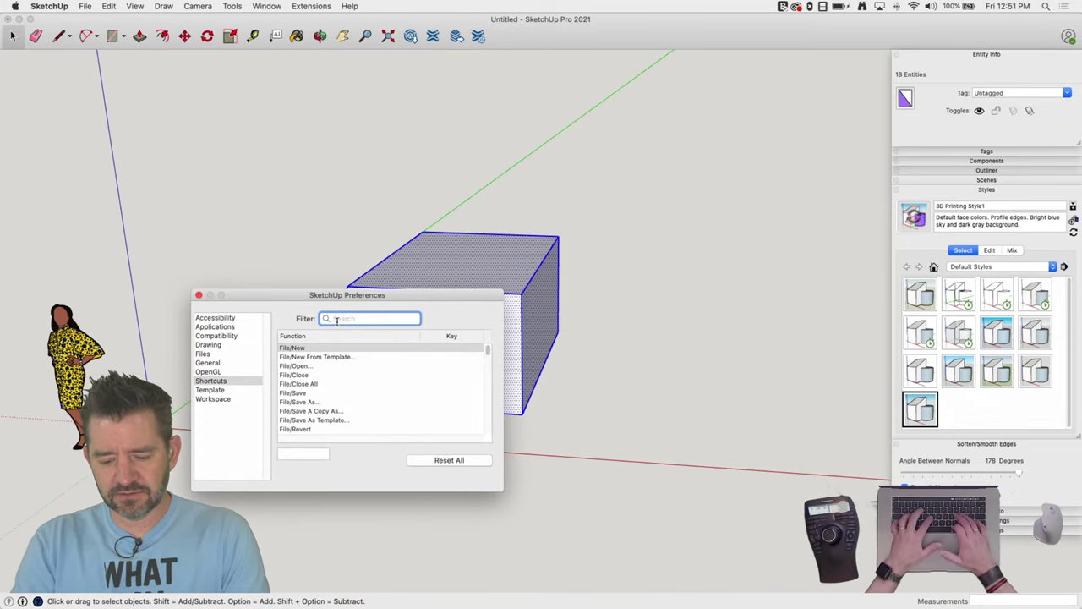
pyautogui.write('group')
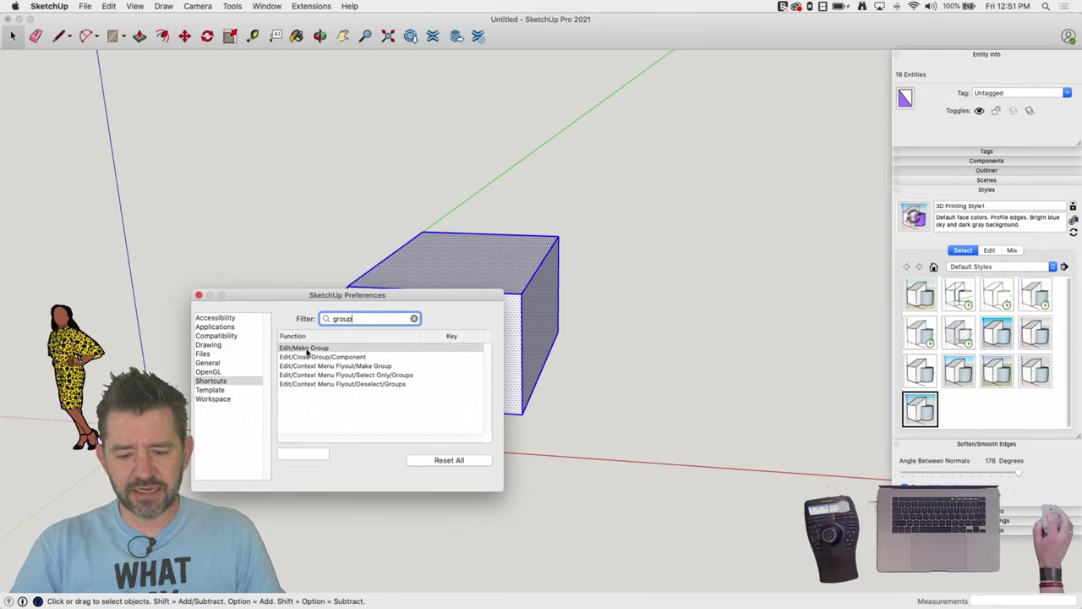
pyautogui.click(460, 354)
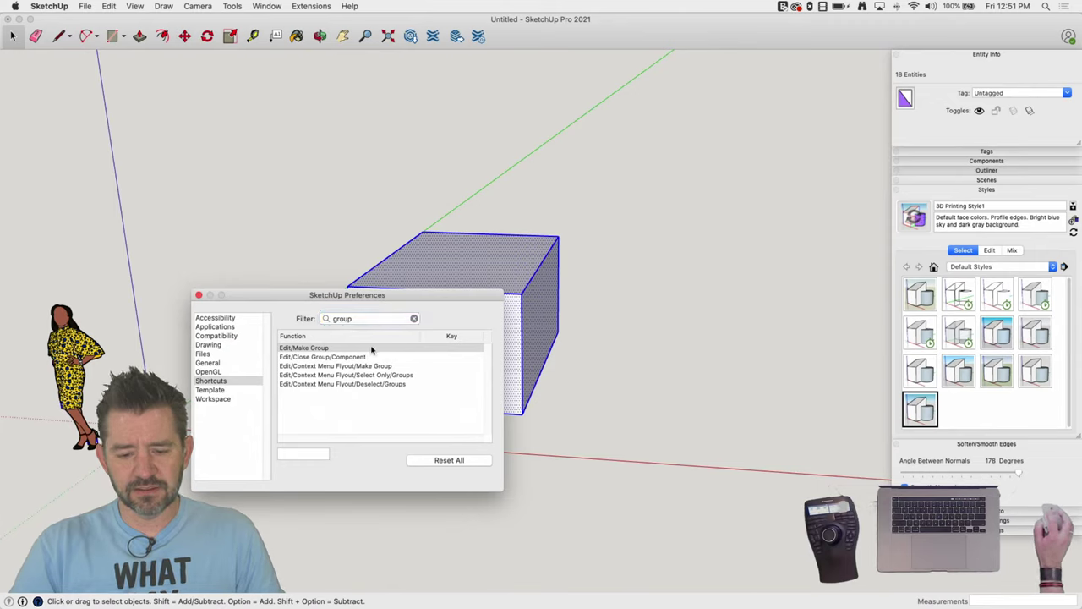
pyautogui.press('n')
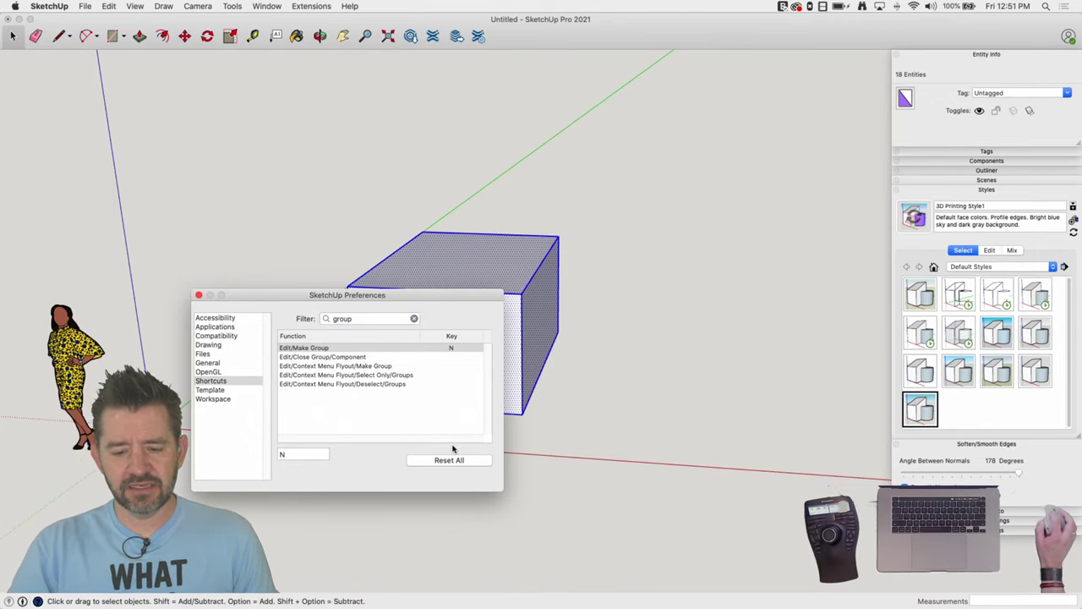
pyautogui.click(198, 296)
# Group the box with N, move it to the right, and reopen the Shortcuts preferences
pyautogui.press('n')
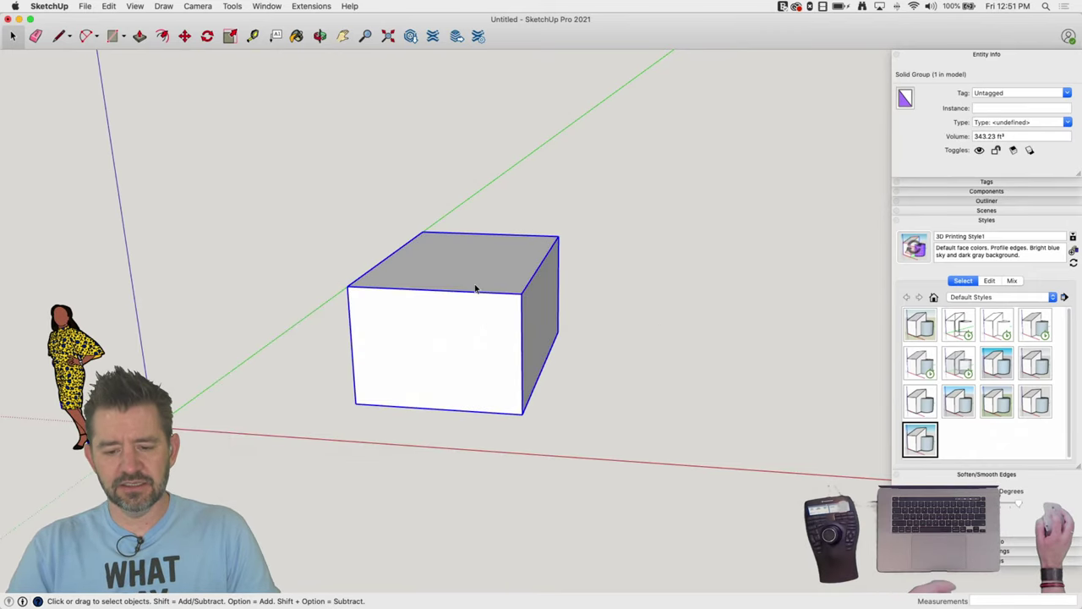
pyautogui.press('m')
pyautogui.click(507, 346)
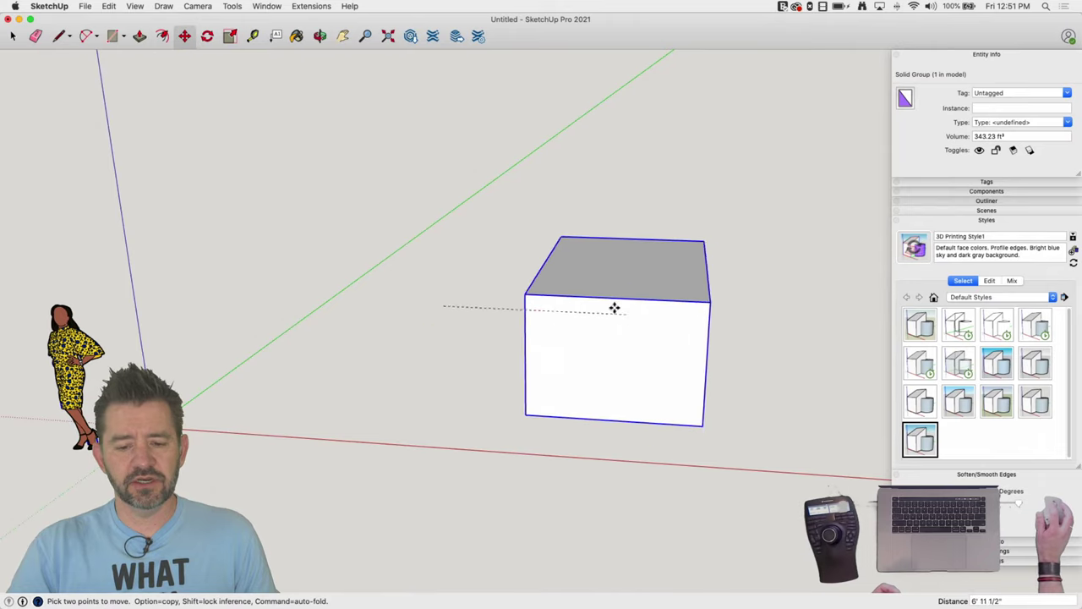
pyautogui.click(596, 325)
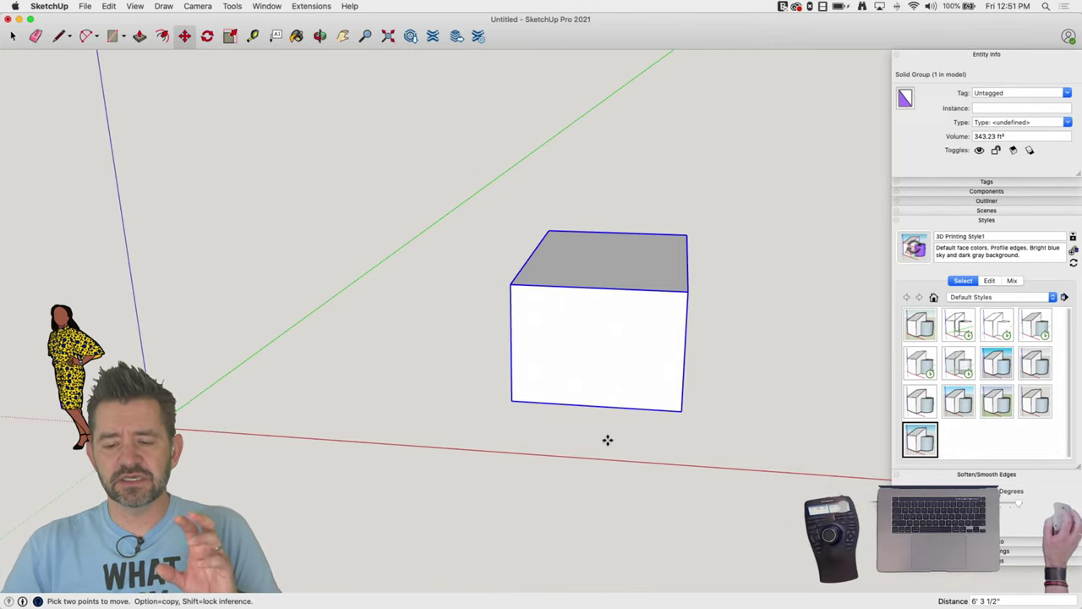
pyautogui.click(60, 6)
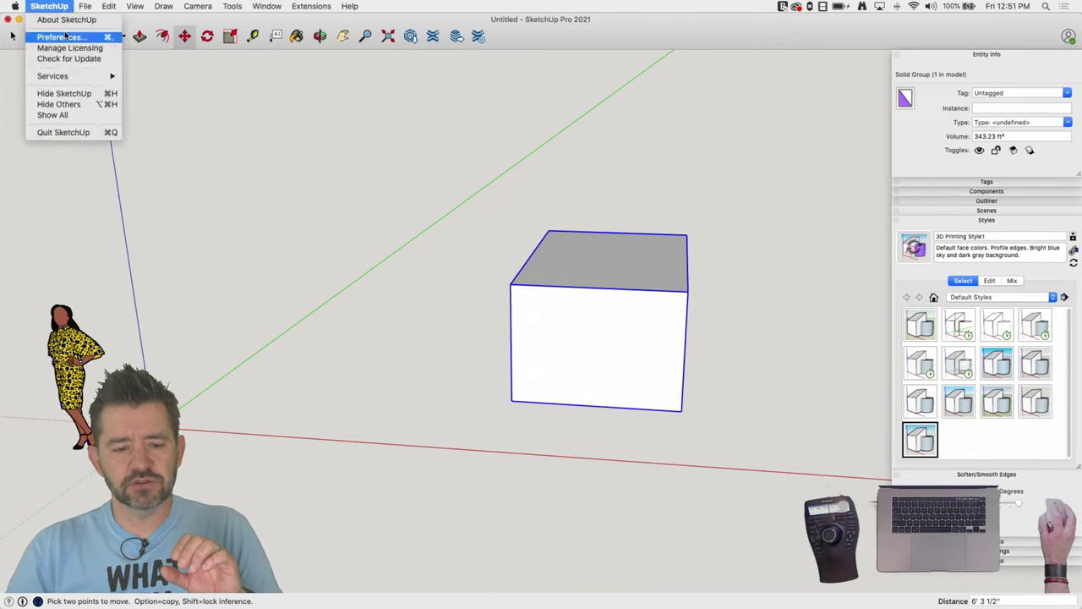
pyautogui.click(61, 37)
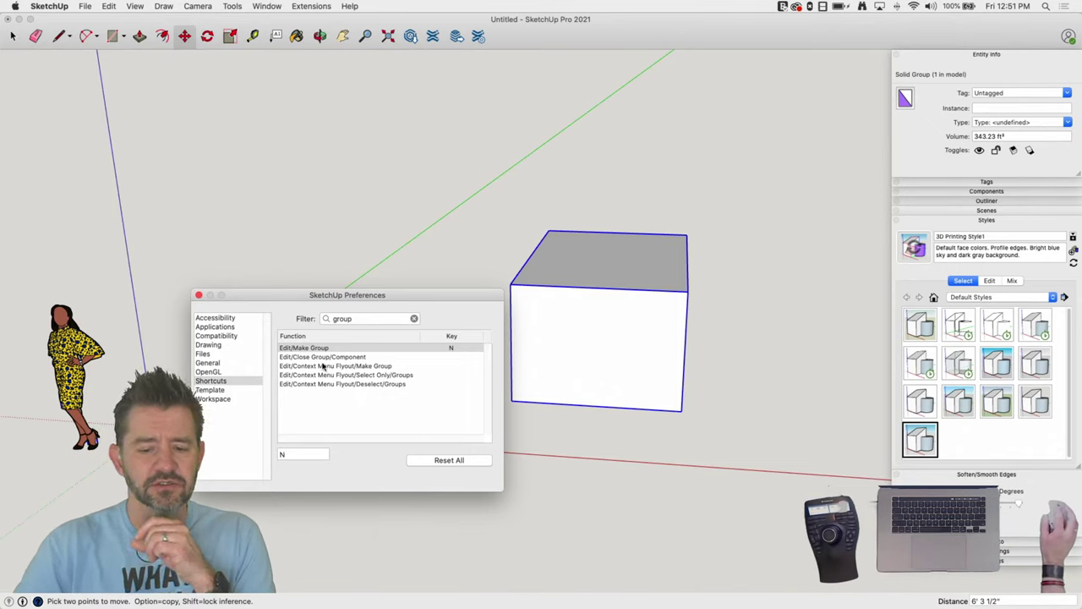
# Clear the shortcut filter to list all commands and close Preferences
pyautogui.click(414, 319)
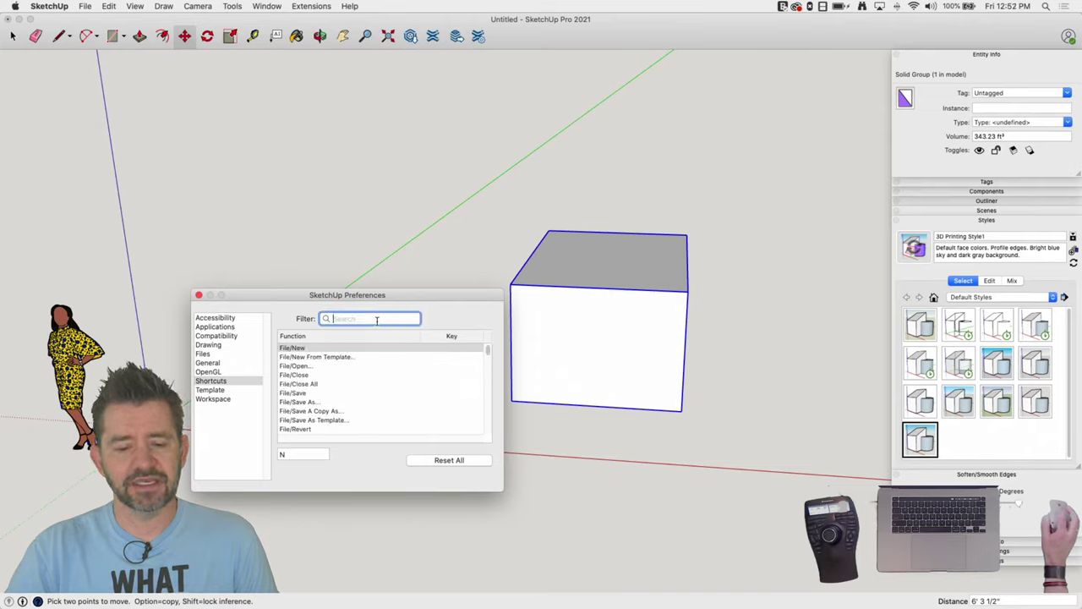
pyautogui.click(198, 296)
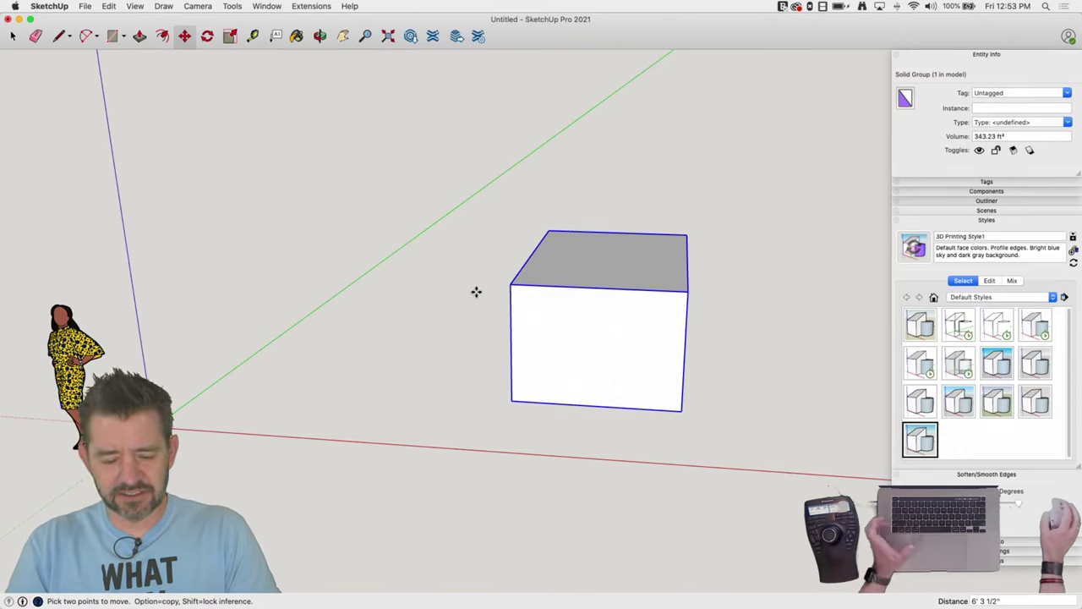
pyautogui.hotkey('ctrl', 'shift', 'i')
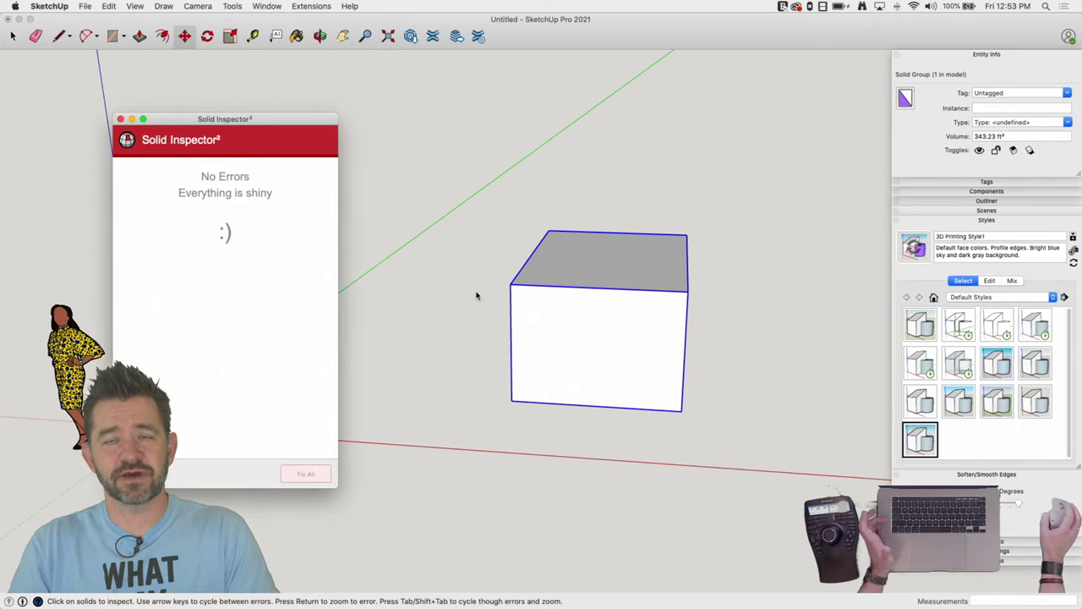
pyautogui.moveTo(236, 156); pyautogui.dragTo(330, 118)
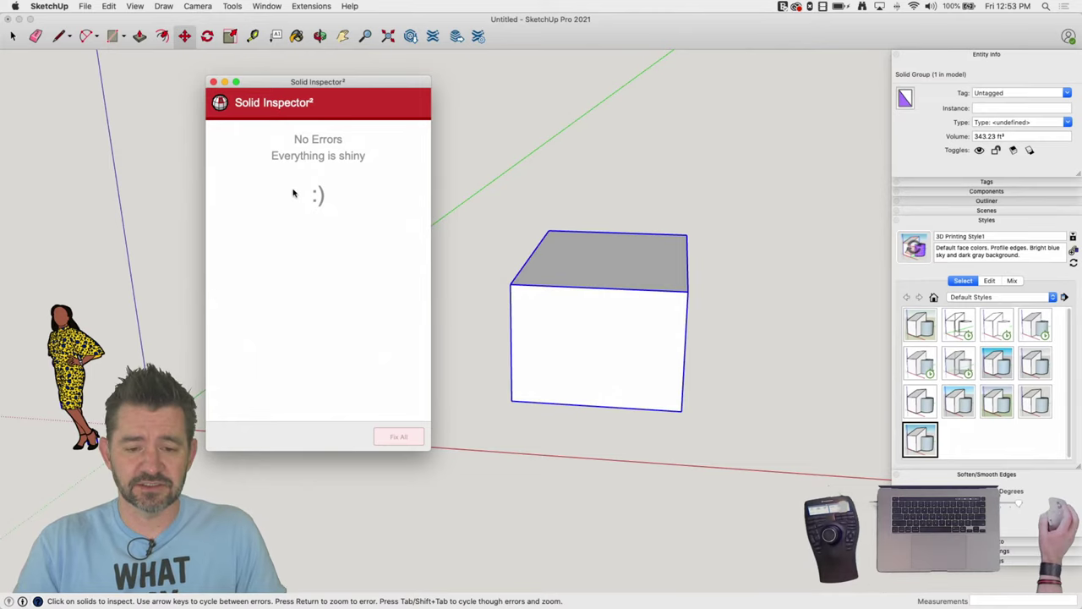
pyautogui.click(216, 81)
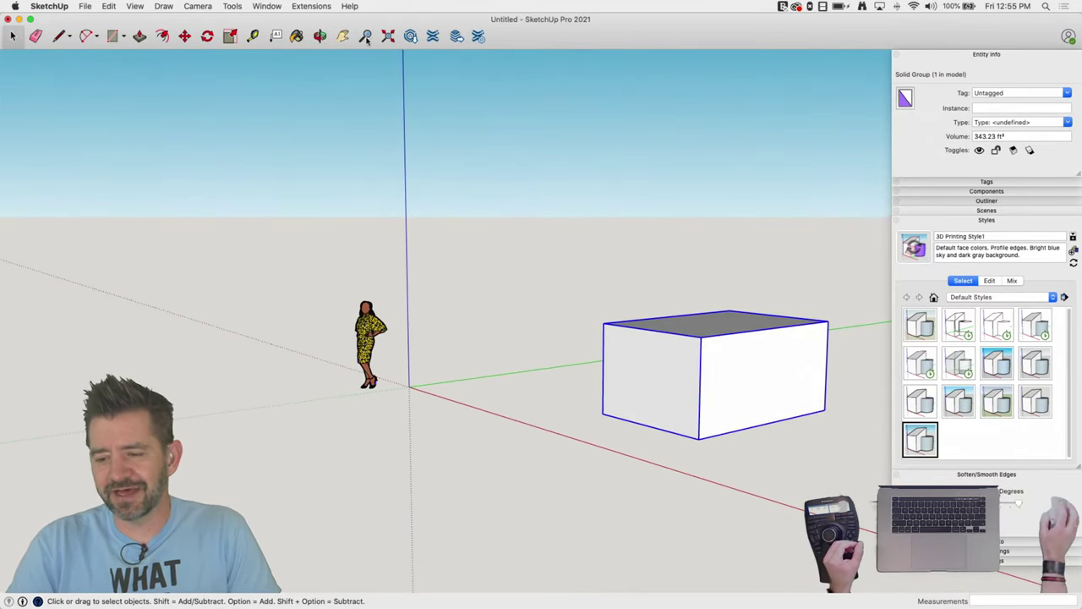
# Collapse the Styles and Soften/Smooth Edges trays and show the Sandbox tool palette
pyautogui.click(979, 222)
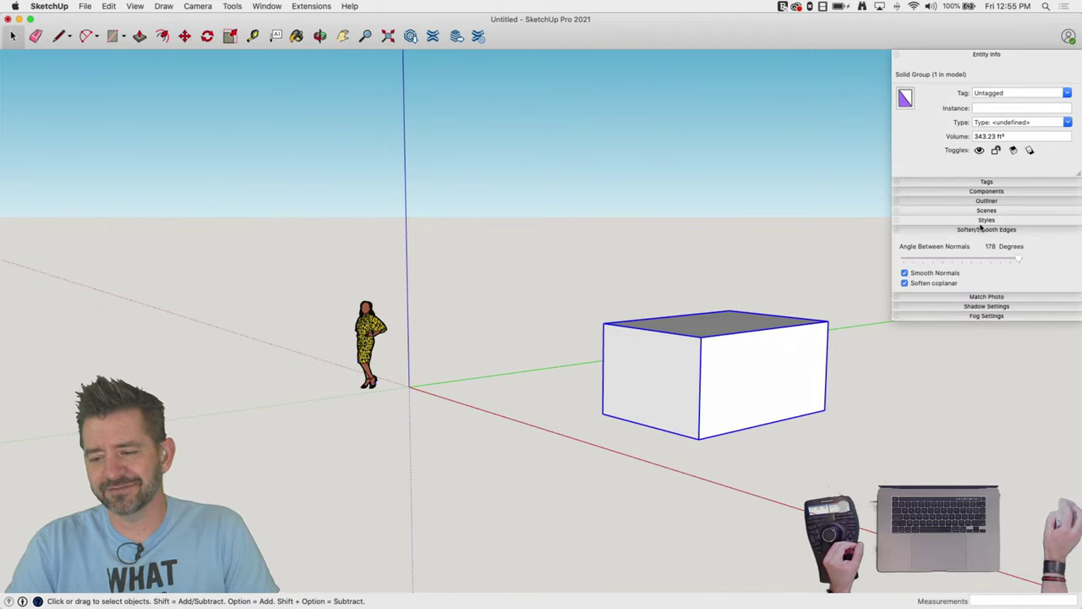
pyautogui.click(983, 230)
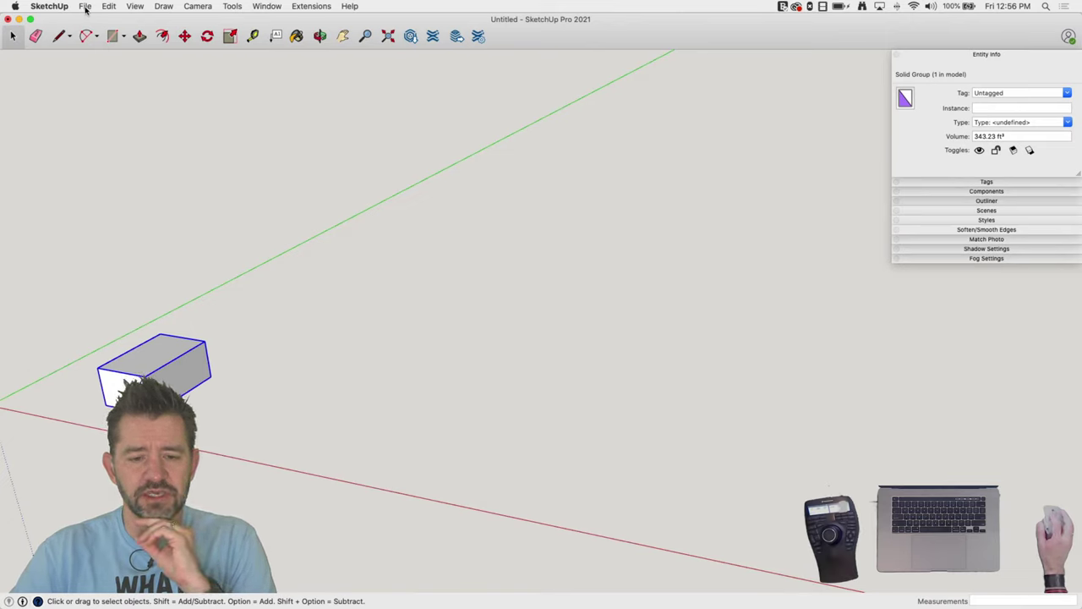
pyautogui.click(134, 6)
pyautogui.moveTo(154, 48)
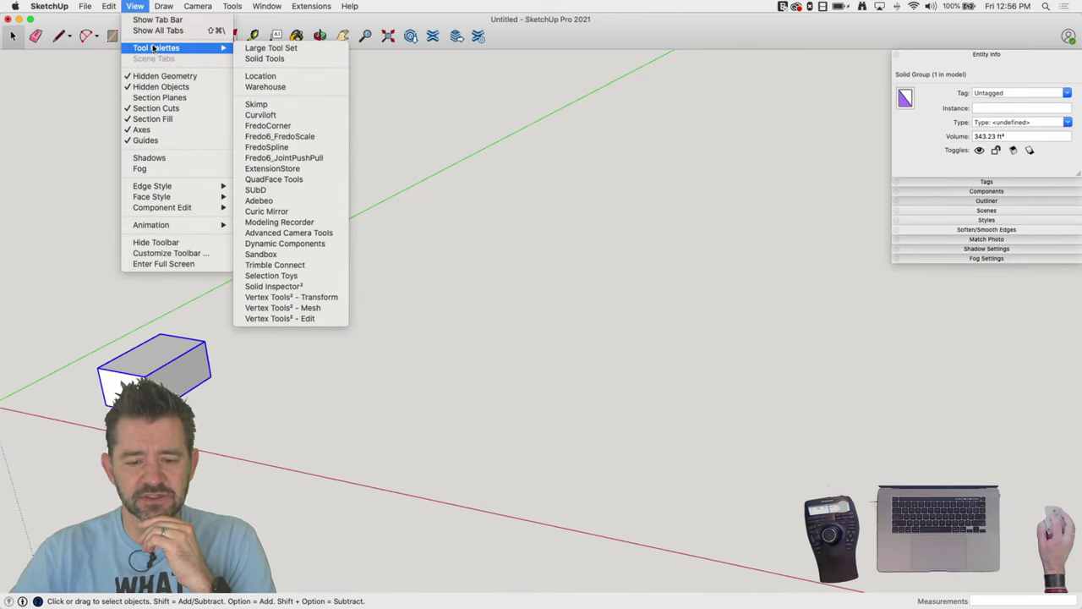
pyautogui.click(271, 254)
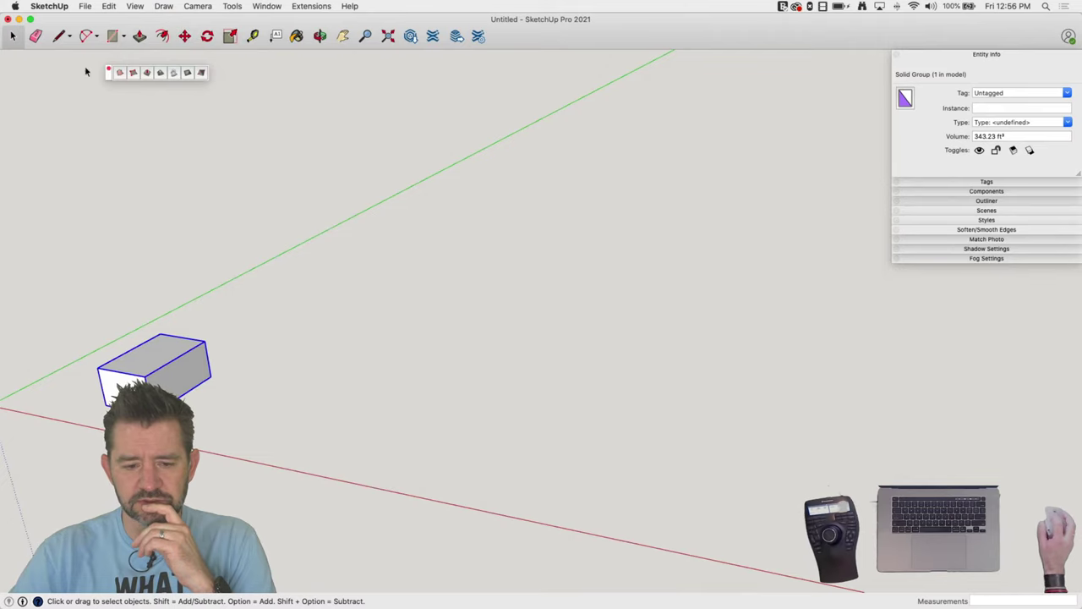
# Draw a large flat sandbox grid from scratch beside the box and pick Smoove
pyautogui.click(132, 73)
pyautogui.click(299, 310)
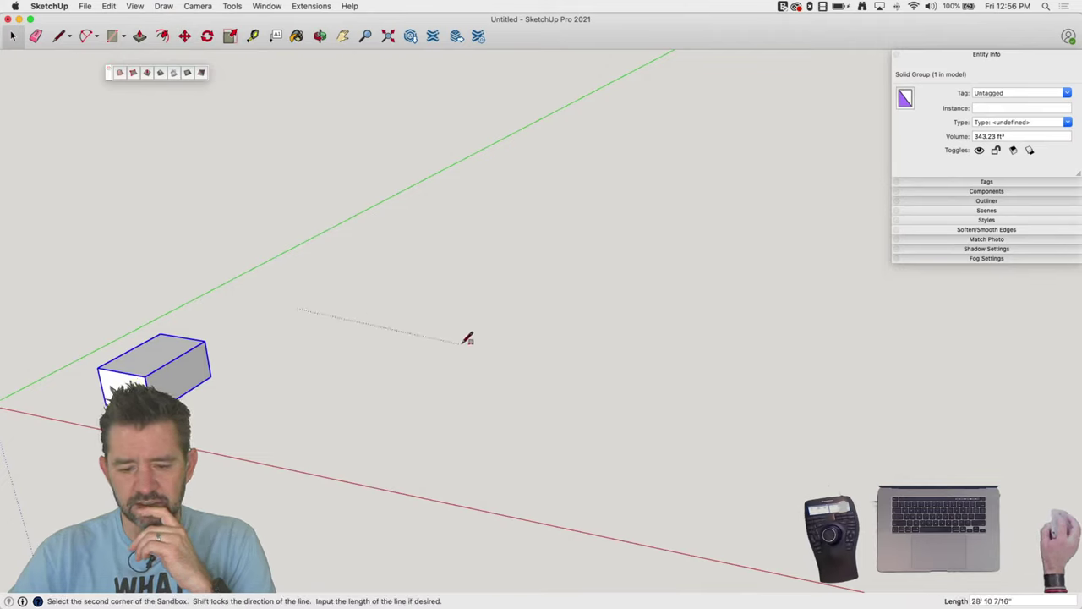
pyautogui.click(457, 327)
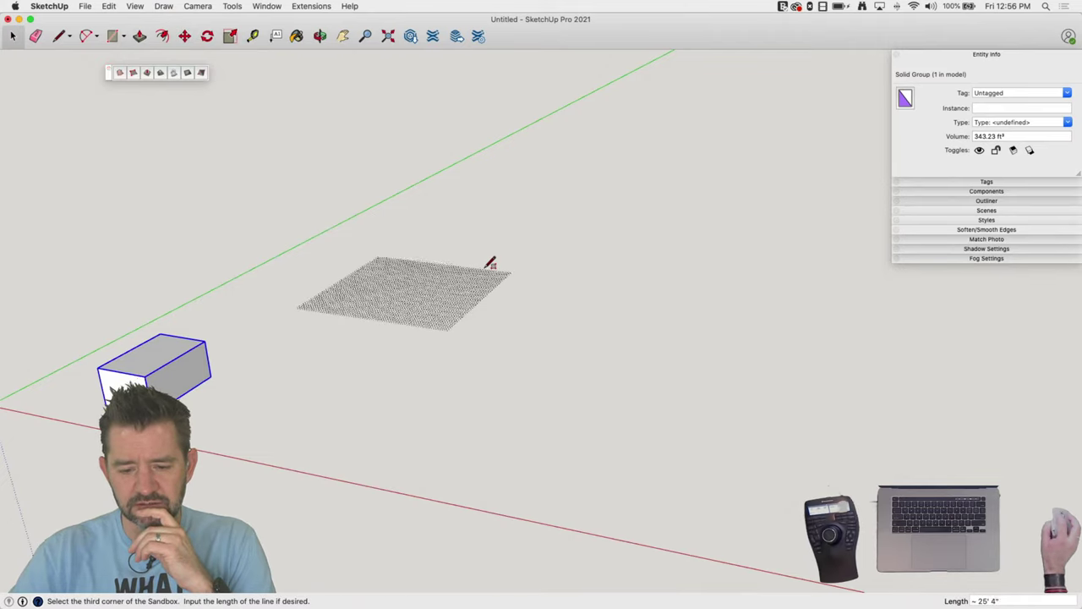
pyautogui.click(489, 263)
pyautogui.press('space')
pyautogui.scroll(10, 474, 281)
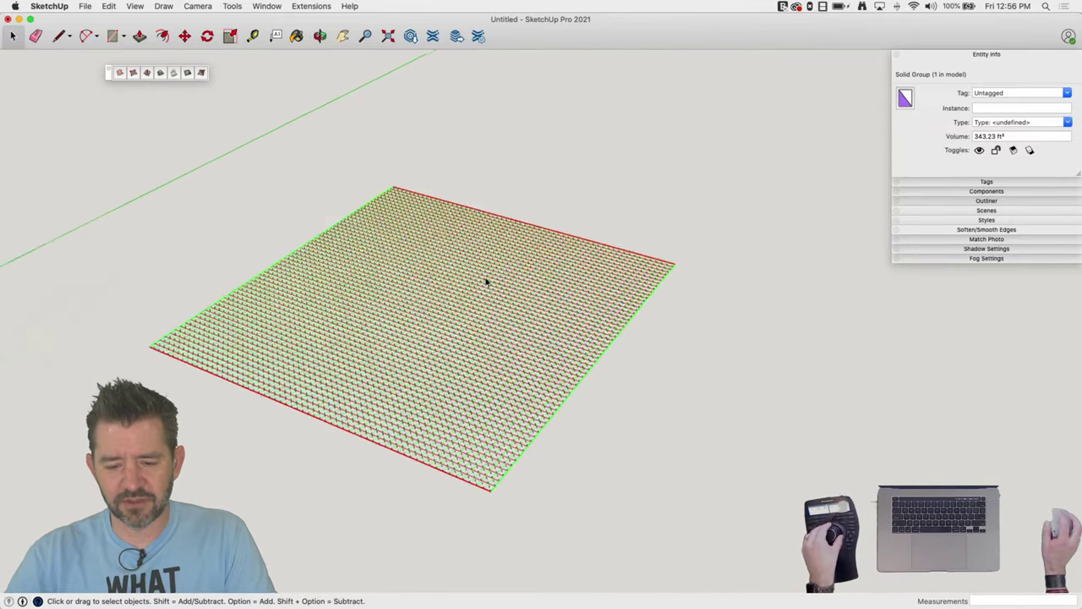
pyautogui.scroll(-10, 487, 281)
pyautogui.moveTo(486, 280); pyautogui.dragTo(406, 229, button='middle')
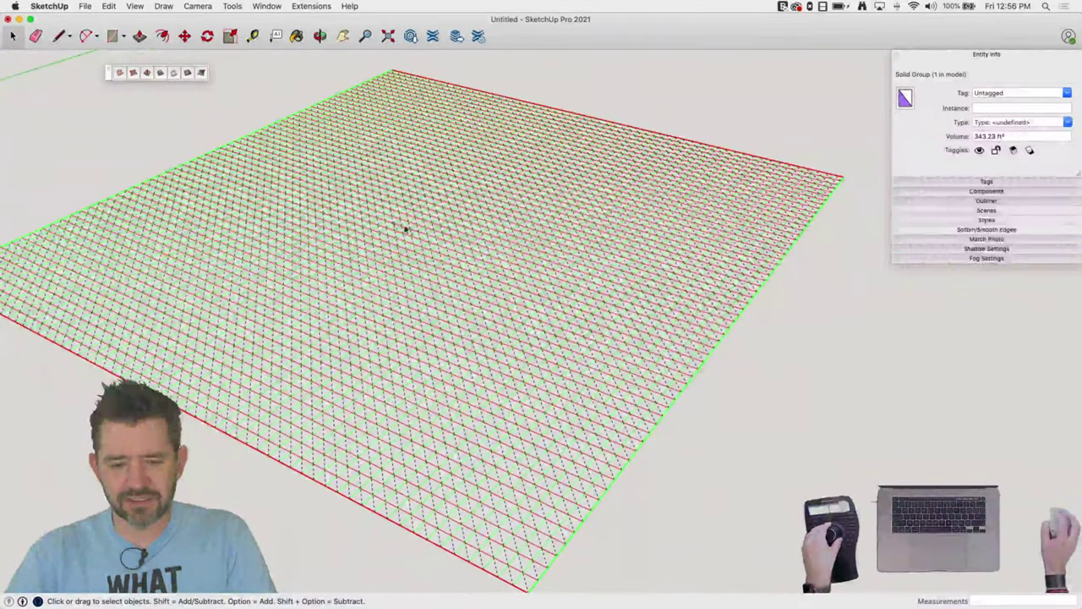
pyautogui.click(148, 74)
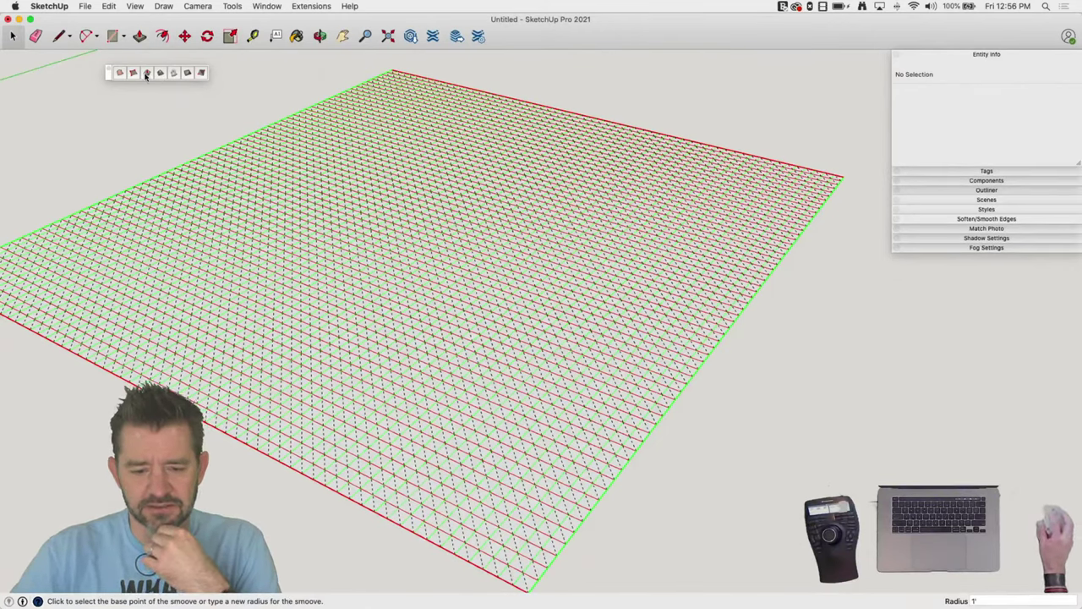
# Open the grid group for editing and set the Smoove radius to 8 feet
pyautogui.press('space')
pyautogui.doubleClick(287, 201)
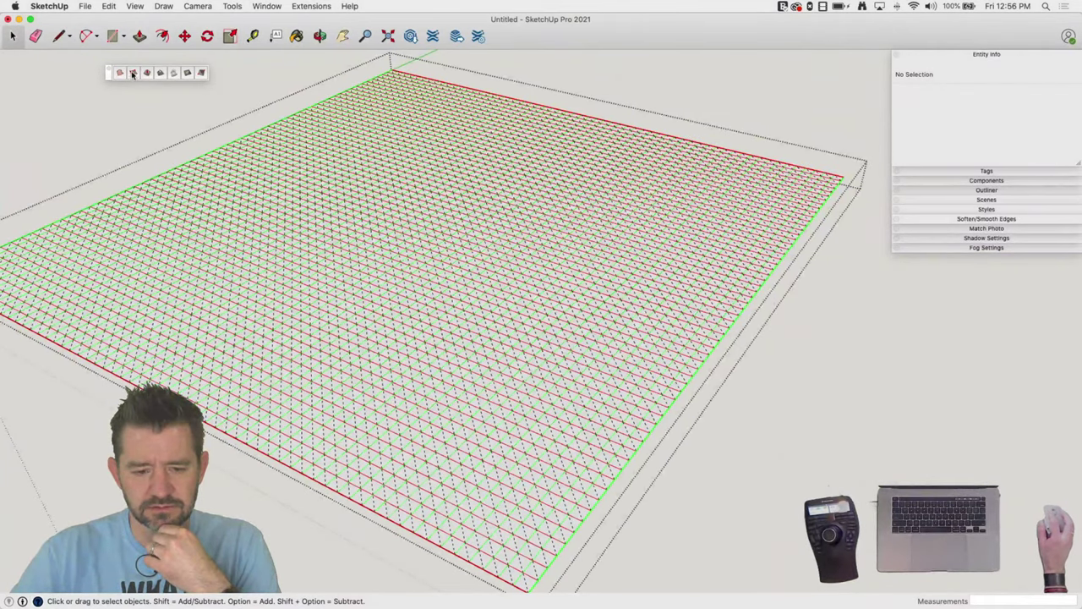
pyautogui.click(147, 75)
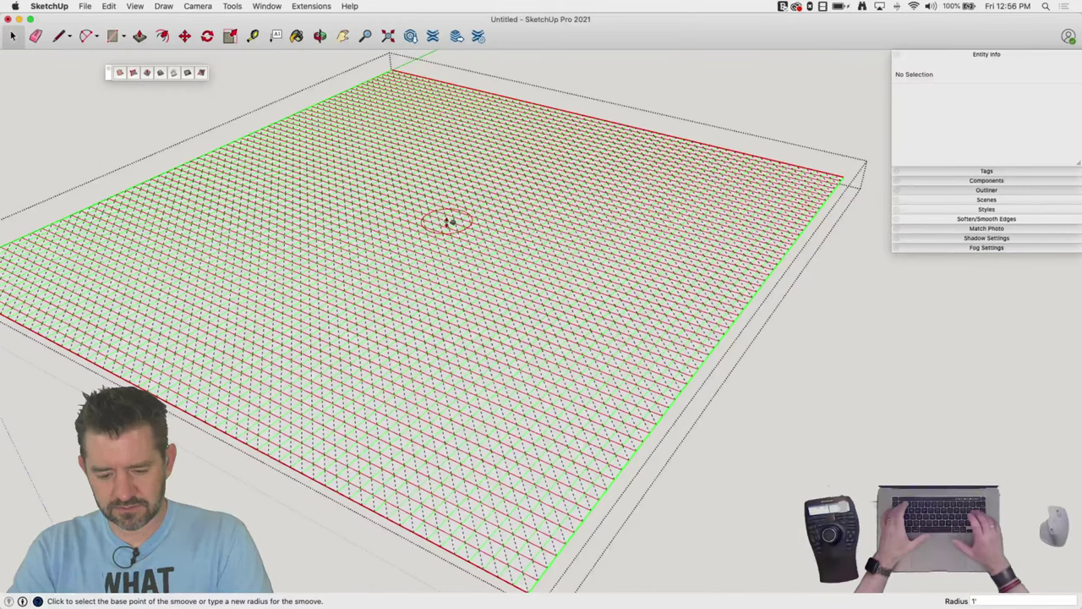
pyautogui.write('8')
pyautogui.press('Return')
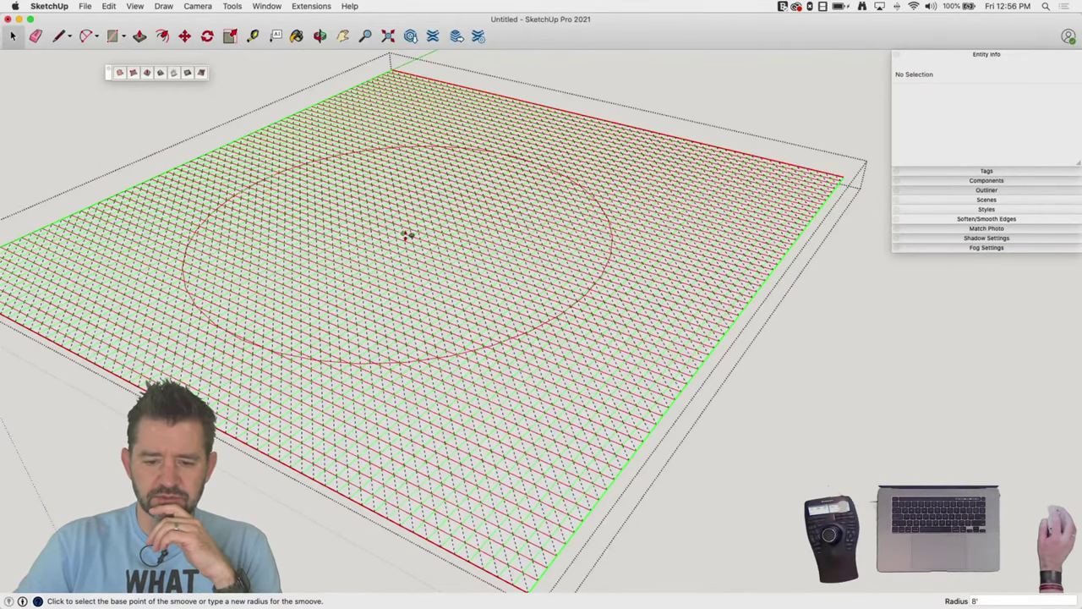
# Raise two hills at the back of the grid and a broad dome across the middle
pyautogui.click(380, 110)
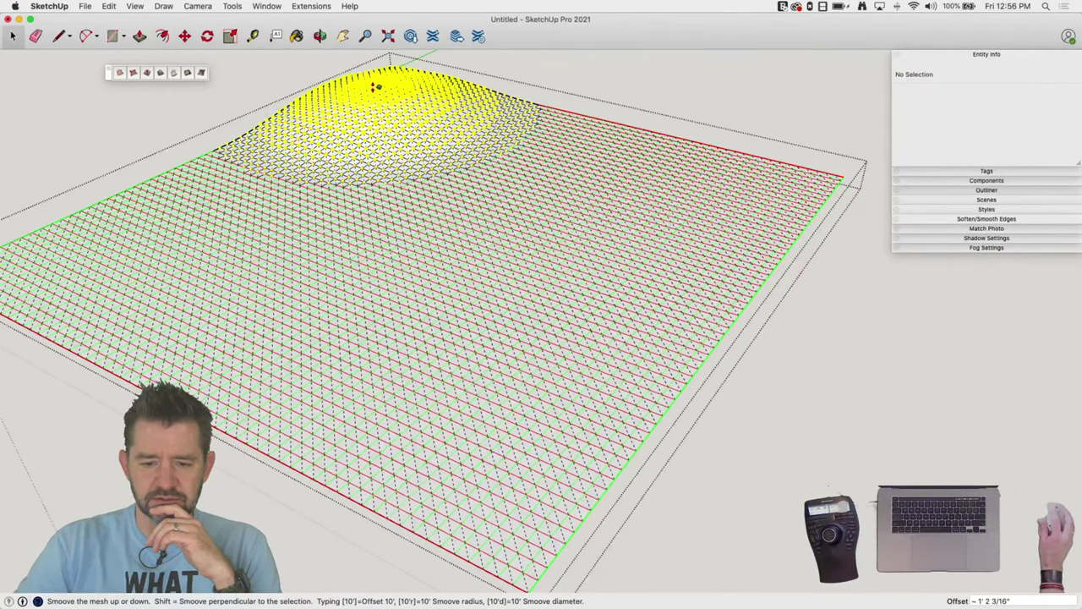
pyautogui.click(379, 84)
pyautogui.click(545, 144)
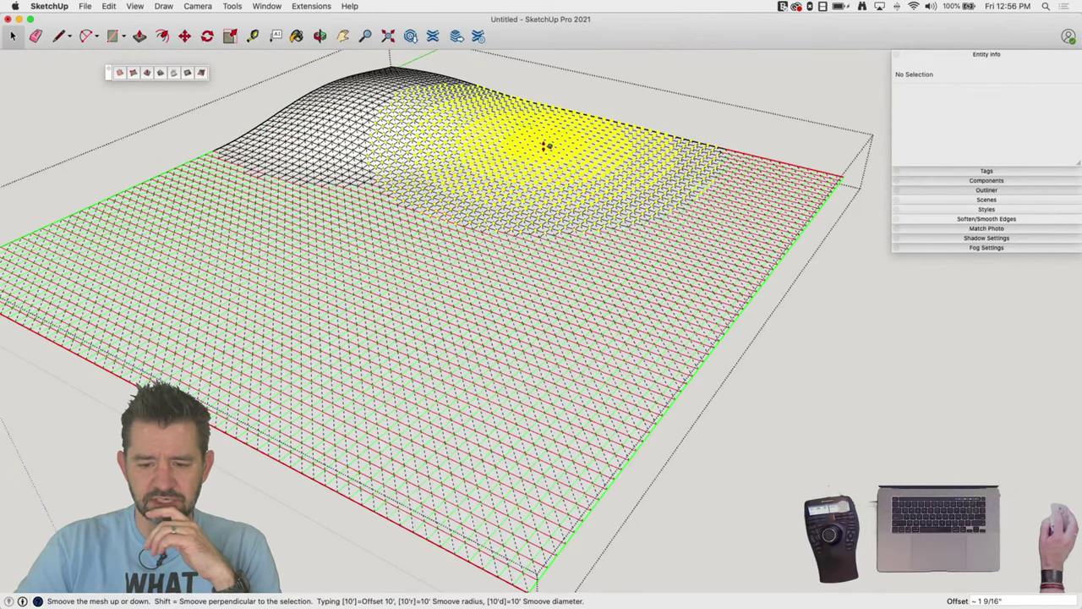
pyautogui.click(546, 146)
pyautogui.click(400, 237)
pyautogui.click(396, 216)
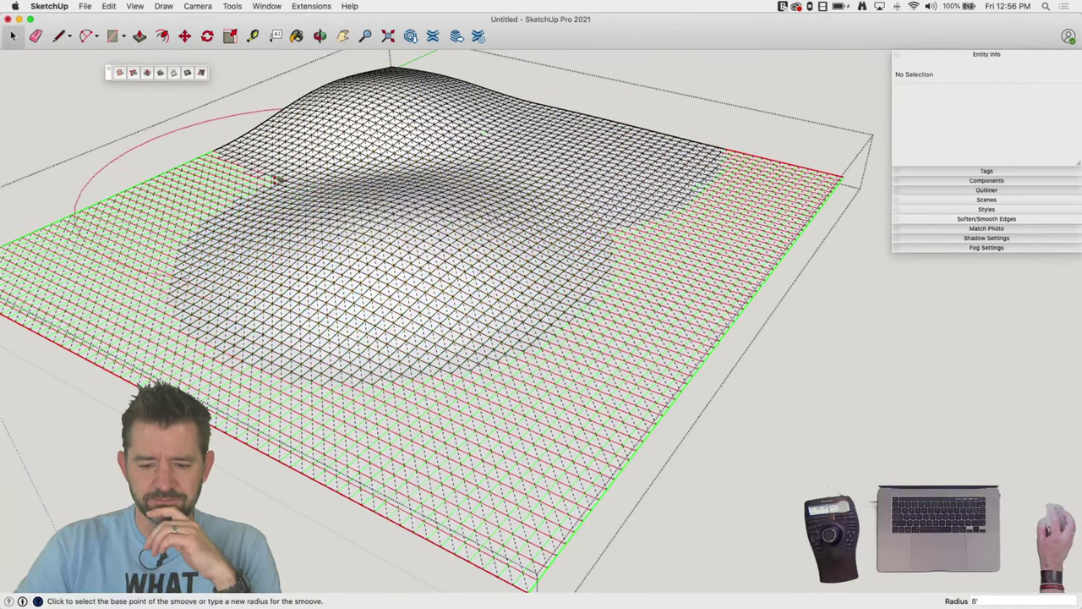
# Push down the left and right sides, reshape the front centre, and flatten the lower-left corner
pyautogui.click(238, 175)
pyautogui.click(243, 192)
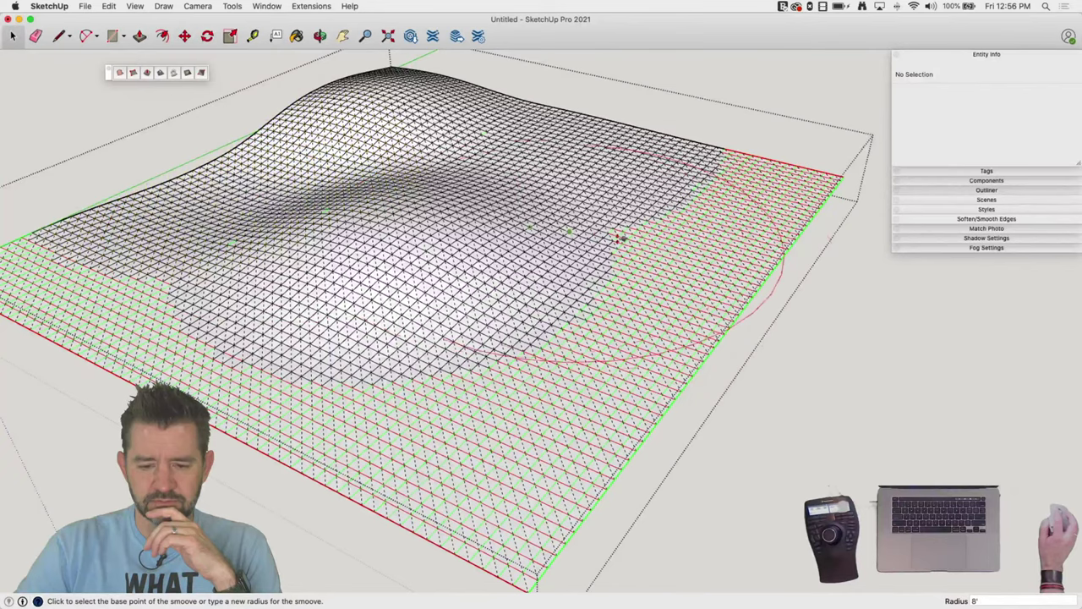
pyautogui.click(675, 188)
pyautogui.click(635, 255)
pyautogui.click(573, 336)
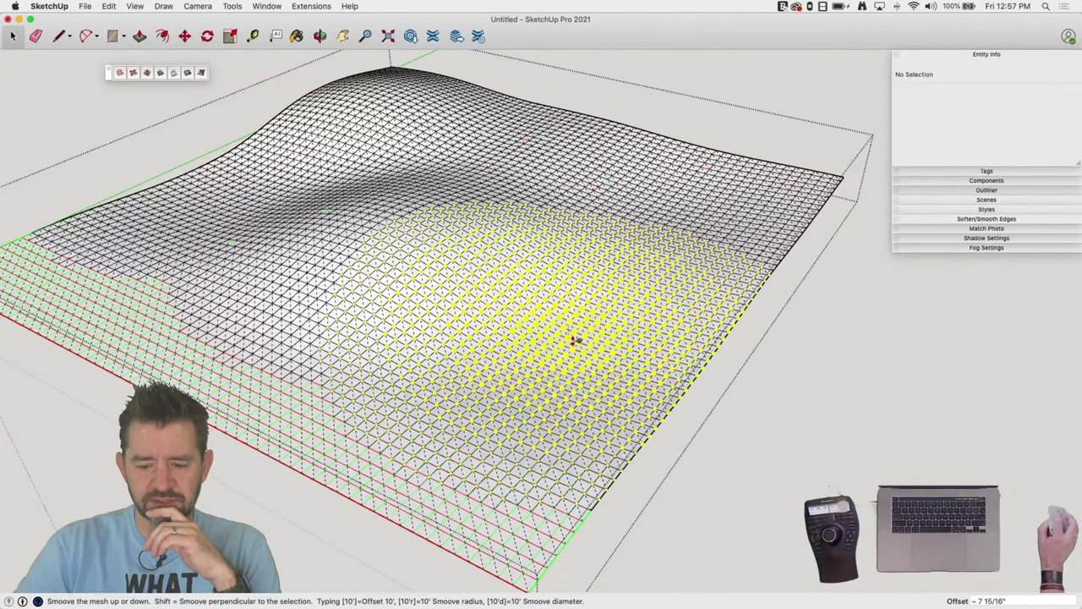
pyautogui.click(573, 338)
pyautogui.click(515, 495)
pyautogui.click(514, 513)
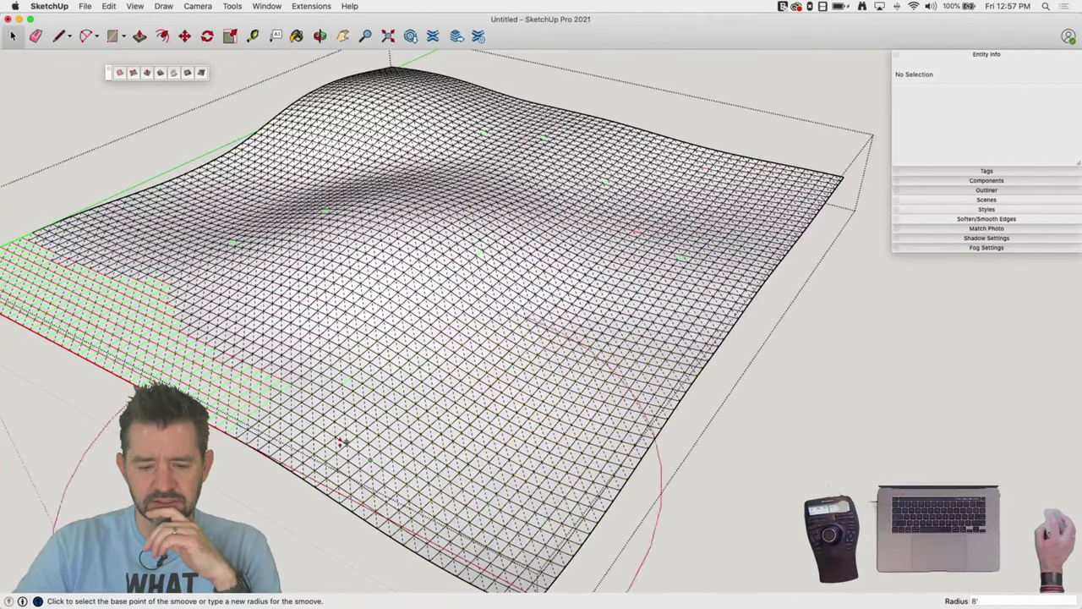
pyautogui.click(203, 351)
pyautogui.click(205, 365)
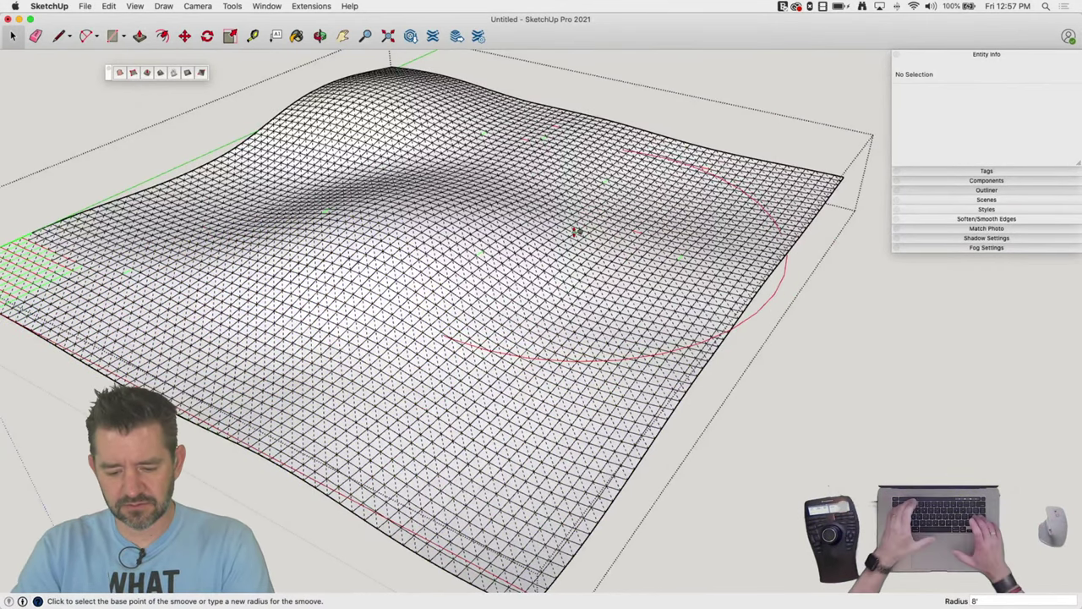
# With a 4-foot radius, add small bumps and a ridge near the centre of the terrain
pyautogui.write('4')
pyautogui.press('Return')
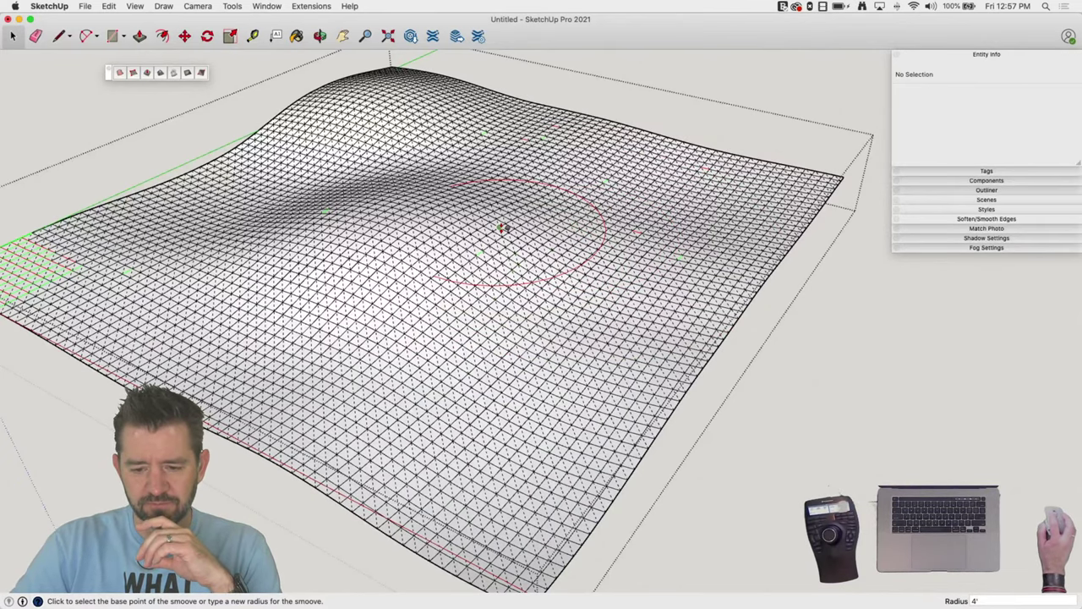
pyautogui.click(503, 229)
pyautogui.click(502, 213)
pyautogui.click(447, 222)
pyautogui.click(439, 232)
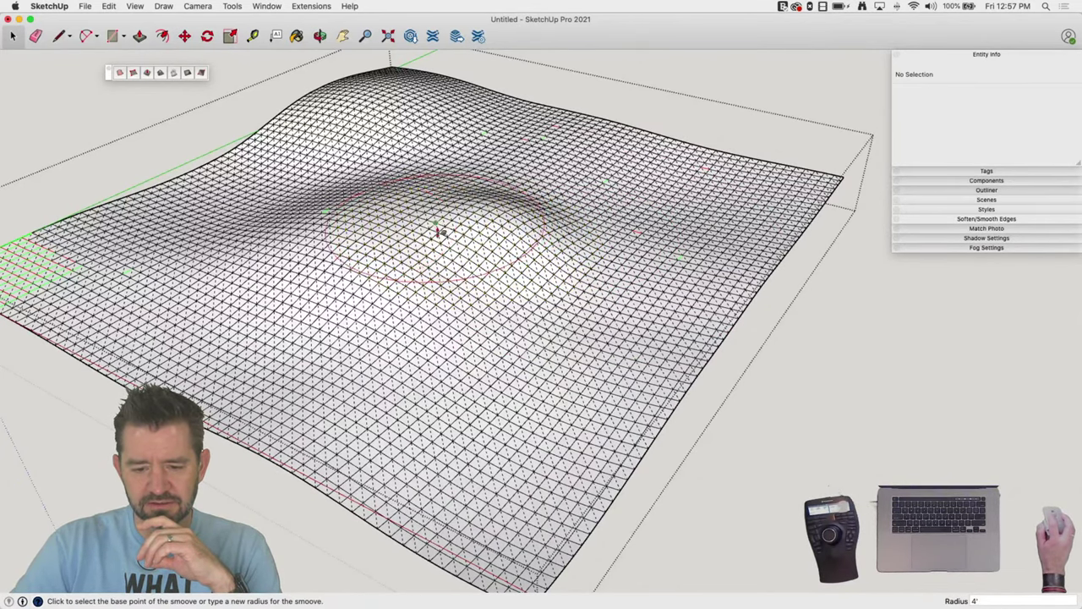
pyautogui.click(345, 234)
pyautogui.click(346, 239)
pyautogui.click(350, 181)
pyautogui.click(347, 184)
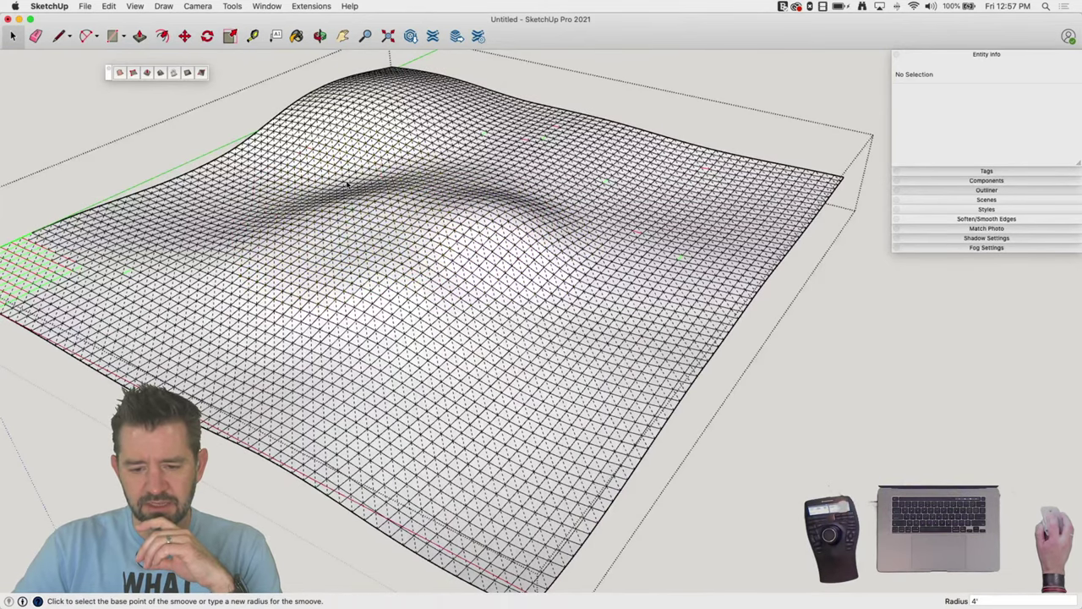
pyautogui.moveTo(347, 184); pyautogui.dragTo(448, 140, button='middle')
pyautogui.press('space')
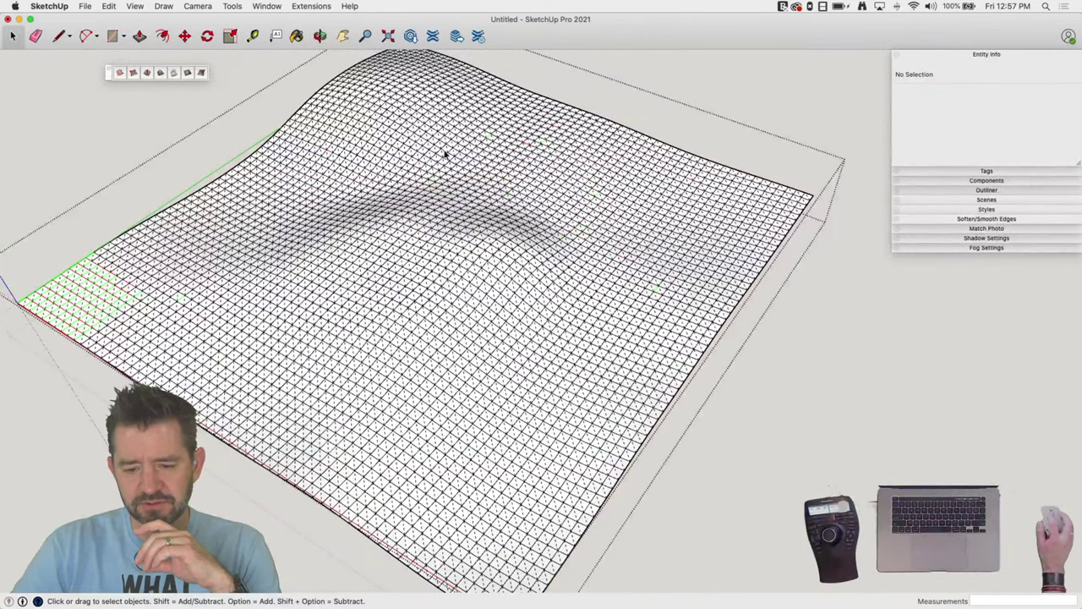
# Select a rectangular rear patch of mesh and Smoove it up into a mound with a hollow in front
pyautogui.moveTo(446, 153); pyautogui.dragTo(575, 218)
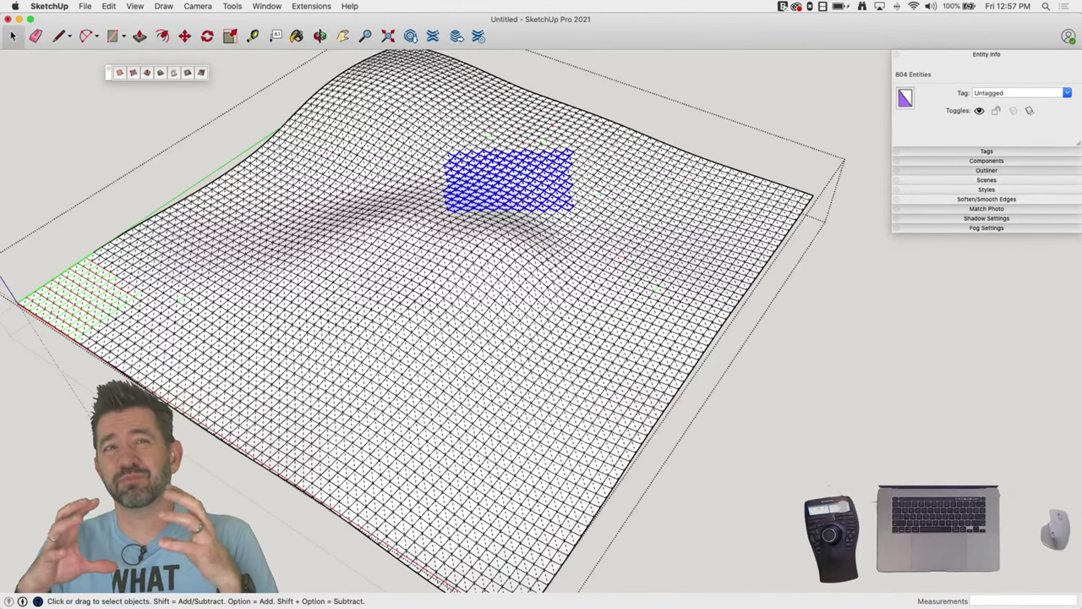
pyautogui.press('s')
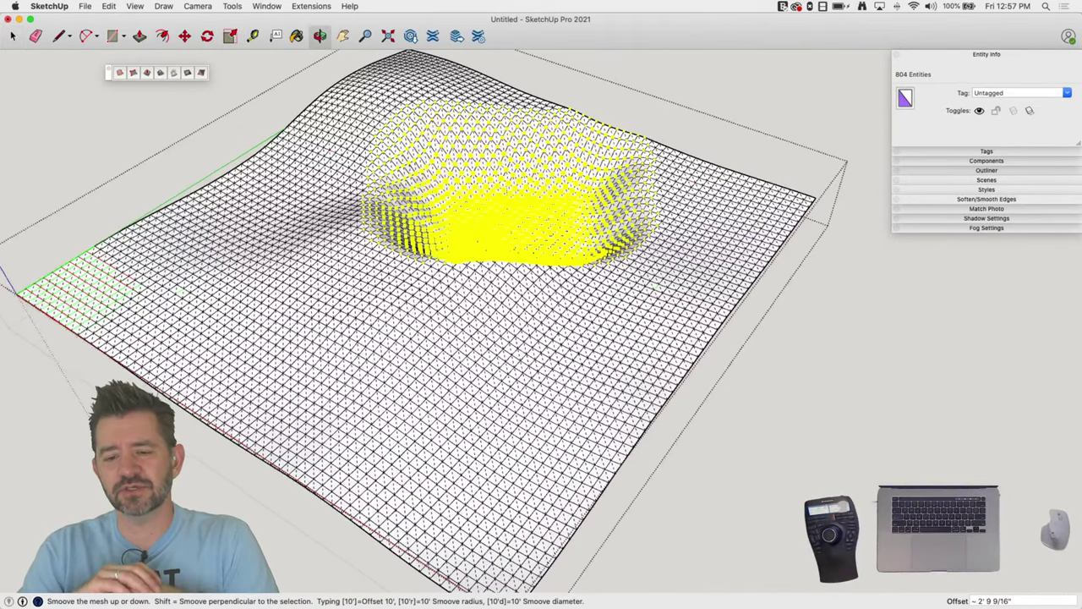
pyautogui.click(414, 245)
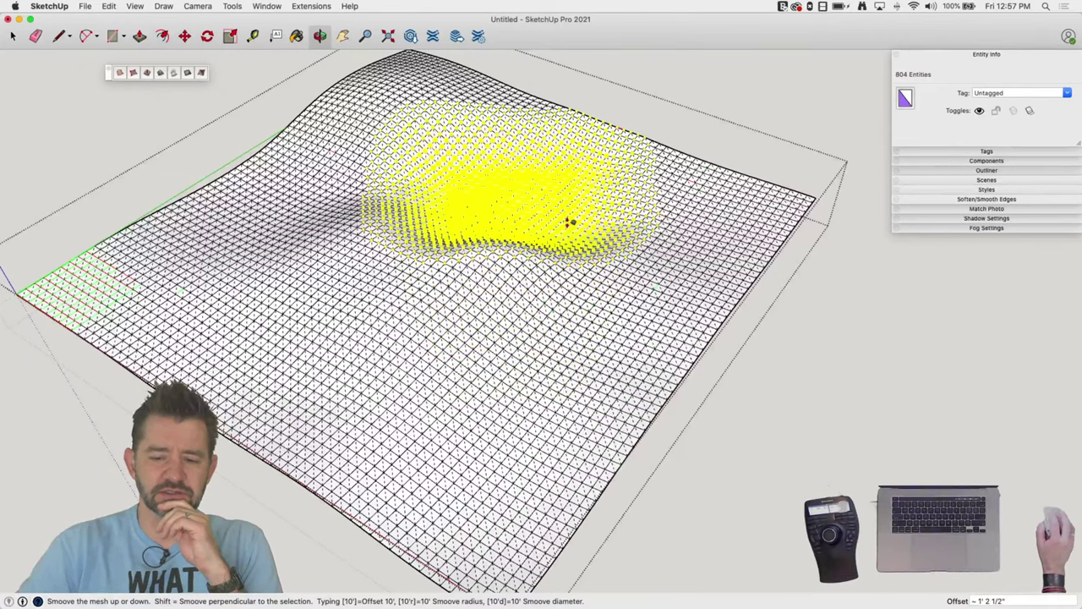
pyautogui.click(569, 224)
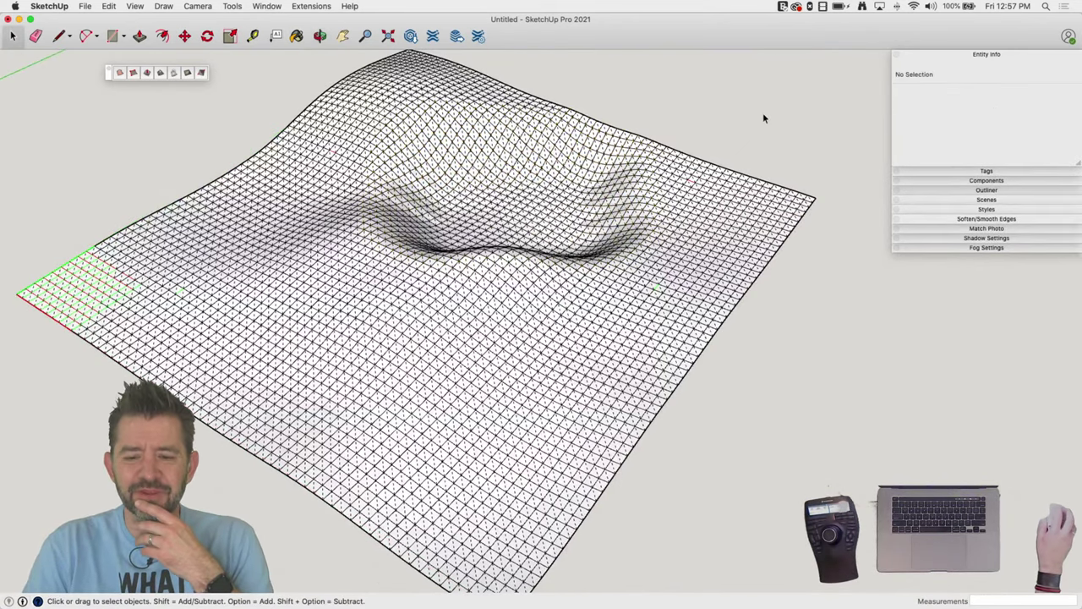
pyautogui.moveTo(815, 159); pyautogui.dragTo(619, 96, button='middle')
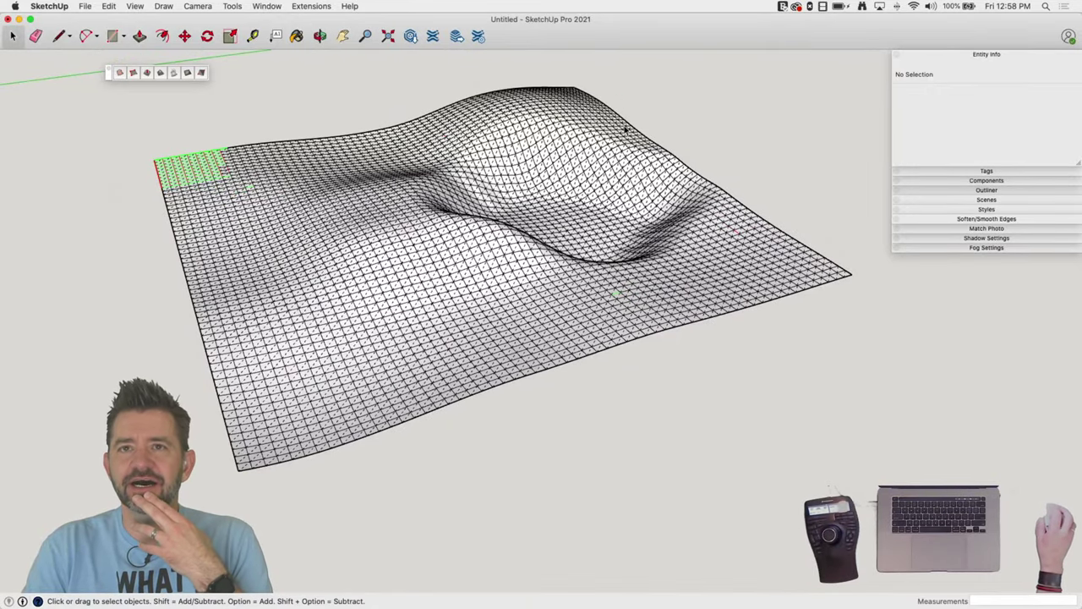
pyautogui.moveTo(831, 285); pyautogui.dragTo(923, 239, button='middle')
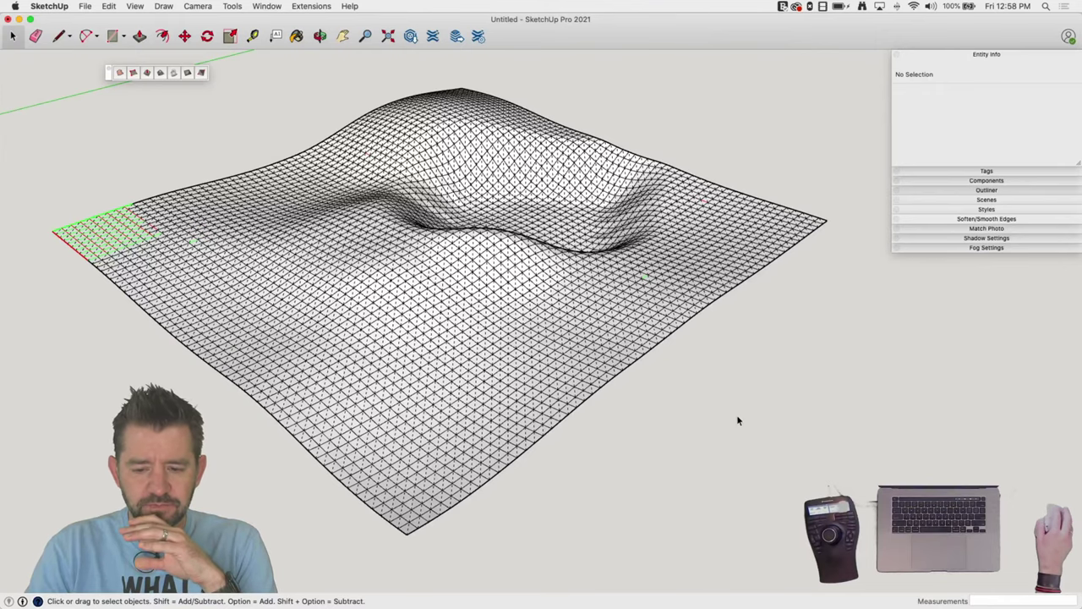
pyautogui.moveTo(739, 420); pyautogui.dragTo(783, 379, button='middle')
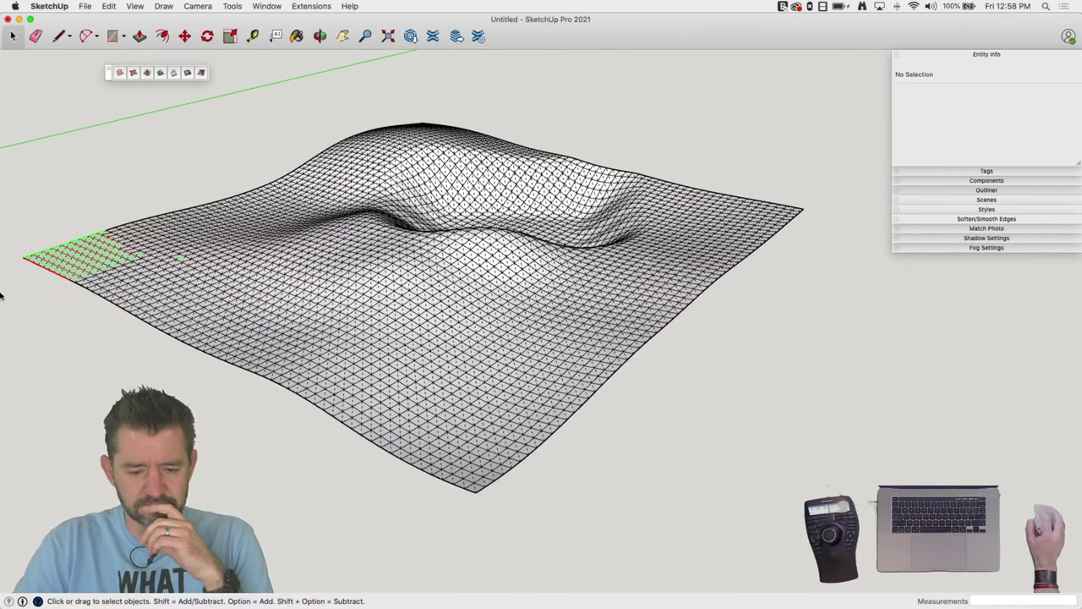
# Turn on left-click and keystroke display in Visualize and return to SketchUp
pyautogui.click(14, 243)
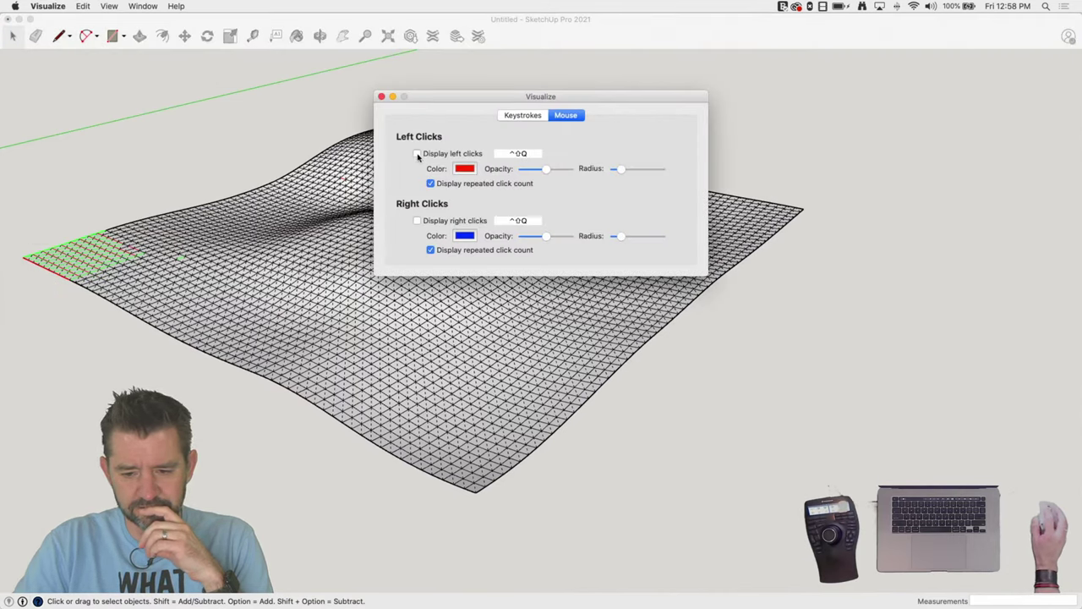
pyautogui.click(417, 154)
pyautogui.click(524, 115)
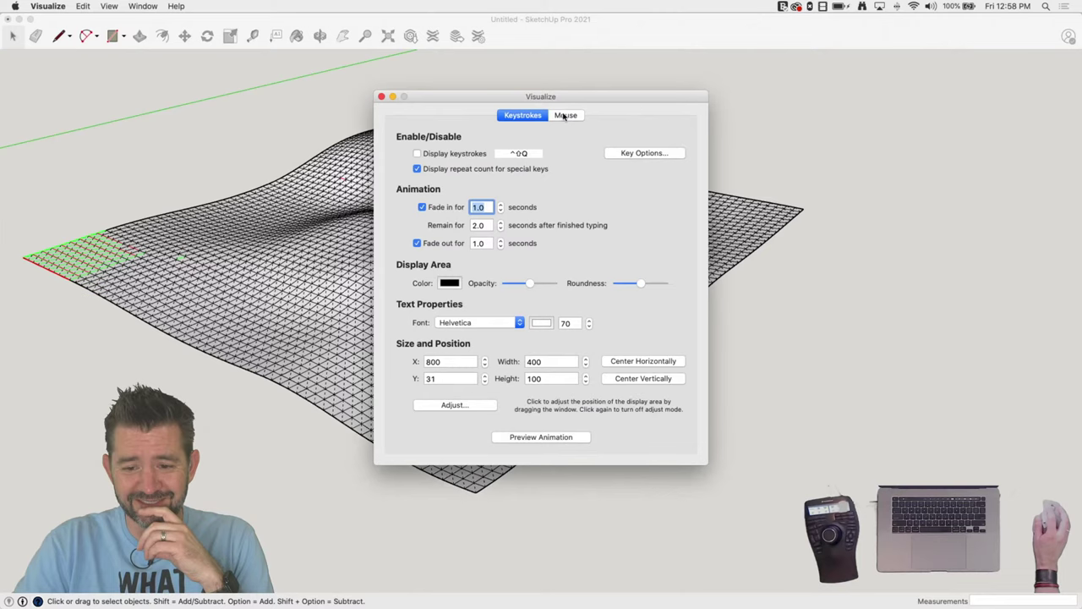
pyautogui.click(417, 154)
pyautogui.click(381, 97)
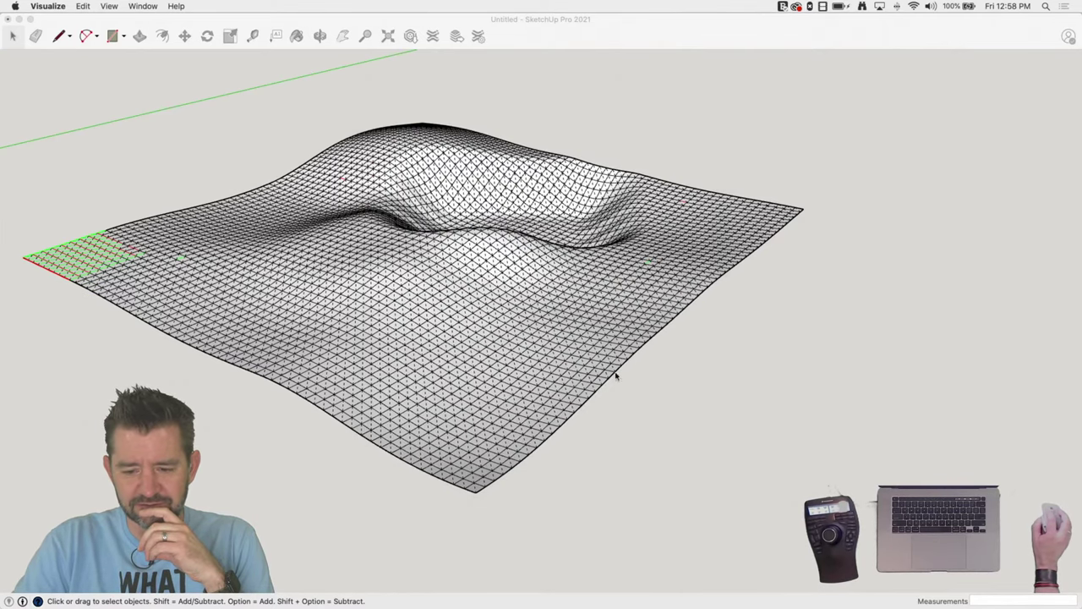
pyautogui.click(628, 386)
# Test the on-screen display with right-clicks on the terrain and the A and S keys
pyautogui.rightClick(630, 385)
pyautogui.click(668, 341)
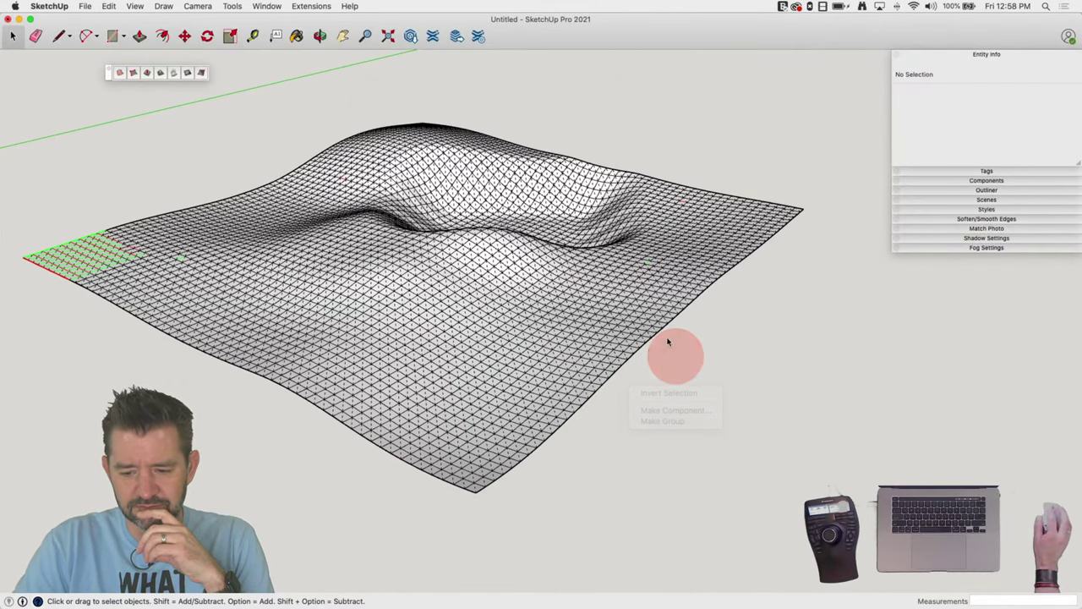
pyautogui.rightClick(604, 310)
pyautogui.rightClick(674, 108)
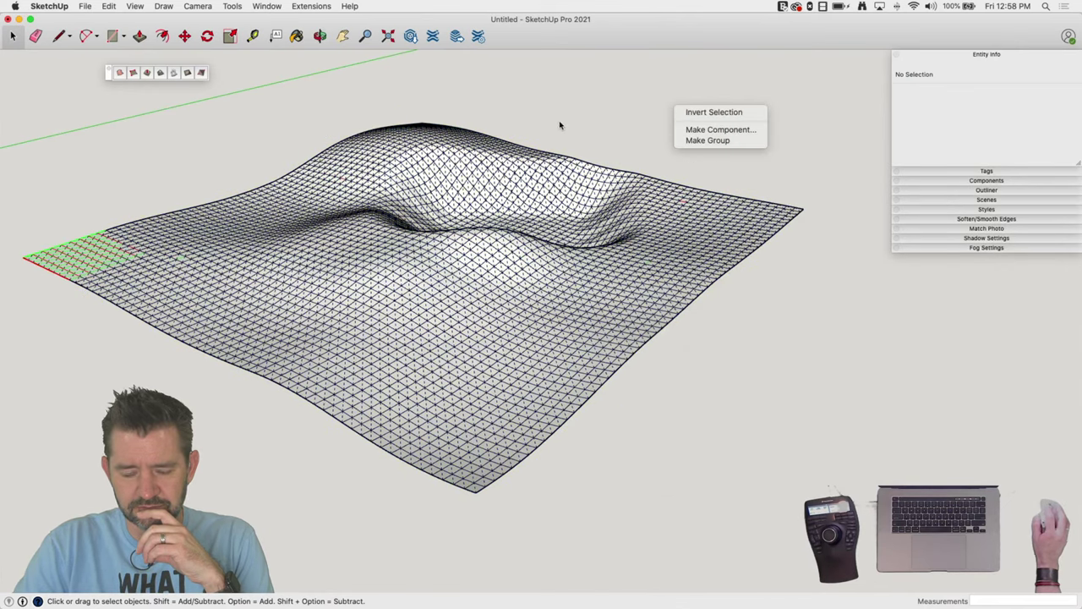
pyautogui.click(65, 208)
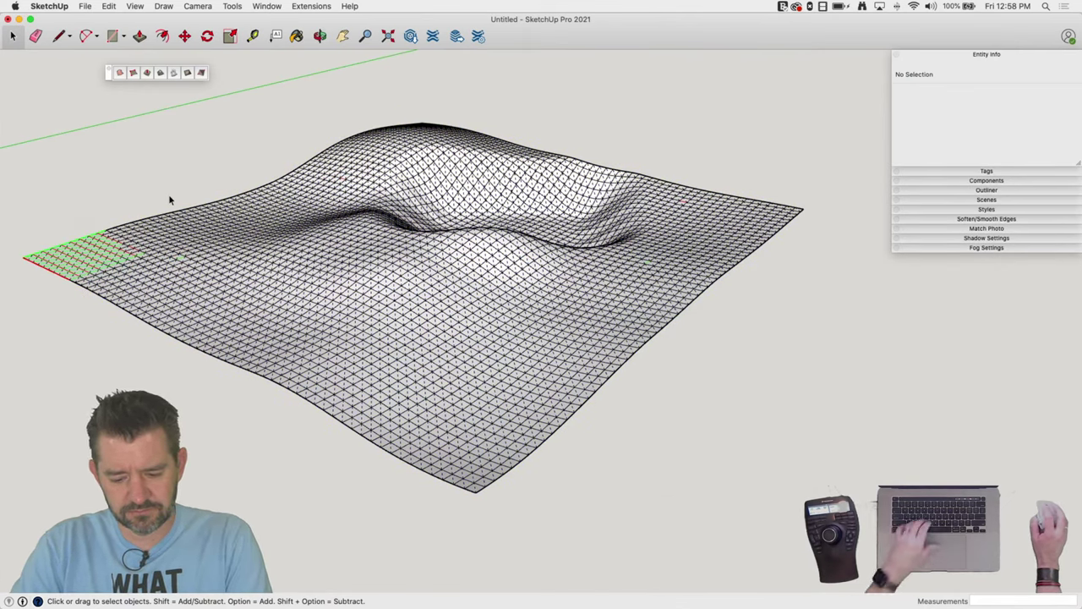
pyautogui.press('a')
pyautogui.press('s')
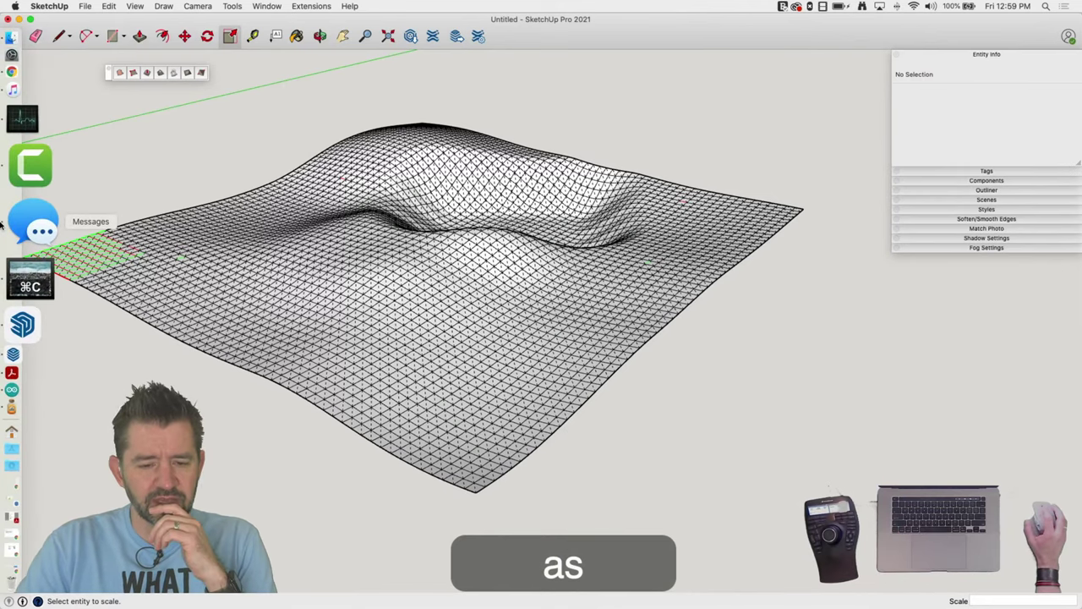
# Enable right-click display in Visualize, then orbit and zoom in on the terrain
pyautogui.click(9, 237)
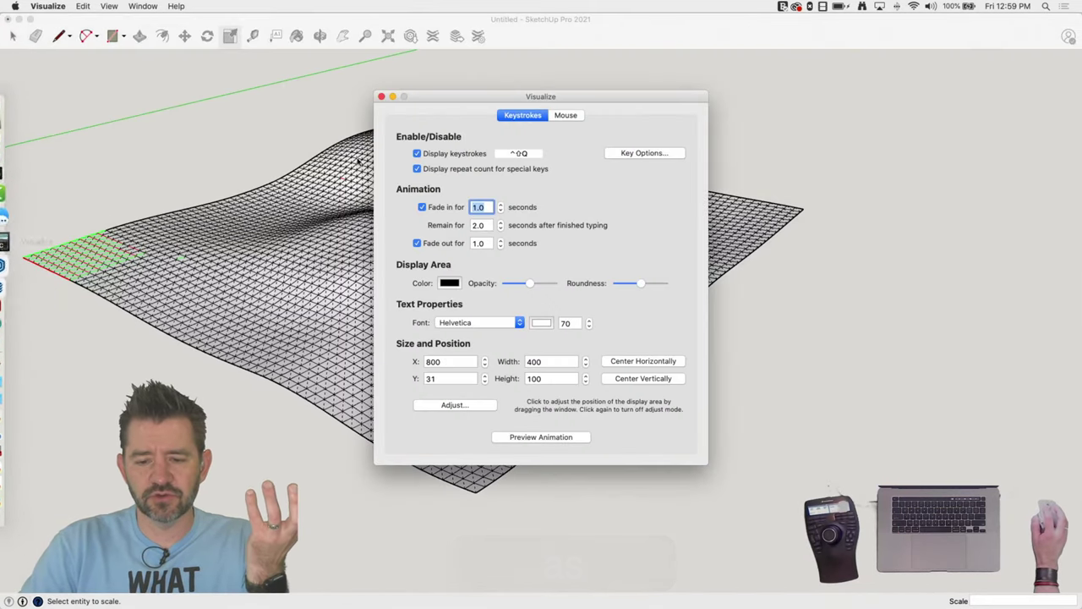
pyautogui.click(569, 116)
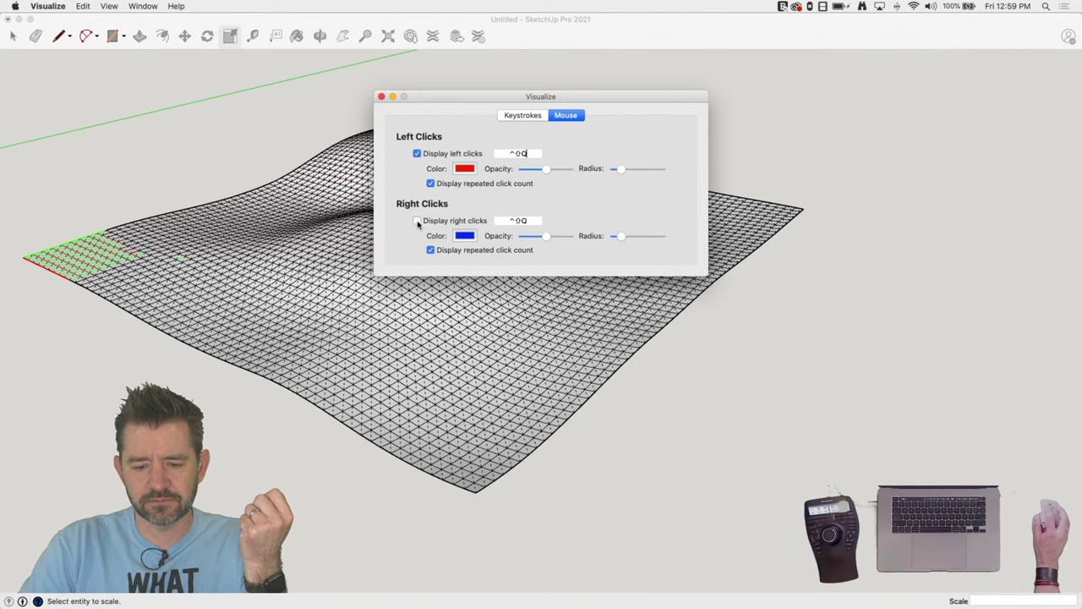
pyautogui.click(417, 222)
pyautogui.click(382, 96)
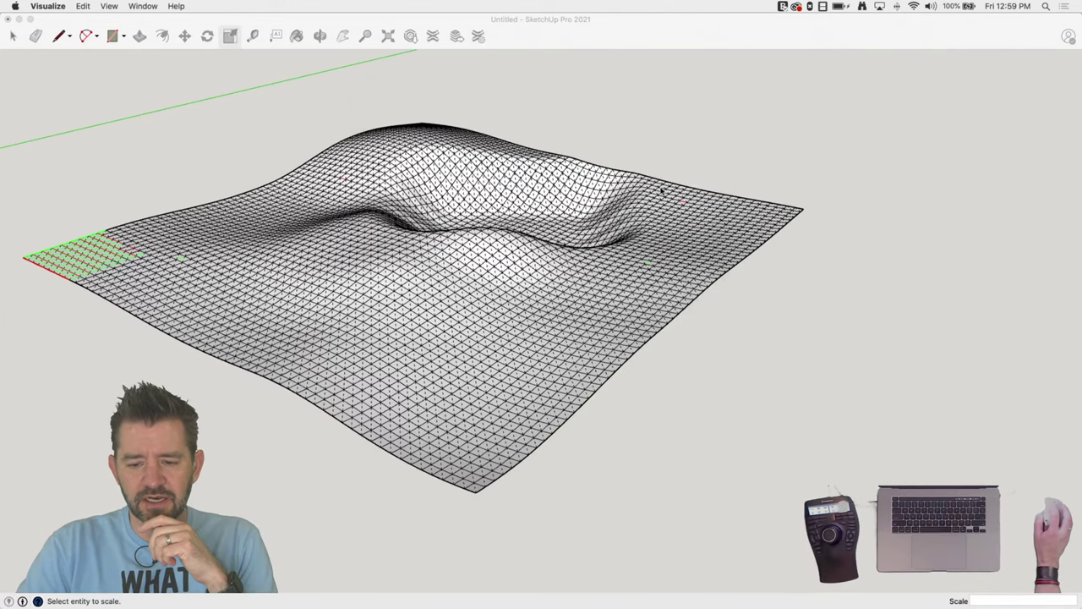
pyautogui.moveTo(663, 193); pyautogui.dragTo(758, 386, button='middle')
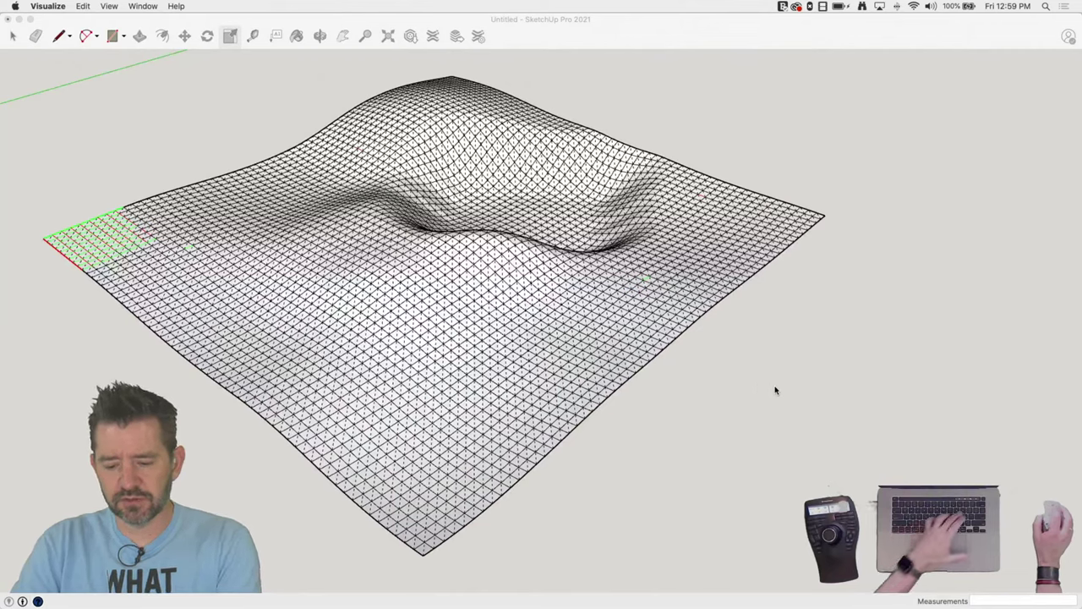
pyautogui.click(721, 435)
pyautogui.press('p')
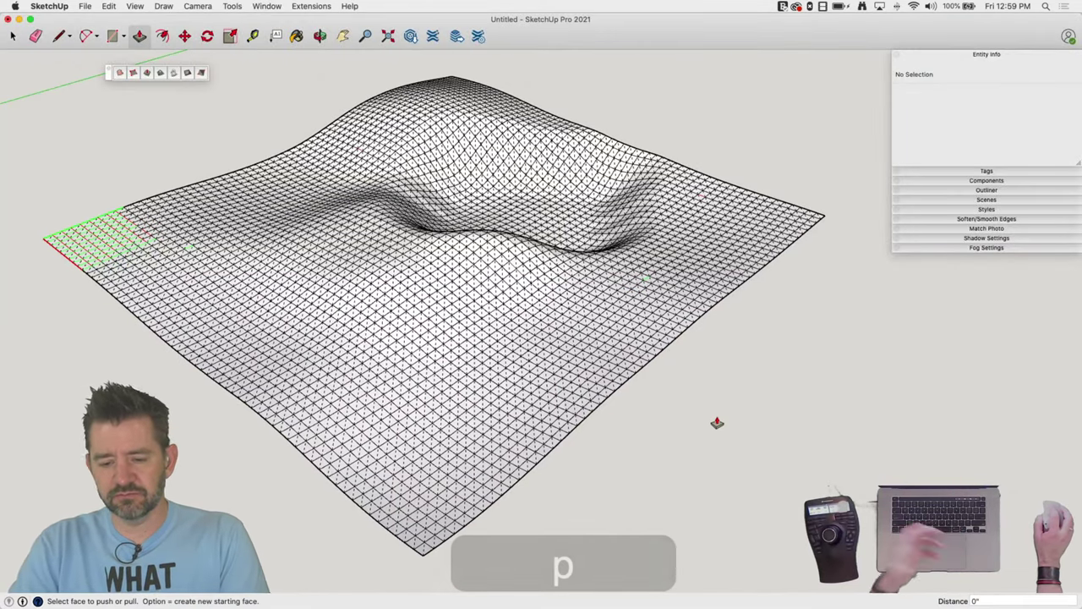
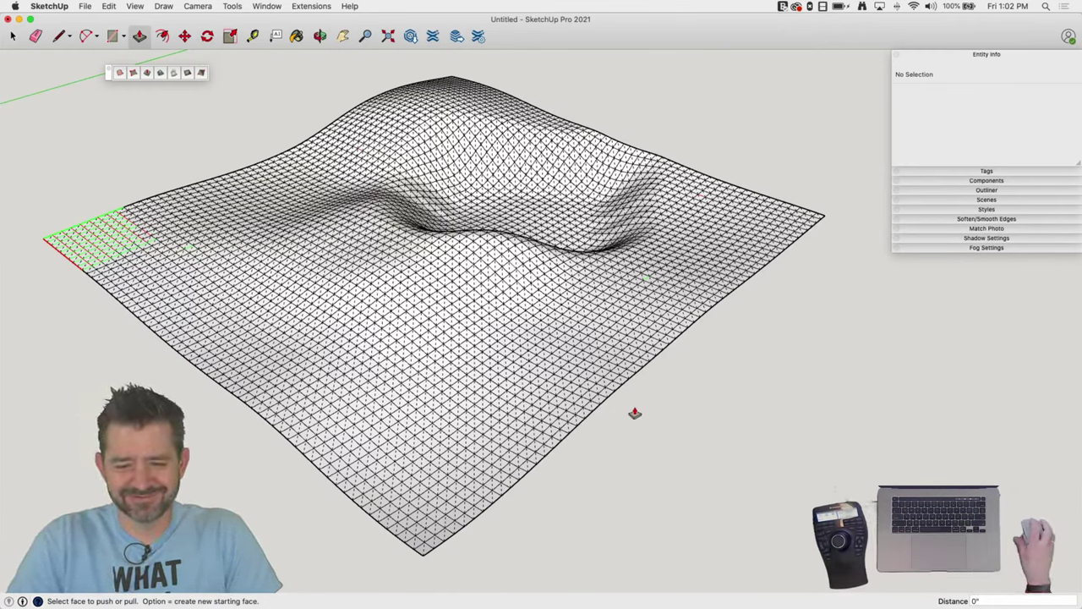
# Switch to Select and zoom out until the axes, wavy mesh, box and figure all show
pyautogui.press('space')
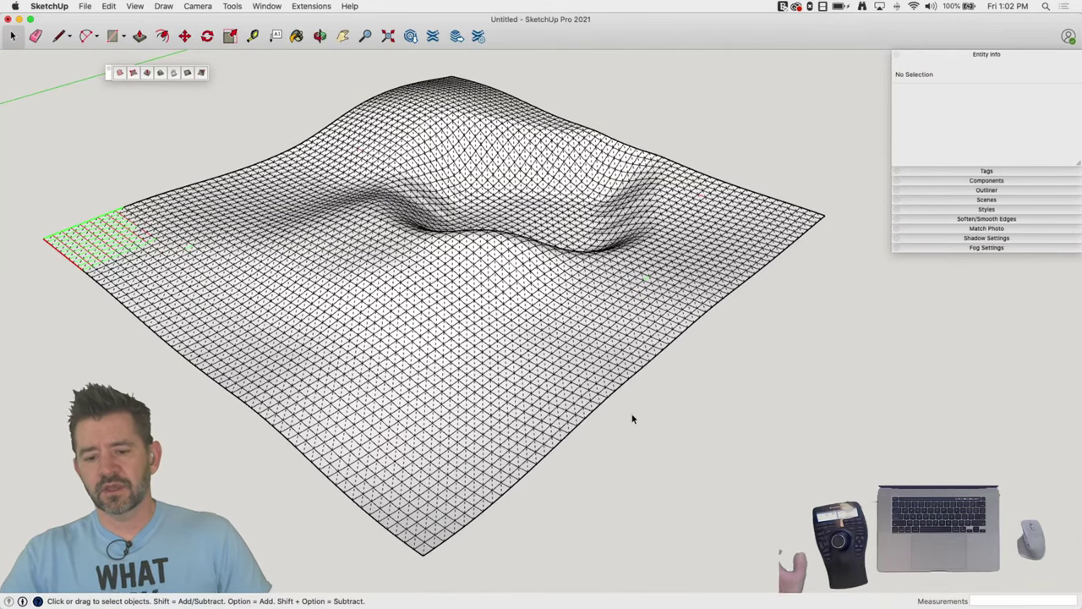
pyautogui.scroll(-10, 631, 418)
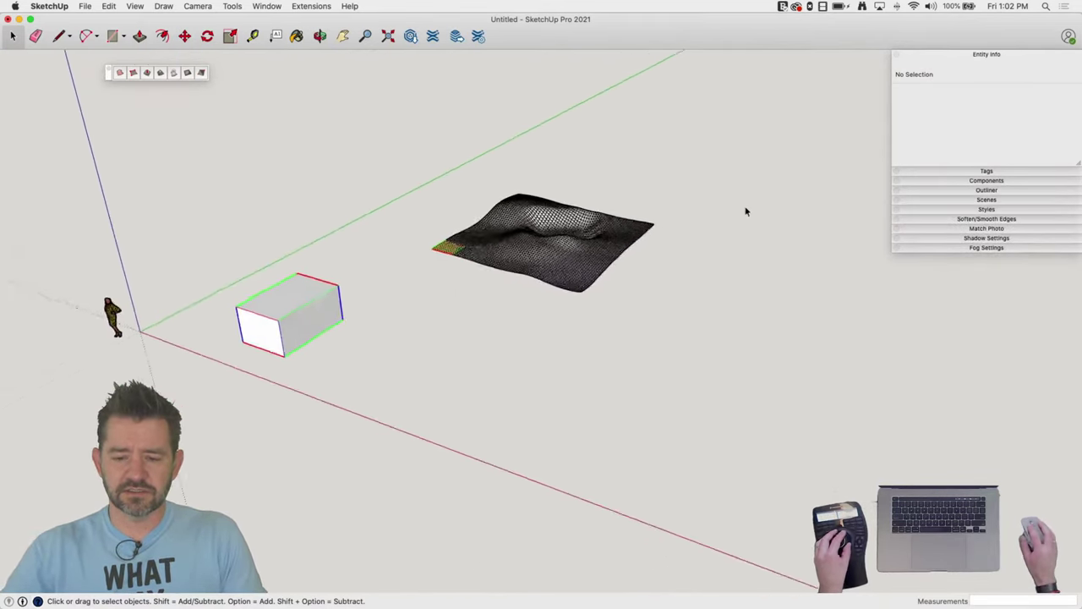
# Delete the mesh and the box, then select the Sumele figure and move in closer
pyautogui.moveTo(742, 138); pyautogui.dragTo(217, 451)
pyautogui.press('BackSpace')
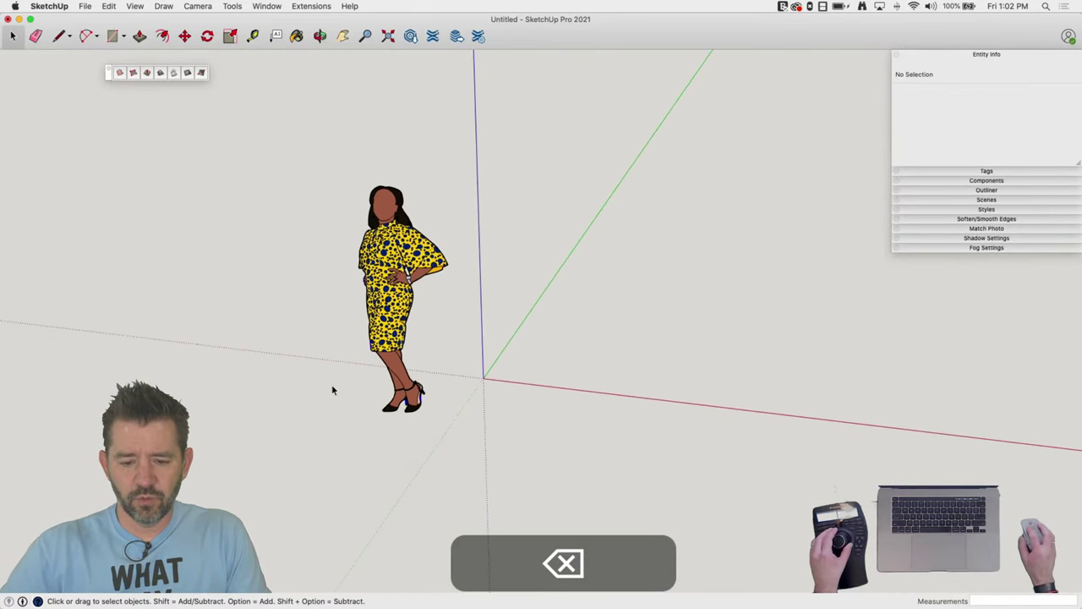
pyautogui.click(385, 296)
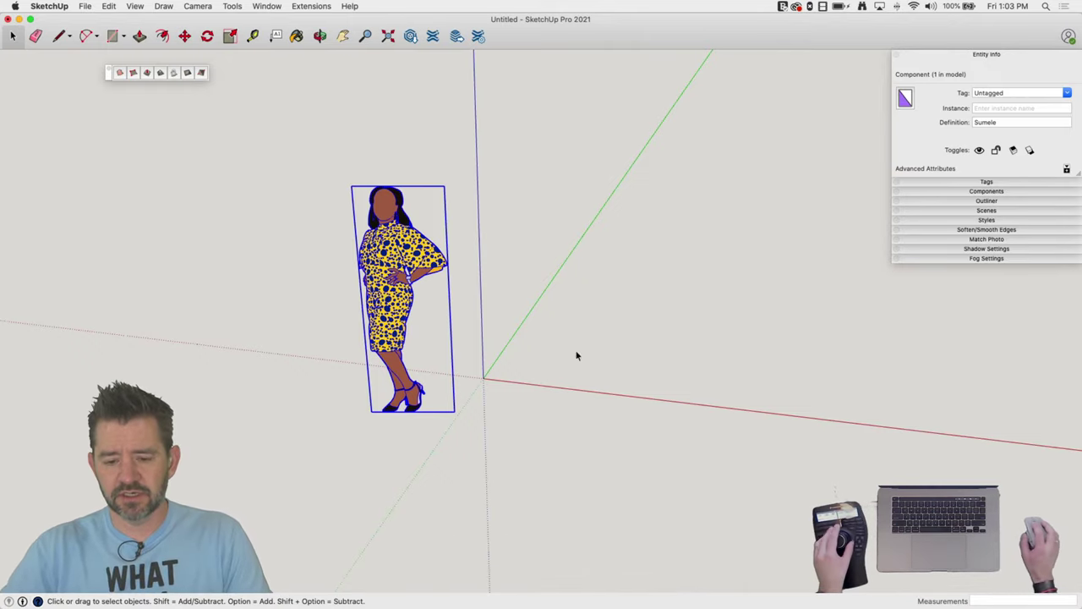
pyautogui.moveTo(577, 355); pyautogui.dragTo(597, 366, button='middle')
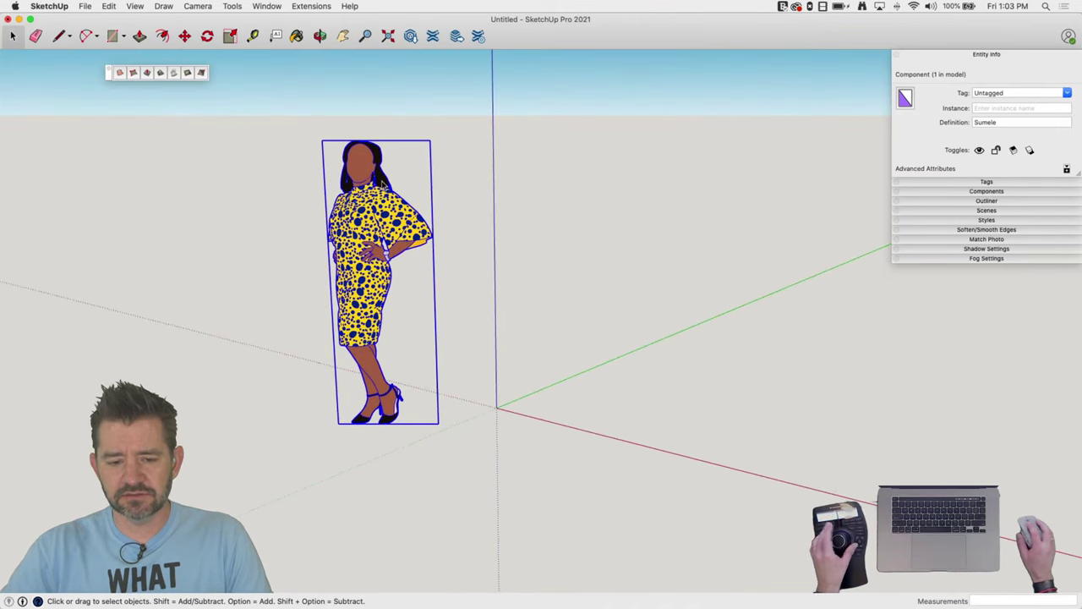
# Expand the Components panel to list the model's components and view the figure from above
pyautogui.click(987, 191)
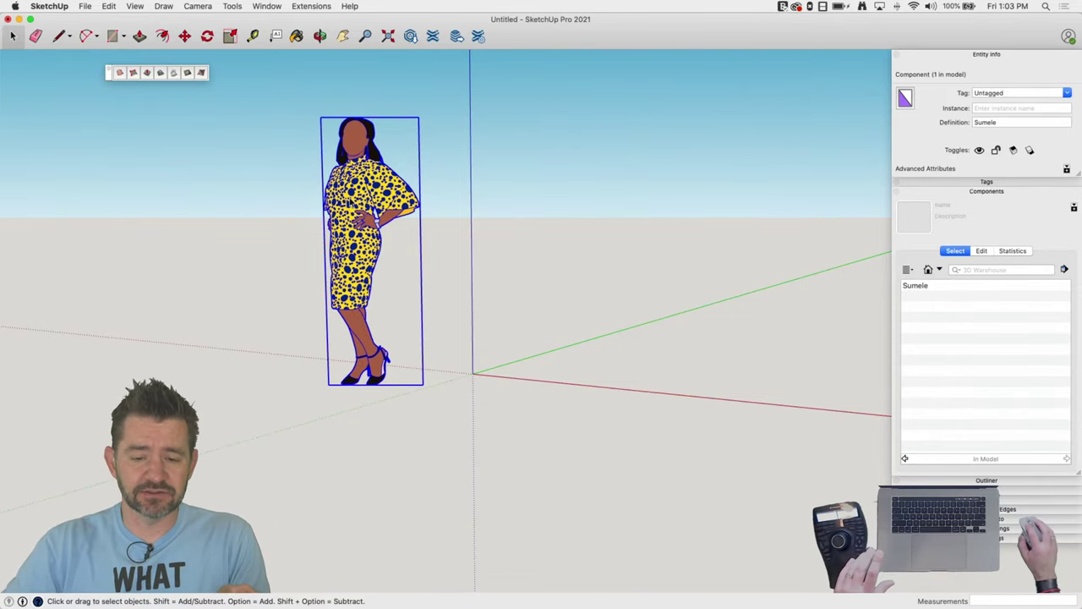
pyautogui.scroll(10, 394, 214)
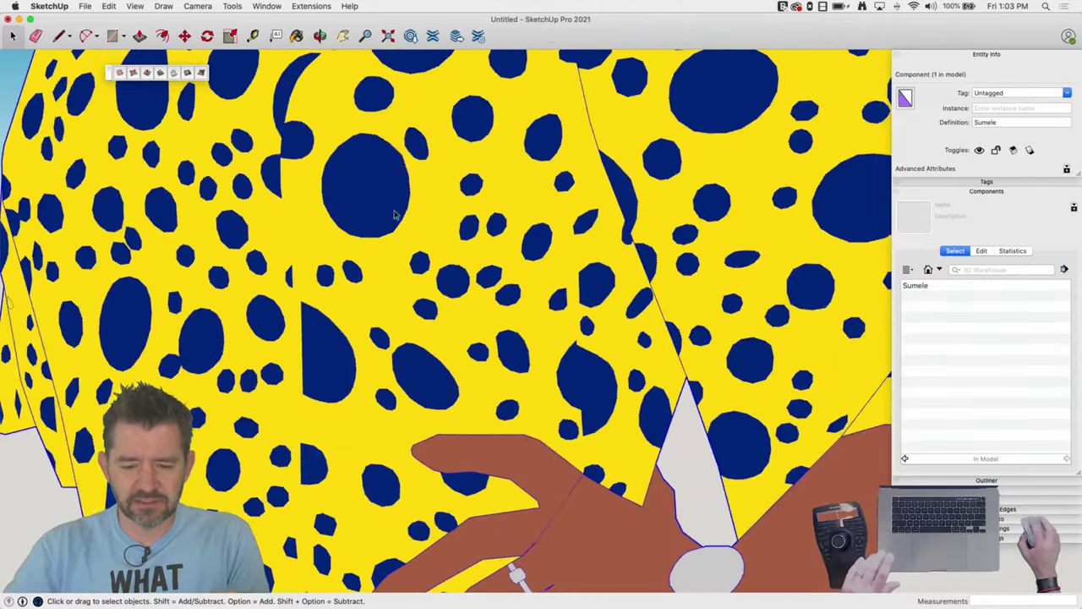
pyautogui.scroll(-15, 431, 249)
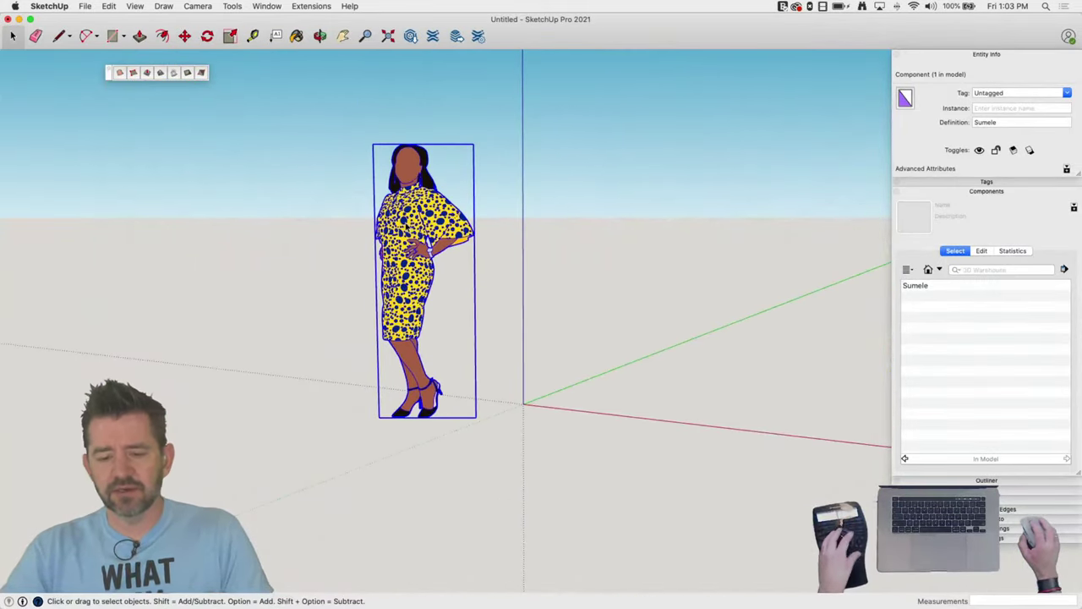
pyautogui.moveTo(525, 254); pyautogui.dragTo(533, 299, button='middle')
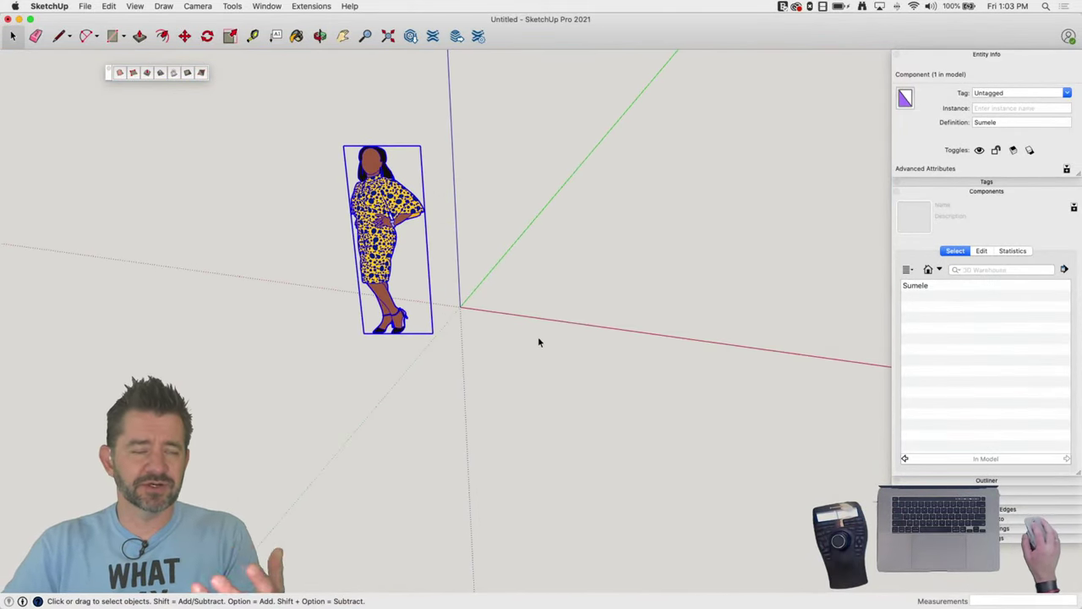
# Draw a thin rectangular footprint beside the figure and push/pull it up into a tall box
pyautogui.moveTo(498, 358); pyautogui.dragTo(450, 326, button='middle')
pyautogui.press('r')
pyautogui.click(452, 331)
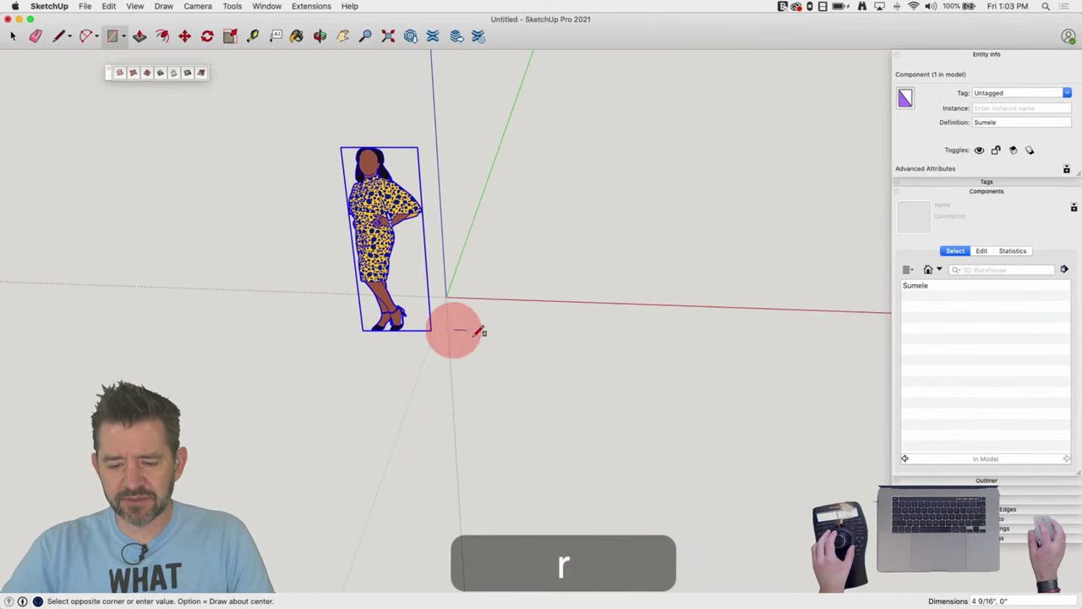
pyautogui.click(529, 338)
pyautogui.press('p')
pyautogui.moveTo(500, 335); pyautogui.dragTo(495, 146)
pyautogui.press('space')
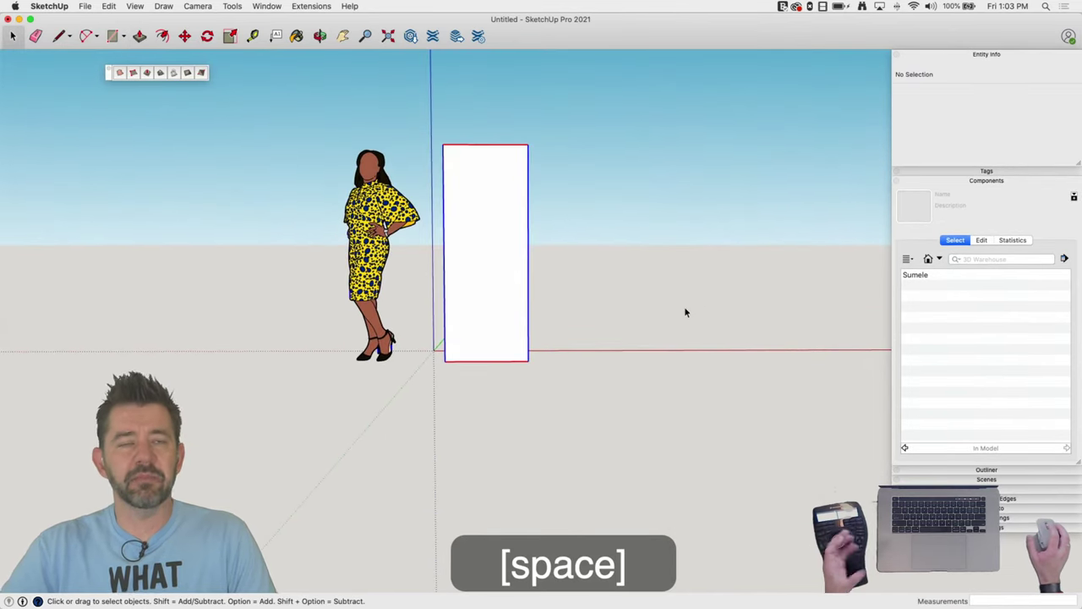
# Make the whole box a component named 'Sumele Proxy'
pyautogui.tripleClick(512, 271)
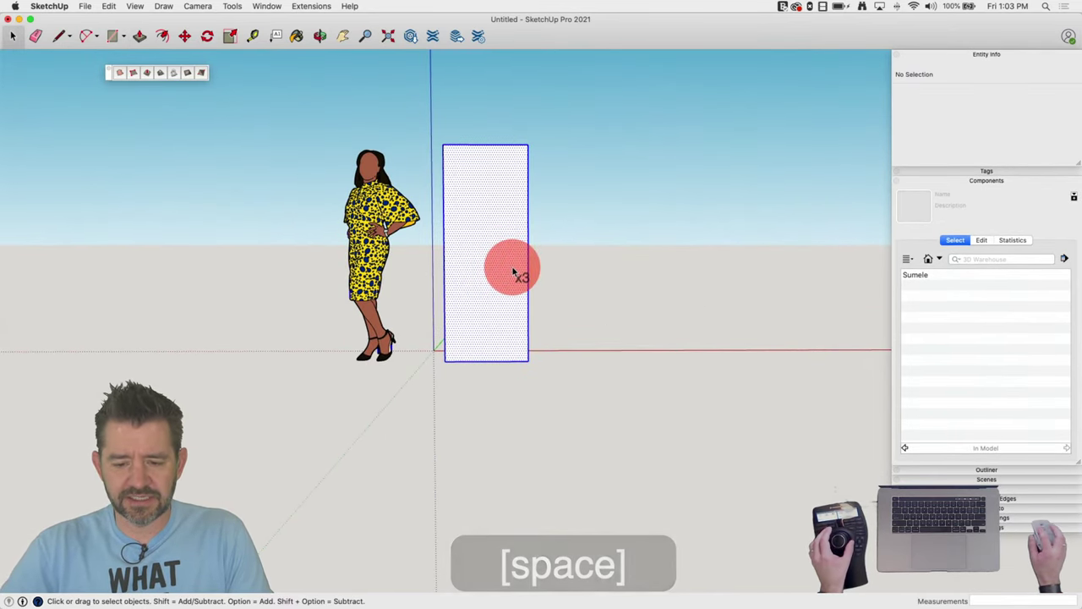
pyautogui.rightClick(512, 268)
pyautogui.click(586, 345)
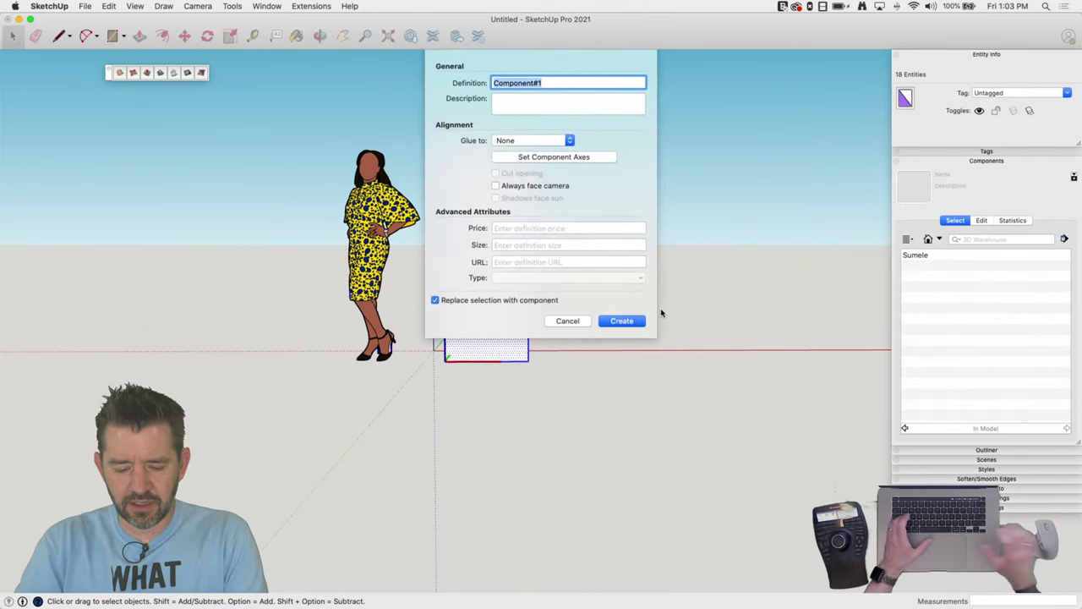
pyautogui.write('Sume')
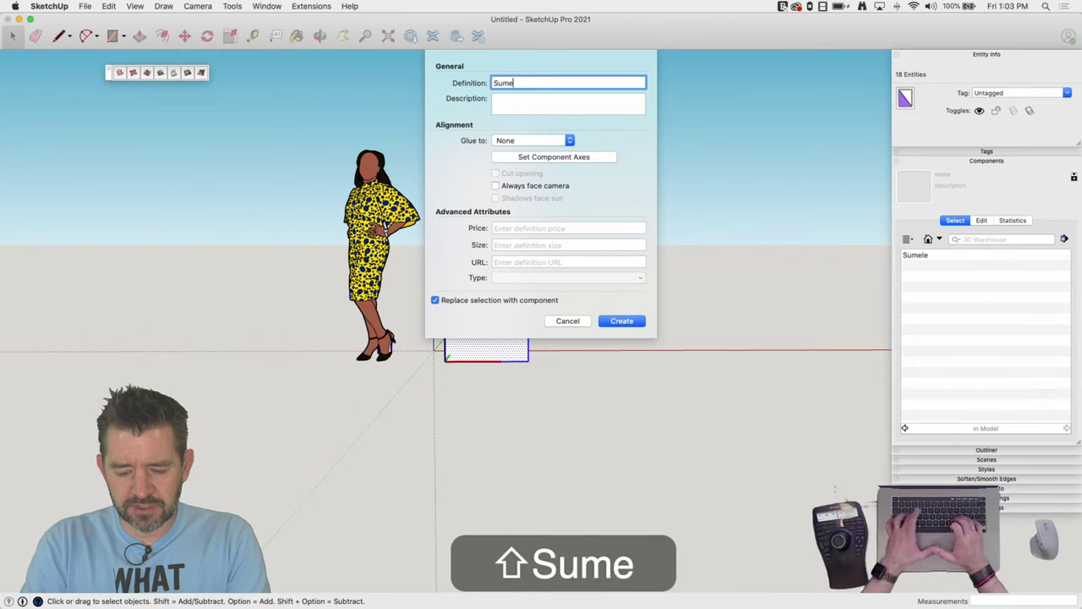
pyautogui.write('le Proxt')
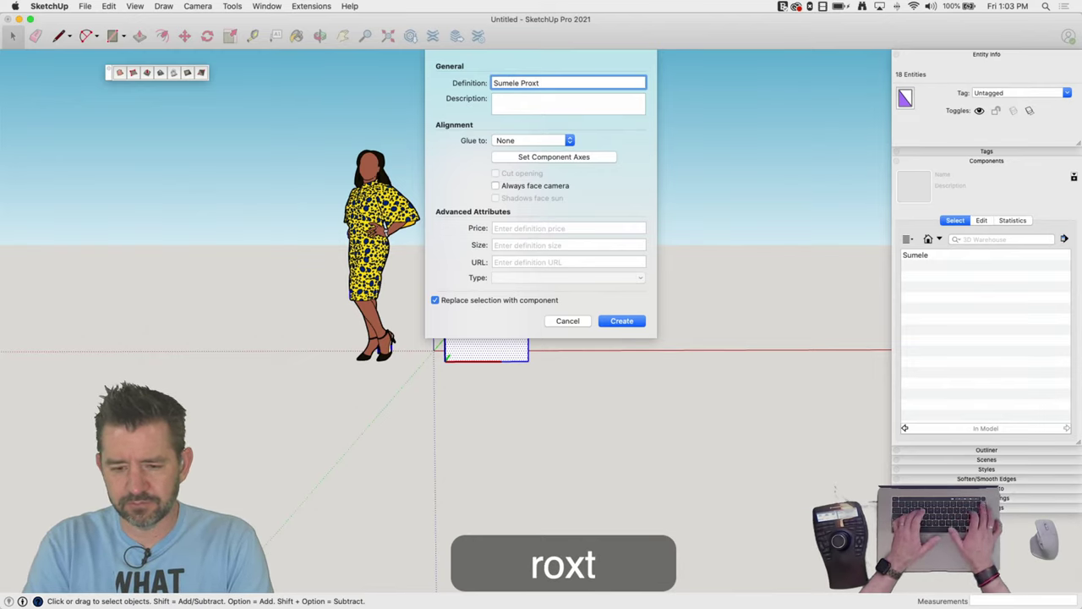
pyautogui.press('BackSpace')
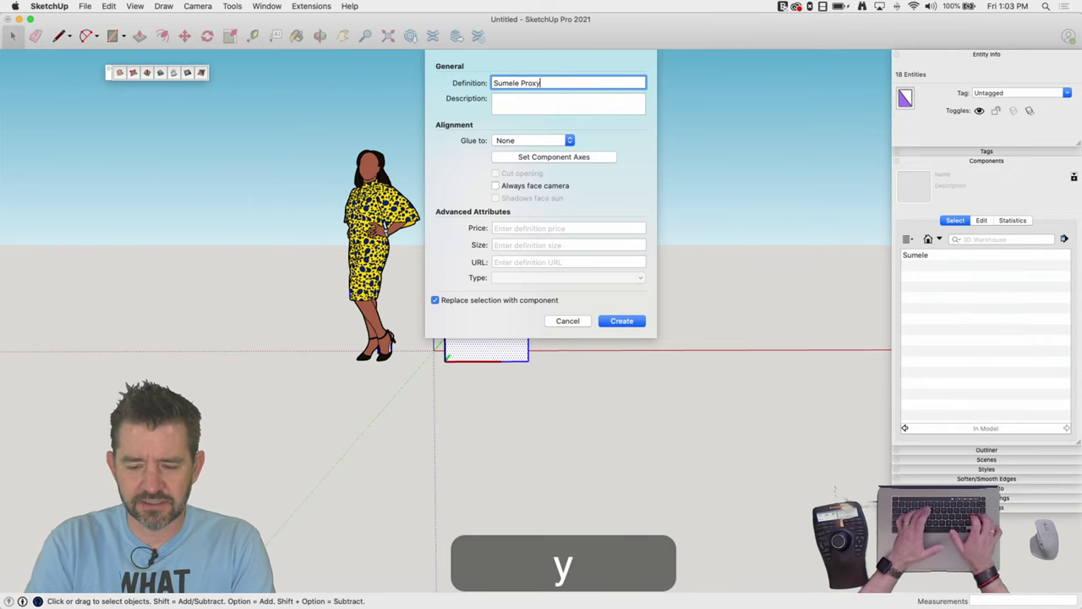
pyautogui.press('Return')
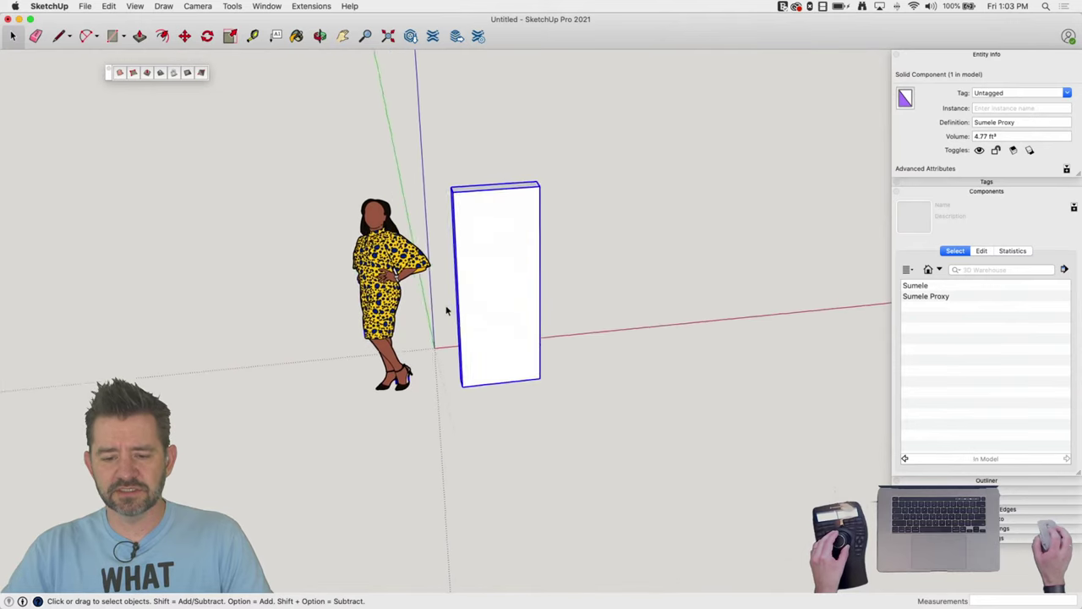
# Copy the proxy box along the red axis and array it with x99
pyautogui.click(419, 338)
pyautogui.click(495, 355)
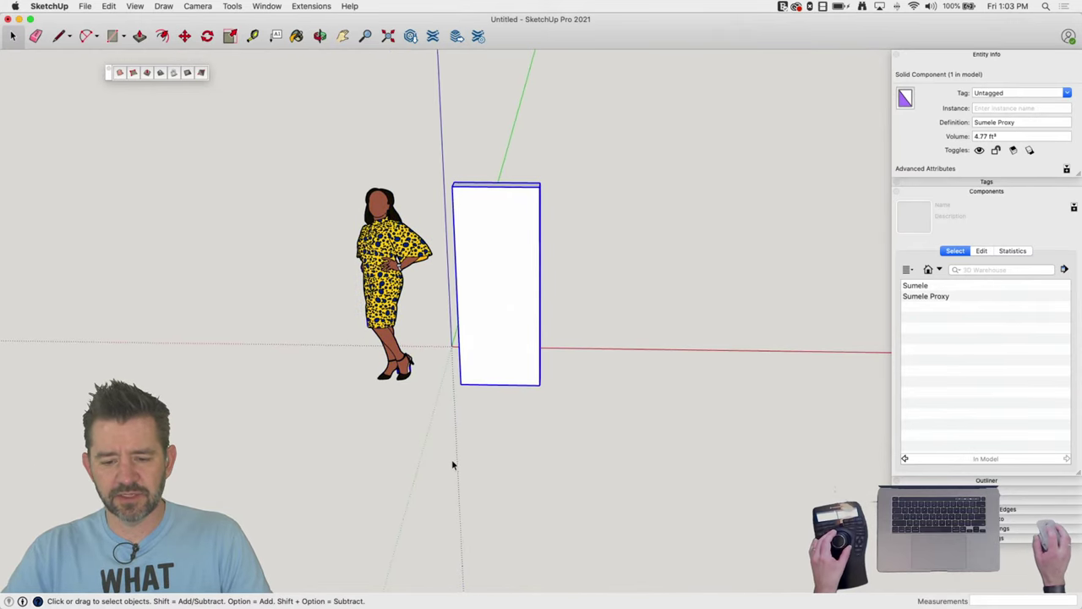
pyautogui.press('m')
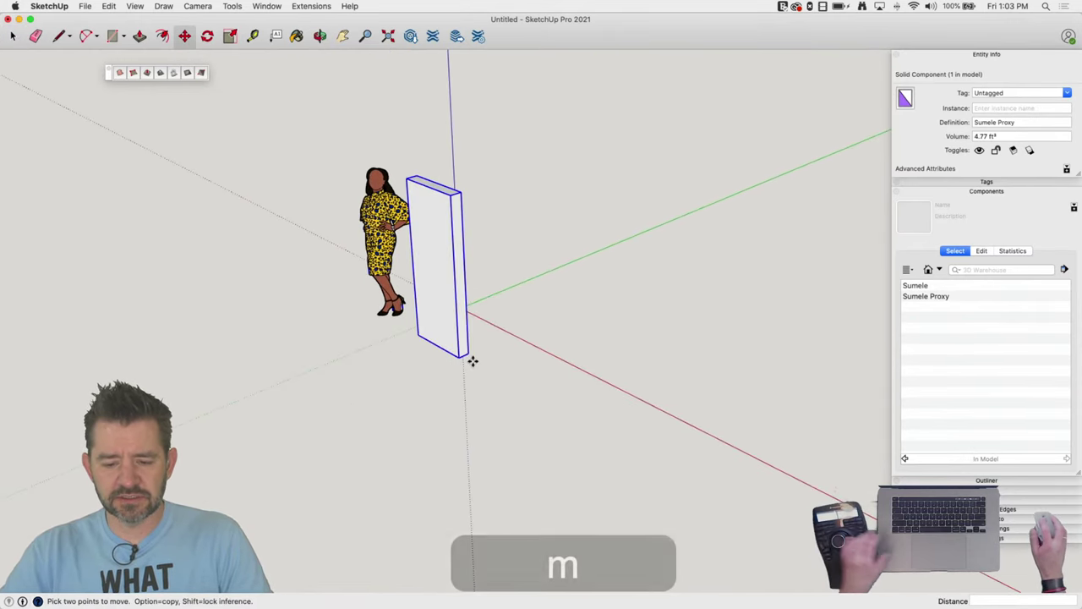
pyautogui.click(468, 355)
pyautogui.press('alt')
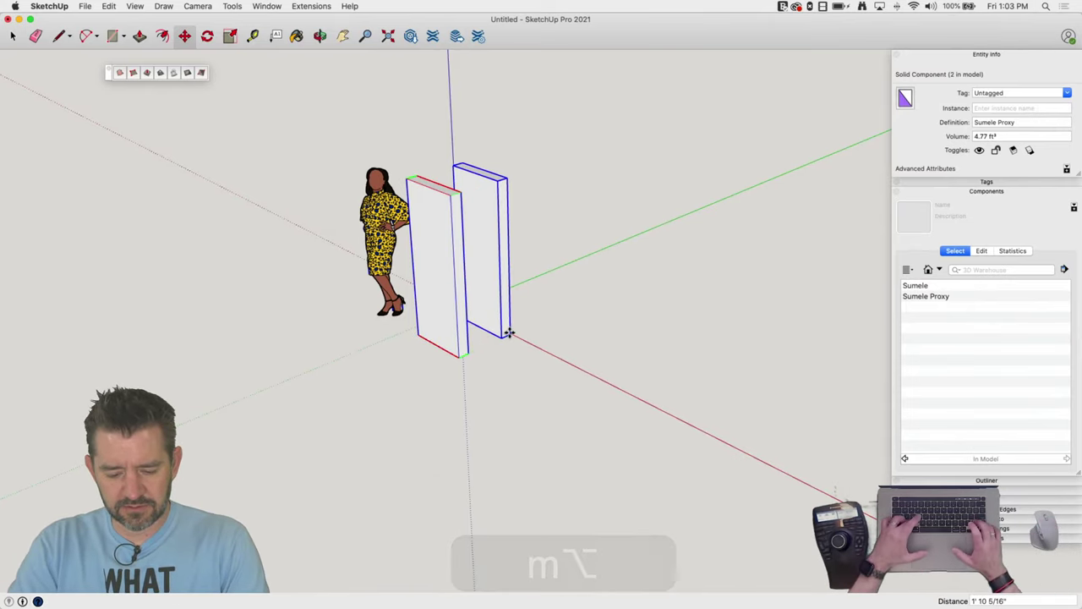
pyautogui.write('x99')
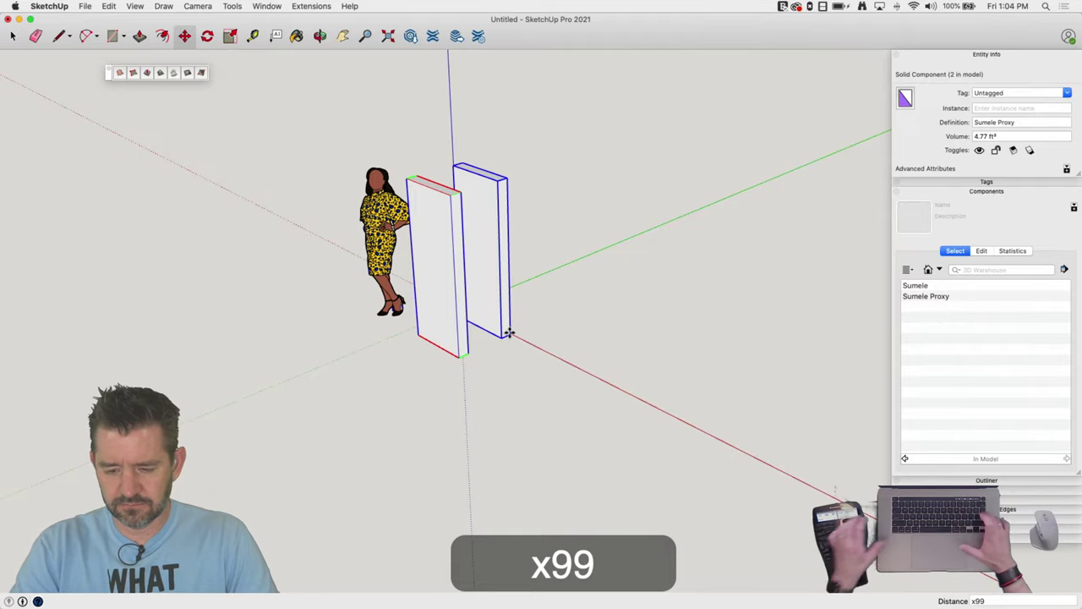
pyautogui.press('Return')
# Erase the Sumele figure and look along the row of boxes
pyautogui.press('space')
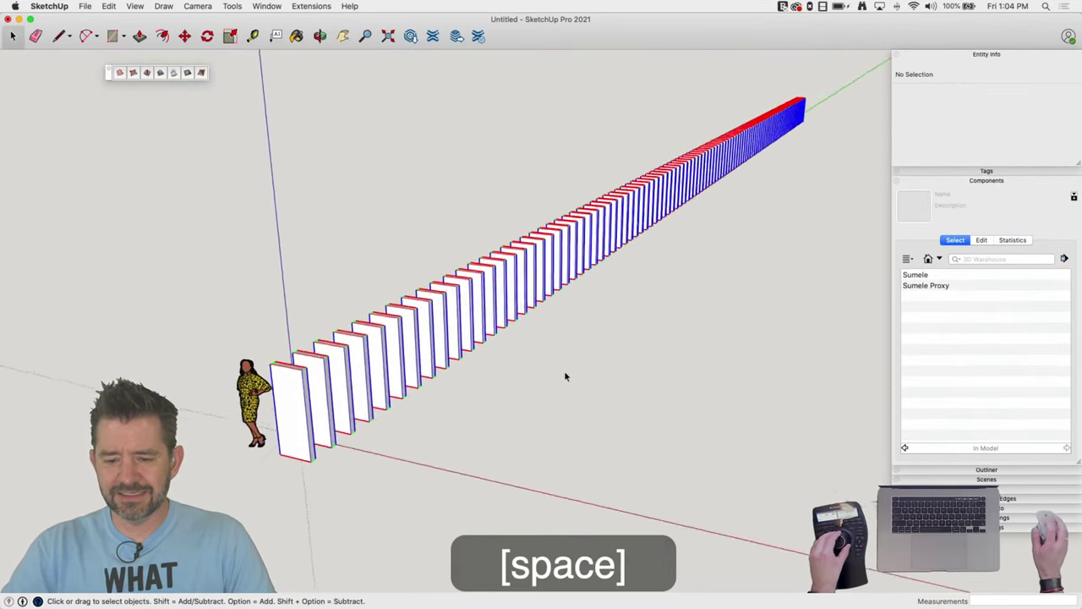
pyautogui.moveTo(641, 273); pyautogui.dragTo(394, 425, button='middle')
pyautogui.press('e')
pyautogui.click(572, 493)
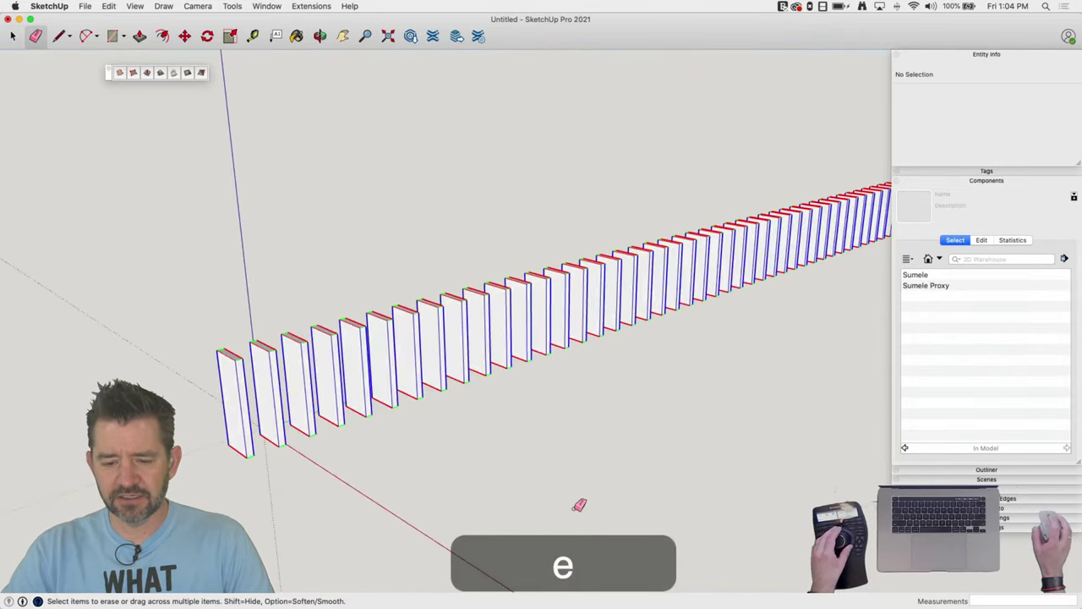
pyautogui.press('space')
pyautogui.moveTo(528, 472); pyautogui.dragTo(383, 360, button='middle')
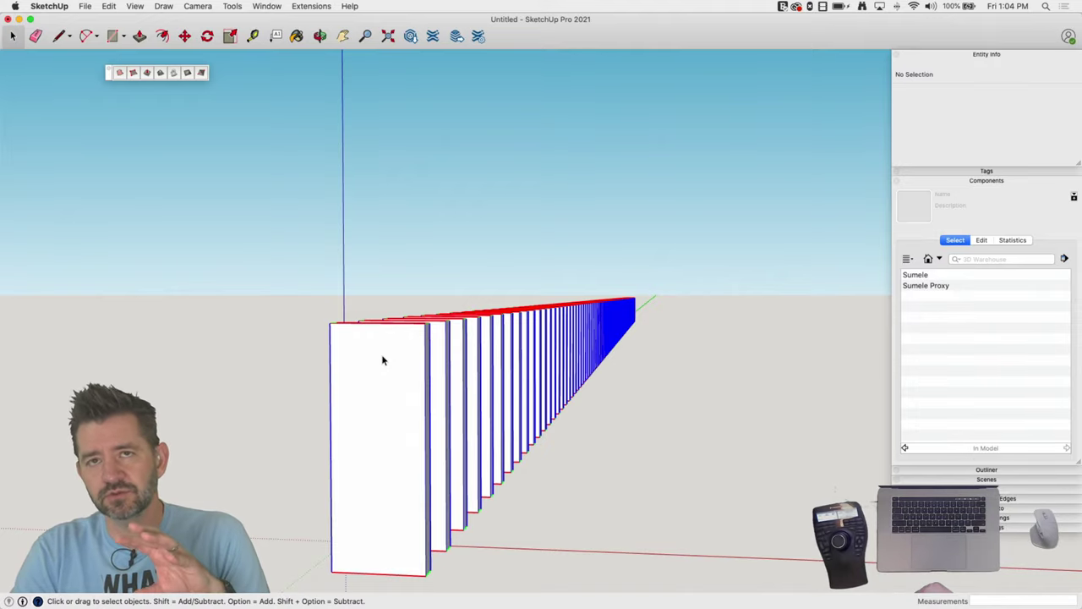
pyautogui.moveTo(383, 359); pyautogui.dragTo(382, 360, button='middle')
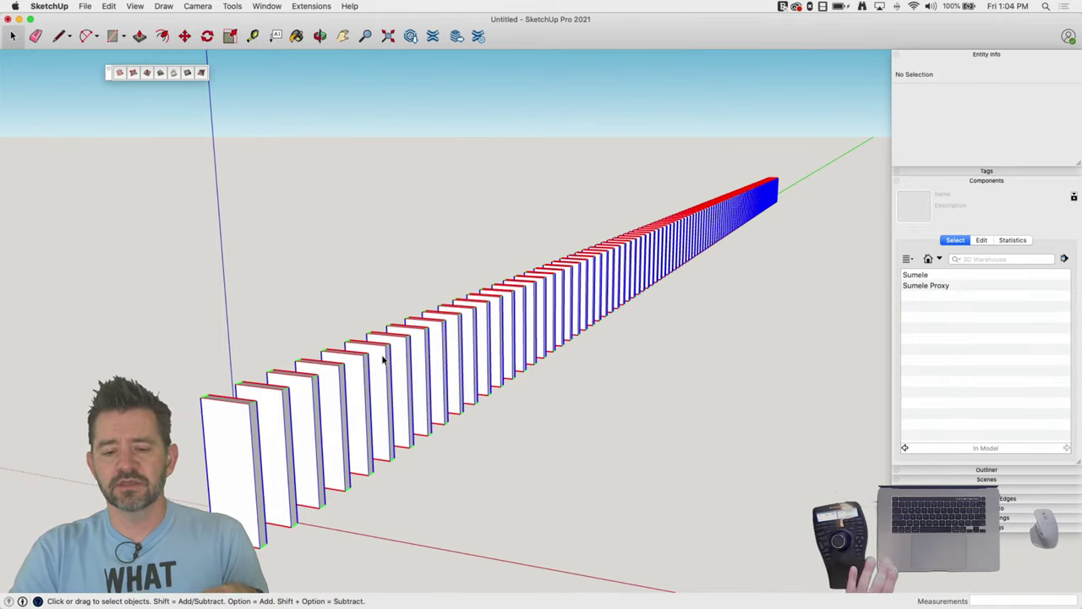
pyautogui.moveTo(382, 360); pyautogui.dragTo(526, 300, button='middle')
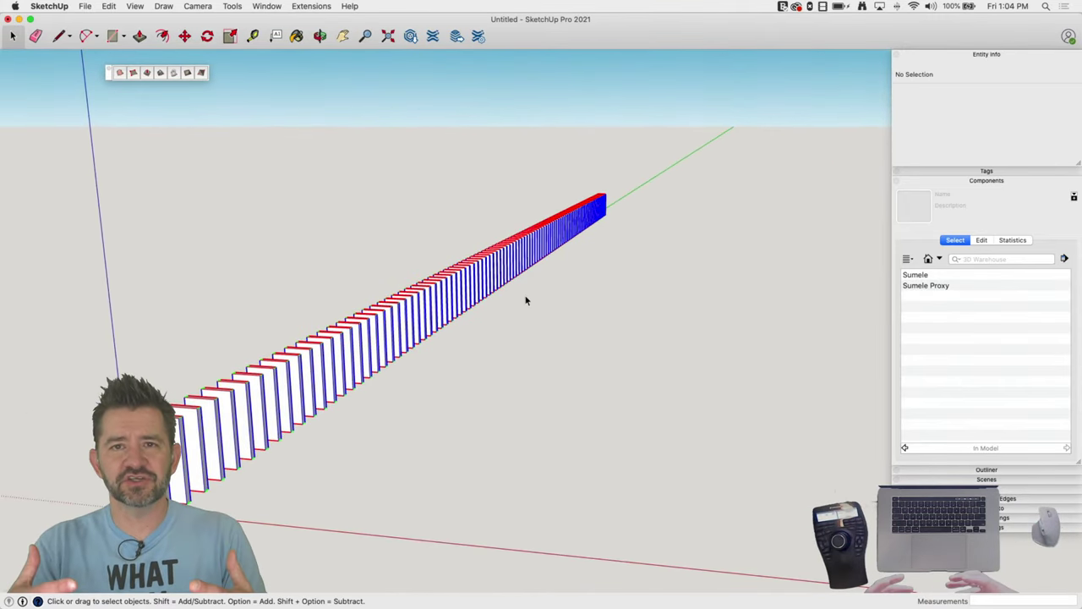
pyautogui.moveTo(526, 301); pyautogui.dragTo(525, 266, button='middle')
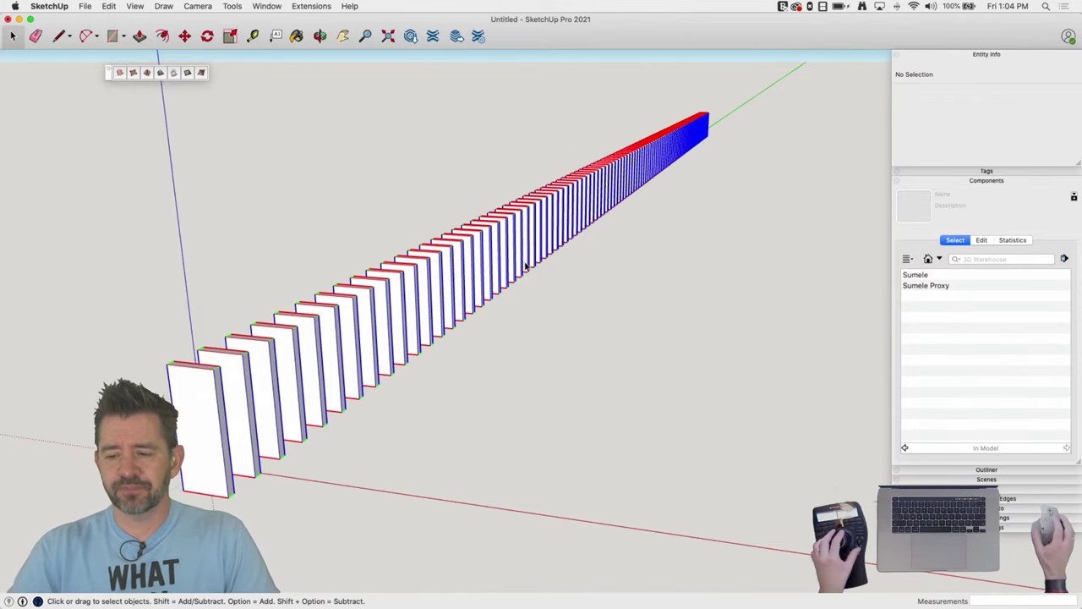
pyautogui.moveTo(525, 266); pyautogui.dragTo(251, 187, button='middle')
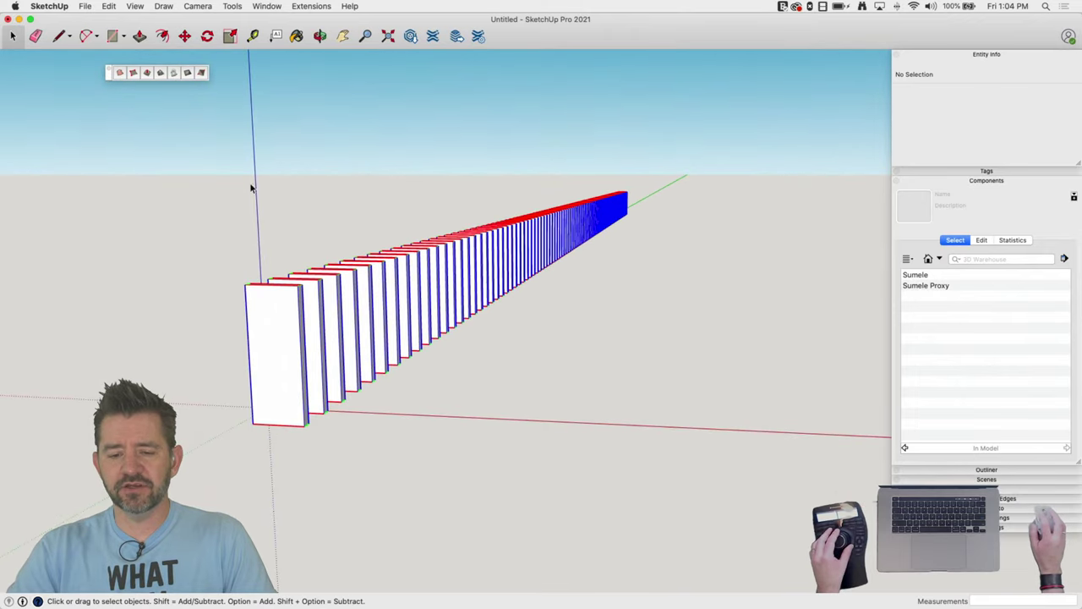
# Select all Sumele Proxy instances and replace them with the Sumele component from the Components panel
pyautogui.rightClick(281, 320)
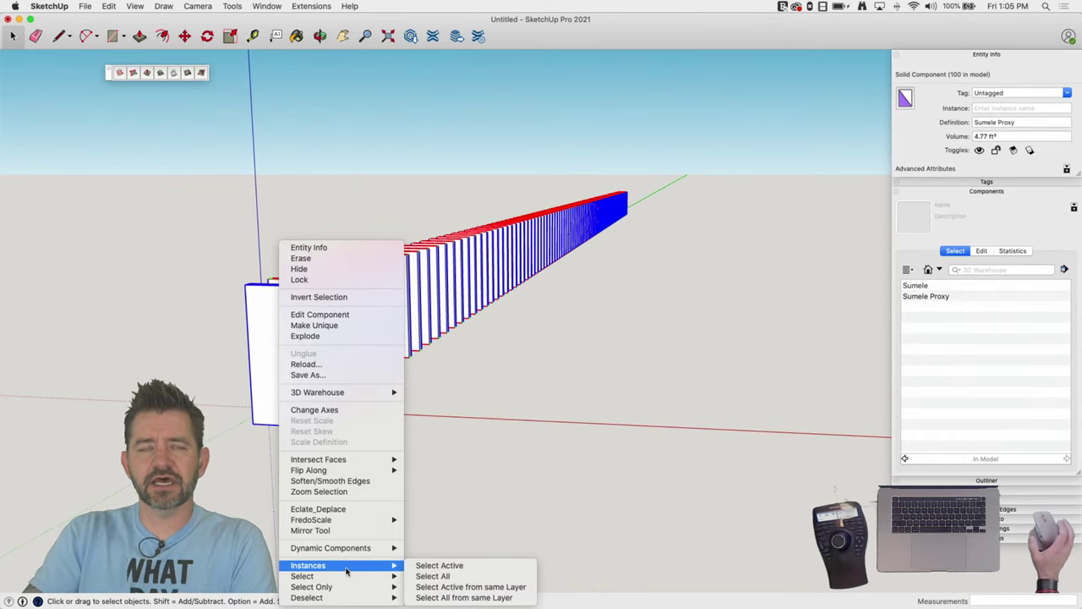
pyautogui.moveTo(316, 590)
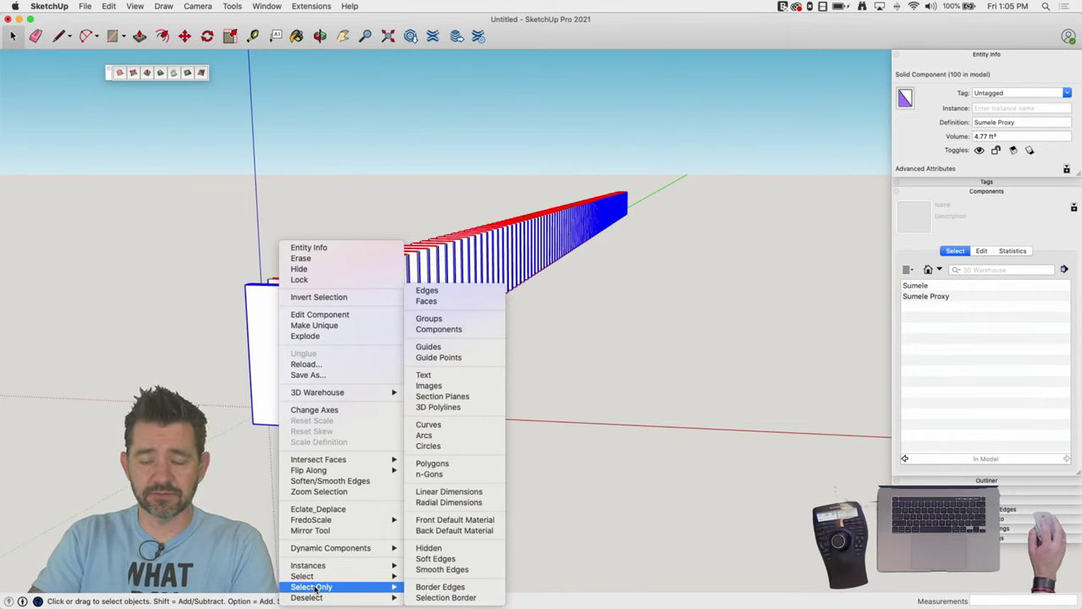
pyautogui.moveTo(355, 565)
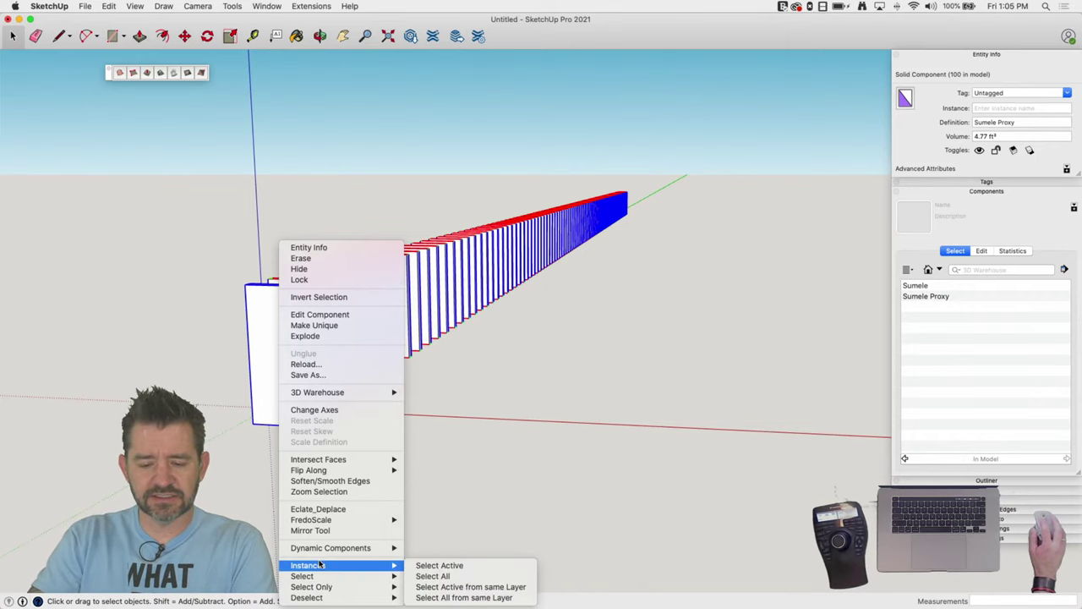
pyautogui.click(443, 577)
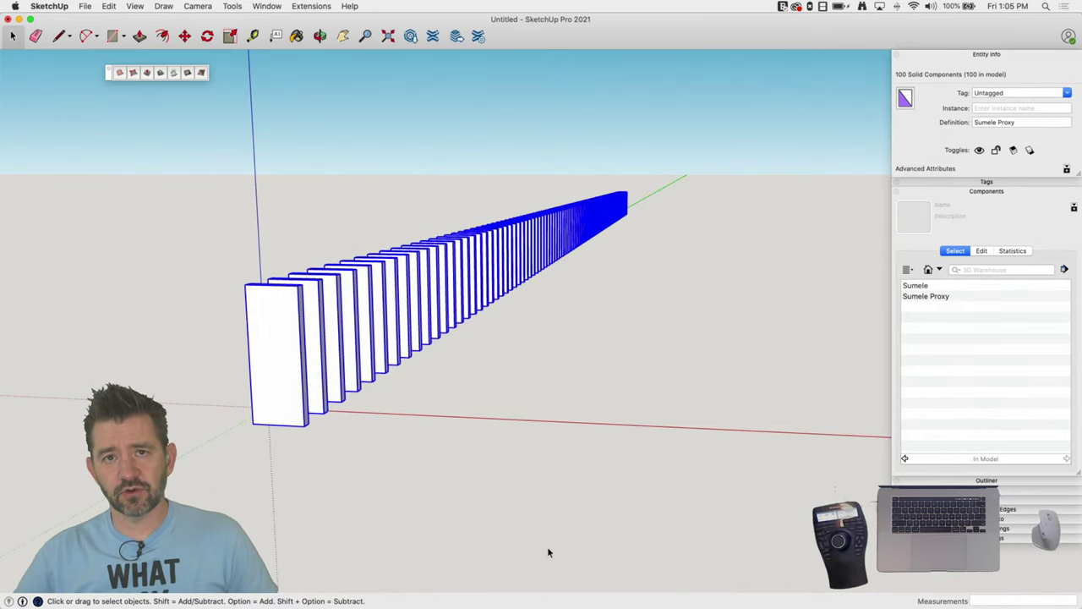
pyautogui.moveTo(549, 552); pyautogui.dragTo(456, 359, button='middle')
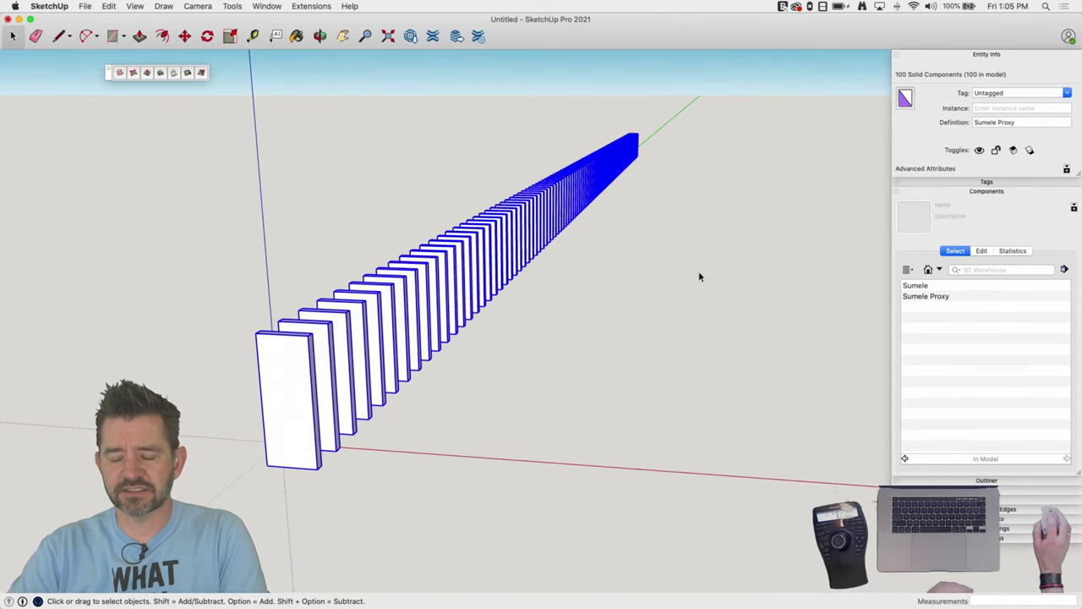
pyautogui.rightClick(923, 287)
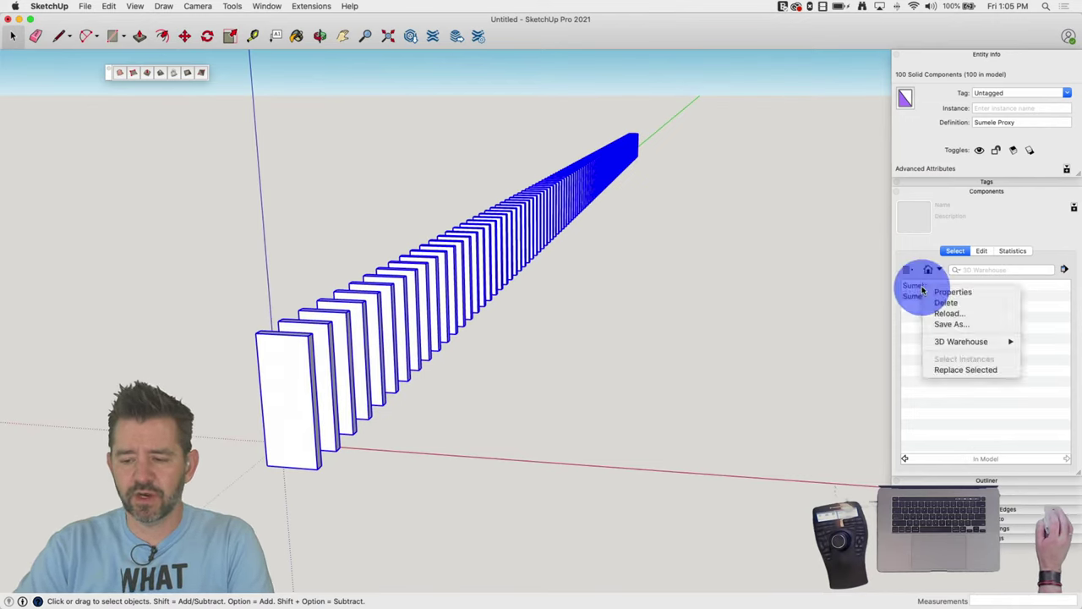
pyautogui.click(970, 370)
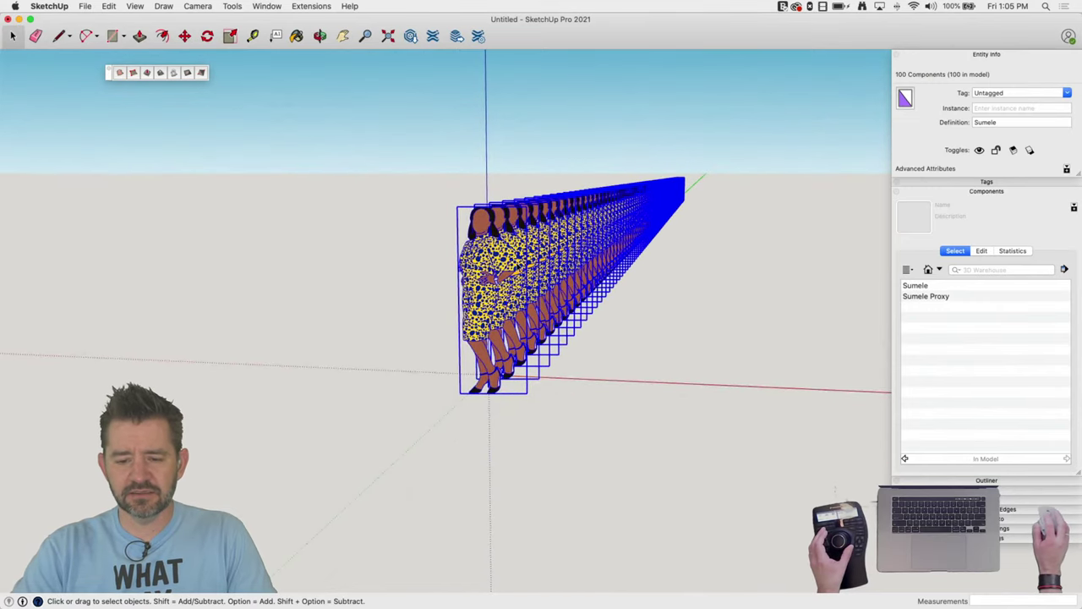
# Select all Sumele instances, replace them with Sumele Proxy, and clear the selection
pyautogui.click(438, 258)
pyautogui.rightClick(488, 263)
pyautogui.click(476, 264)
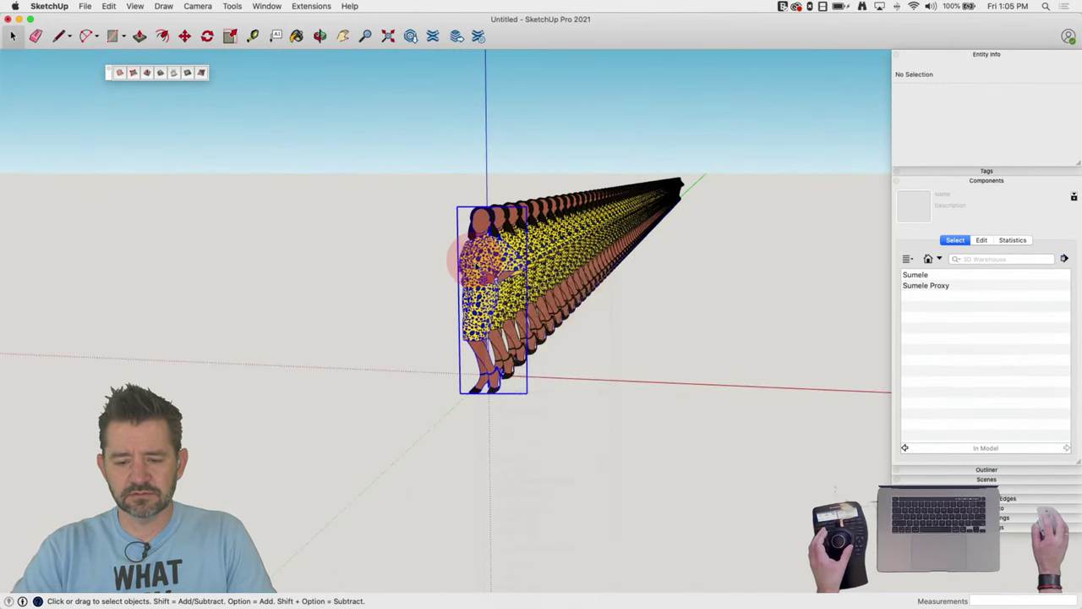
pyautogui.rightClick(476, 265)
pyautogui.moveTo(520, 565)
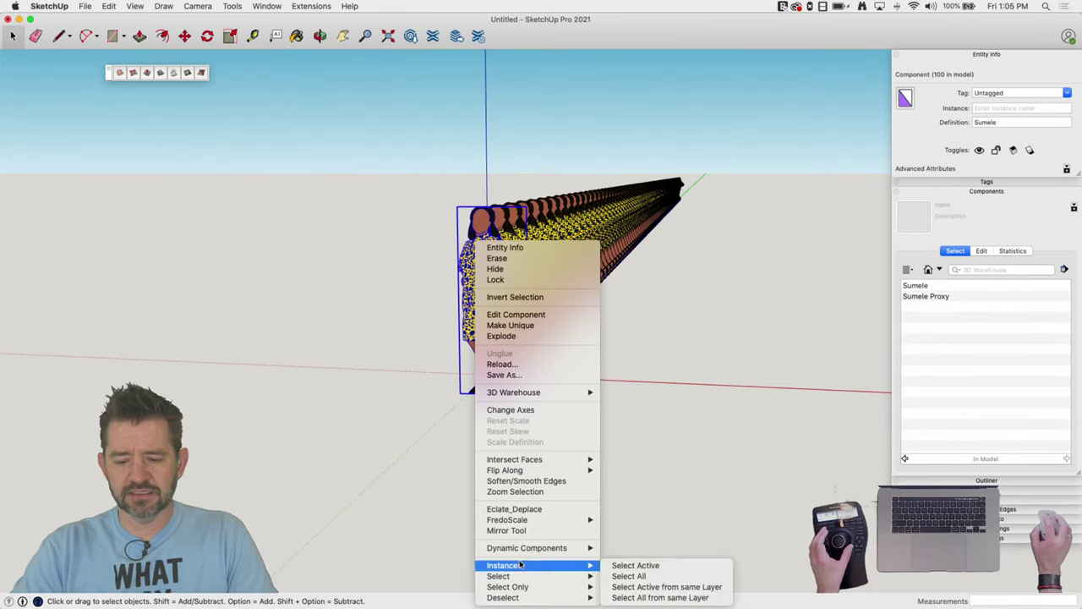
pyautogui.click(629, 576)
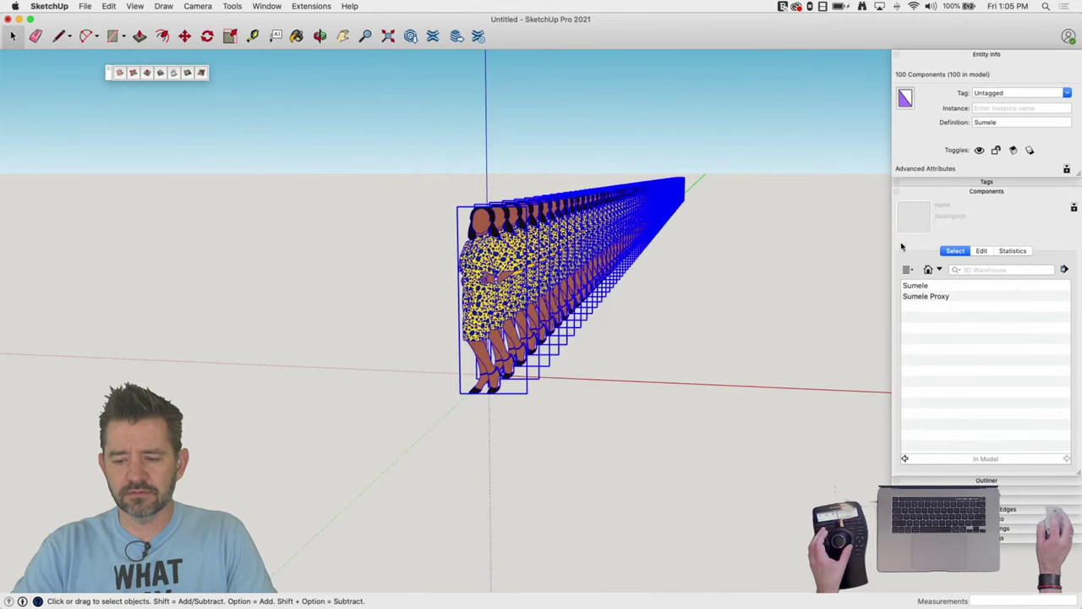
pyautogui.rightClick(932, 297)
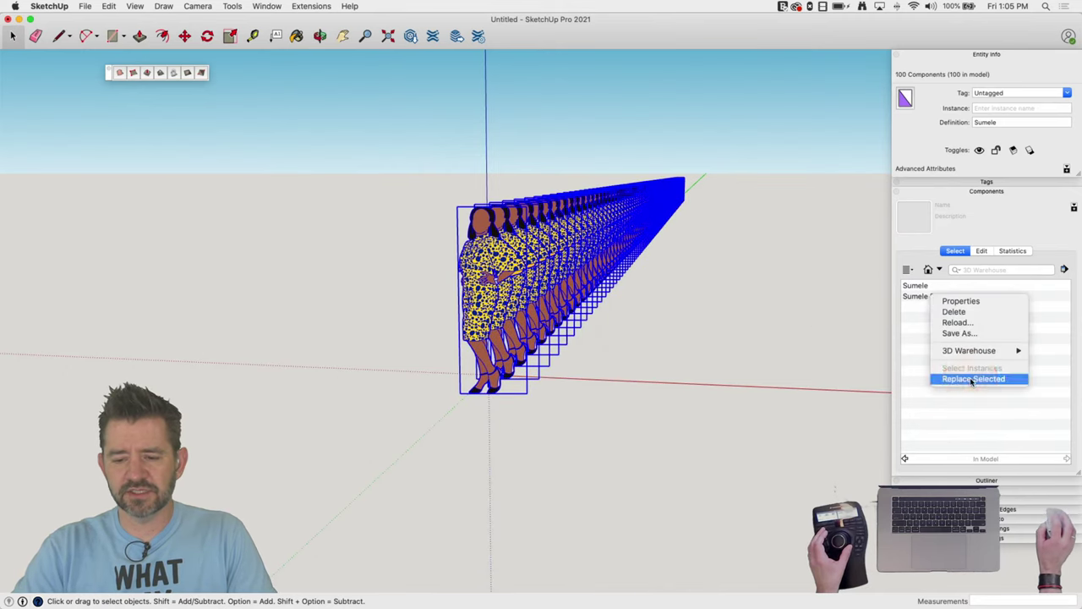
pyautogui.click(971, 380)
pyautogui.click(749, 269)
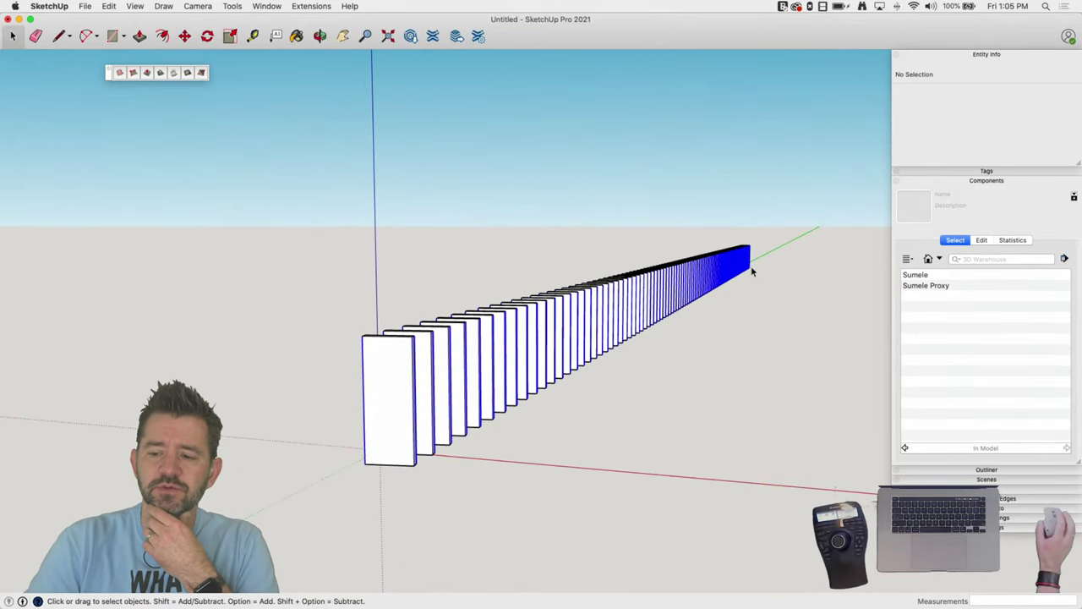
pyautogui.rightClick(392, 377)
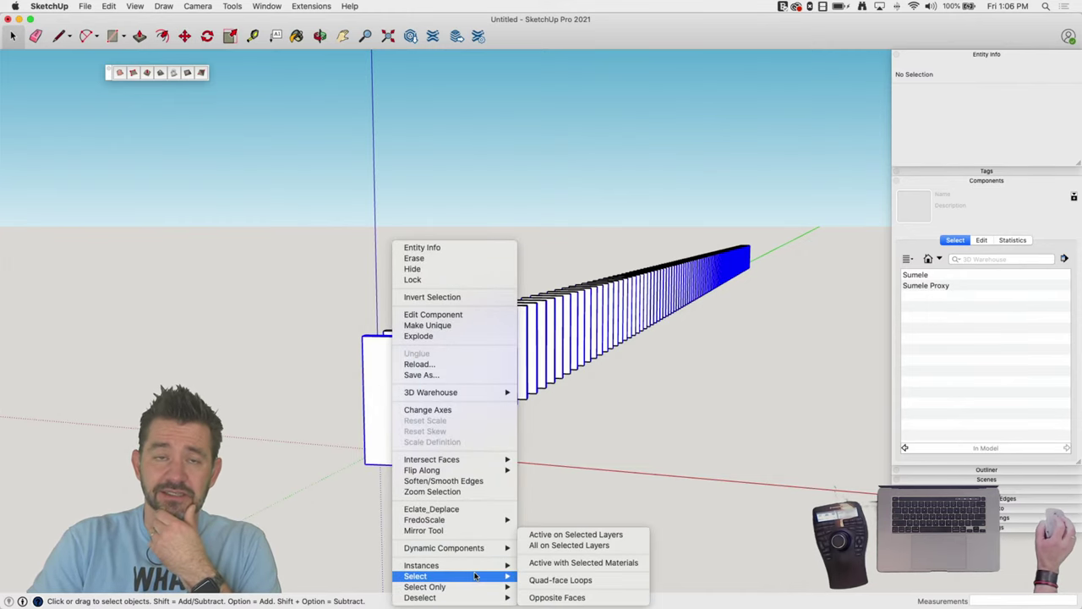
pyautogui.moveTo(453, 578)
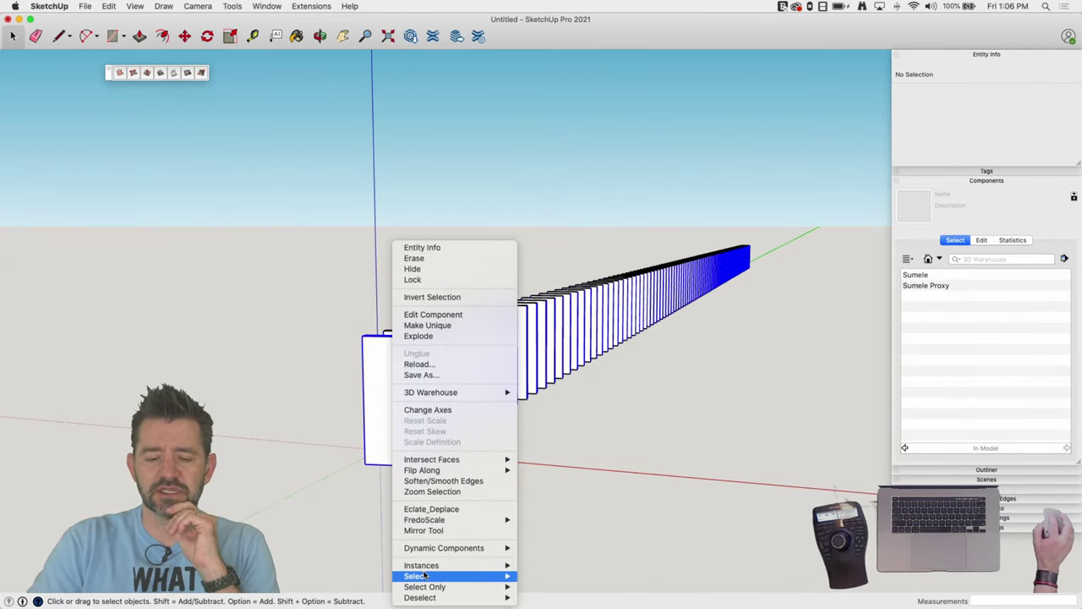
pyautogui.click(547, 576)
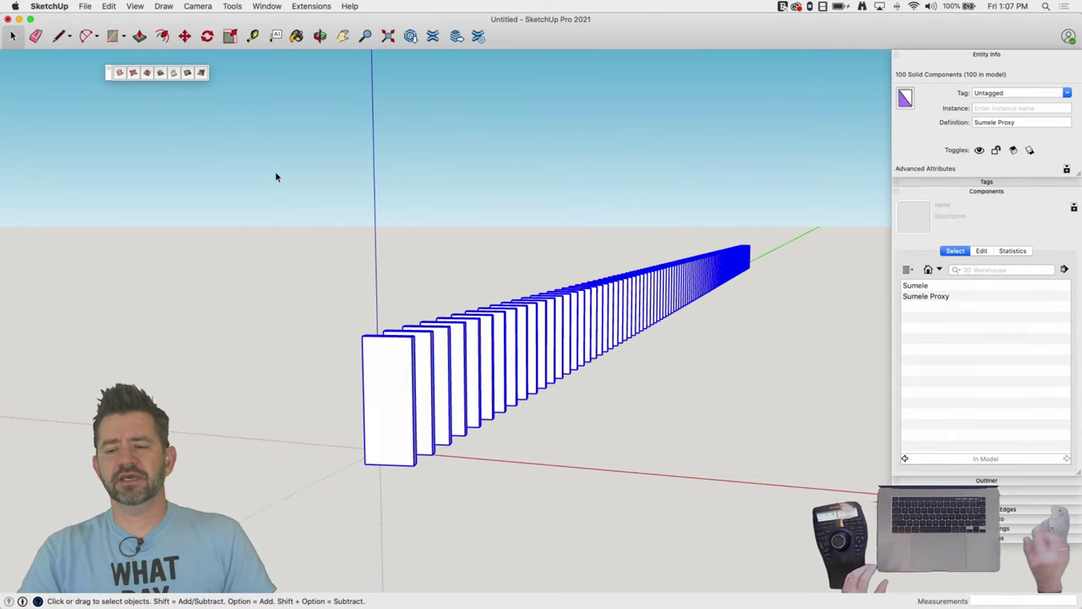
pyautogui.click(967, 192)
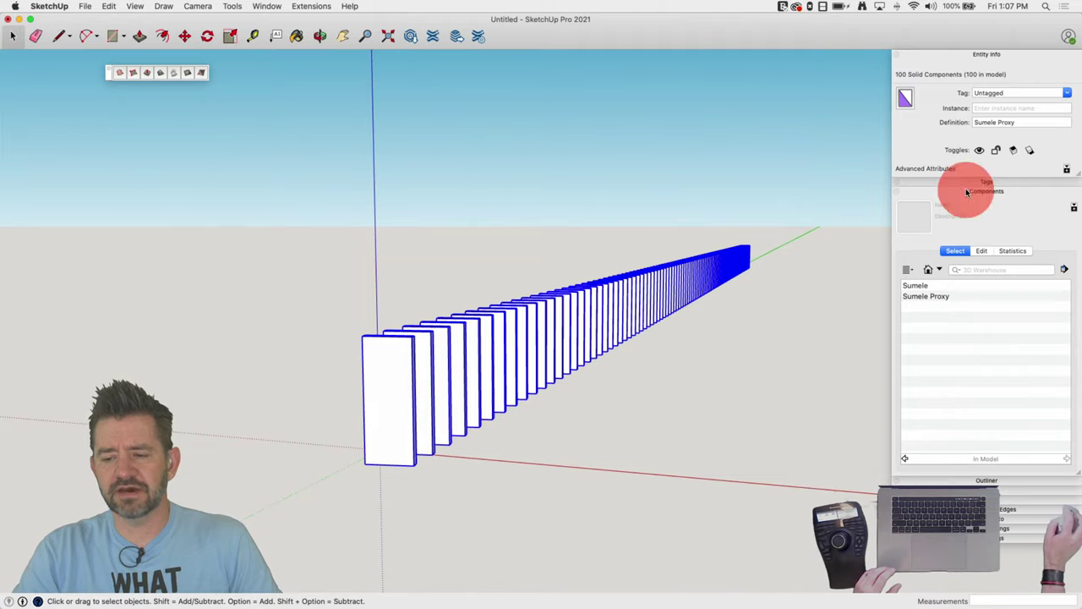
pyautogui.click(958, 54)
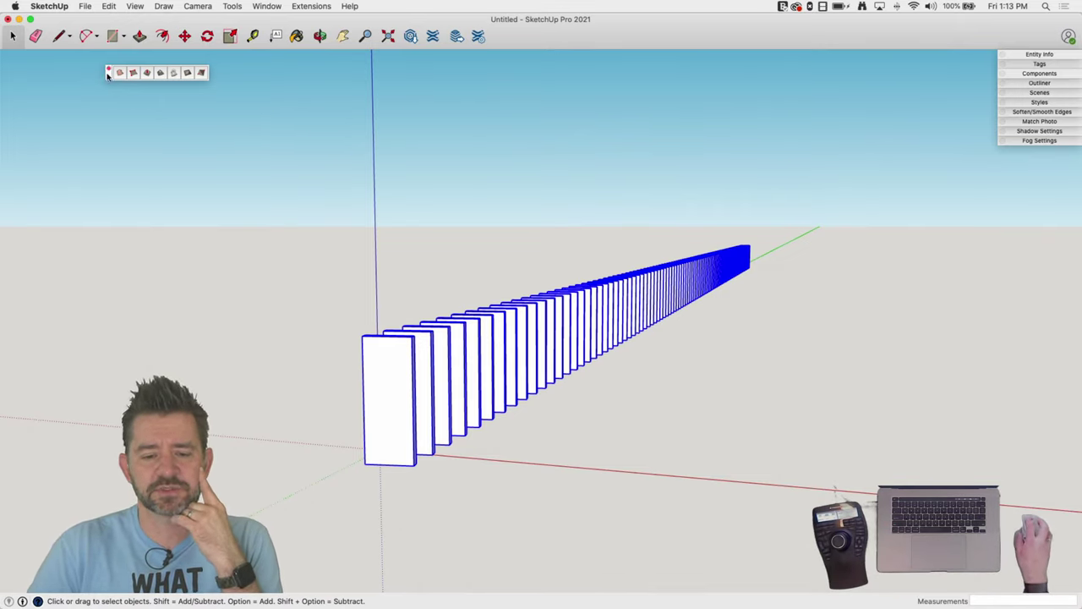
pyautogui.moveTo(104, 74); pyautogui.dragTo(10, 61)
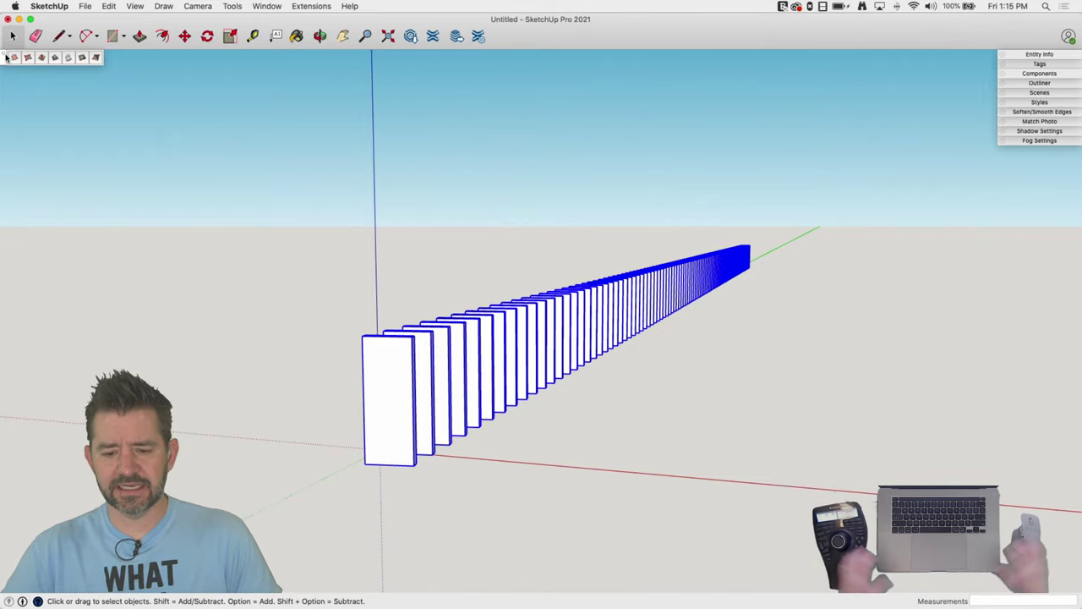
# Select the entire domino row and delete it
pyautogui.moveTo(6, 56); pyautogui.dragTo(625, 238, button='middle')
pyautogui.moveTo(682, 107); pyautogui.dragTo(302, 483)
pyautogui.press('BackSpace')
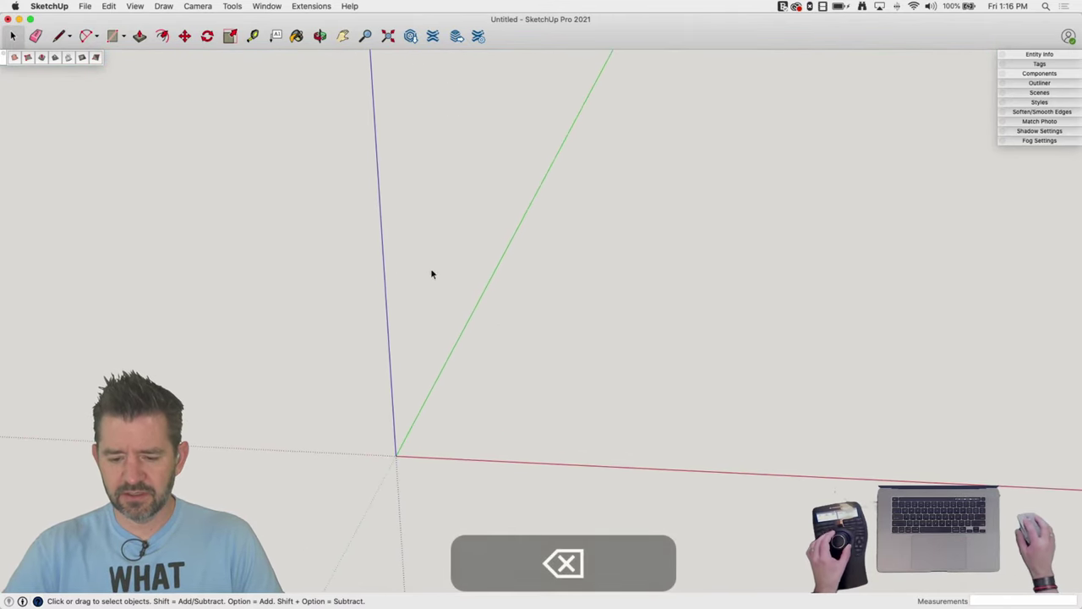
# Draw a rectangle on the ground near the red axis and push/pull it into a box
pyautogui.press('r')
pyautogui.click(402, 438)
pyautogui.click(515, 385)
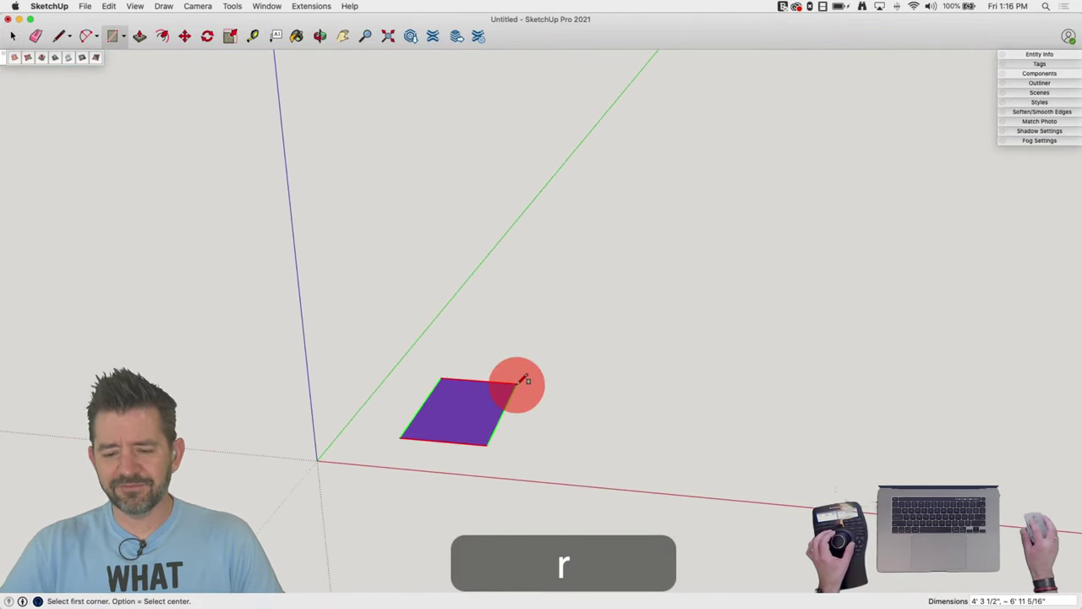
pyautogui.press('p')
pyautogui.moveTo(479, 394)
pyautogui.mouseDown()
pyautogui.moveTo(476, 324)
pyautogui.moveTo(468, 331)
pyautogui.moveTo(530, 330)
pyautogui.mouseUp()
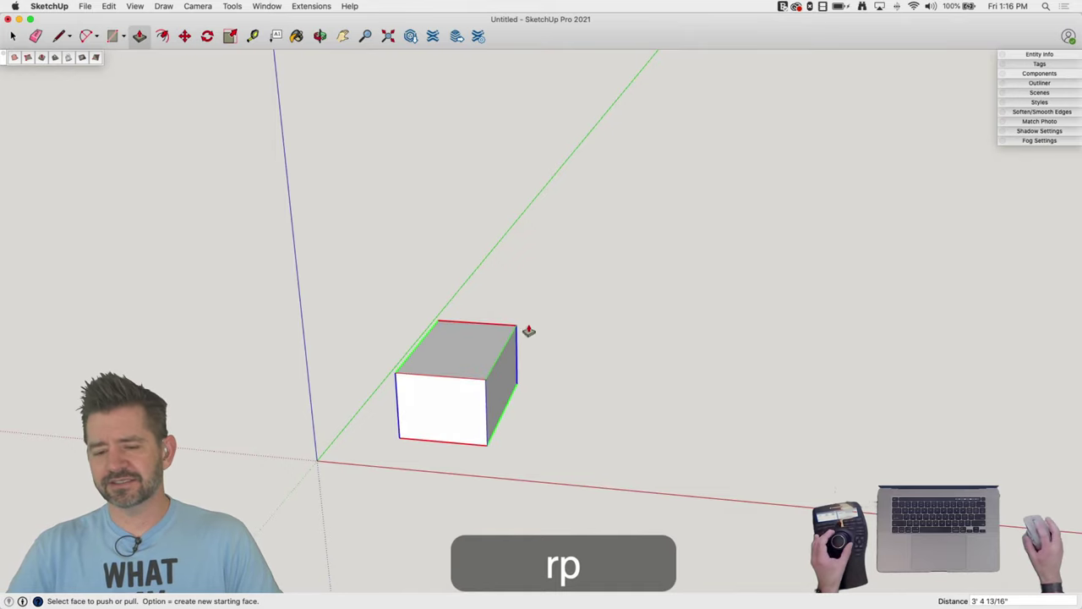
pyautogui.press('space')
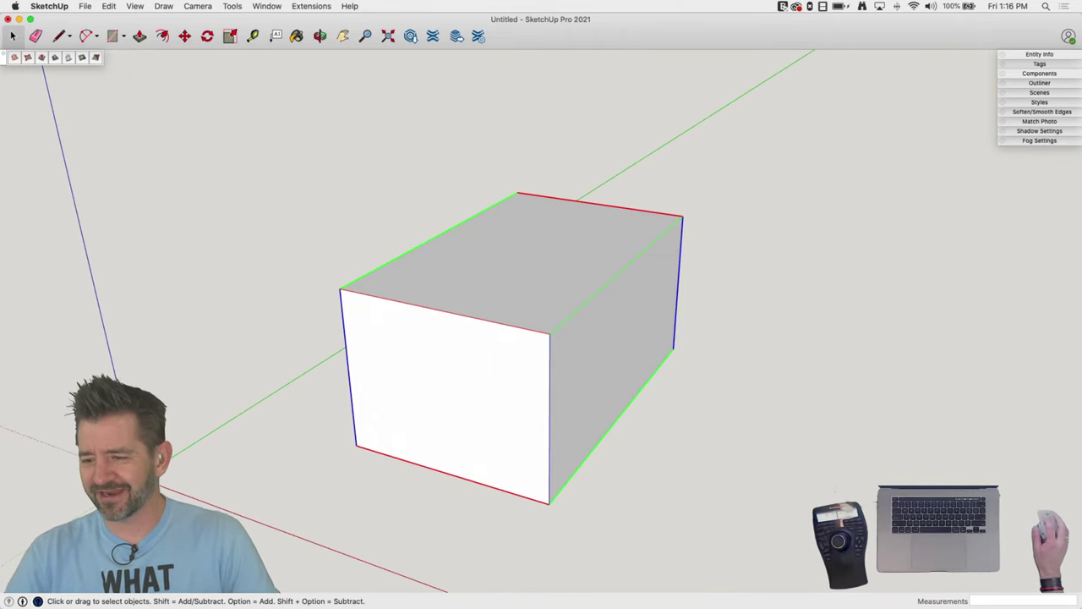
# Set the current style's edge colour to By Material, then activate the Paint Bucket
pyautogui.click(1034, 103)
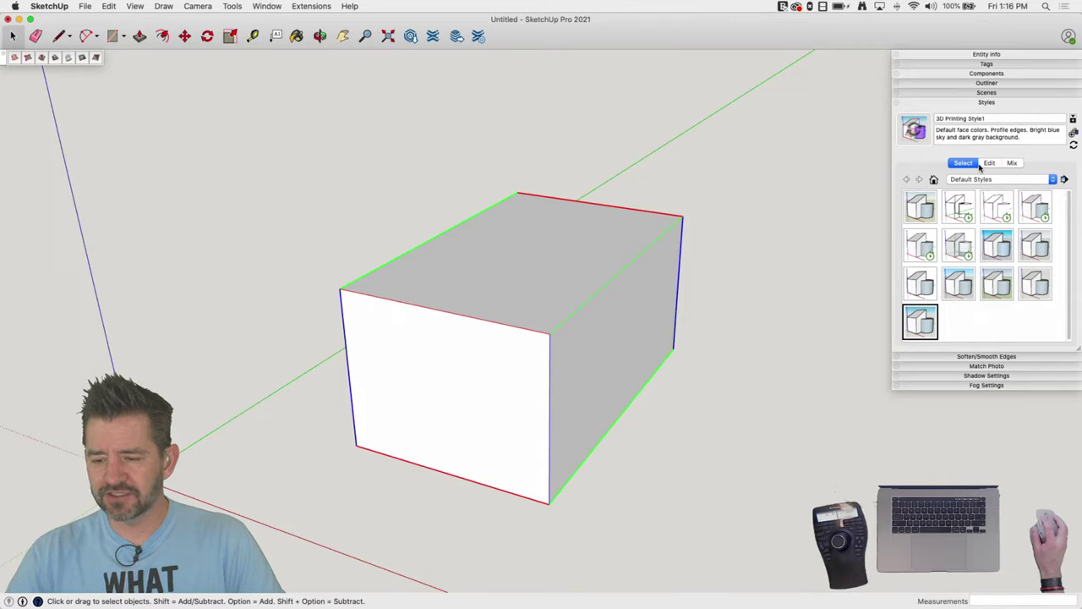
pyautogui.click(986, 163)
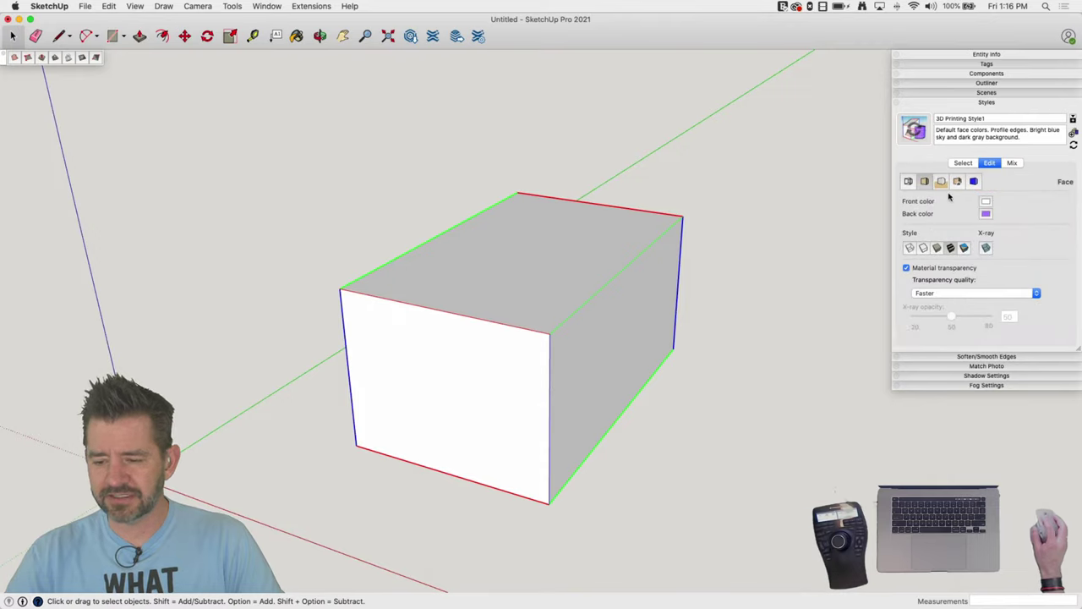
pyautogui.click(908, 182)
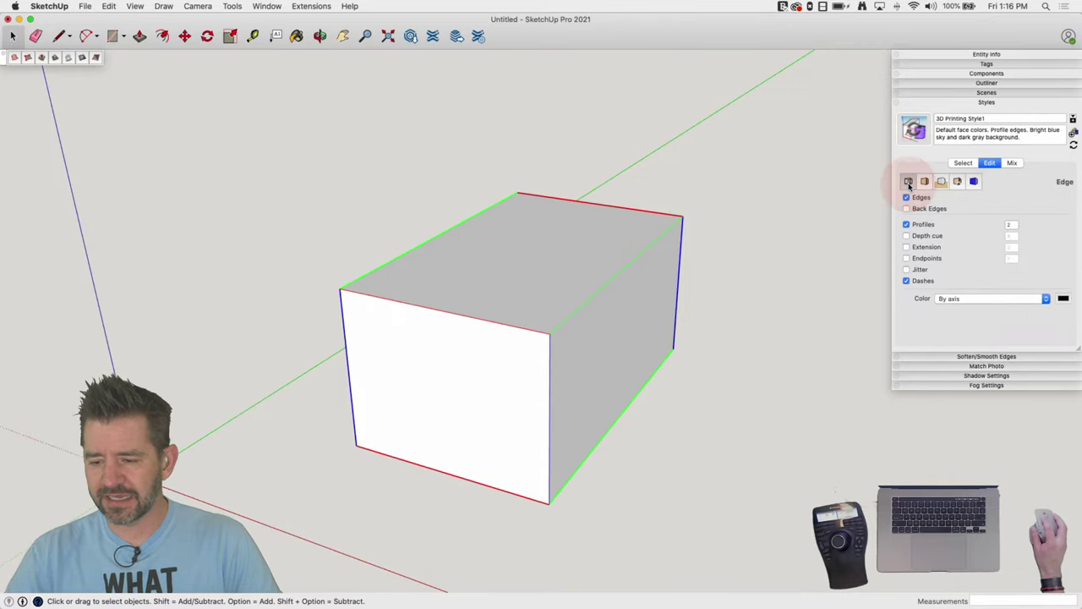
pyautogui.click(957, 299)
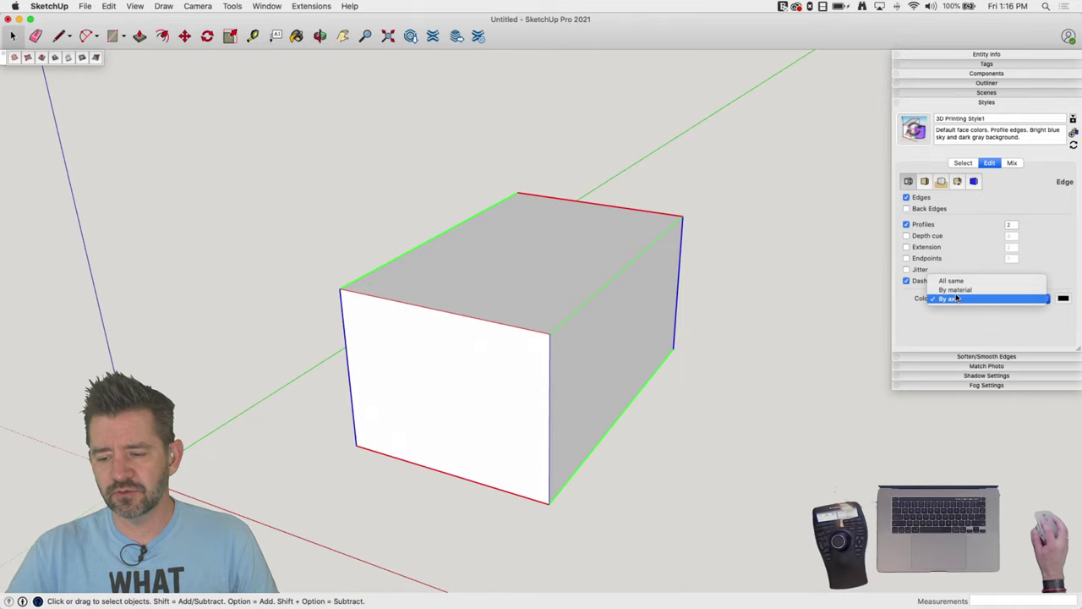
pyautogui.click(956, 289)
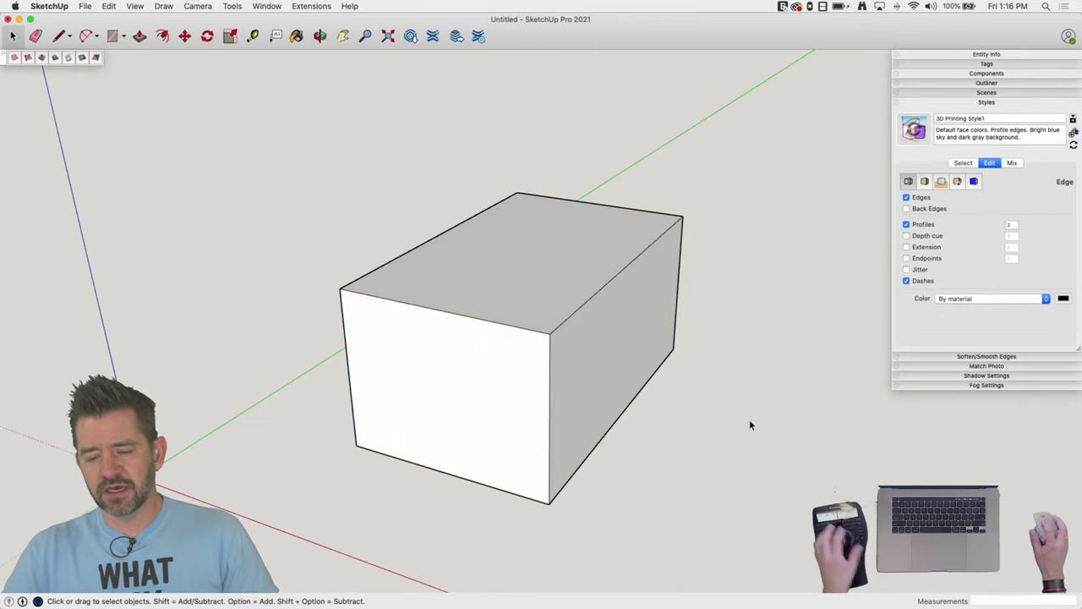
pyautogui.moveTo(750, 425); pyautogui.dragTo(529, 346, button='middle')
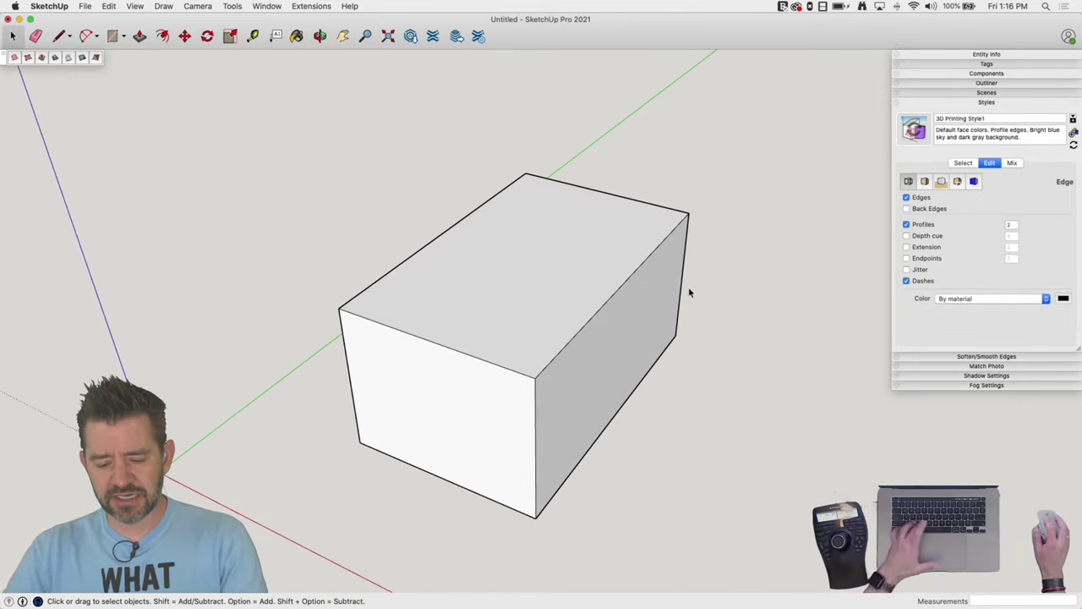
pyautogui.press('b')
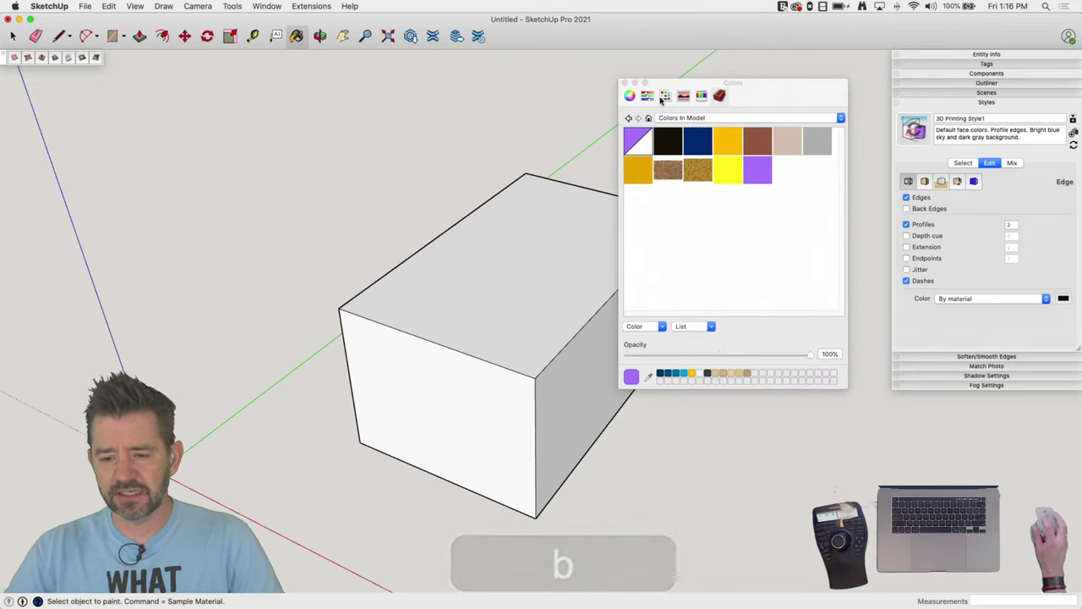
# Pick the red Maraschino pencil colour and paint four of the box's edges individually
pyautogui.click(632, 97)
pyautogui.click(665, 95)
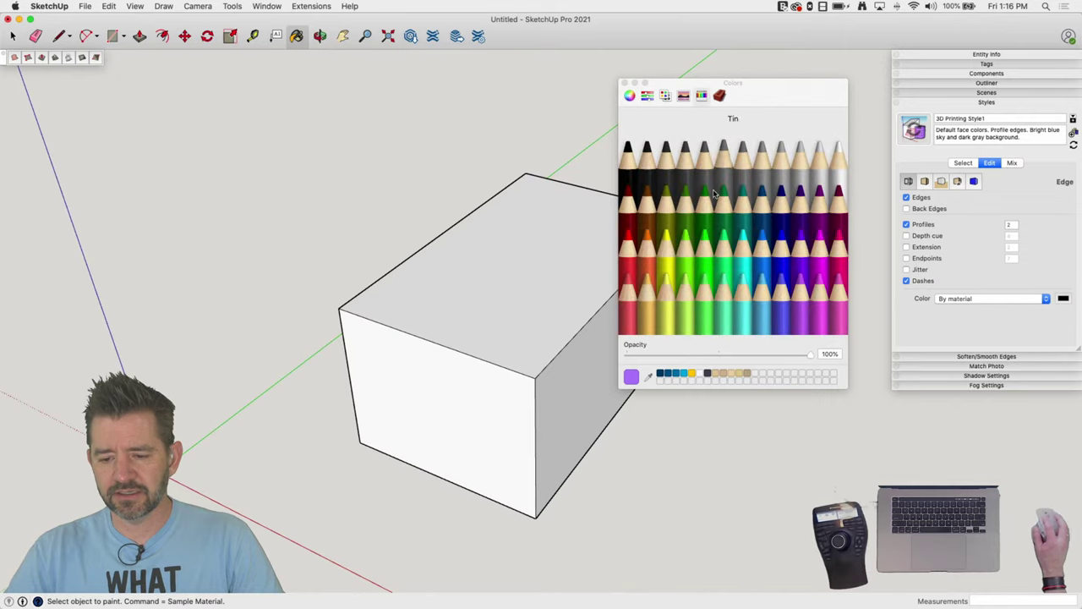
pyautogui.click(624, 83)
pyautogui.click(576, 335)
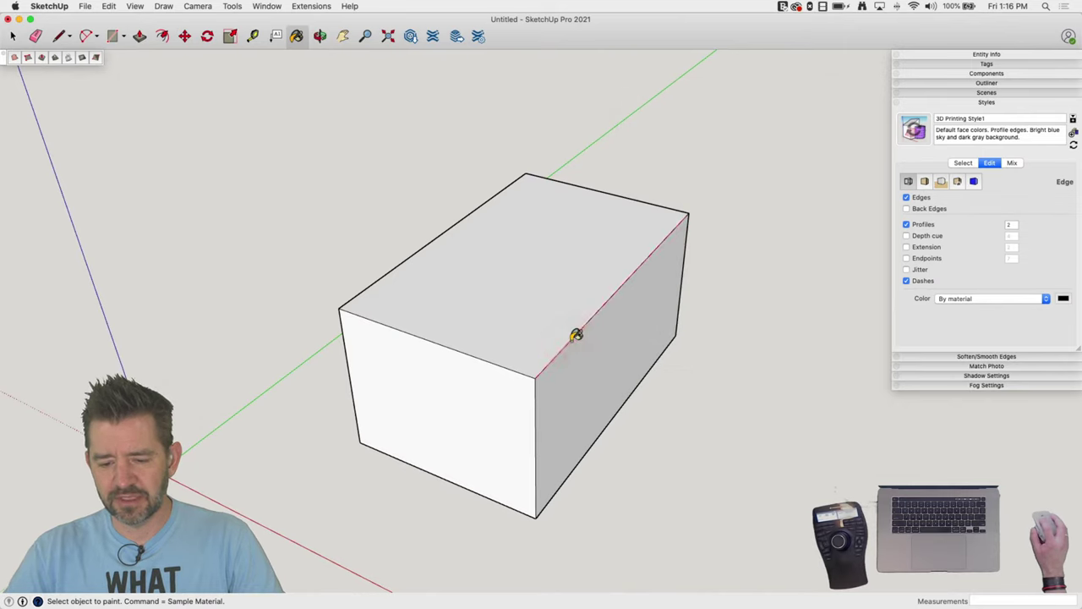
pyautogui.click(588, 453)
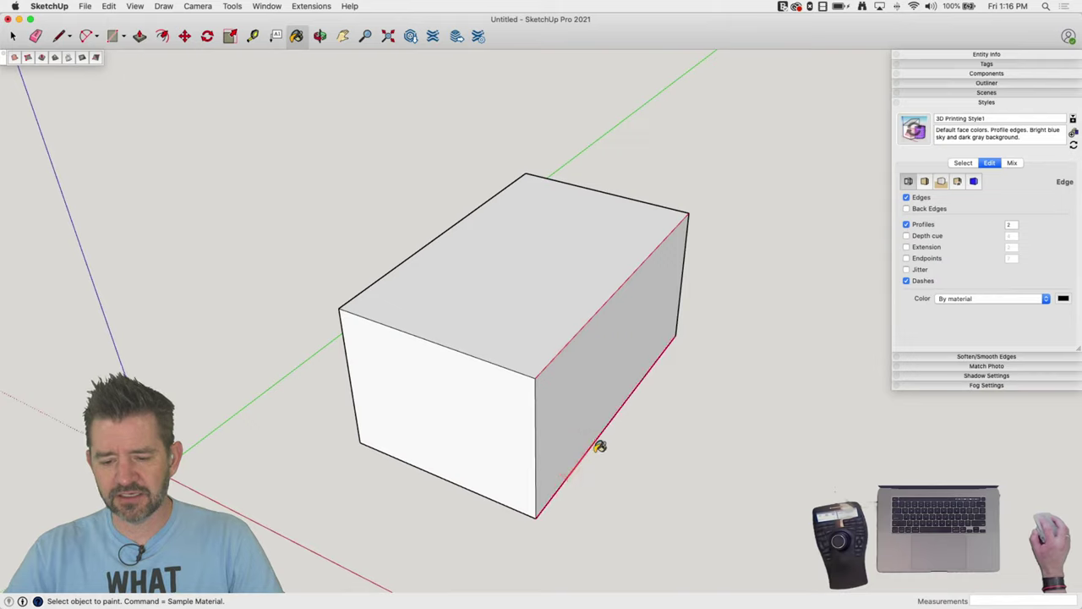
pyautogui.click(690, 227)
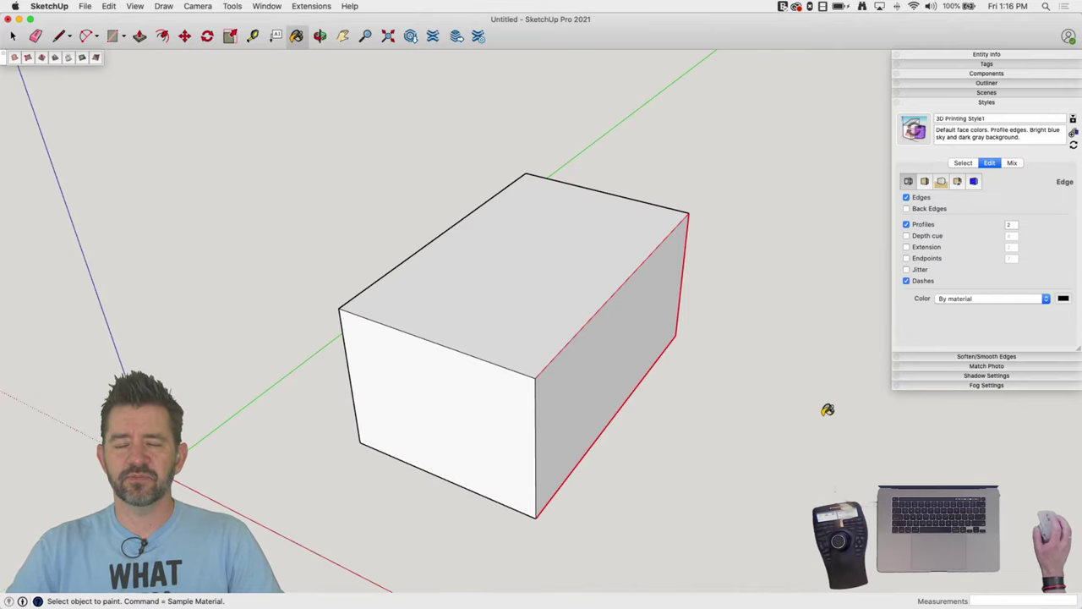
pyautogui.click(538, 402)
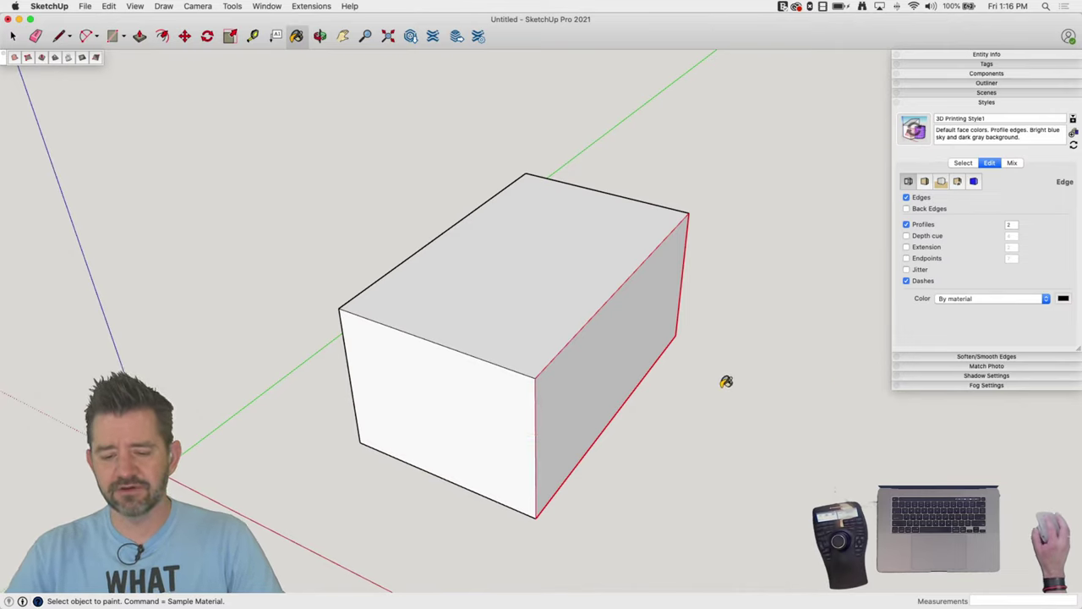
pyautogui.press('space')
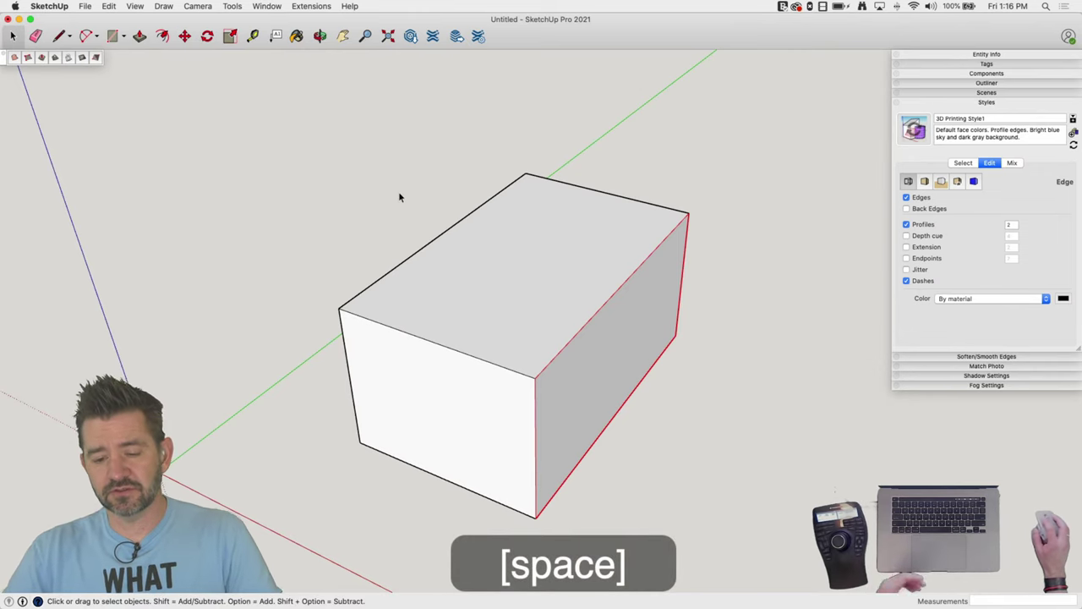
# Select only the box's edges and paint them all red at once
pyautogui.moveTo(258, 138); pyautogui.dragTo(783, 582)
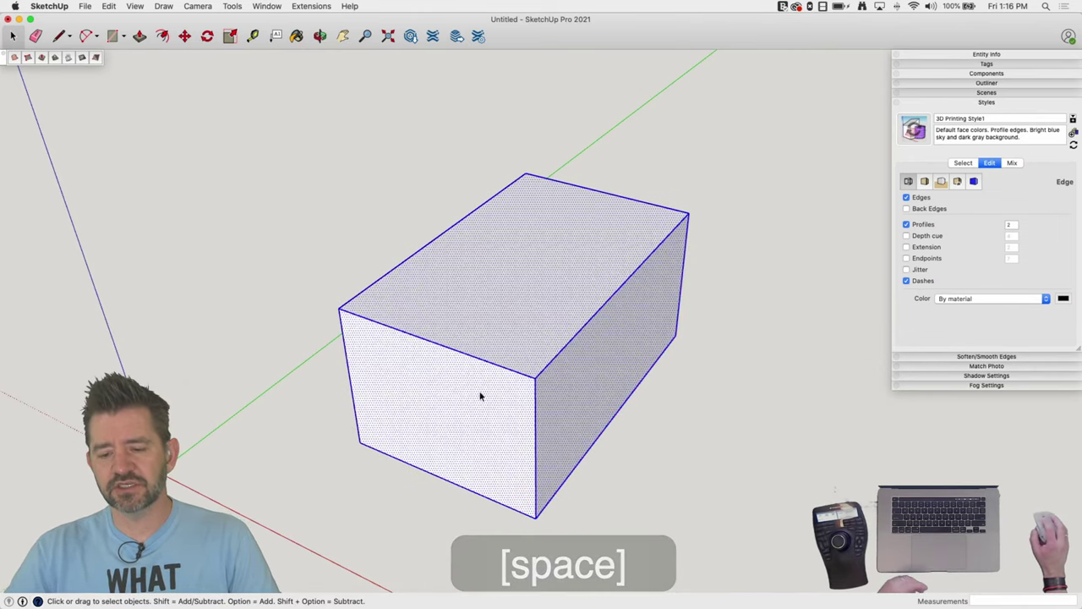
pyautogui.rightClick(478, 309)
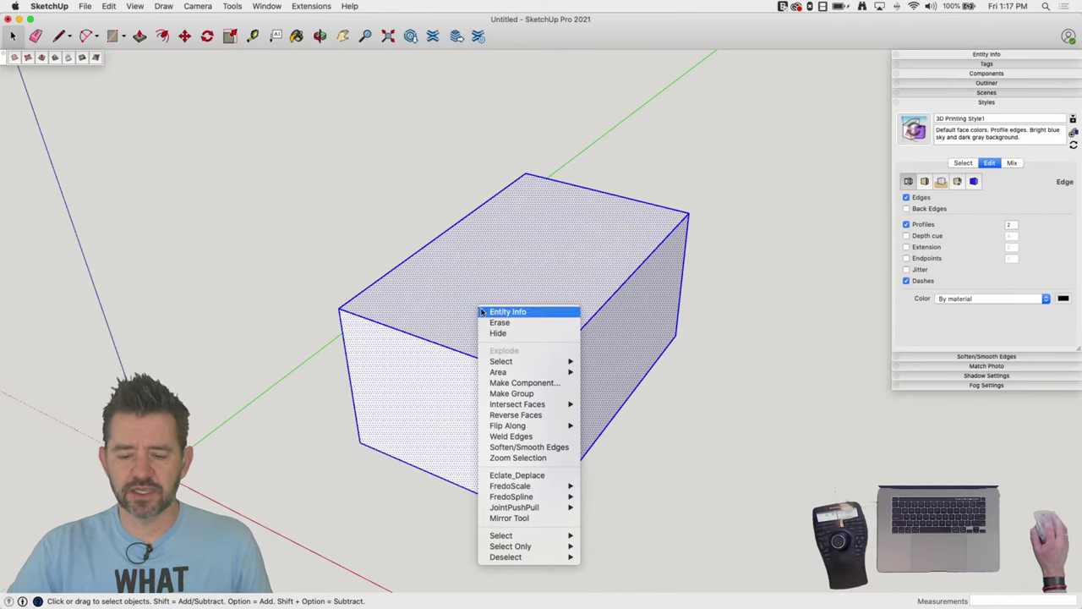
pyautogui.moveTo(551, 546)
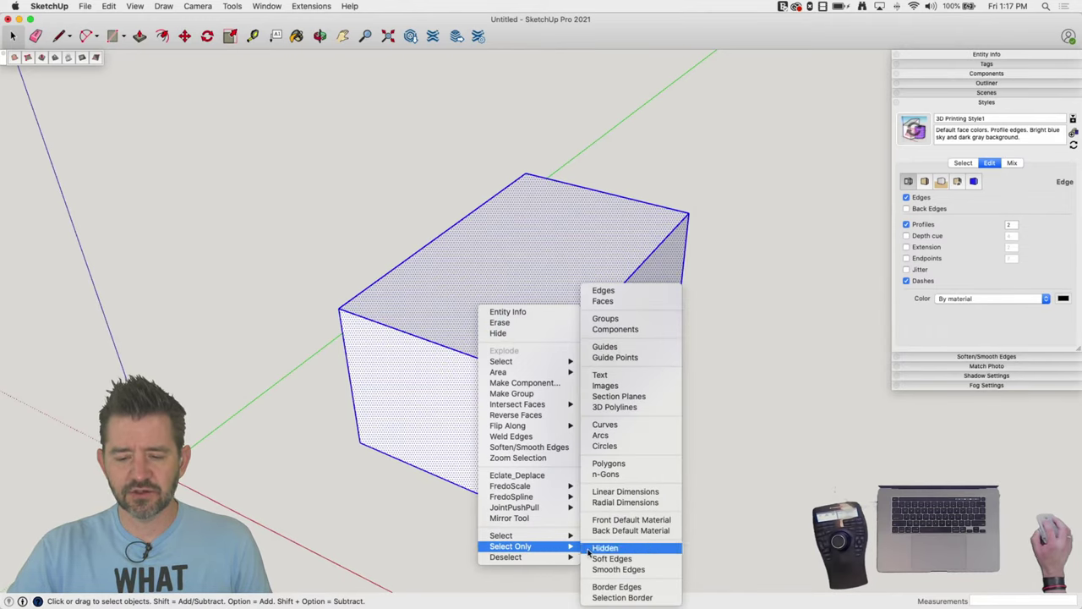
pyautogui.click(604, 292)
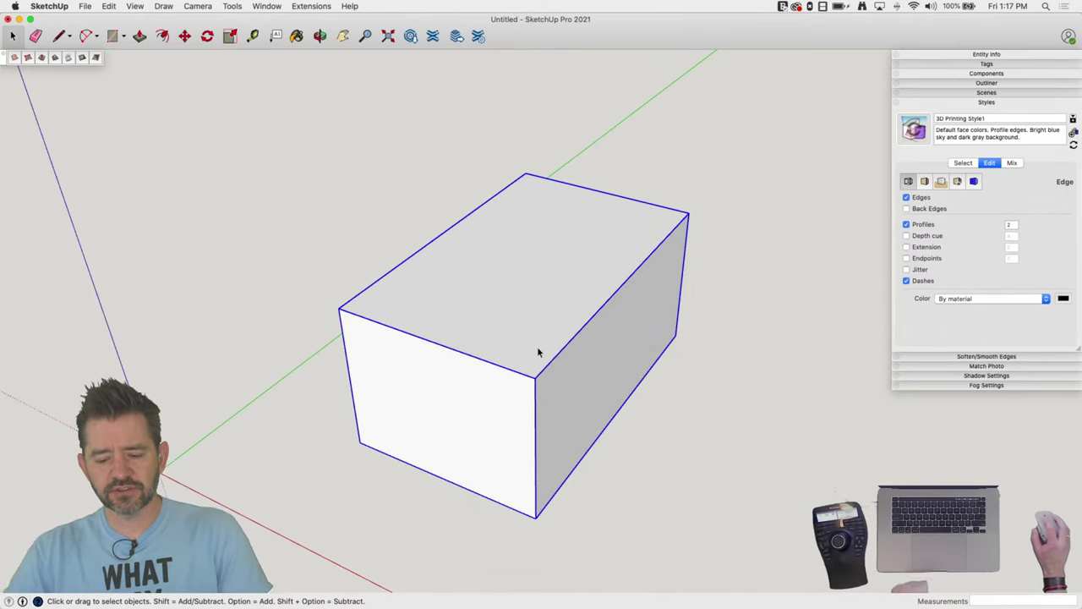
pyautogui.press('b')
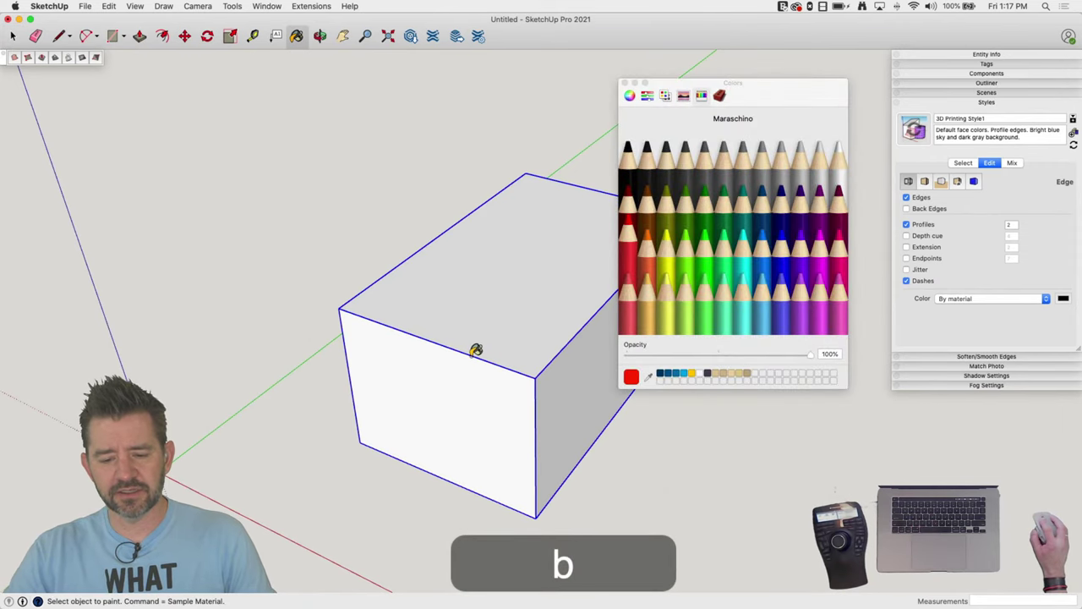
pyautogui.click(475, 349)
pyautogui.press('space')
pyautogui.click(294, 294)
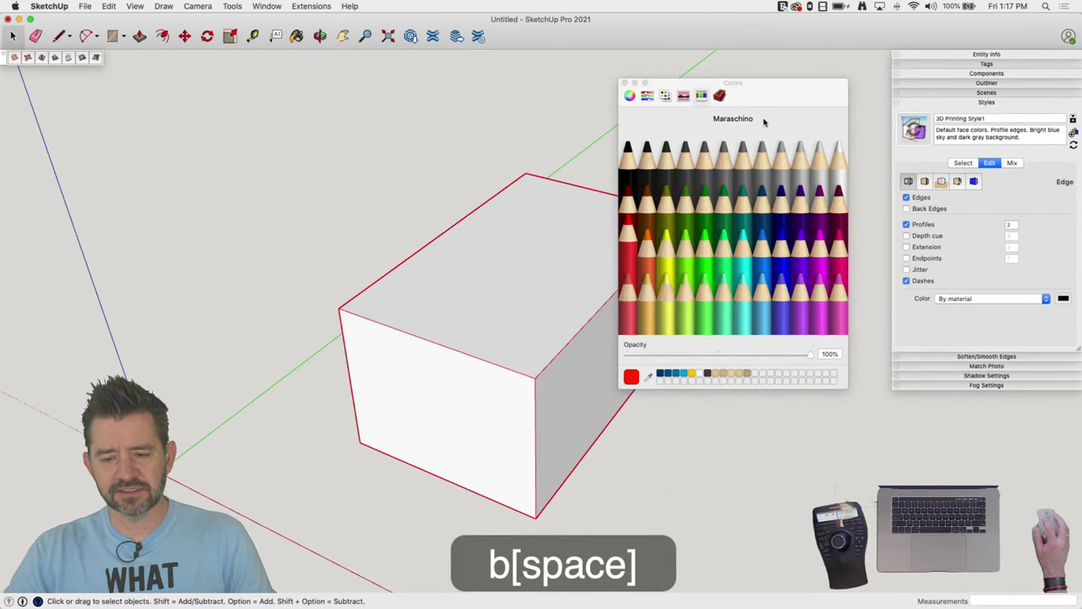
pyautogui.moveTo(797, 93); pyautogui.dragTo(242, 165)
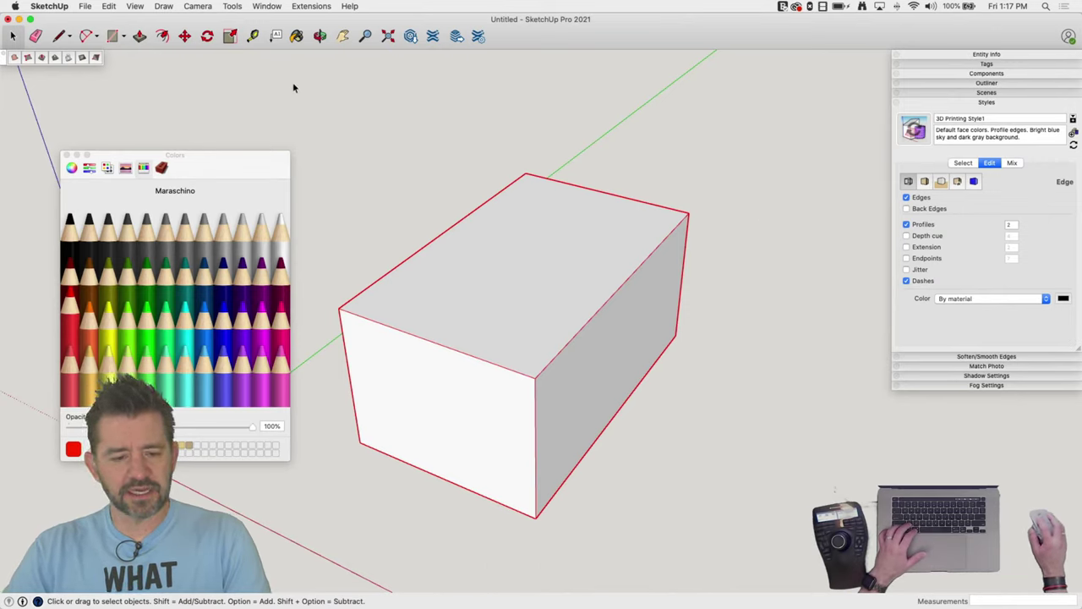
# Switch the face style to Wireframe
pyautogui.click(137, 7)
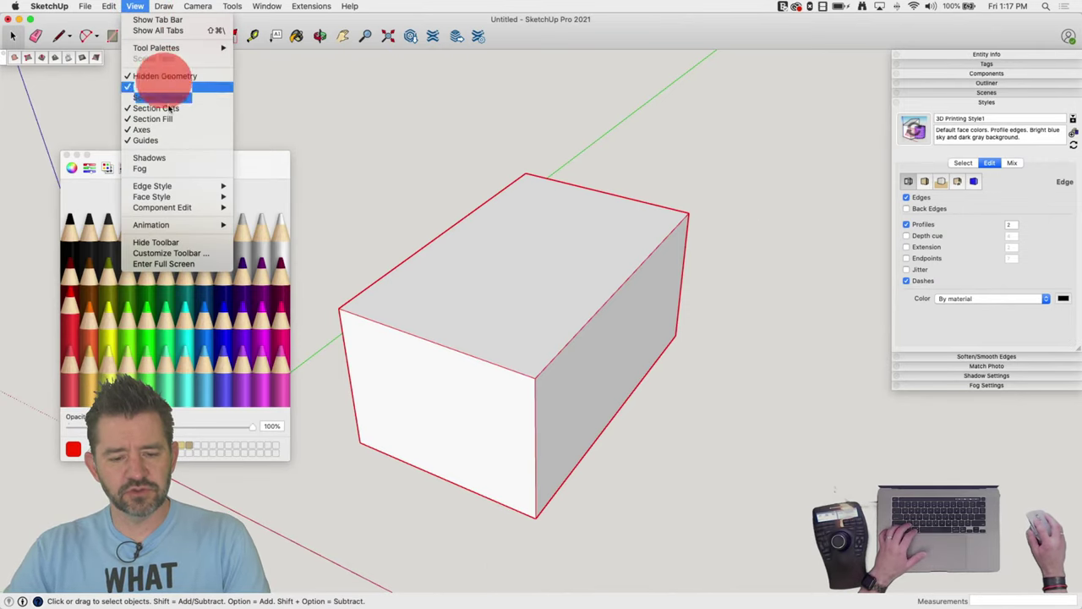
pyautogui.moveTo(178, 200)
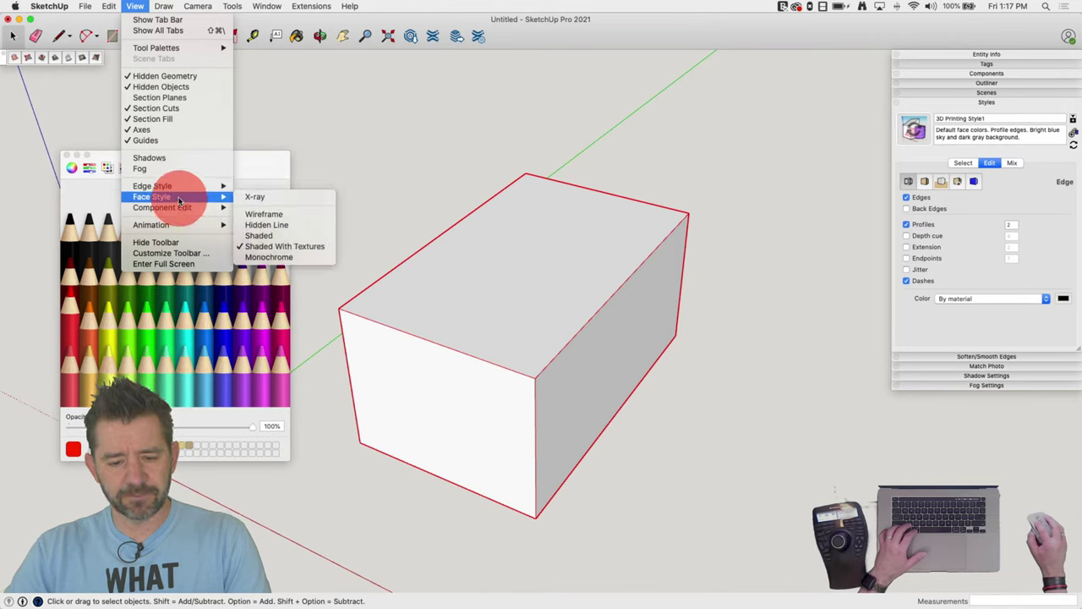
pyautogui.click(267, 214)
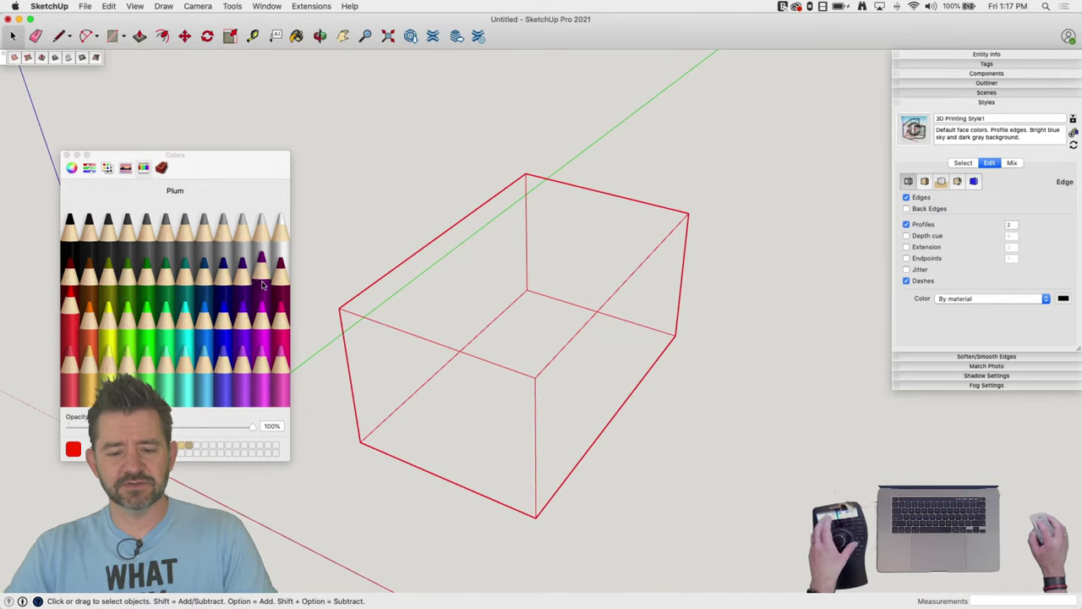
# Paint the top back and left edges Blueberry, and the top front and right edges Lemon
pyautogui.click(222, 326)
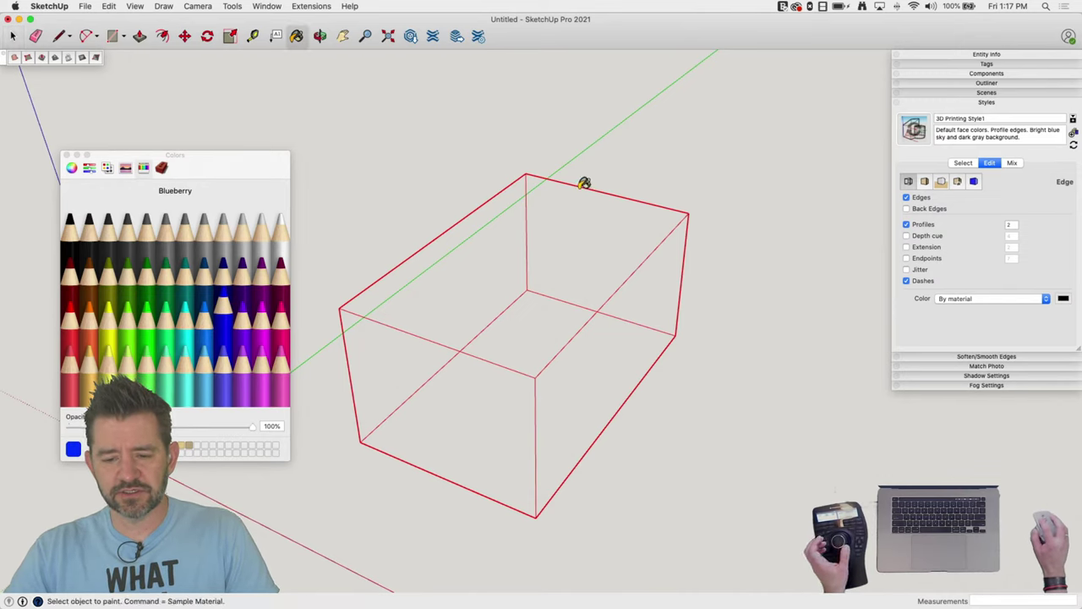
pyautogui.click(583, 183)
pyautogui.click(513, 180)
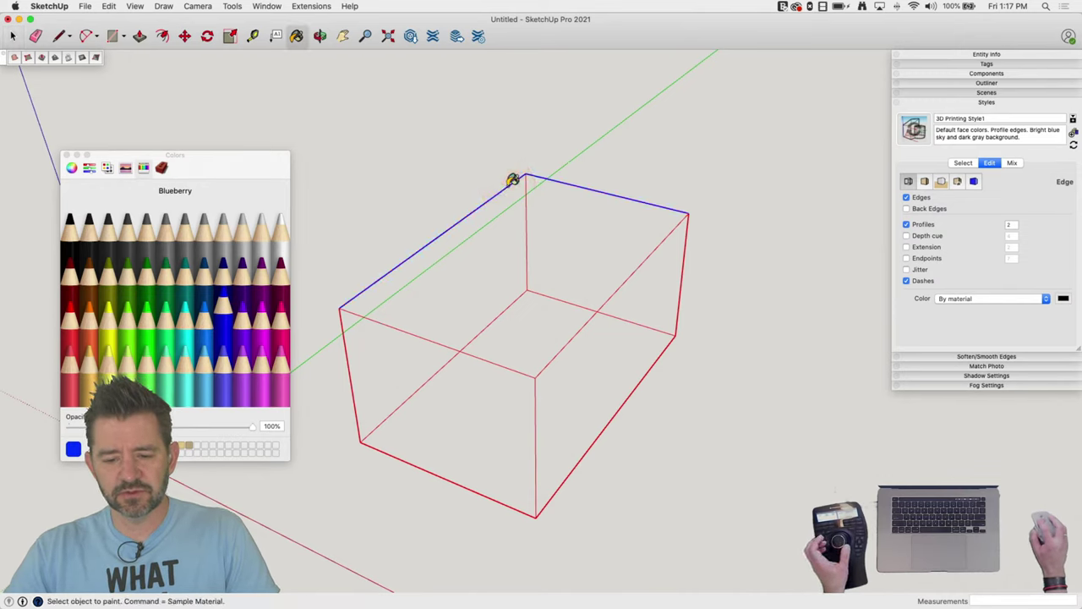
pyautogui.click(109, 318)
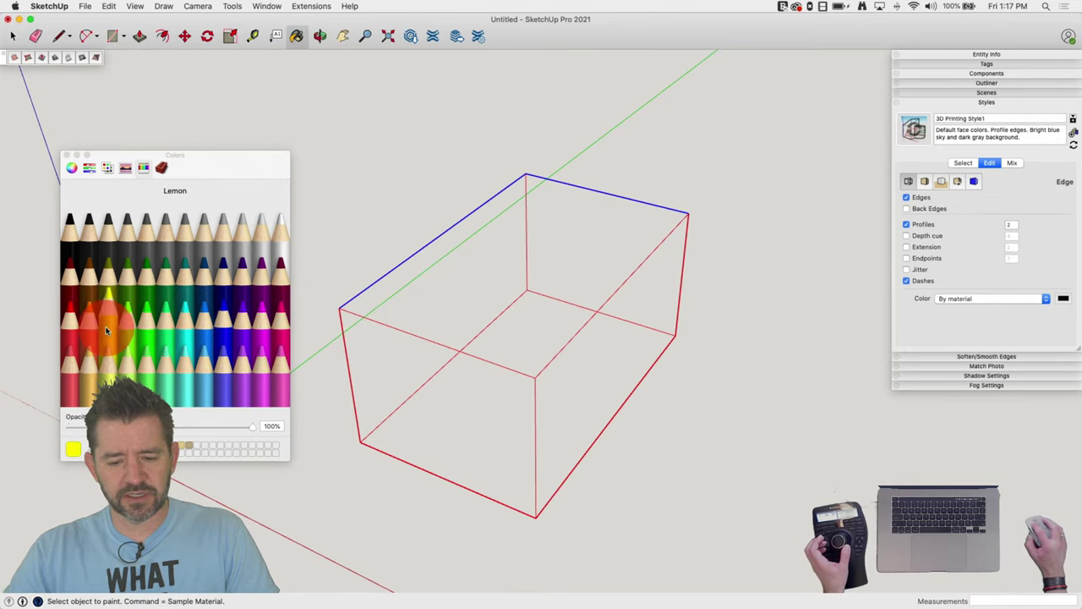
pyautogui.click(391, 318)
pyautogui.click(585, 320)
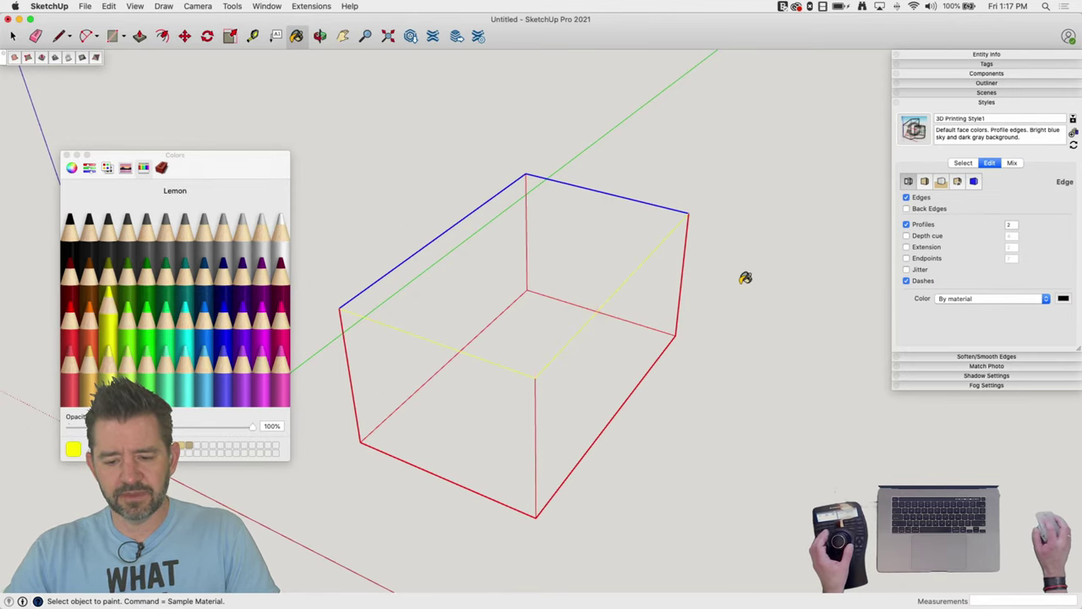
pyautogui.press('space')
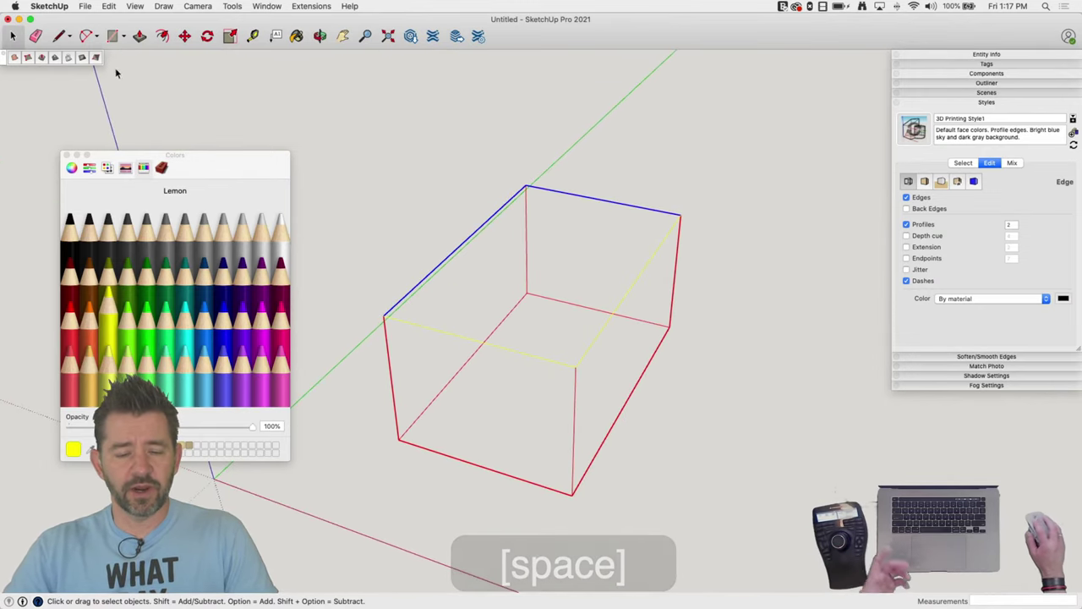
# Switch the face style back to Shaded With Textures
pyautogui.click(134, 6)
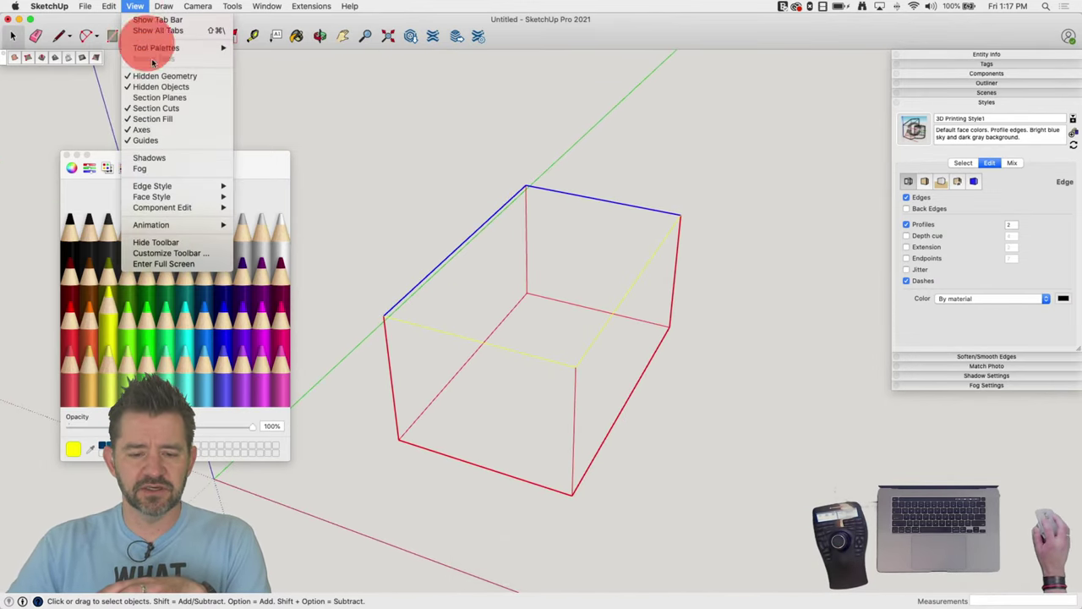
pyautogui.moveTo(207, 197)
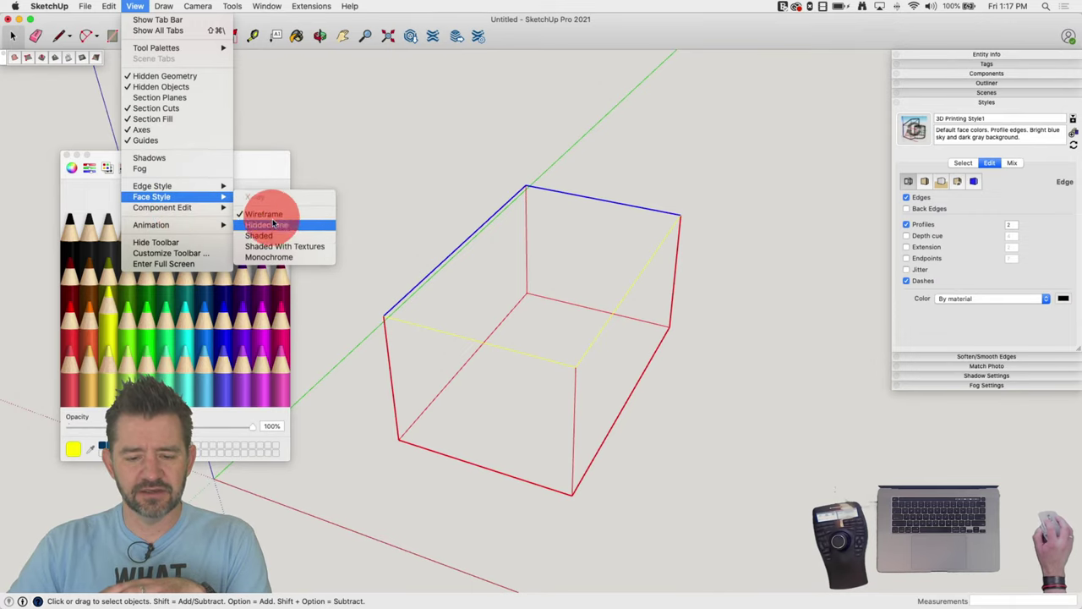
pyautogui.click(284, 246)
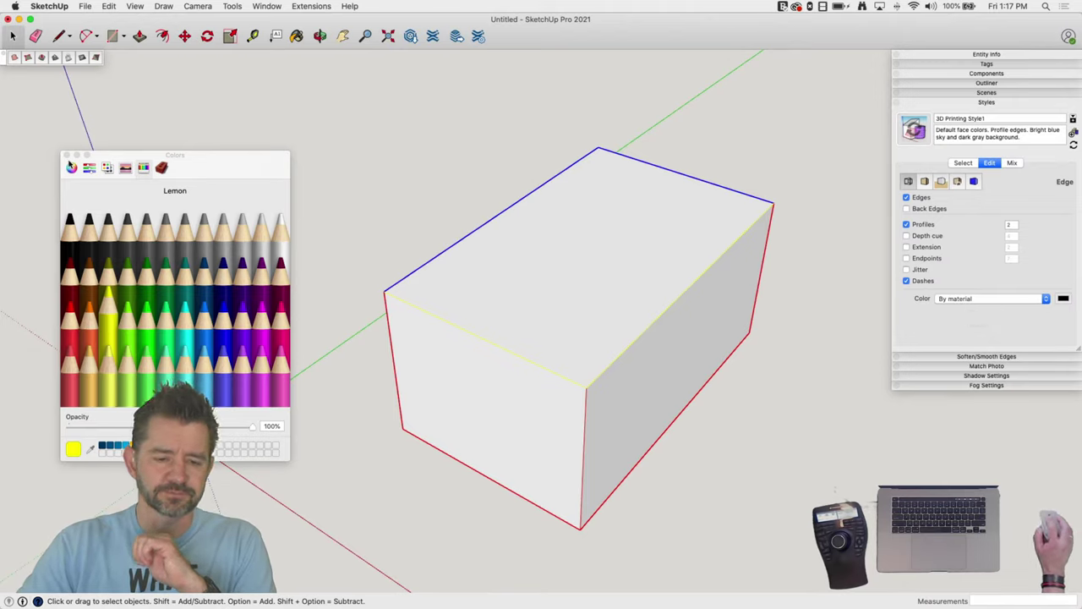
# Close the Colors window, view the box front-on at eye level, and select the whole box
pyautogui.click(66, 157)
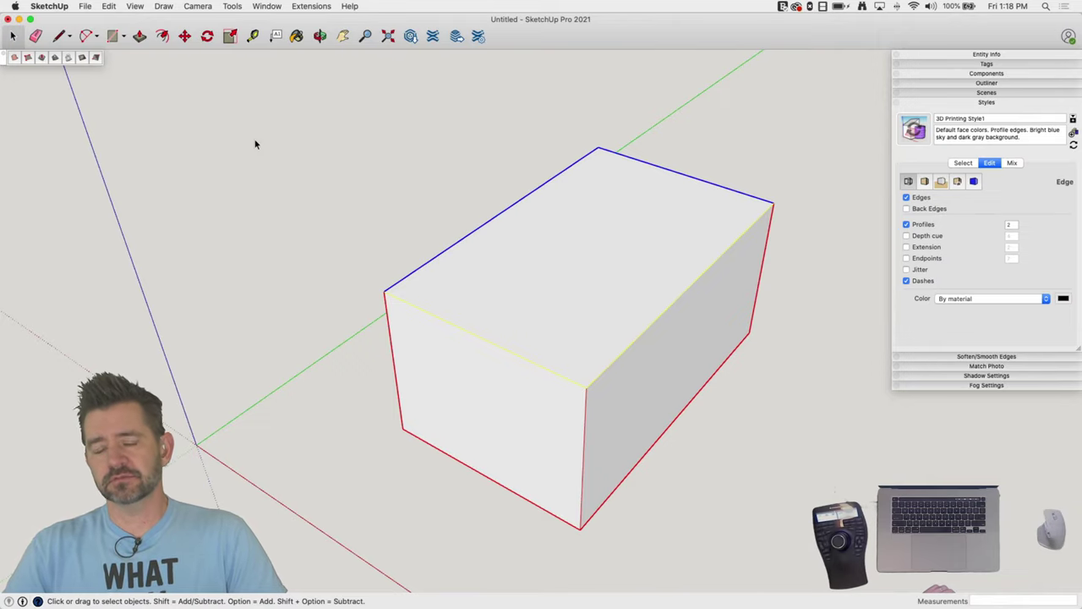
pyautogui.moveTo(254, 144); pyautogui.dragTo(455, 329, button='middle')
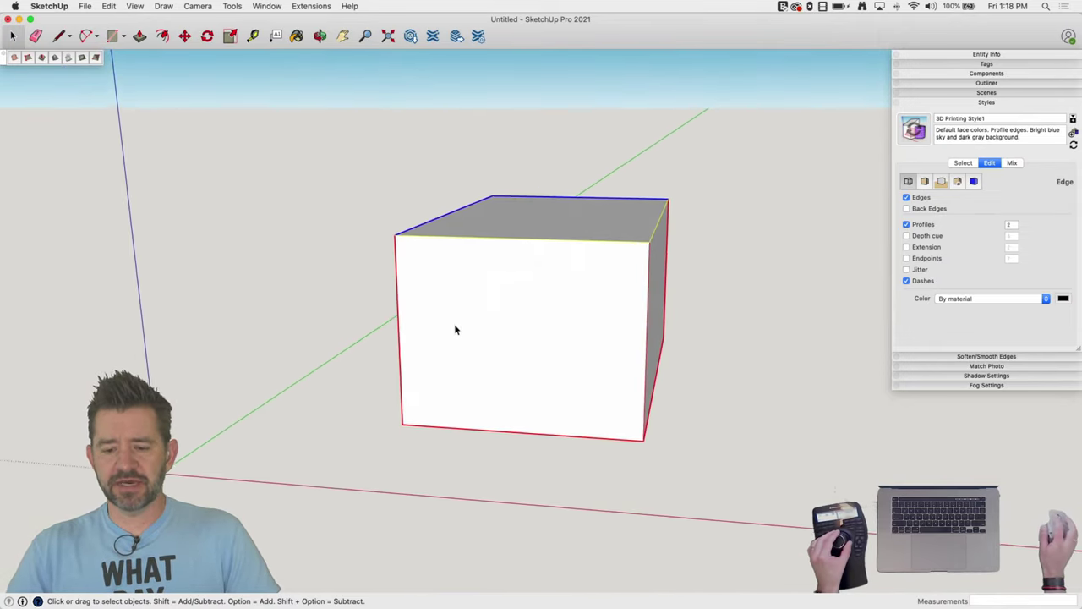
pyautogui.moveTo(345, 155); pyautogui.dragTo(799, 539)
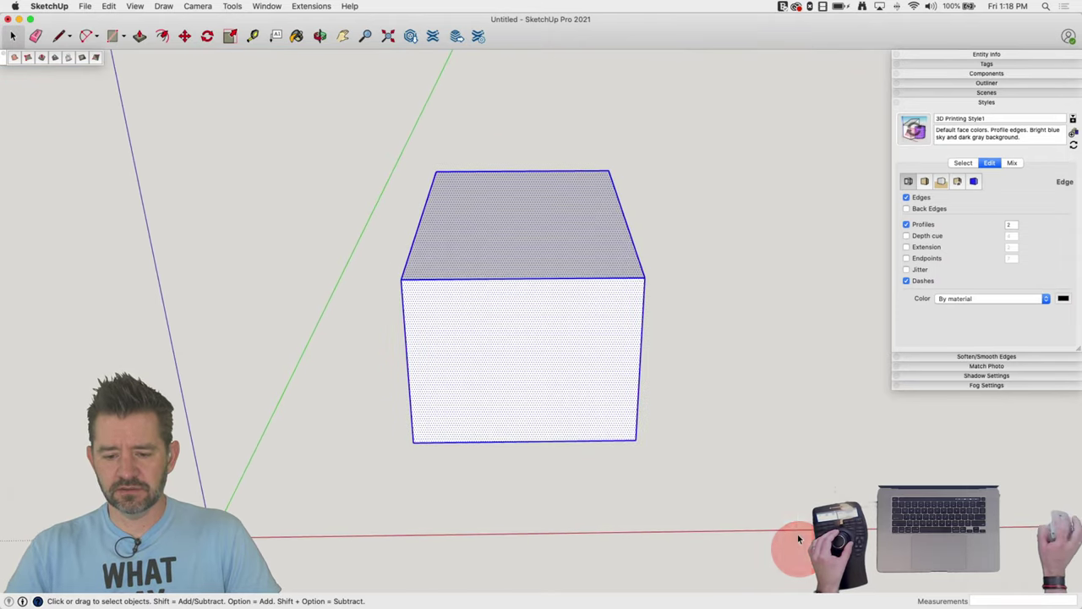
# Delete the old box and draw a new rectangle extruded into a thin slab
pyautogui.press('BackSpace')
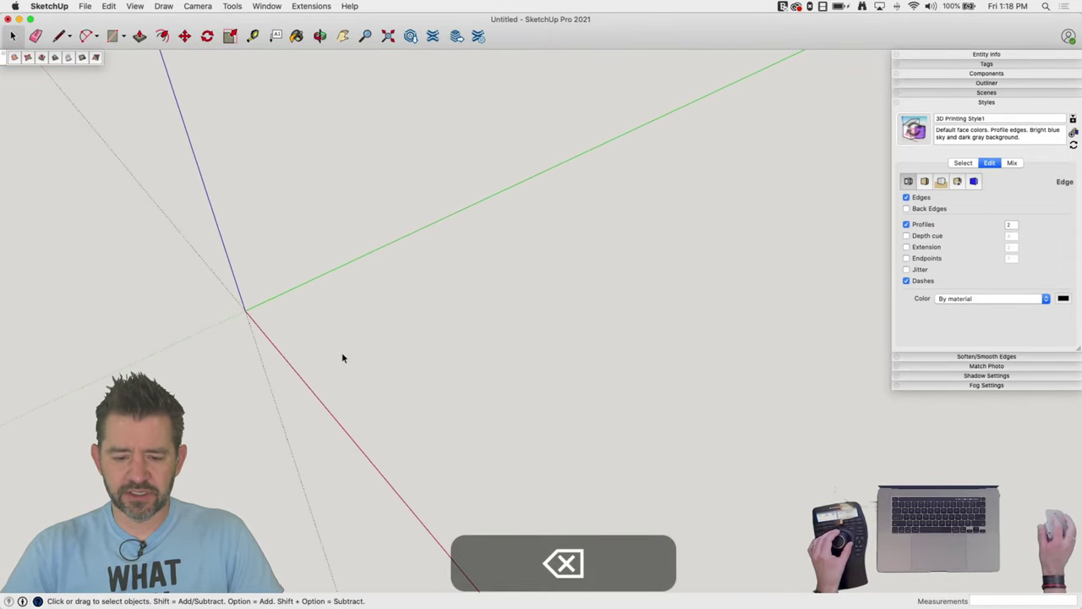
pyautogui.press('r')
pyautogui.click(322, 328)
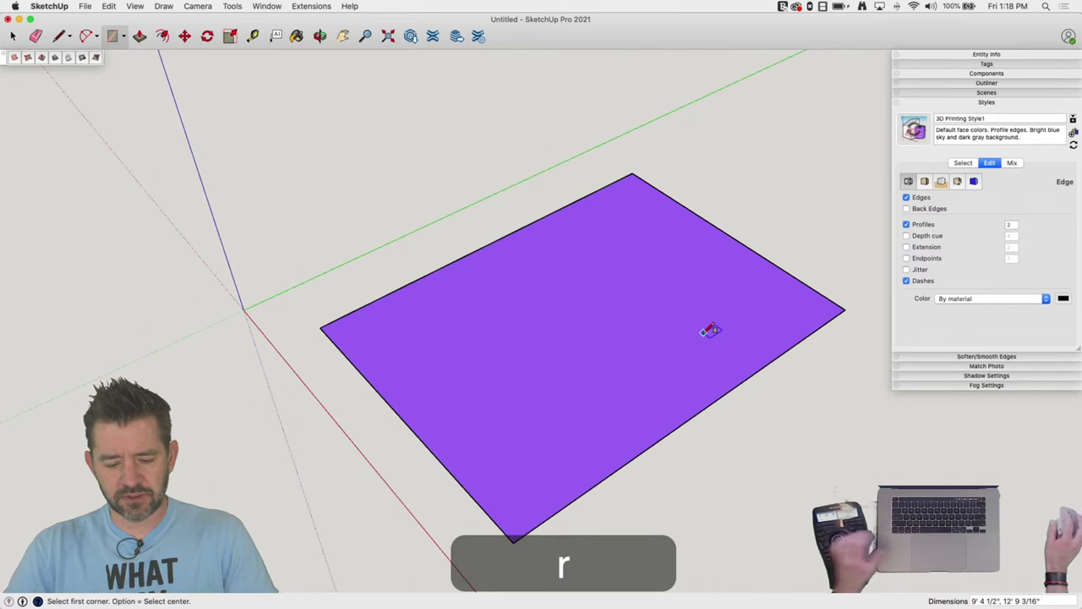
pyautogui.press('p')
pyautogui.click(524, 272)
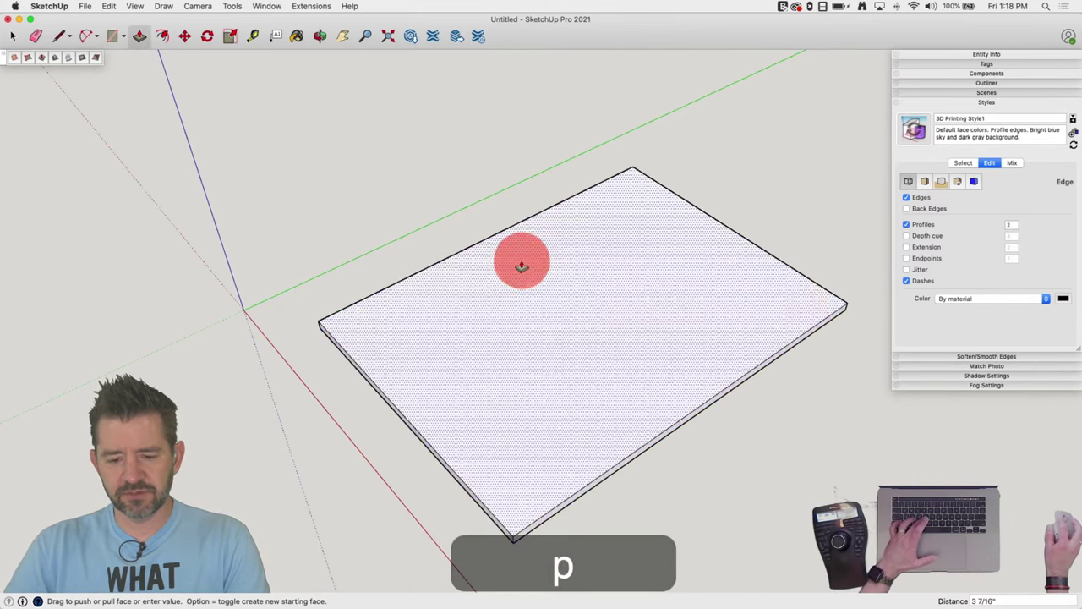
# Offset the slab's top outline inward and raise the outer border into thin walls
pyautogui.press('f')
pyautogui.click(479, 255)
pyautogui.press('p')
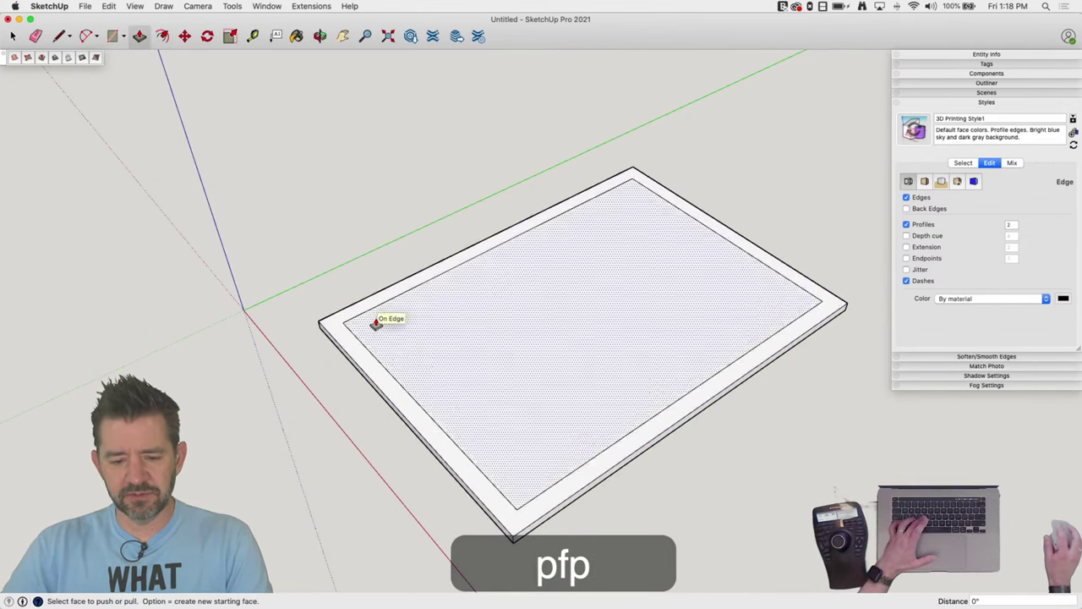
pyautogui.moveTo(357, 355); pyautogui.dragTo(303, 191)
pyautogui.press('space')
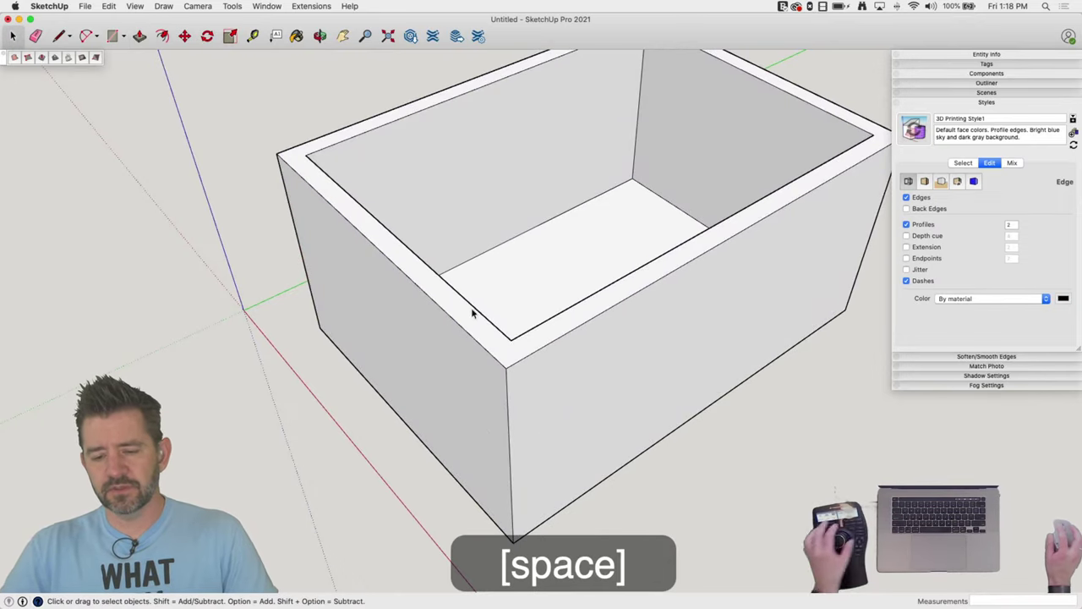
pyautogui.click(756, 411)
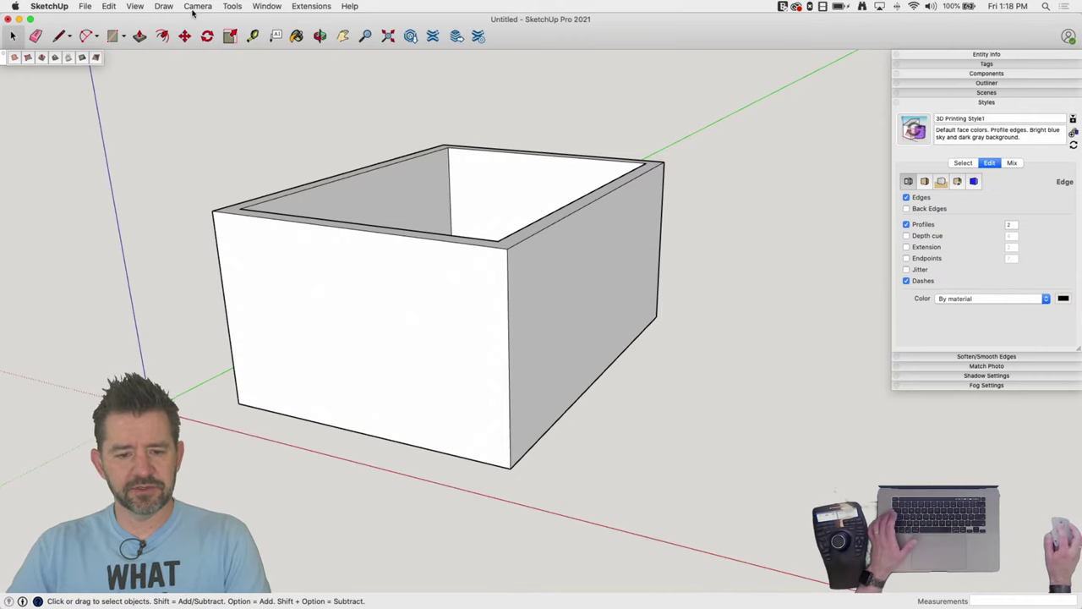
pyautogui.click(232, 6)
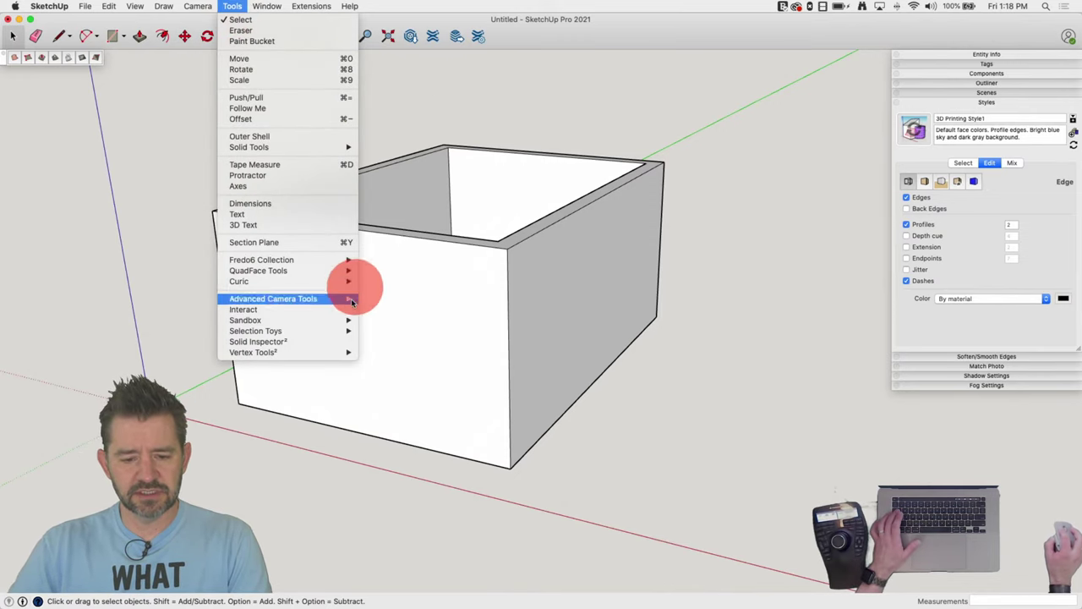
# Add a default-named section plane on the box's front face and move it into the box
pyautogui.click(320, 242)
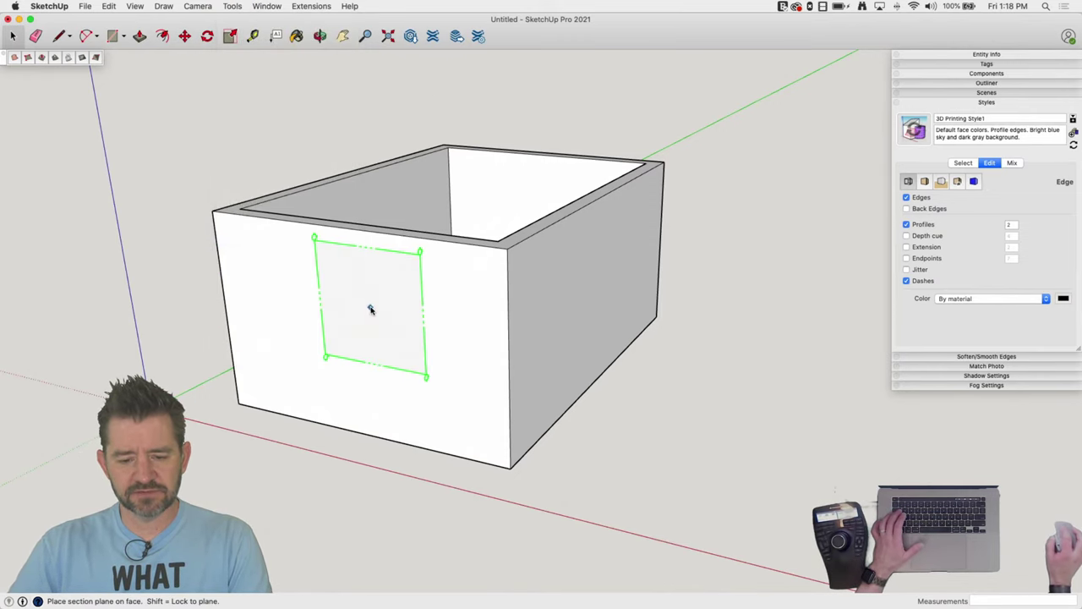
pyautogui.click(370, 307)
pyautogui.click(611, 150)
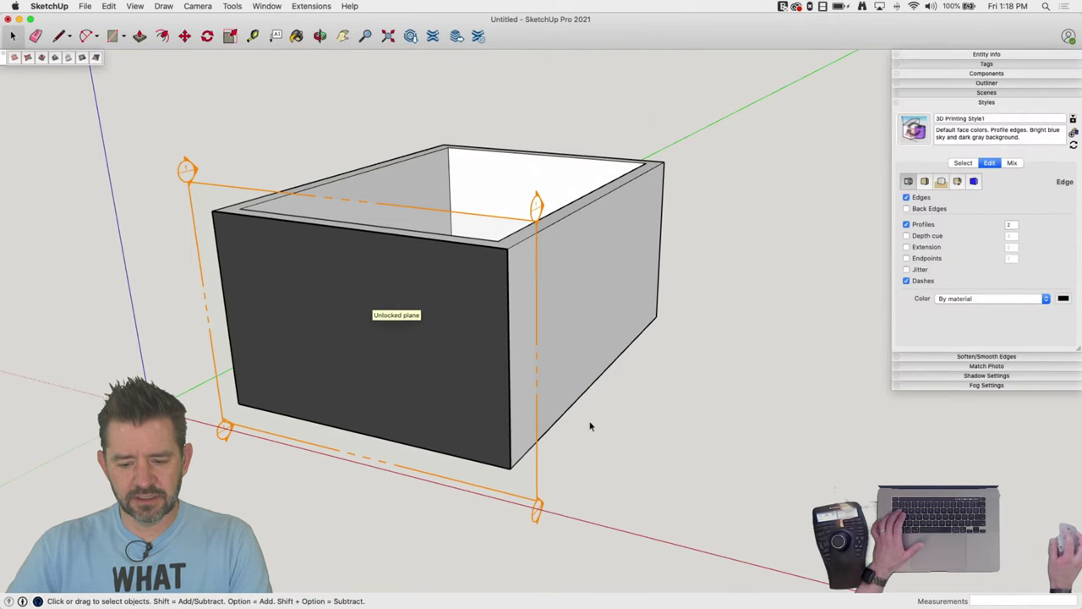
pyautogui.press('m')
pyautogui.moveTo(541, 482); pyautogui.dragTo(572, 459)
pyautogui.press('space')
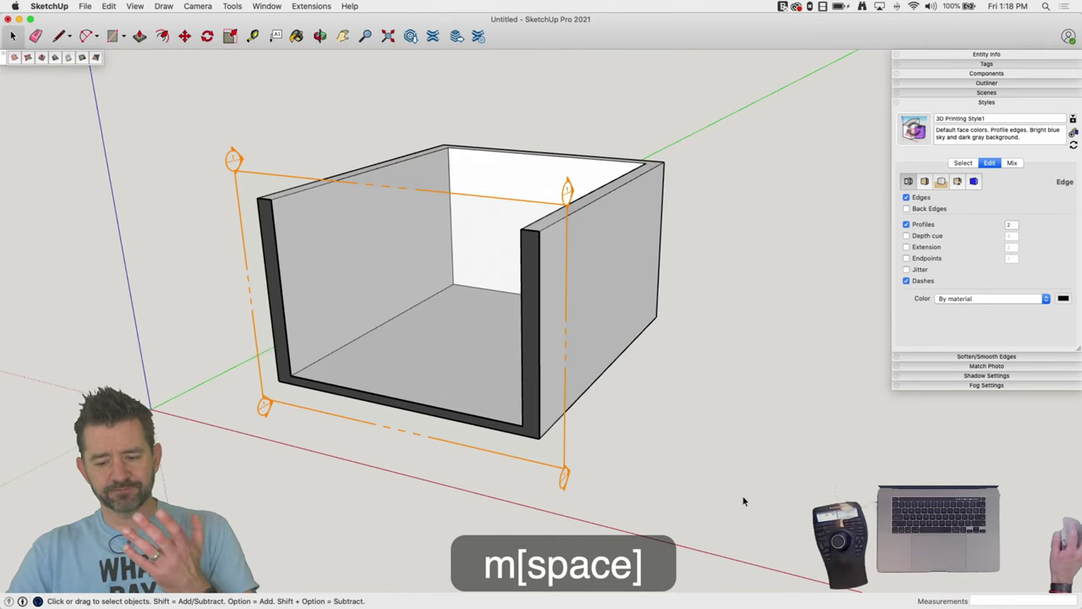
# Make the whole box a group and turn off the section plane's Active Cut
pyautogui.tripleClick(628, 267)
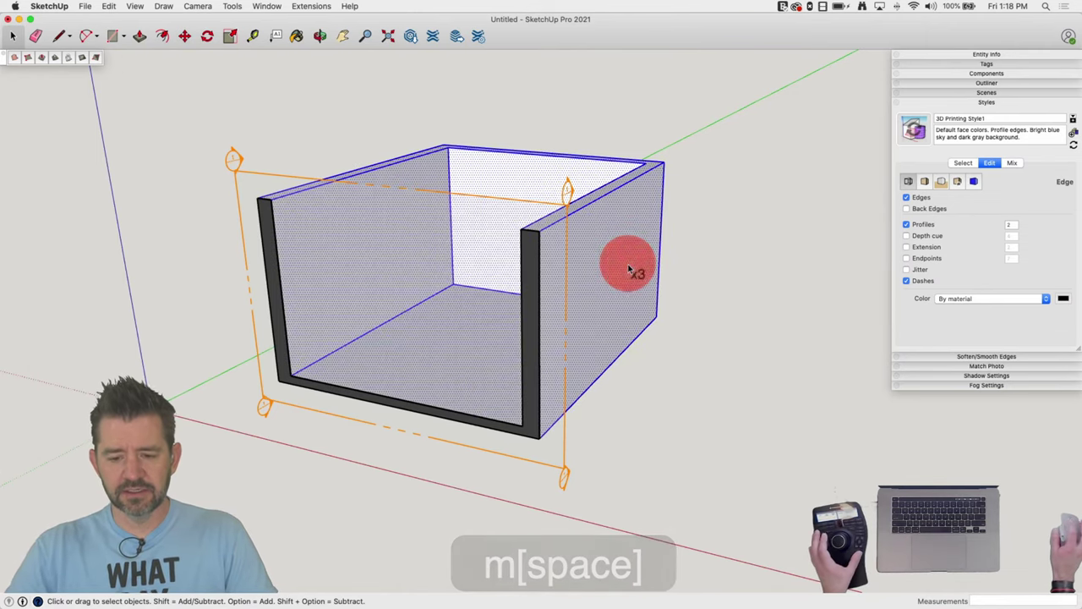
pyautogui.rightClick(629, 268)
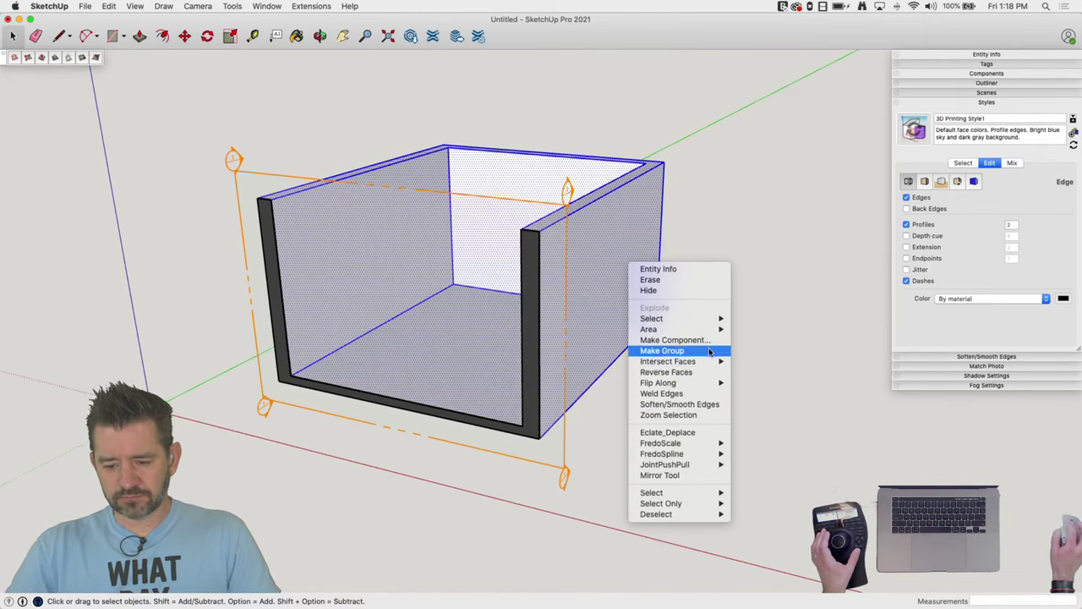
pyautogui.click(668, 350)
pyautogui.click(781, 317)
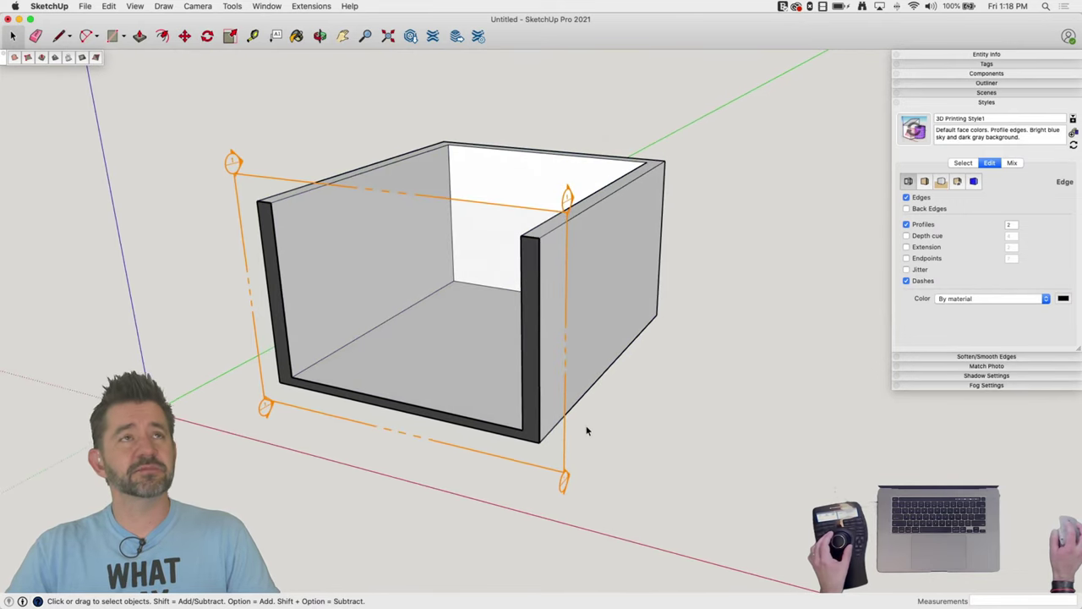
pyautogui.rightClick(549, 435)
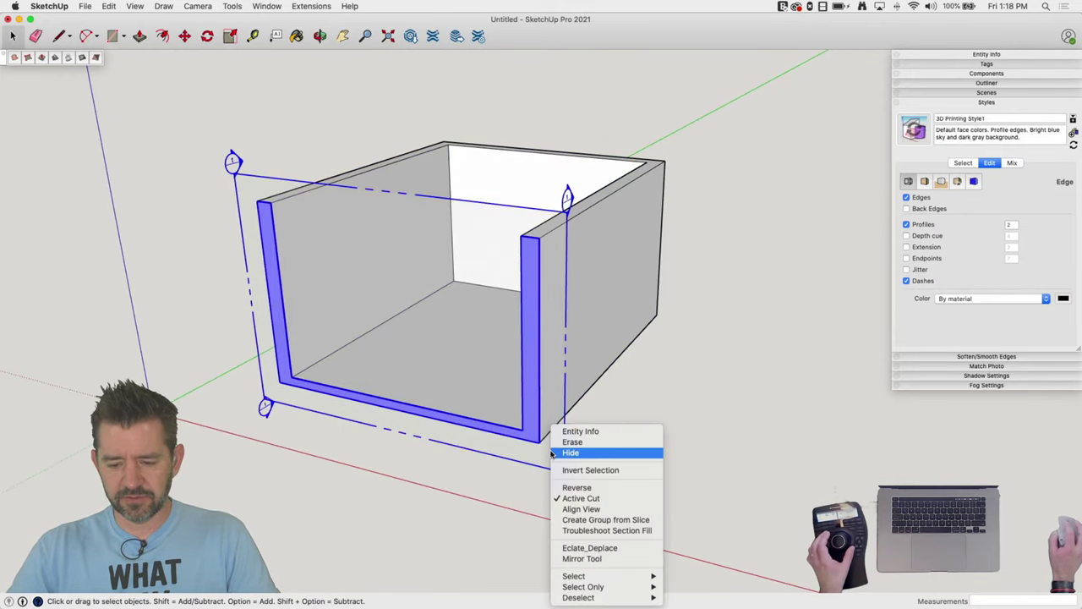
pyautogui.click(626, 498)
# Close the box top with a rectangle and pull it into a lid overhanging the walls
pyautogui.press('r')
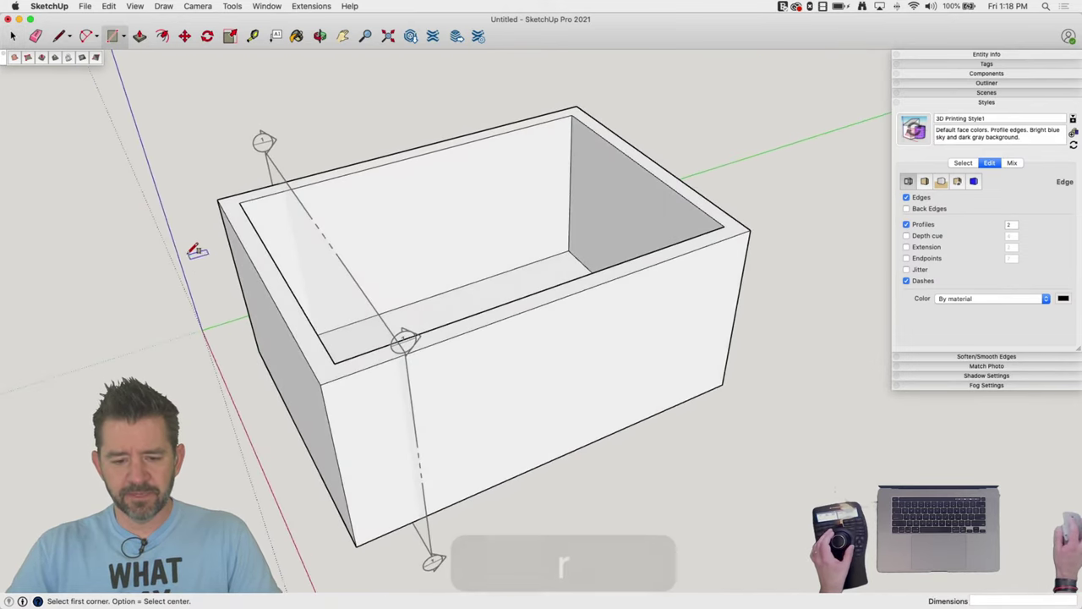
pyautogui.click(223, 200)
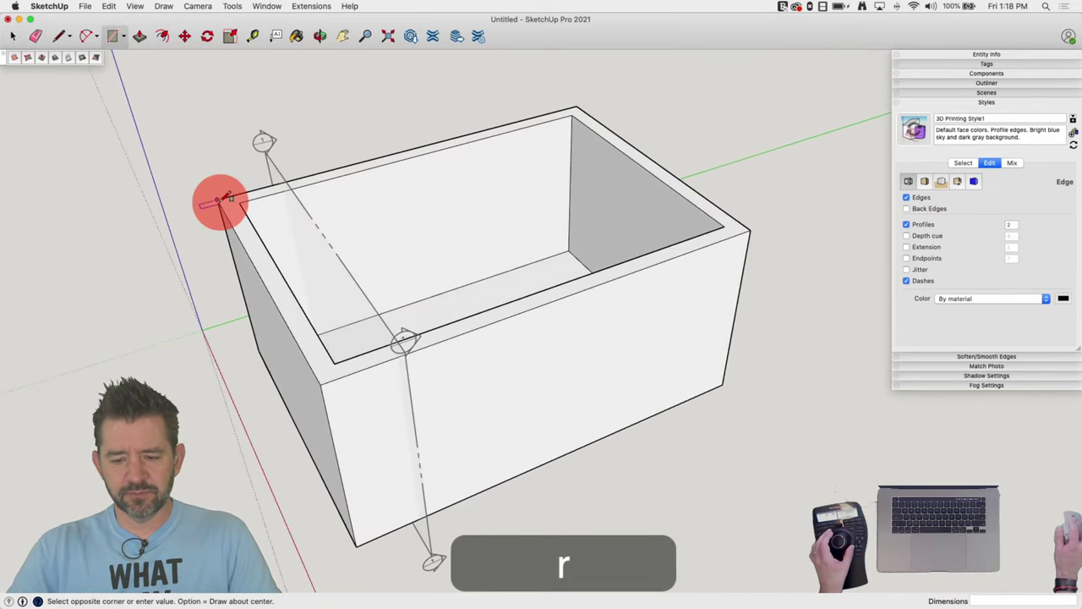
pyautogui.click(749, 229)
pyautogui.press('p')
pyautogui.click(561, 198)
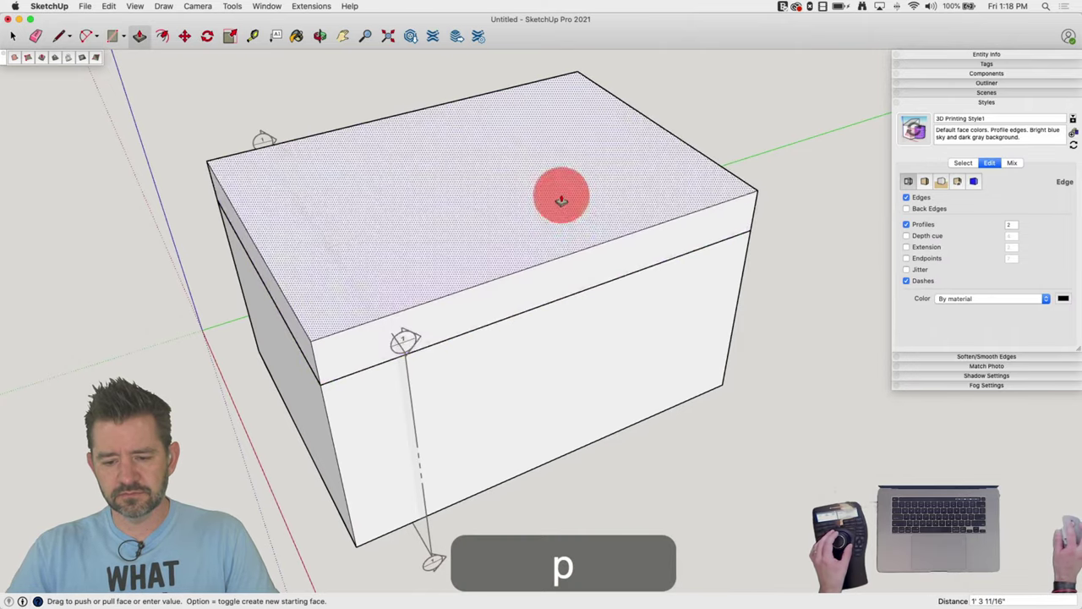
pyautogui.click(557, 319)
pyautogui.click(303, 339)
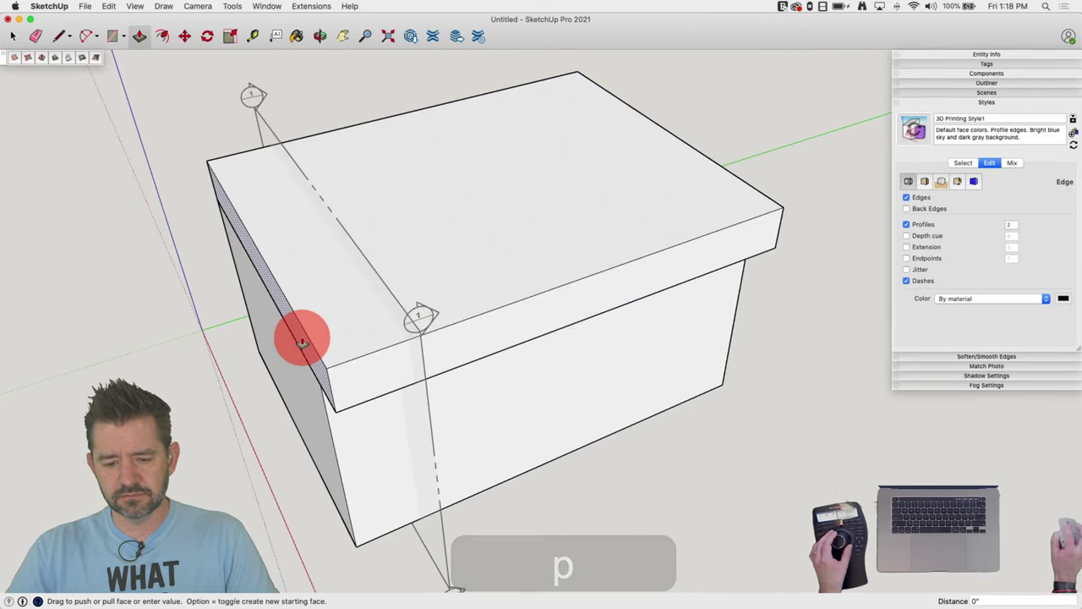
pyautogui.click(87, 293)
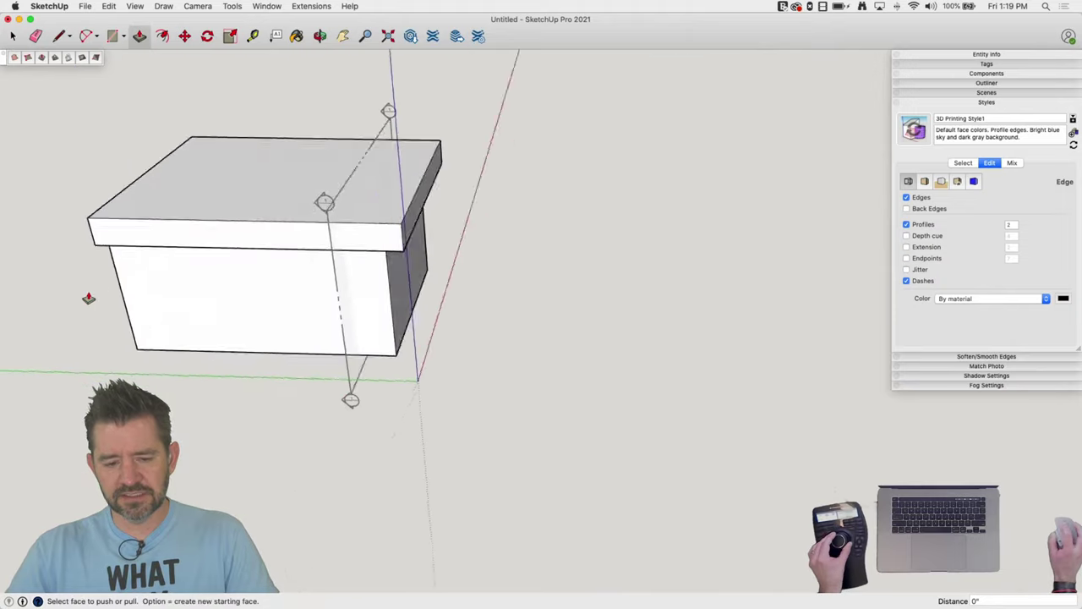
pyautogui.doubleClick(267, 254)
pyautogui.press('space')
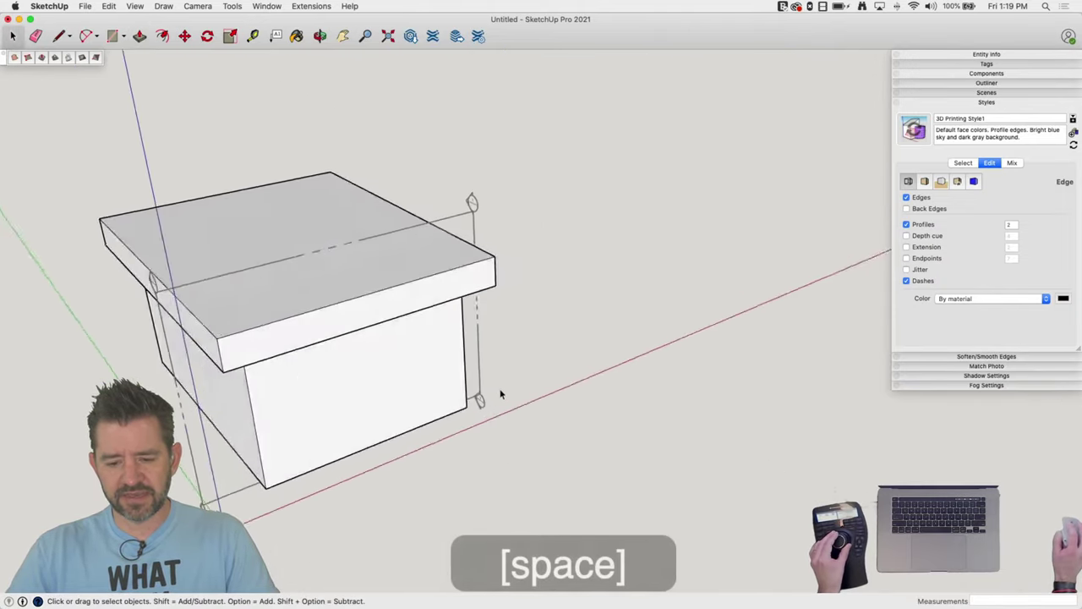
# Turn the section cut back on
pyautogui.rightClick(483, 361)
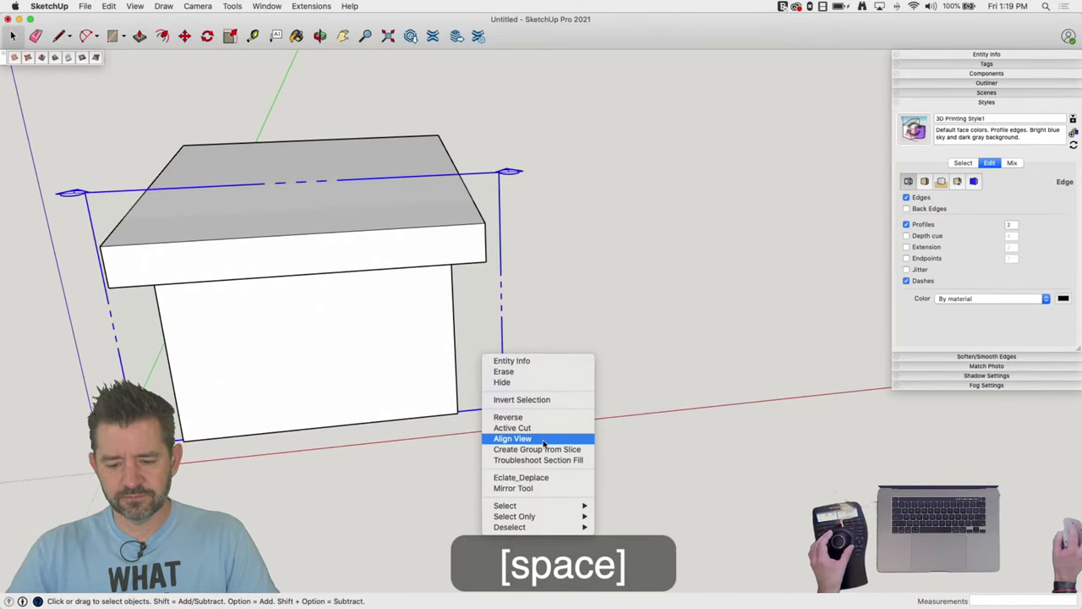
pyautogui.click(518, 425)
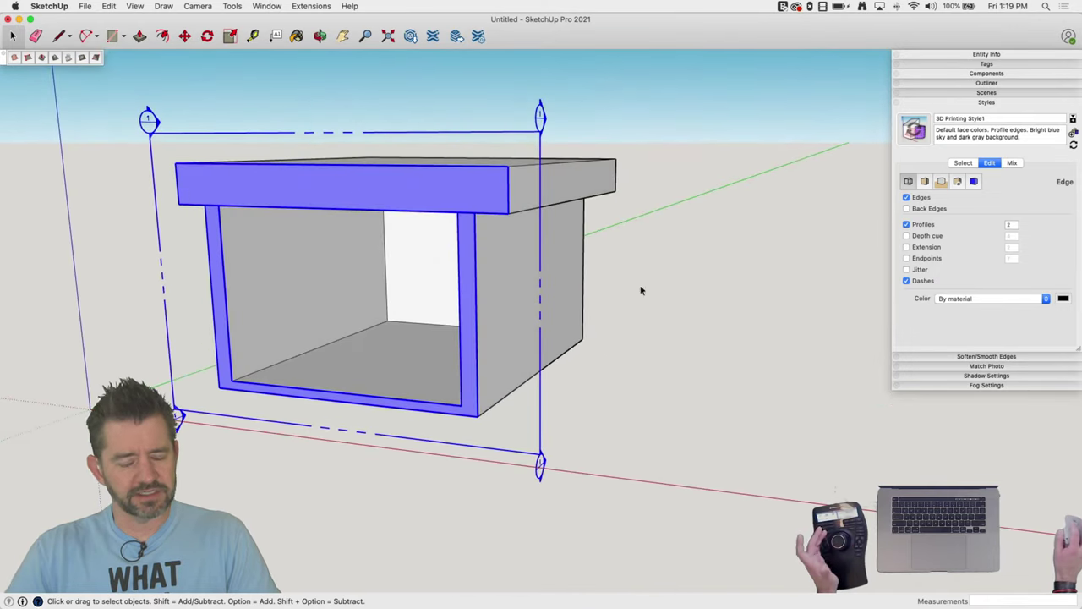
pyautogui.click(665, 305)
# Make the whole lid slab its own group
pyautogui.click(507, 208)
pyautogui.rightClick(508, 212)
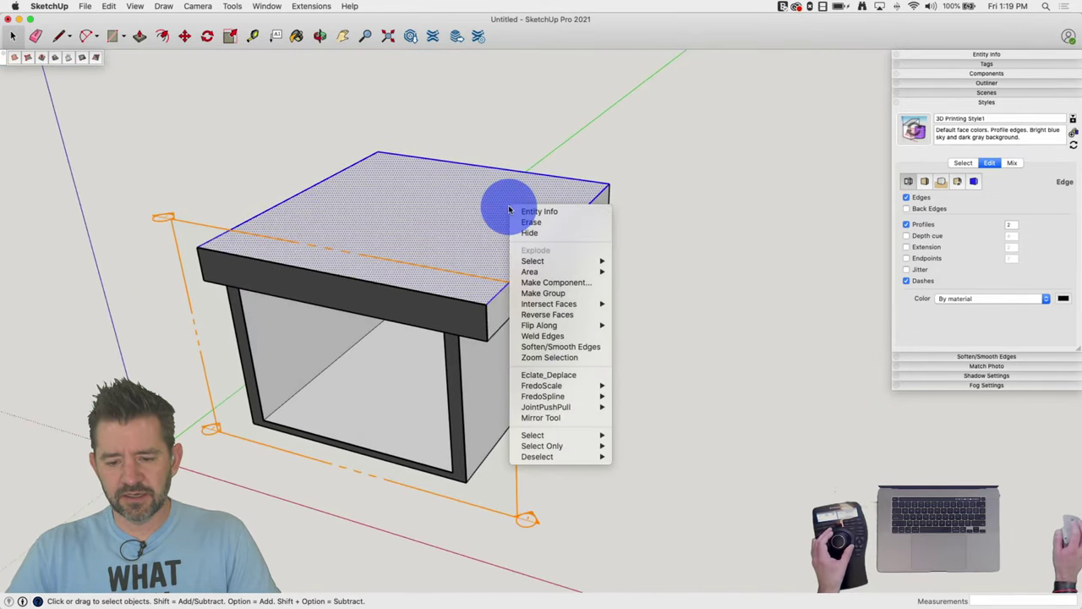
pyautogui.tripleClick(446, 216)
pyautogui.rightClick(445, 216)
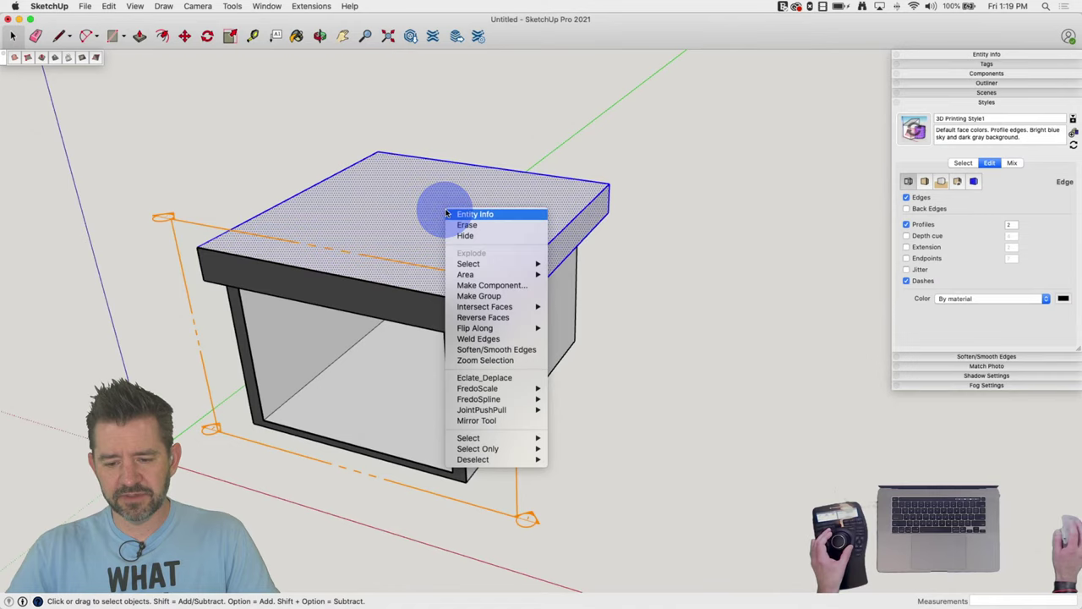
pyautogui.click(499, 295)
# From a straight front view, draw a rectangle on the lid's front edge
pyautogui.moveTo(378, 241); pyautogui.dragTo(449, 214, button='middle')
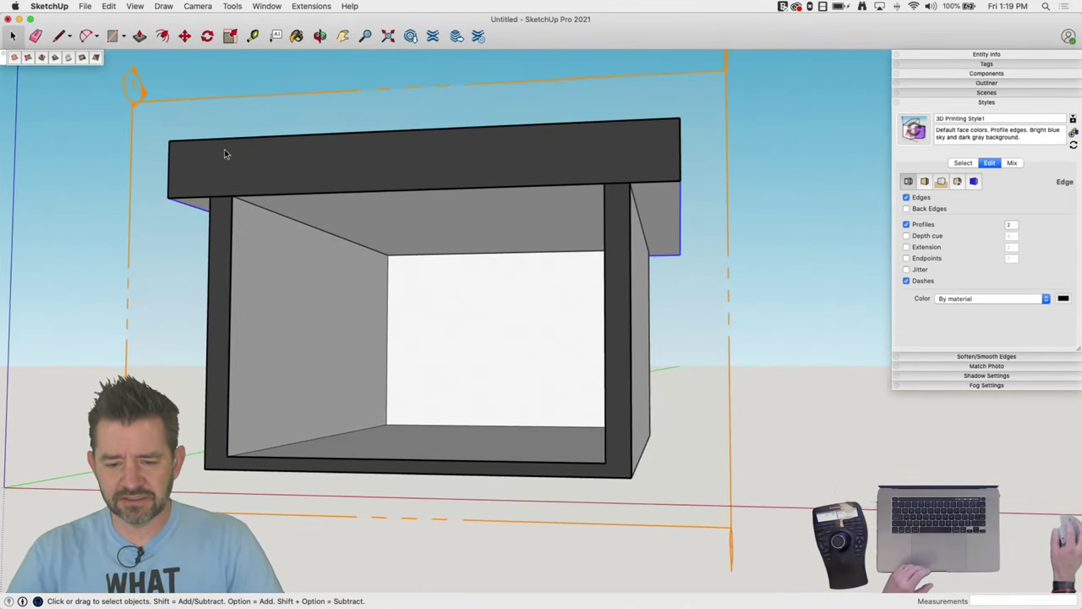
pyautogui.moveTo(497, 245); pyautogui.dragTo(413, 161, button='middle')
pyautogui.press('r')
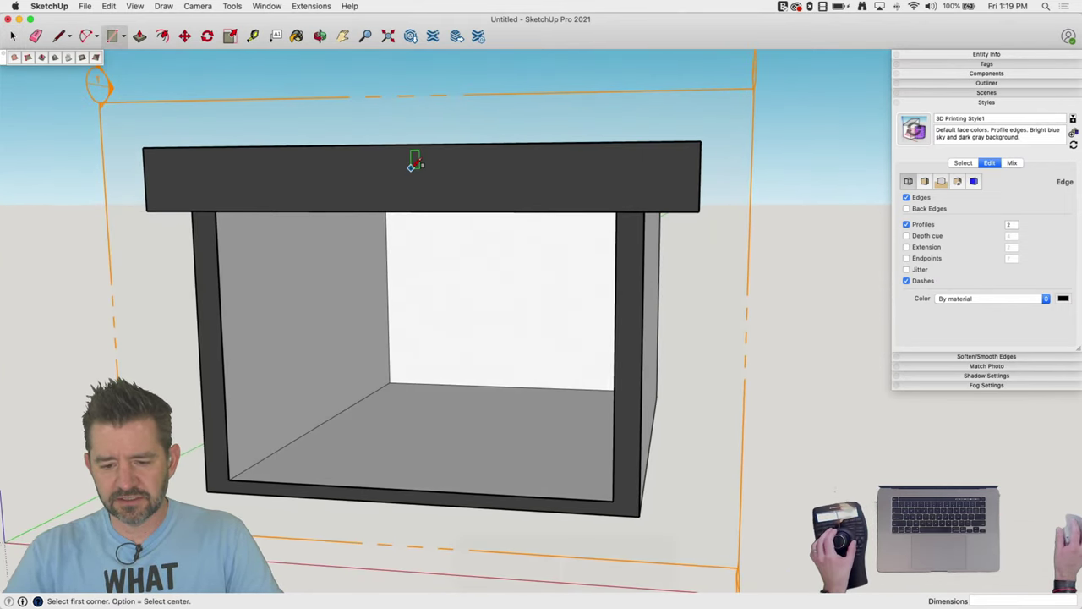
pyautogui.click(403, 179)
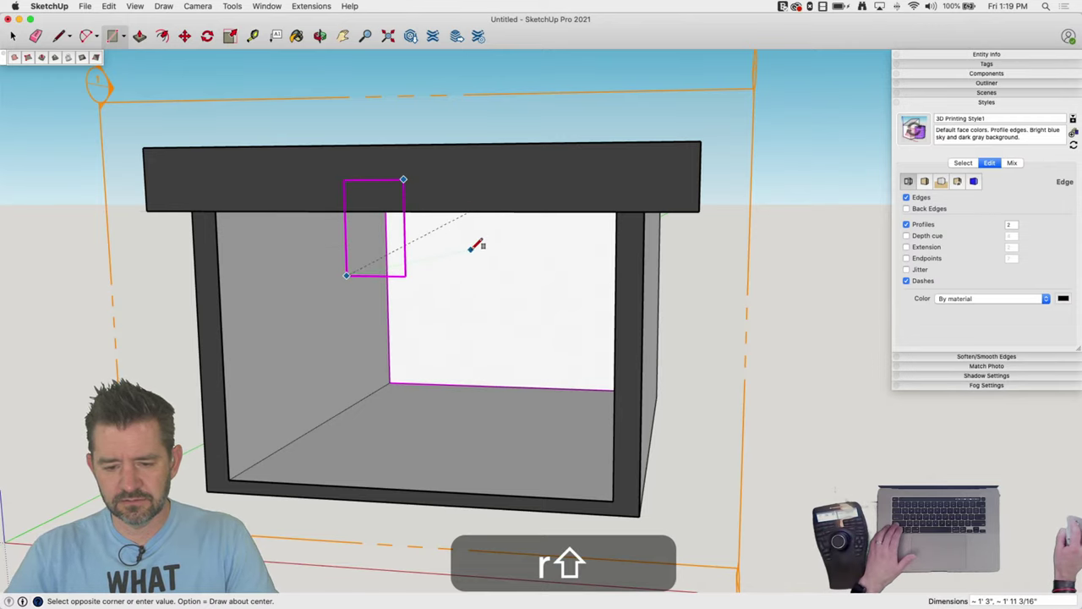
pyautogui.click(476, 245)
pyautogui.press('space')
# Turn the section cut off again, viewing the box from below
pyautogui.moveTo(428, 239); pyautogui.dragTo(600, 395, button='middle')
pyautogui.press('e')
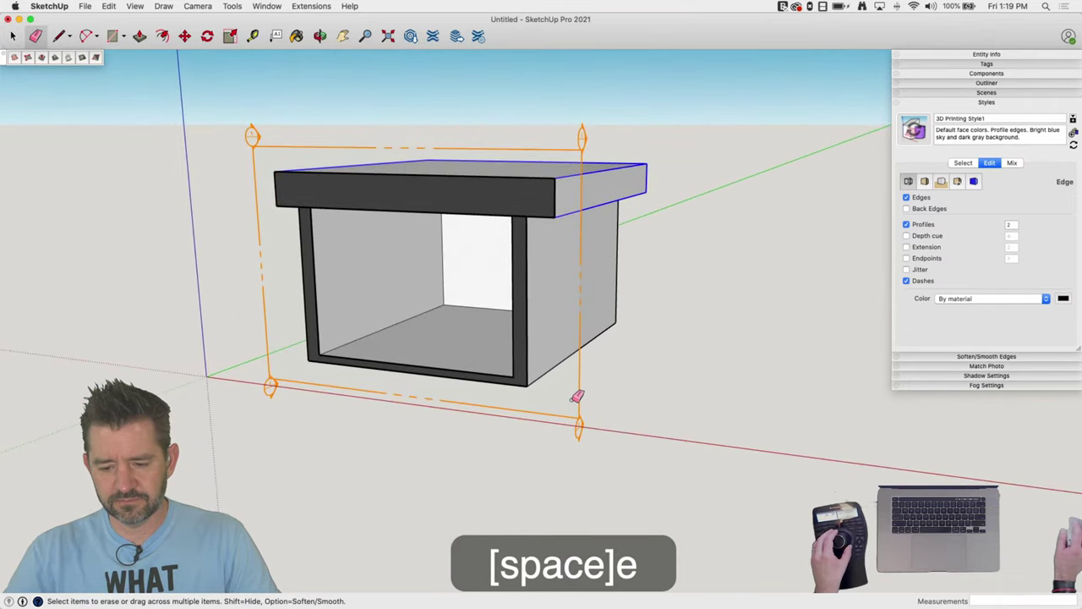
pyautogui.rightClick(576, 396)
pyautogui.click(613, 472)
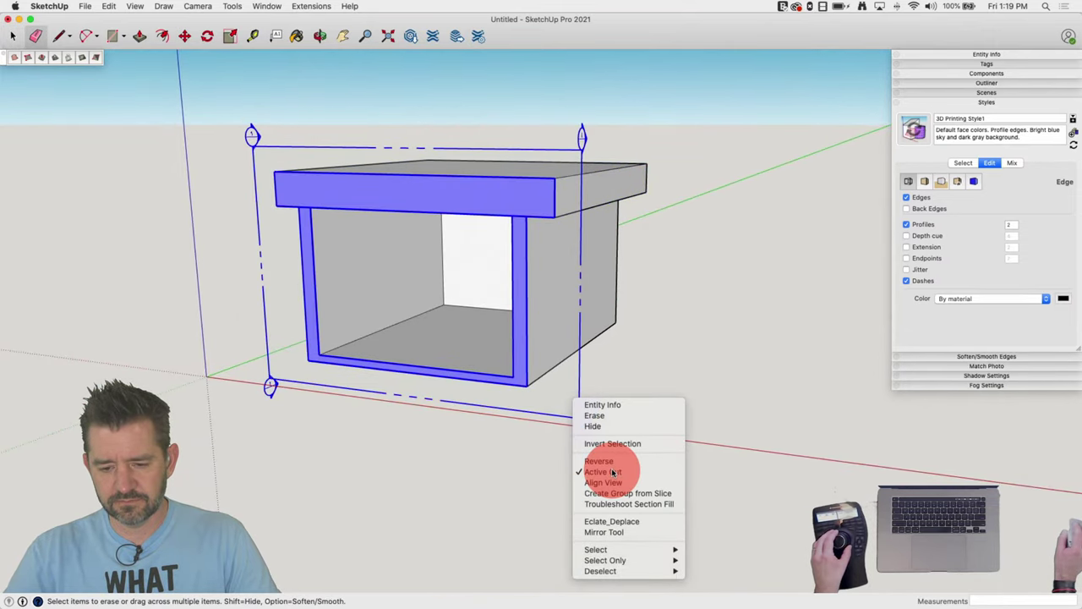
pyautogui.scroll(10, 551, 314)
# Draw a small square face under the lid with the Line tool
pyautogui.press('r')
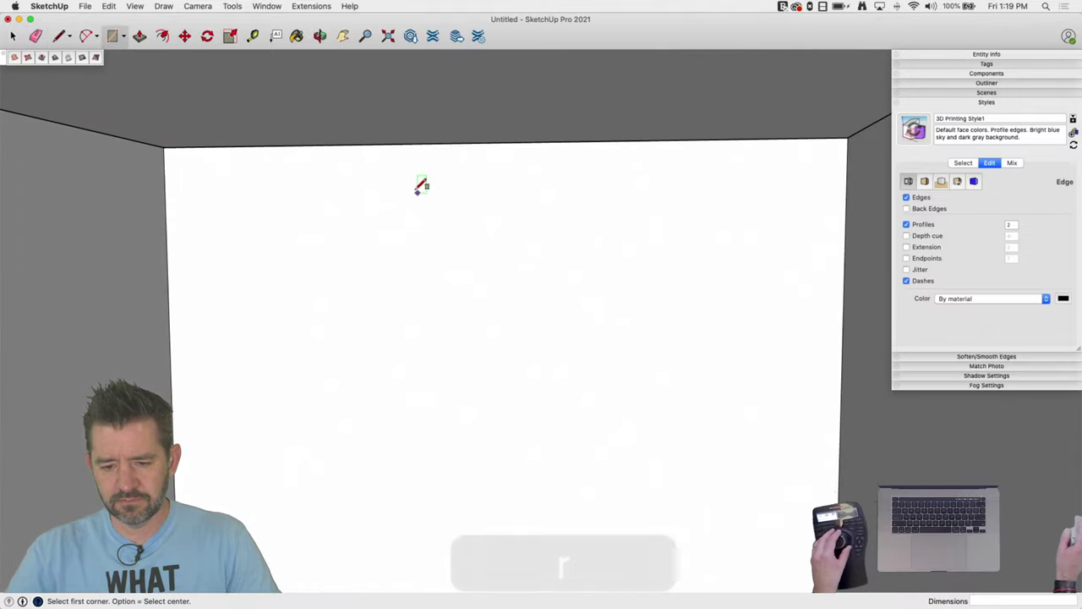
pyautogui.press('l')
pyautogui.click(463, 145)
pyautogui.click(464, 201)
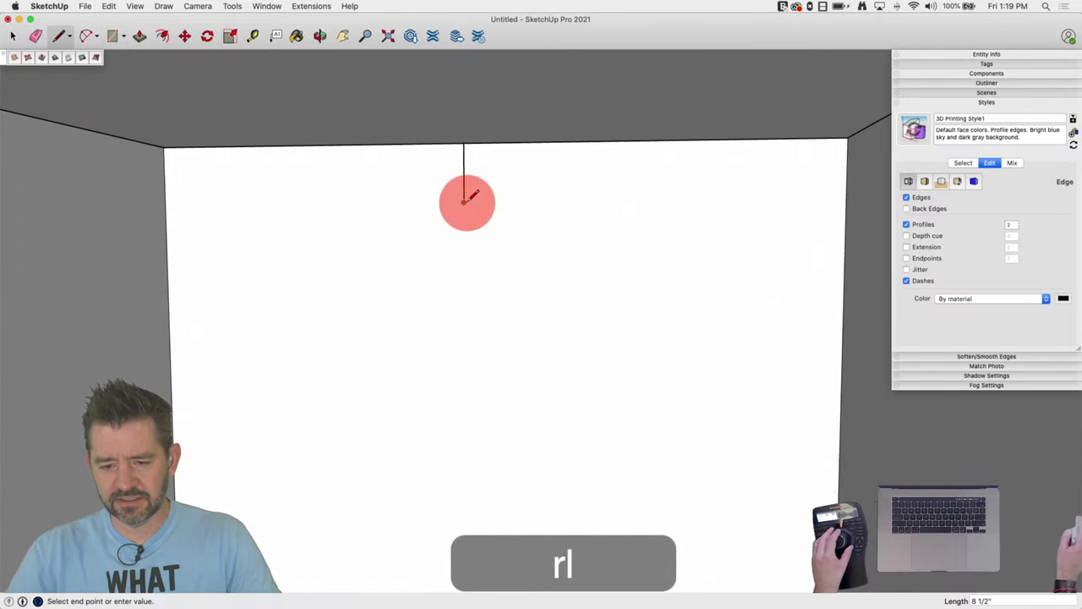
pyautogui.click(541, 201)
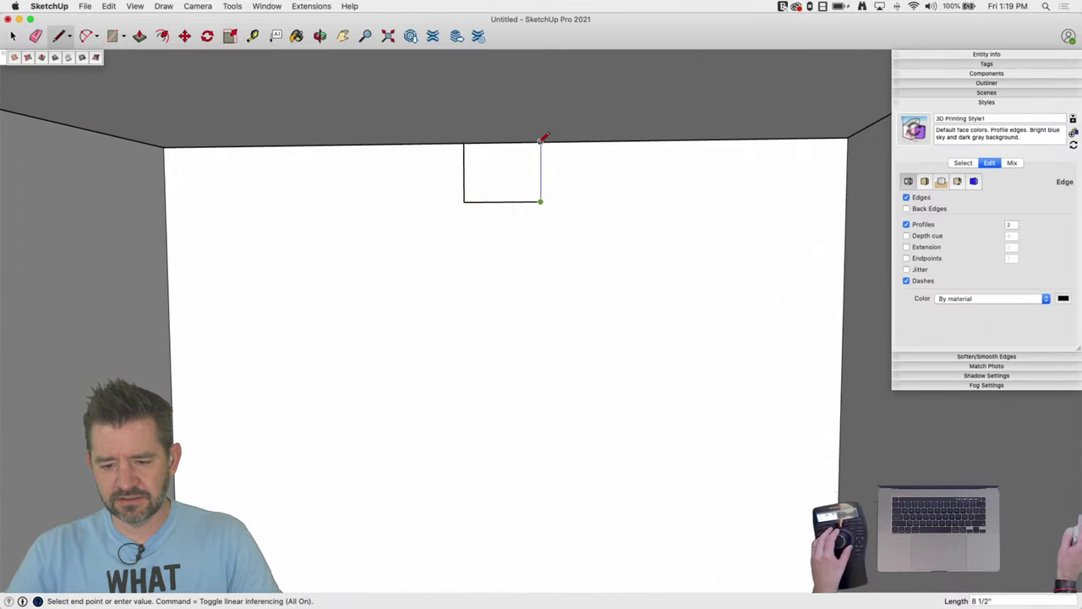
pyautogui.press('space')
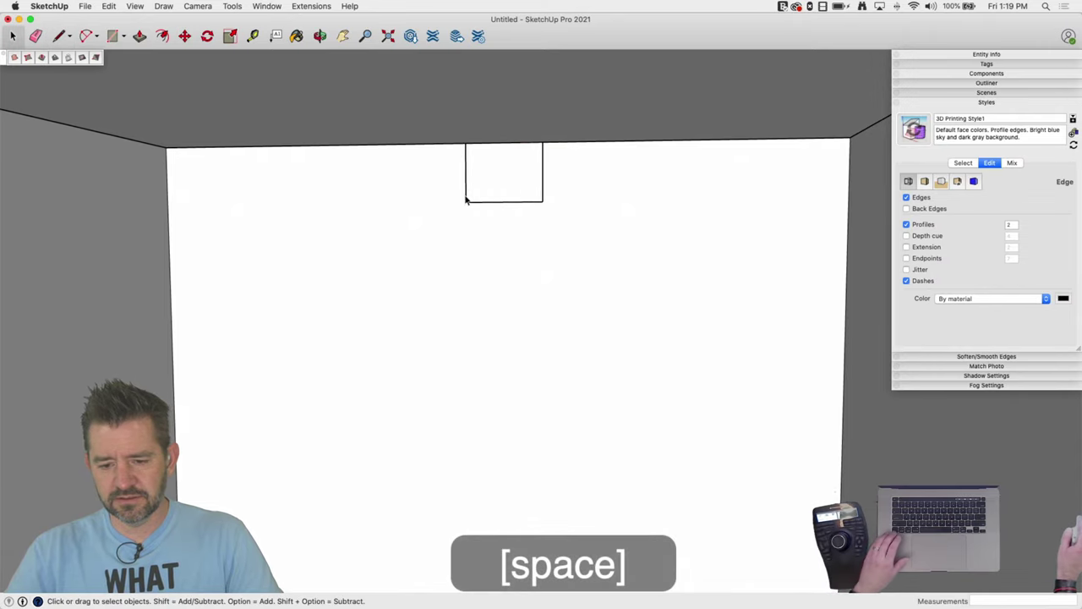
pyautogui.press('l')
pyautogui.click(466, 145)
pyautogui.click(543, 143)
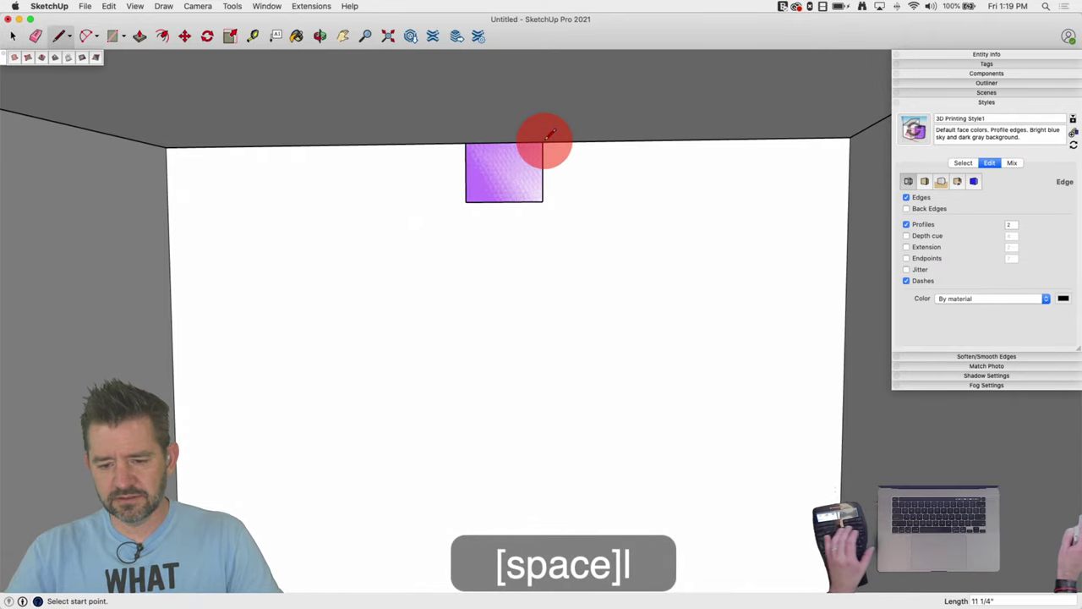
# Push/Pull the small square into a rectangular block
pyautogui.press('p')
pyautogui.moveTo(515, 164)
pyautogui.mouseDown()
pyautogui.moveTo(442, 157)
pyautogui.moveTo(399, 138)
pyautogui.moveTo(512, 164)
pyautogui.mouseUp()
pyautogui.press('space')
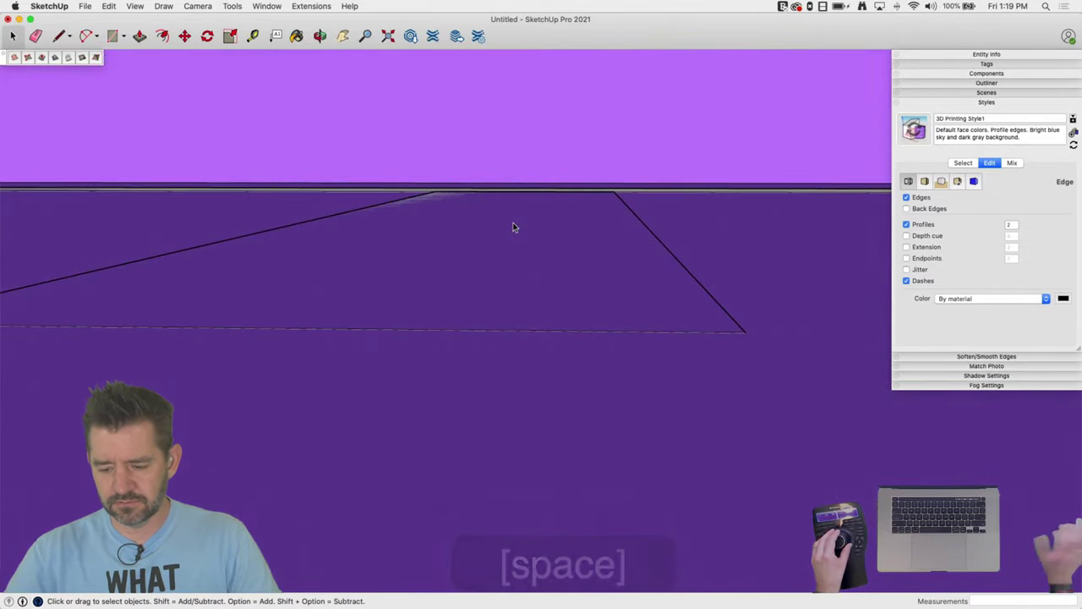
pyautogui.press('BackSpace')
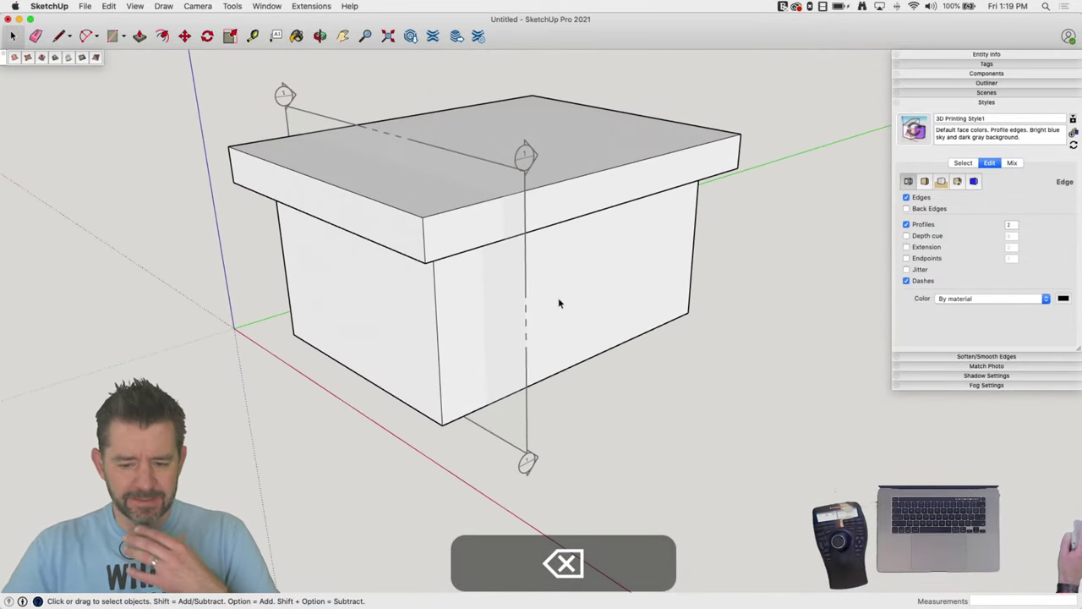
# Turn the section cut back on and move the section plane through the box
pyautogui.rightClick(516, 295)
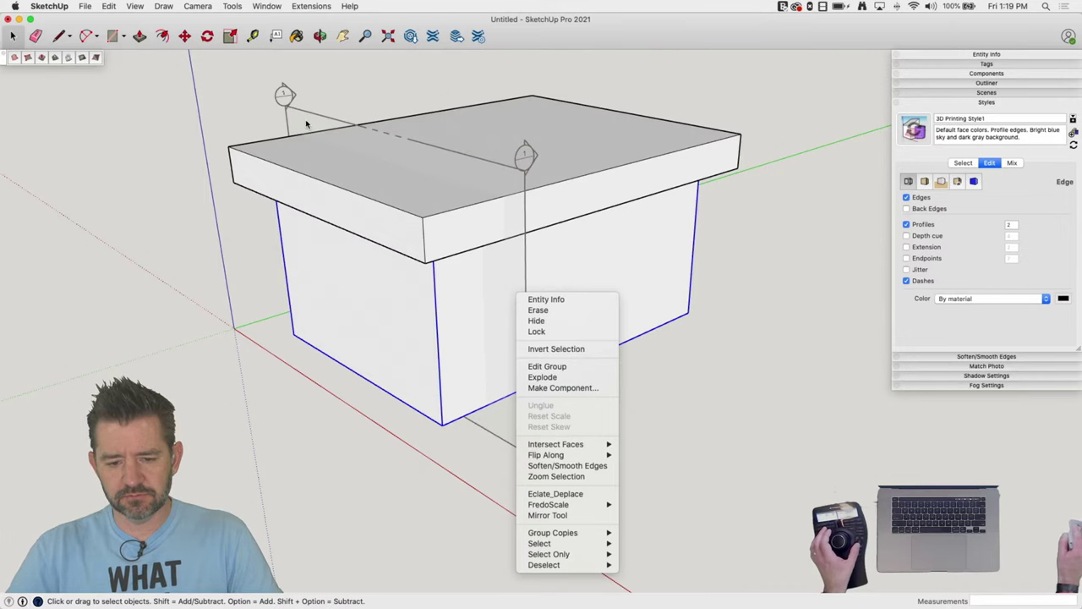
pyautogui.click(306, 124)
pyautogui.click(285, 109)
pyautogui.rightClick(288, 109)
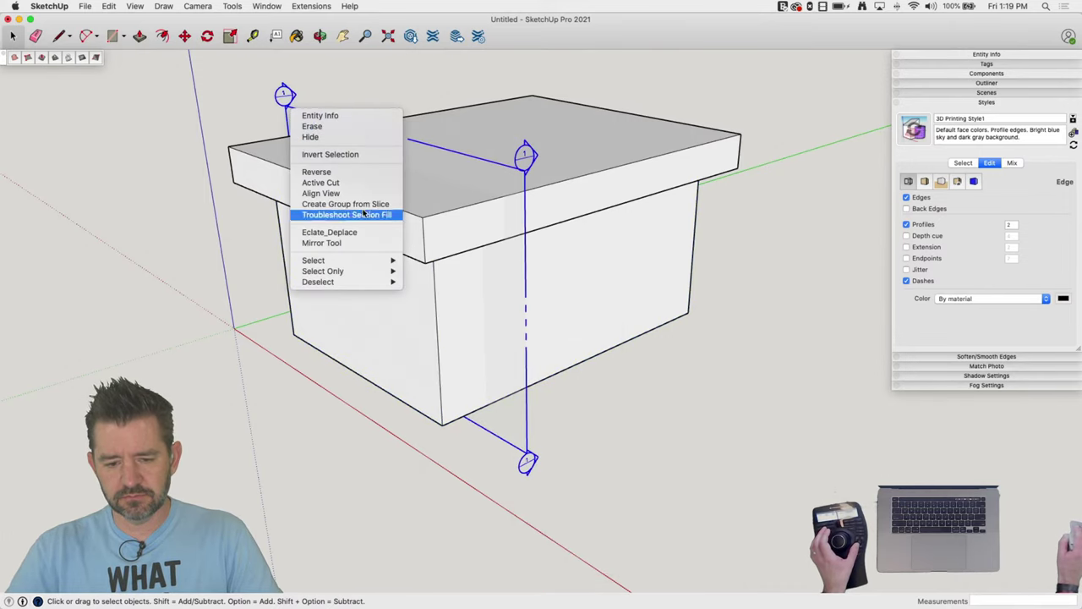
pyautogui.click(322, 183)
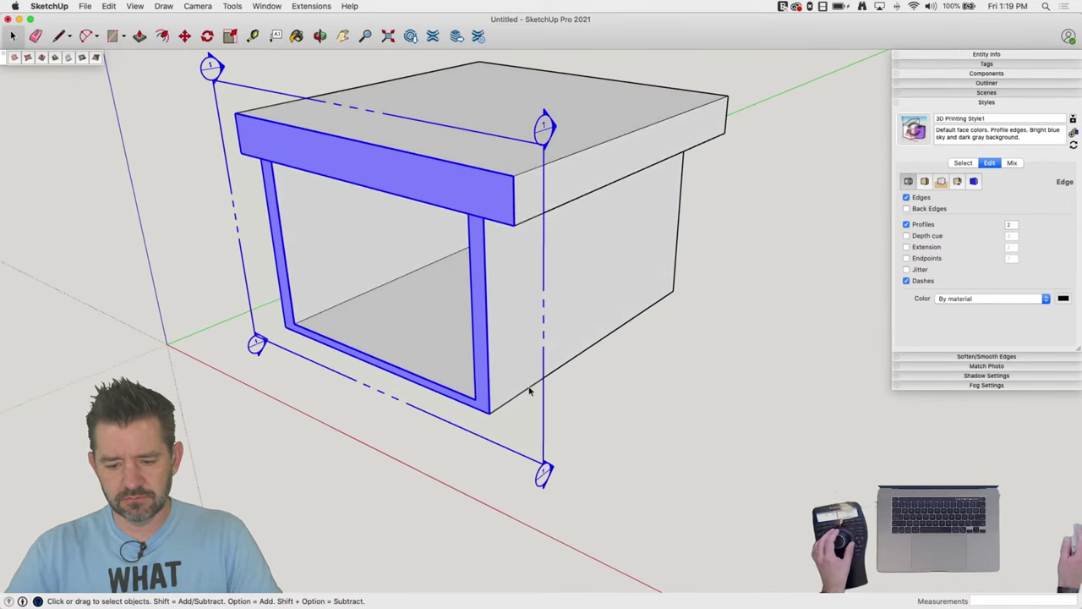
pyautogui.press('m')
pyautogui.moveTo(534, 456)
pyautogui.mouseDown()
pyautogui.moveTo(527, 443)
pyautogui.moveTo(652, 341)
pyautogui.mouseUp()
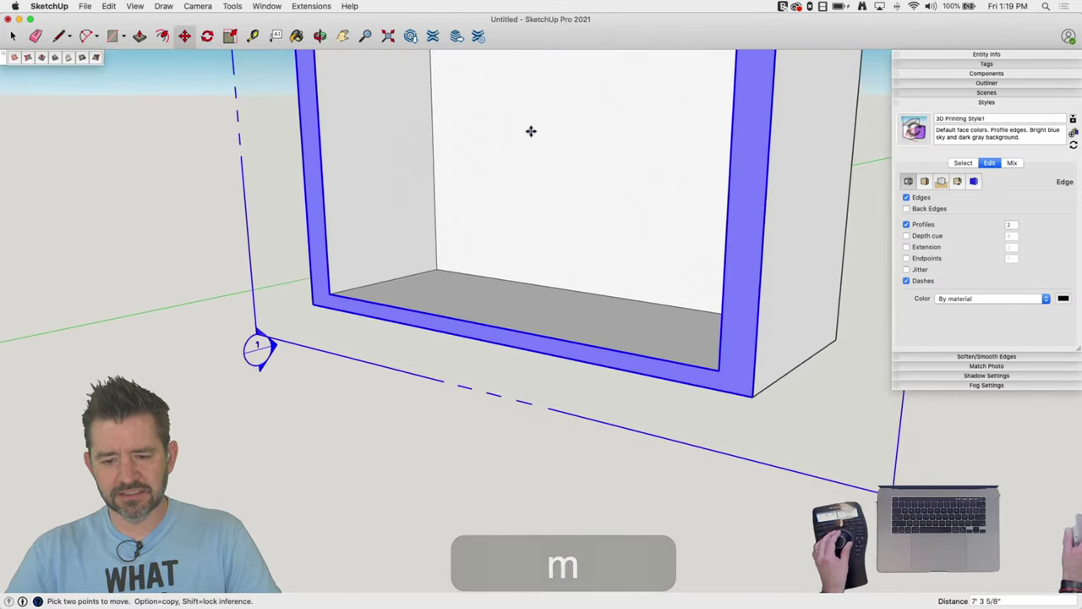
pyautogui.press('space')
pyautogui.moveTo(564, 236); pyautogui.dragTo(787, 402, button='middle')
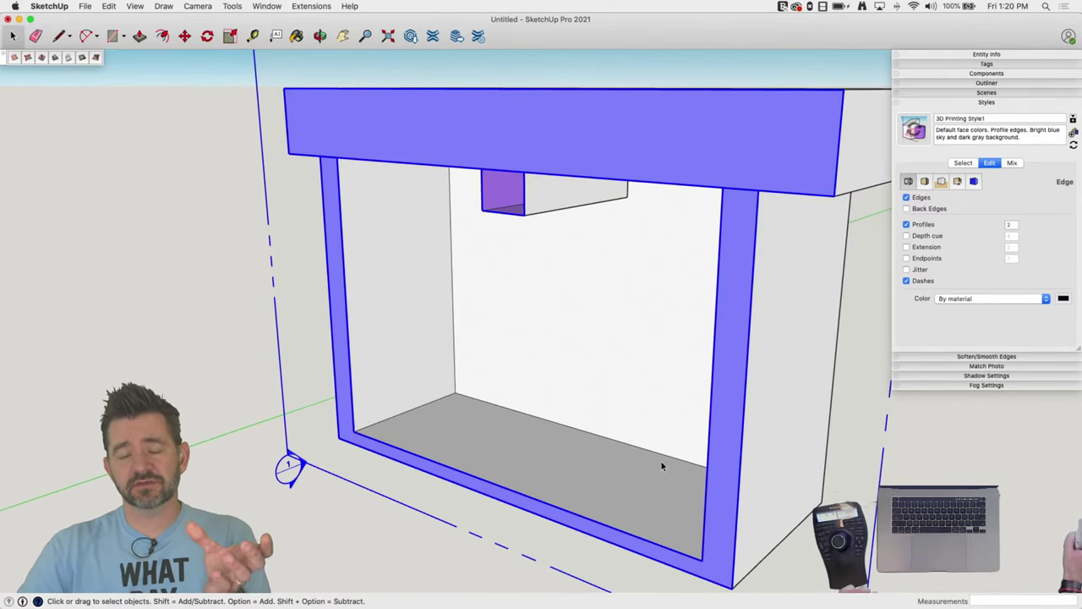
pyautogui.moveTo(536, 175)
pyautogui.mouseDown(button='middle')
pyautogui.moveTo(534, 186)
pyautogui.moveTo(546, 163)
pyautogui.moveTo(496, 191)
pyautogui.moveTo(561, 173)
pyautogui.moveTo(526, 188)
pyautogui.mouseUp(button='middle')
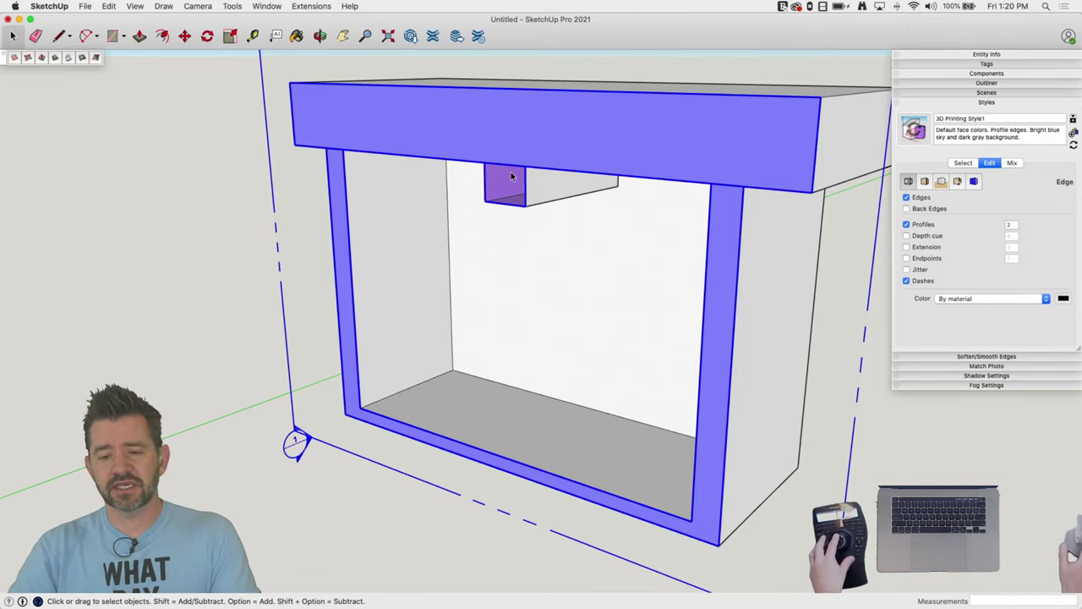
pyautogui.click(597, 181)
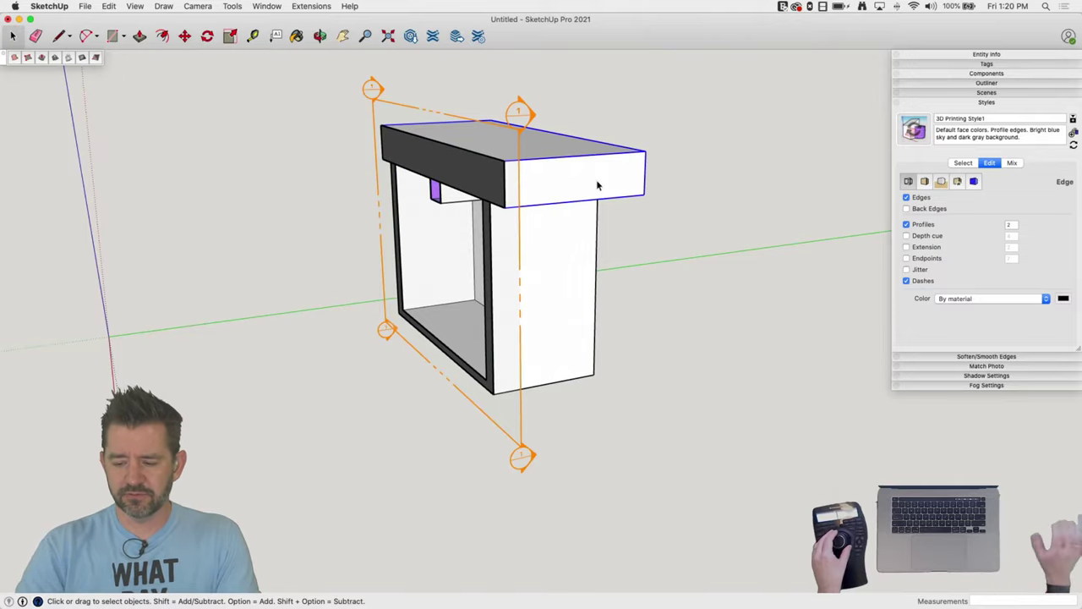
pyautogui.press('BackSpace')
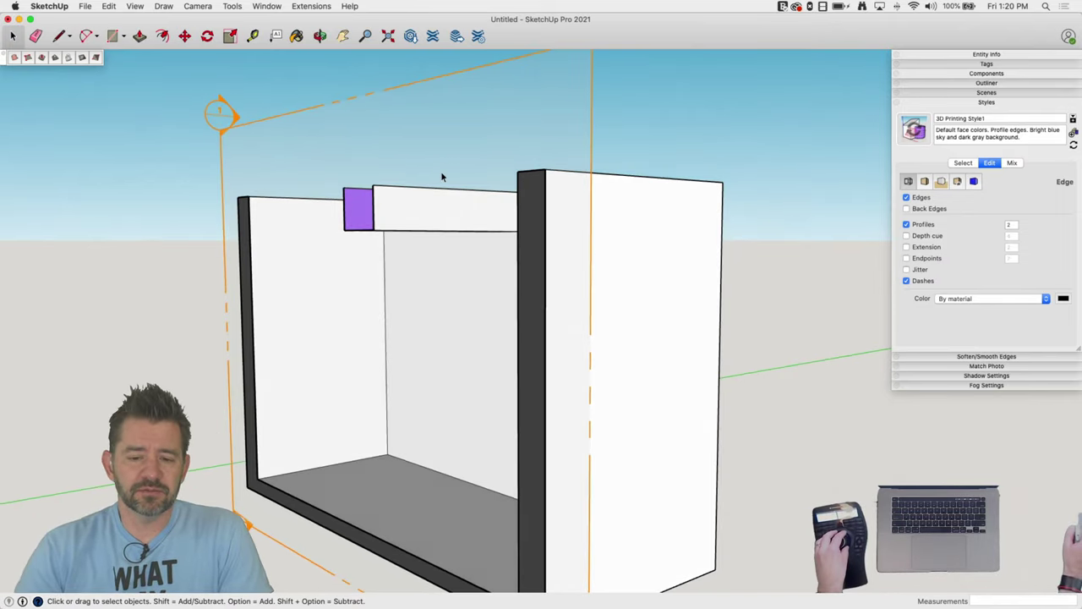
pyautogui.press('l')
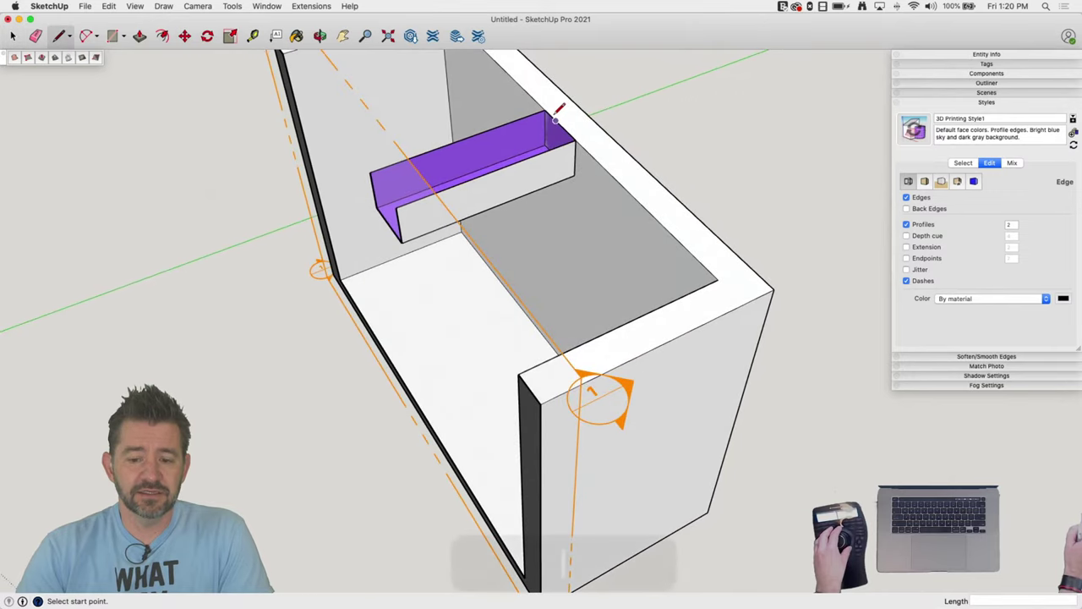
pyautogui.click(544, 110)
pyautogui.click(579, 141)
pyautogui.press('space')
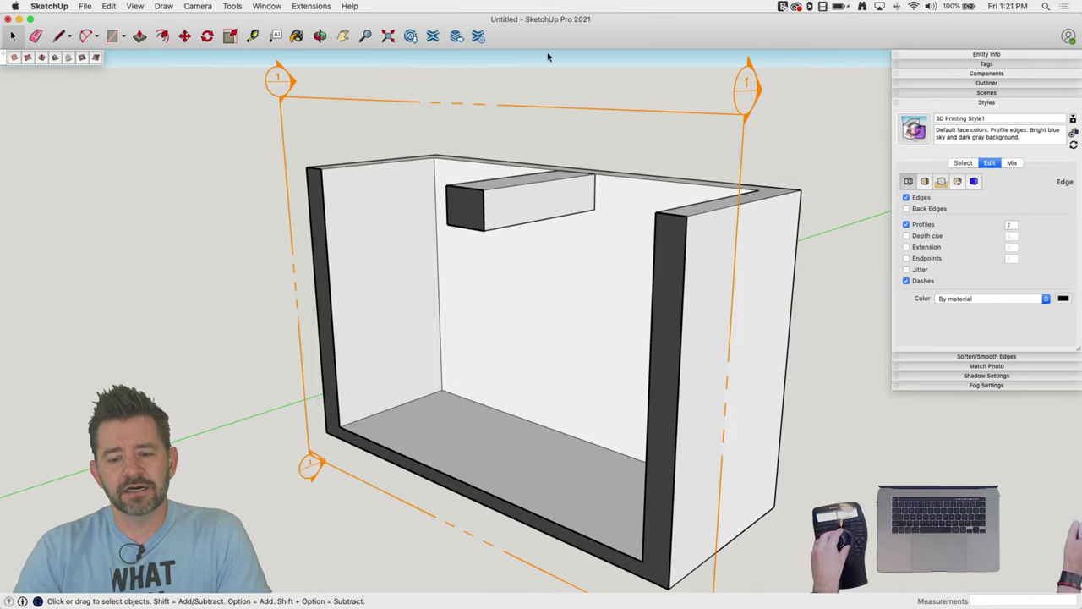
pyautogui.rightClick(527, 149)
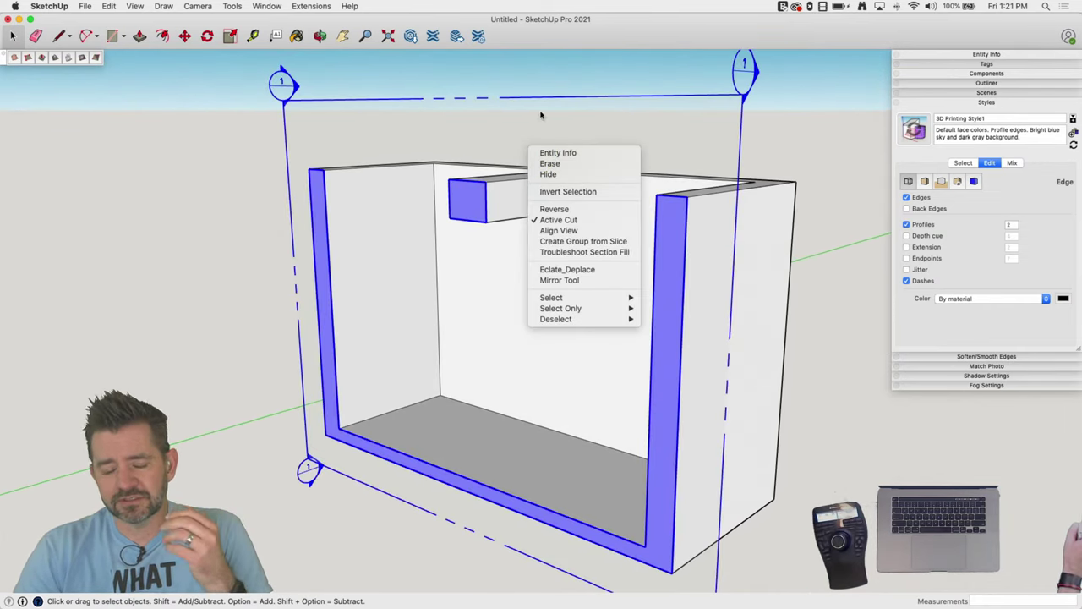
pyautogui.click(809, 149)
pyautogui.press('super+z')
pyautogui.press('super+z')
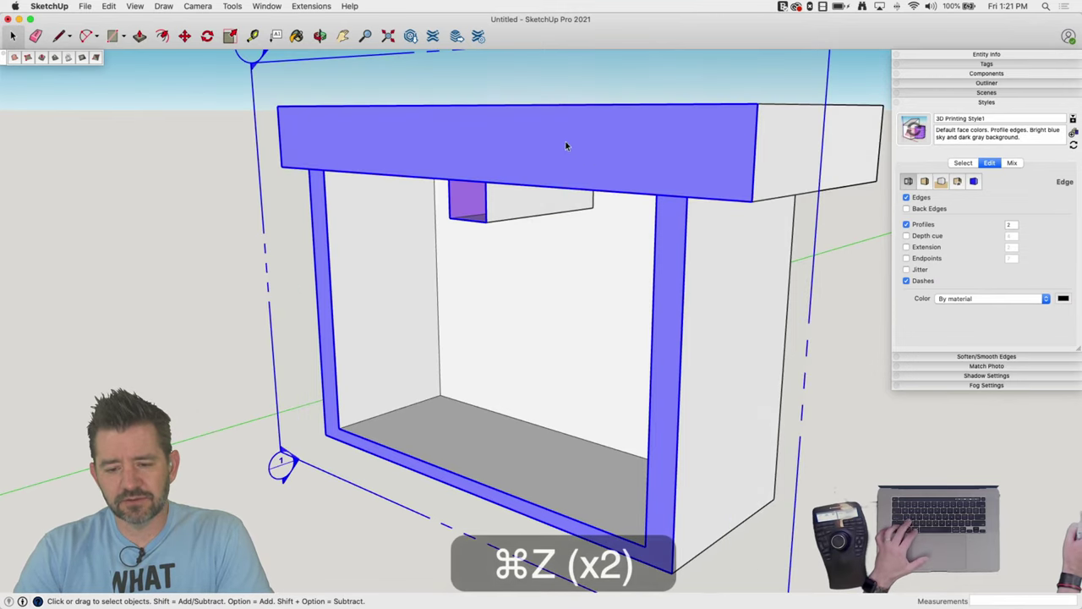
pyautogui.rightClick(291, 74)
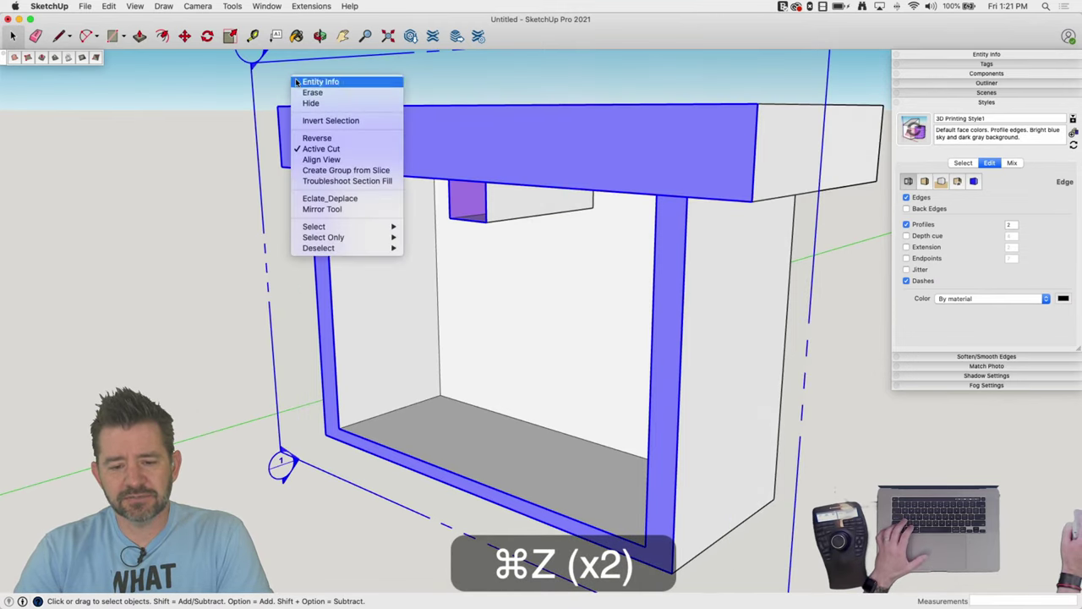
pyautogui.click(358, 182)
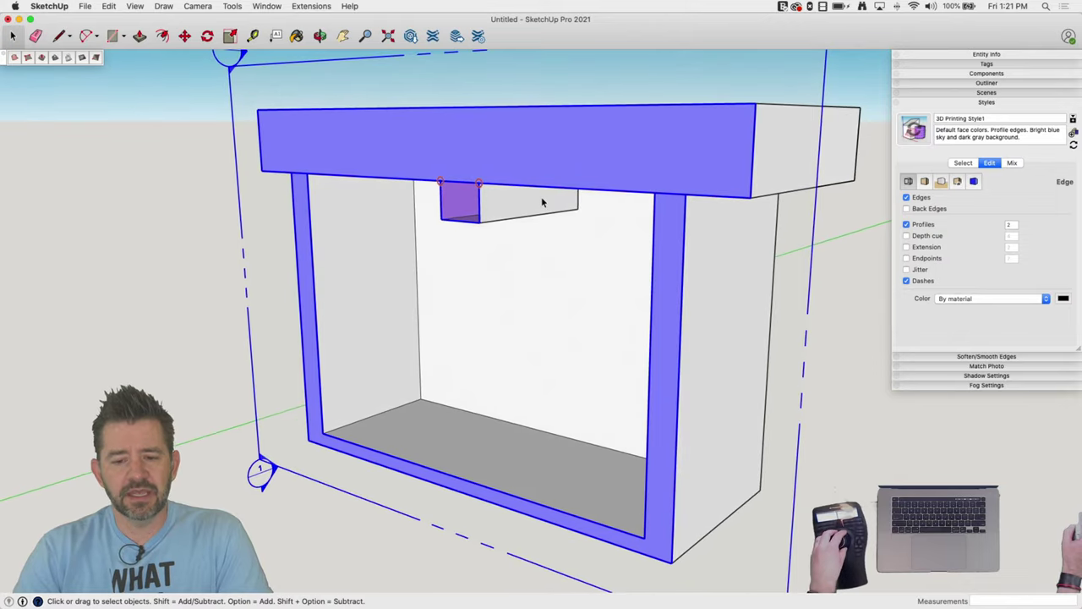
pyautogui.scroll(10, 480, 188)
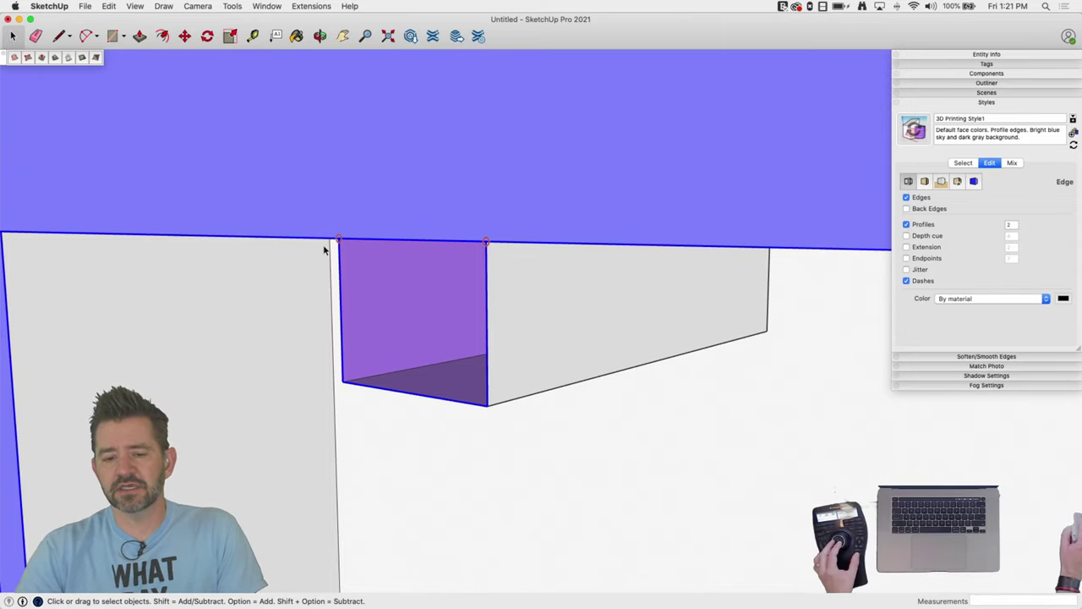
pyautogui.scroll(-8, 335, 241)
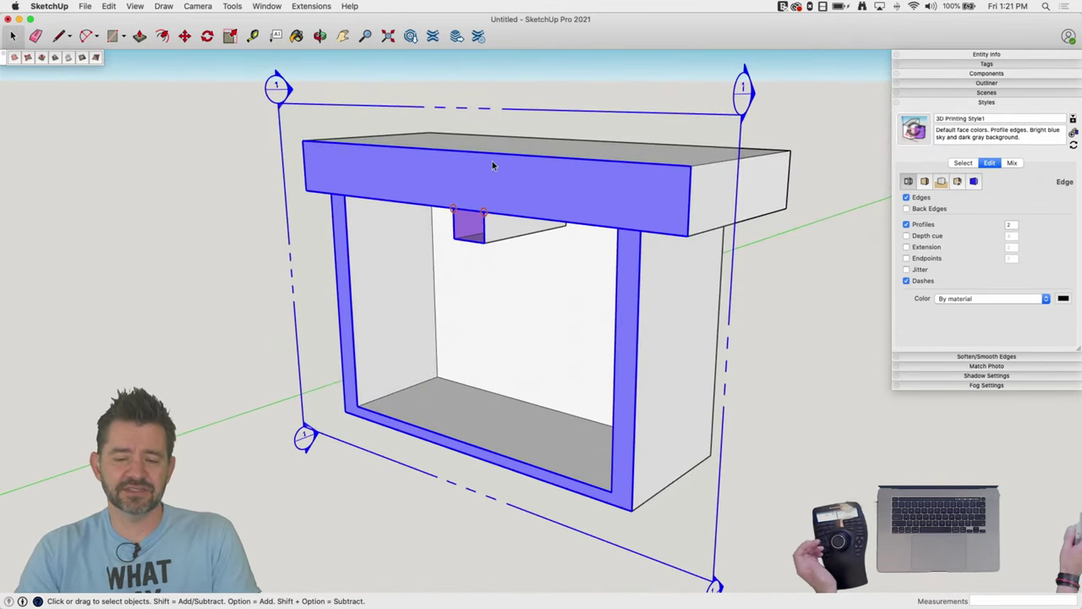
pyautogui.rightClick(494, 160)
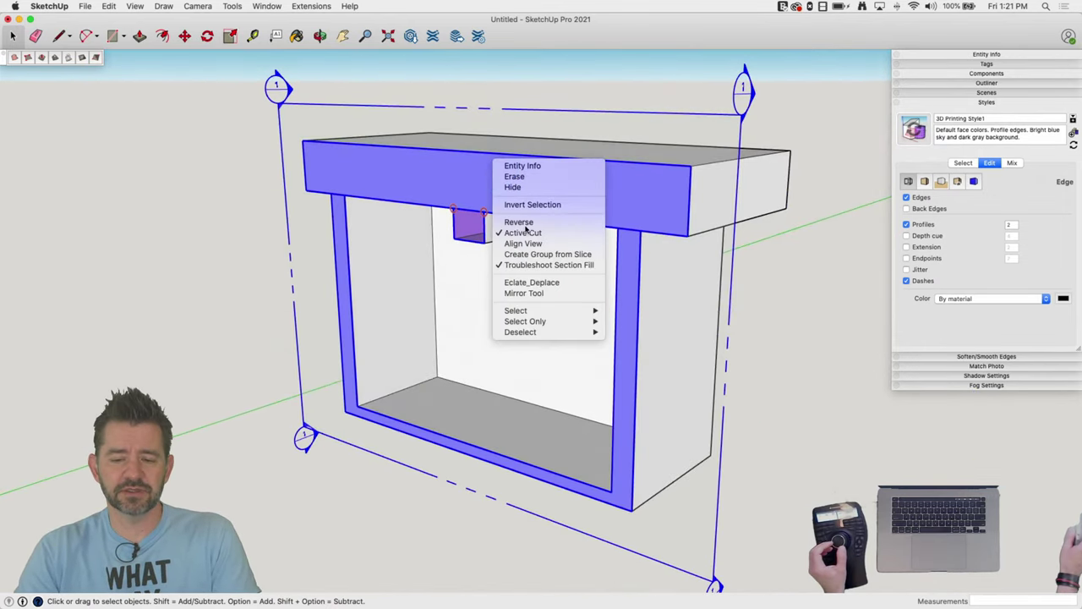
pyautogui.click(519, 266)
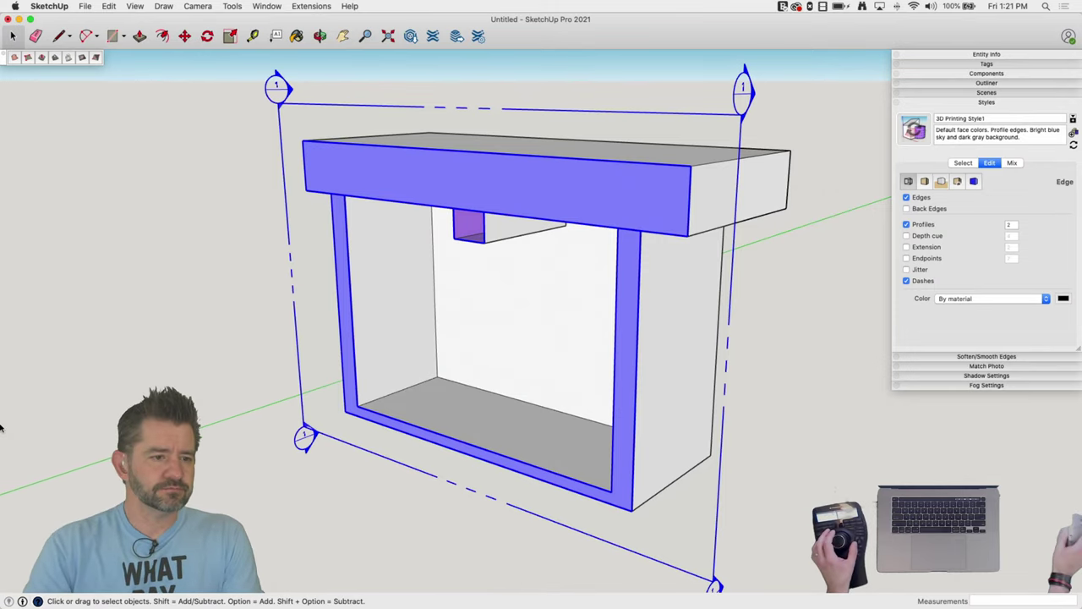
pyautogui.moveTo(4, 331)
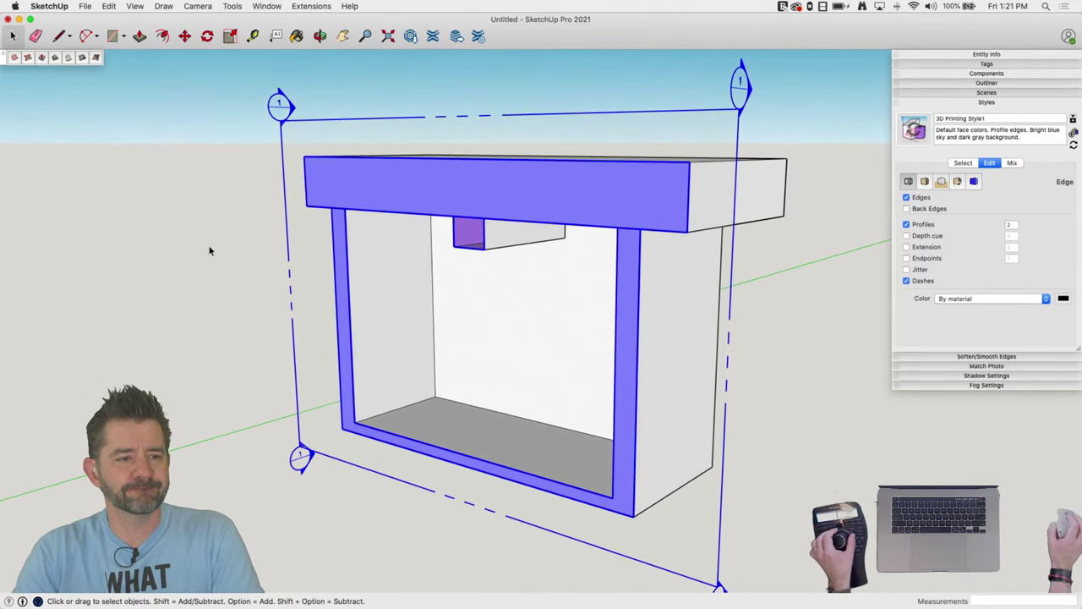
# Erase the section plane and orbit out to see the whole lidded box
pyautogui.press('e')
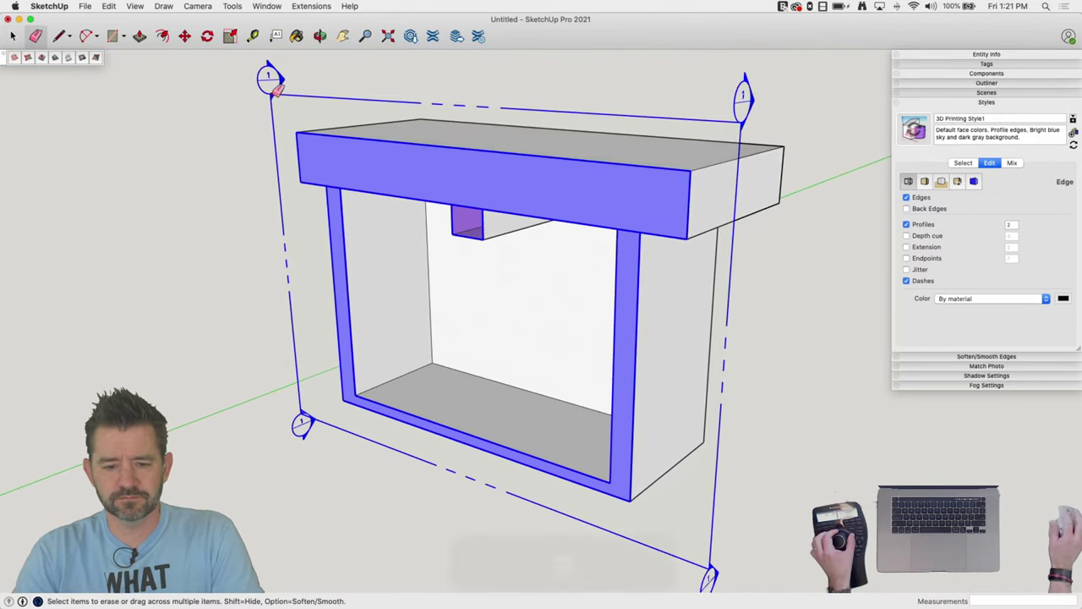
pyautogui.click(279, 87)
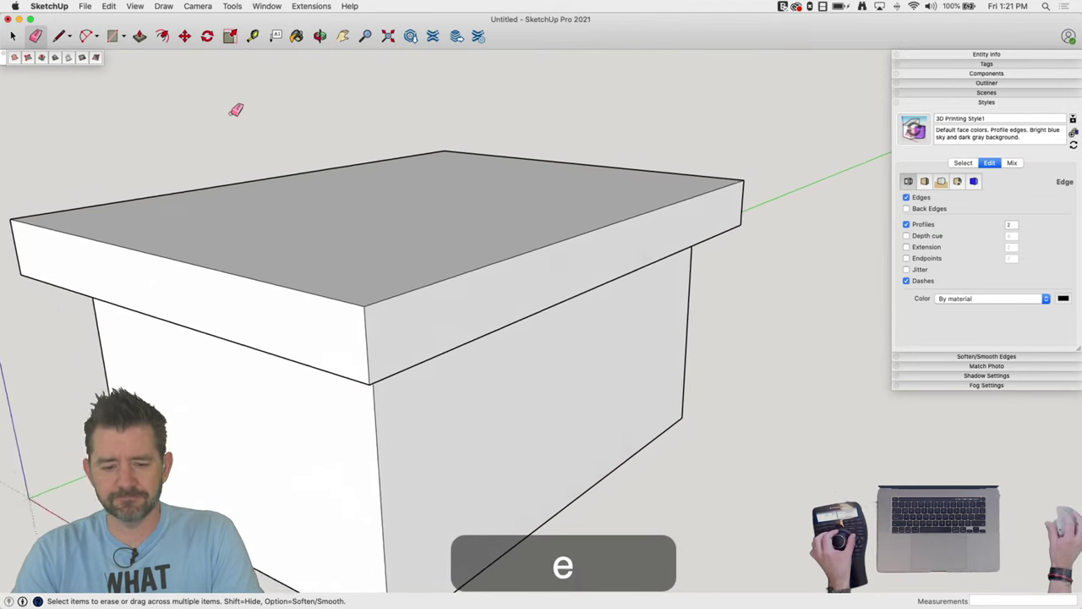
pyautogui.press('space')
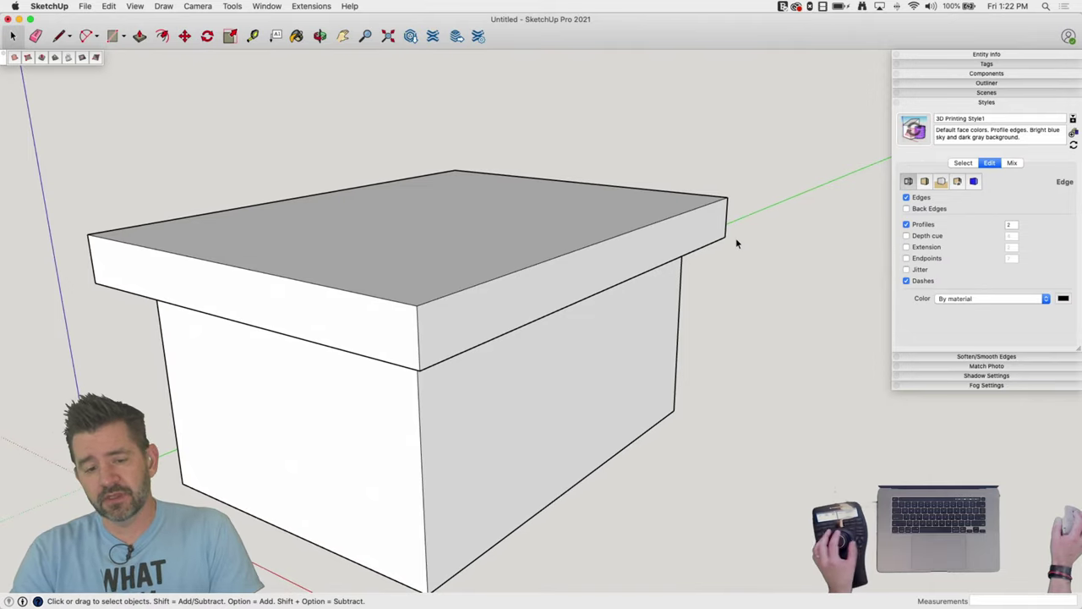
pyautogui.moveTo(737, 243); pyautogui.dragTo(550, 203, button='middle')
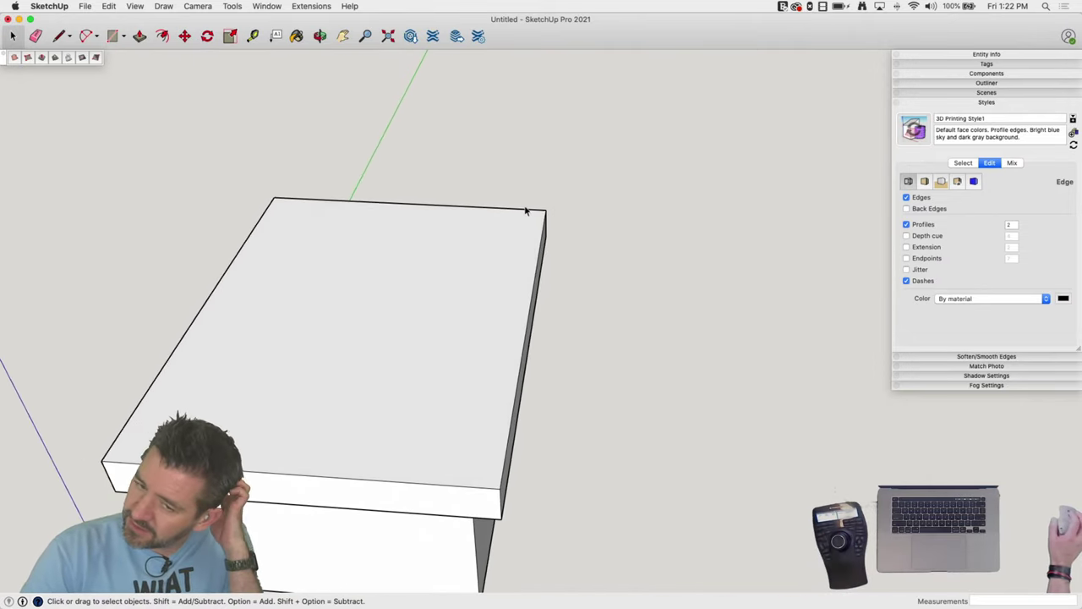
# Set the Protractor on the lid's top corner along the top edge, then cancel the guide
pyautogui.click(227, 8)
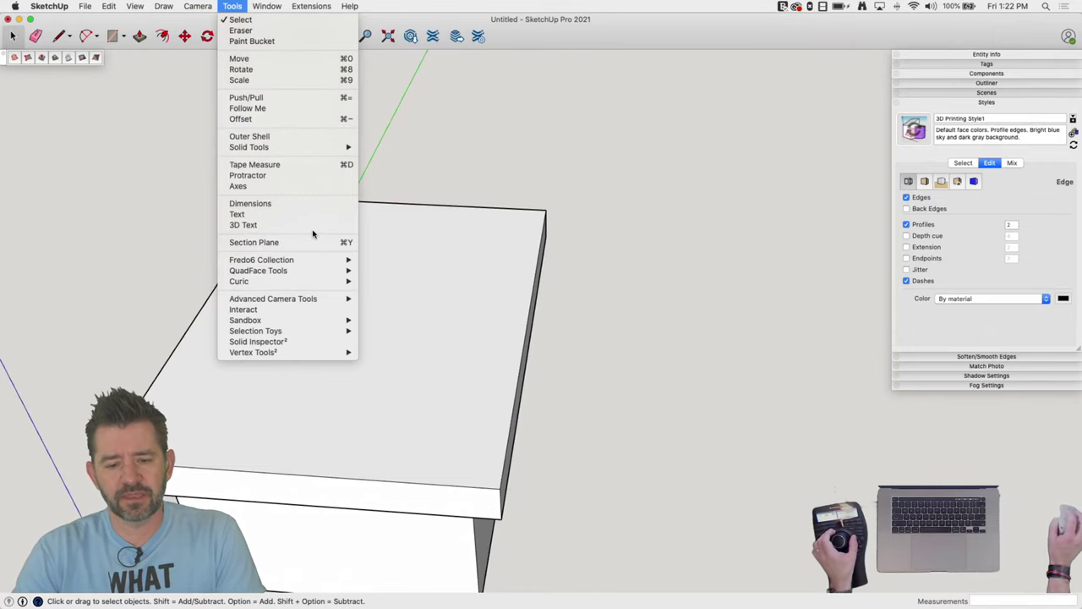
pyautogui.click(278, 180)
pyautogui.moveTo(497, 214); pyautogui.dragTo(515, 150, button='middle')
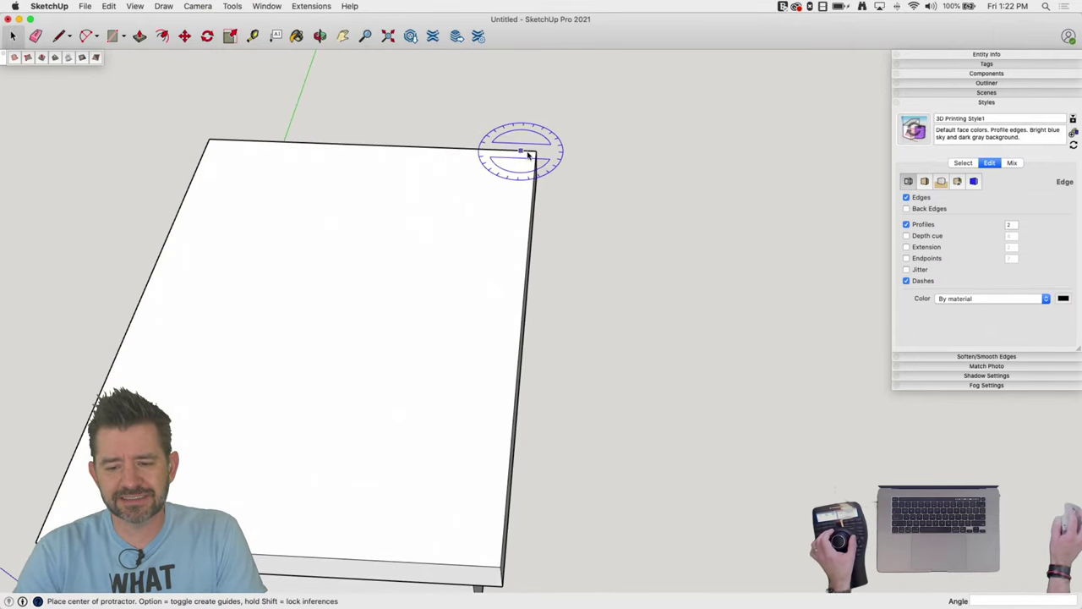
pyautogui.click(535, 153)
pyautogui.click(450, 149)
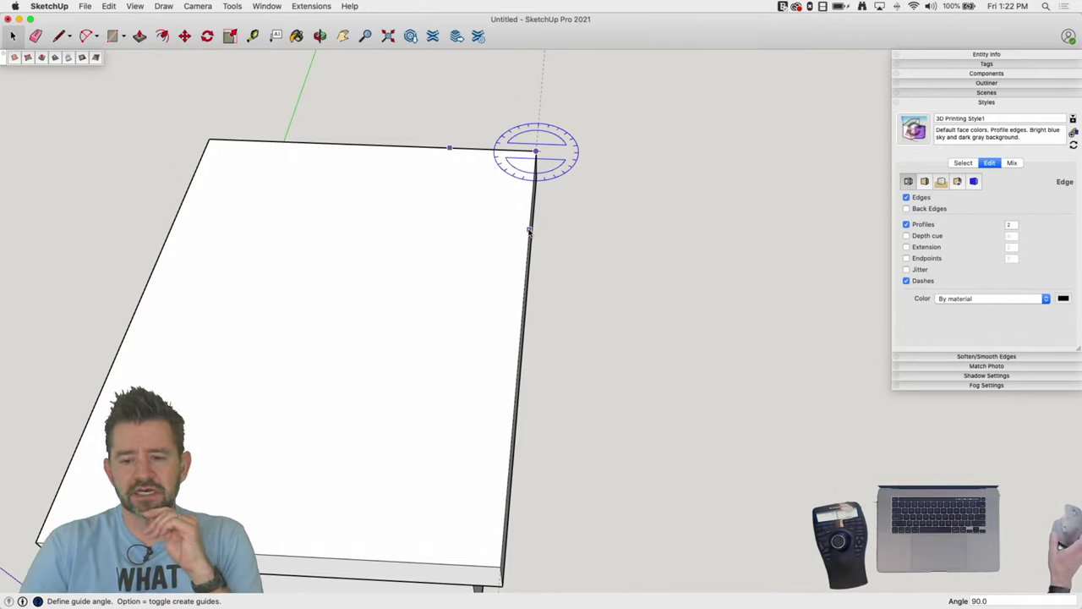
pyautogui.press('Escape')
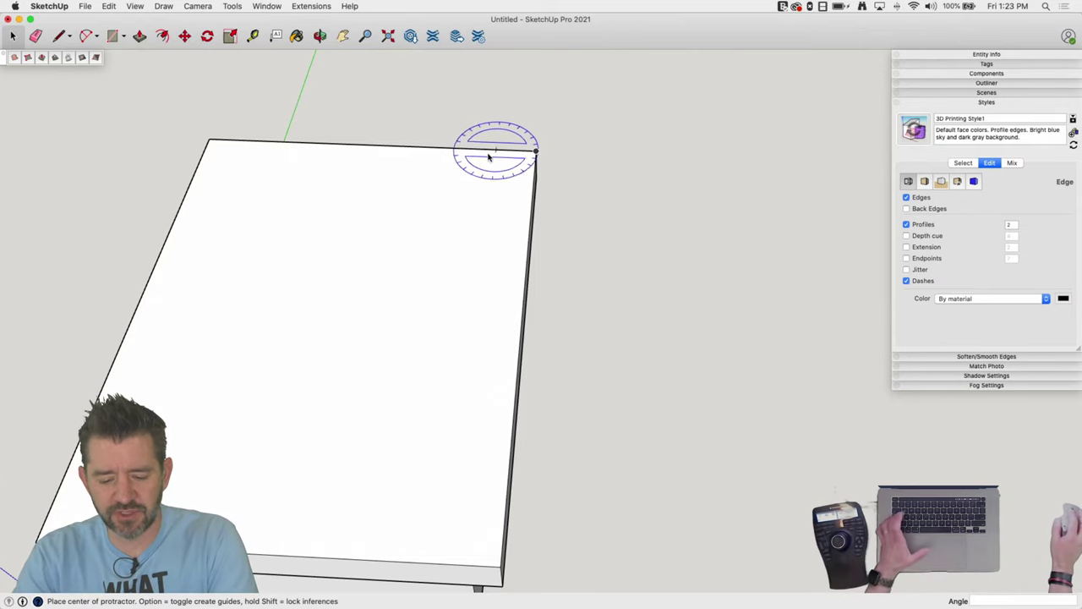
# Draw a trial arc on the lid corner and show its radius and segments in Entity Info
pyautogui.press('a')
pyautogui.click(254, 177)
pyautogui.click(184, 198)
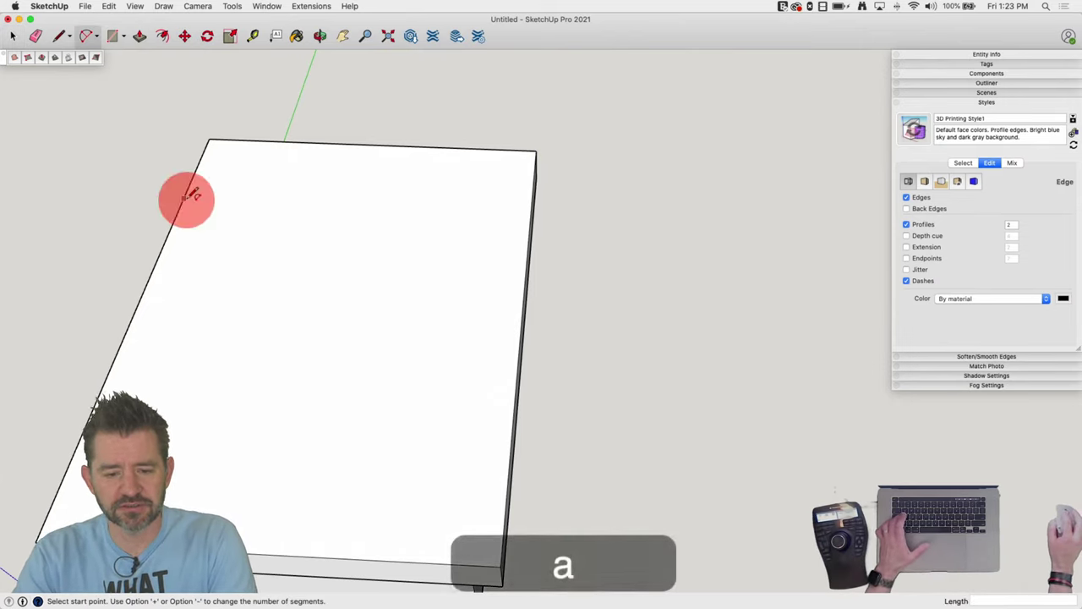
pyautogui.click(283, 141)
pyautogui.click(283, 176)
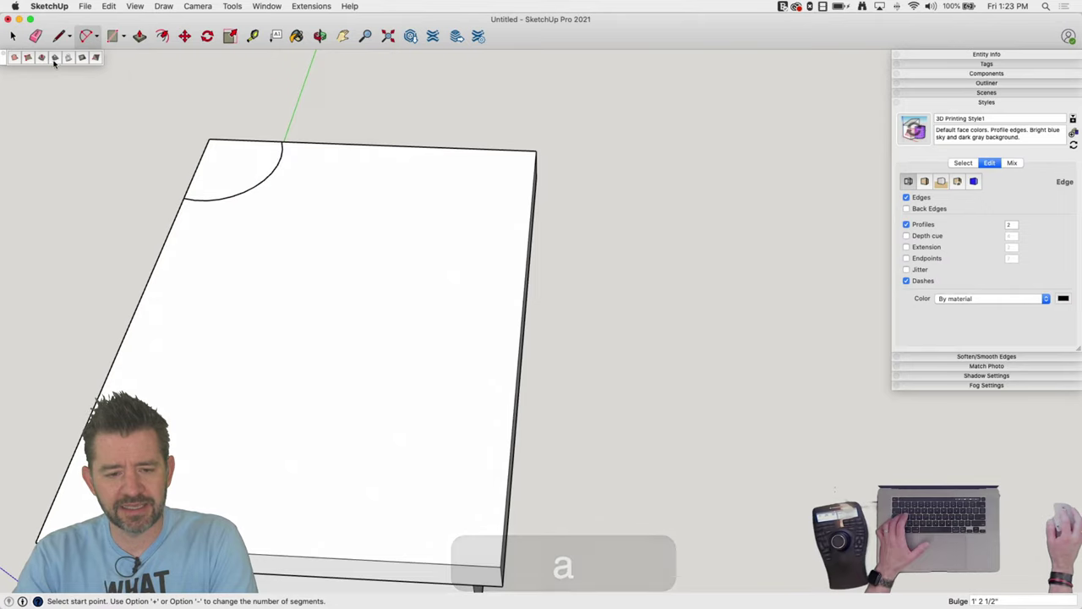
pyautogui.press('space')
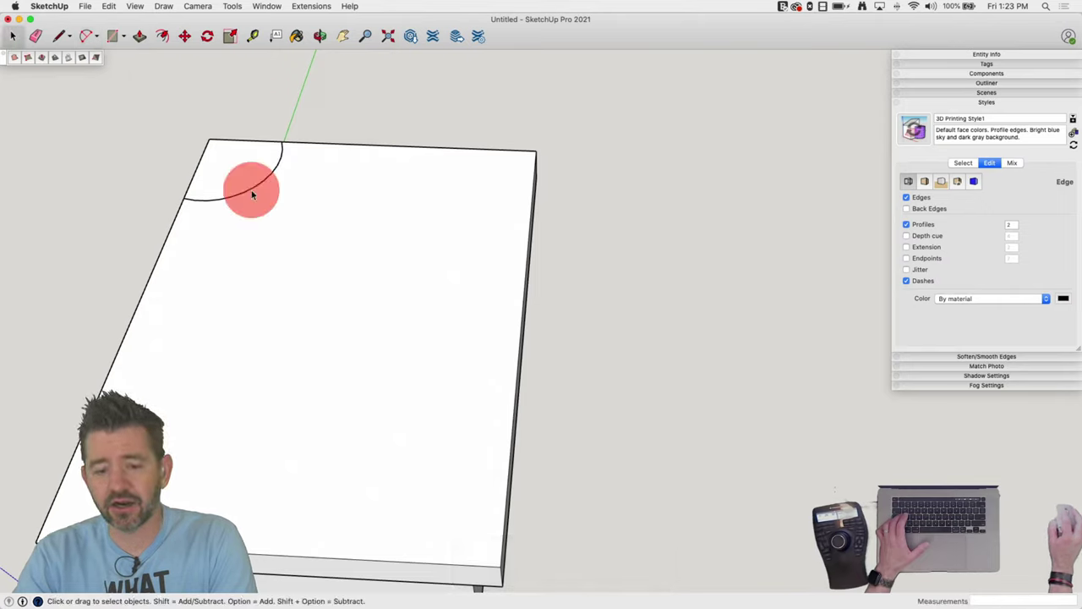
pyautogui.click(251, 191)
pyautogui.click(981, 55)
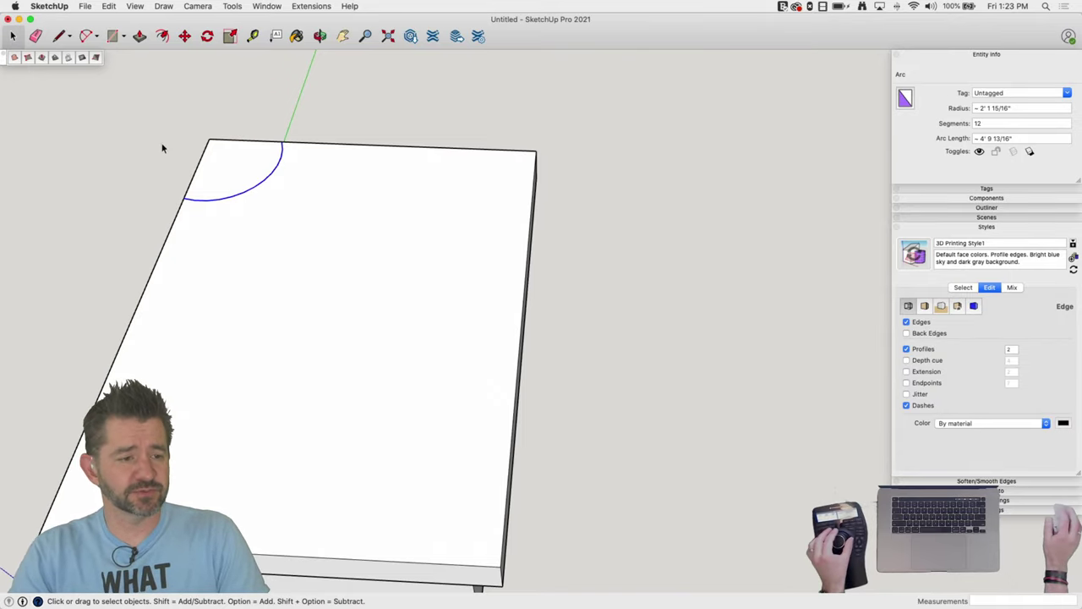
# Erase the trial corner arc from the lid
pyautogui.moveTo(162, 147)
pyautogui.mouseDown(button='middle')
pyautogui.moveTo(206, 193)
pyautogui.moveTo(350, 177)
pyautogui.moveTo(406, 190)
pyautogui.mouseUp(button='middle')
pyautogui.press('e')
pyautogui.click(236, 199)
pyautogui.press('space')
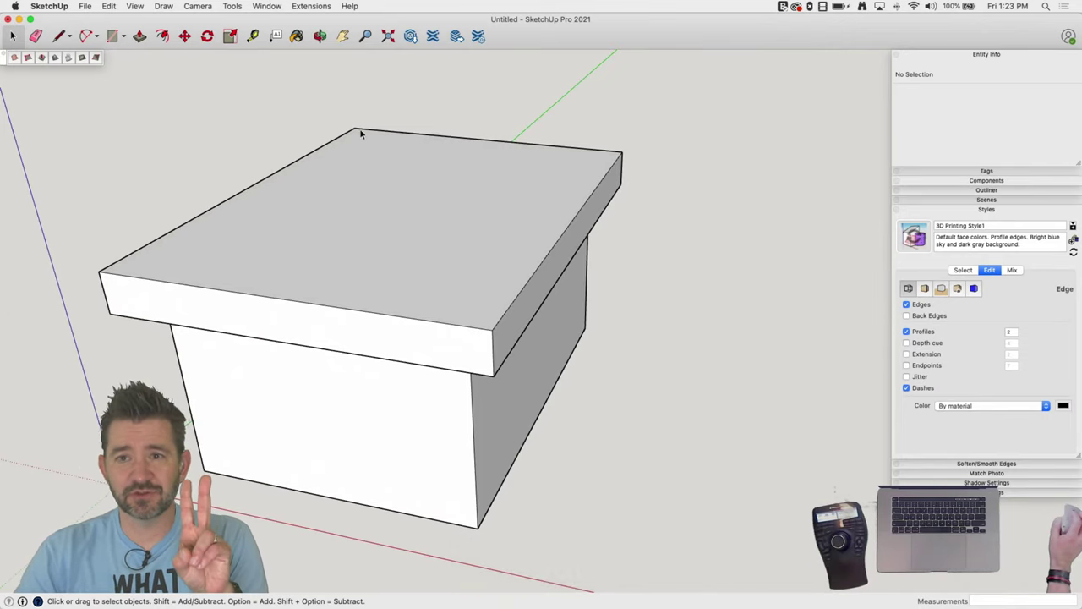
pyautogui.click(197, 6)
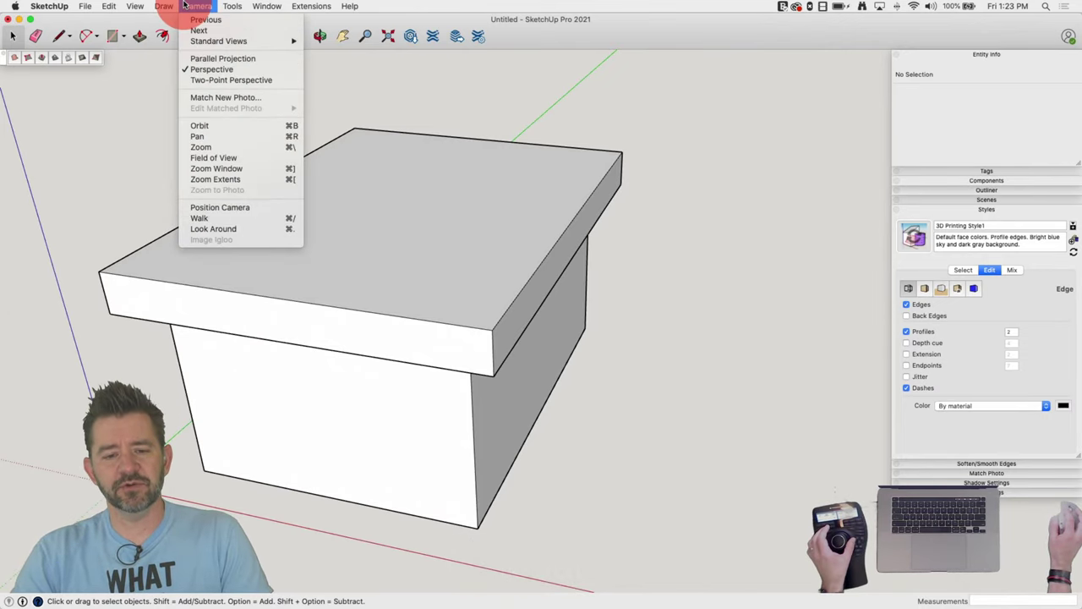
pyautogui.click(212, 59)
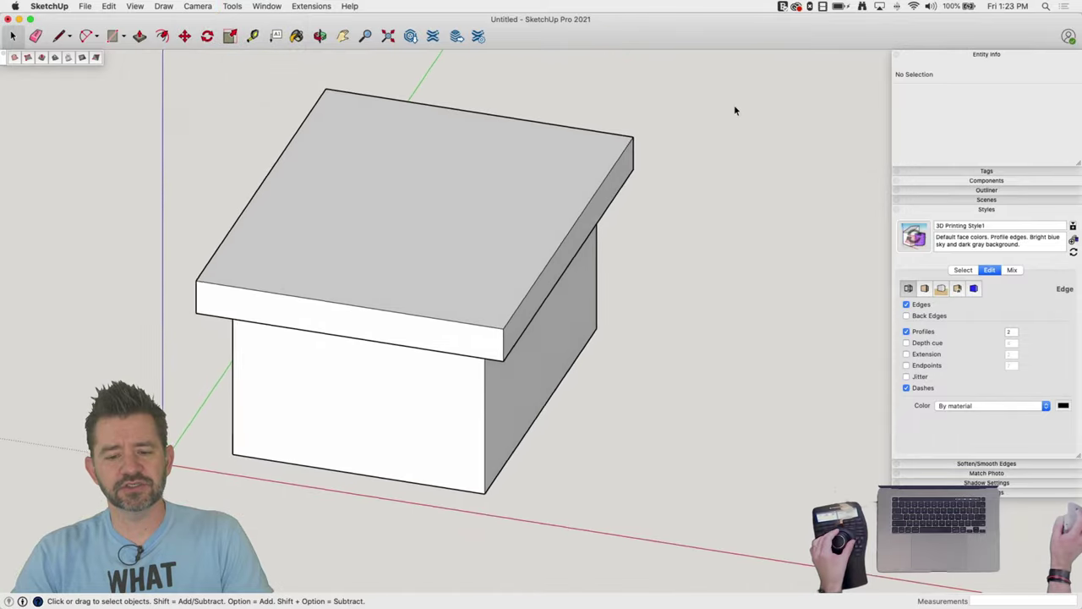
pyautogui.scroll(10, 734, 105)
pyautogui.scroll(10, 734, 105)
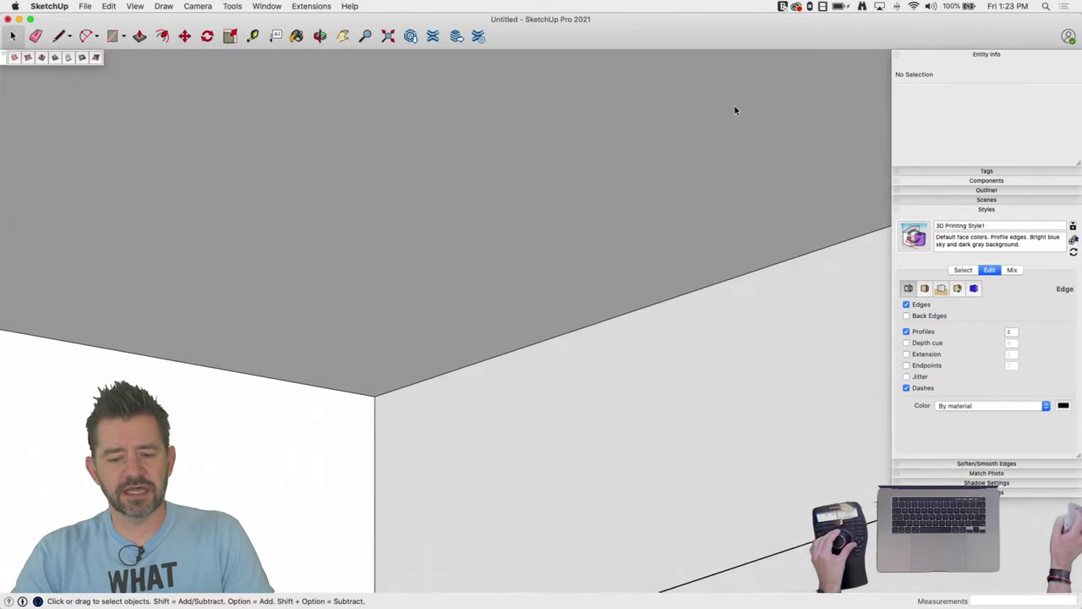
pyautogui.scroll(-15, 734, 106)
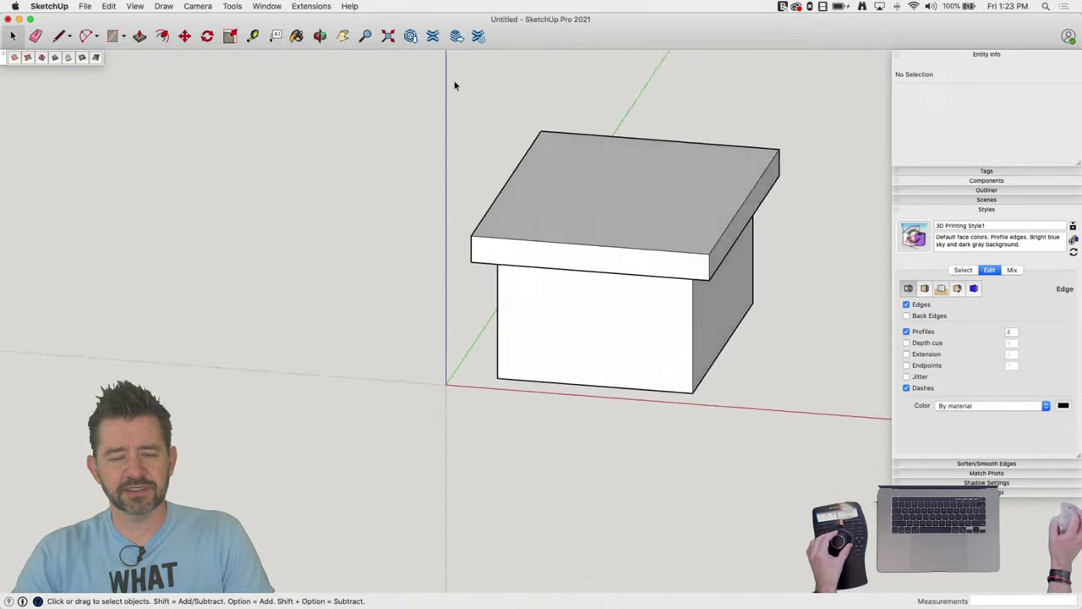
pyautogui.moveTo(454, 85); pyautogui.dragTo(630, 190, button='middle')
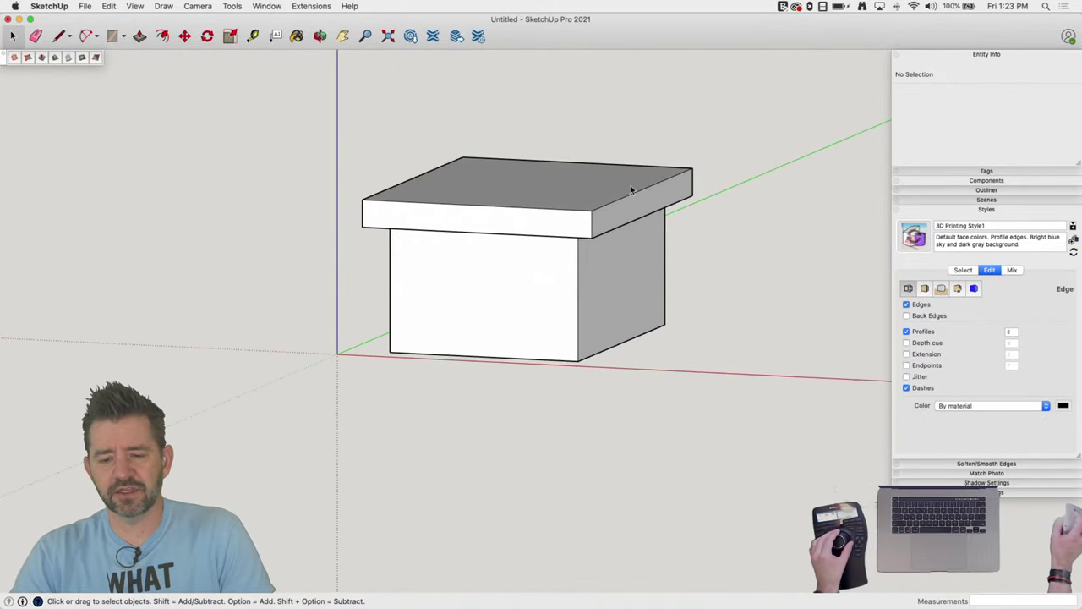
pyautogui.click(193, 6)
pyautogui.click(199, 70)
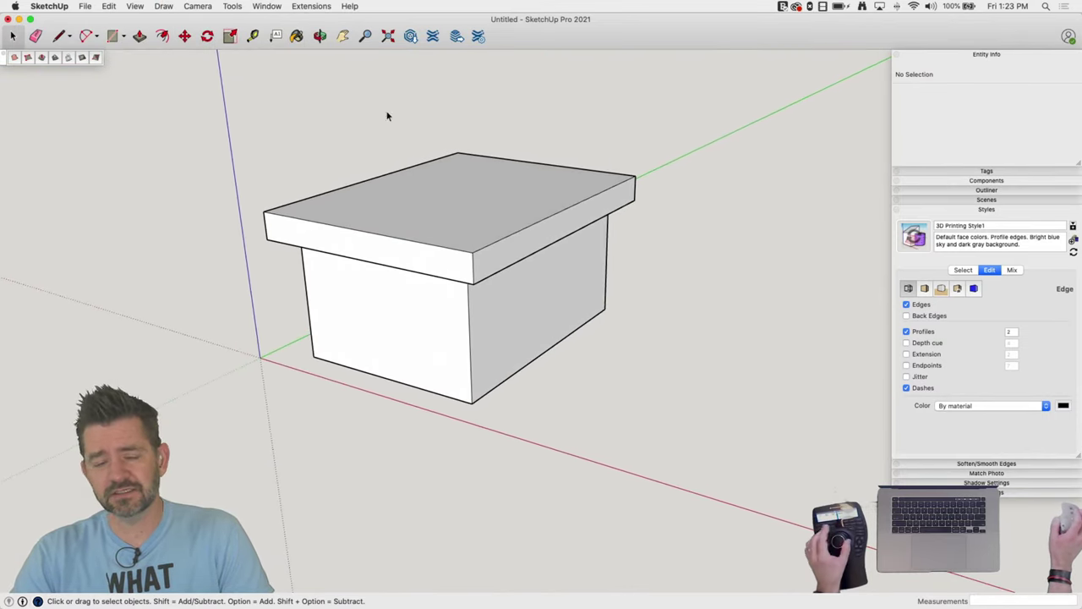
pyautogui.moveTo(386, 113); pyautogui.dragTo(682, 129, button='middle')
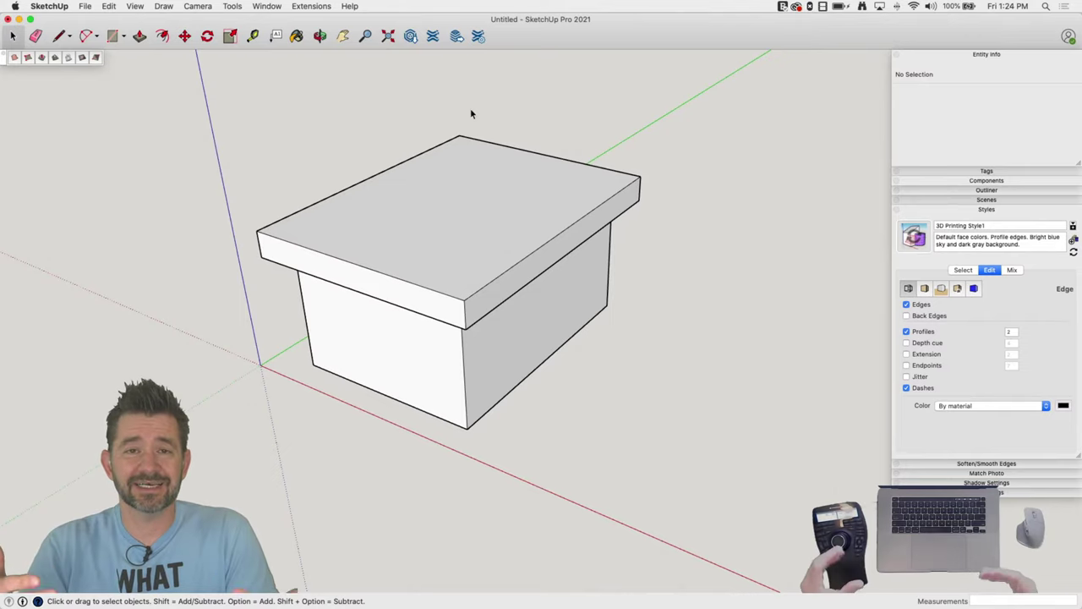
pyautogui.scroll(10, 471, 114)
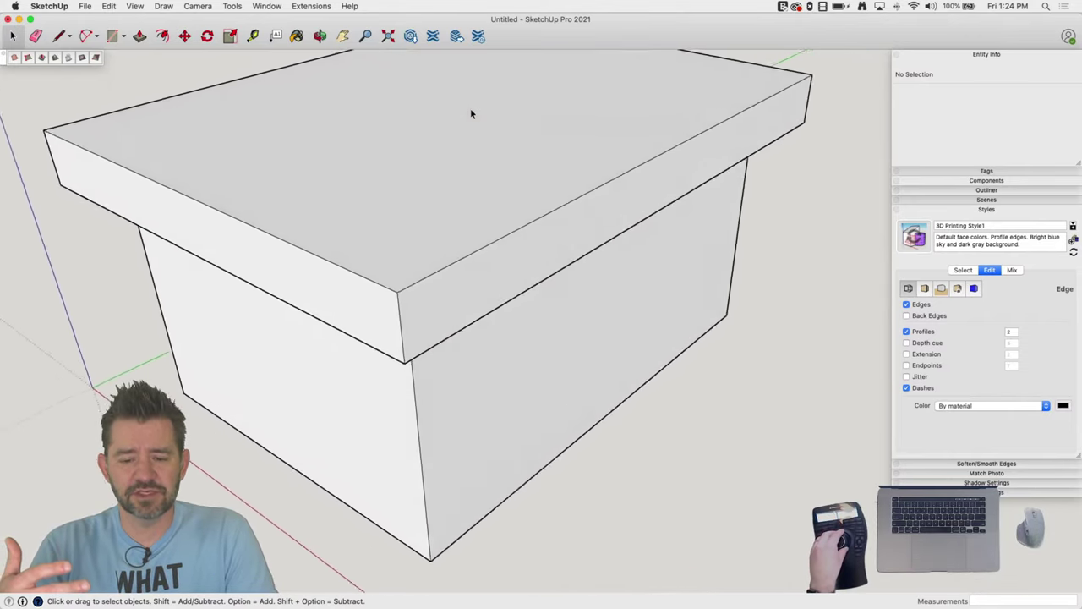
pyautogui.scroll(10, 471, 113)
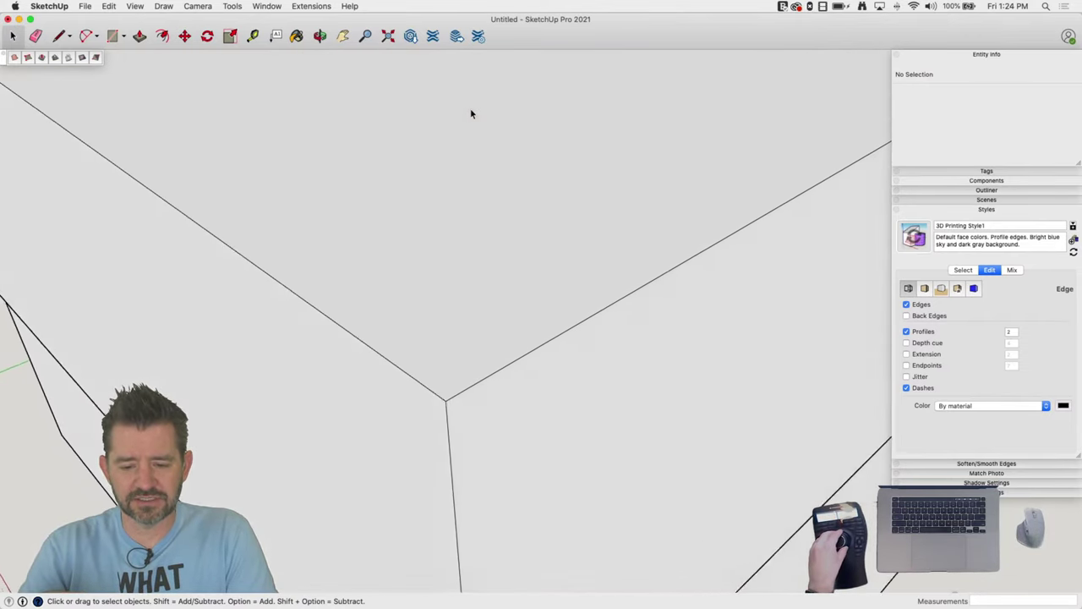
pyautogui.scroll(-15, 471, 113)
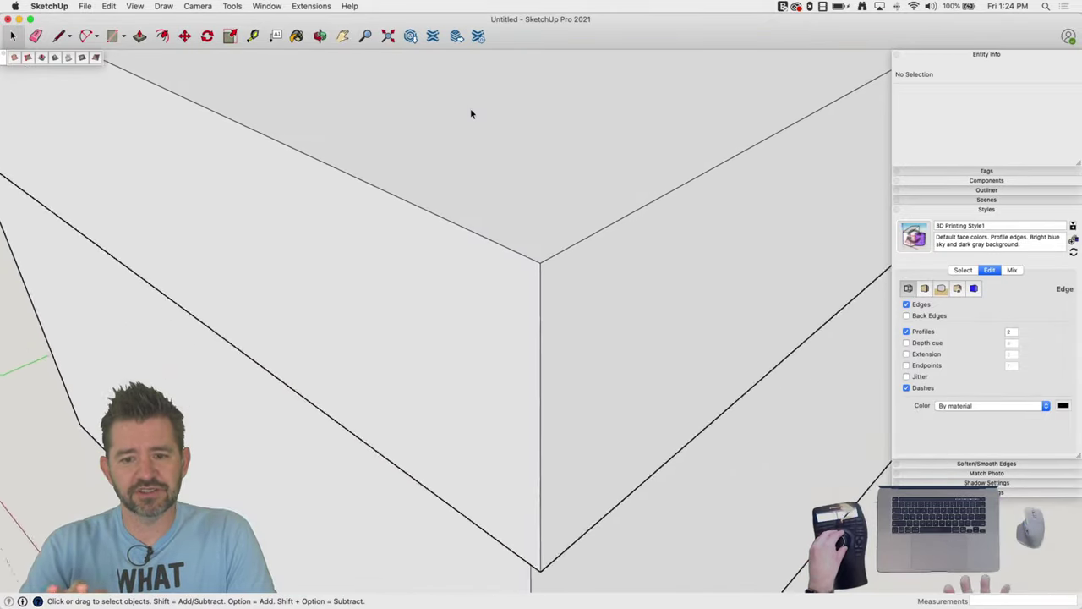
pyautogui.moveTo(471, 114); pyautogui.dragTo(541, 150, button='middle')
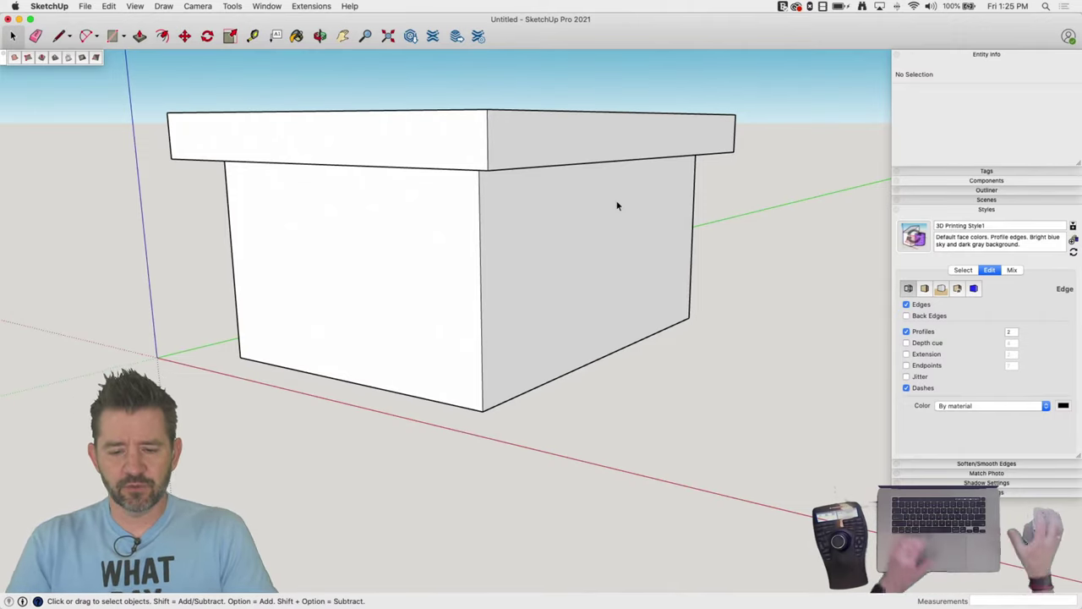
# Inside the walls group, paint the left and right walls with Brick, Cladding and Siding stone
pyautogui.doubleClick(326, 286)
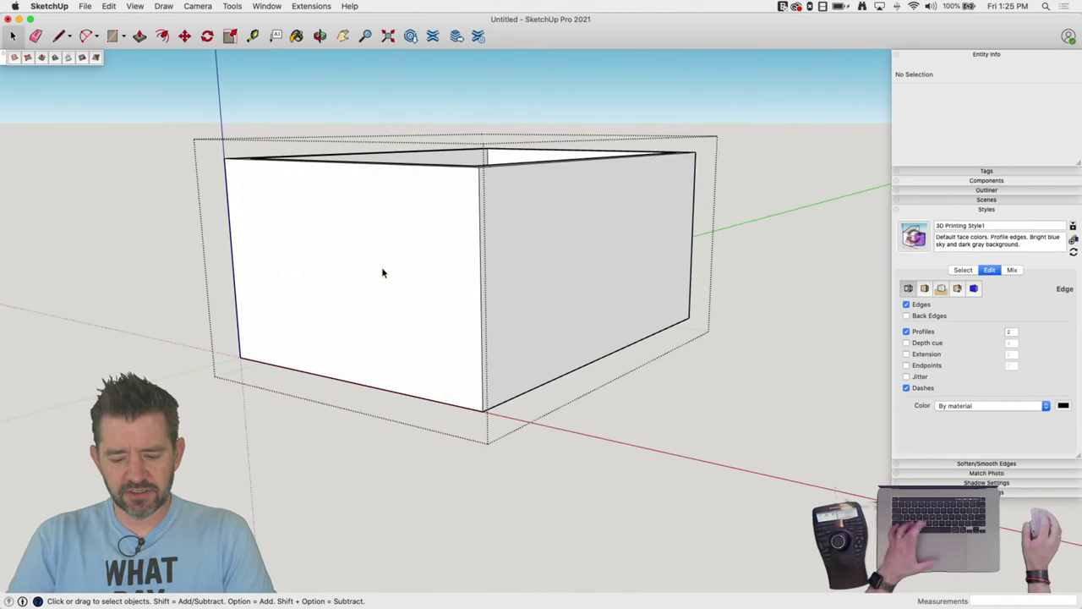
pyautogui.press('b')
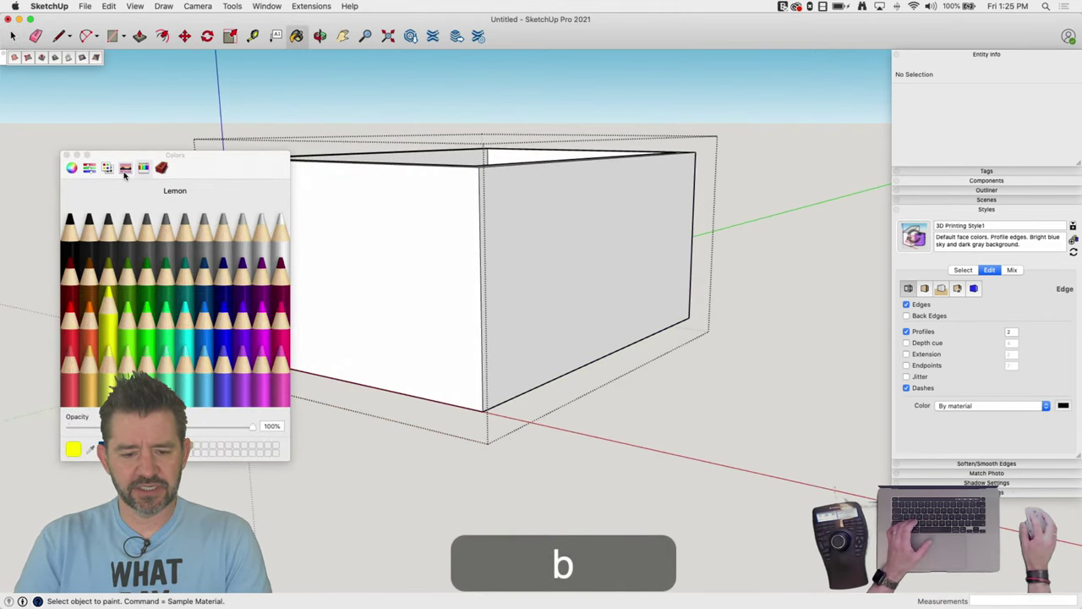
pyautogui.click(161, 167)
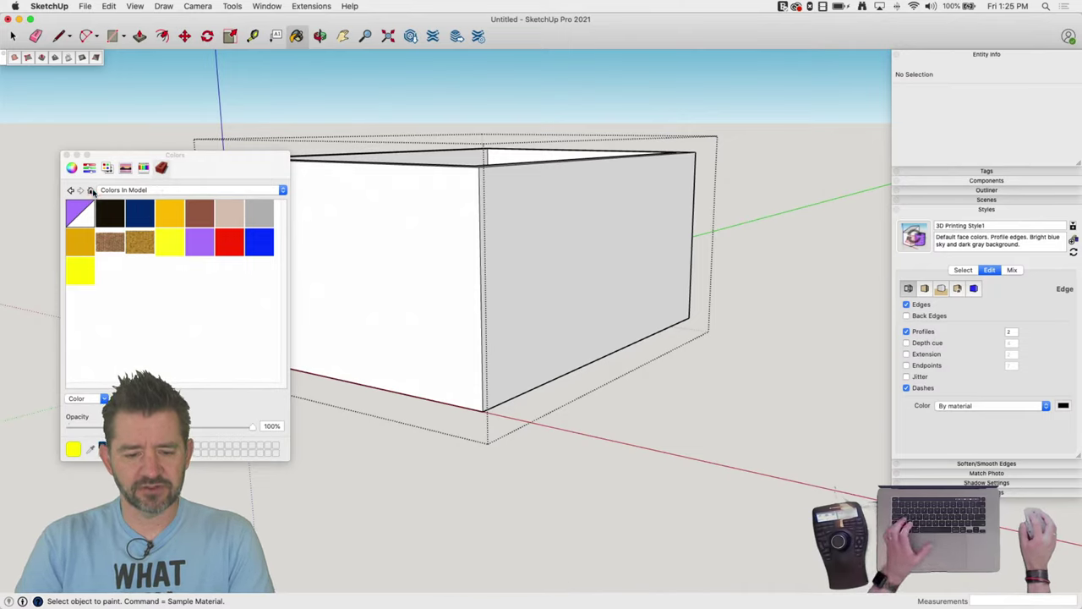
pyautogui.click(150, 192)
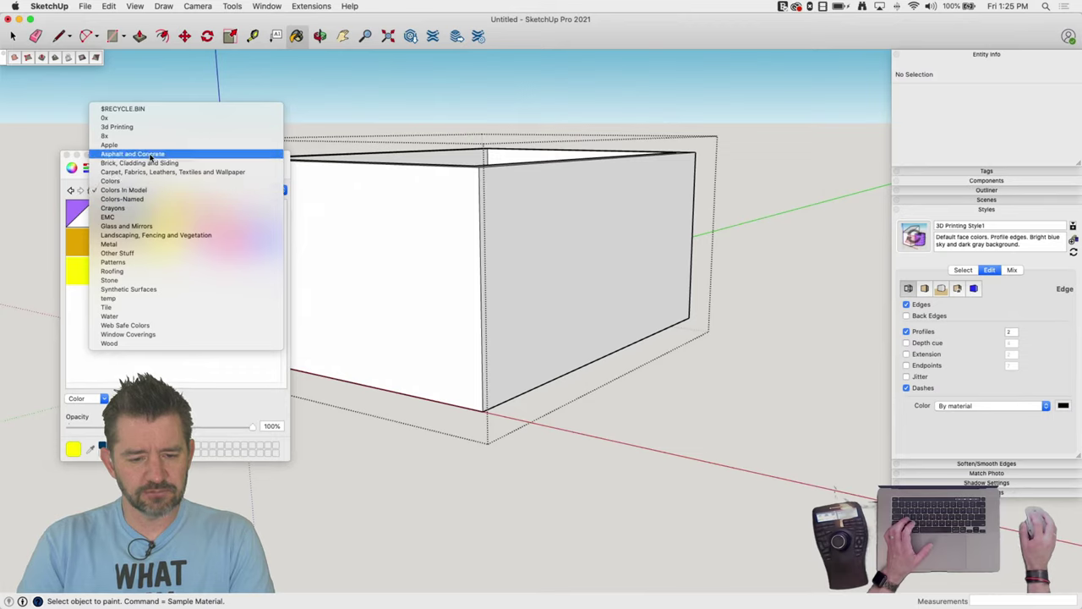
pyautogui.click(150, 163)
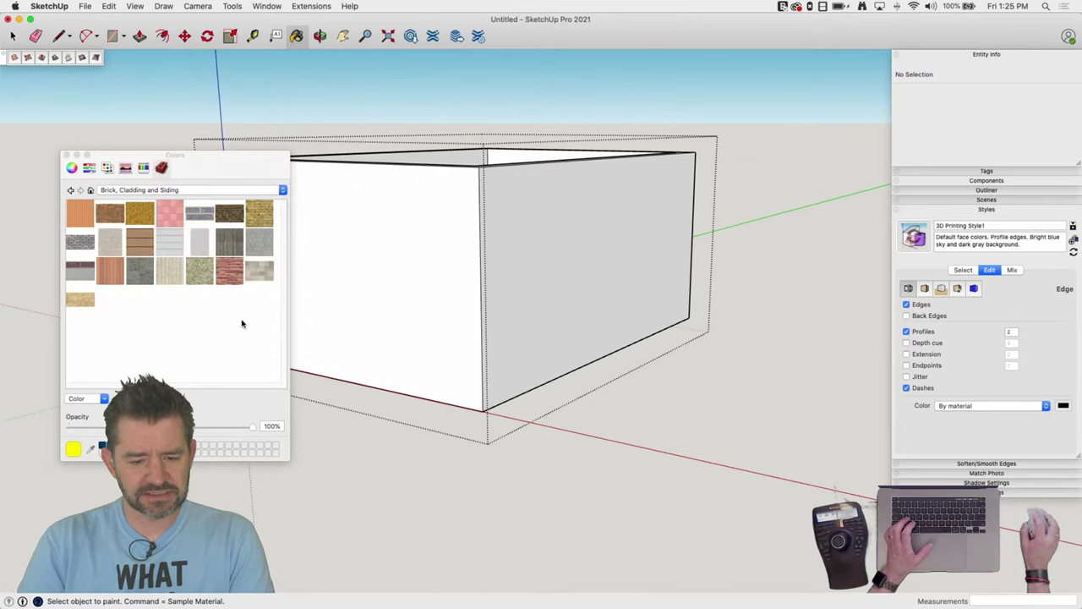
pyautogui.click(400, 255)
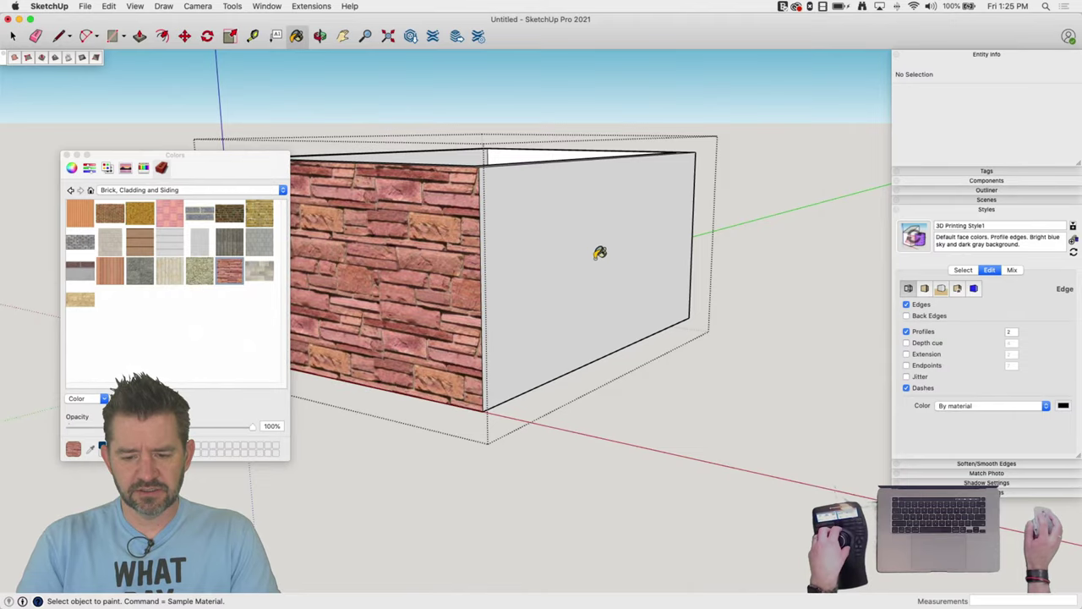
pyautogui.click(600, 253)
# Paint the remaining front wall with the same stone texture and select it
pyautogui.click(66, 154)
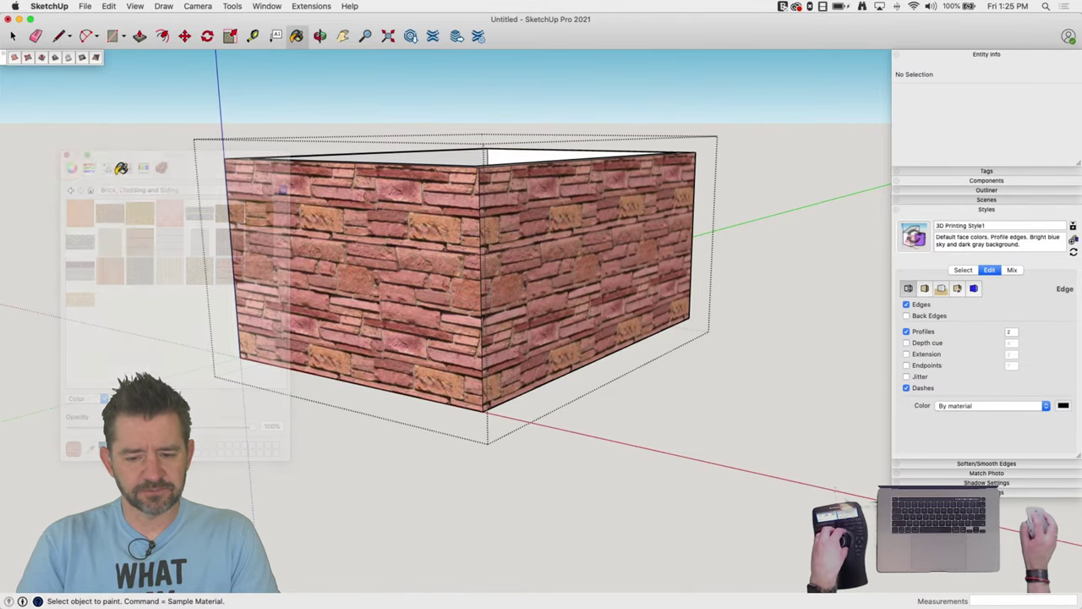
pyautogui.moveTo(643, 254)
pyautogui.mouseDown(button='middle')
pyautogui.moveTo(332, 244)
pyautogui.moveTo(363, 258)
pyautogui.moveTo(419, 227)
pyautogui.moveTo(375, 244)
pyautogui.moveTo(343, 278)
pyautogui.moveTo(431, 258)
pyautogui.moveTo(491, 225)
pyautogui.moveTo(457, 265)
pyautogui.mouseUp(button='middle')
pyautogui.click(343, 278)
pyautogui.scroll(3, 457, 265)
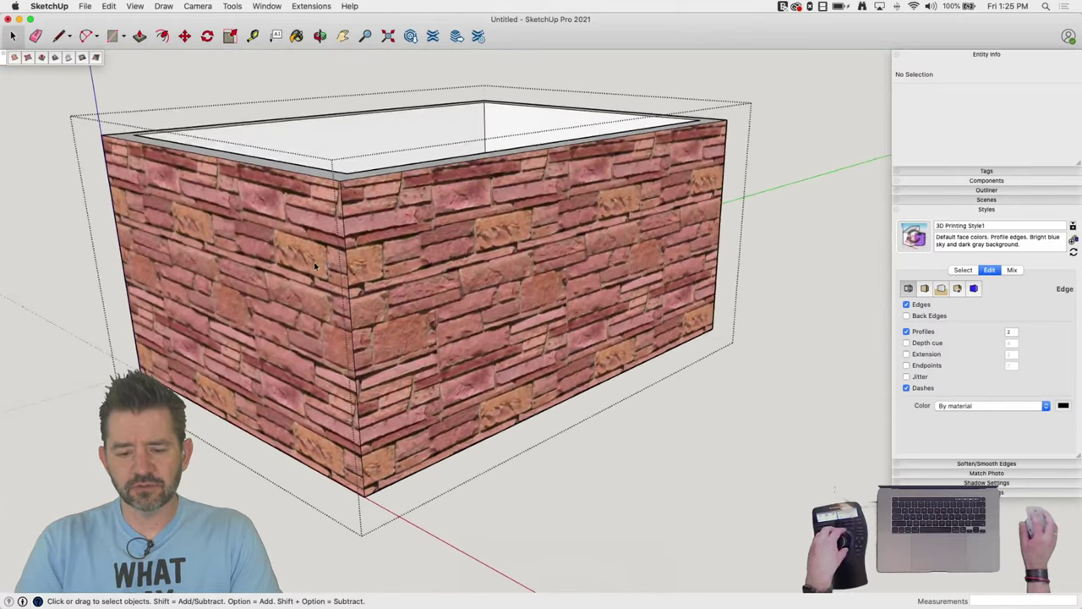
pyautogui.press('space')
pyautogui.click(448, 236)
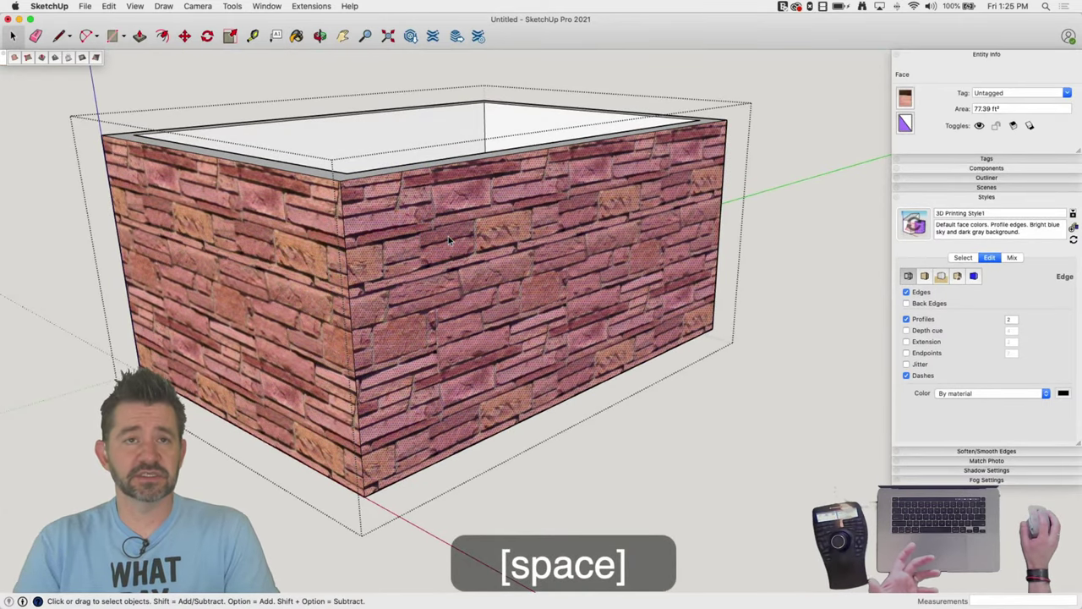
# Slide the front wall's stone texture sideways using Texture > Position
pyautogui.moveTo(491, 257); pyautogui.dragTo(497, 257, button='middle')
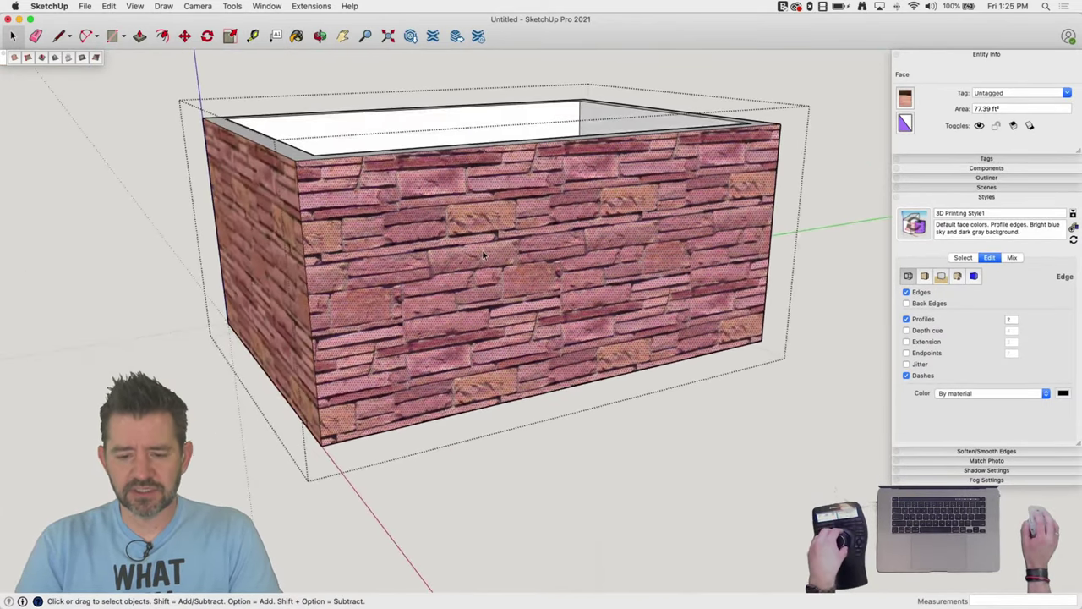
pyautogui.rightClick(499, 257)
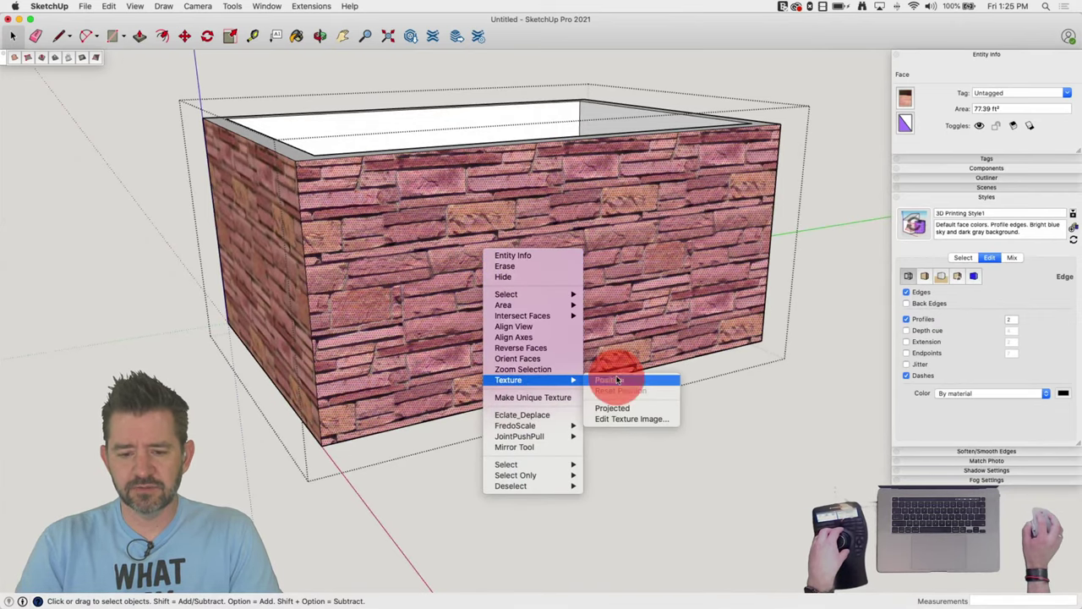
pyautogui.click(618, 380)
pyautogui.scroll(3, 425, 206)
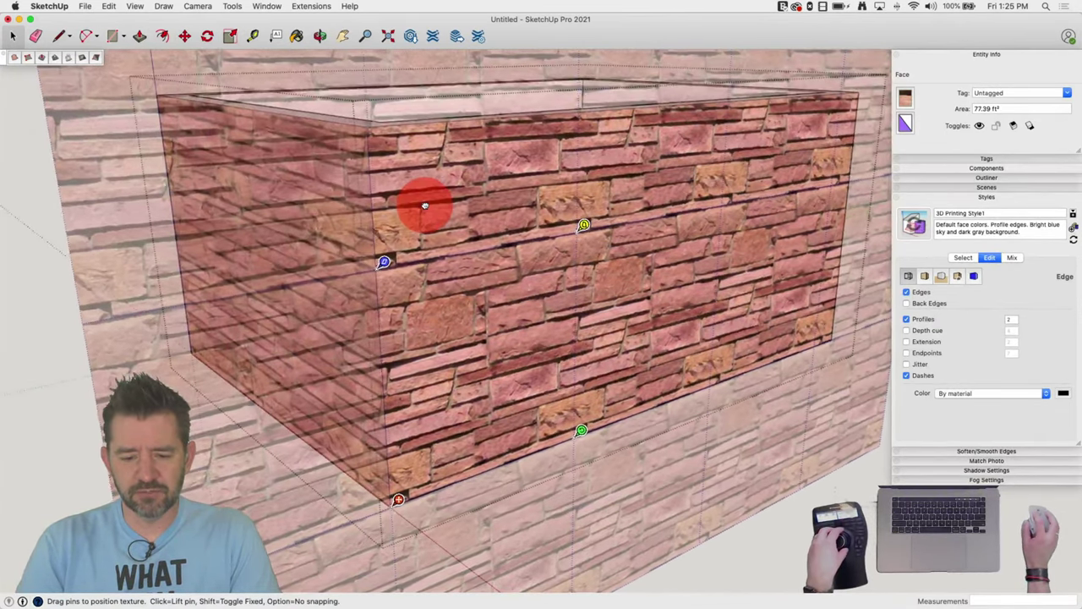
pyautogui.moveTo(425, 205)
pyautogui.mouseDown()
pyautogui.moveTo(449, 203)
pyautogui.moveTo(439, 211)
pyautogui.mouseUp()
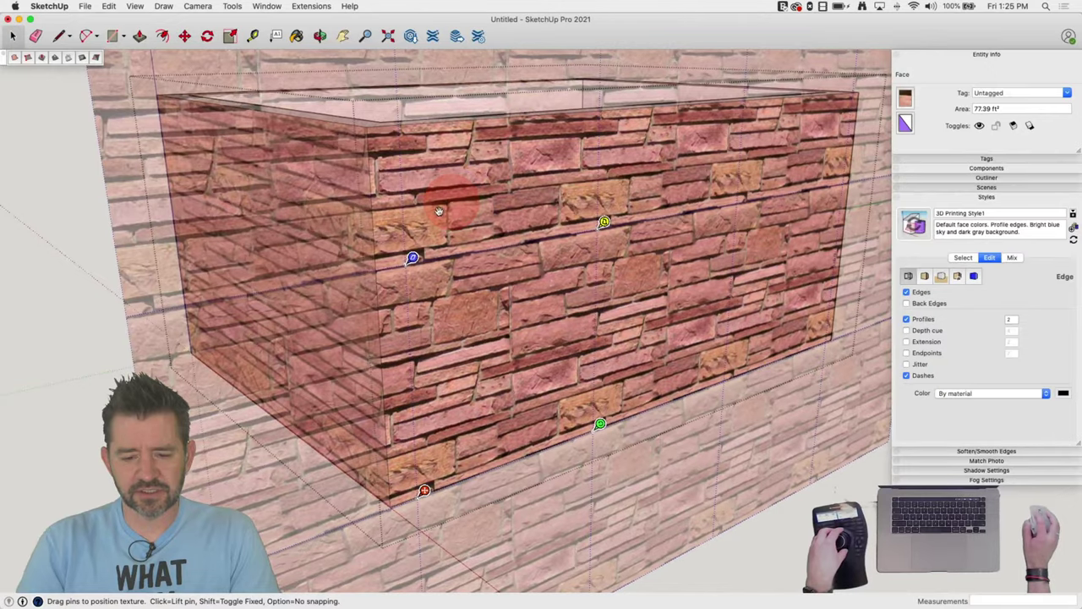
pyautogui.moveTo(439, 211); pyautogui.dragTo(602, 264, button='middle')
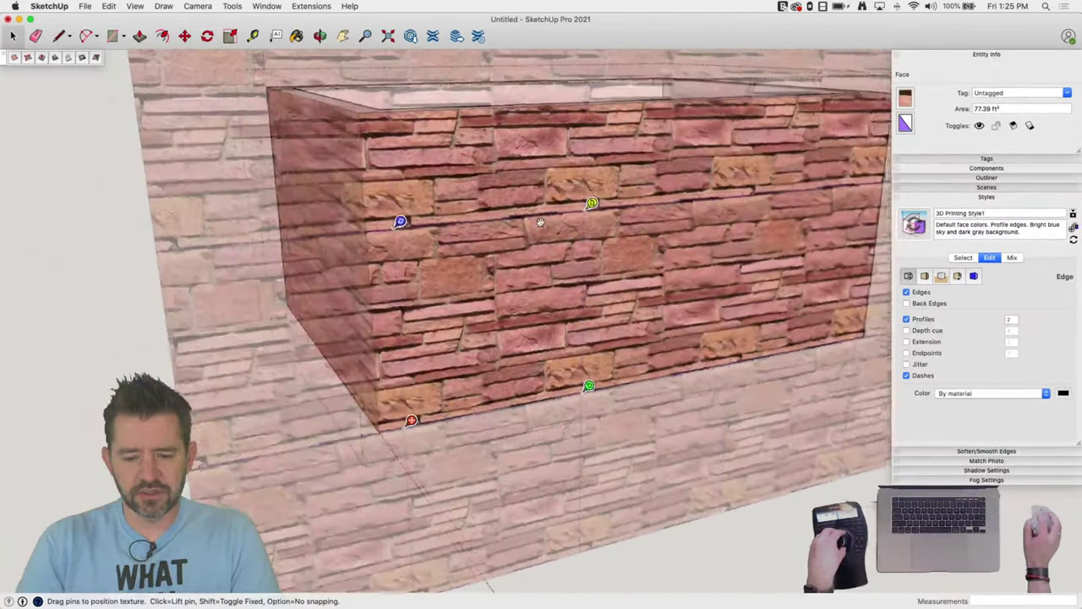
pyautogui.moveTo(504, 220); pyautogui.dragTo(537, 219)
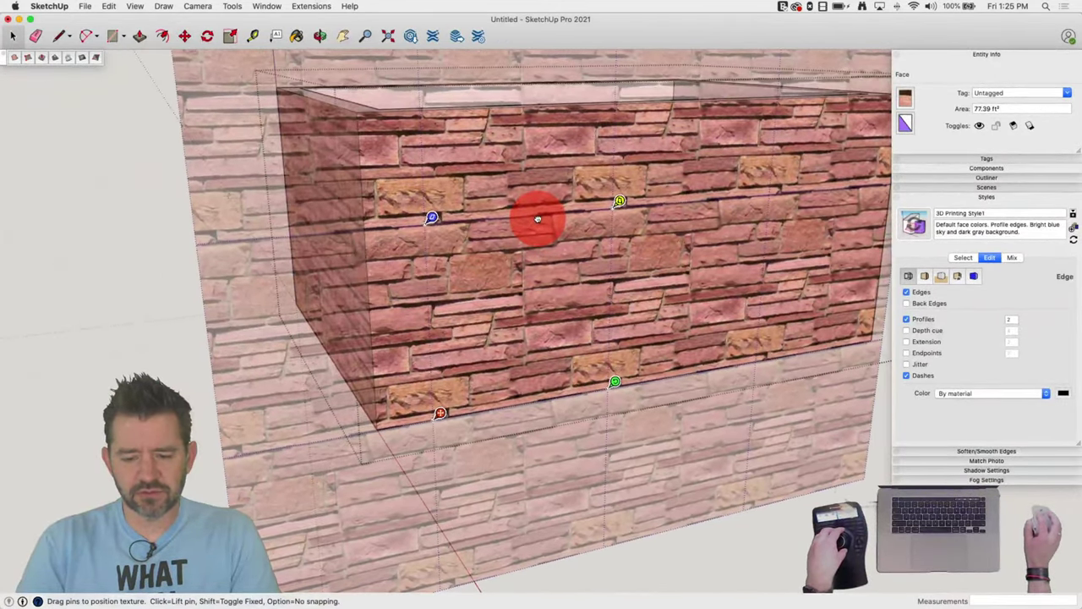
pyautogui.moveTo(538, 220); pyautogui.dragTo(800, 383, button='middle')
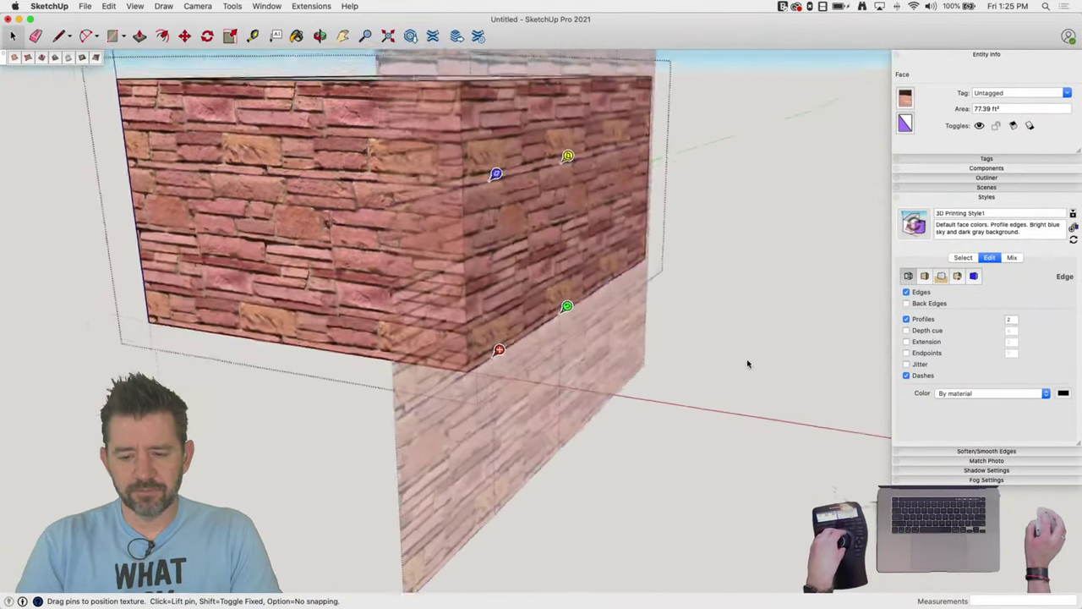
pyautogui.click(747, 363)
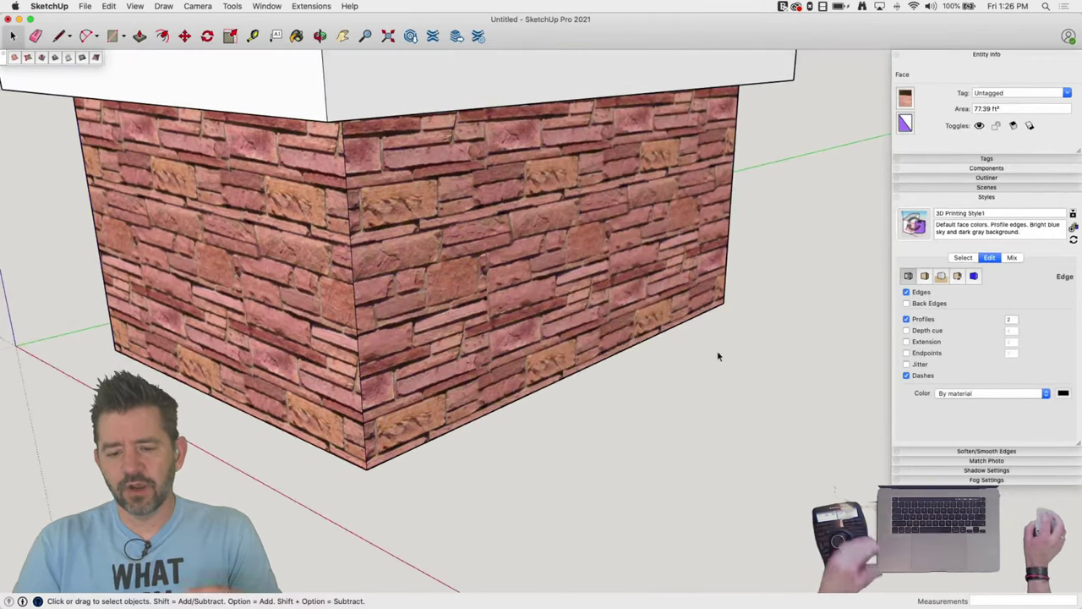
# Reposition the front wall's texture again, enlarging and rotating the stones
pyautogui.click(496, 285)
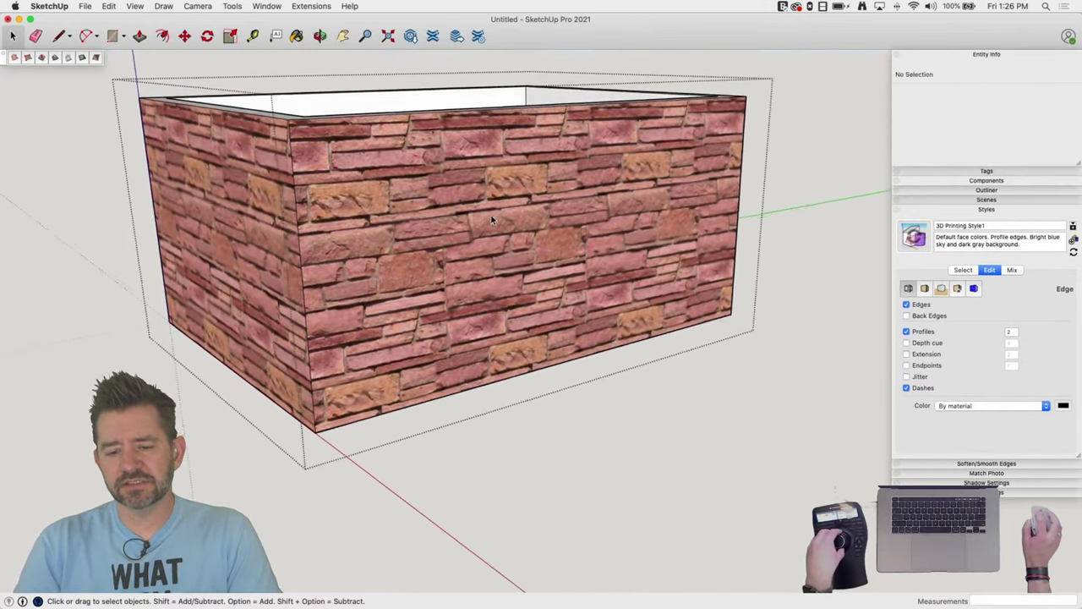
pyautogui.click(454, 187)
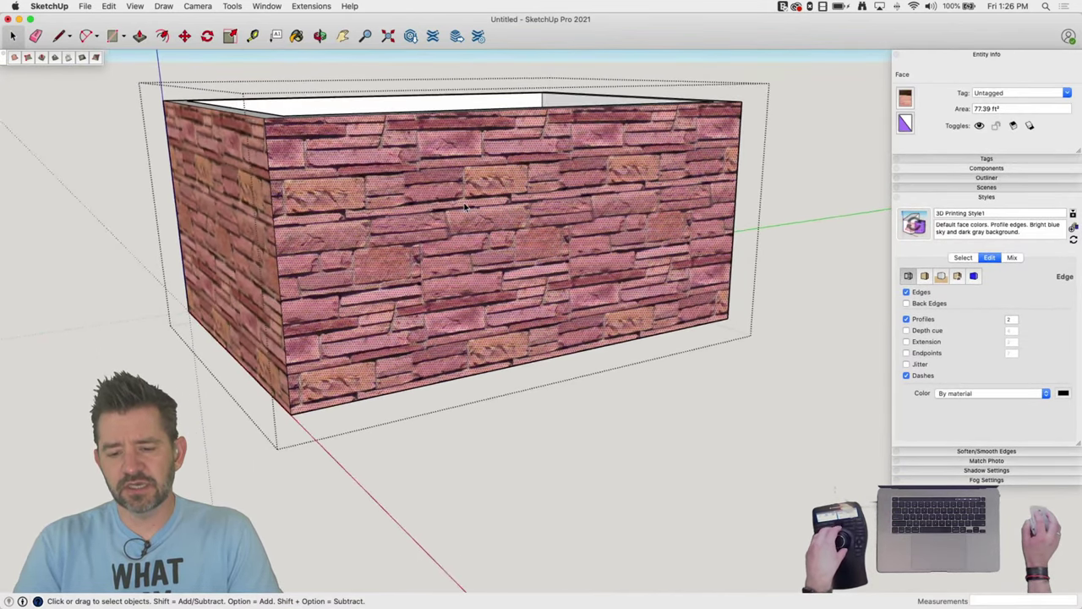
pyautogui.doubleClick(459, 206)
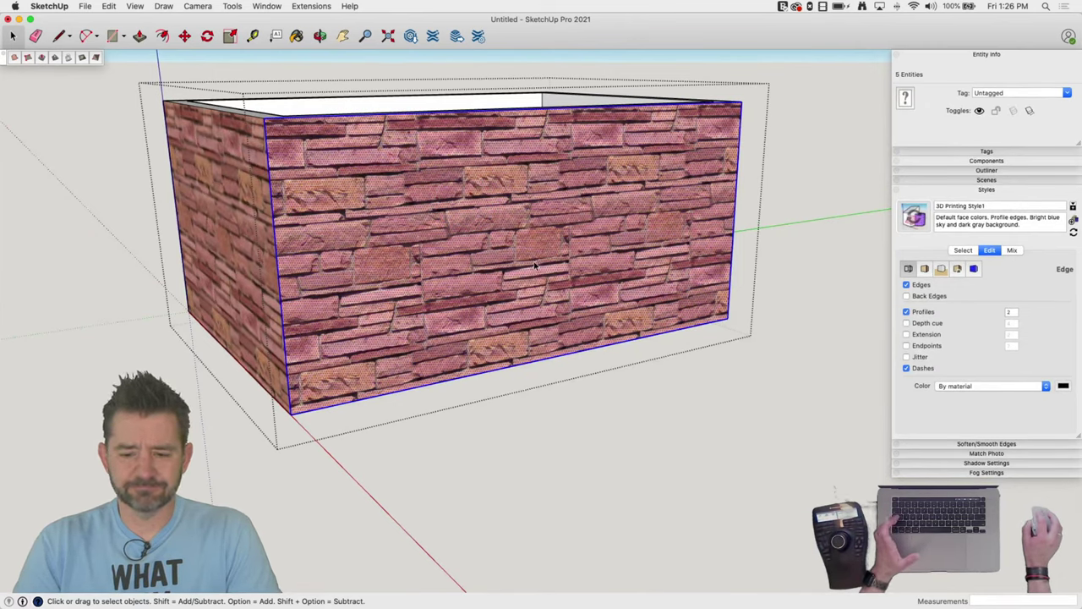
pyautogui.rightClick(505, 226)
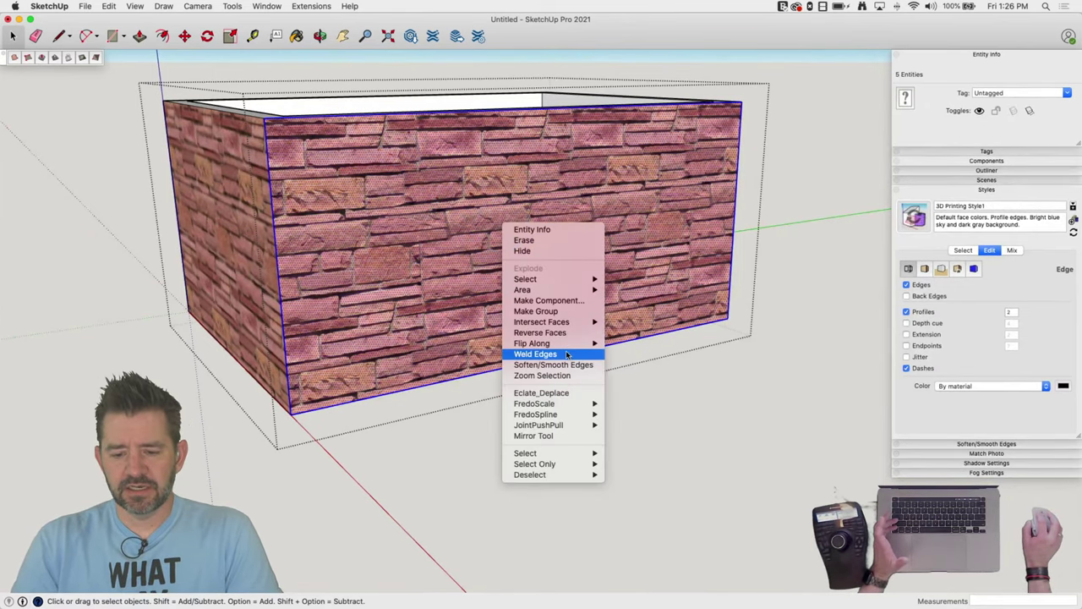
pyautogui.click(795, 385)
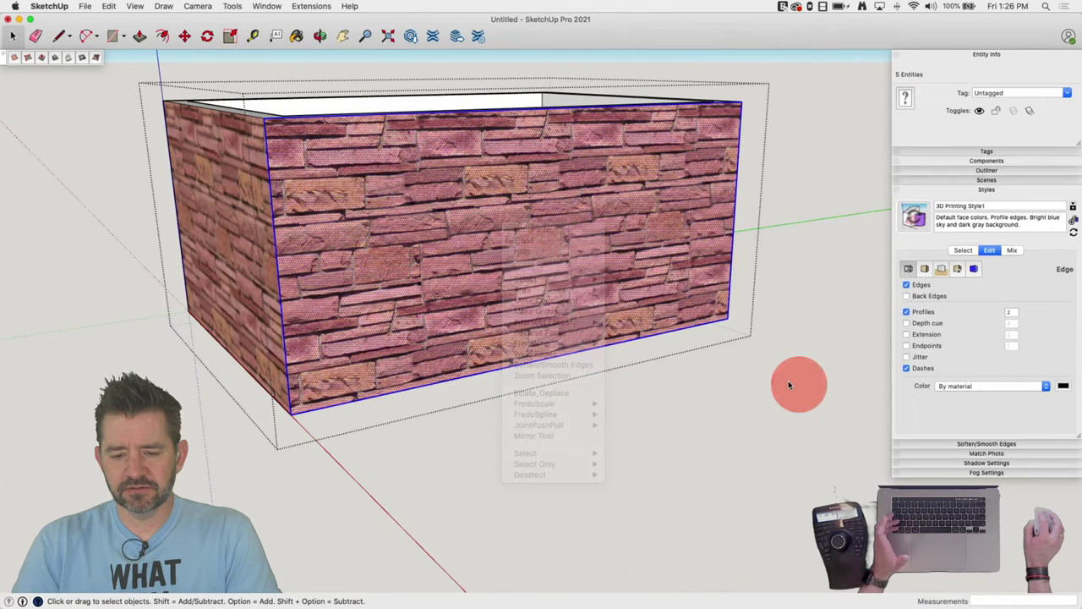
pyautogui.click(444, 243)
pyautogui.rightClick(414, 241)
pyautogui.moveTo(487, 367)
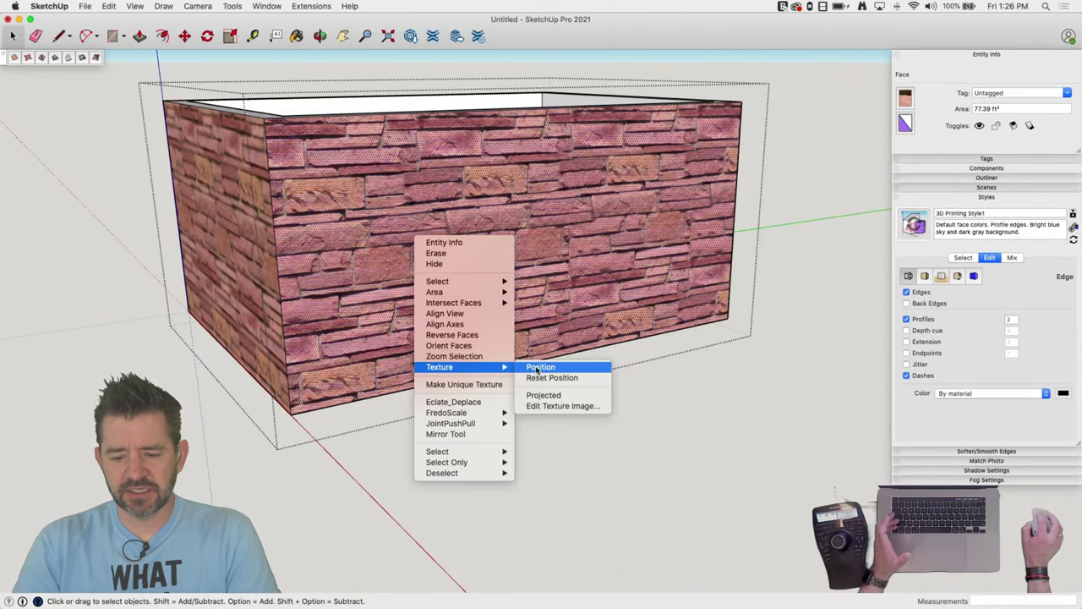
pyautogui.click(537, 367)
pyautogui.moveTo(554, 211); pyautogui.dragTo(540, 309, button='middle')
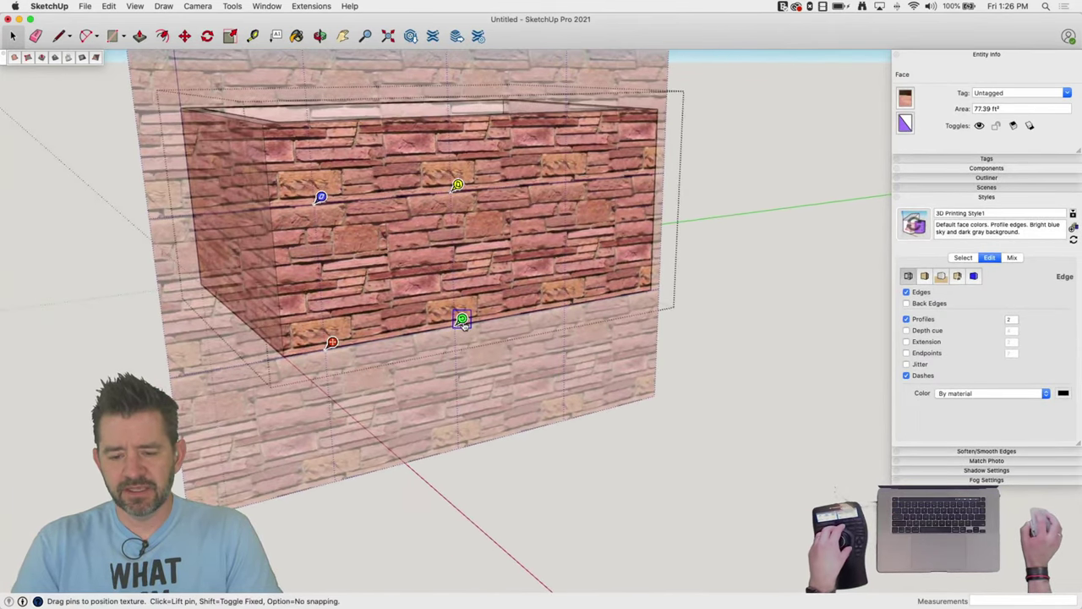
pyautogui.moveTo(462, 320); pyautogui.dragTo(512, 313)
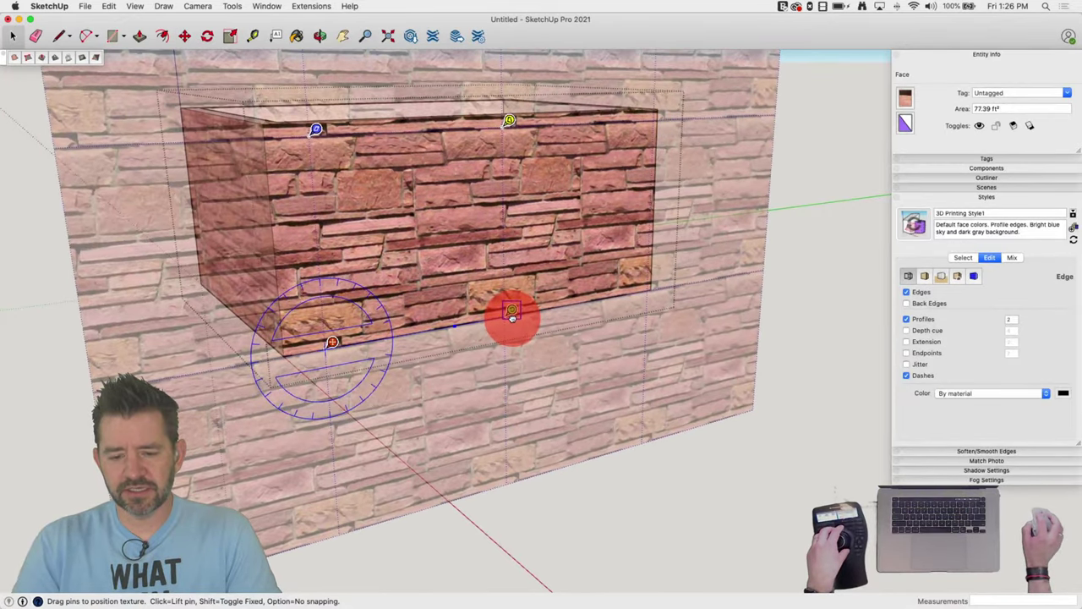
pyautogui.press('Return')
# Sample the front wall's stone and paint the whole walls group and front wall with it
pyautogui.click(730, 450)
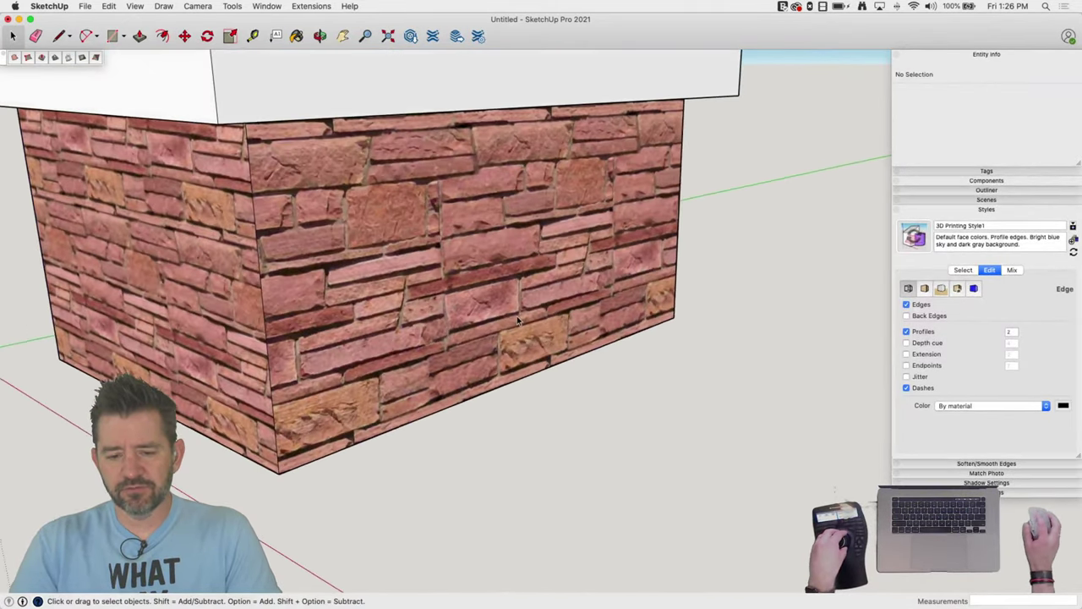
pyautogui.click(435, 234)
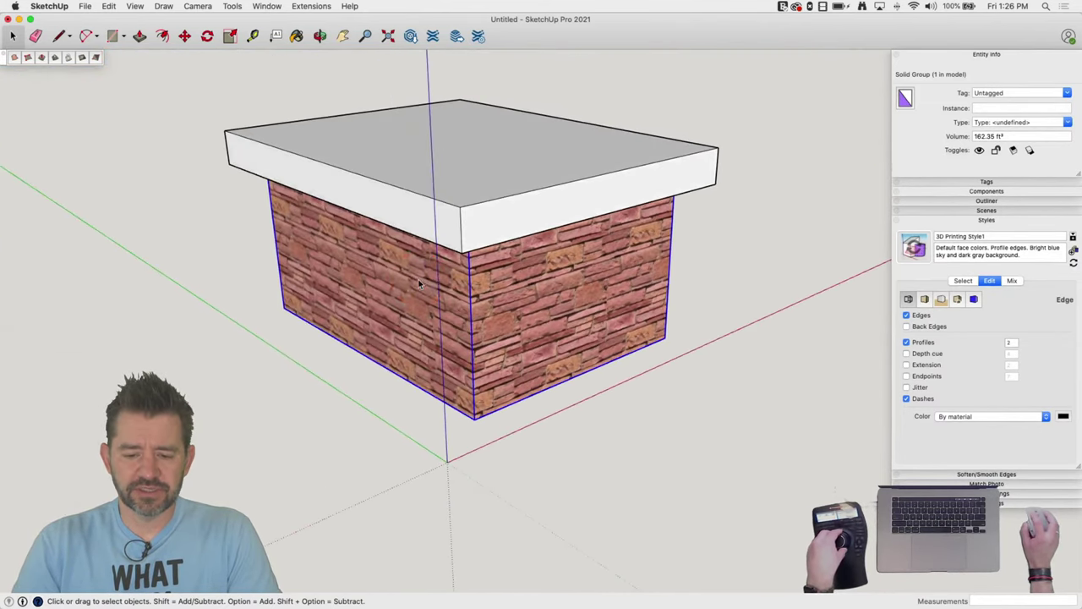
pyautogui.press('b')
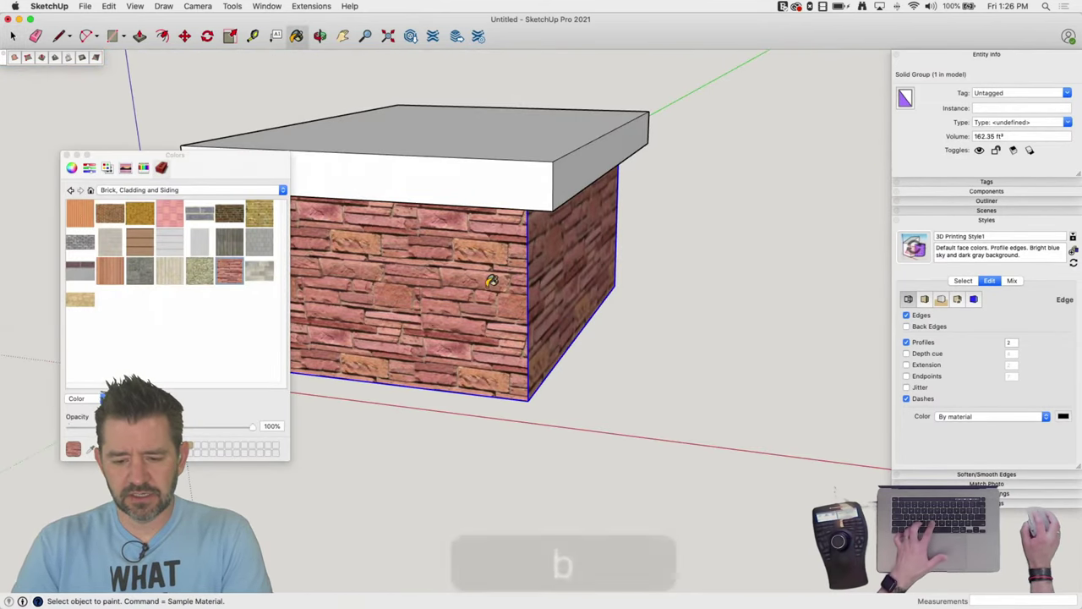
pyautogui.keyDown('super'); pyautogui.click(572, 265); pyautogui.keyUp('super')
pyautogui.click(512, 268)
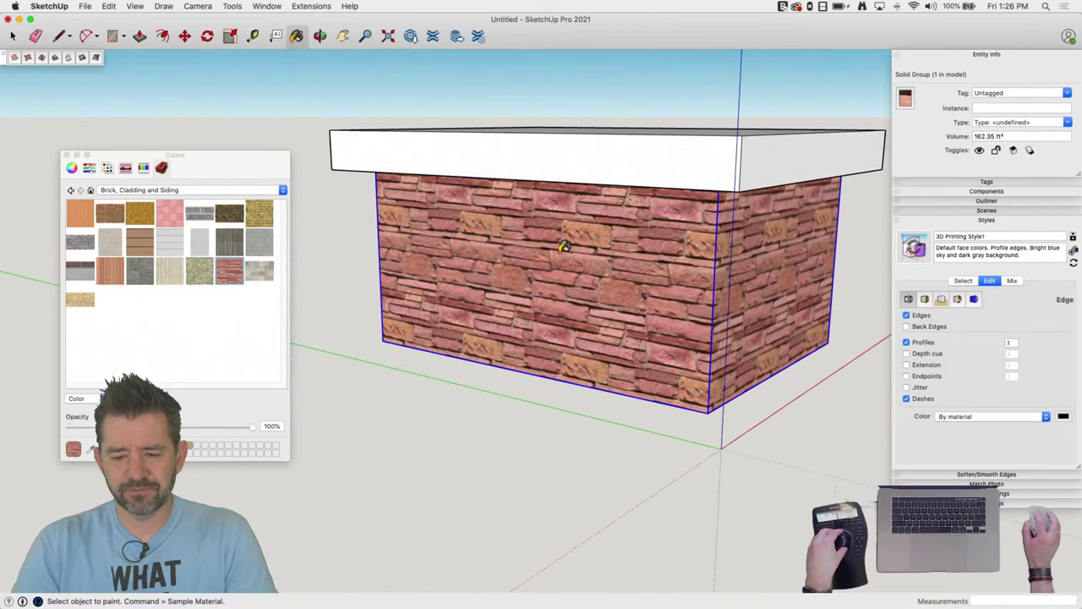
pyautogui.click(564, 246)
# Close the materials window and open the walls group for editing
pyautogui.click(68, 159)
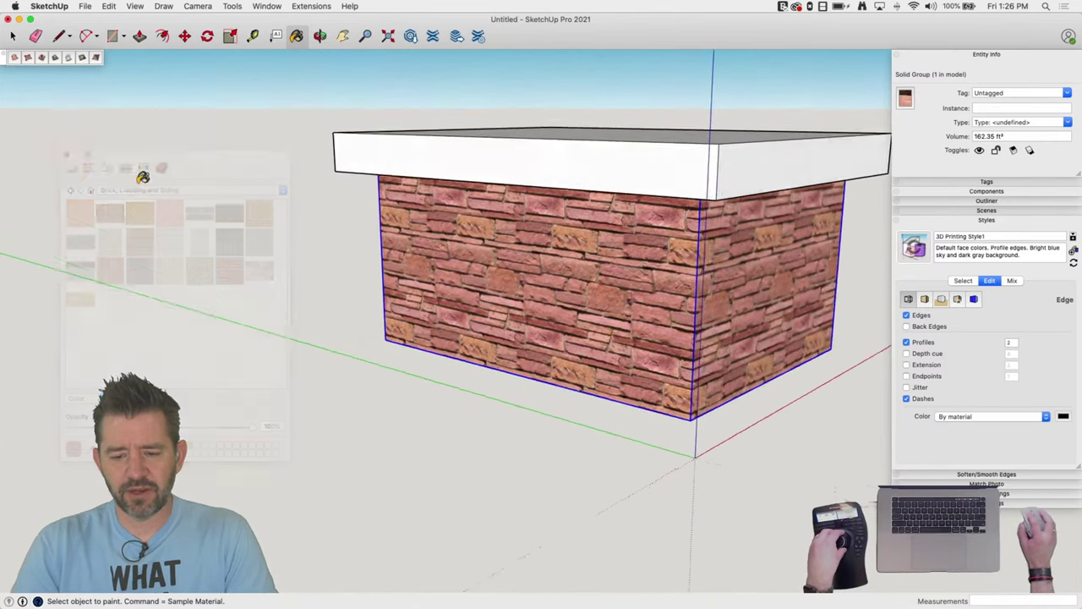
pyautogui.press('b')
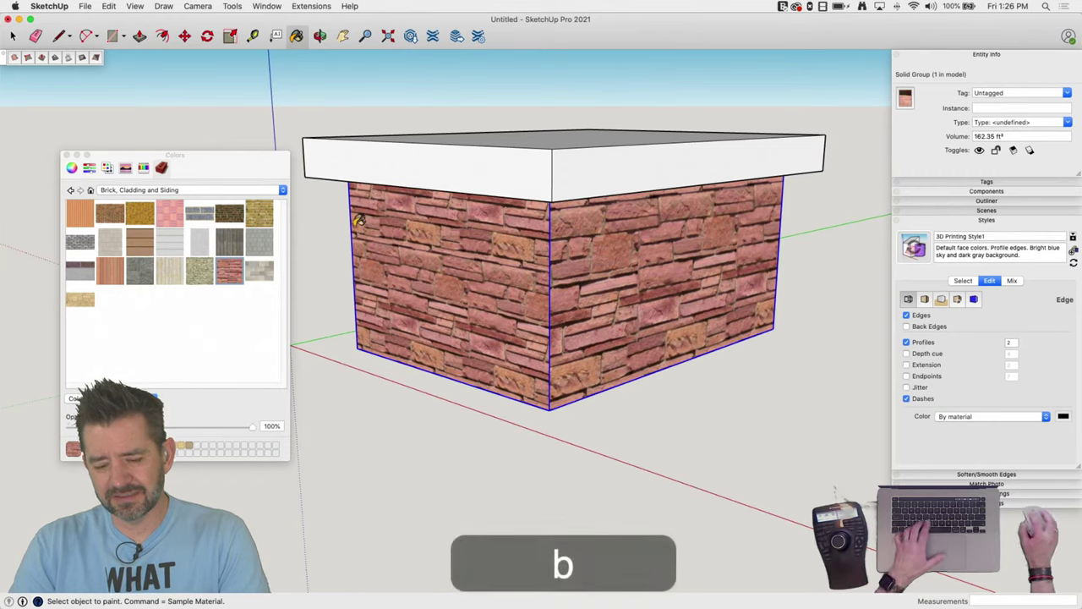
pyautogui.rightClick(658, 276)
pyautogui.press('space')
pyautogui.click(611, 287)
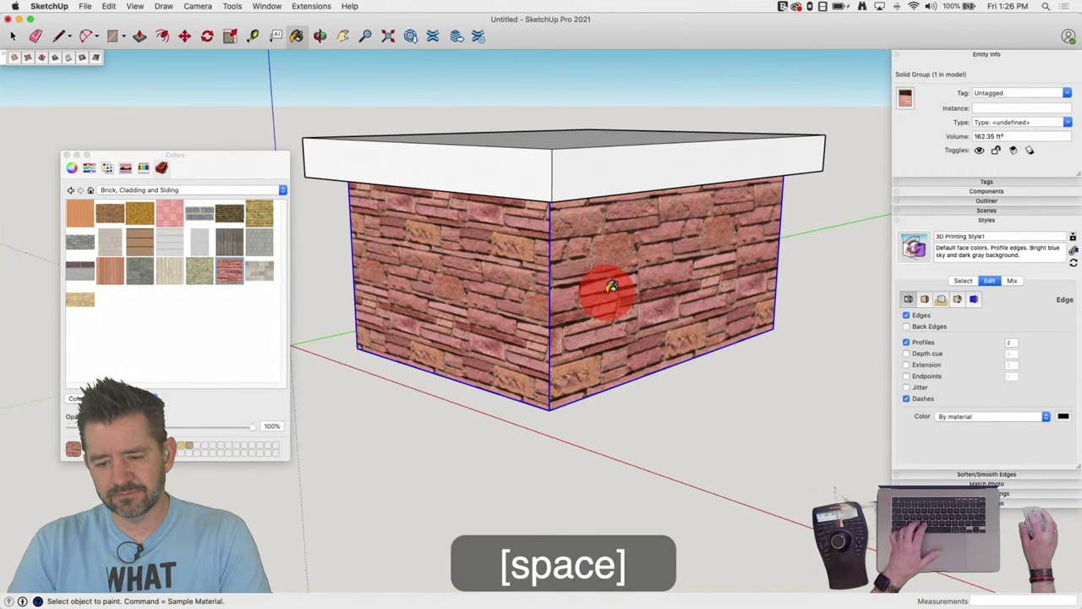
pyautogui.doubleClick(606, 293)
# Make the right wall face's texture unique
pyautogui.click(606, 293)
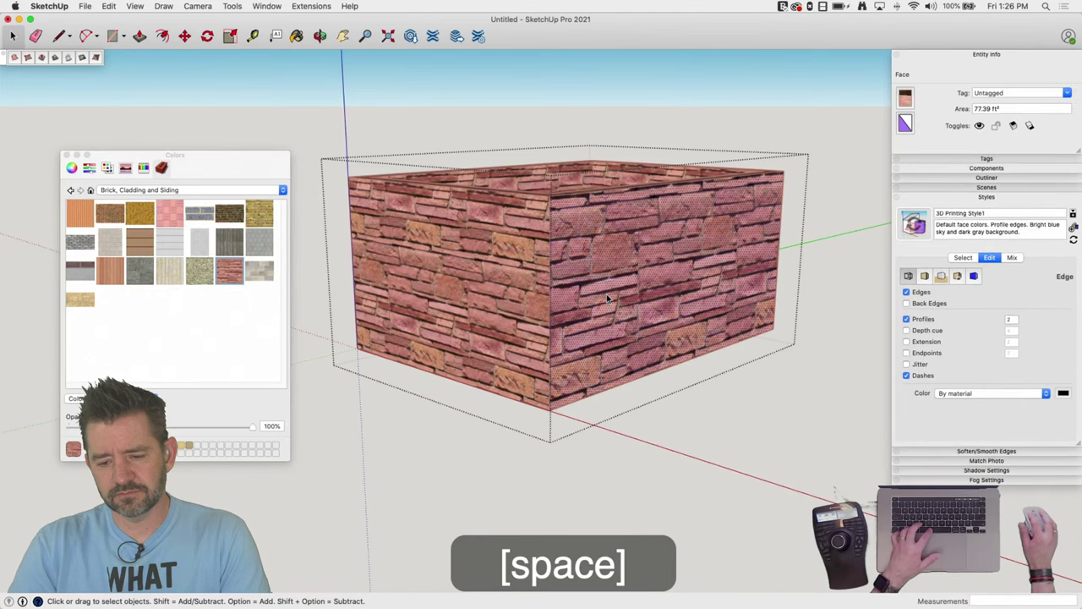
pyautogui.rightClick(606, 293)
pyautogui.moveTo(677, 424)
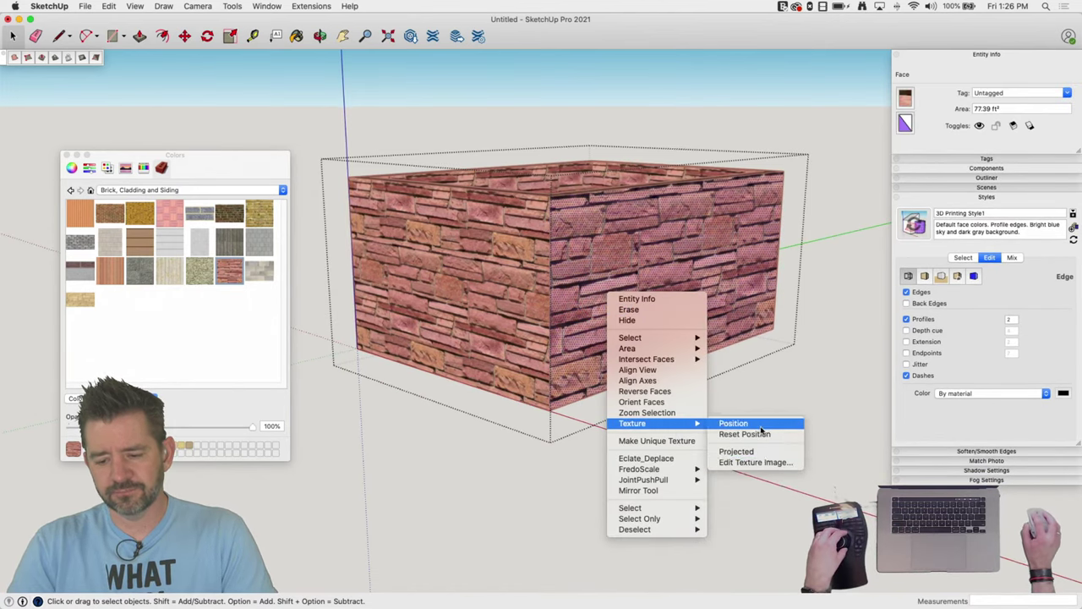
pyautogui.click(677, 441)
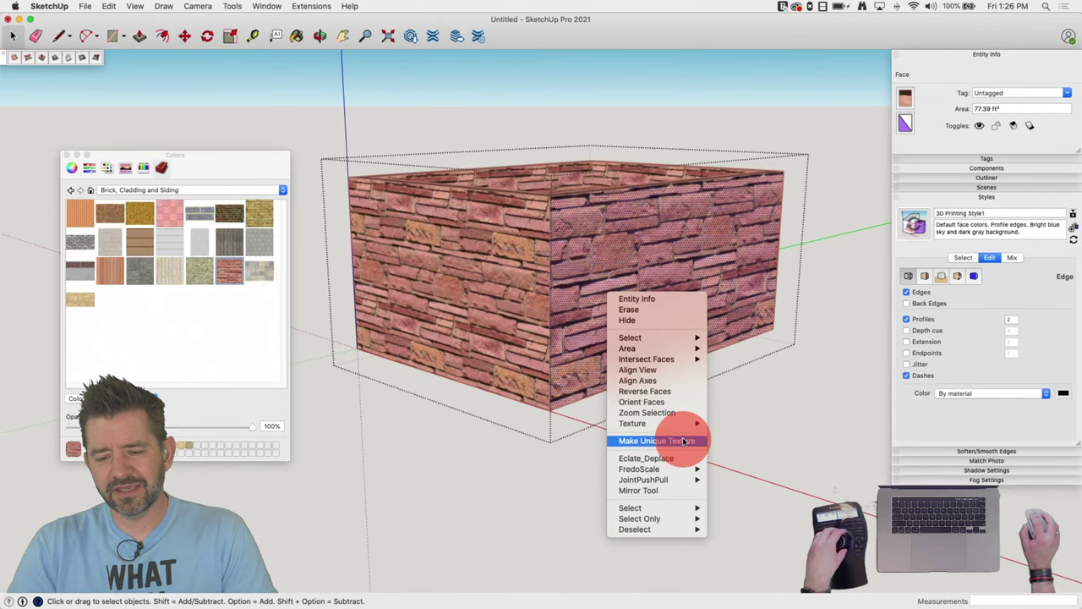
# Repaint the right, front and other wall faces with stone, then show Colors In Model
pyautogui.press('b')
pyautogui.keyDown('super'); pyautogui.click(624, 253); pyautogui.keyUp('super')
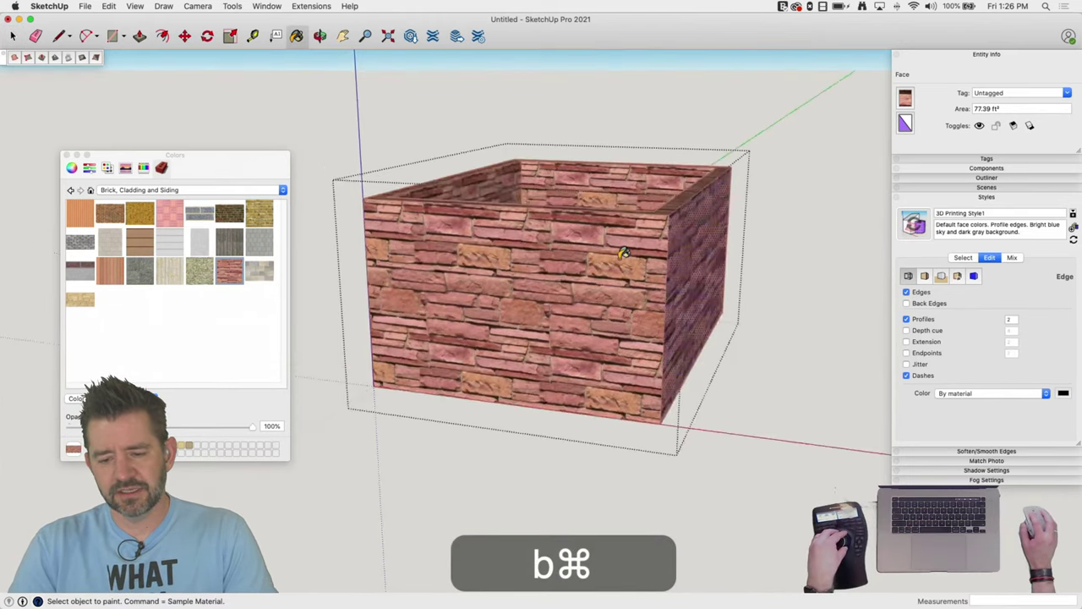
pyautogui.click(610, 290)
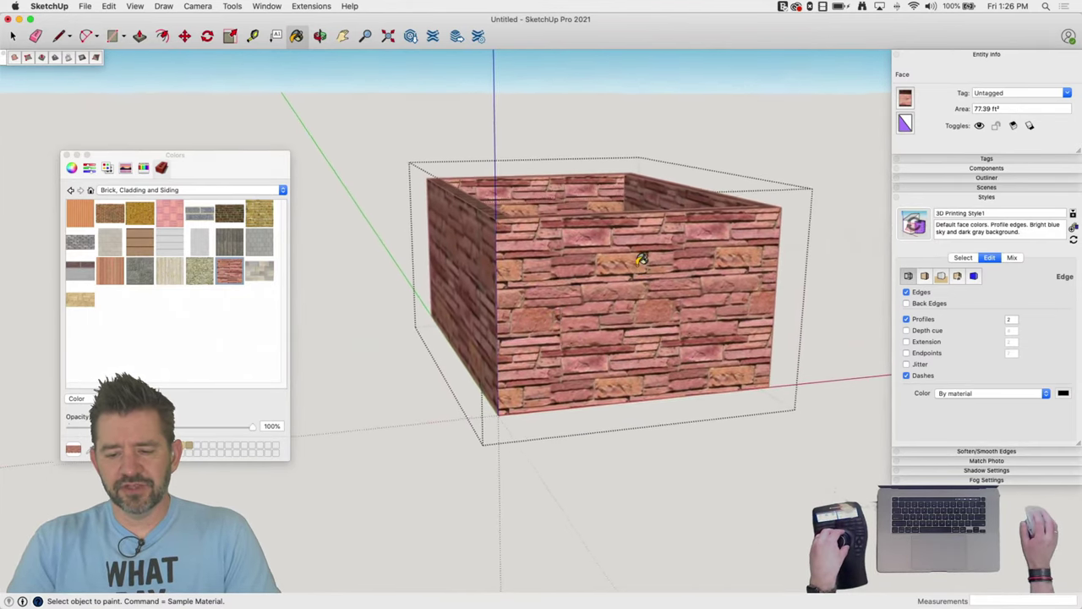
pyautogui.rightClick(639, 266)
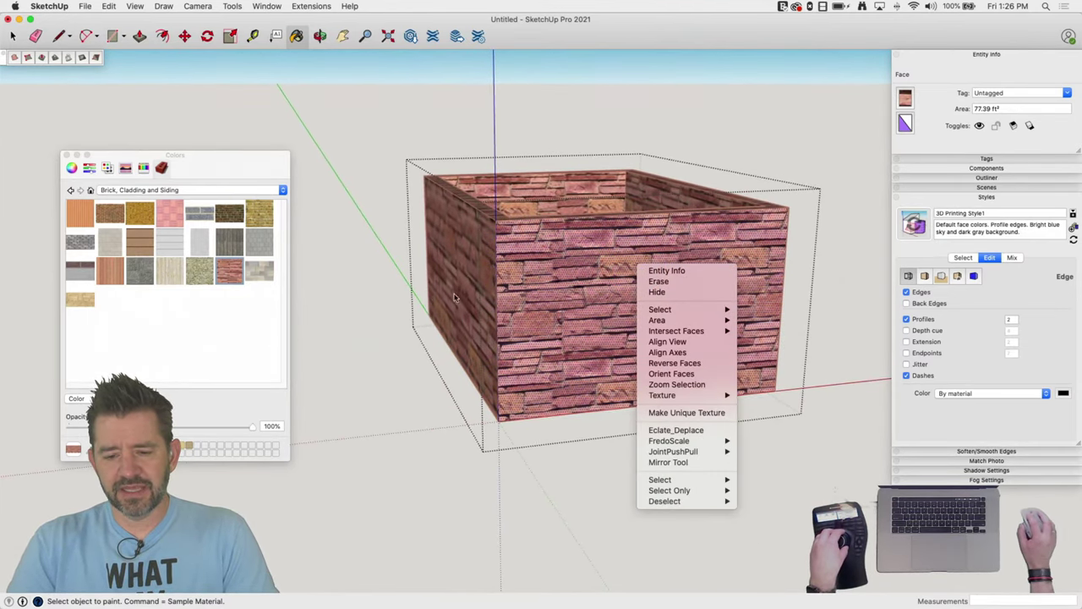
pyautogui.click(229, 279)
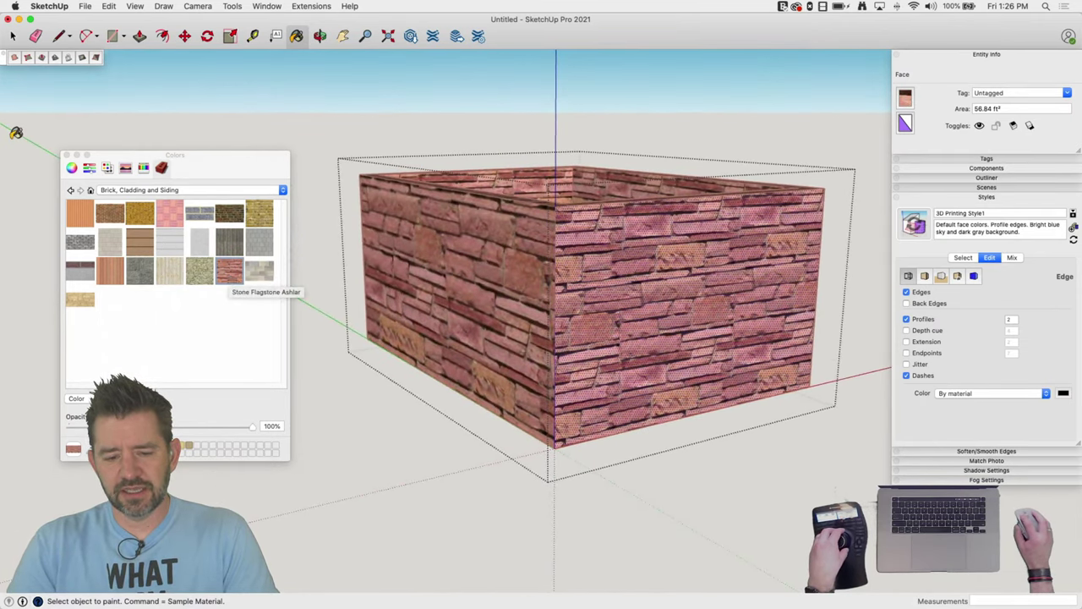
pyautogui.click(89, 191)
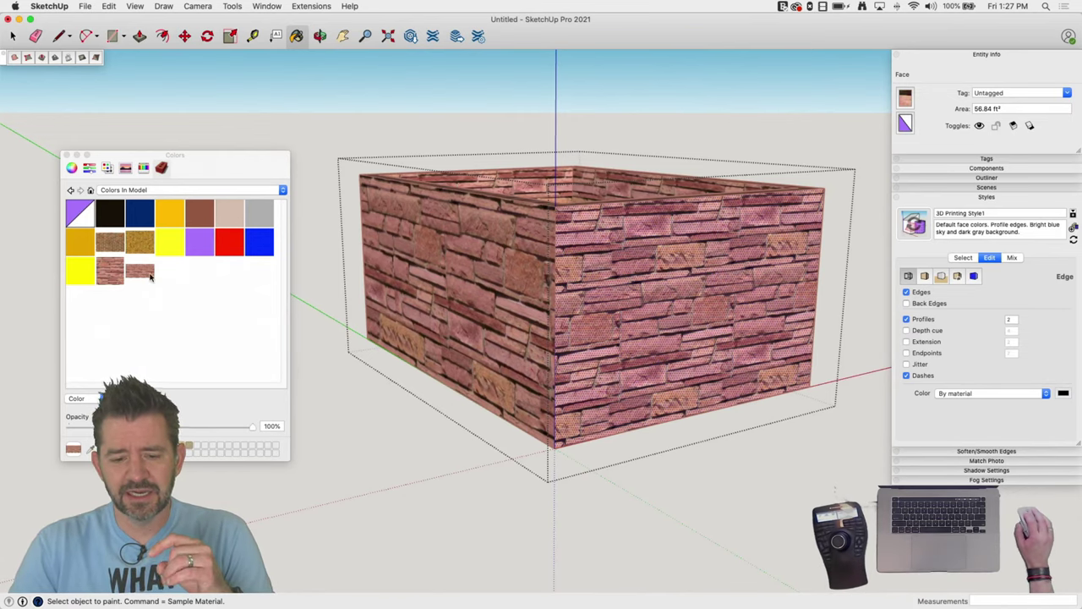
# Make a unique copy of the right wall's texture and tint Stone Flagstone Ashlar green from the colour wheel
pyautogui.rightClick(630, 295)
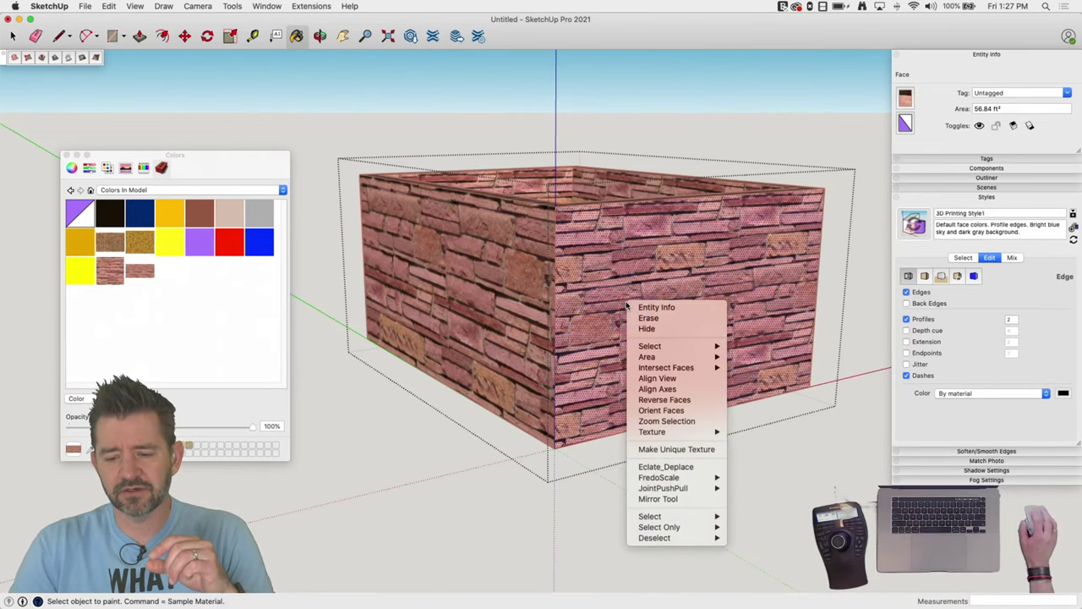
pyautogui.click(682, 449)
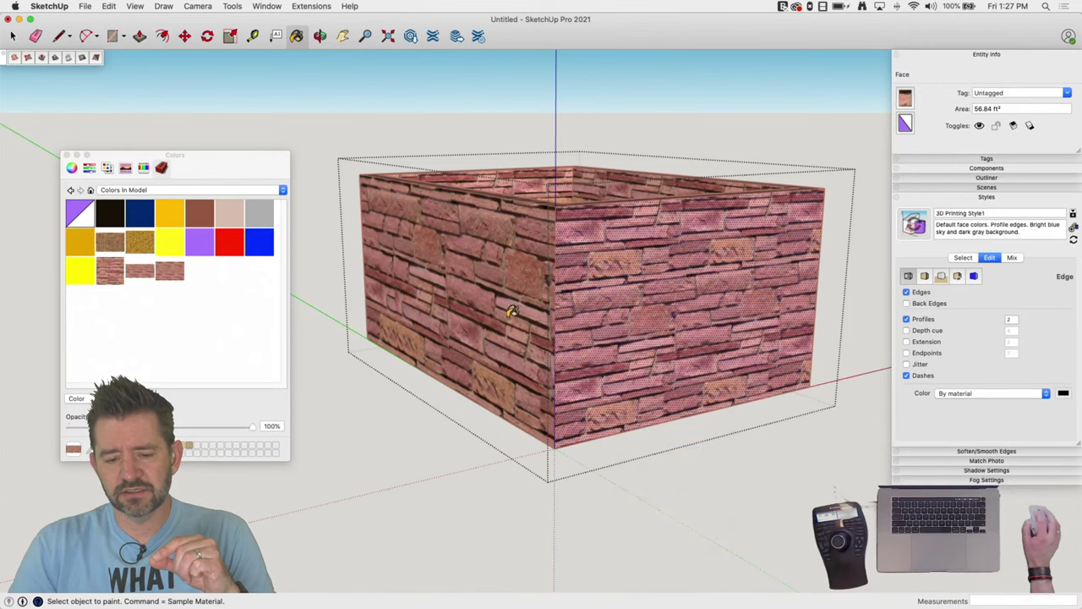
pyautogui.doubleClick(111, 276)
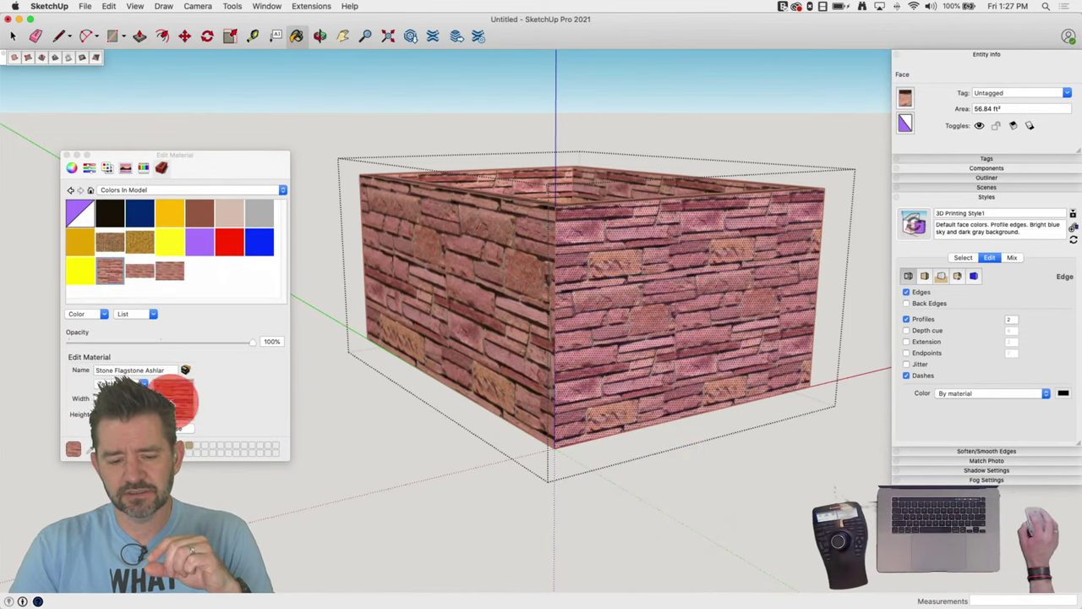
pyautogui.click(72, 168)
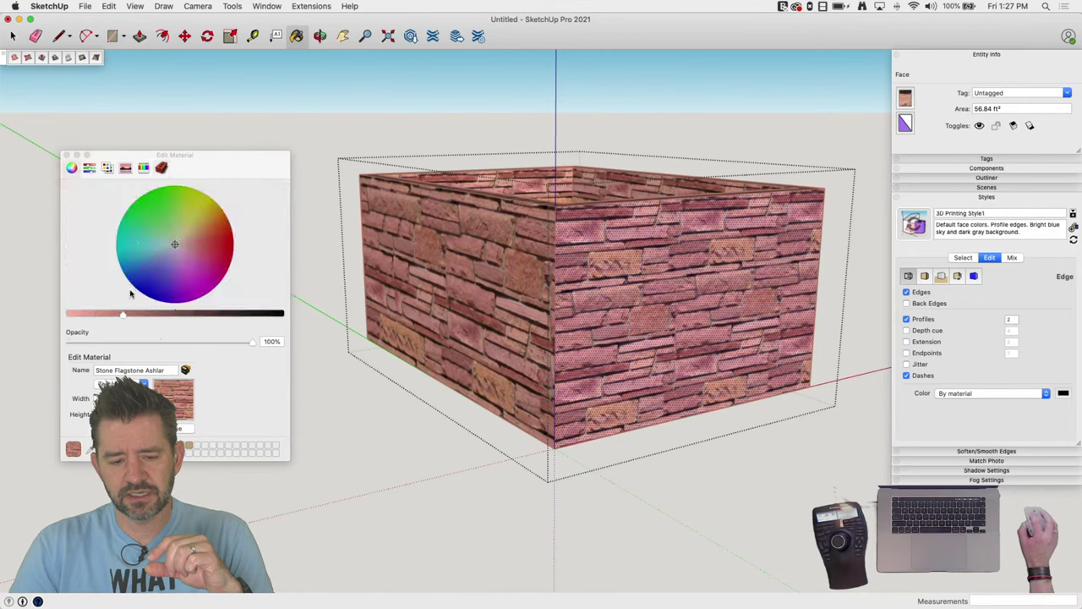
pyautogui.click(152, 215)
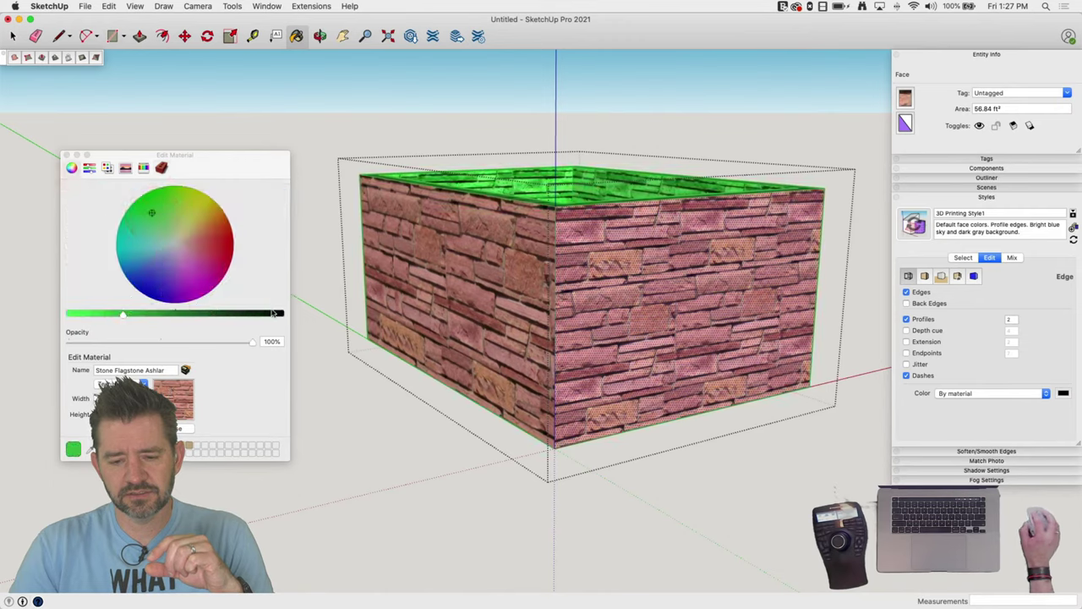
pyautogui.moveTo(222, 409); pyautogui.dragTo(322, 338, button='middle')
pyautogui.moveTo(611, 312); pyautogui.dragTo(606, 276, button='middle')
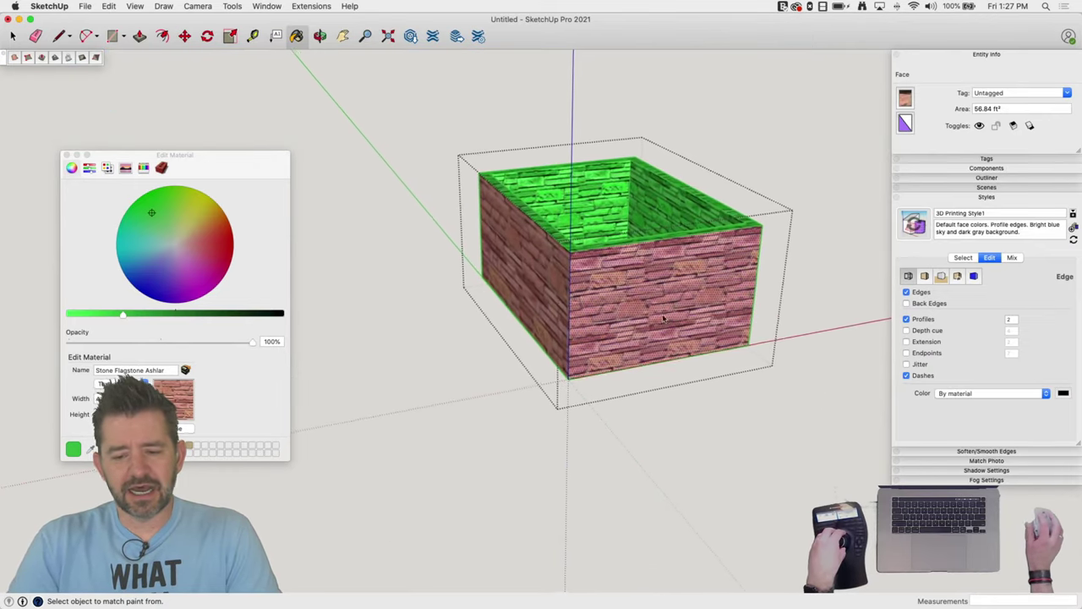
# Switch to the Select tool with Space
pyautogui.press('space')
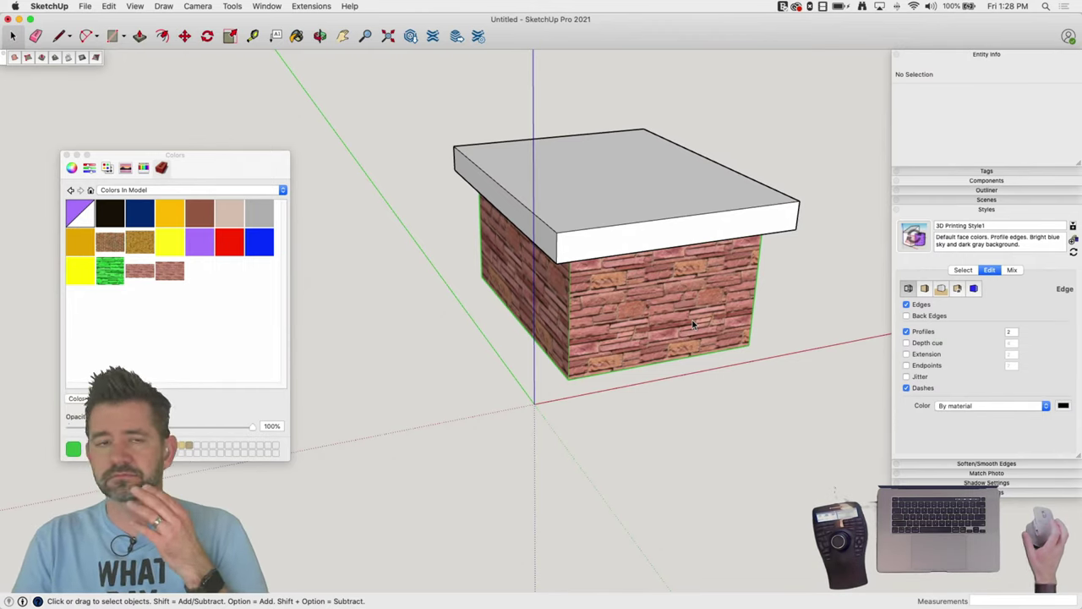
# Close the Colors panel and orbit around the white-lidded stone box
pyautogui.click(67, 157)
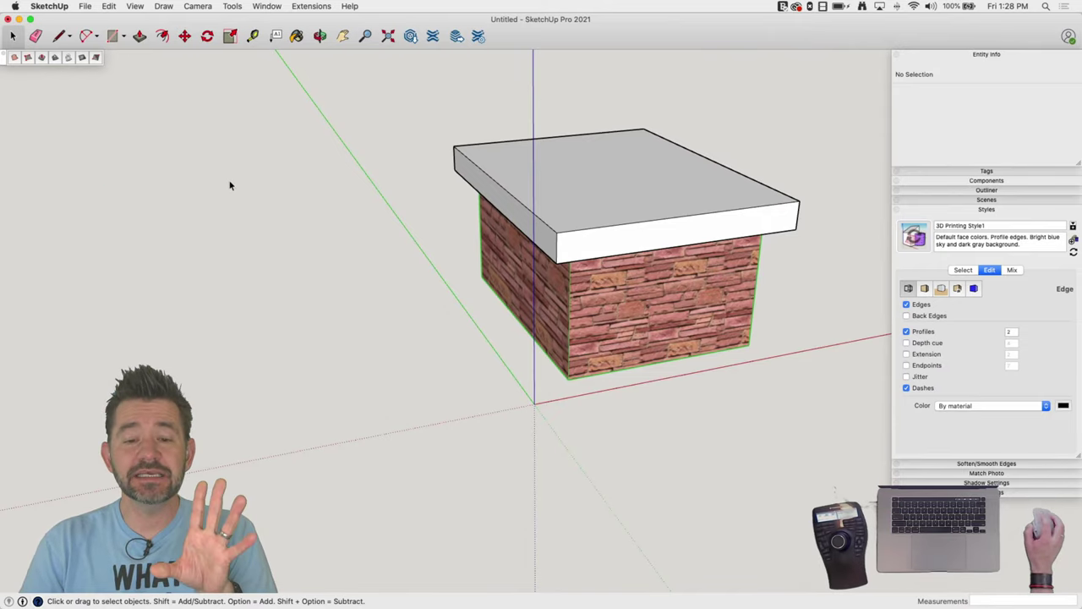
pyautogui.moveTo(345, 229); pyautogui.dragTo(351, 229, button='middle')
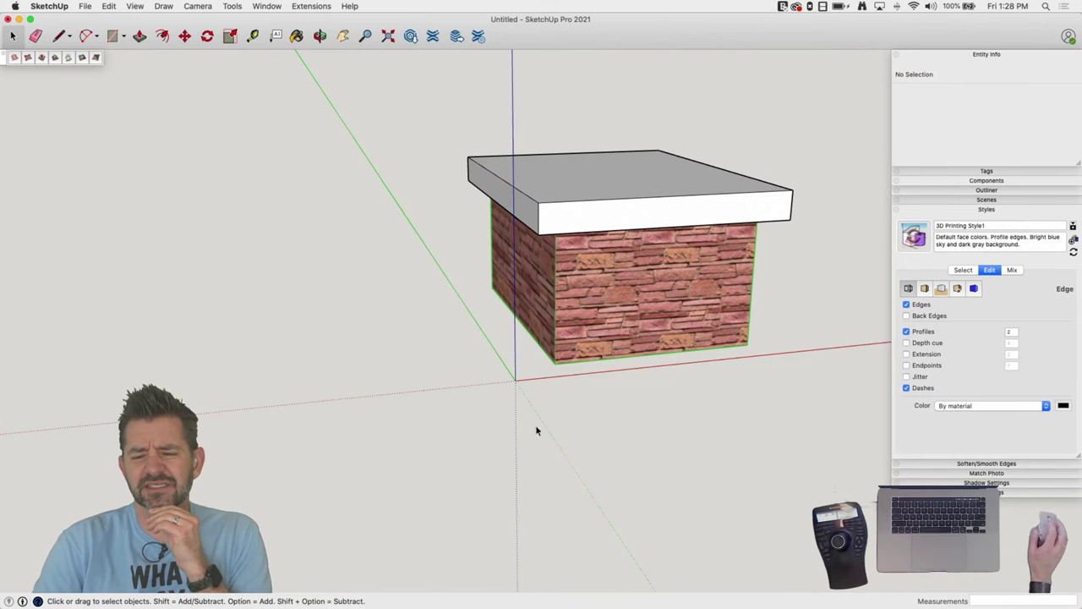
pyautogui.moveTo(516, 381); pyautogui.dragTo(622, 365, button='middle')
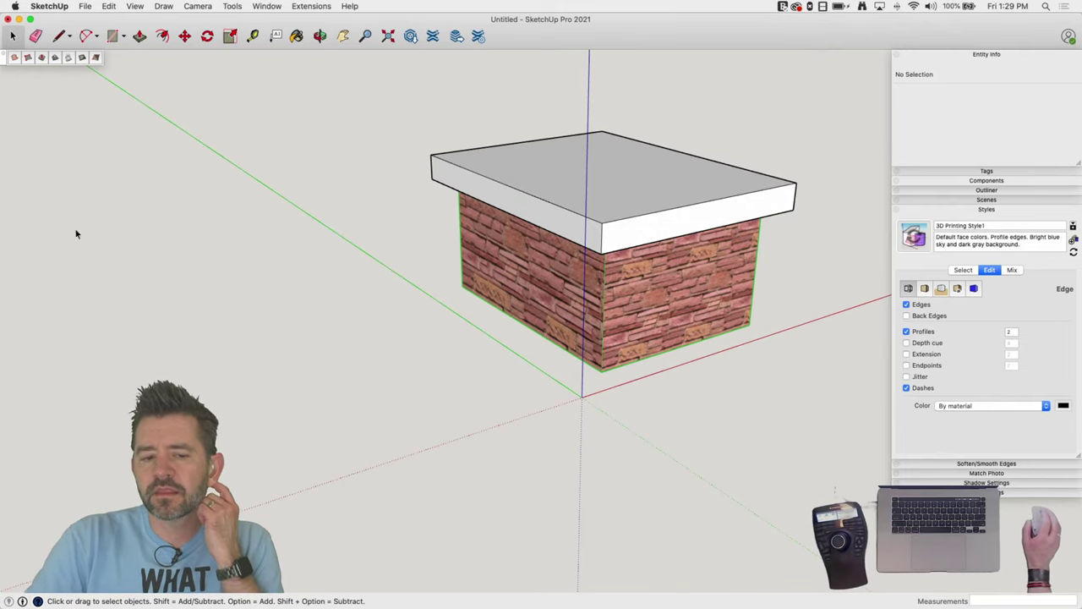
# Nudge the floating toolbar right and collapse the Entity Info and Styles panels
pyautogui.moveTo(3, 61); pyautogui.dragTo(28, 61)
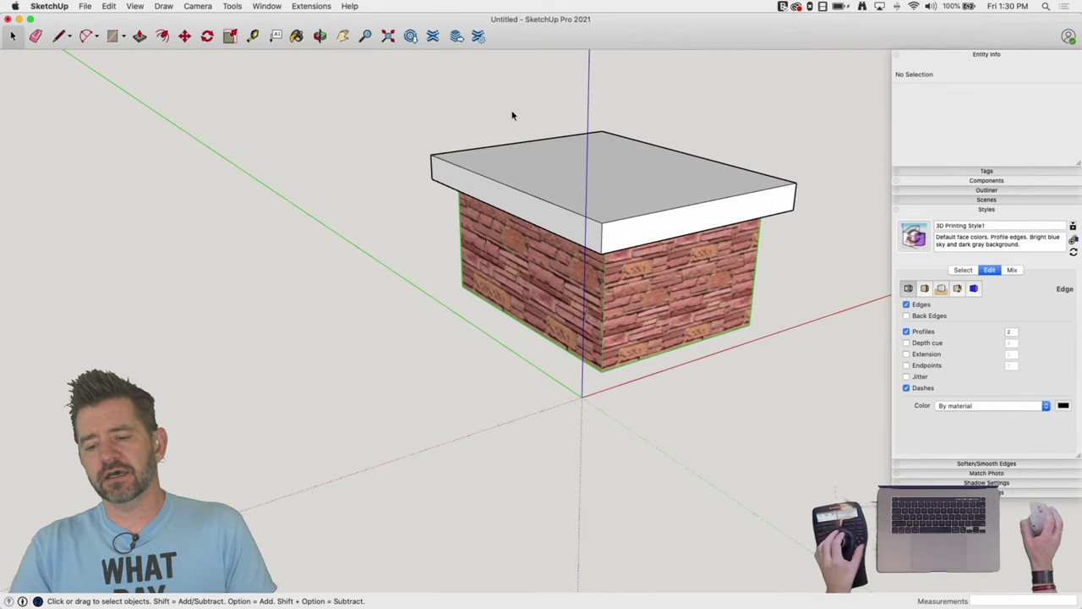
pyautogui.moveTo(510, 111); pyautogui.dragTo(512, 116, button='middle')
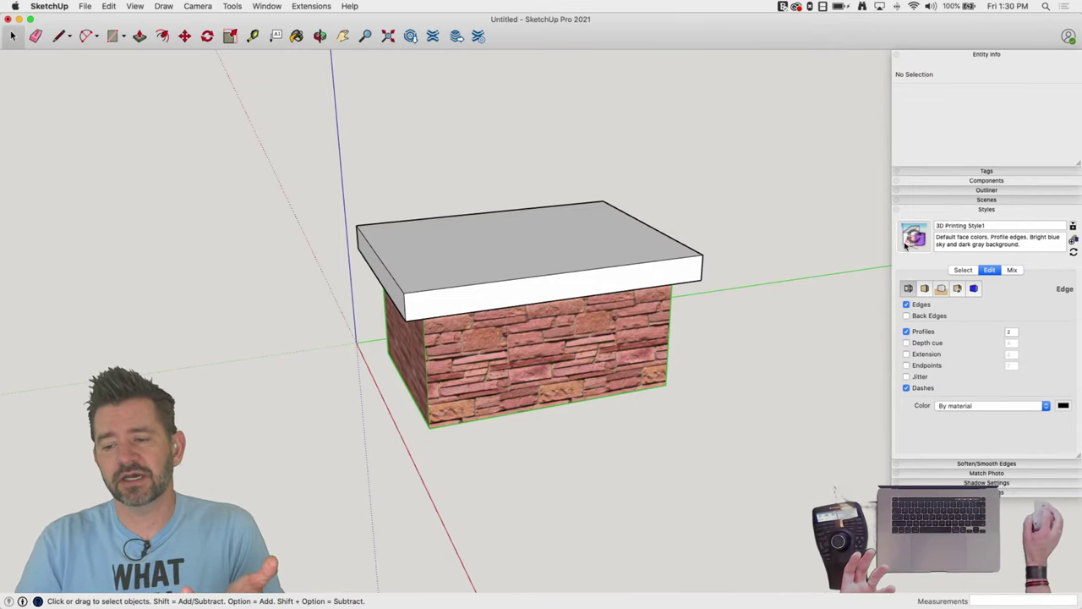
pyautogui.click(939, 55)
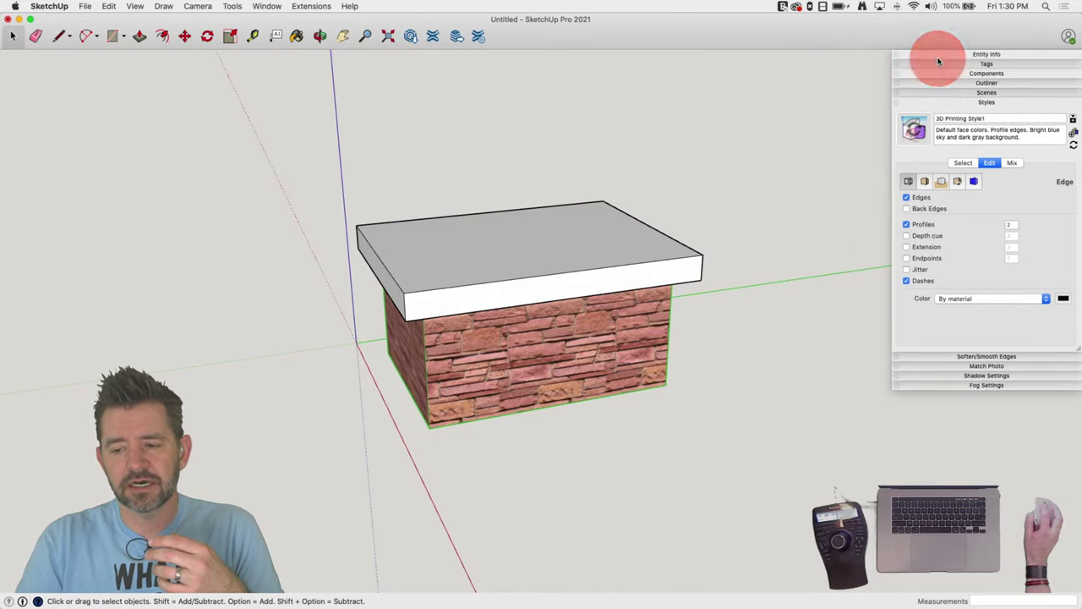
pyautogui.click(976, 102)
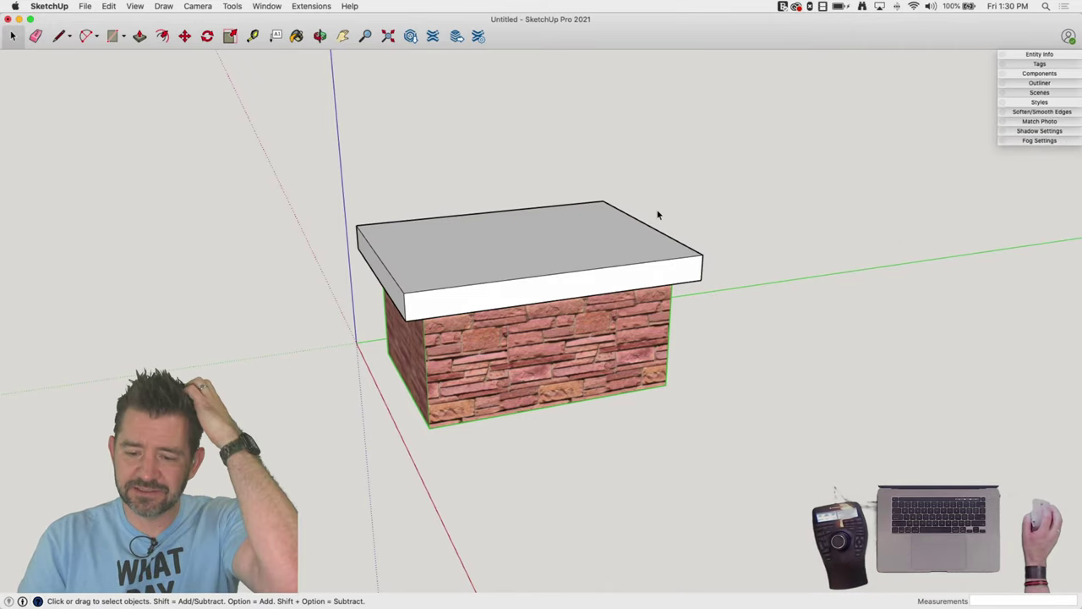
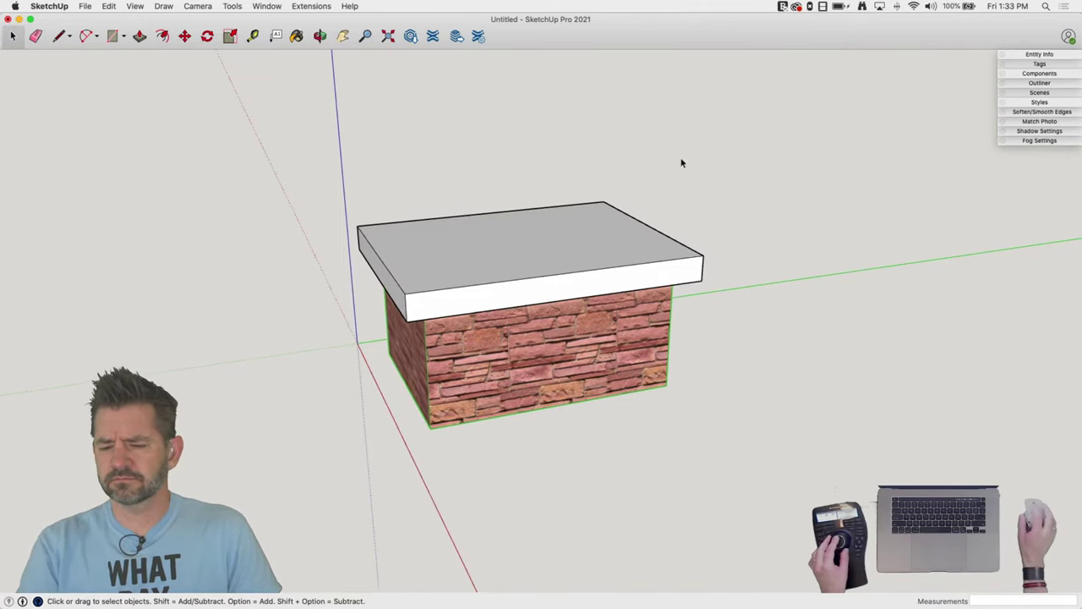
# Inside the cap group, draw a triangular chamfer profile on the slab's top edge
pyautogui.doubleClick(537, 256)
pyautogui.press('l')
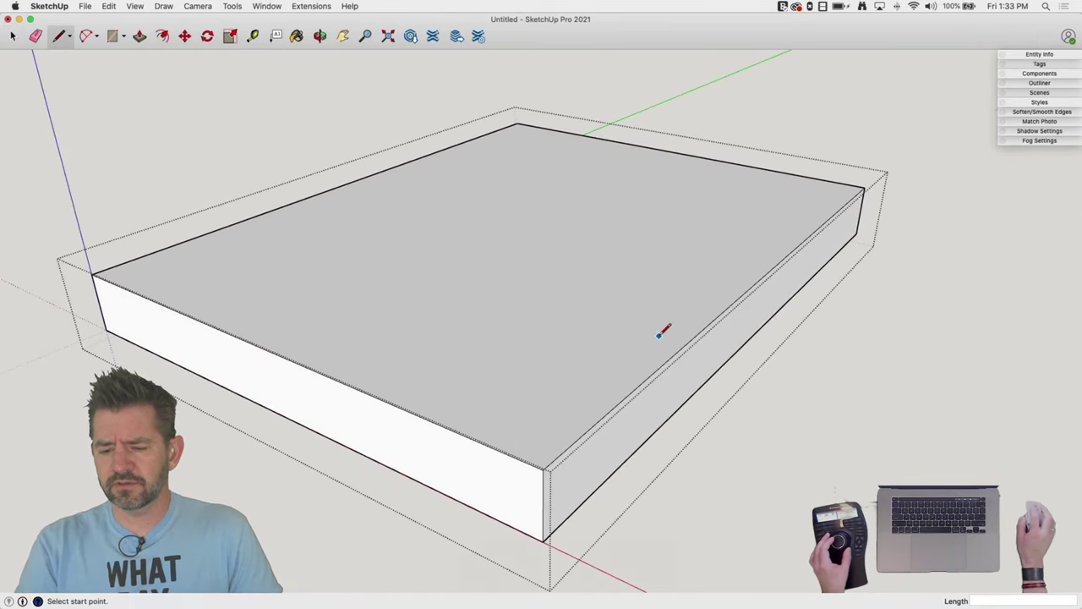
pyautogui.click(677, 352)
pyautogui.click(616, 336)
pyautogui.click(620, 262)
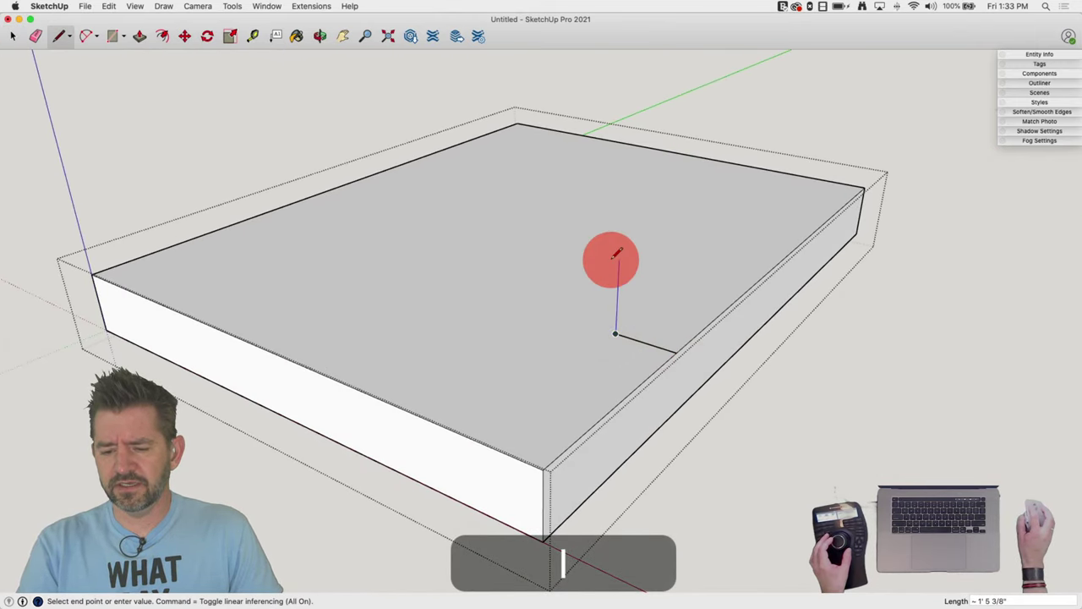
pyautogui.click(676, 352)
pyautogui.press('space')
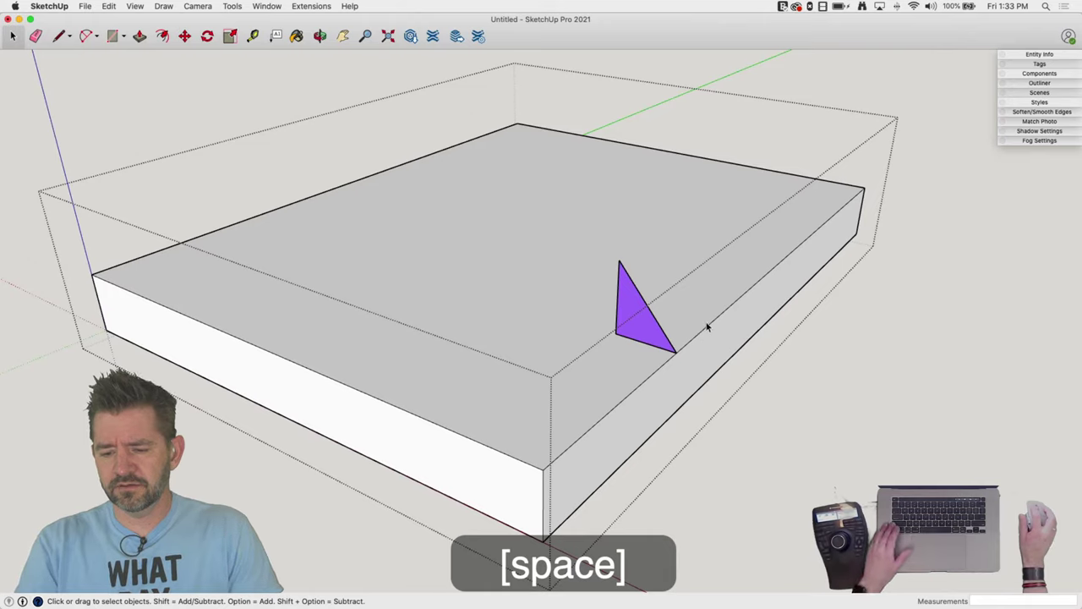
# Select all of the cap's top edges and sweep the triangle around them with Follow Me
pyautogui.click(709, 325)
pyautogui.keyDown('shift'); pyautogui.click(657, 153); pyautogui.keyUp('shift')
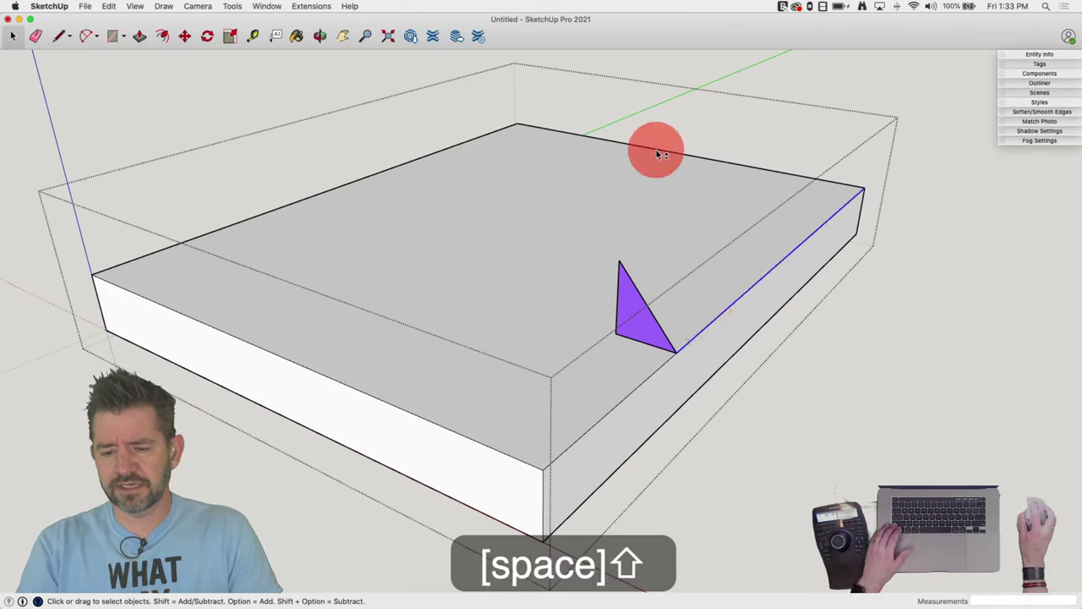
pyautogui.keyDown('shift'); pyautogui.click(322, 195); pyautogui.keyUp('shift')
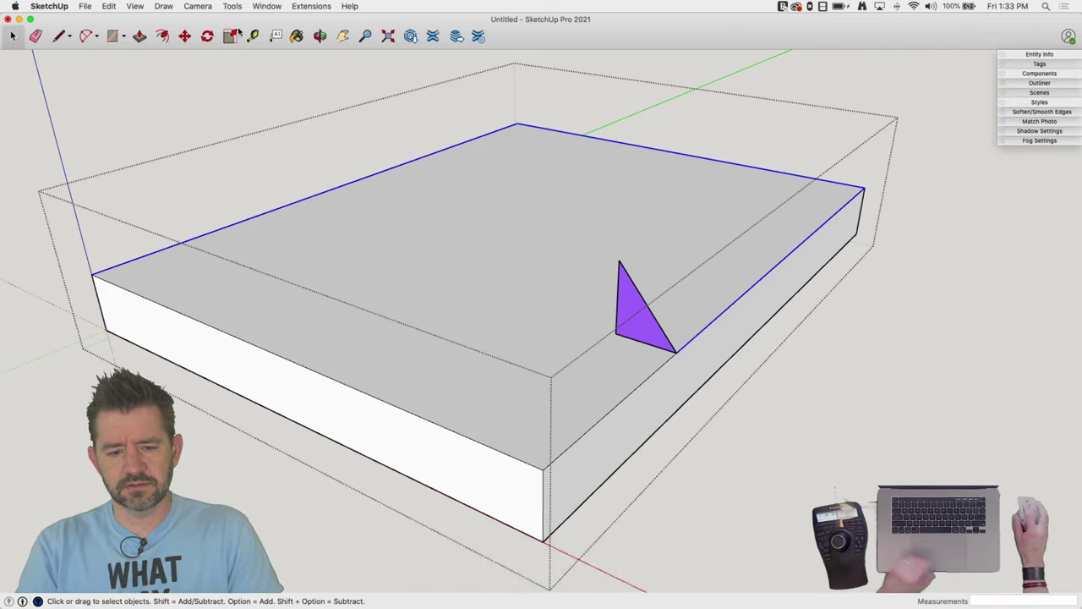
pyautogui.click(267, 6)
pyautogui.click(478, 329)
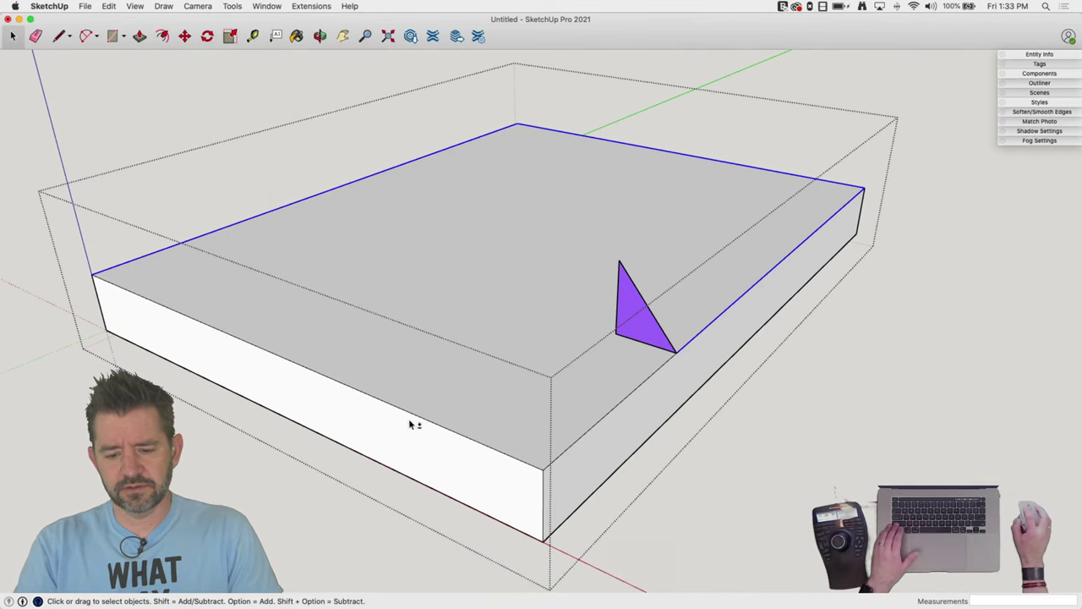
pyautogui.keyDown('shift'); pyautogui.click(415, 413); pyautogui.keyUp('shift')
pyautogui.keyDown('shift'); pyautogui.click(582, 439); pyautogui.keyUp('shift')
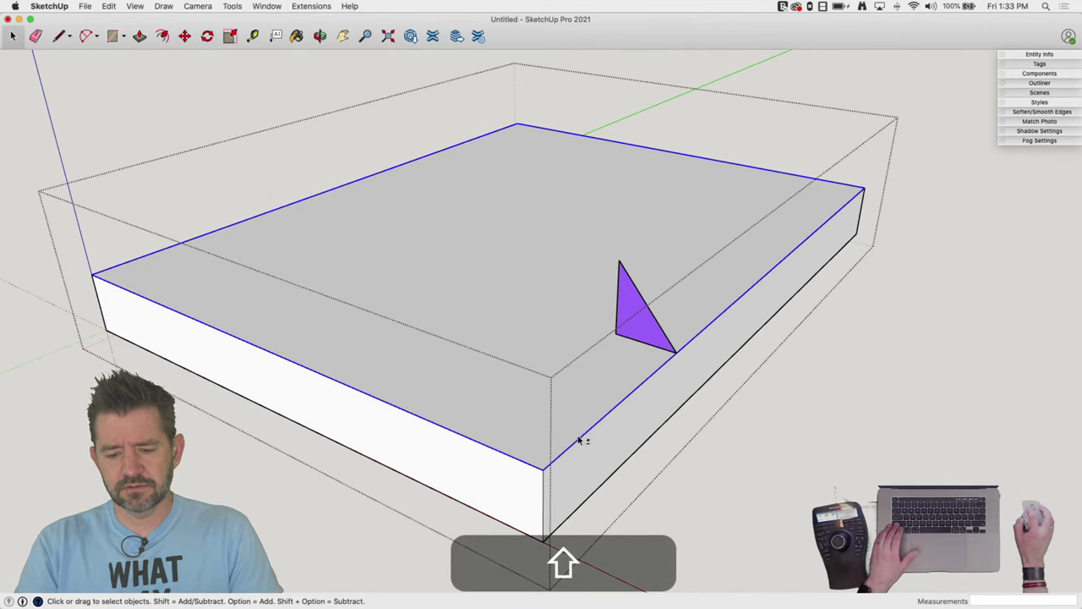
pyautogui.click(264, 6)
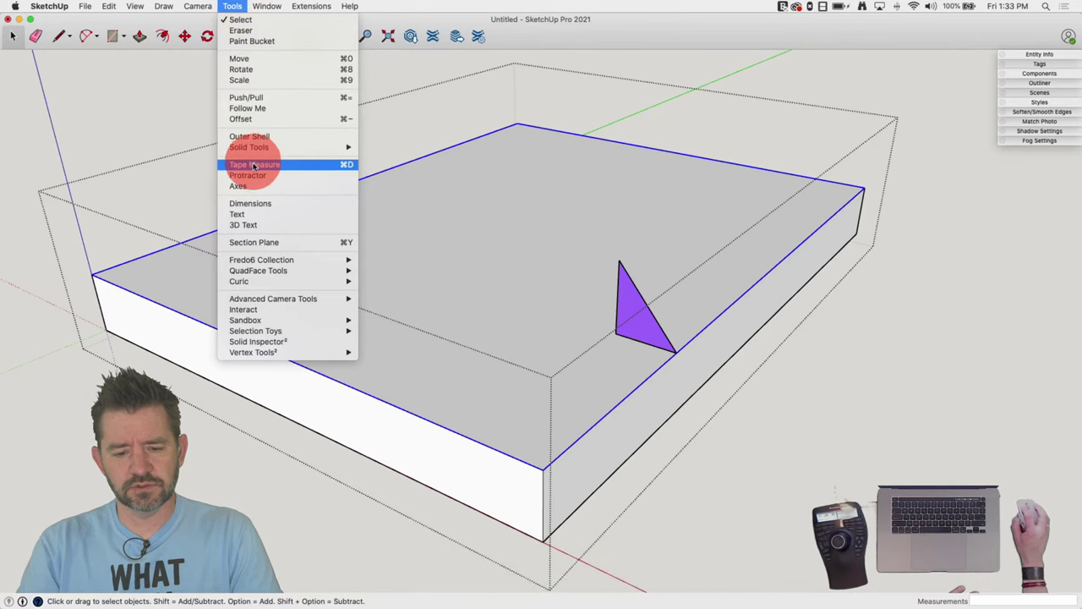
pyautogui.click(258, 111)
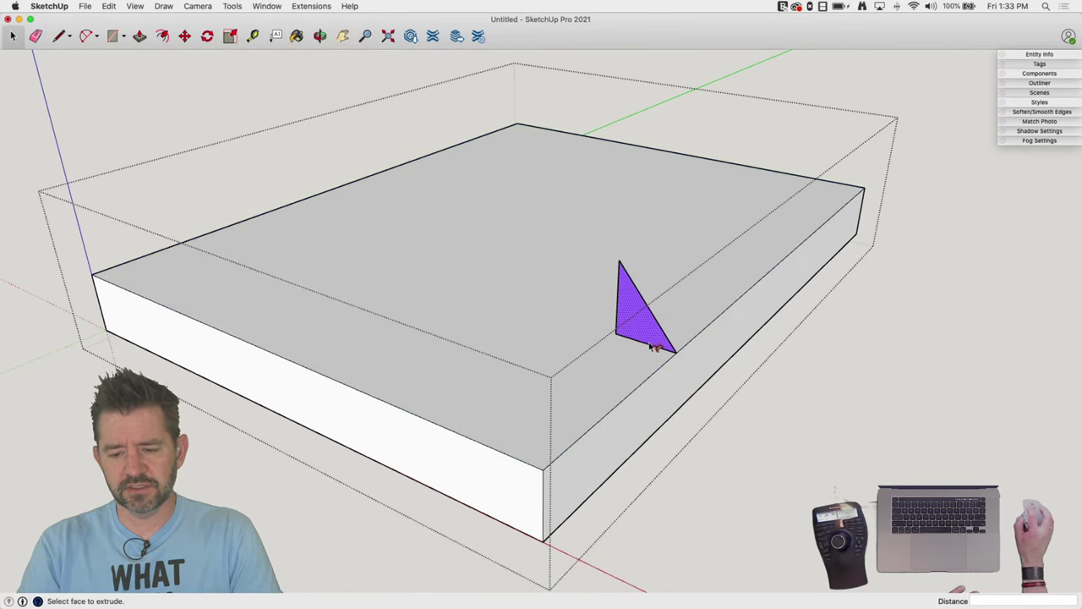
pyautogui.click(641, 302)
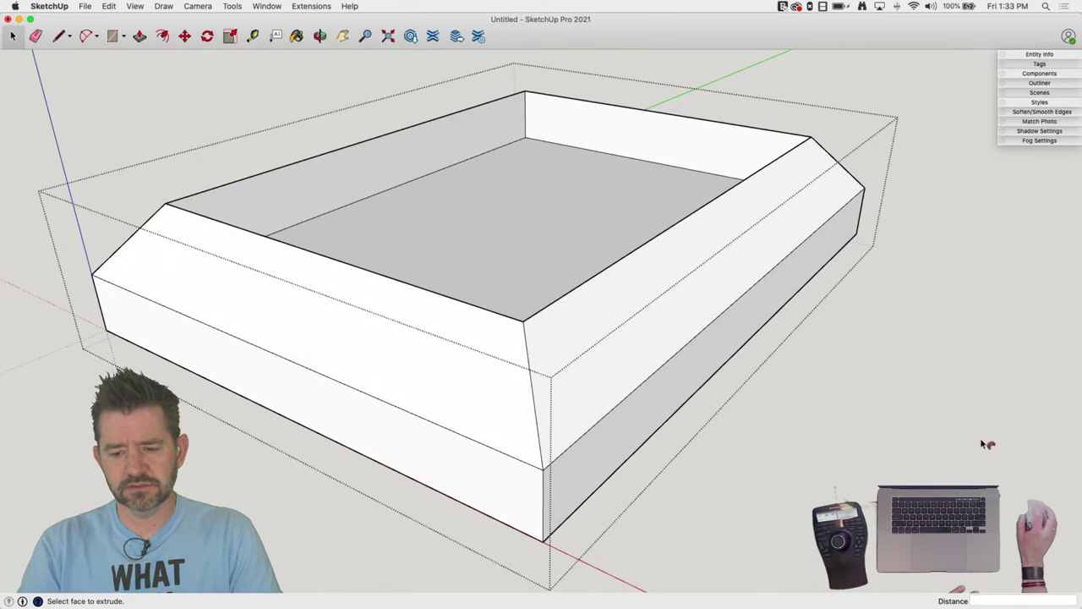
pyautogui.moveTo(966, 370); pyautogui.dragTo(877, 262, button='middle')
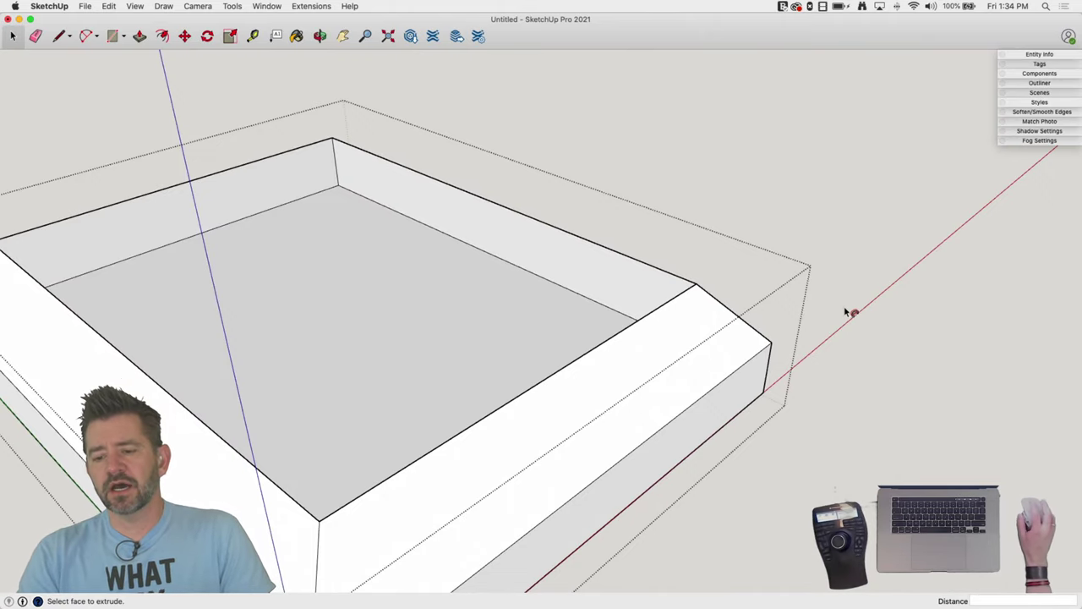
# Close the cap group and zoom out to see the whole stone planter with its chamfered cap
pyautogui.moveTo(845, 312); pyautogui.dragTo(669, 188, button='middle')
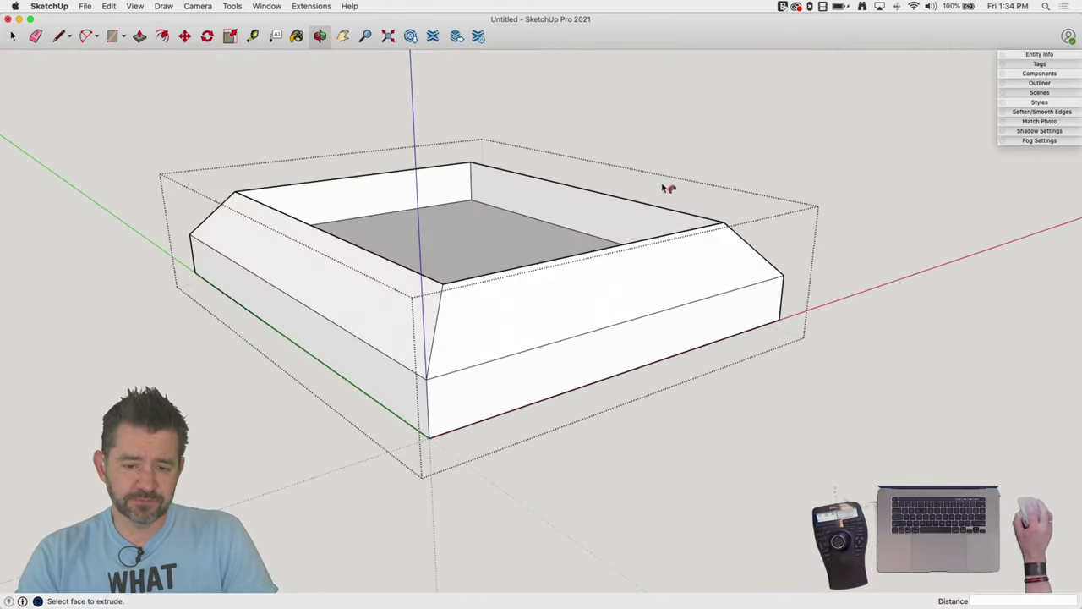
pyautogui.press('space')
pyautogui.click(826, 181)
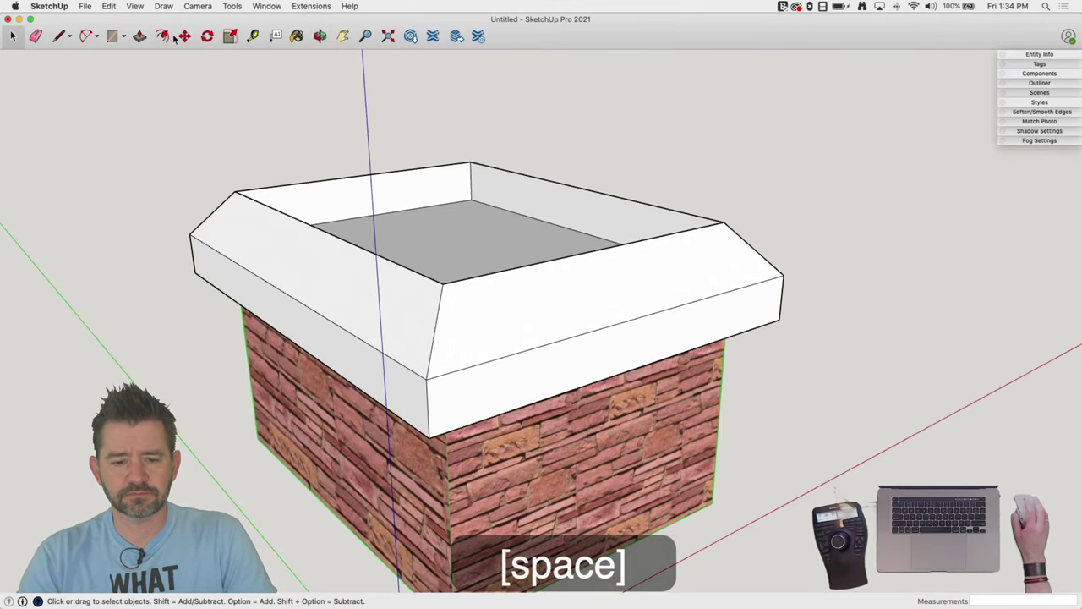
pyautogui.scroll(-3, 288, 169)
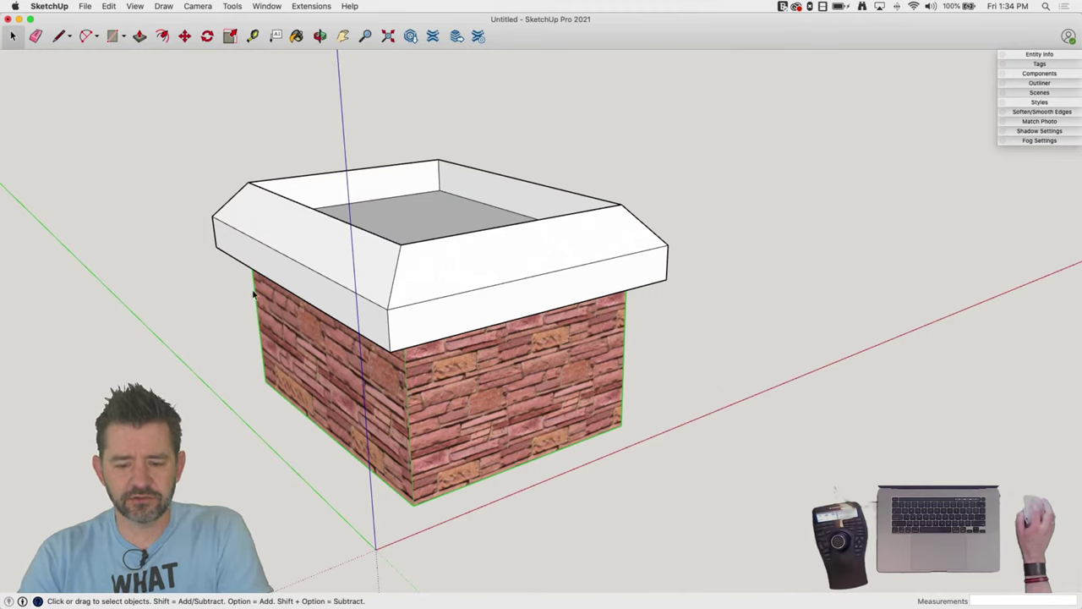
# Add a section plane on the planter's front face and move it deeper into the planter
pyautogui.click(165, 7)
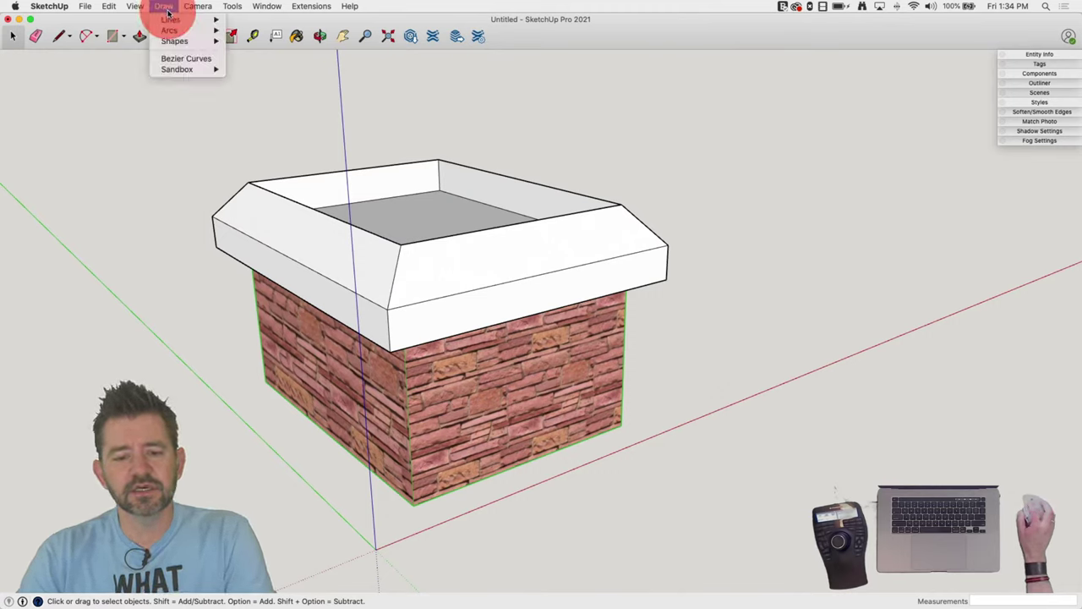
pyautogui.moveTo(243, 8)
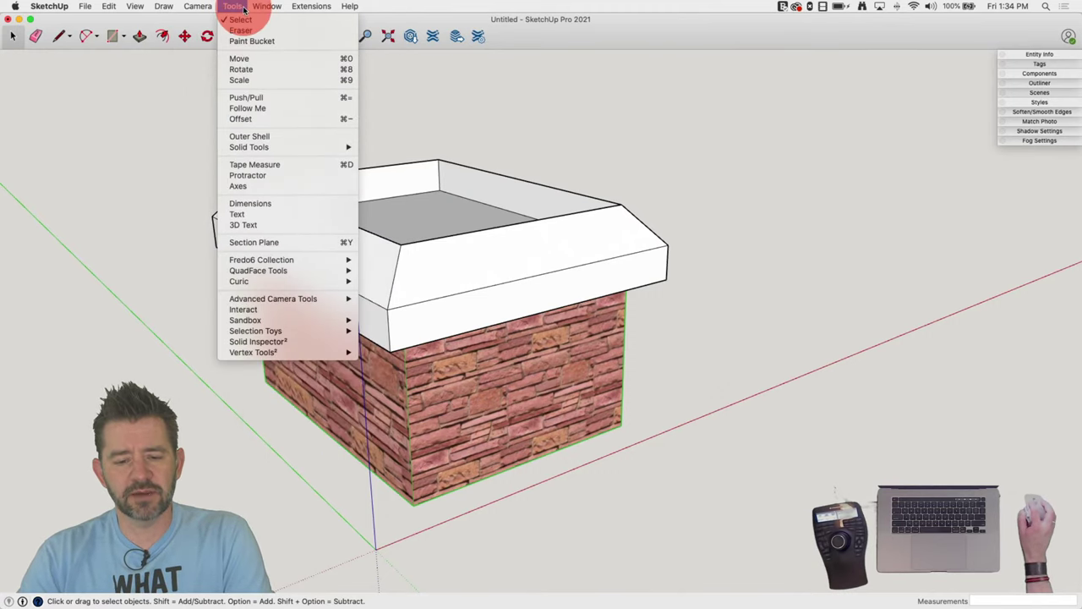
pyautogui.click(299, 240)
pyautogui.click(507, 309)
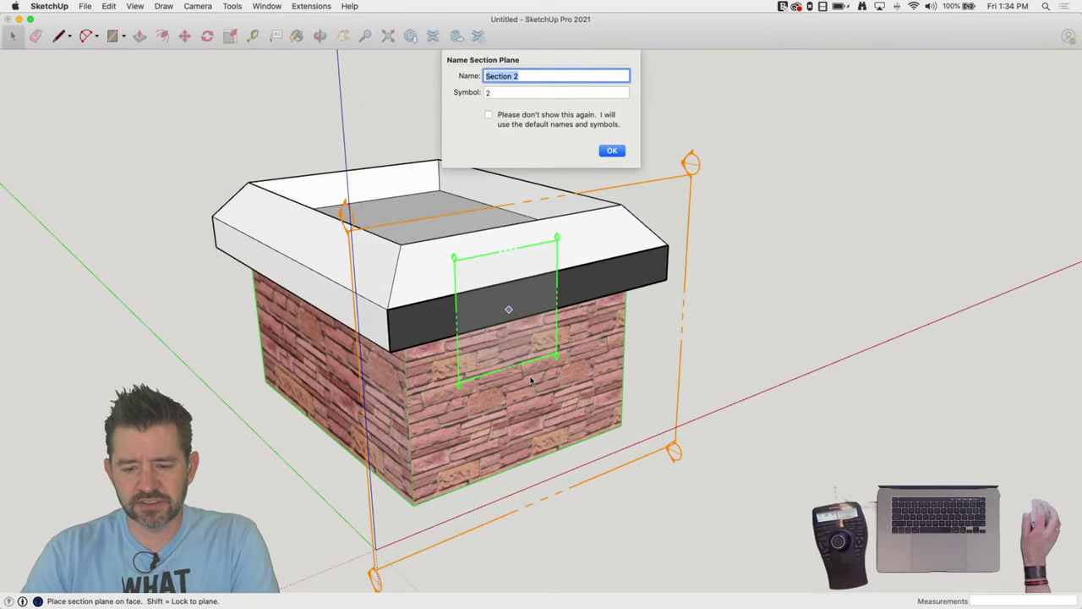
pyautogui.click(613, 151)
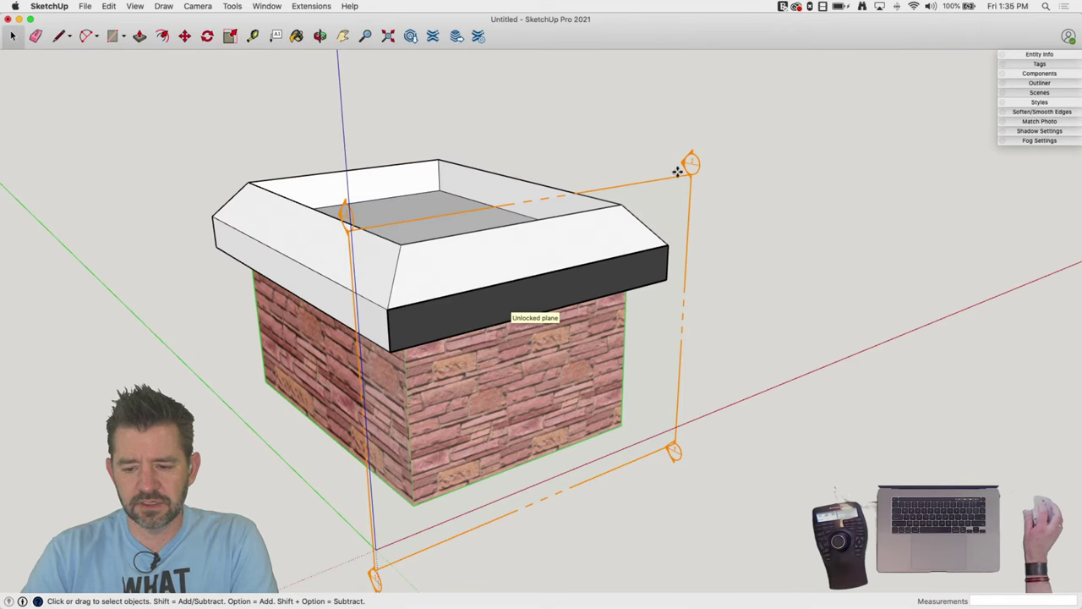
pyautogui.press('m')
pyautogui.moveTo(691, 163); pyautogui.dragTo(597, 142)
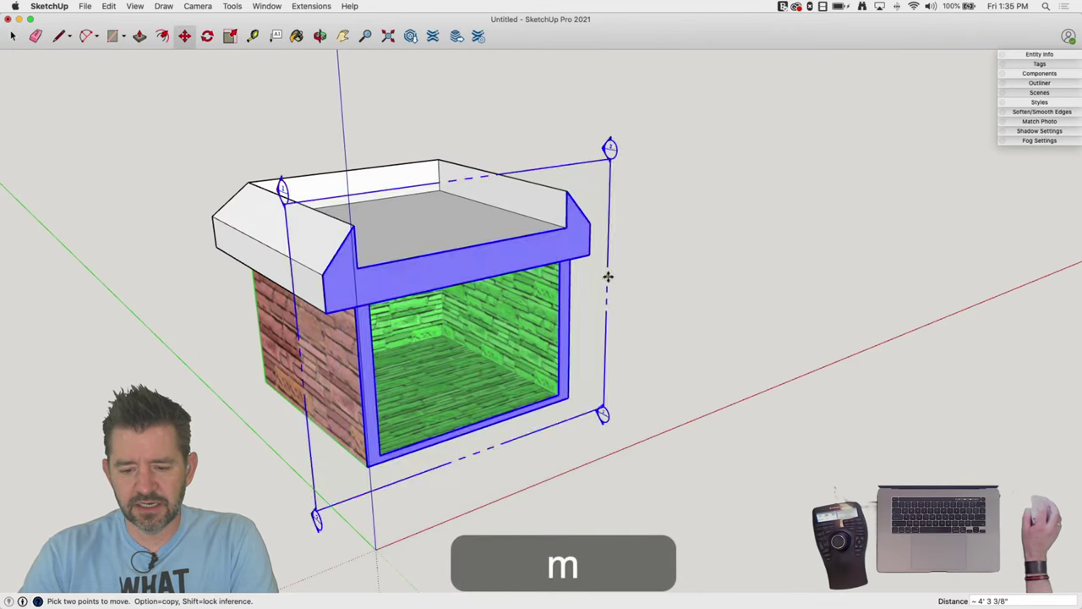
pyautogui.press('space')
# Hide the section plane, then reselect it
pyautogui.rightClick(604, 270)
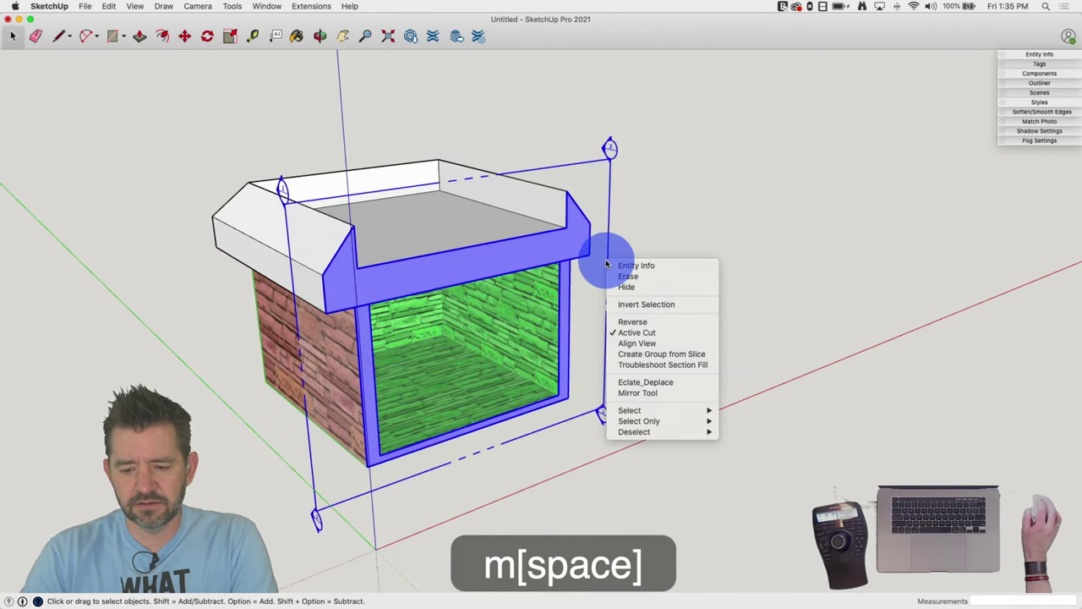
pyautogui.click(649, 287)
pyautogui.click(743, 336)
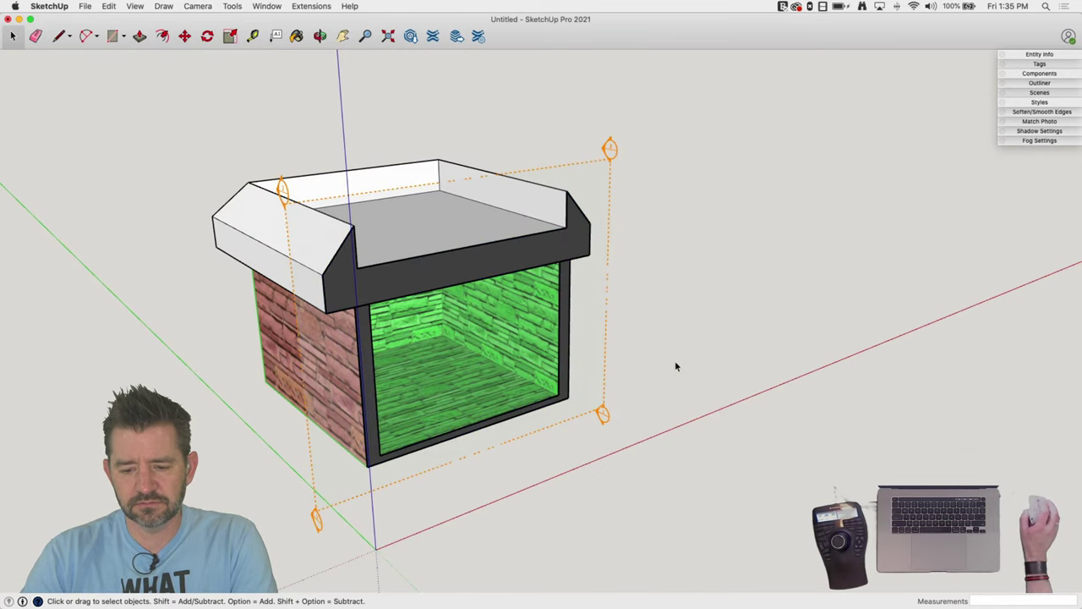
pyautogui.click(610, 168)
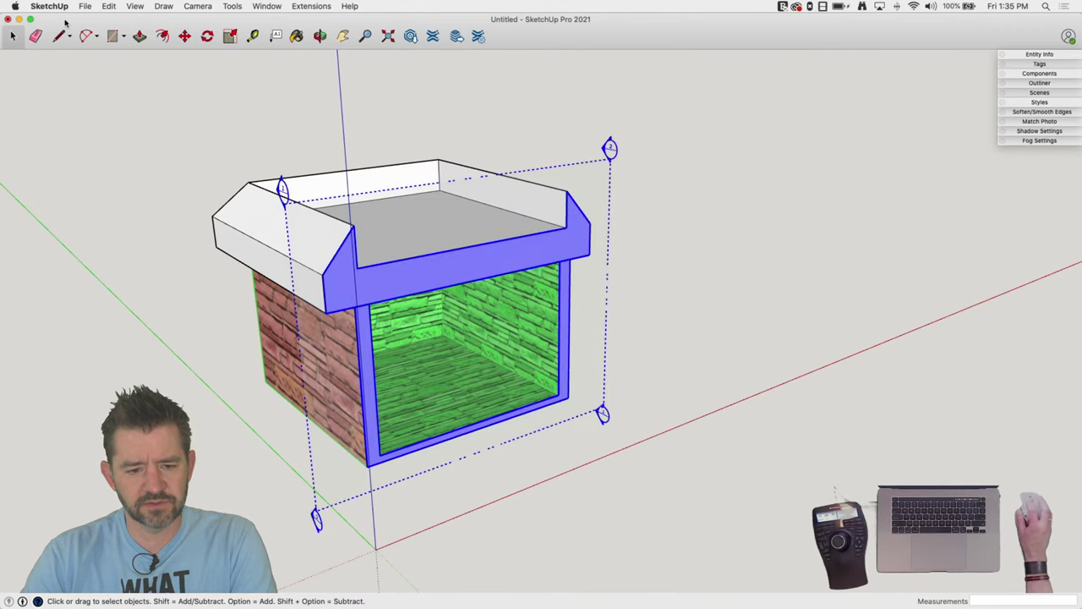
pyautogui.click(134, 6)
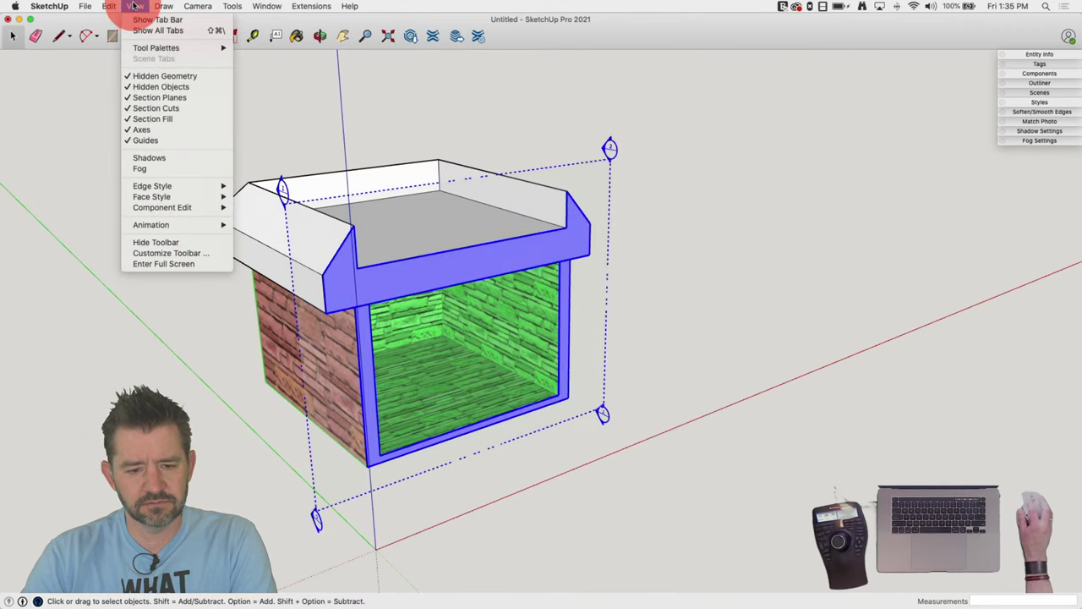
# Turn off Hidden Geometry display so the section plane disappears, and view the section cut
pyautogui.click(145, 75)
pyautogui.click(135, 6)
pyautogui.click(145, 87)
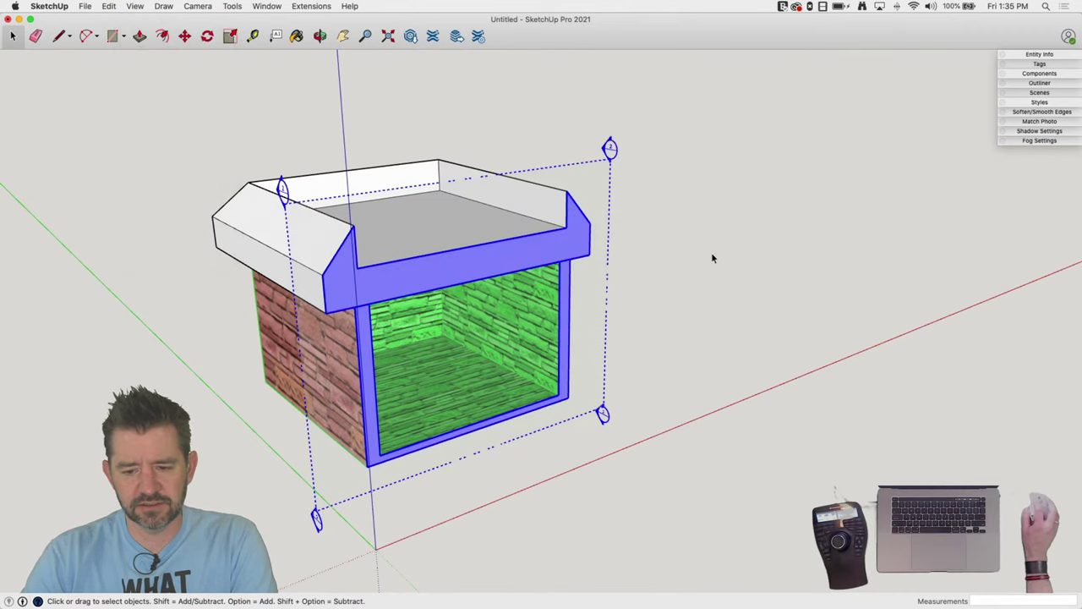
pyautogui.scroll(5, 441, 393)
pyautogui.moveTo(440, 393); pyautogui.dragTo(342, 213, button='middle')
pyautogui.scroll(3, 253, 279)
pyautogui.scroll(-10, 342, 213)
pyautogui.press('space')
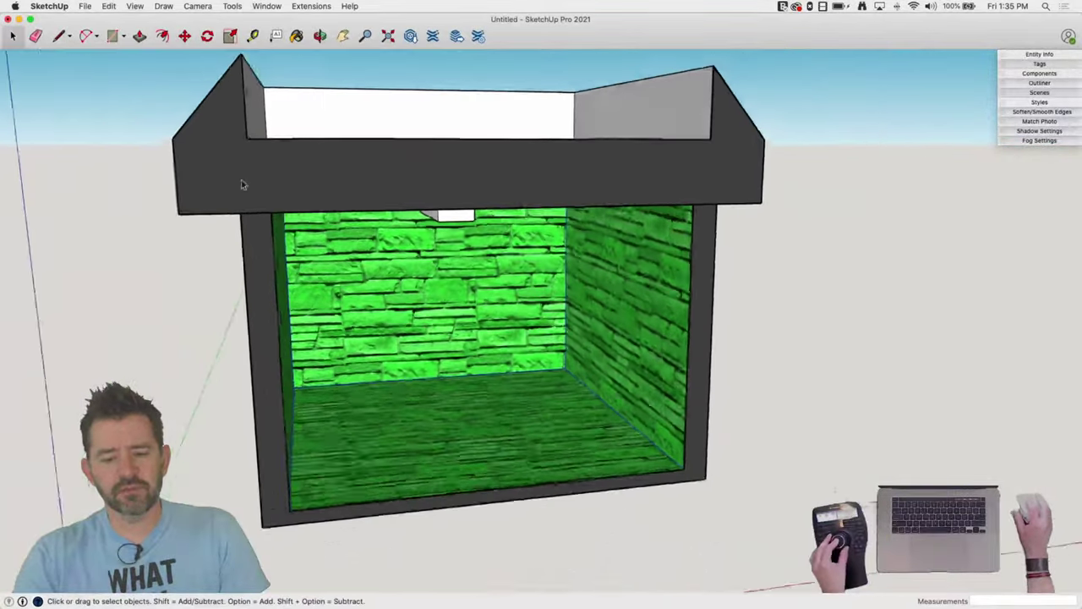
# Inside the base group, hide the pink brick face, then unhide all hidden geometry
pyautogui.moveTo(236, 188); pyautogui.dragTo(626, 279, button='middle')
pyautogui.scroll(2, 592, 299)
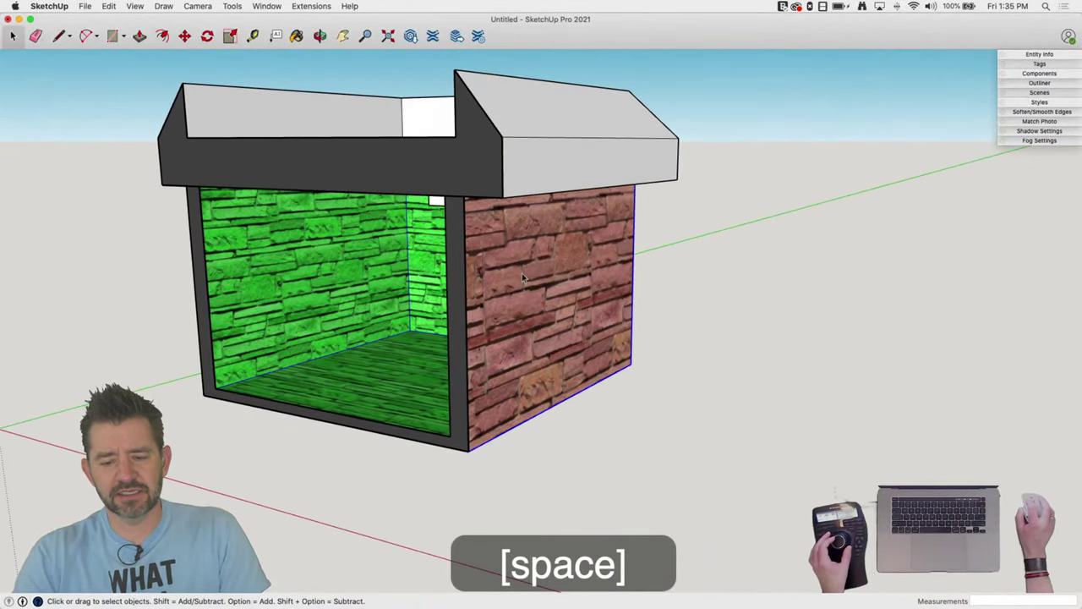
pyautogui.doubleClick(557, 280)
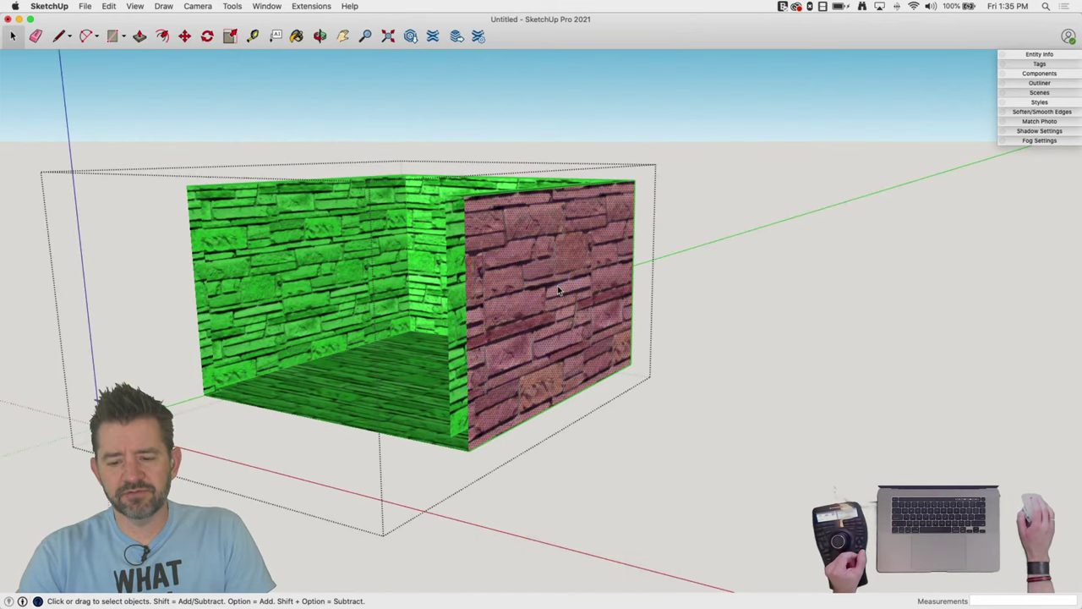
pyautogui.rightClick(557, 285)
pyautogui.click(589, 313)
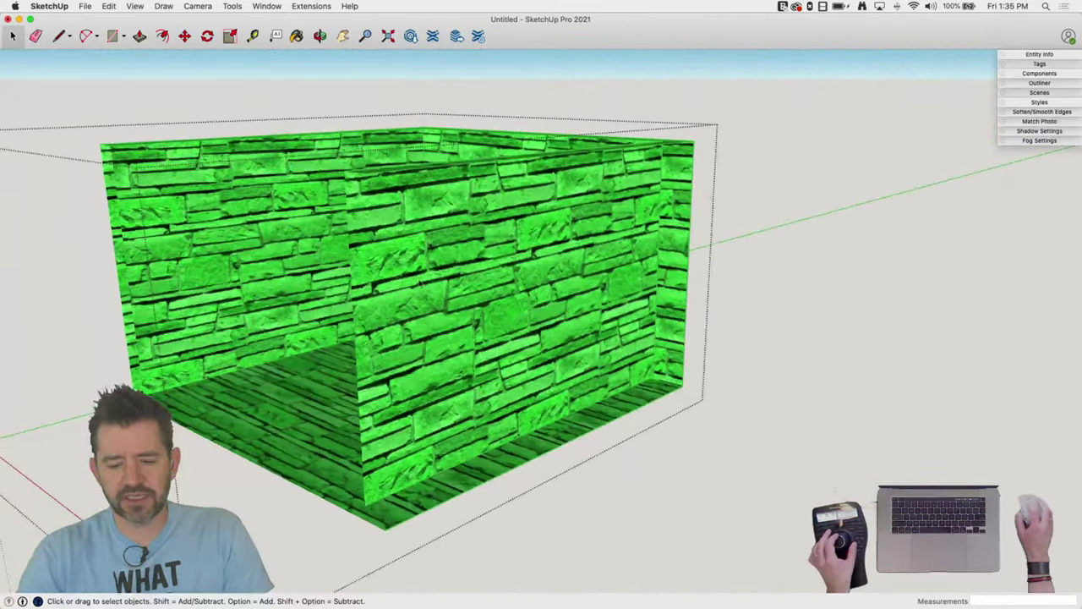
pyautogui.click(109, 6)
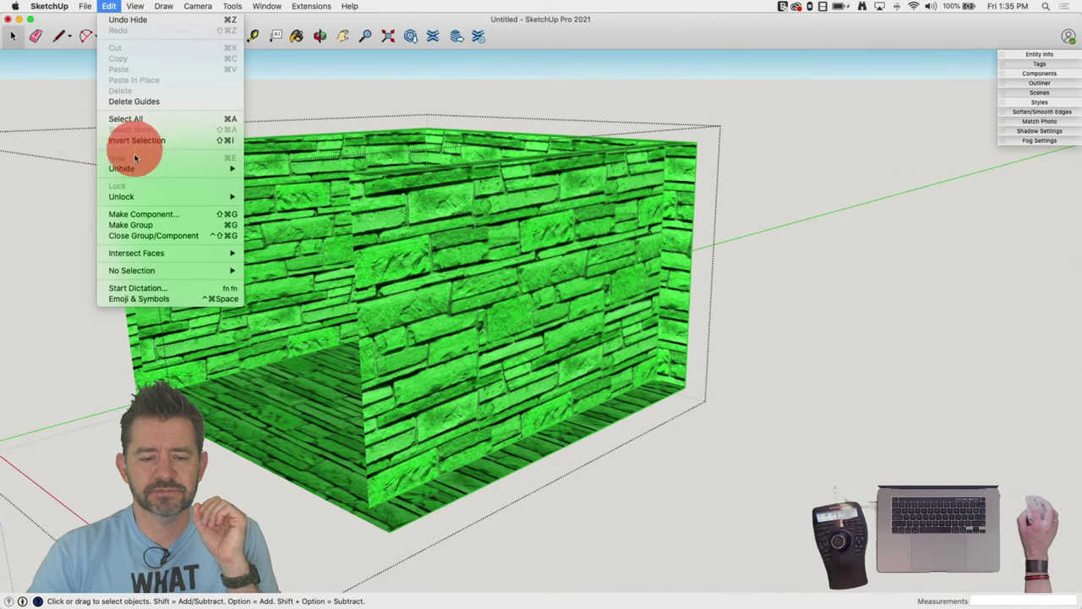
pyautogui.moveTo(126, 169)
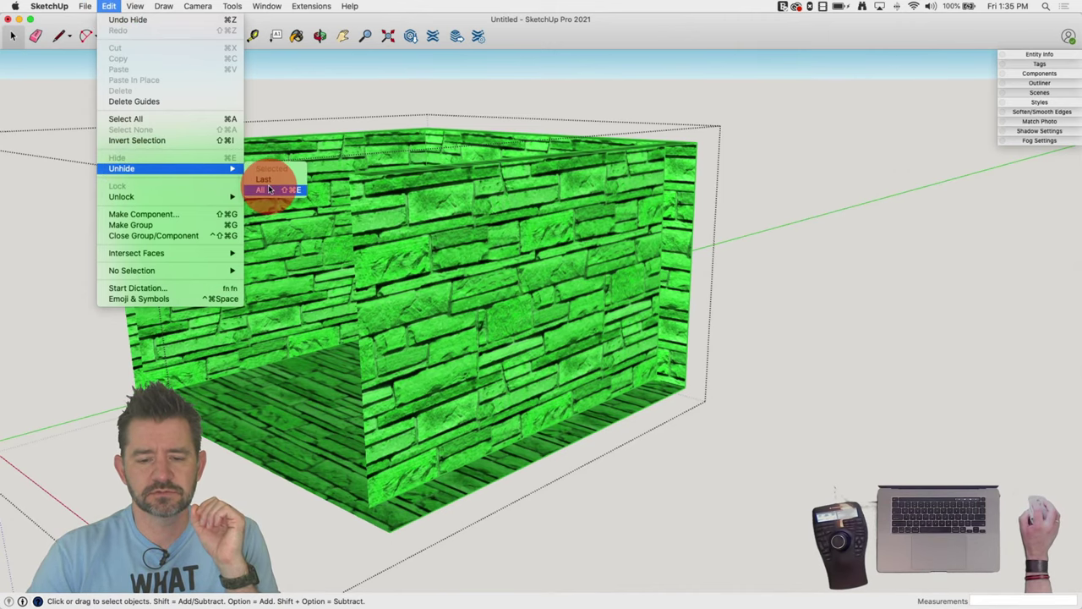
pyautogui.click(269, 189)
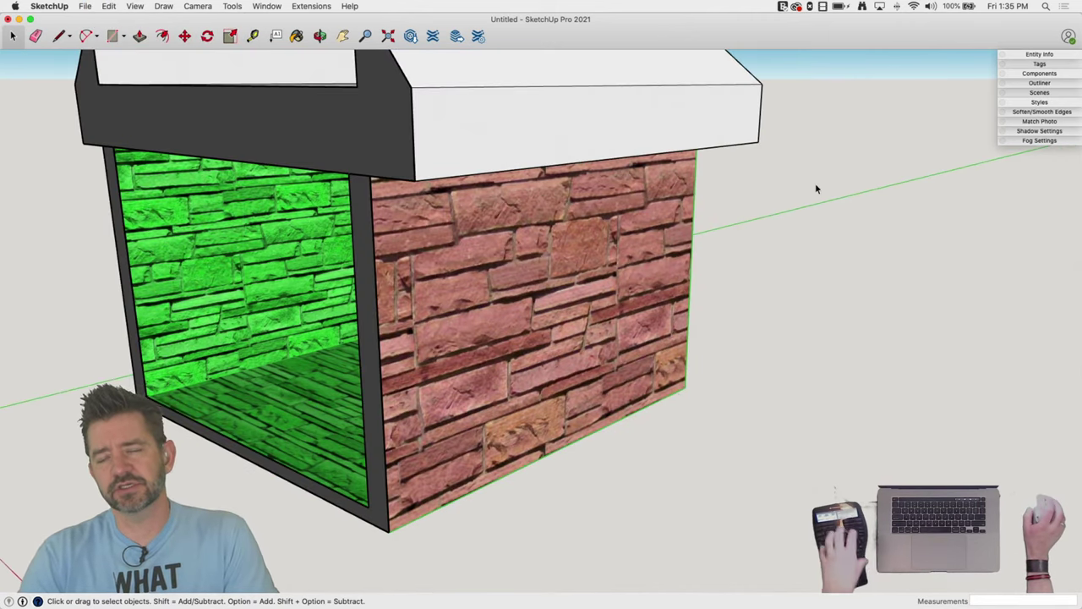
# Orbit around the planter, selecting and then clearing its stone wall face
pyautogui.moveTo(816, 183); pyautogui.dragTo(642, 268, button='middle')
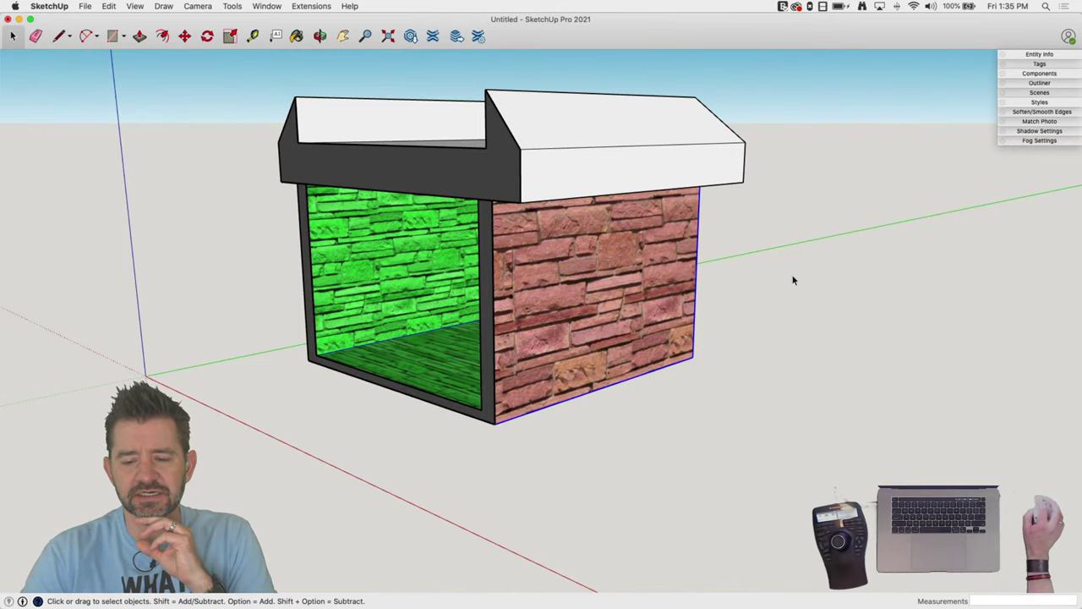
pyautogui.moveTo(794, 279); pyautogui.dragTo(675, 286, button='middle')
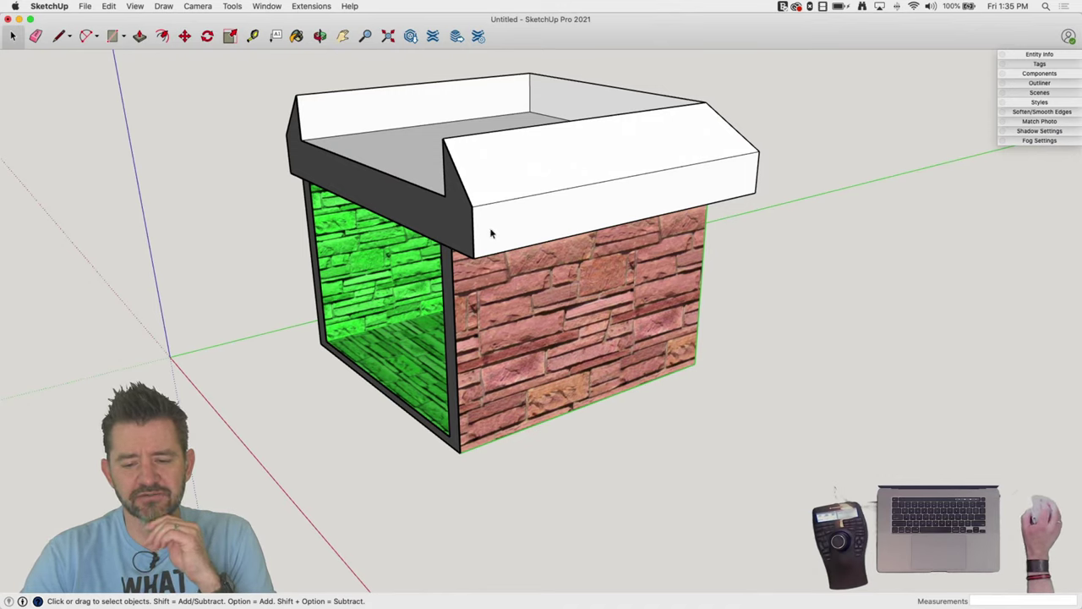
pyautogui.click(541, 281)
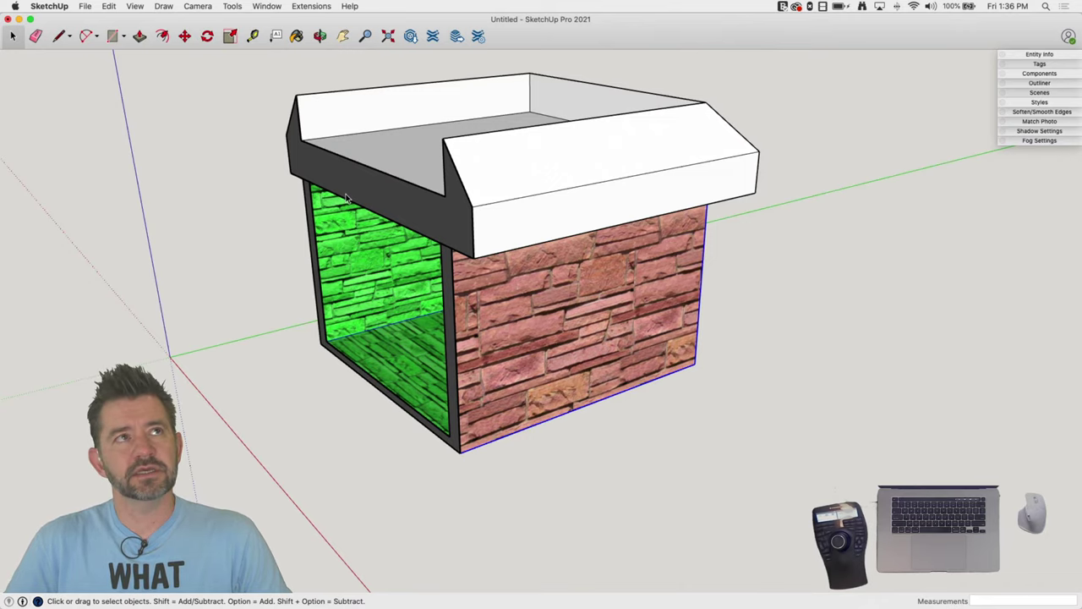
pyautogui.click(534, 387)
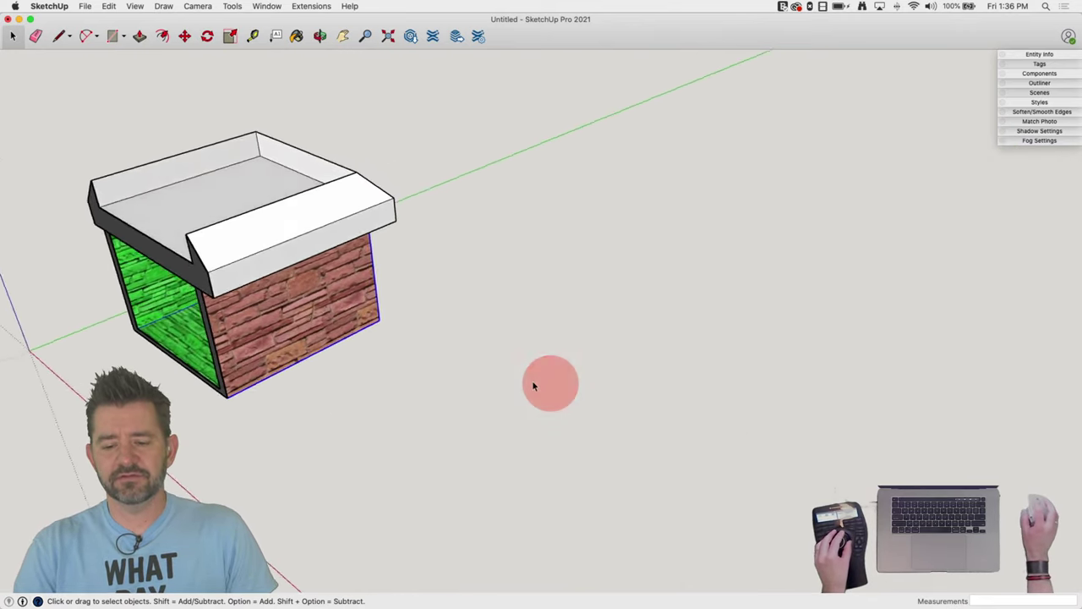
# Draw a rectangle on the ground beside the planter and reverse its face
pyautogui.press('r')
pyautogui.click(412, 313)
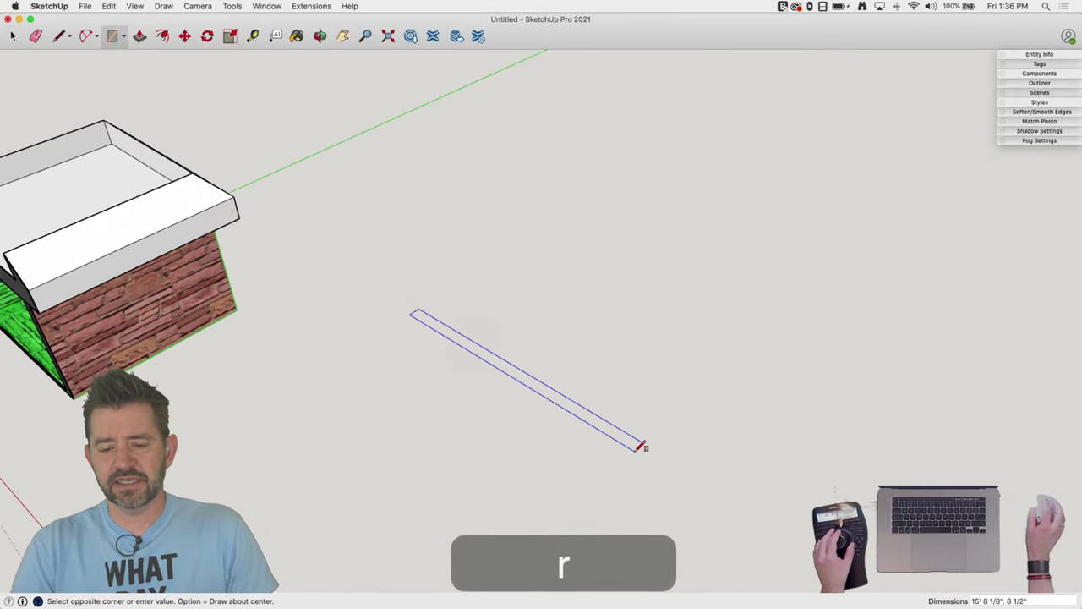
pyautogui.click(735, 336)
pyautogui.press('space')
pyautogui.rightClick(565, 349)
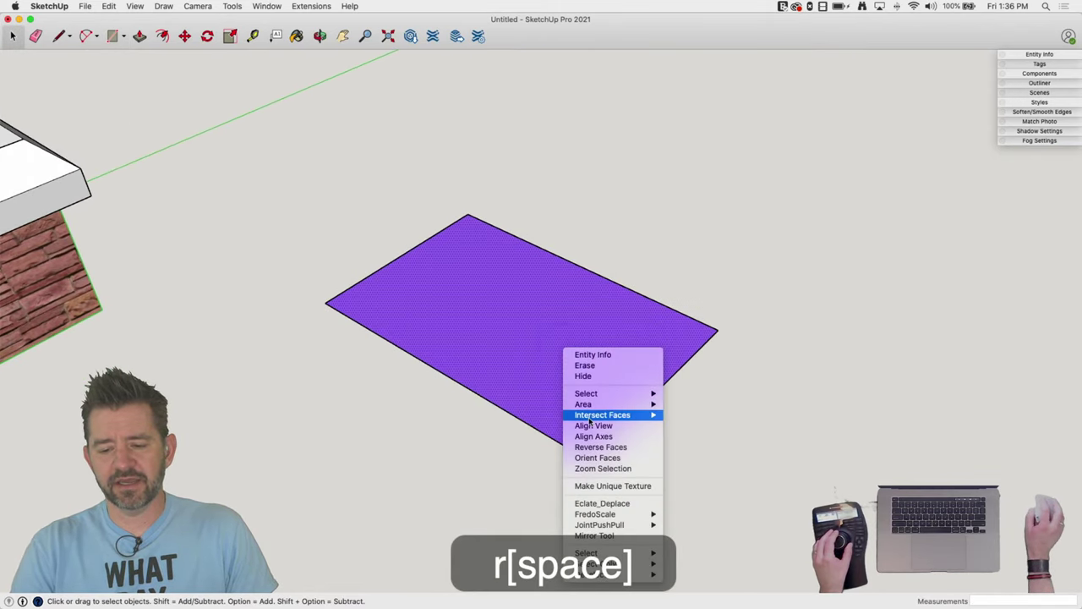
pyautogui.click(592, 446)
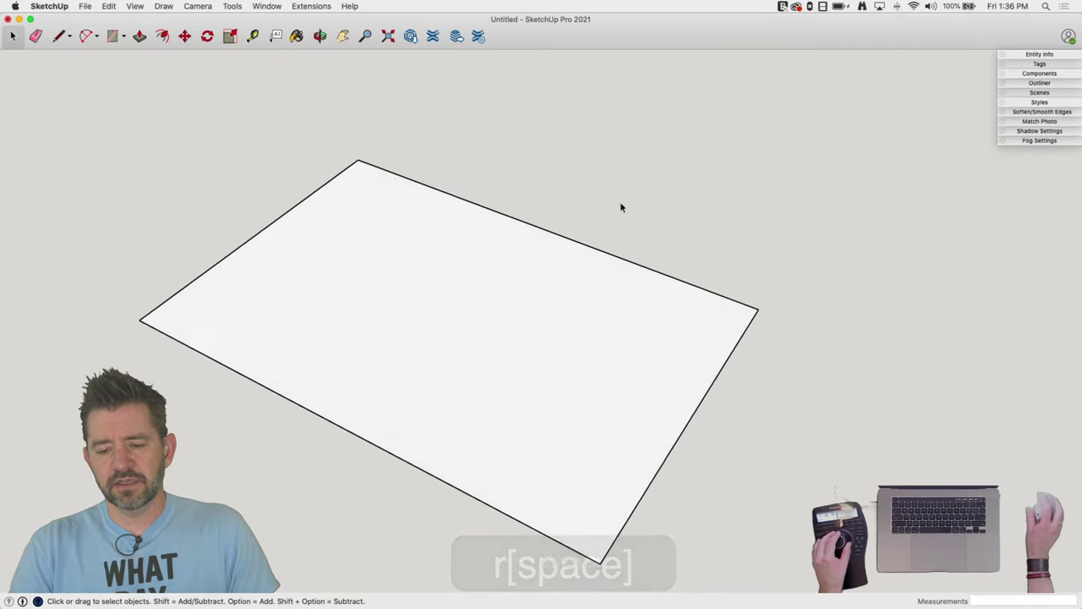
# Paint the rectangle with a beige material at 11% opacity
pyautogui.press('b')
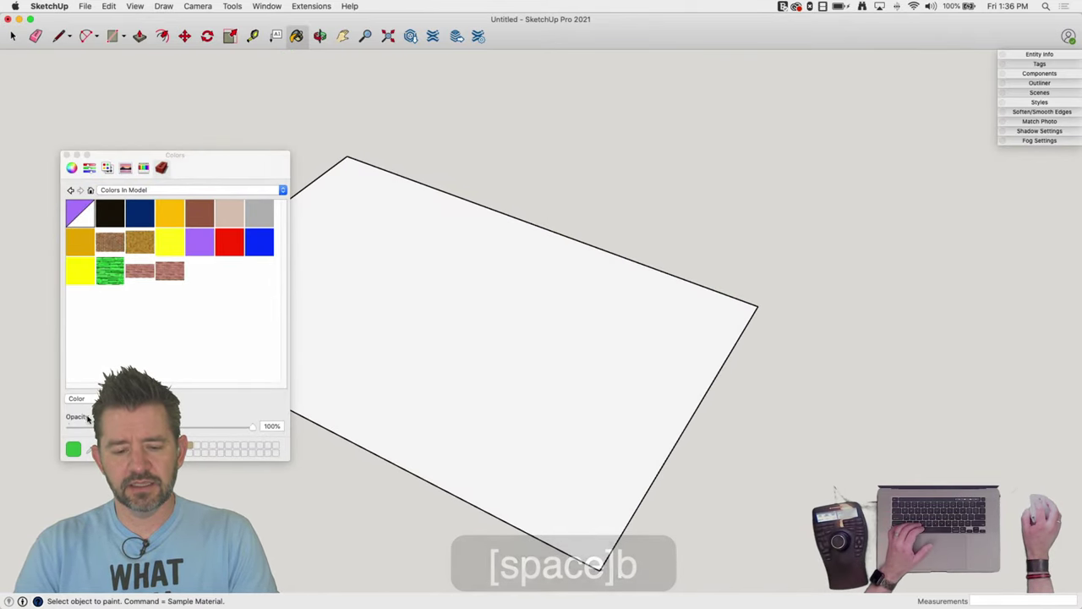
pyautogui.click(237, 214)
pyautogui.click(90, 427)
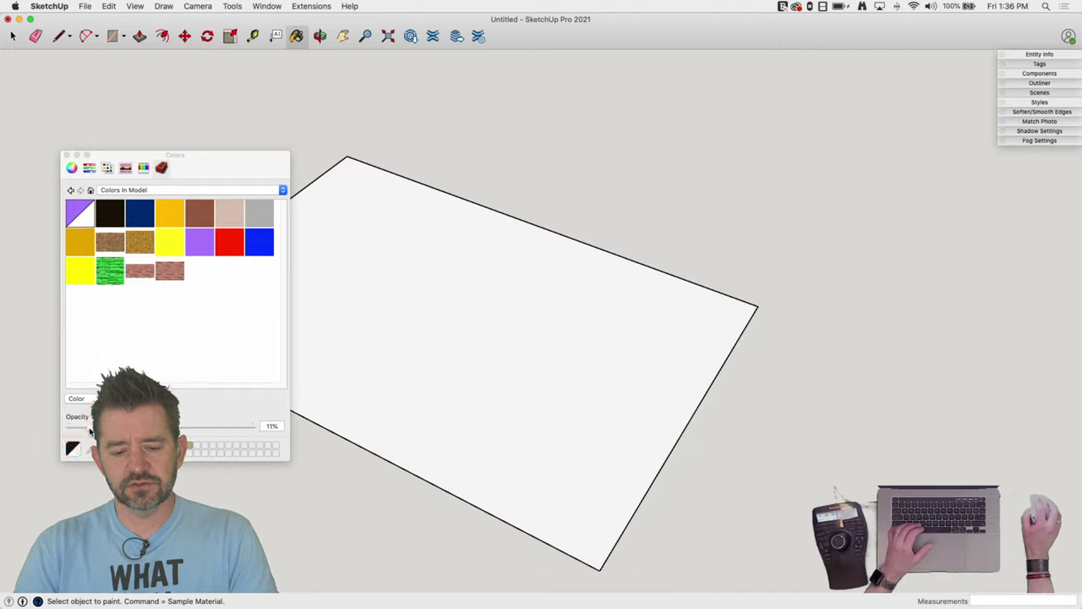
pyautogui.click(519, 310)
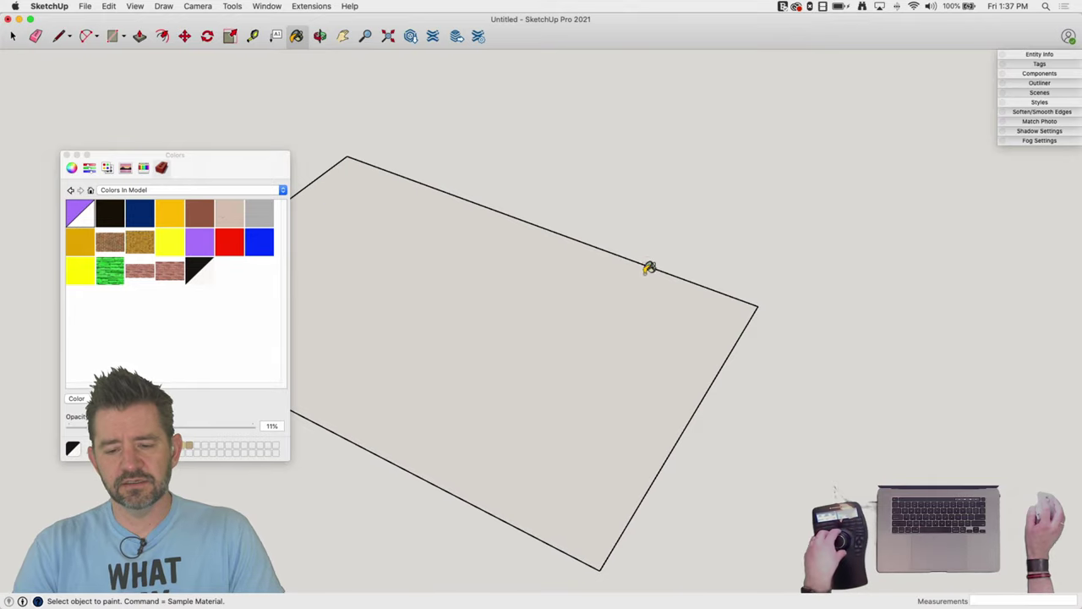
pyautogui.moveTo(648, 266); pyautogui.dragTo(711, 316, button='middle')
pyautogui.press('space')
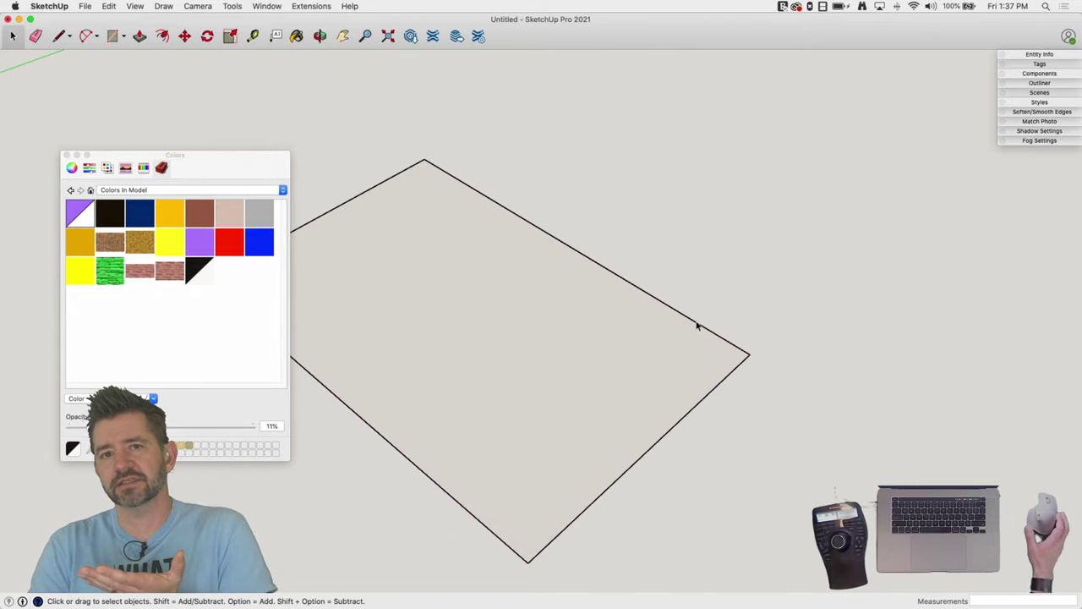
# Close the Colors panel, reapply the translucent material to the selected rectangle, and close it again
pyautogui.click(66, 155)
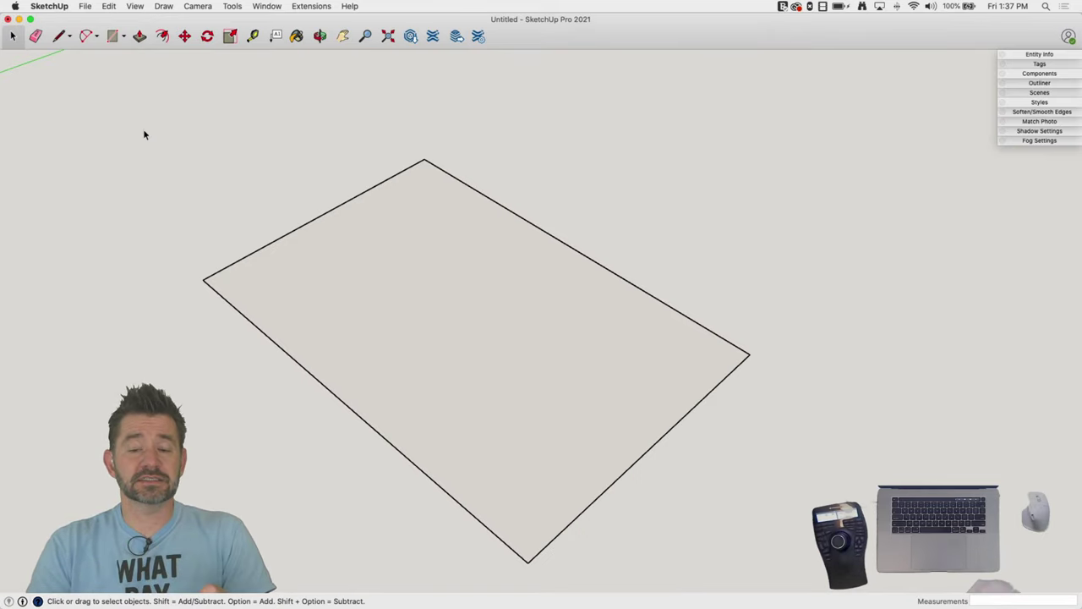
pyautogui.tripleClick(441, 407)
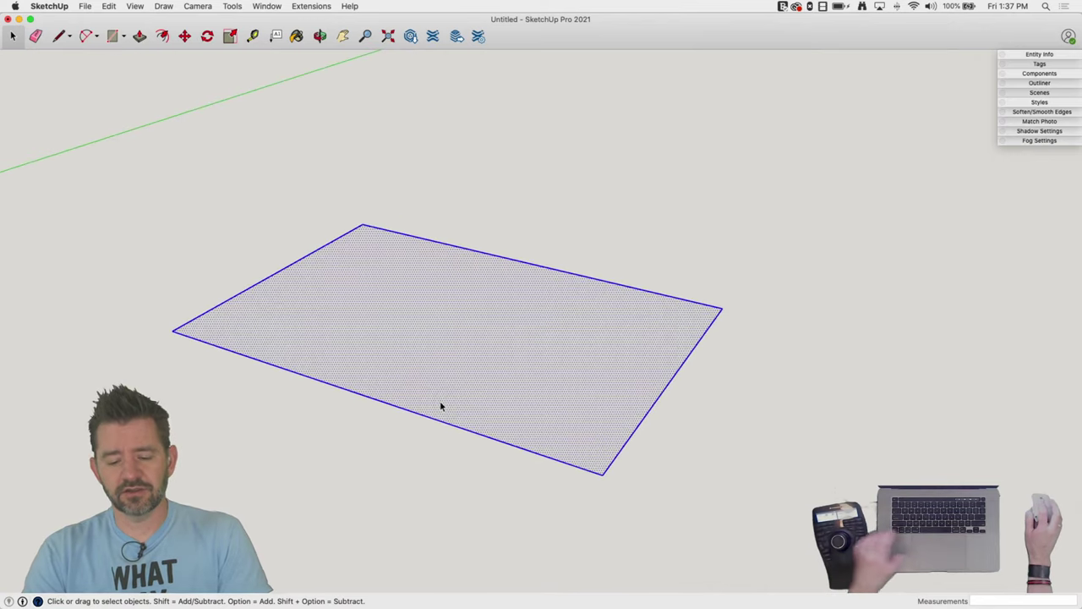
pyautogui.press('b')
pyautogui.click(437, 355)
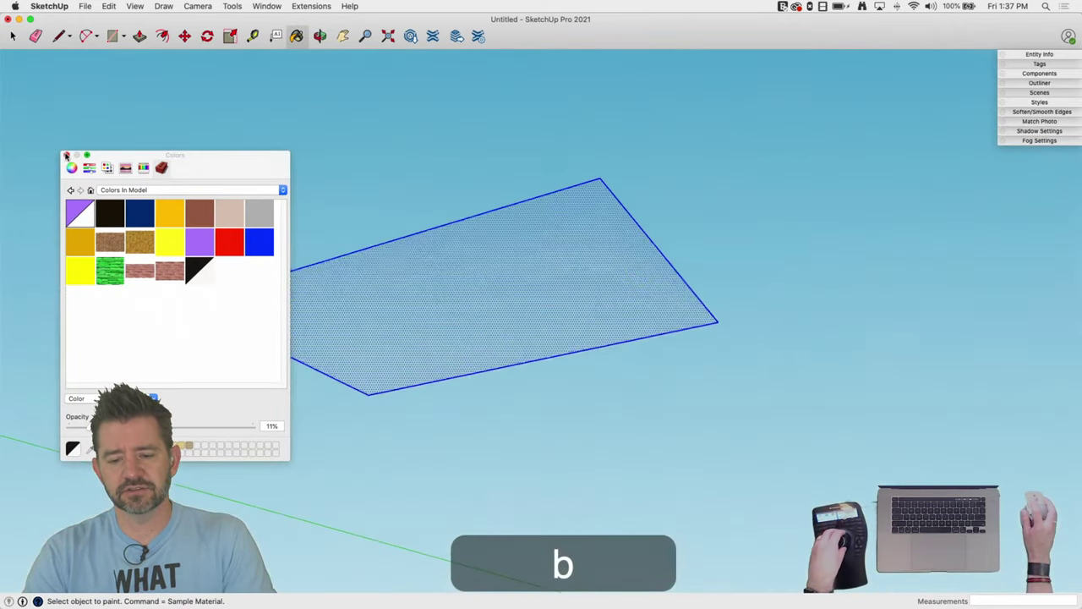
pyautogui.click(66, 155)
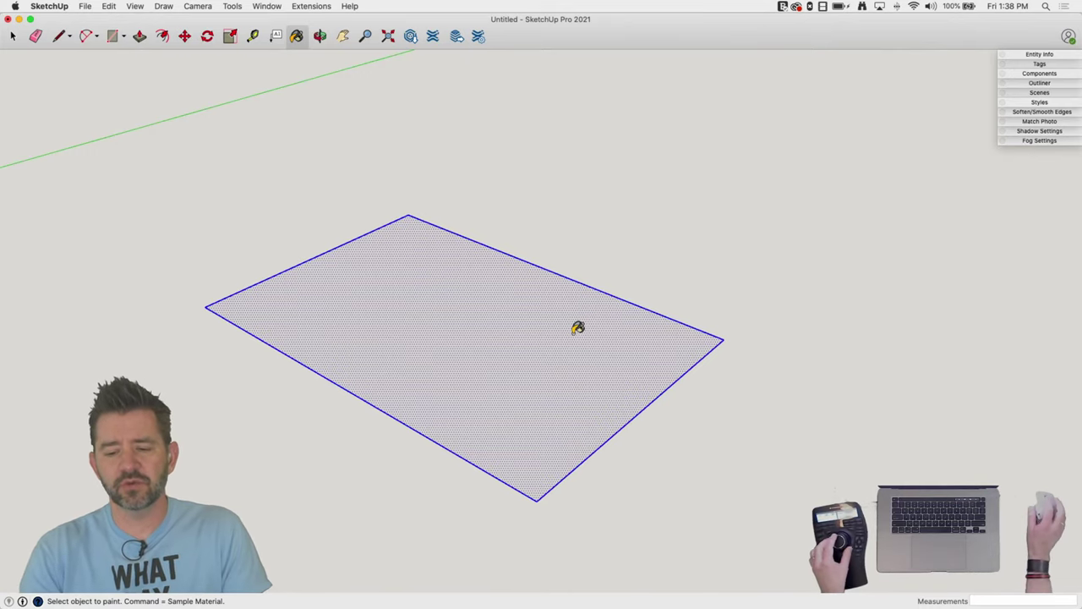
# Push/pull the rectangle up slightly into a thin slab
pyautogui.press('space')
pyautogui.press('p')
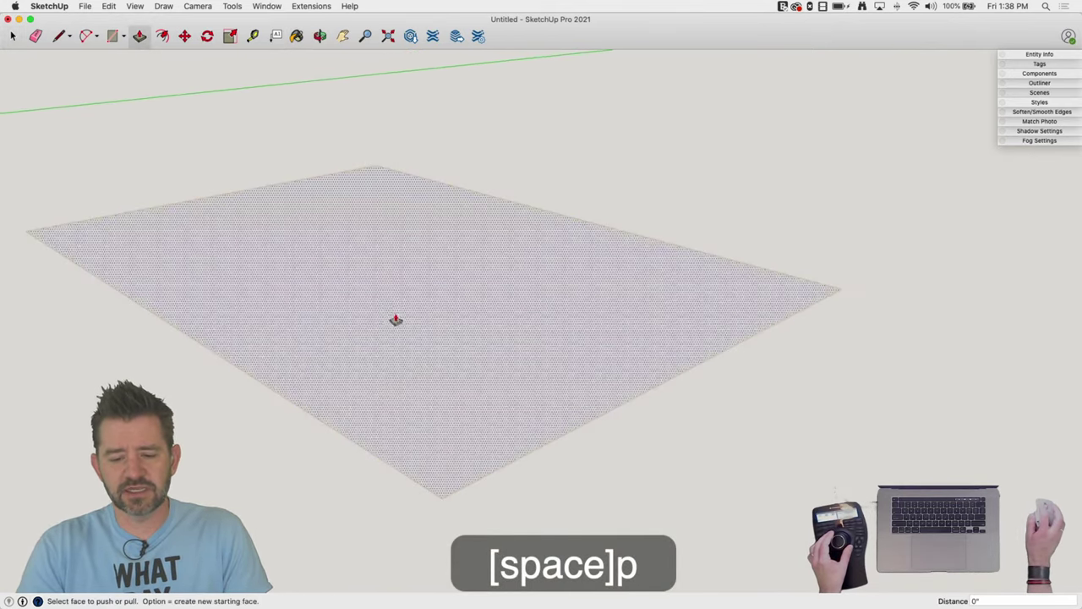
pyautogui.moveTo(394, 315); pyautogui.dragTo(394, 306)
pyautogui.press('space')
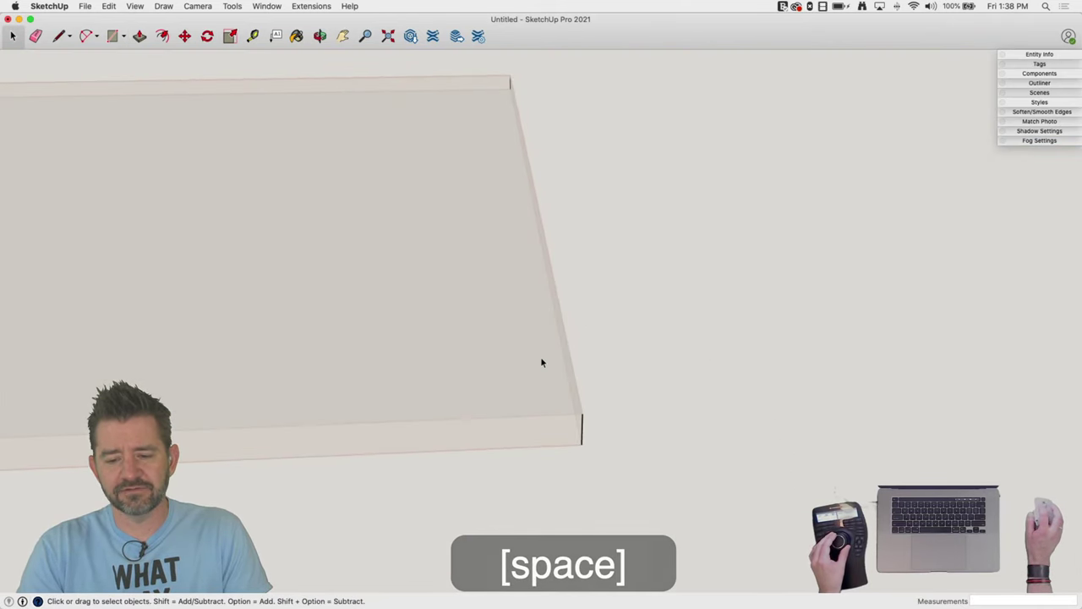
# Select the slab's top, side and lower faces in turn, then orbit to an elevated view
pyautogui.click(542, 362)
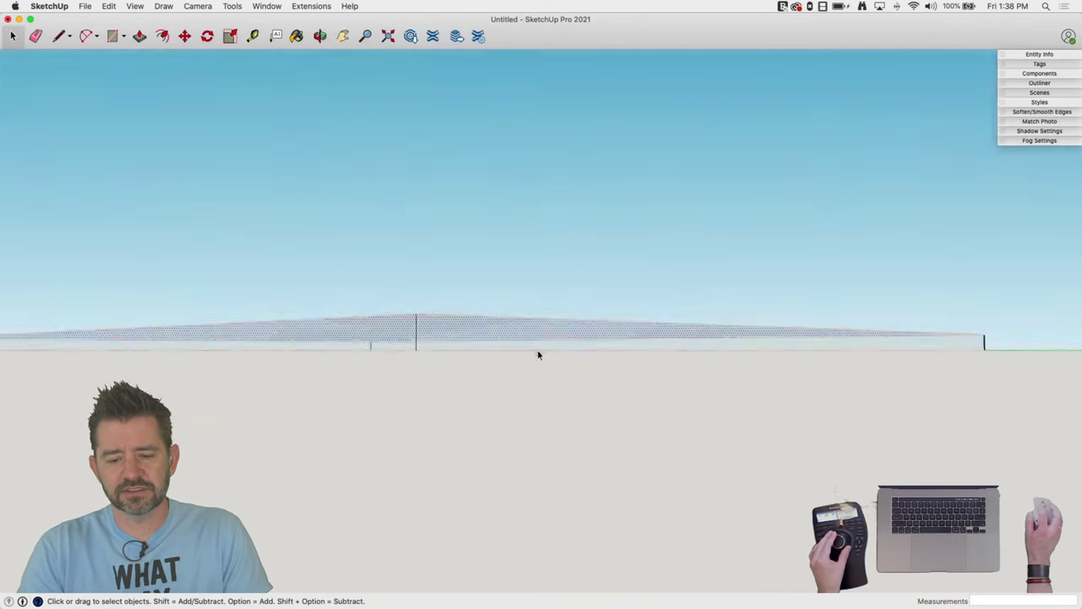
pyautogui.click(500, 337)
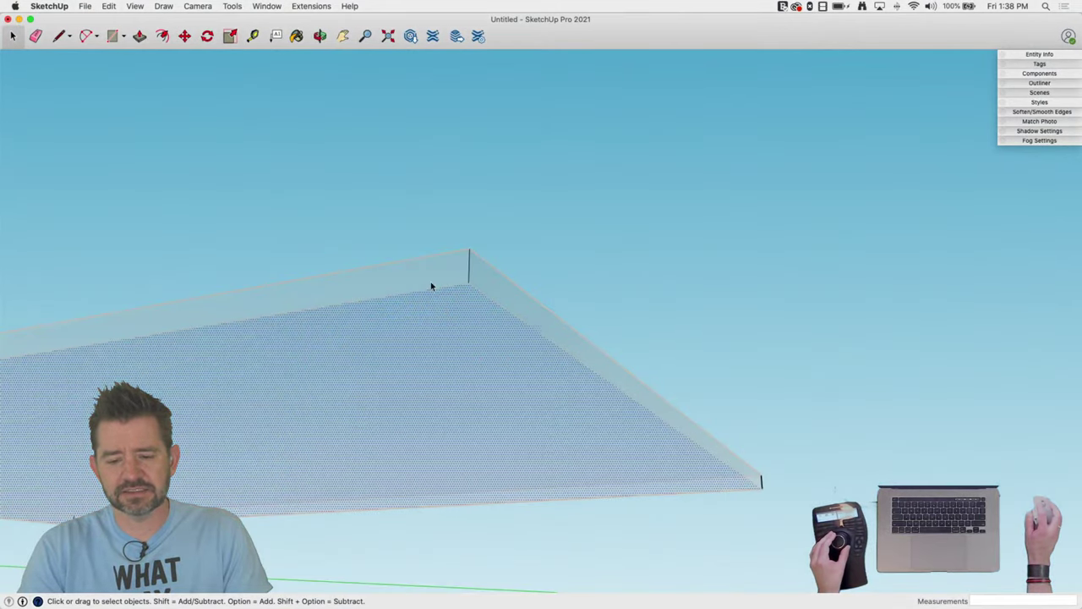
pyautogui.click(498, 286)
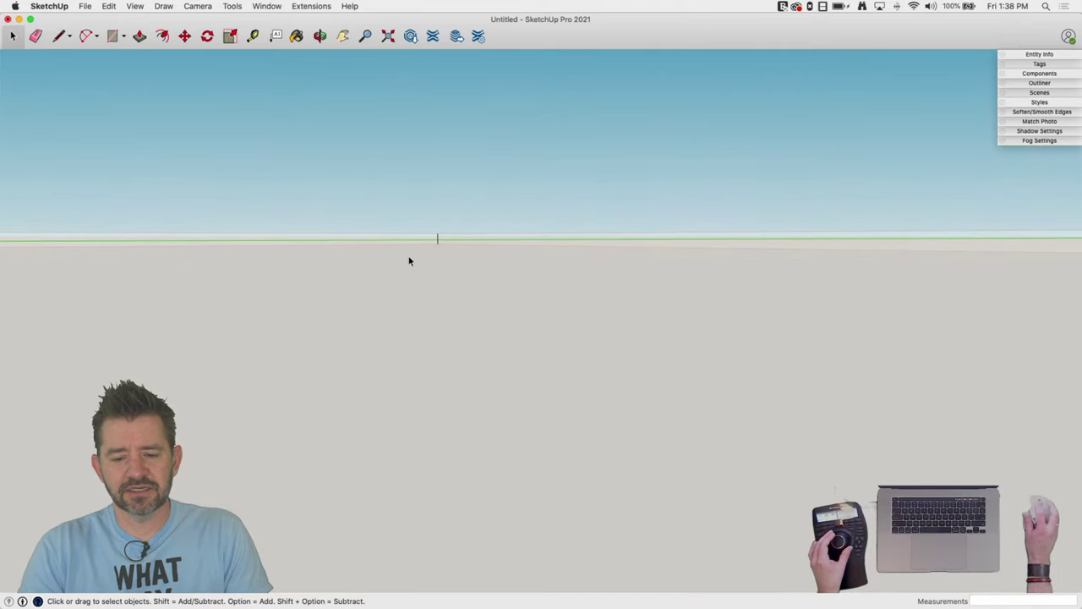
pyautogui.click(407, 188)
pyautogui.click(436, 295)
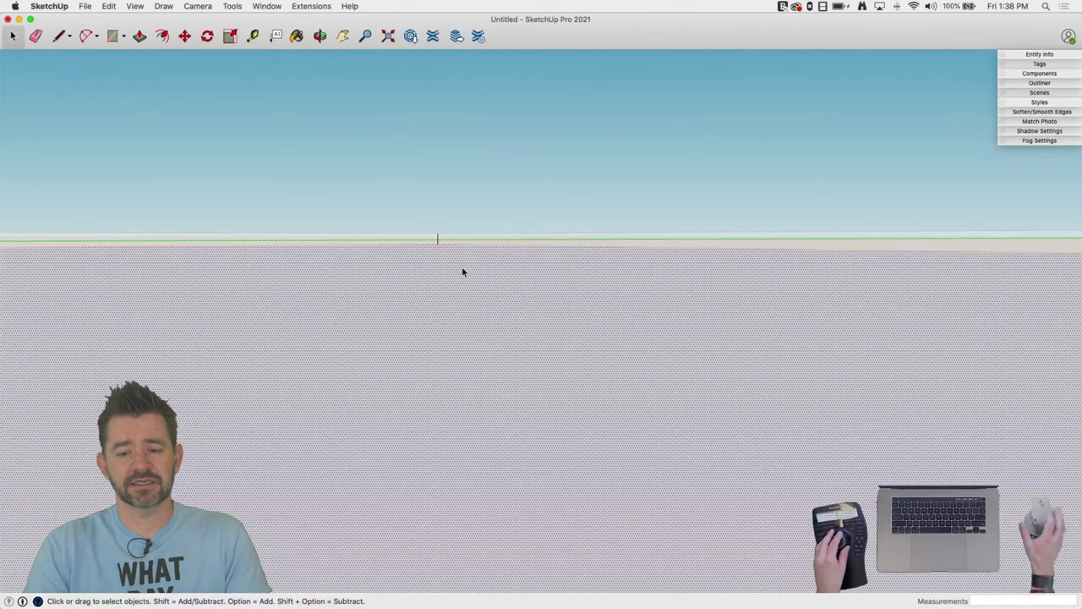
pyautogui.moveTo(462, 270); pyautogui.dragTo(662, 349, button='middle')
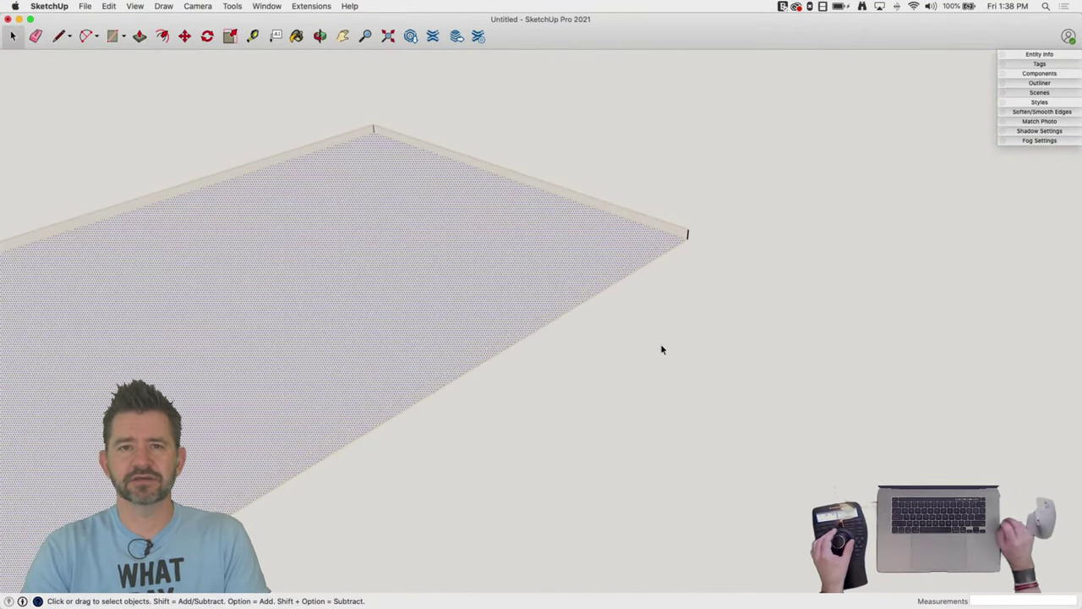
pyautogui.click(662, 349)
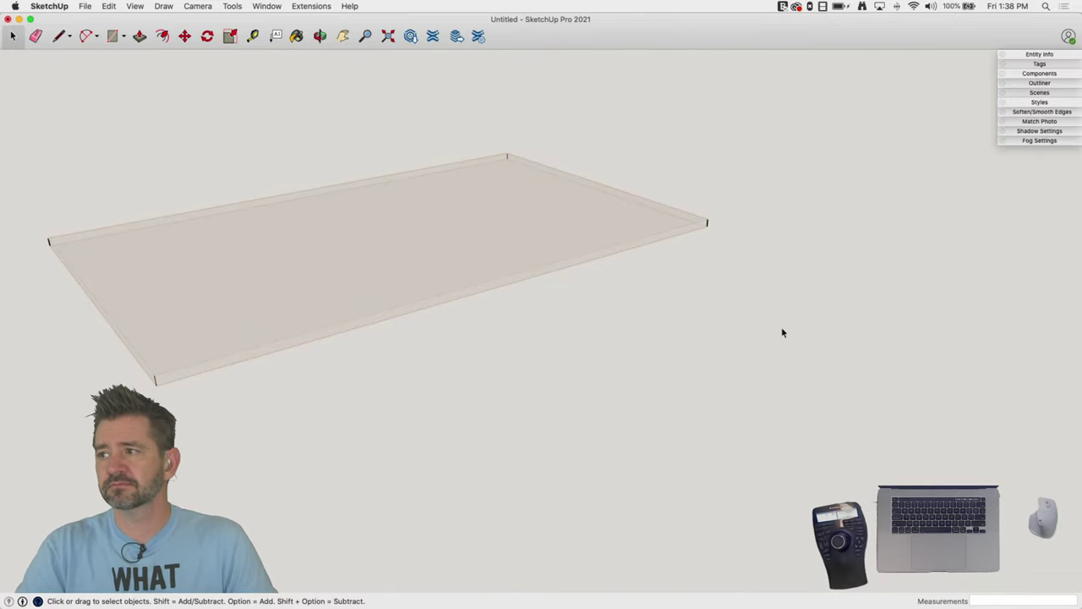
# Select only the slab's faces and set their material to solid blue through Entity Info
pyautogui.tripleClick(381, 257)
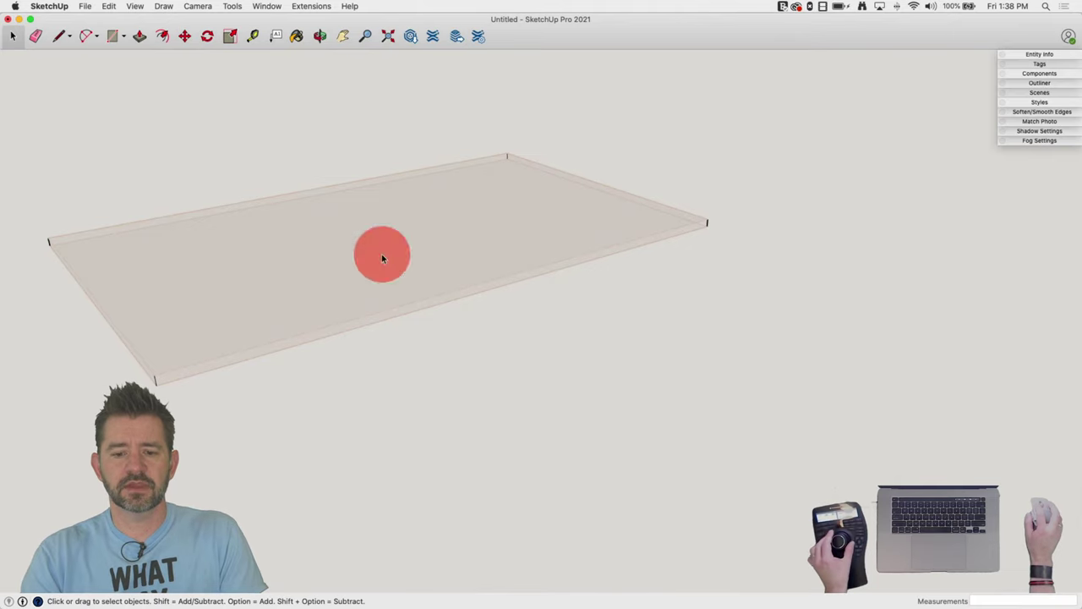
pyautogui.rightClick(382, 256)
pyautogui.moveTo(457, 500)
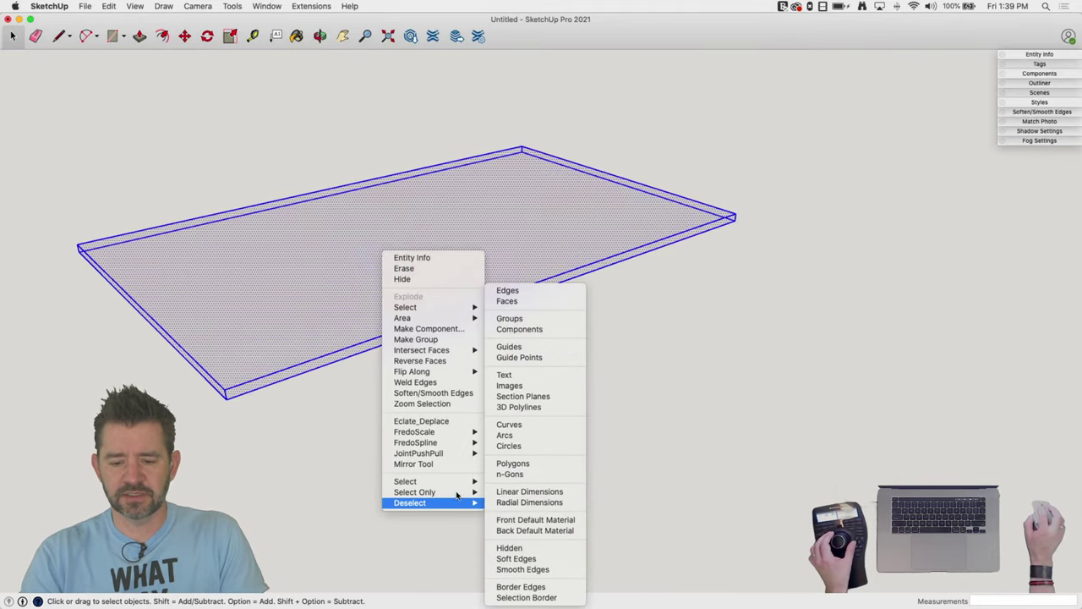
pyautogui.click(526, 303)
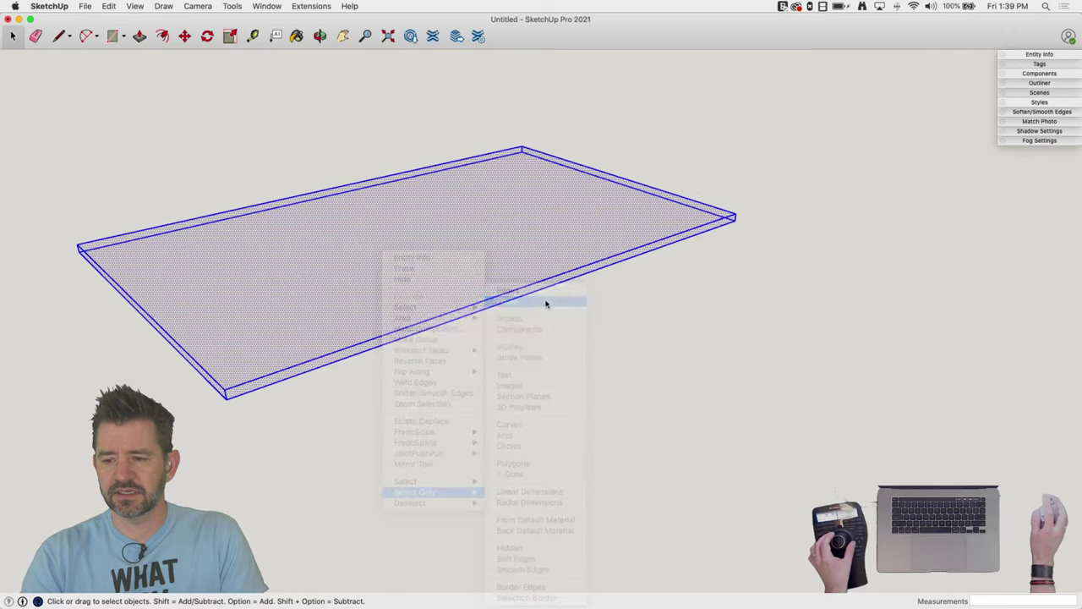
pyautogui.click(1021, 55)
pyautogui.click(905, 98)
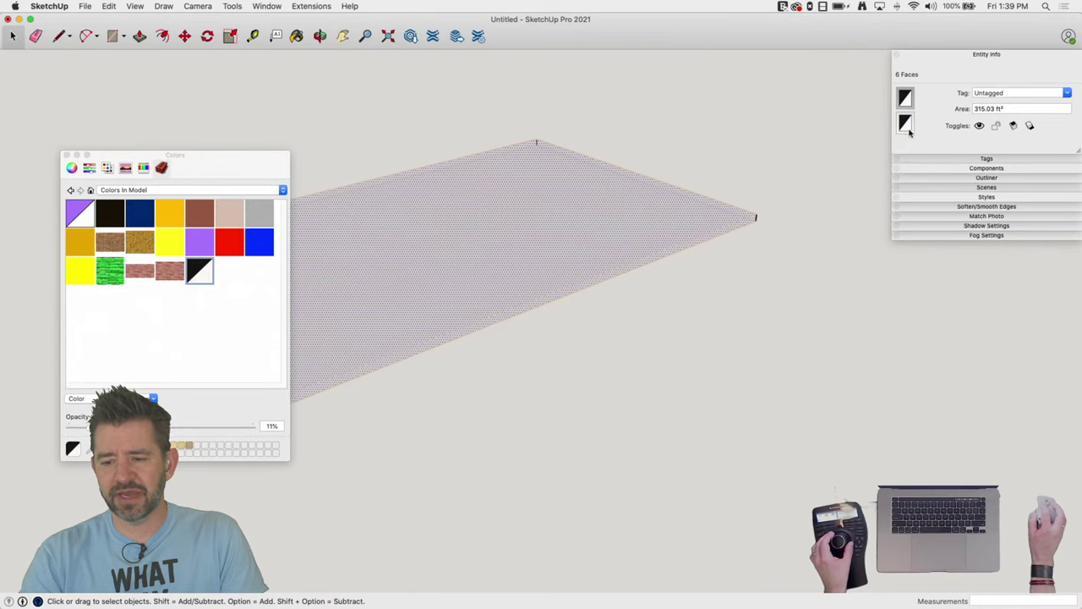
pyautogui.click(258, 246)
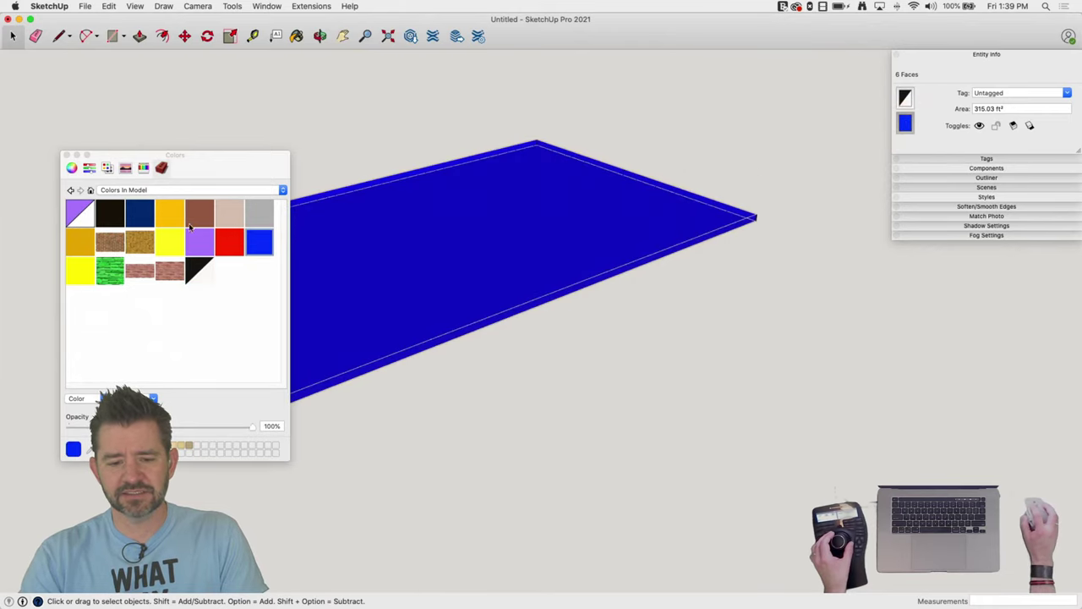
pyautogui.click(67, 156)
pyautogui.click(665, 150)
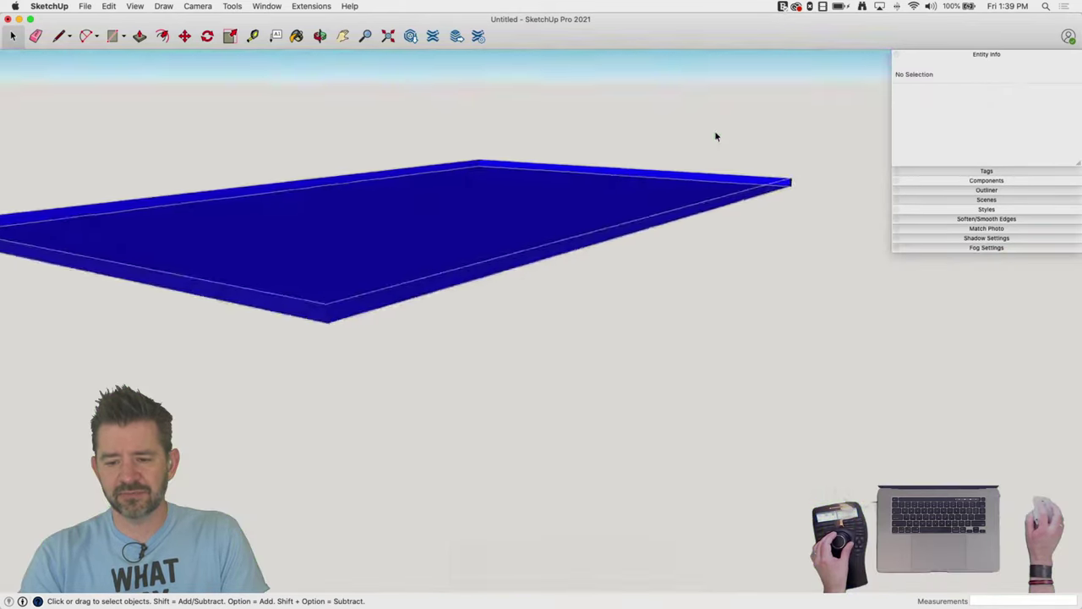
pyautogui.press('space')
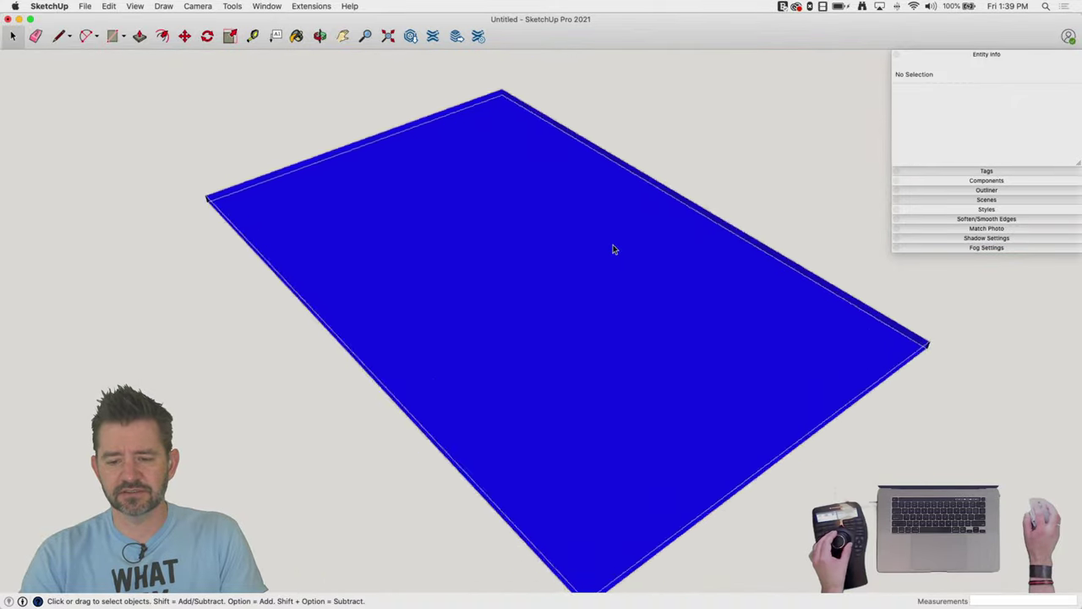
# Window-select the slab, keep only its faces, and switch them back to the translucent beige material
pyautogui.tripleClick(611, 246)
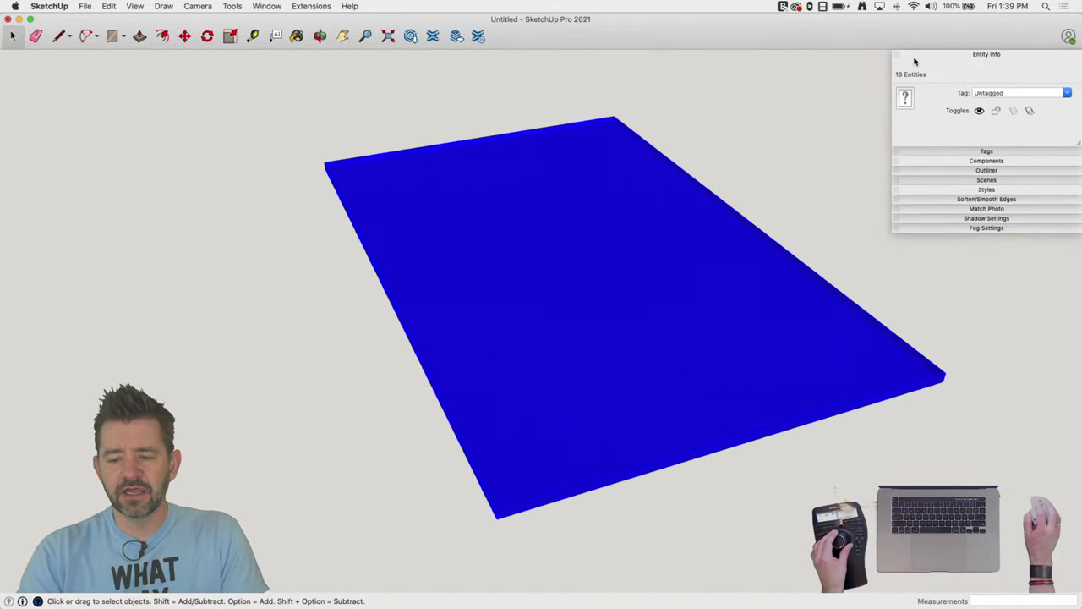
pyautogui.moveTo(285, 97); pyautogui.dragTo(823, 499)
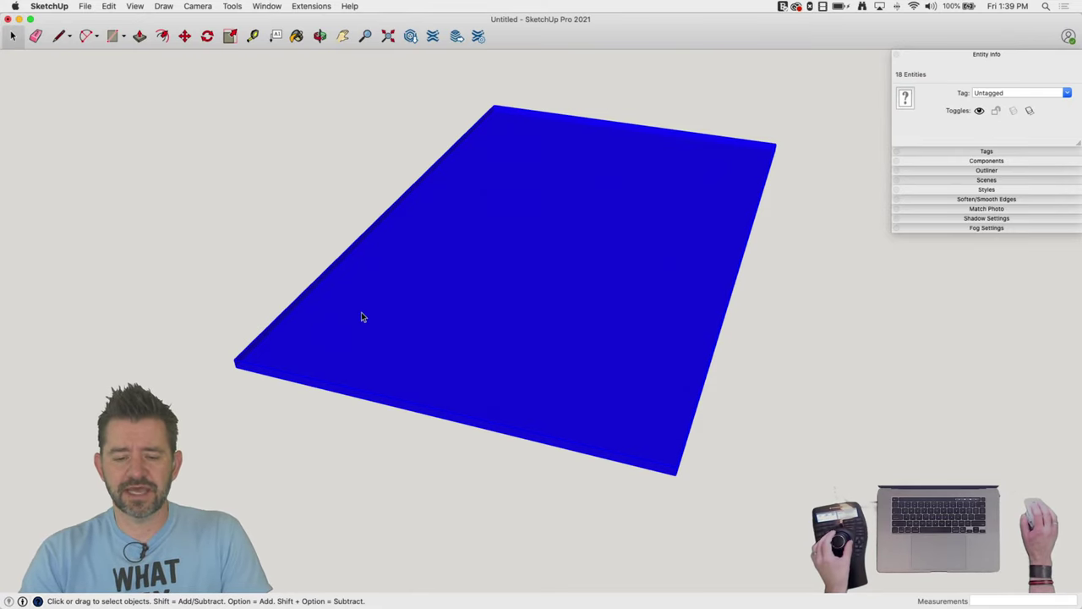
pyautogui.rightClick(400, 283)
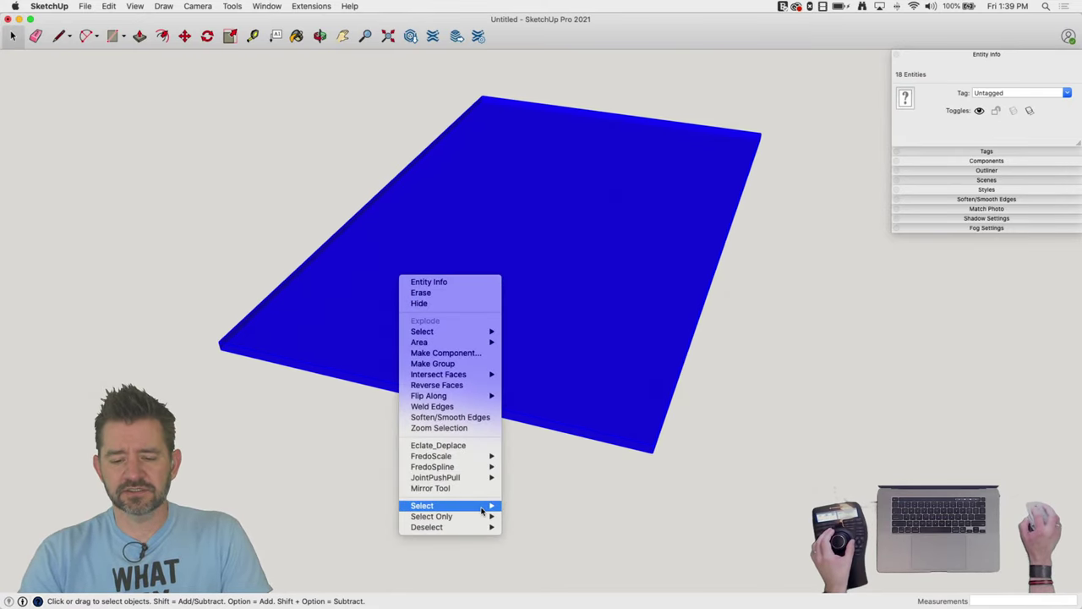
pyautogui.moveTo(484, 516)
pyautogui.click(572, 303)
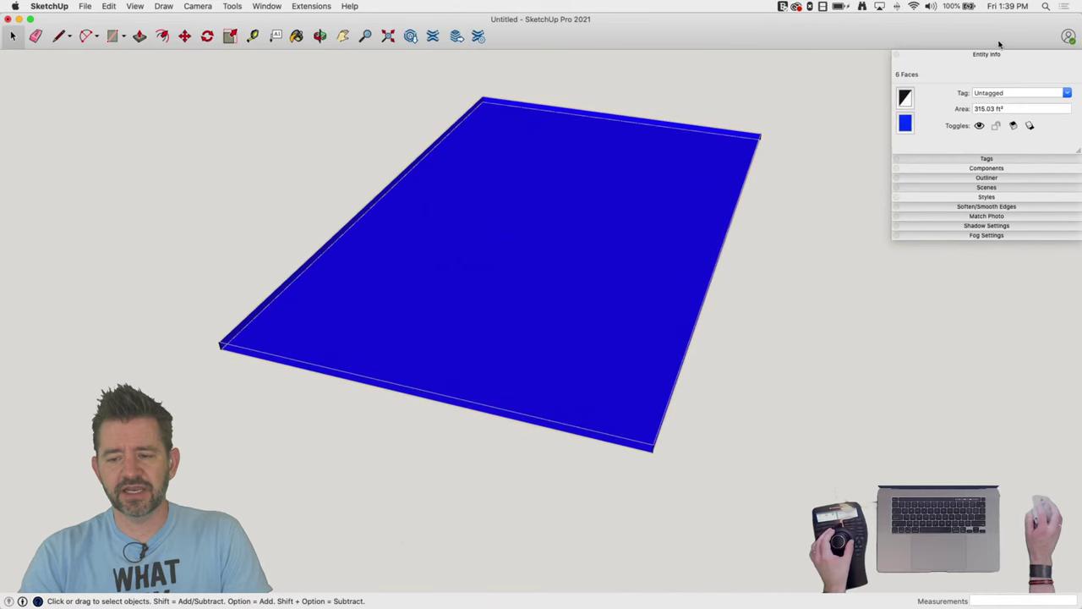
pyautogui.click(904, 126)
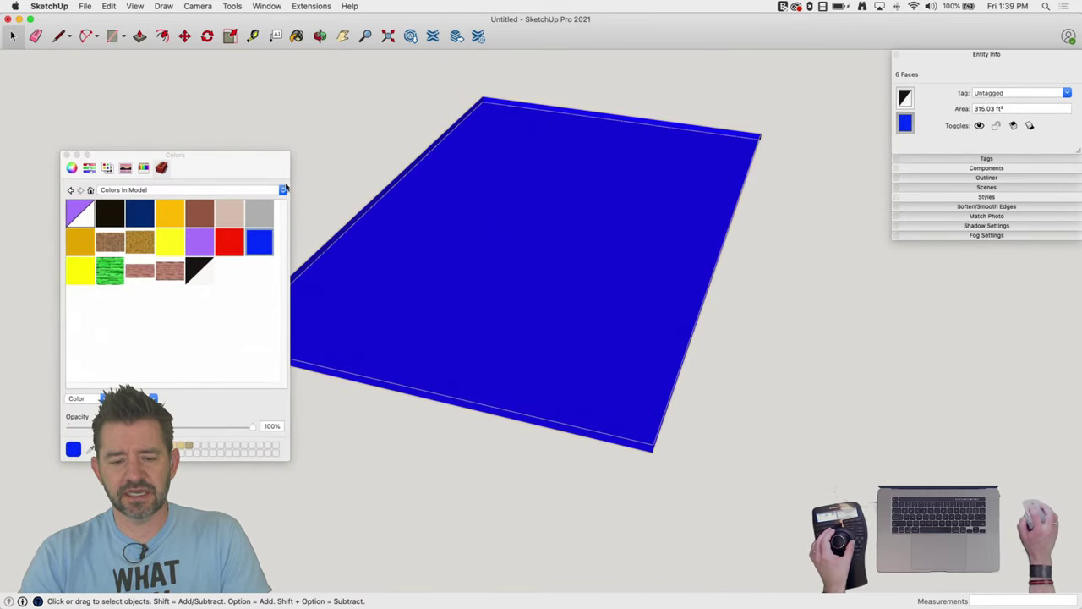
pyautogui.click(207, 271)
pyautogui.click(66, 156)
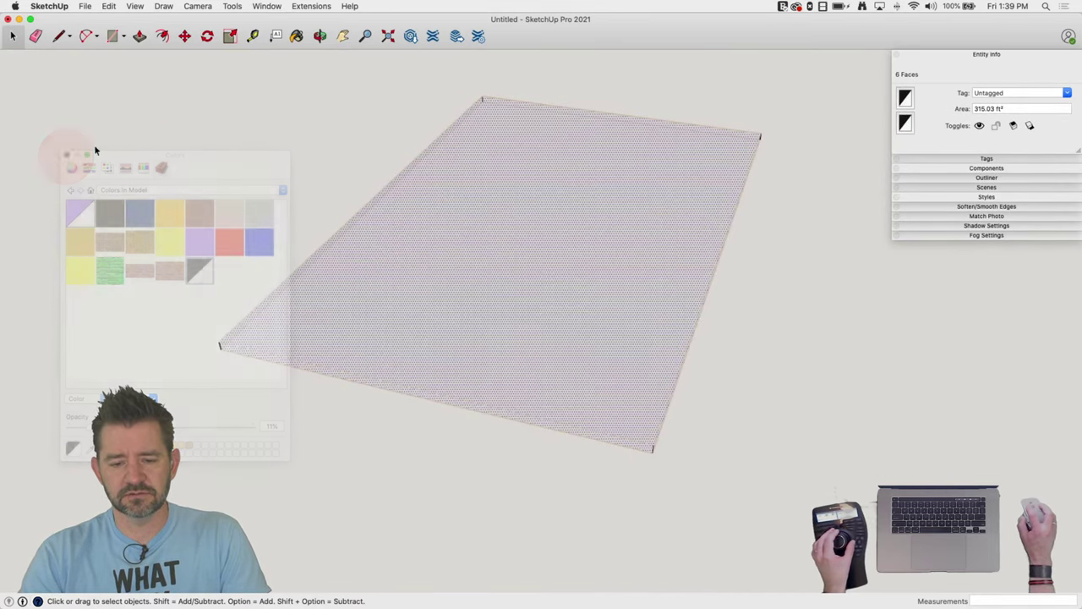
pyautogui.click(670, 277)
pyautogui.moveTo(671, 282); pyautogui.dragTo(797, 294, button='middle')
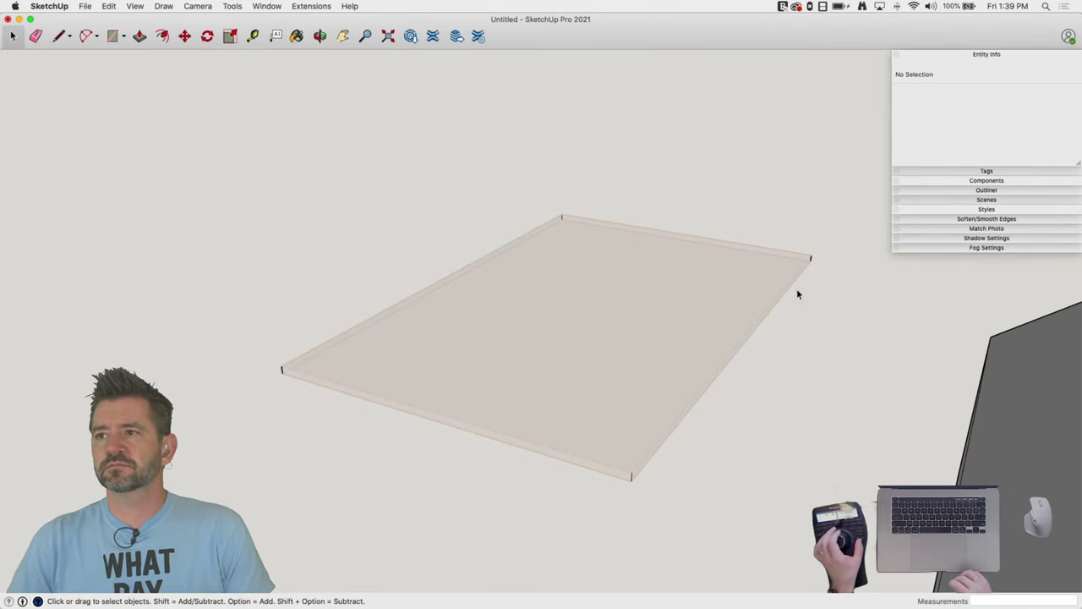
pyautogui.moveTo(797, 294); pyautogui.dragTo(767, 281, button='middle')
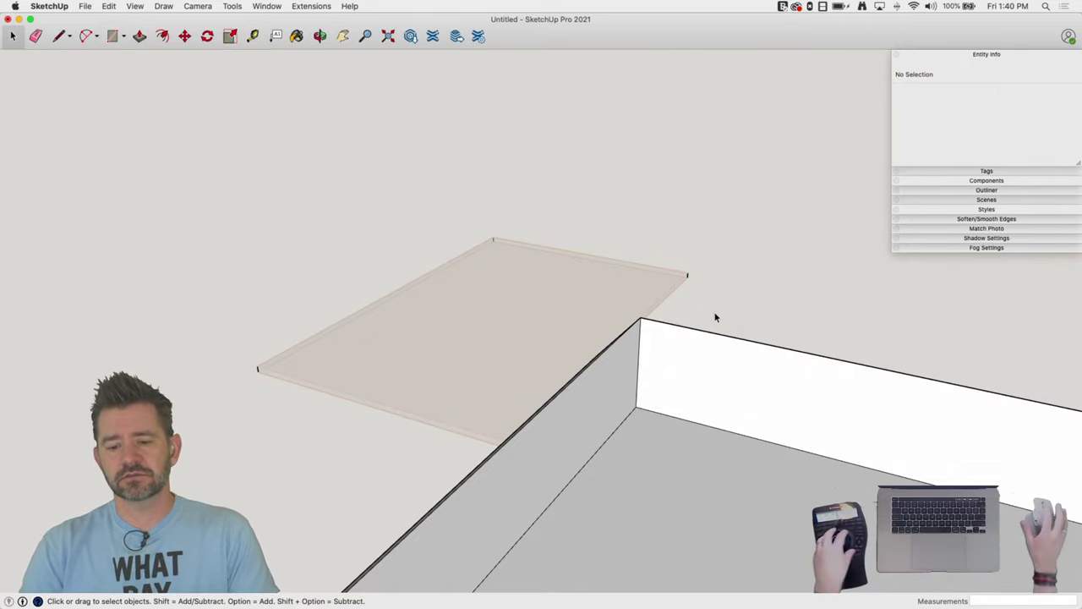
pyautogui.moveTo(715, 314)
pyautogui.mouseDown(button='middle')
pyautogui.moveTo(715, 259)
pyautogui.moveTo(549, 367)
pyautogui.mouseUp(button='middle')
# Draw a bent two-edge path on the ground plane
pyautogui.click(497, 374)
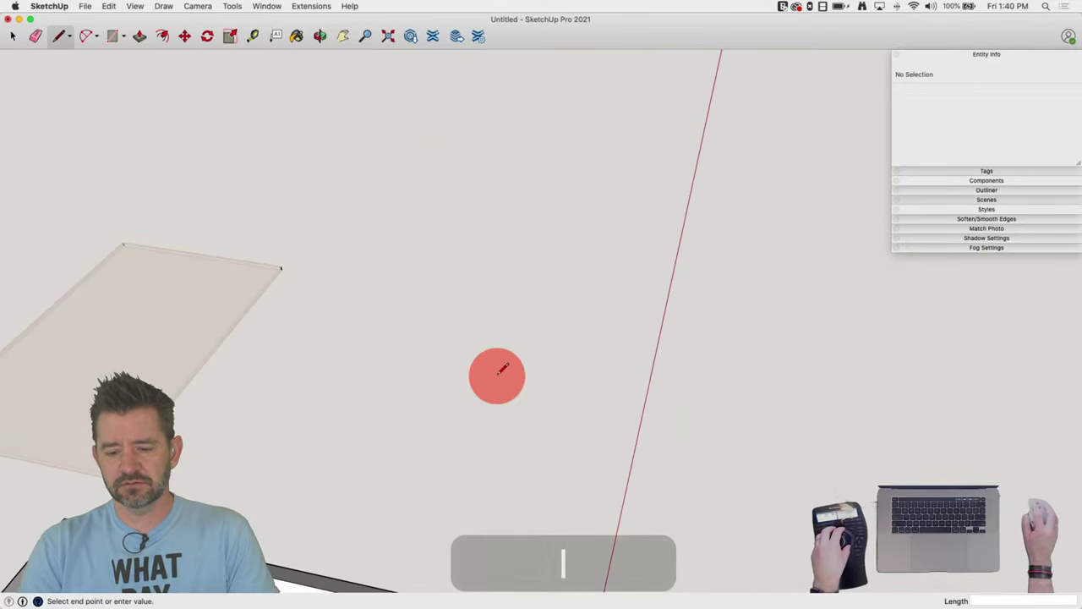
pyautogui.click(668, 272)
pyautogui.press('space')
pyautogui.moveTo(623, 296); pyautogui.dragTo(537, 363, button='middle')
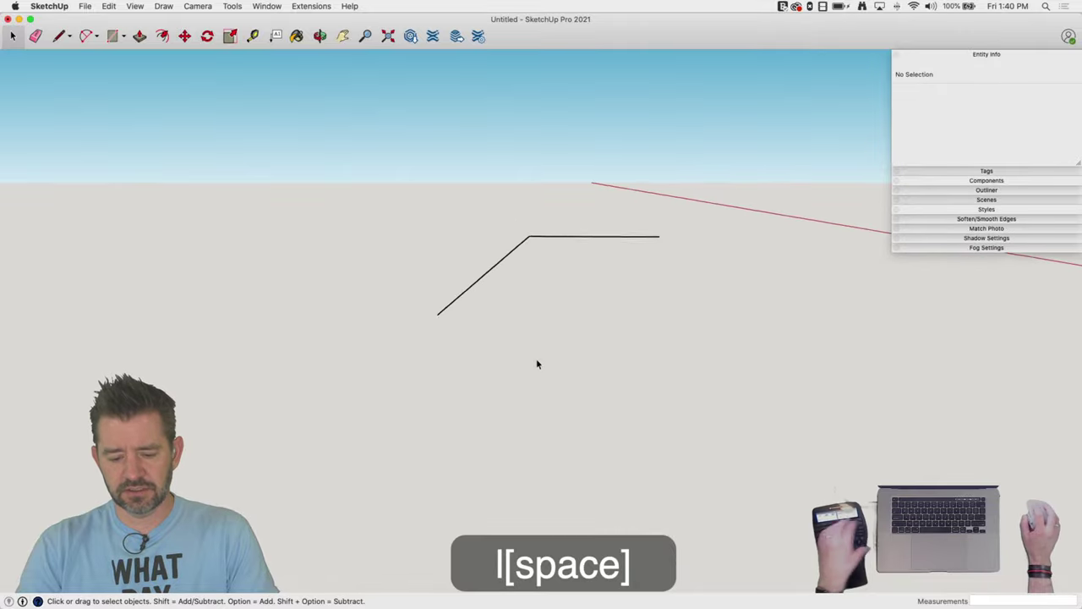
# Erase the leftover guide lines and translucent planes near the planter
pyautogui.press('c')
pyautogui.press('space')
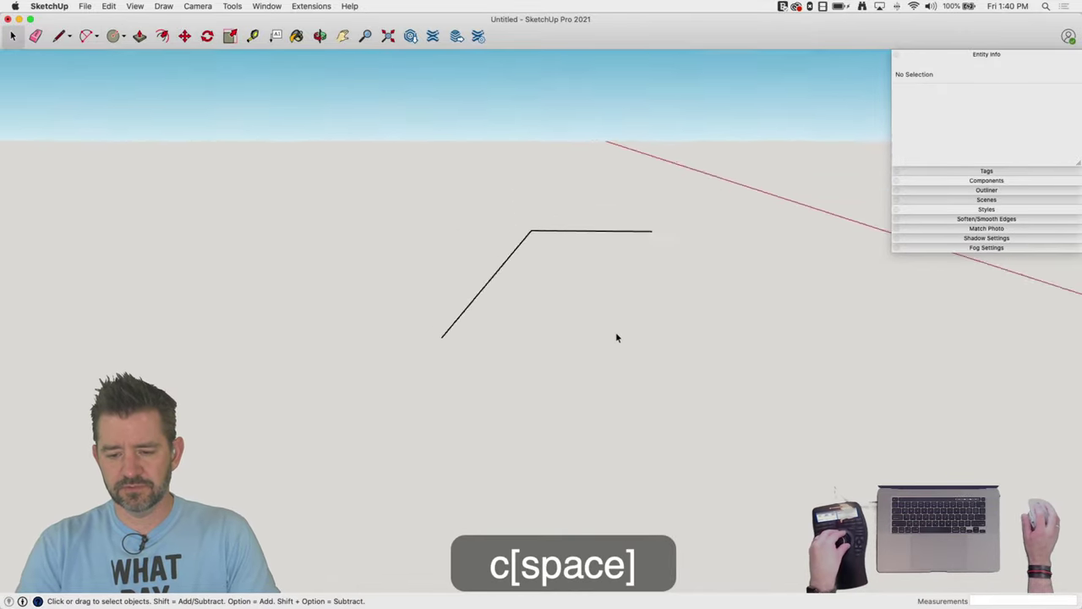
pyautogui.moveTo(616, 336); pyautogui.dragTo(518, 229, button='middle')
pyautogui.press('e')
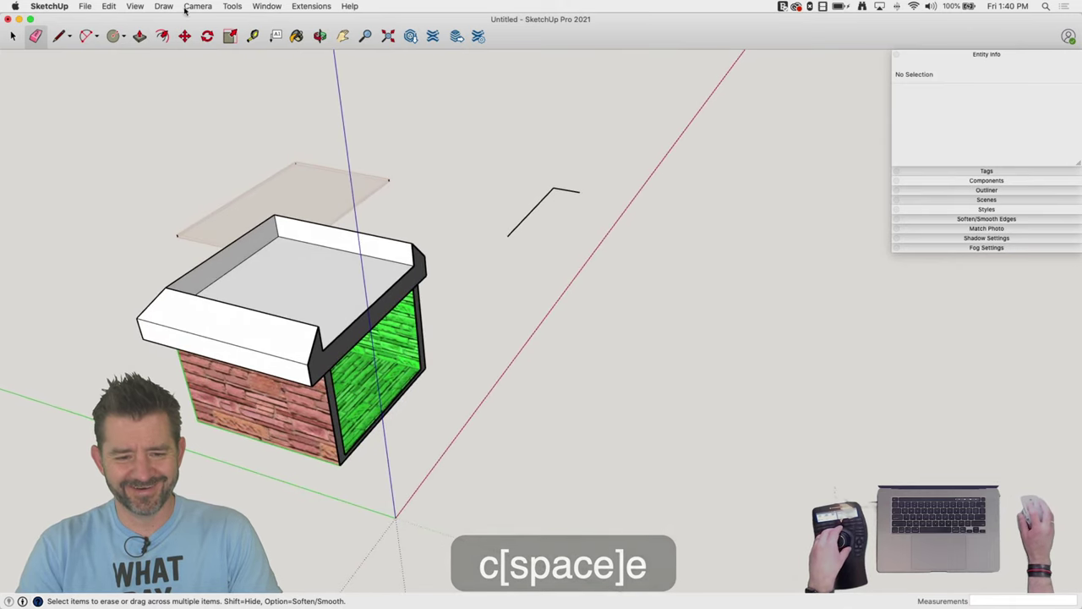
pyautogui.moveTo(109, 5)
pyautogui.mouseDown()
pyautogui.moveTo(148, 108)
pyautogui.moveTo(160, 251)
pyautogui.moveTo(141, 5)
pyautogui.moveTo(157, 87)
pyautogui.mouseUp()
pyautogui.press('e')
pyautogui.moveTo(443, 145); pyautogui.dragTo(466, 179)
pyautogui.press('space')
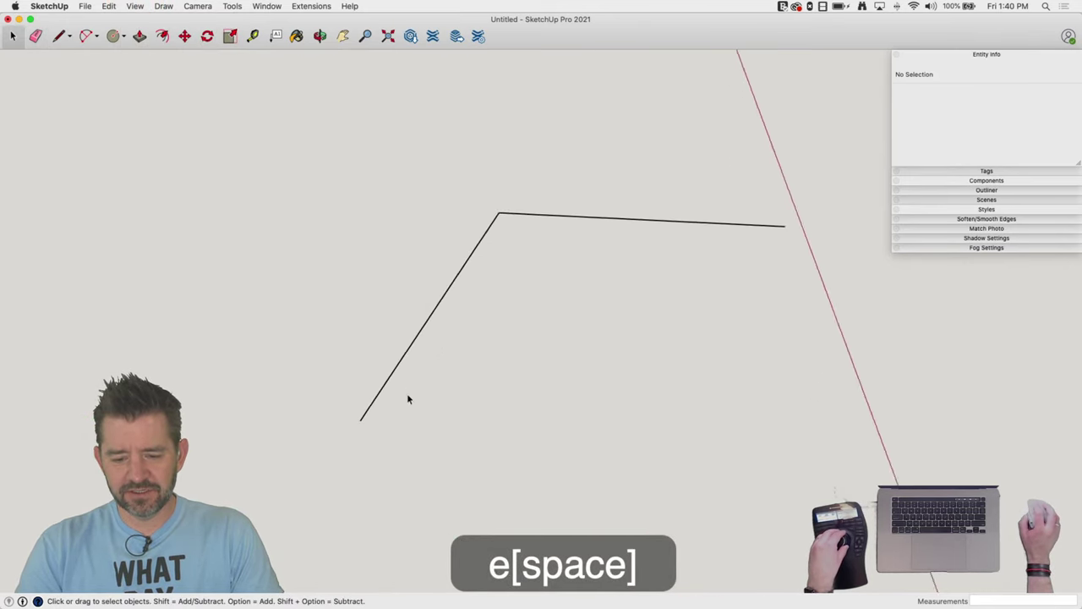
# Copy the two-edge path off to the left side
pyautogui.press('c')
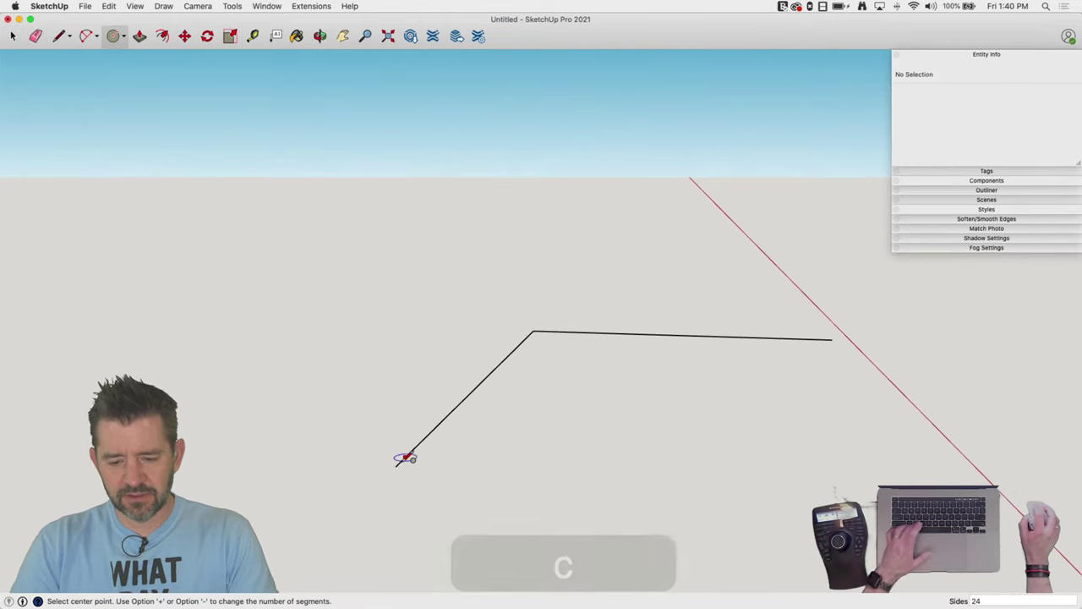
pyautogui.press('space')
pyautogui.moveTo(669, 246); pyautogui.dragTo(513, 351)
pyautogui.press('m')
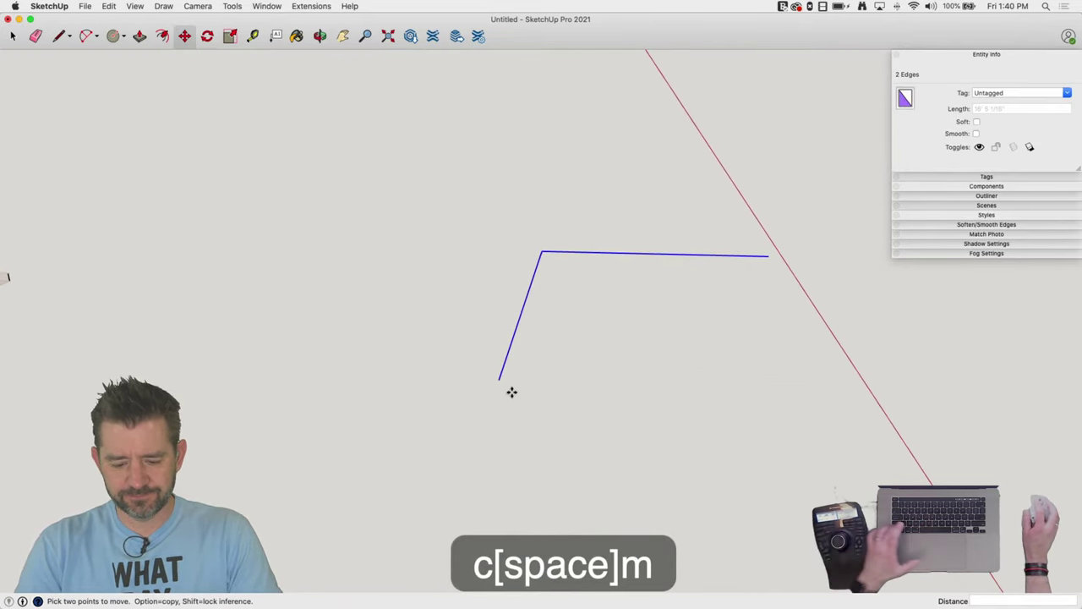
pyautogui.click(503, 377)
pyautogui.press('alt')
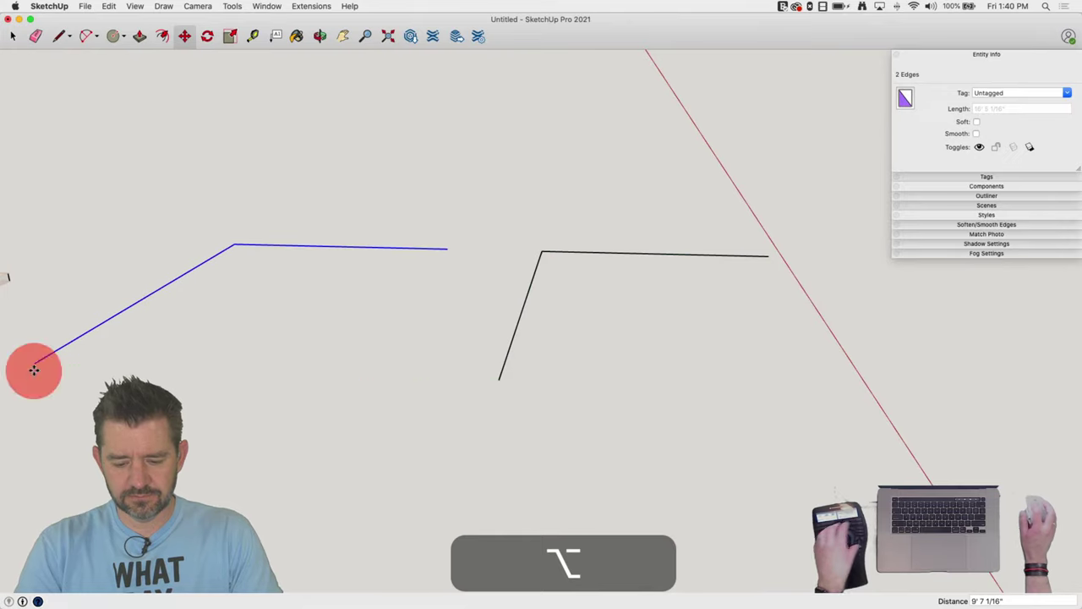
pyautogui.click(34, 370)
# Draw a green-axis-locked 2.27 ft² circle face centred on the original path's end
pyautogui.press('Left')
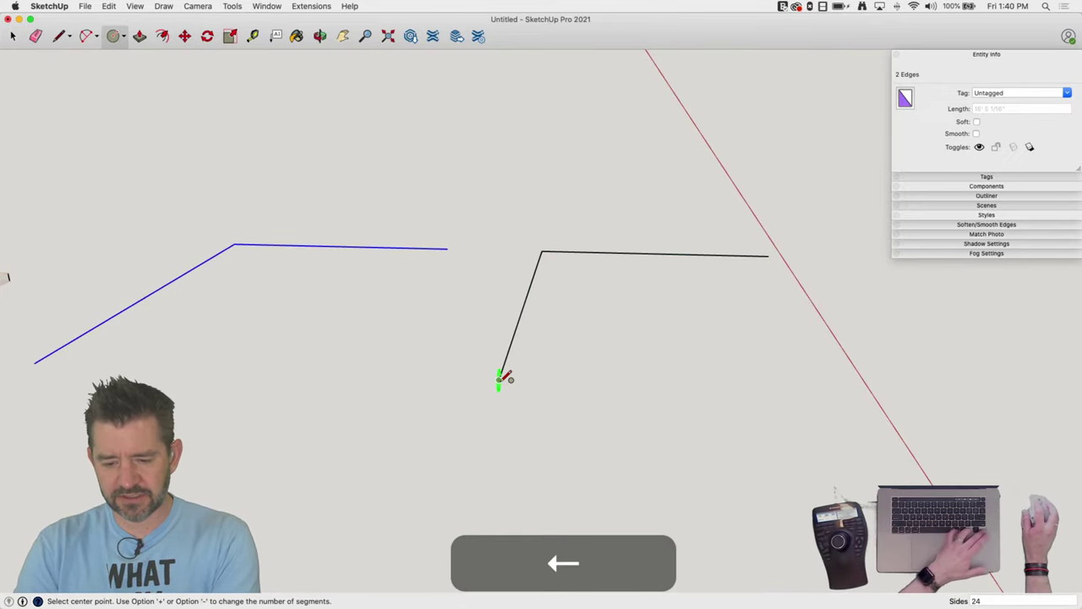
pyautogui.click(499, 379)
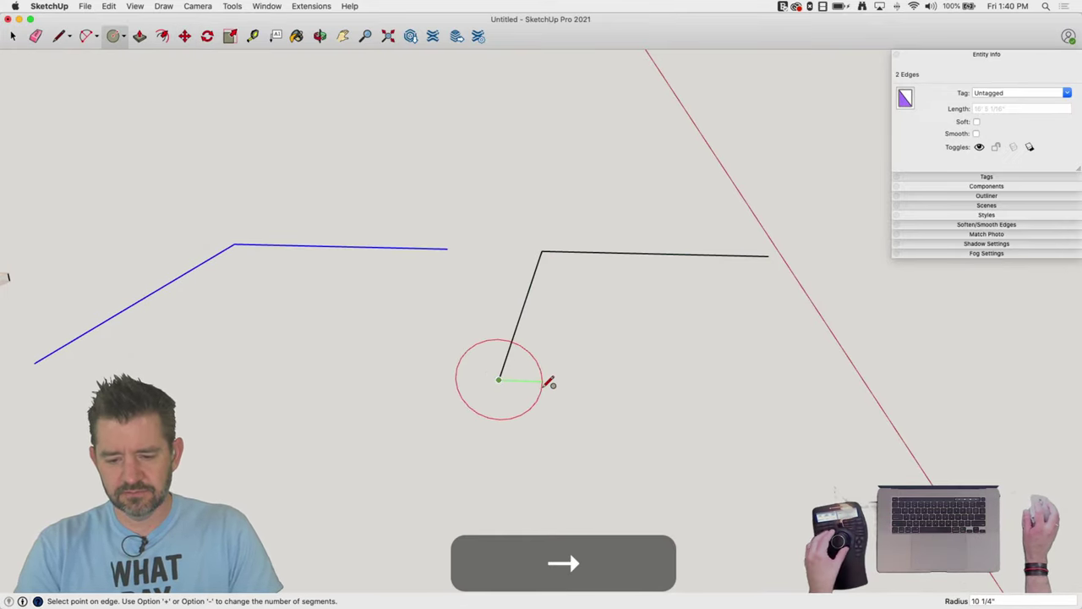
pyautogui.click(550, 382)
pyautogui.press('space')
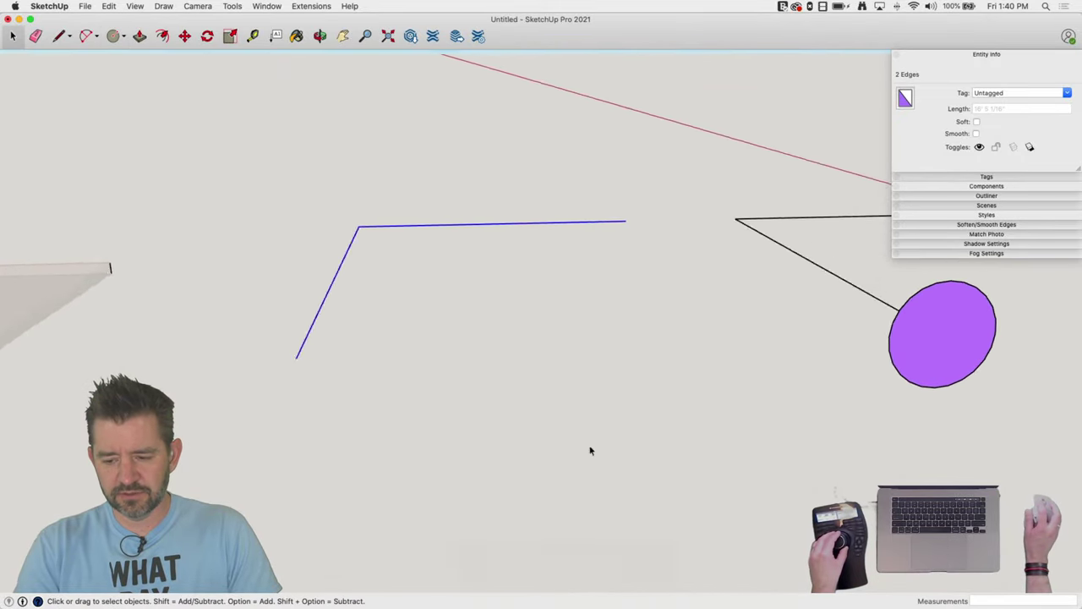
pyautogui.click(749, 392)
# Copy the circle face to the end of the left path
pyautogui.click(780, 382)
pyautogui.press('m')
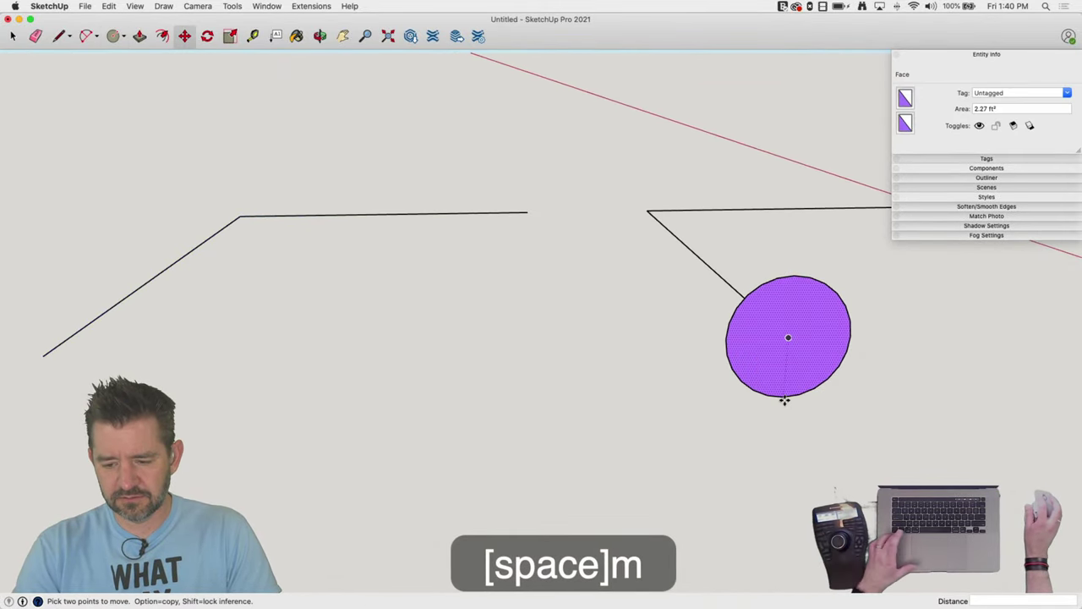
pyautogui.click(784, 400)
pyautogui.press('alt')
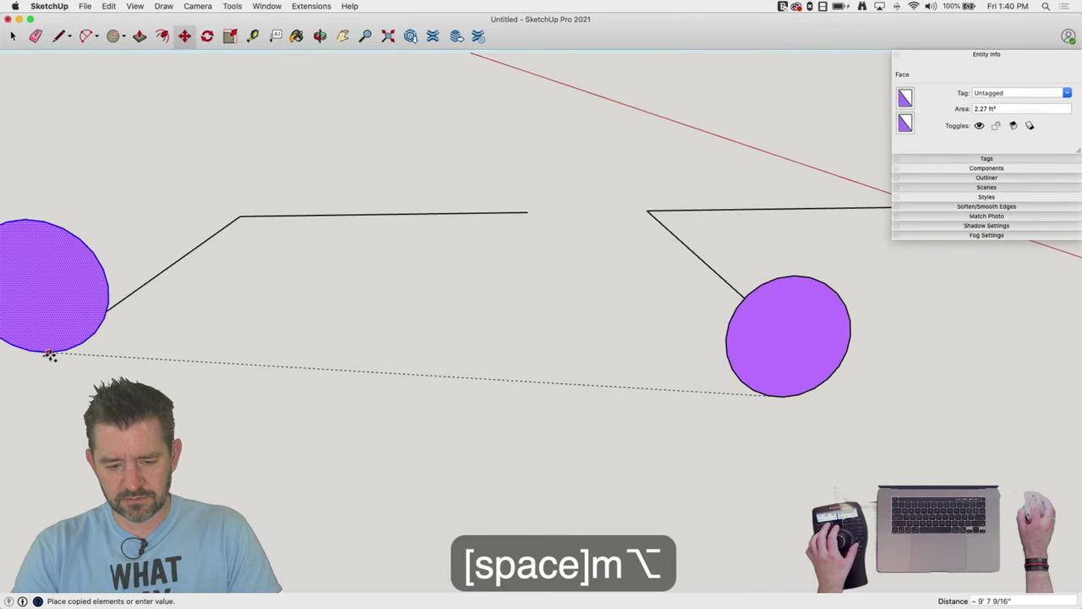
pyautogui.click(46, 357)
pyautogui.press('space')
# Sweep the original circle along its path with Follow Me and delete the end face
pyautogui.moveTo(654, 190); pyautogui.dragTo(563, 282)
pyautogui.click(267, 6)
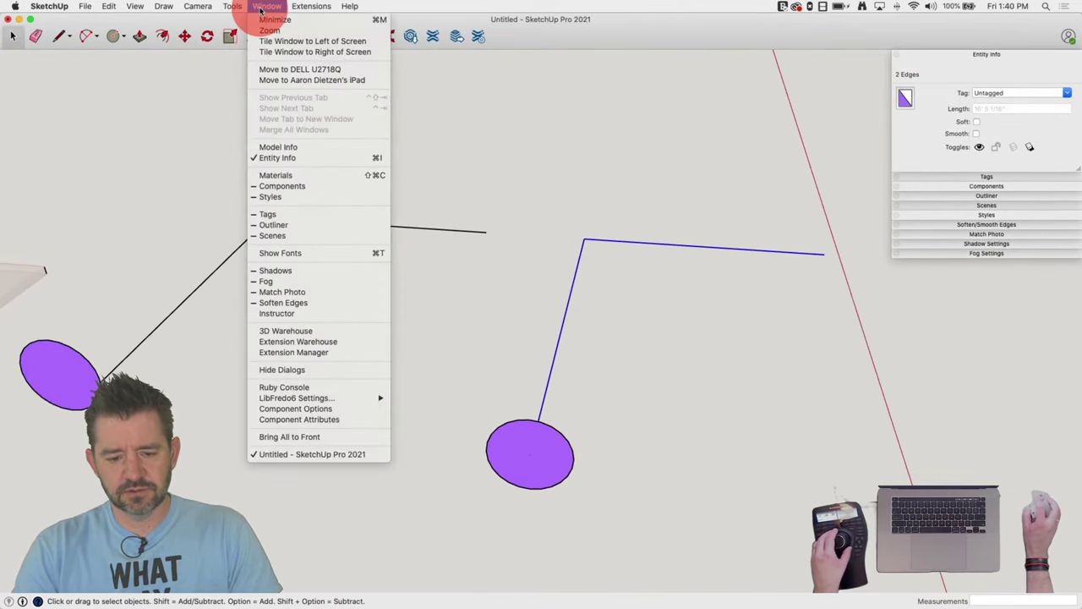
pyautogui.click(232, 7)
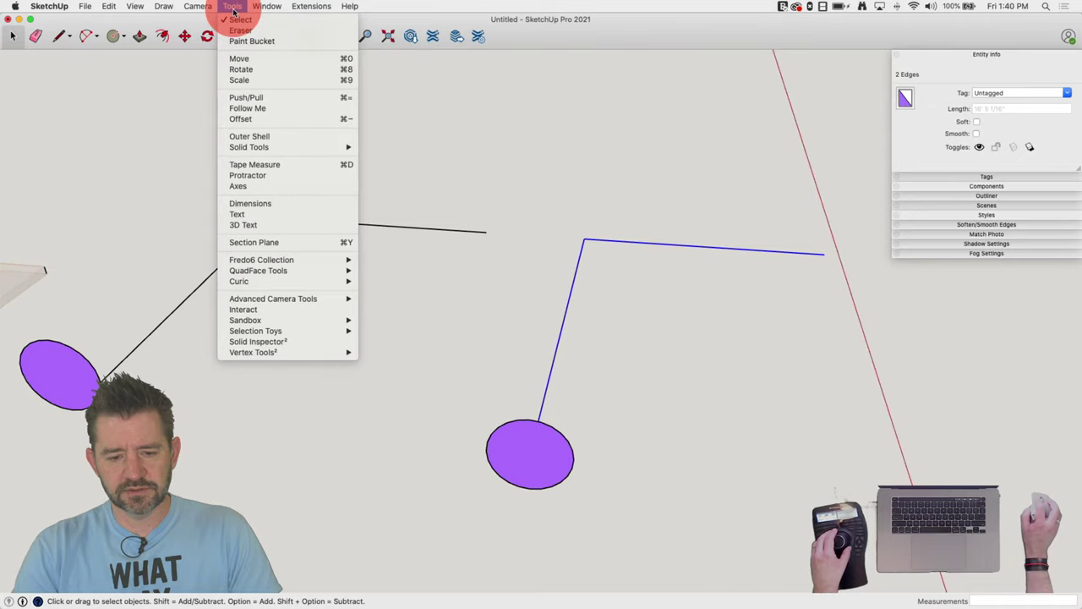
pyautogui.click(254, 108)
pyautogui.click(525, 440)
pyautogui.press('space')
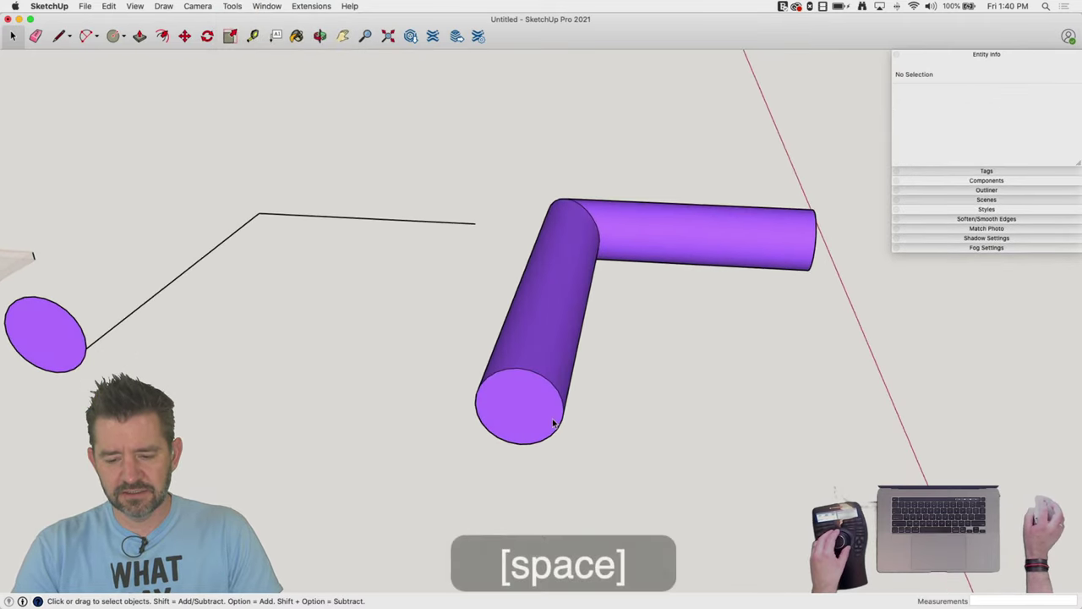
pyautogui.click(526, 410)
pyautogui.press('BackSpace')
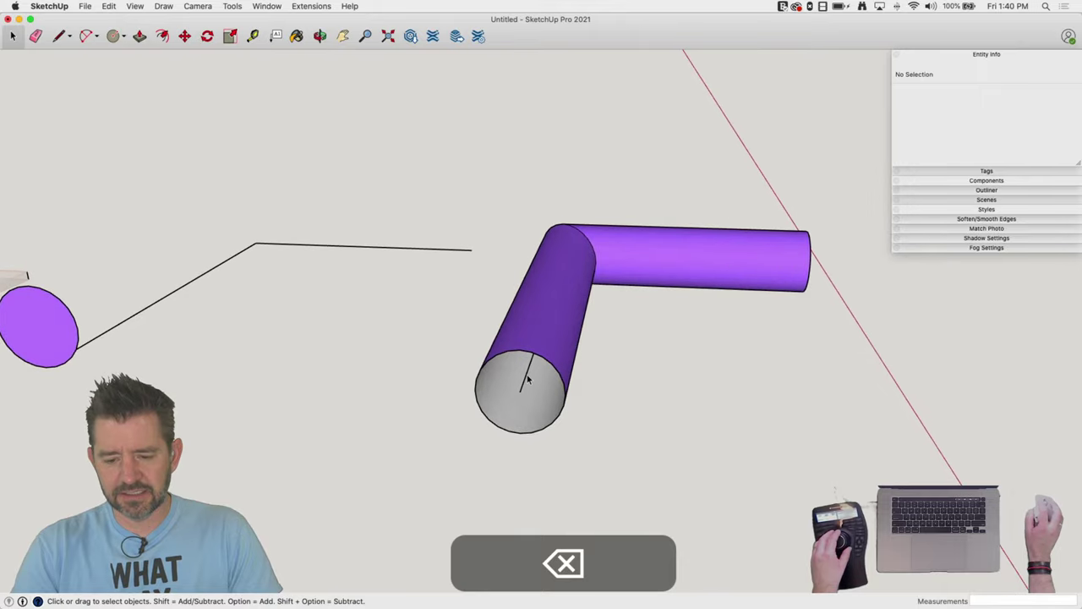
# Sweep the copied circle along the left path with Follow Me and delete its end face
pyautogui.click(526, 440)
pyautogui.moveTo(500, 514); pyautogui.dragTo(513, 180, button='middle')
pyautogui.keyDown('shift'); pyautogui.click(555, 292); pyautogui.keyUp('shift')
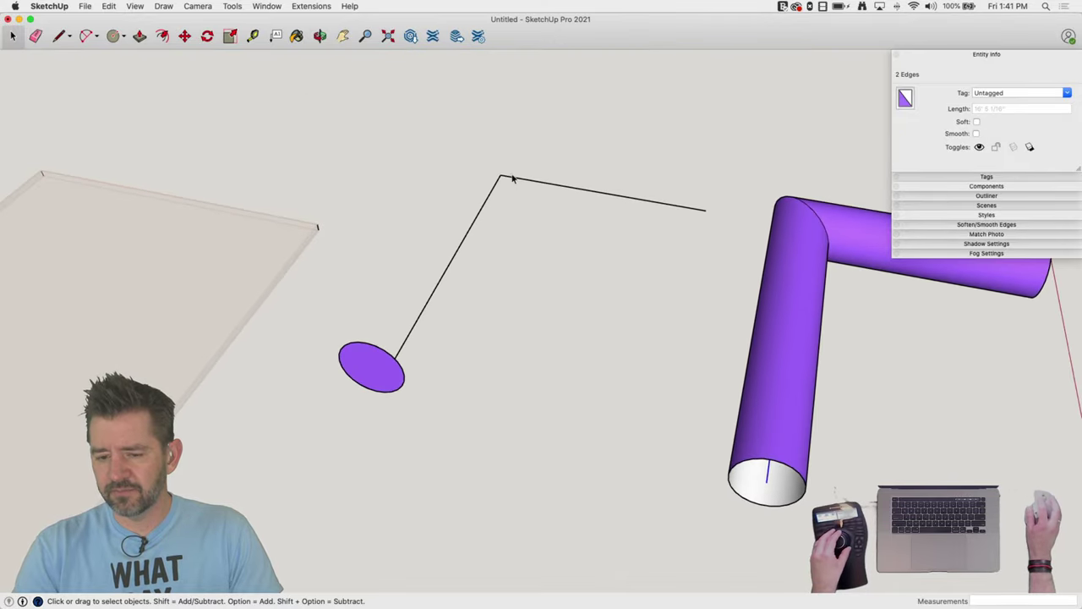
pyautogui.moveTo(449, 201); pyautogui.dragTo(451, 203)
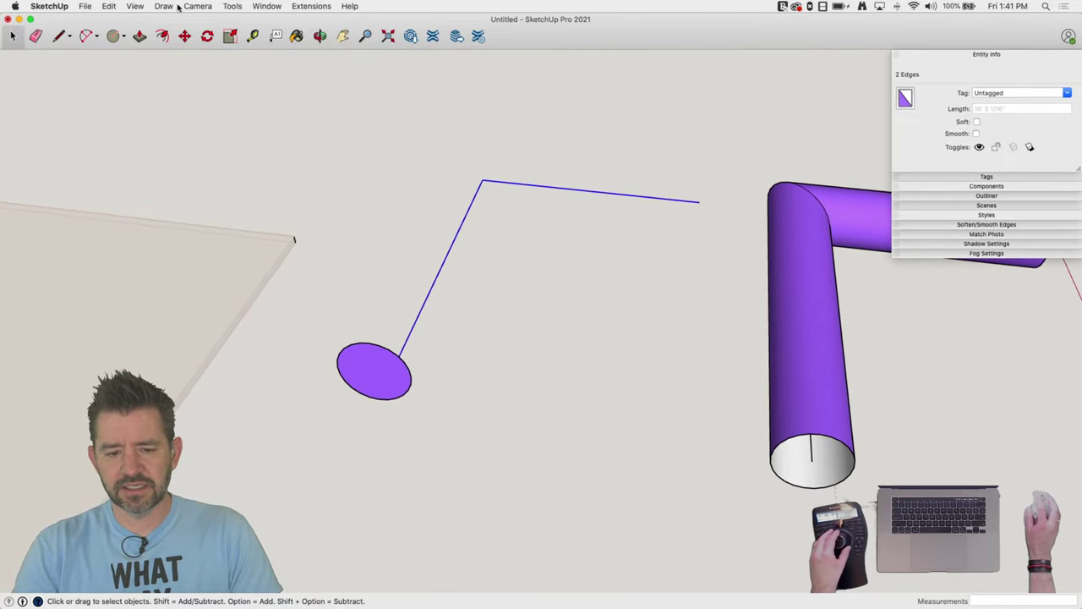
pyautogui.click(232, 6)
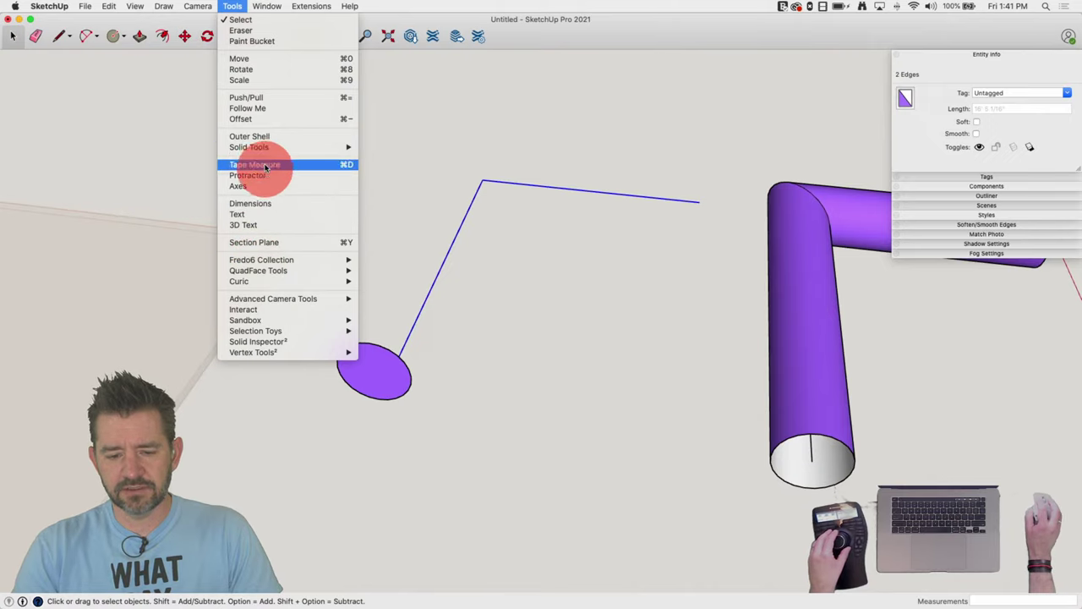
pyautogui.click(250, 98)
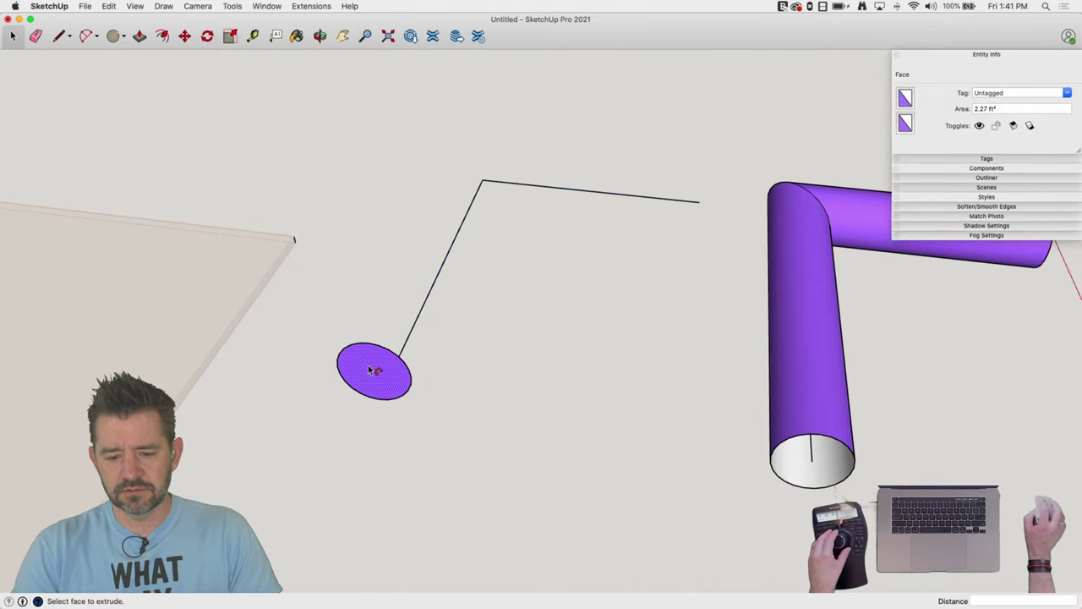
pyautogui.click(372, 370)
pyautogui.press('space')
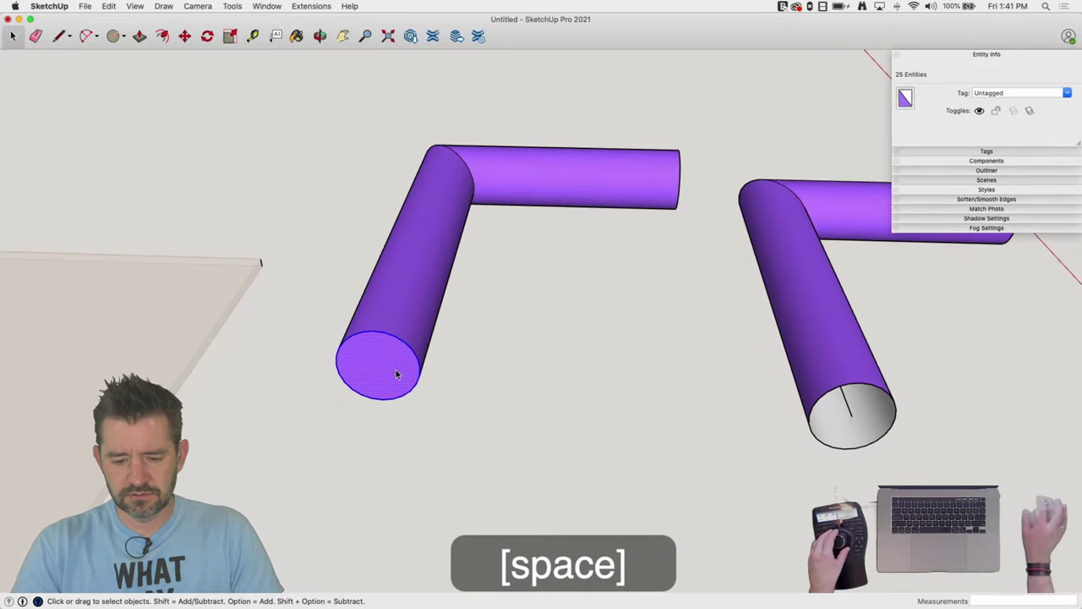
pyautogui.click(396, 373)
pyautogui.press('BackSpace')
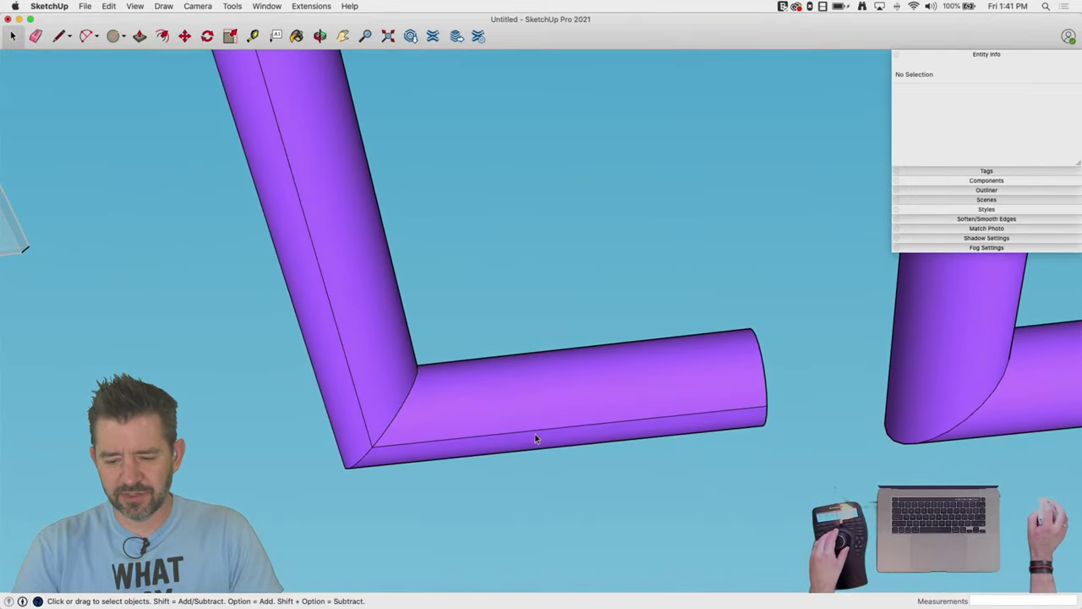
# Smooth the left tube at 178 degrees with Soften coplanar enabled
pyautogui.click(556, 424)
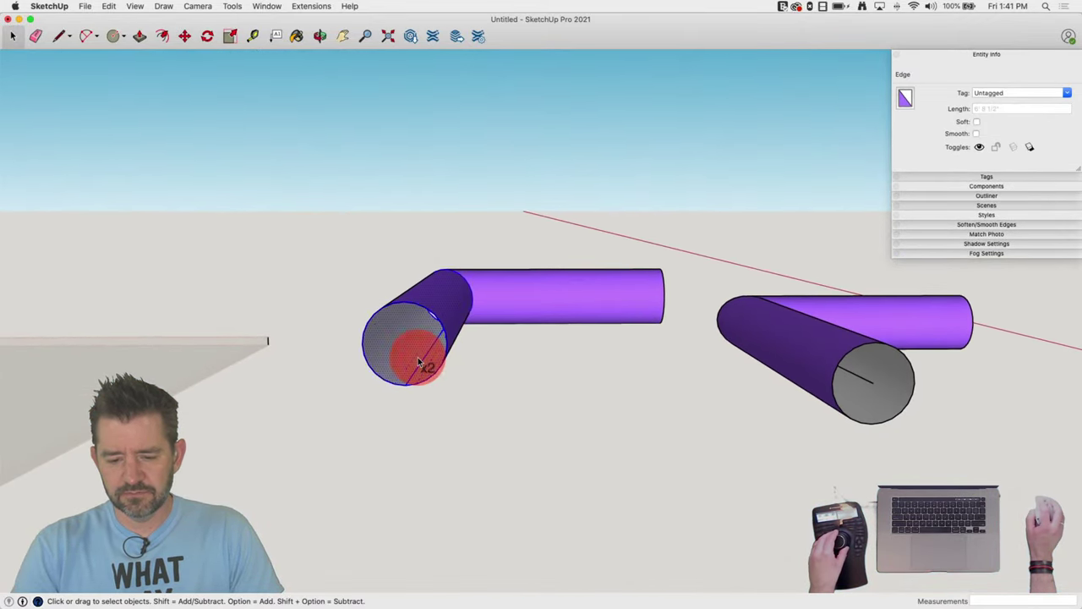
pyautogui.tripleClick(419, 362)
pyautogui.click(964, 199)
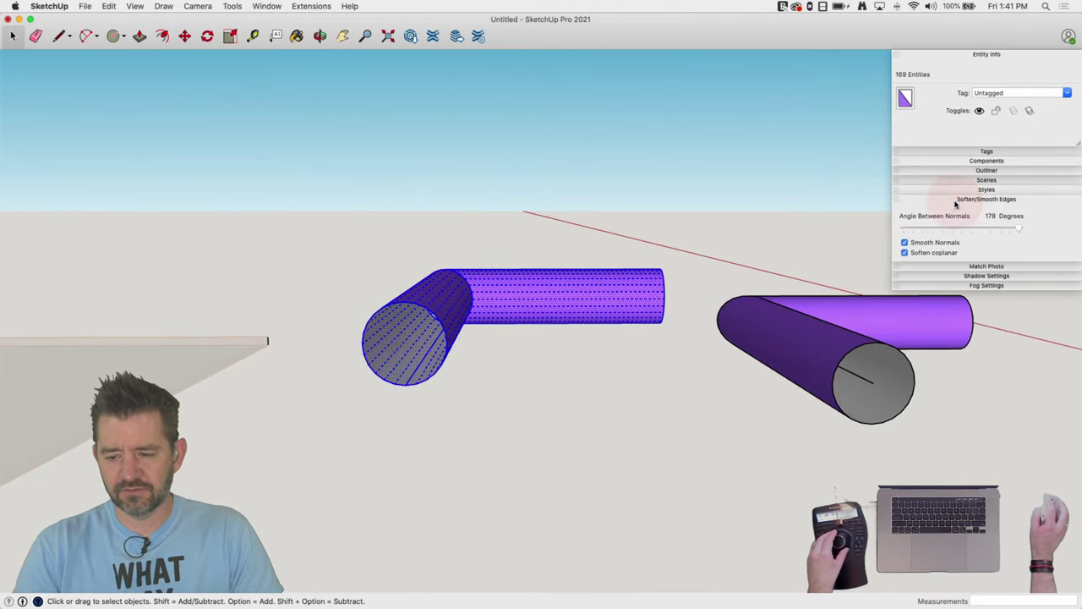
pyautogui.click(904, 252)
pyautogui.click(689, 234)
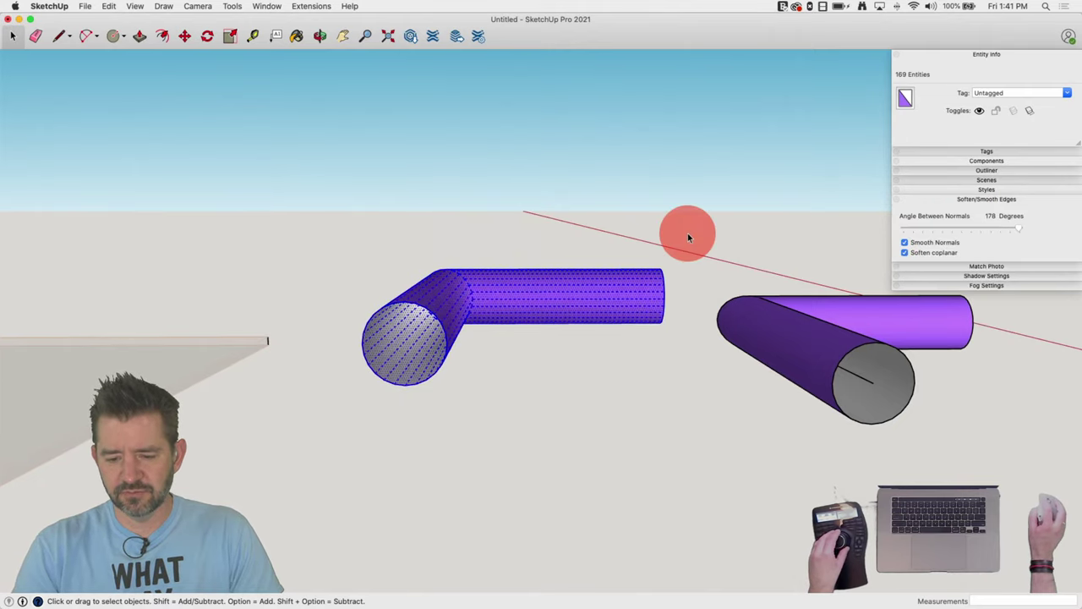
pyautogui.moveTo(538, 357); pyautogui.dragTo(475, 421, button='middle')
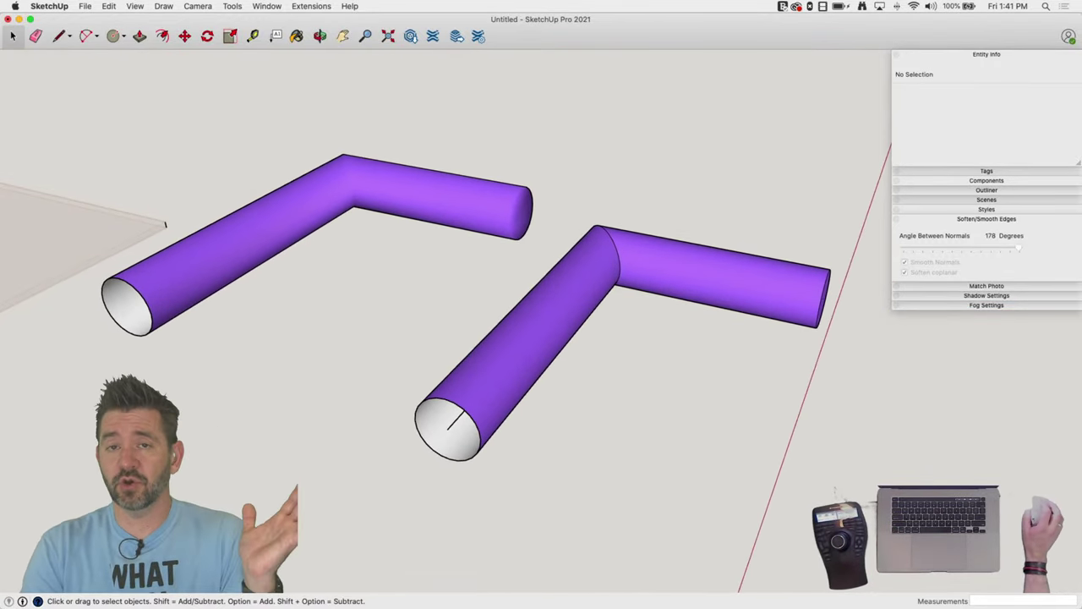
# Delete the radius edges inside the tube opening and zoom out to the planter
pyautogui.click(450, 429)
pyautogui.moveTo(450, 429); pyautogui.dragTo(532, 348, button='middle')
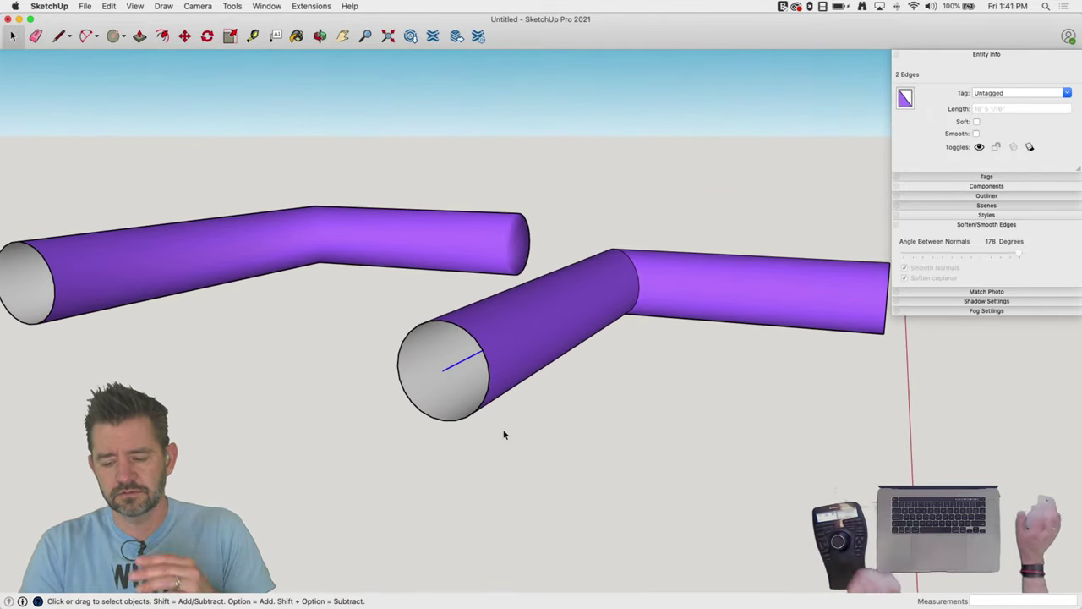
pyautogui.press('BackSpace')
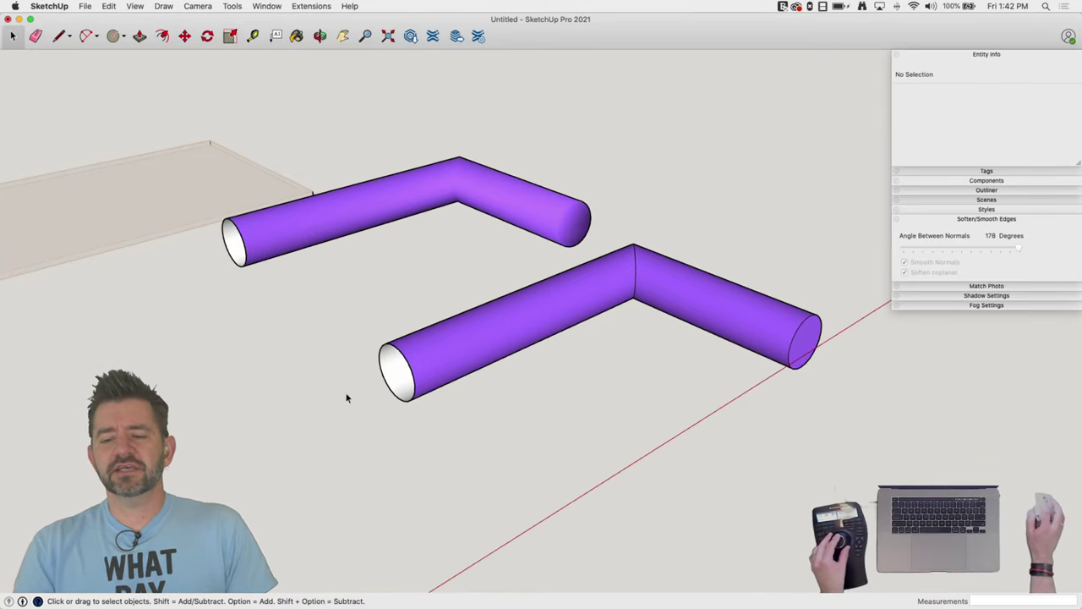
pyautogui.moveTo(346, 398); pyautogui.dragTo(976, 198, button='middle')
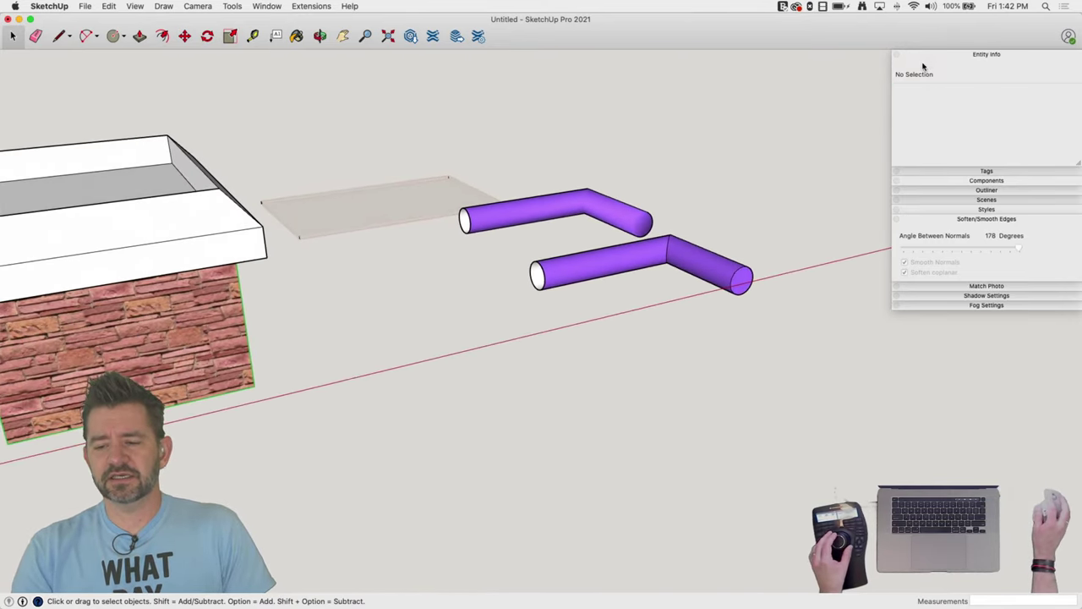
# Put the brick wall group on a new 'Walls' tag
pyautogui.click(984, 171)
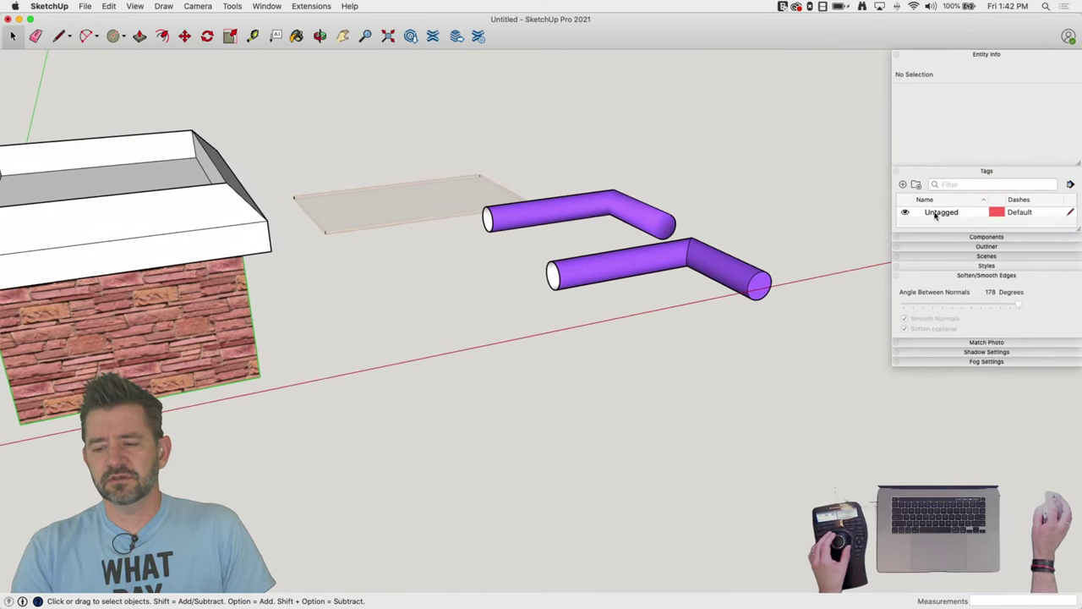
pyautogui.moveTo(1079, 231); pyautogui.dragTo(1077, 277)
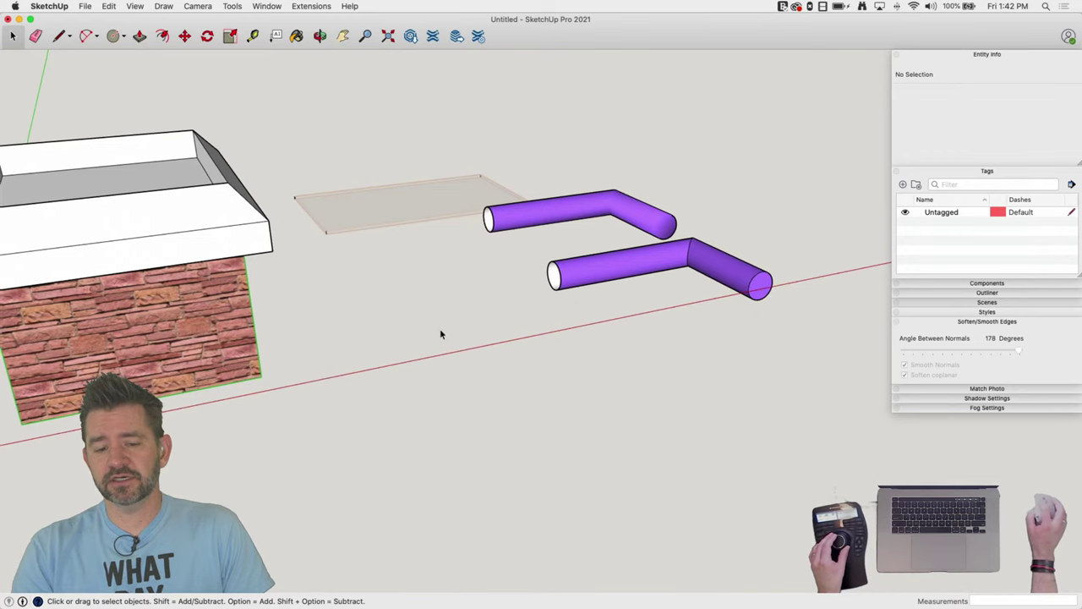
pyautogui.click(205, 321)
pyautogui.click(984, 93)
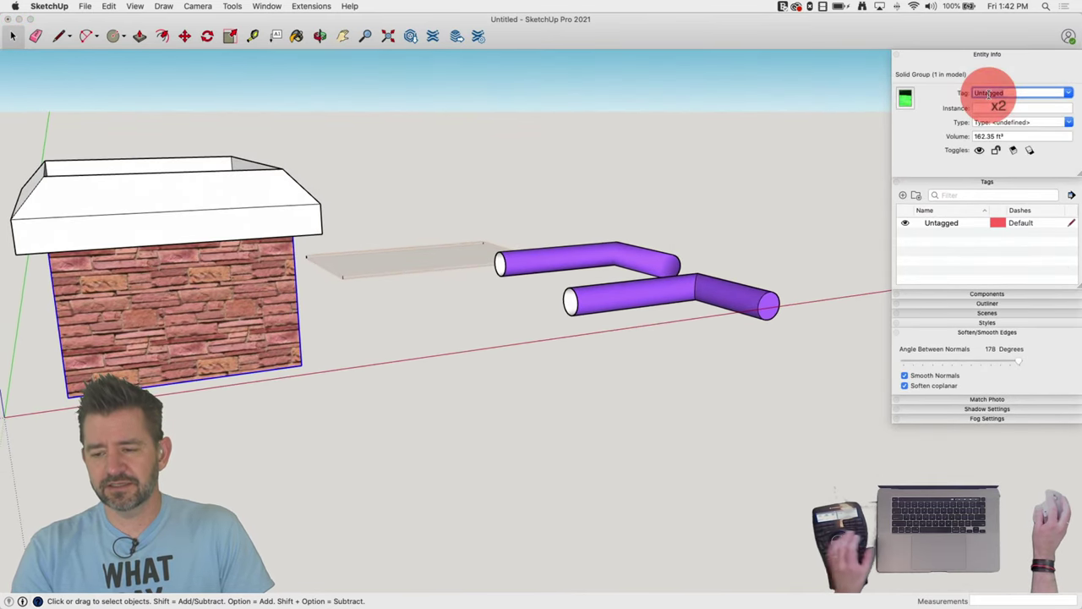
pyautogui.write('Walls')
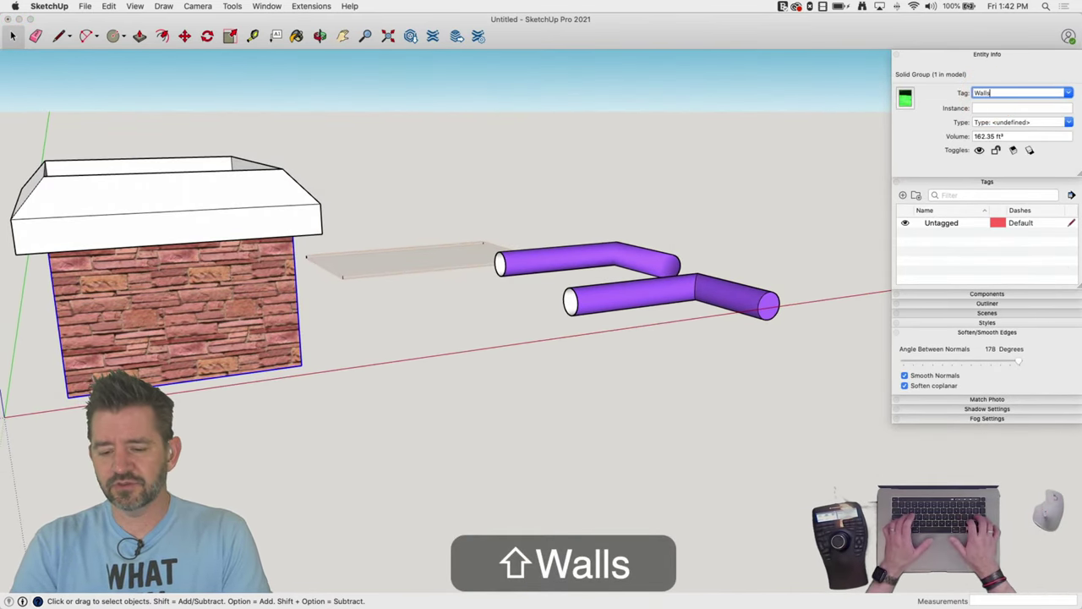
pyautogui.press('Return')
# Put the white roof cap on a new 'Roof' tag
pyautogui.click(133, 218)
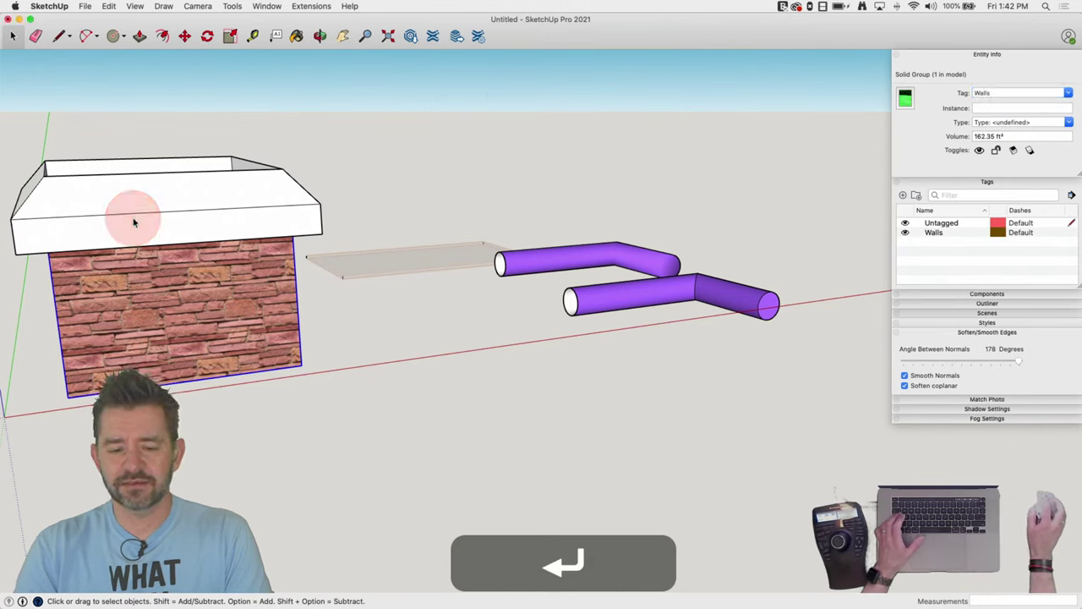
pyautogui.click(181, 194)
pyautogui.click(984, 93)
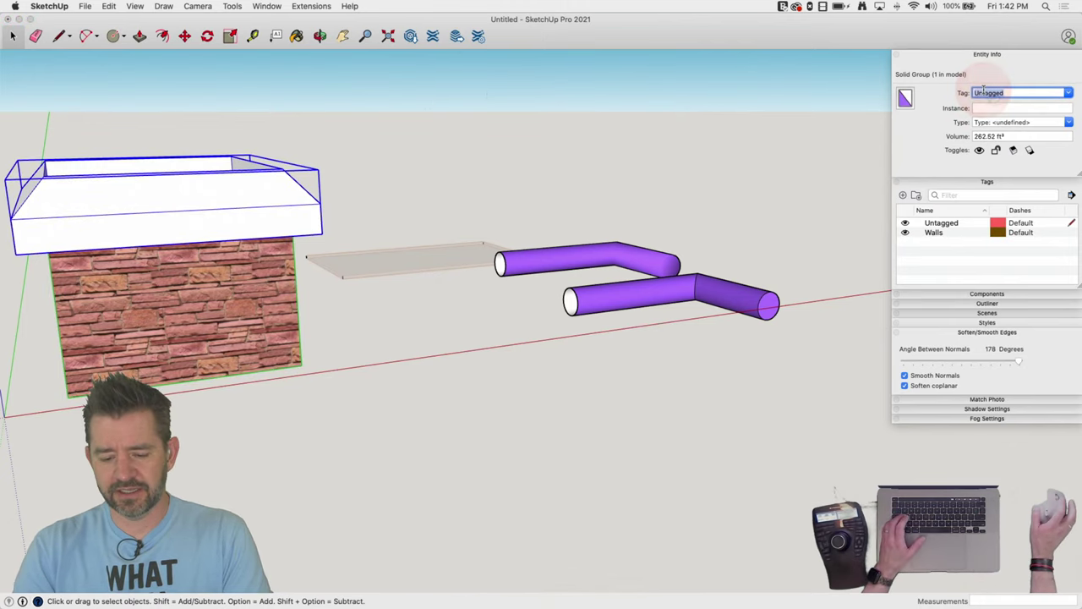
pyautogui.write('Roof')
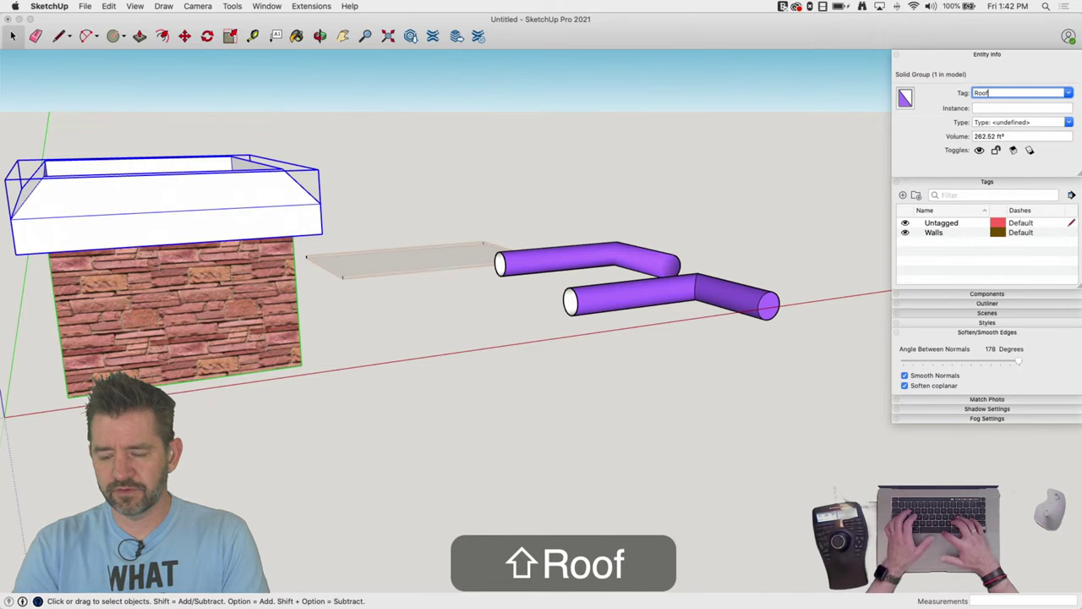
pyautogui.press('Return')
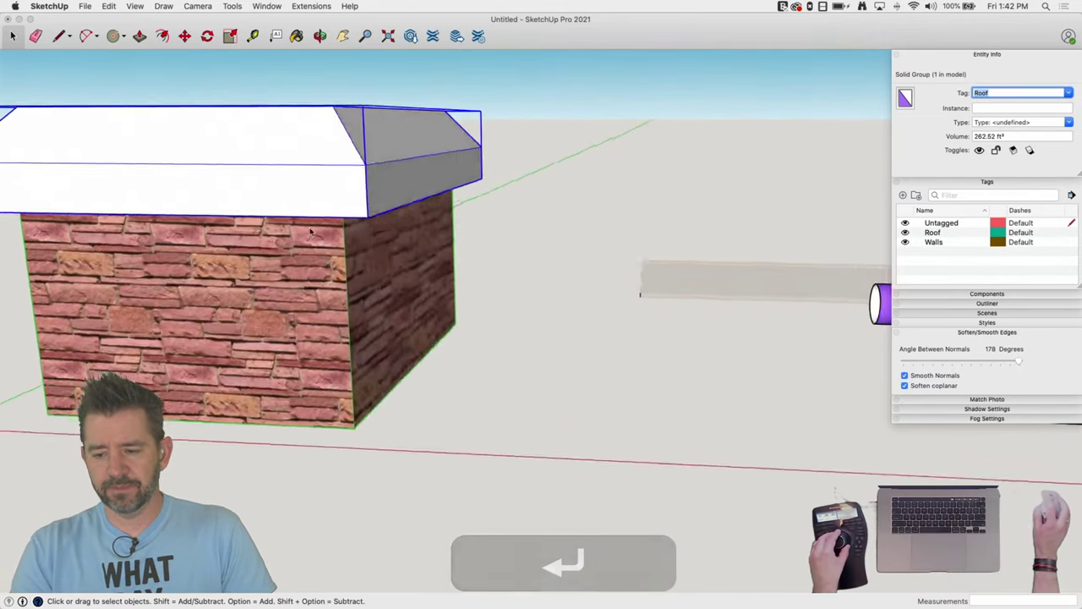
# Turn on Color by Tag and pick the Section Plane tool from the Tools menu
pyautogui.click(1072, 196)
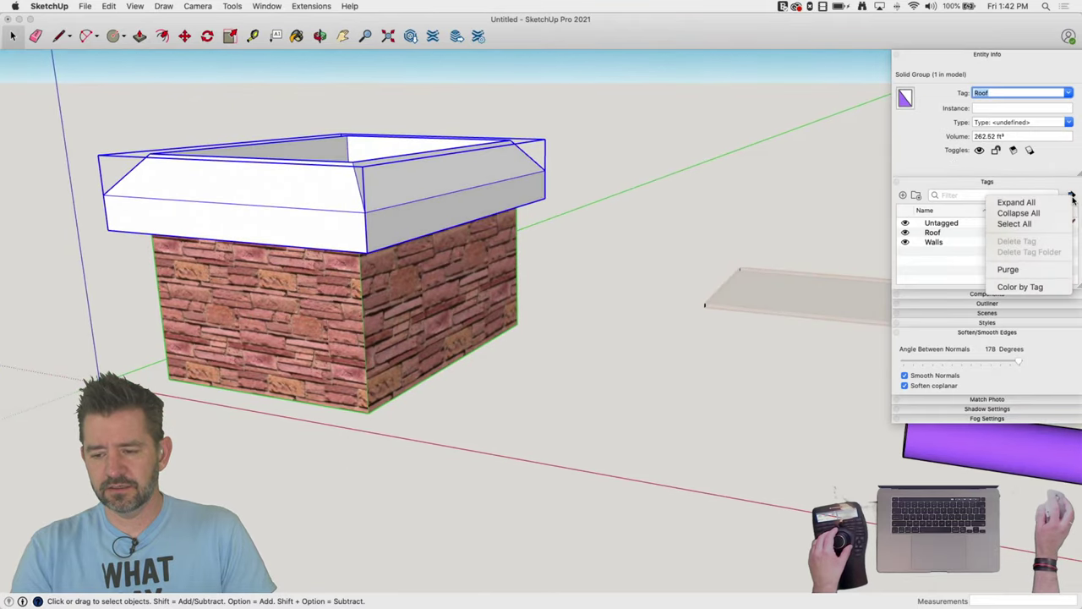
pyautogui.click(1027, 290)
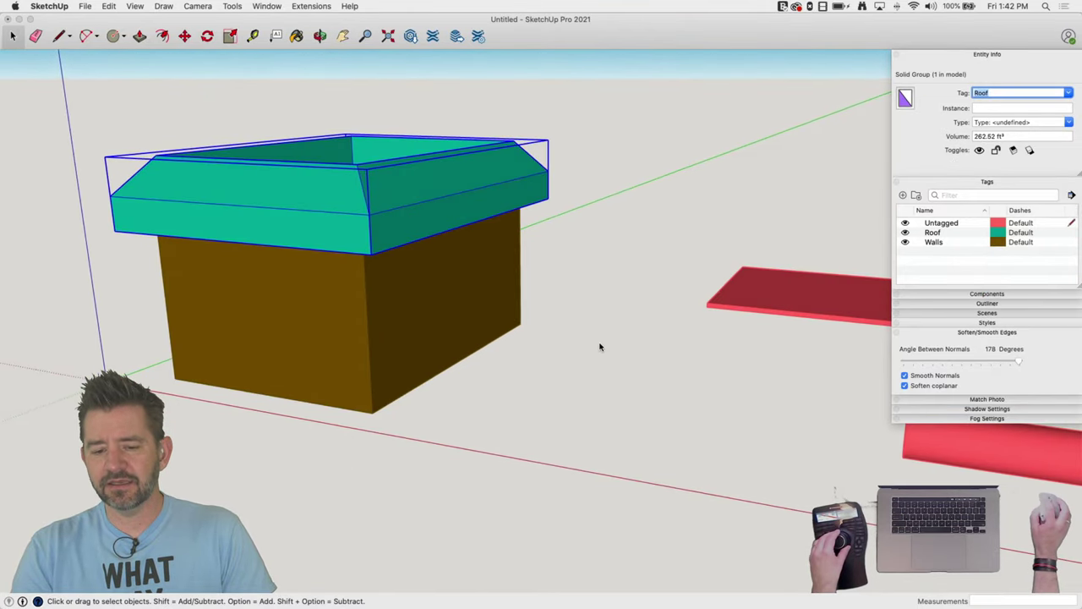
pyautogui.click(108, 6)
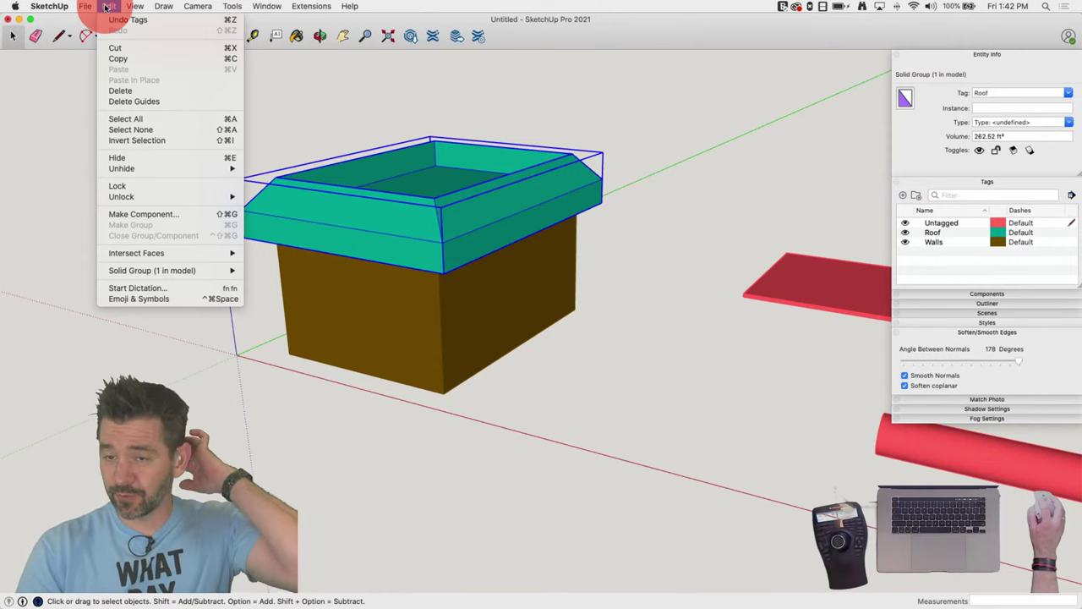
pyautogui.moveTo(157, 6)
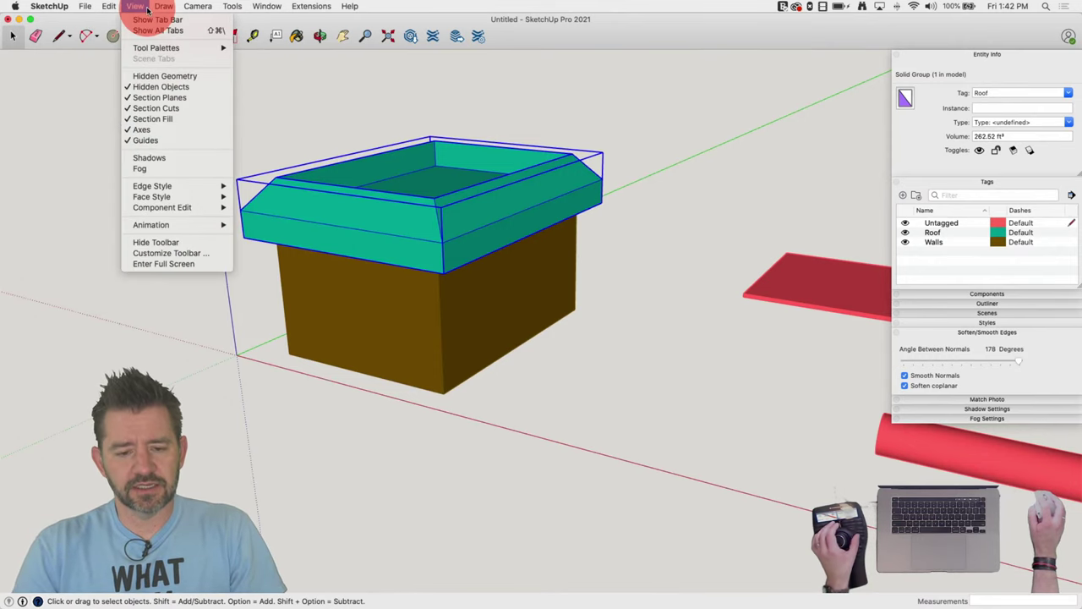
pyautogui.moveTo(116, 7)
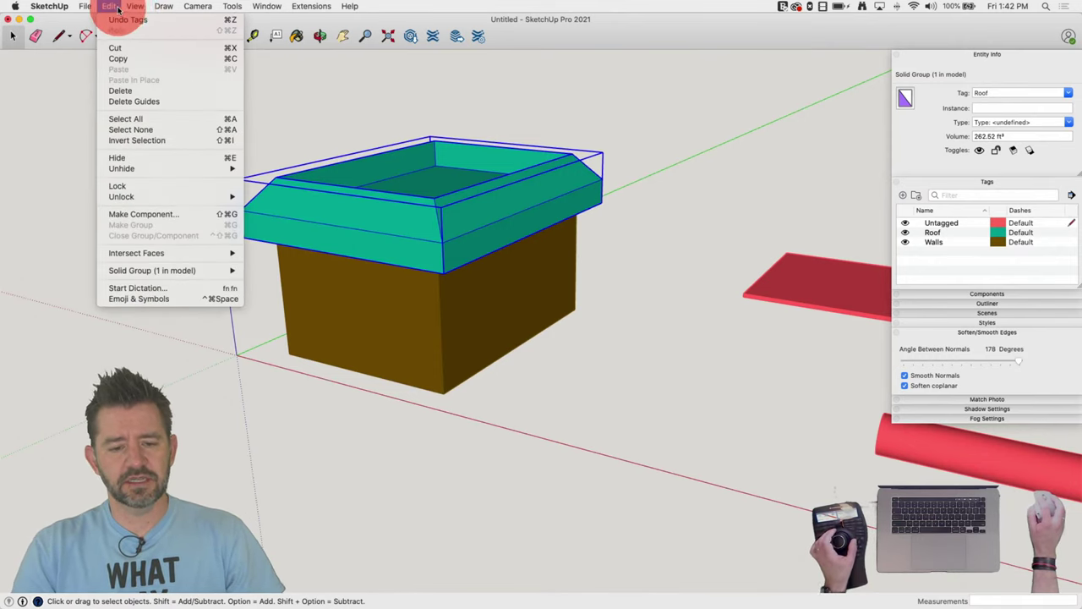
pyautogui.moveTo(236, 6)
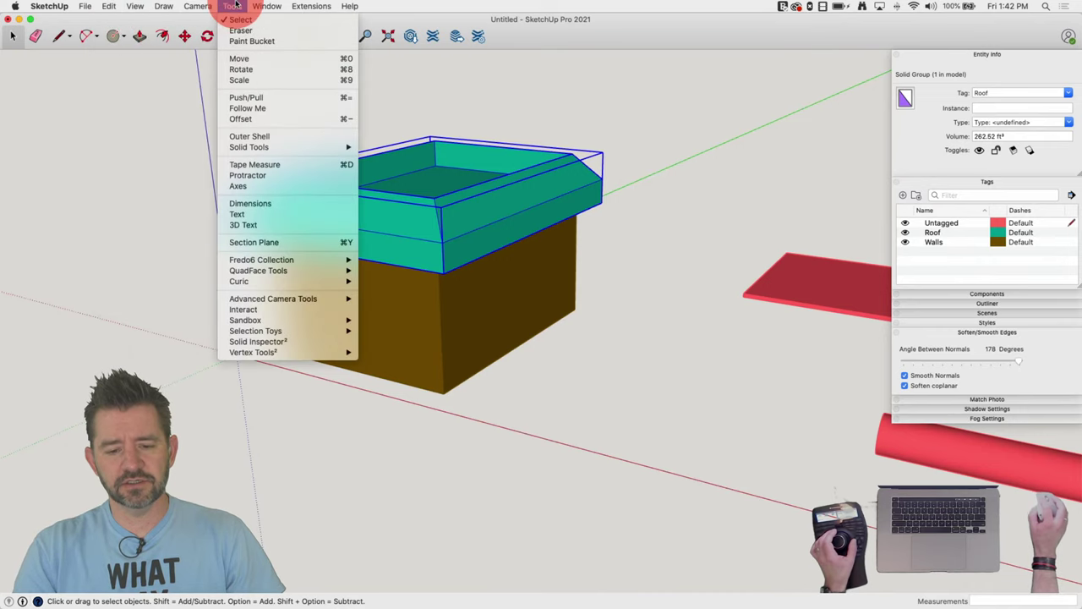
pyautogui.click(257, 242)
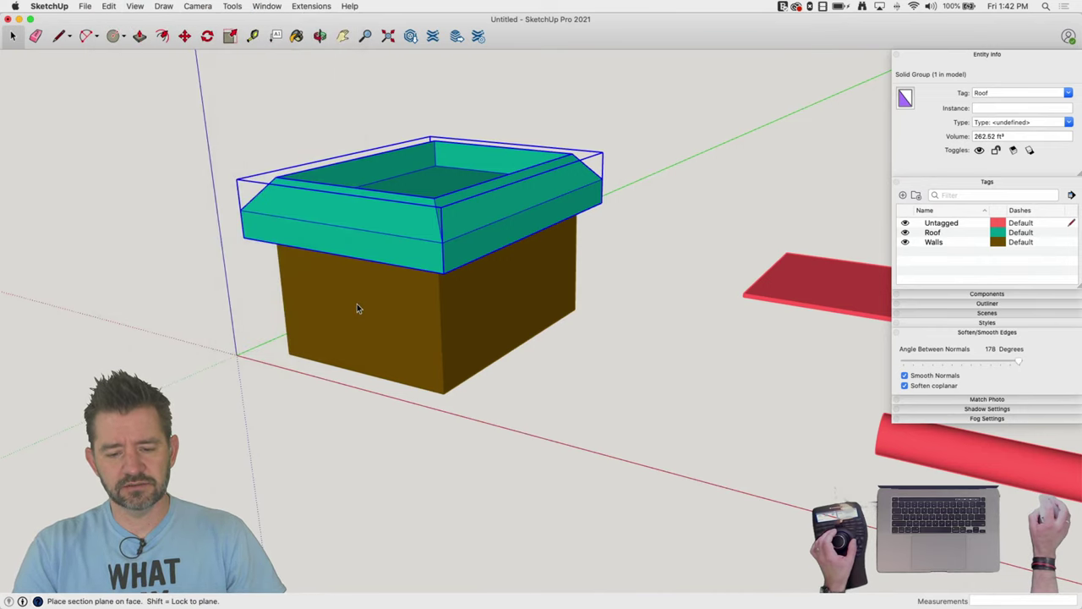
# Place a section plane on the planter's front face, keeping the default name
pyautogui.click(352, 301)
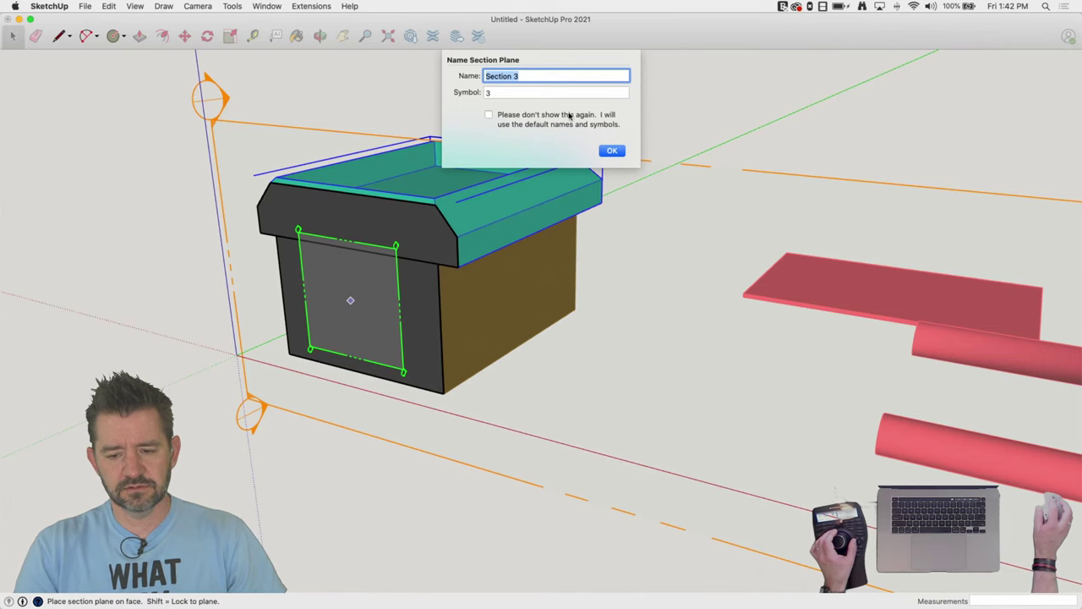
pyautogui.click(612, 151)
pyautogui.press('space')
pyautogui.press('m')
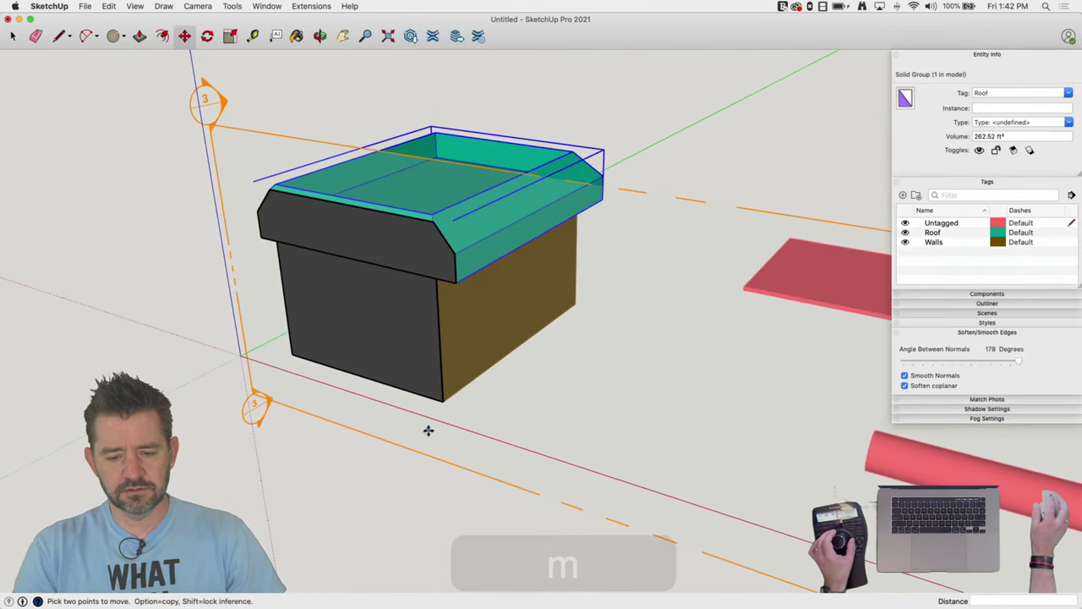
pyautogui.moveTo(445, 420); pyautogui.dragTo(438, 414)
pyautogui.press('Escape')
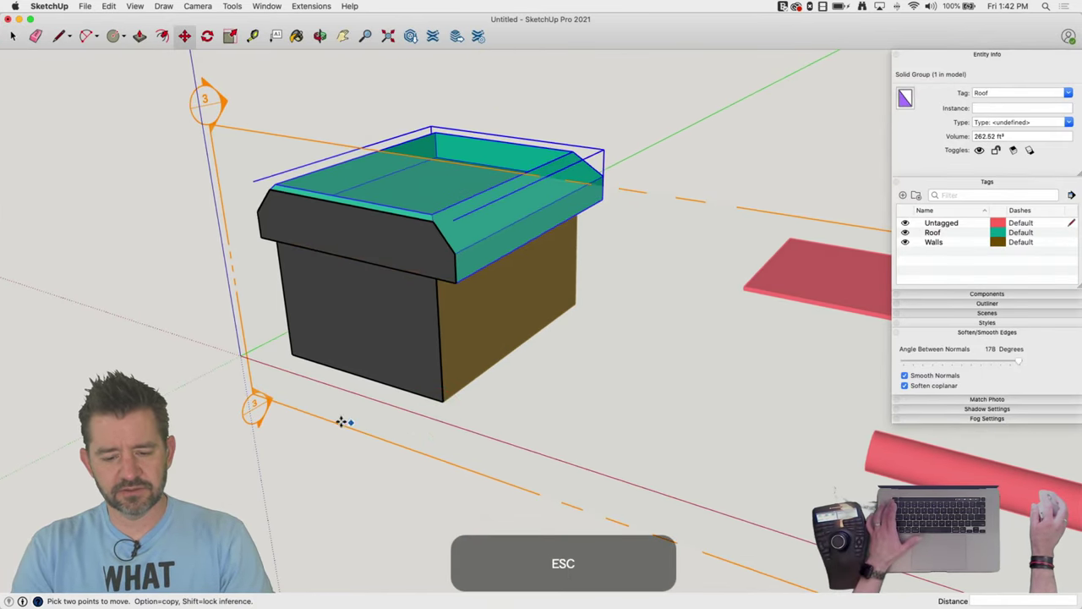
pyautogui.press('Escape')
pyautogui.press('Escape')
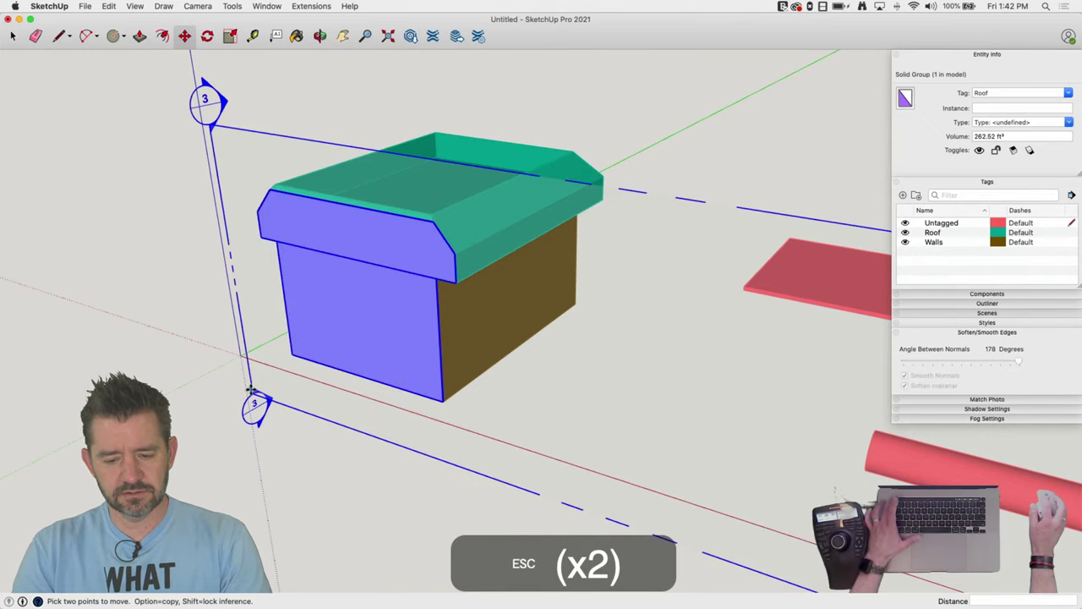
# Move the section plane deeper into the planter and inspect the hollow cut
pyautogui.moveTo(251, 389); pyautogui.dragTo(285, 367)
pyautogui.press('space')
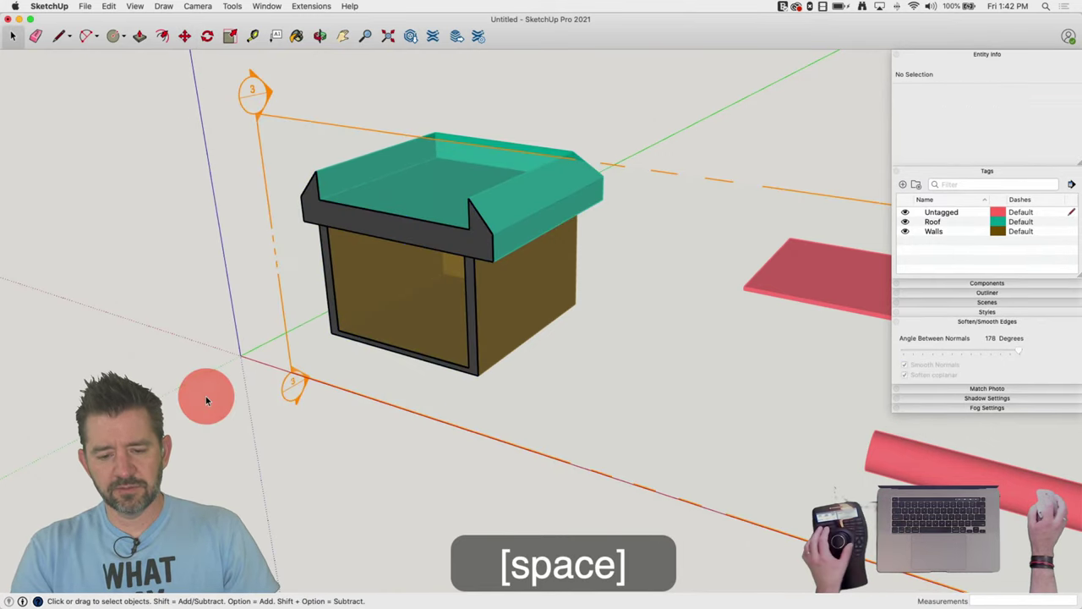
pyautogui.scroll(5, 417, 212)
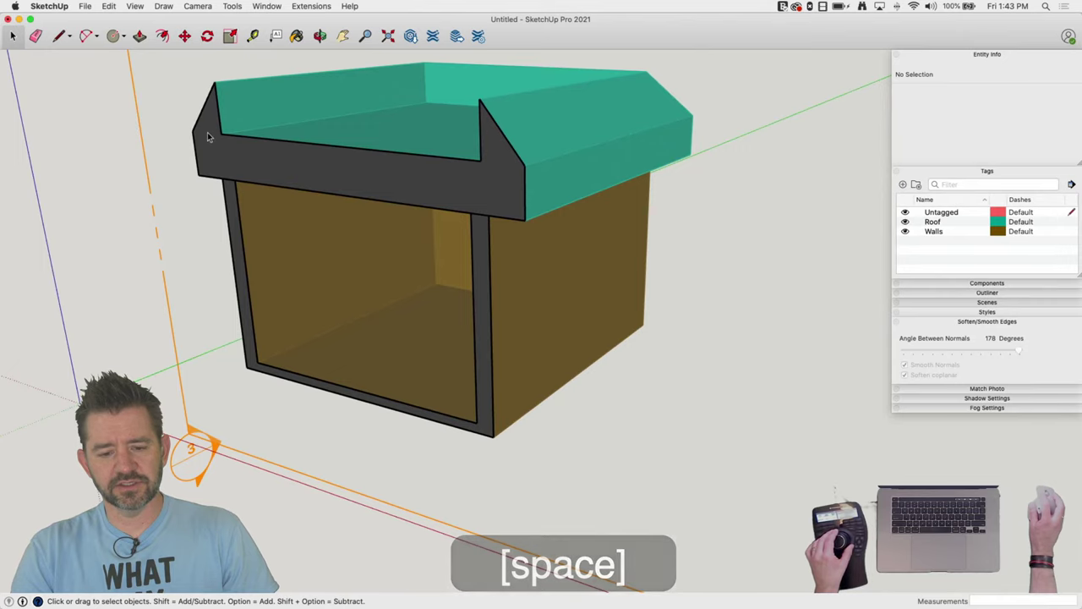
pyautogui.scroll(-3, 224, 195)
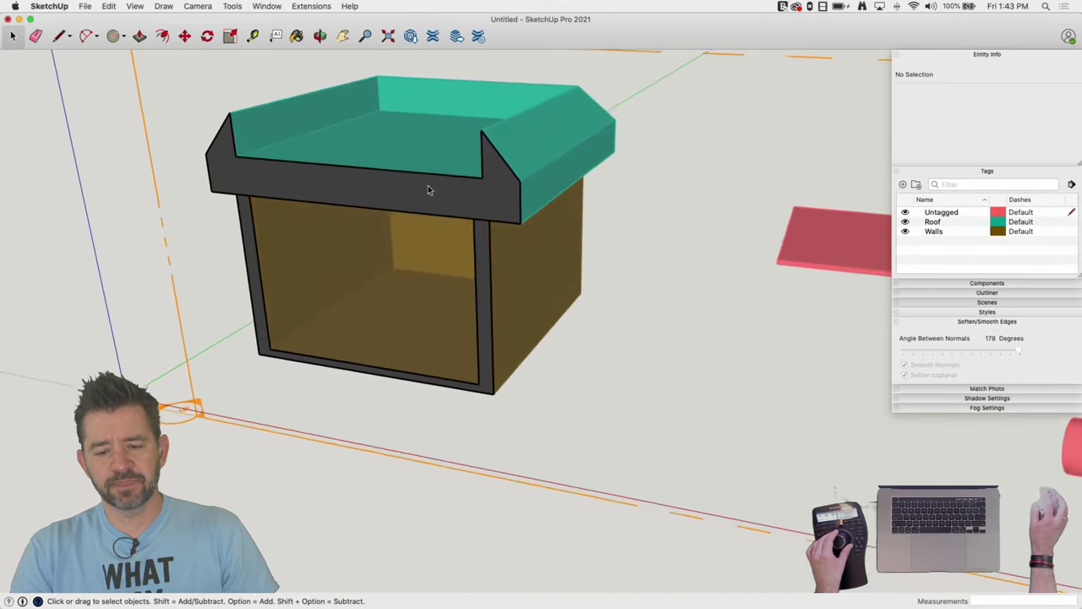
pyautogui.click(487, 205)
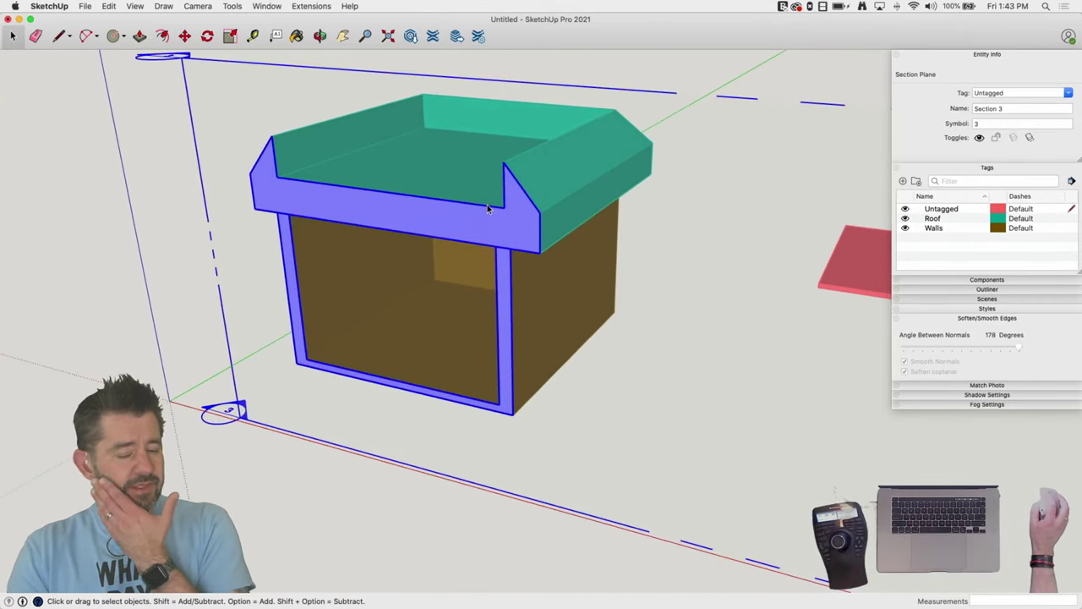
pyautogui.click(161, 339)
pyautogui.click(446, 218)
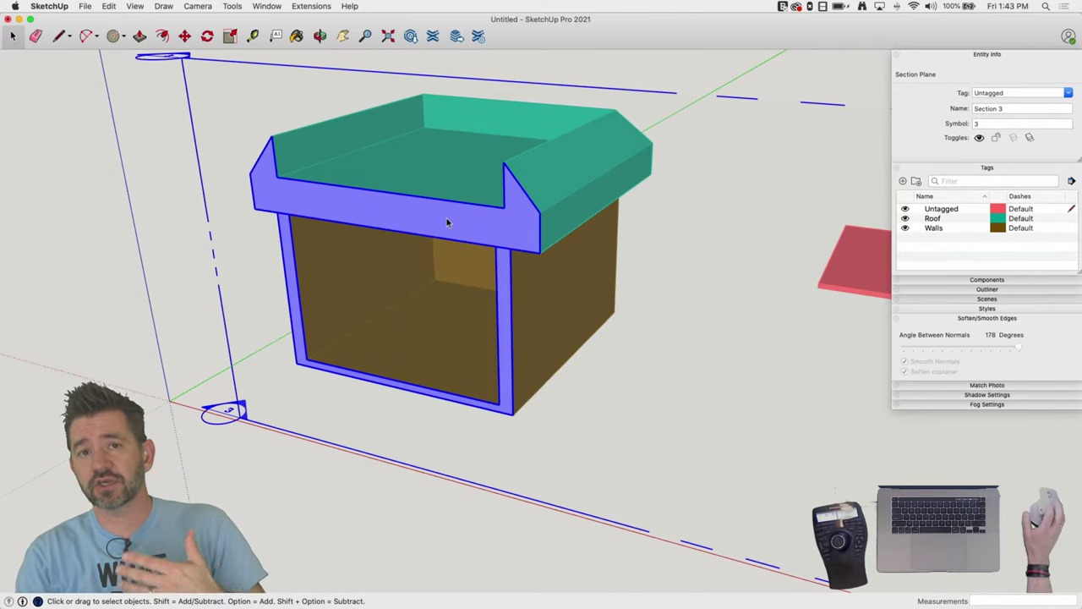
pyautogui.click(162, 251)
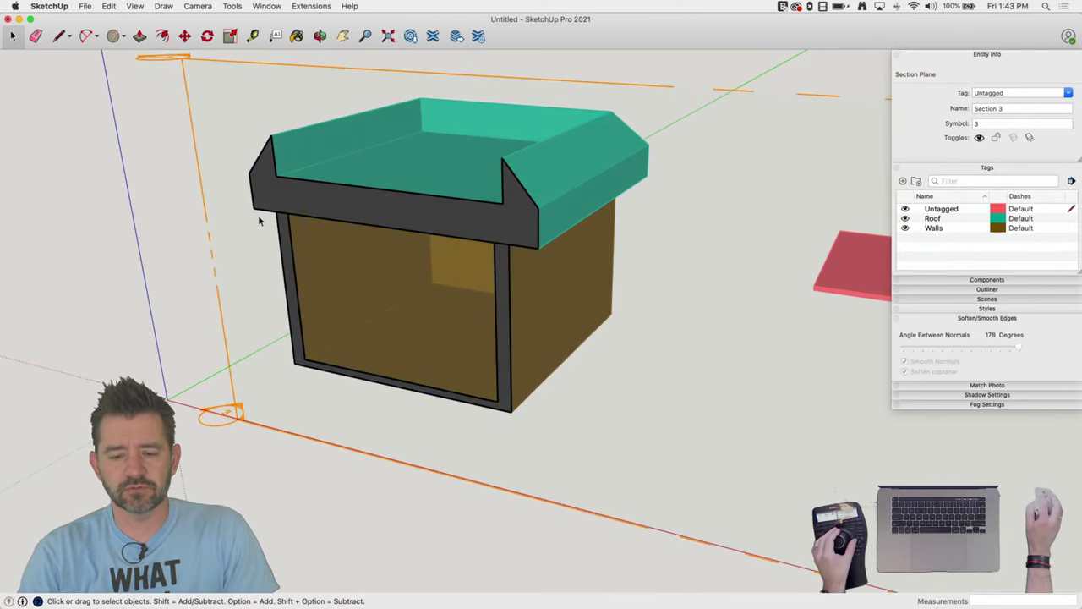
pyautogui.moveTo(478, 144); pyautogui.dragTo(592, 169, button='middle')
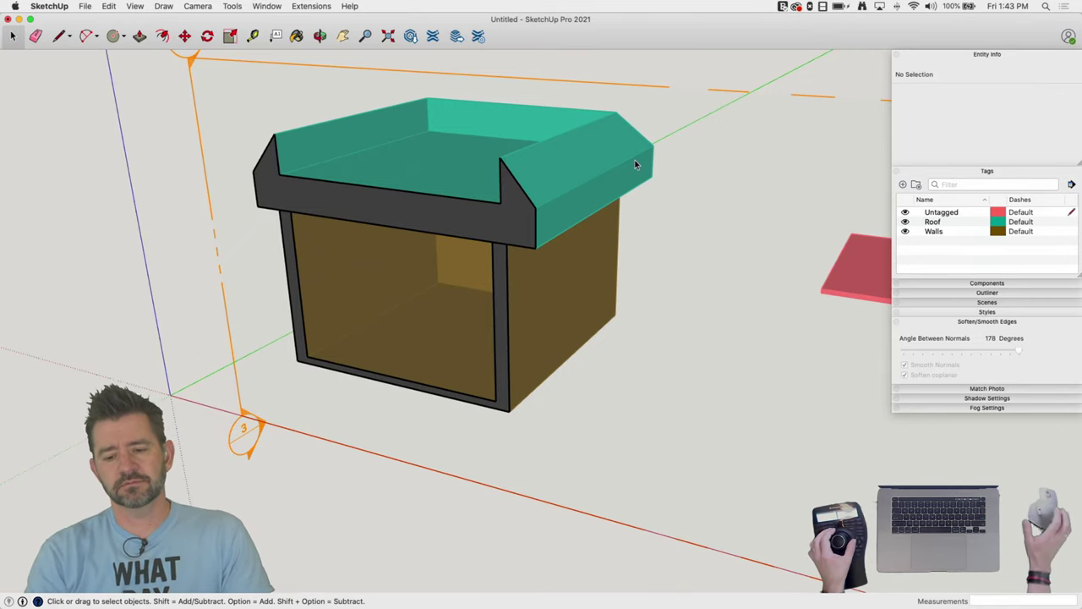
pyautogui.moveTo(638, 161); pyautogui.dragTo(551, 125, button='middle')
# Erase the section plane and its cut with the Eraser
pyautogui.scroll(-5, 551, 125)
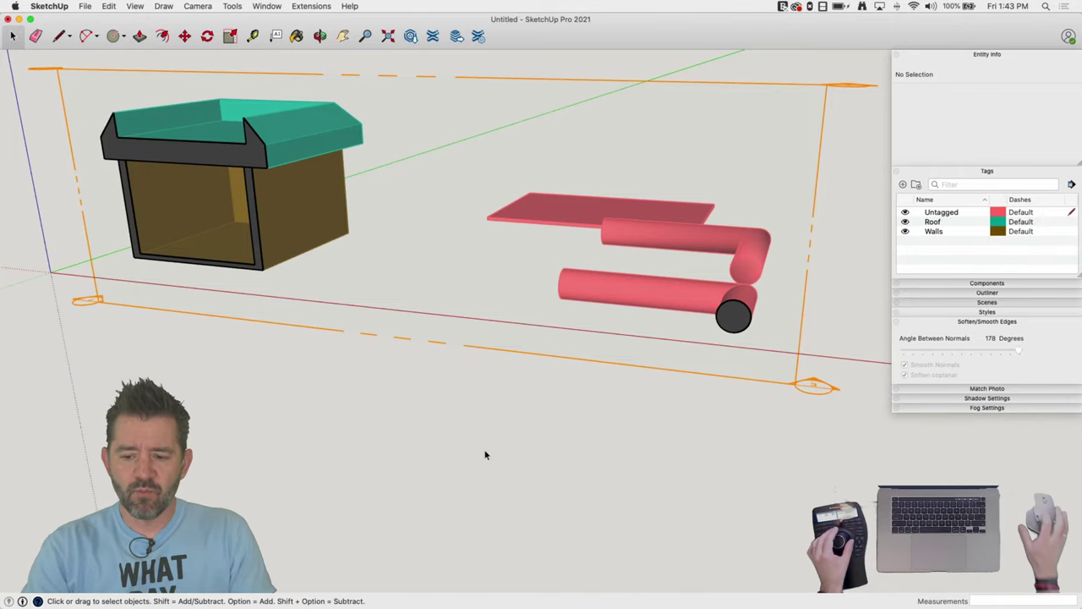
pyautogui.moveTo(485, 455); pyautogui.dragTo(731, 479, button='middle')
pyautogui.press('e')
pyautogui.click(491, 380)
pyautogui.press('space')
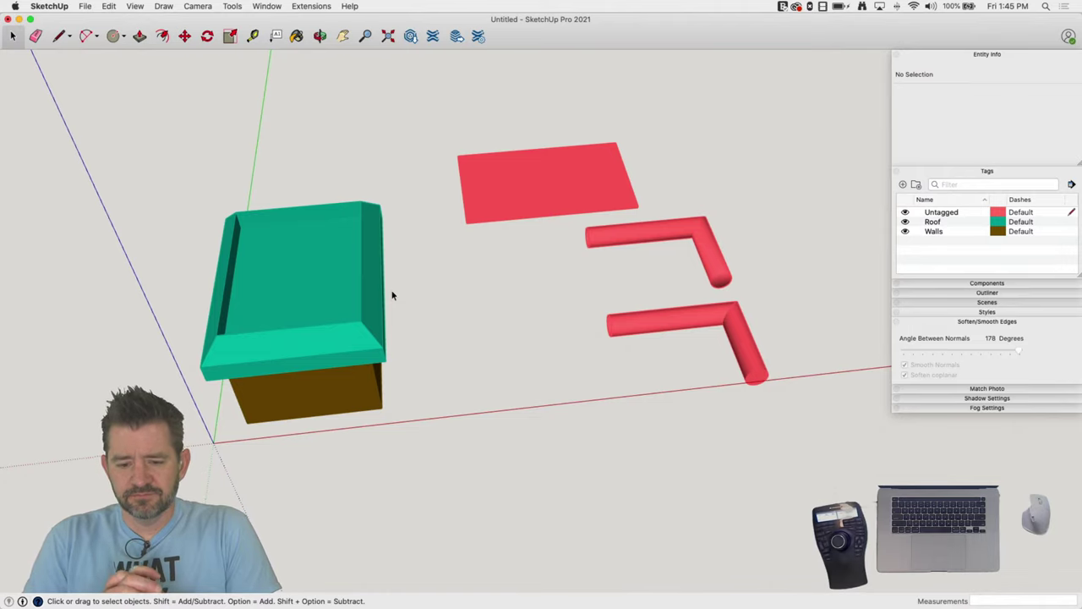
# Turn off Color by Tag in the Tags menu and orbit around the planter
pyautogui.click(1071, 184)
pyautogui.click(1032, 277)
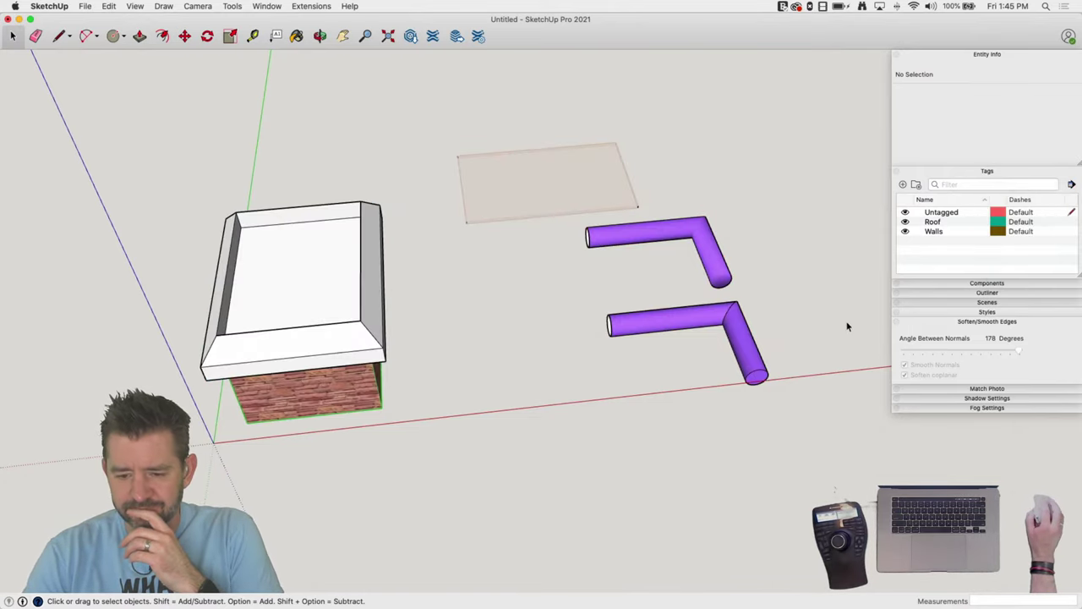
pyautogui.moveTo(846, 323); pyautogui.dragTo(719, 283, button='middle')
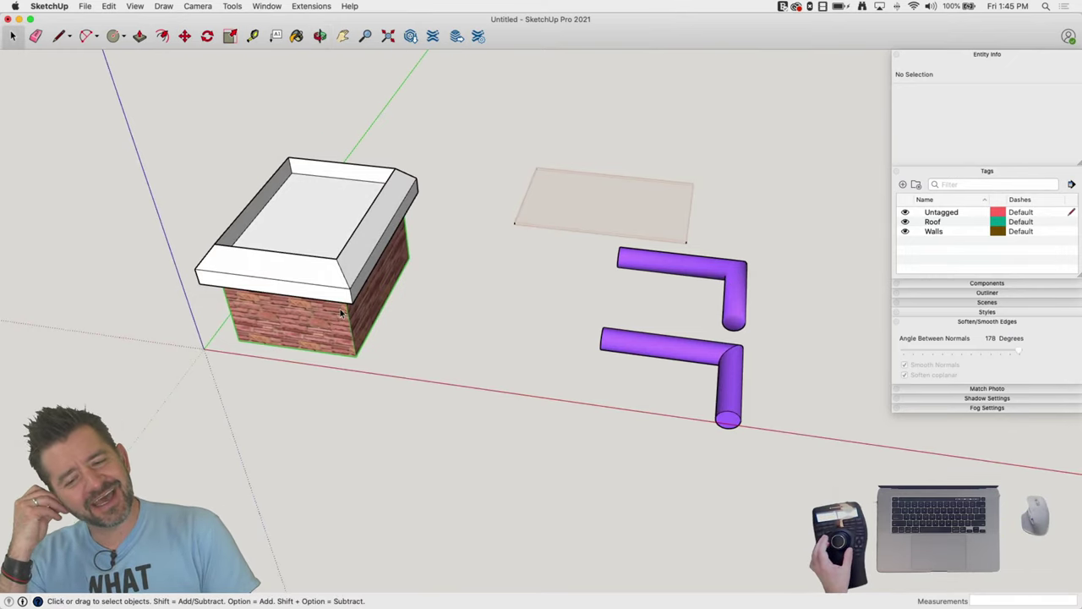
pyautogui.moveTo(341, 313); pyautogui.dragTo(339, 307, button='middle')
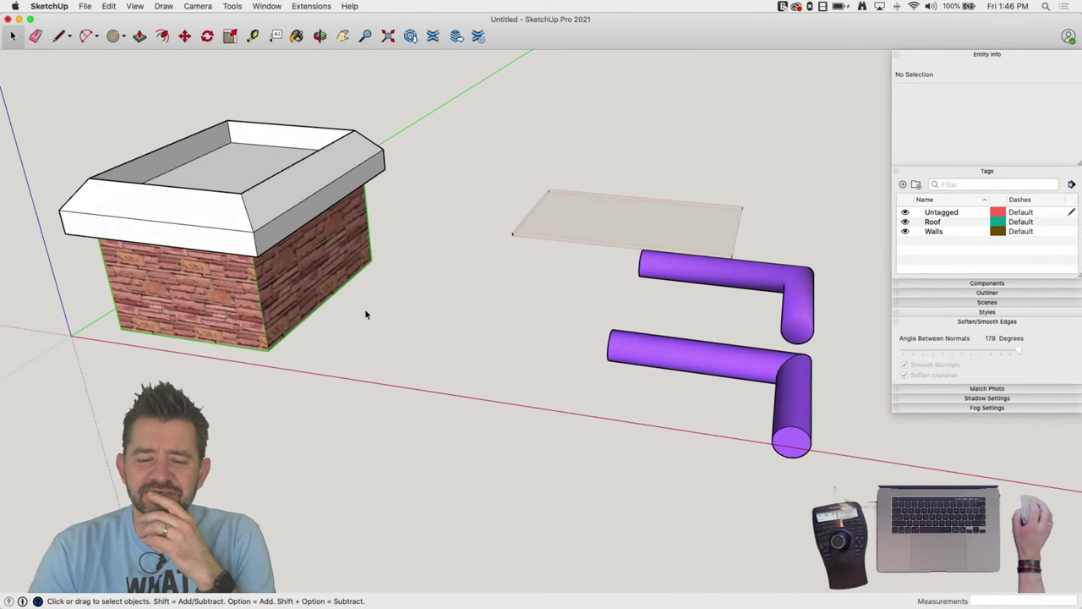
# Inside the roof cap group, select all geometry and adjust the Soften/Smooth Edges angle slider
pyautogui.doubleClick(274, 218)
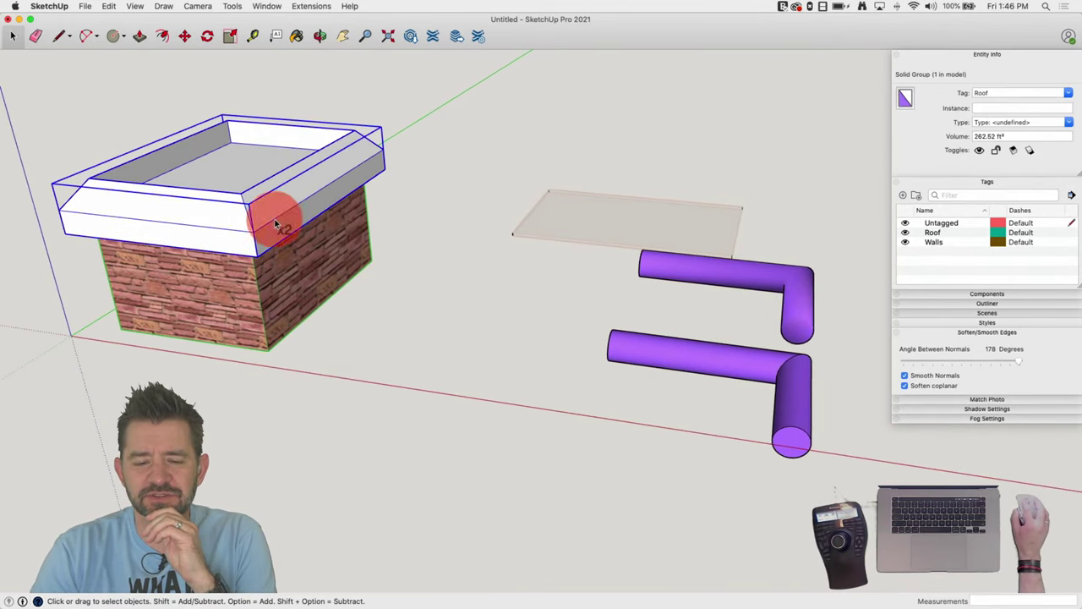
pyautogui.scroll(3, 214, 216)
pyautogui.click(217, 218)
pyautogui.tripleClick(270, 212)
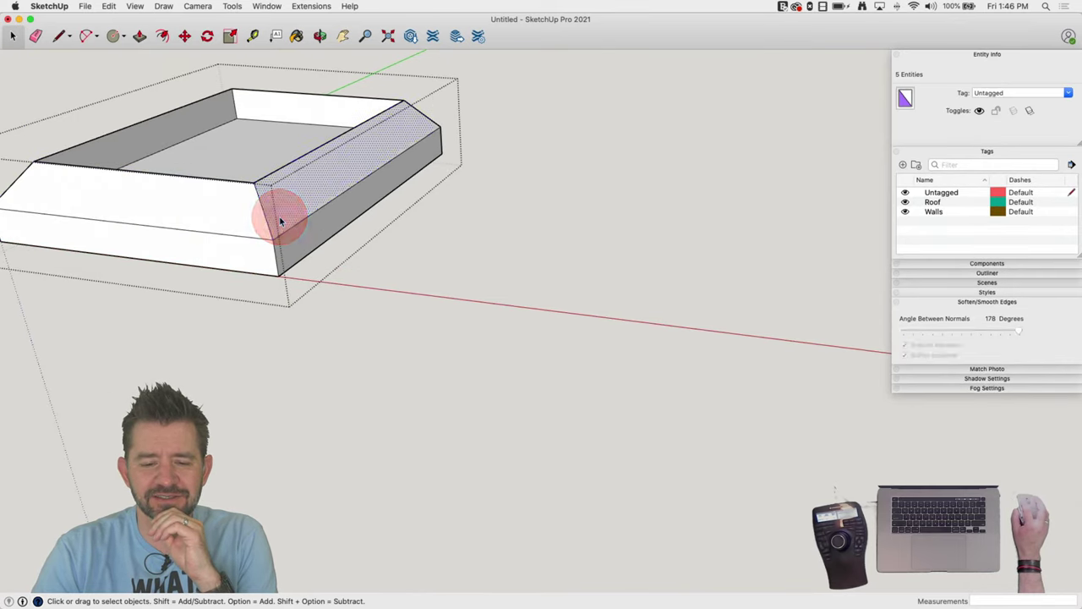
pyautogui.moveTo(307, 225); pyautogui.dragTo(145, 169, button='middle')
pyautogui.moveTo(1018, 332); pyautogui.dragTo(922, 330)
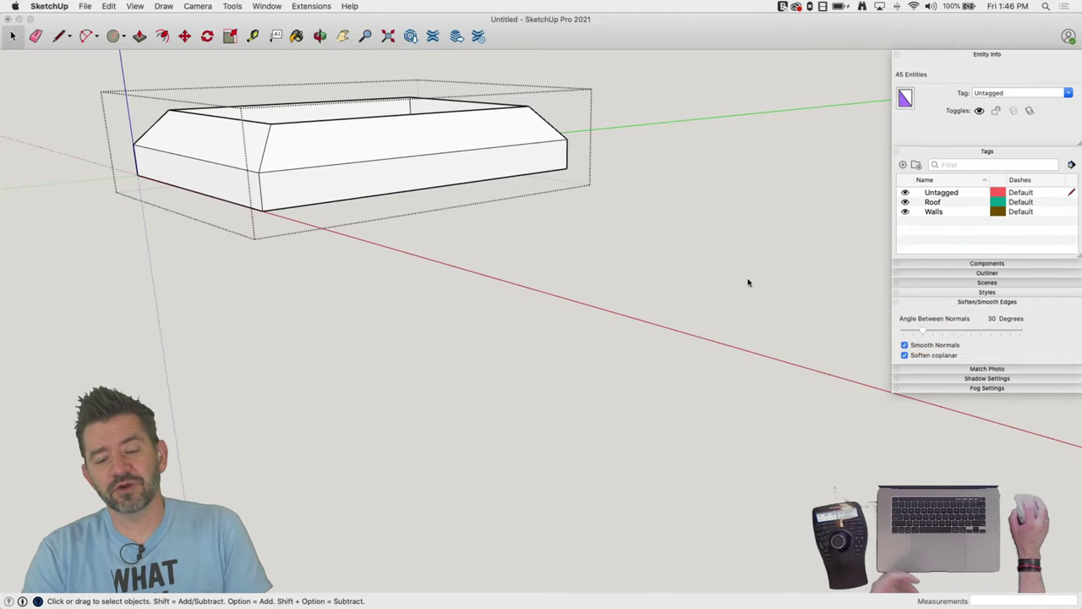
pyautogui.click(502, 206)
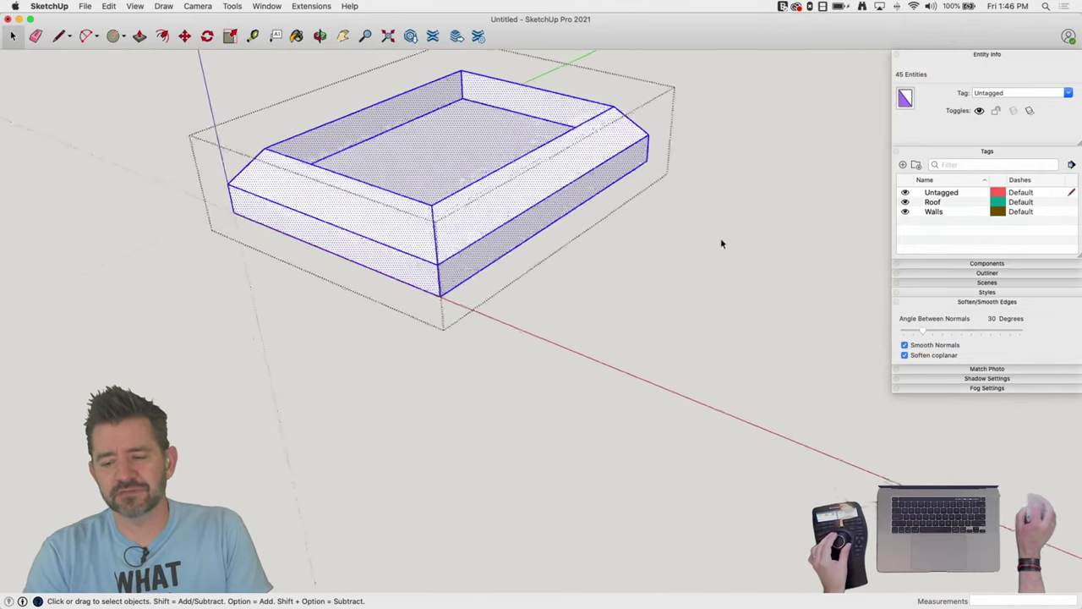
pyautogui.moveTo(922, 331)
pyautogui.mouseDown()
pyautogui.moveTo(945, 335)
pyautogui.moveTo(913, 331)
pyautogui.mouseUp()
# Set the cap's smoothing angle to 15 degrees and clear the selection
pyautogui.press('e')
pyautogui.click(641, 218)
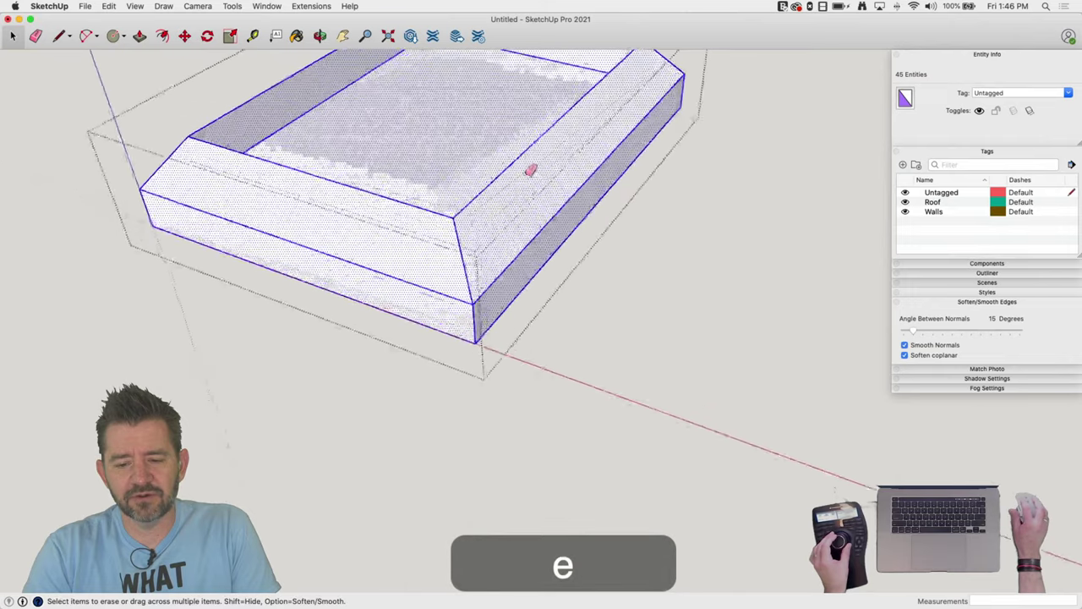
pyautogui.press('e')
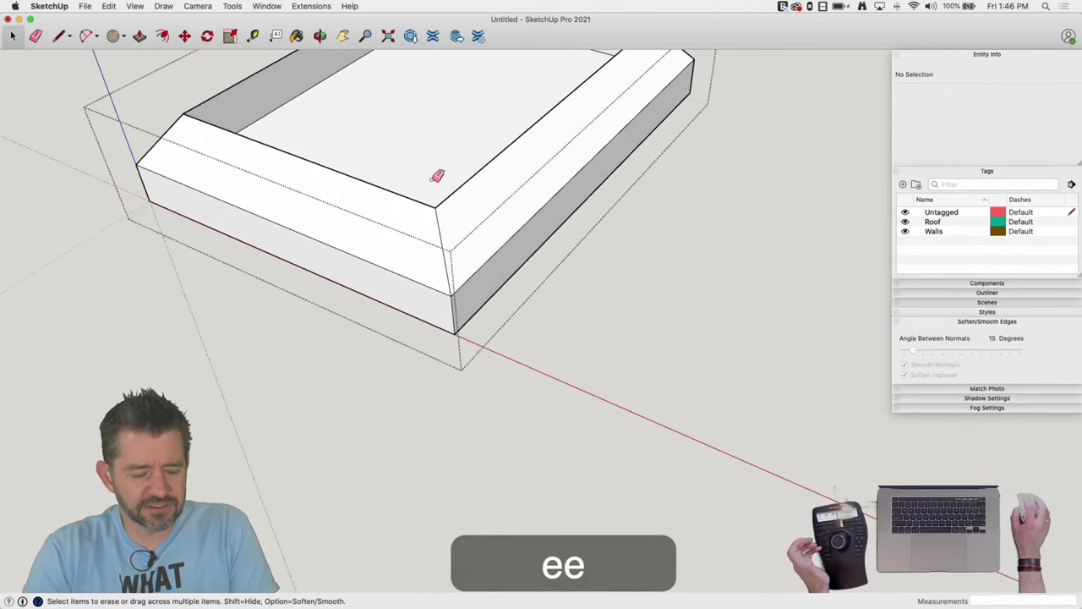
# Soften four edges on the cap's side faces with Option-Eraser, then reselect the whole cap
pyautogui.press('alt')
pyautogui.keyDown('alt'); pyautogui.click(476, 271); pyautogui.keyUp('alt')
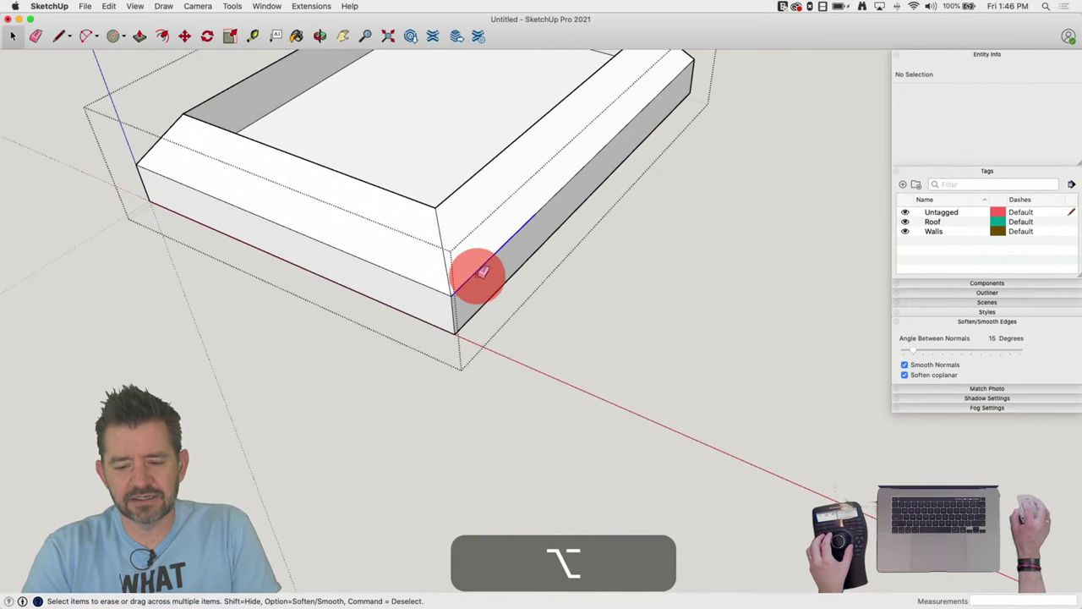
pyautogui.keyDown('alt'); pyautogui.click(404, 280); pyautogui.keyUp('alt')
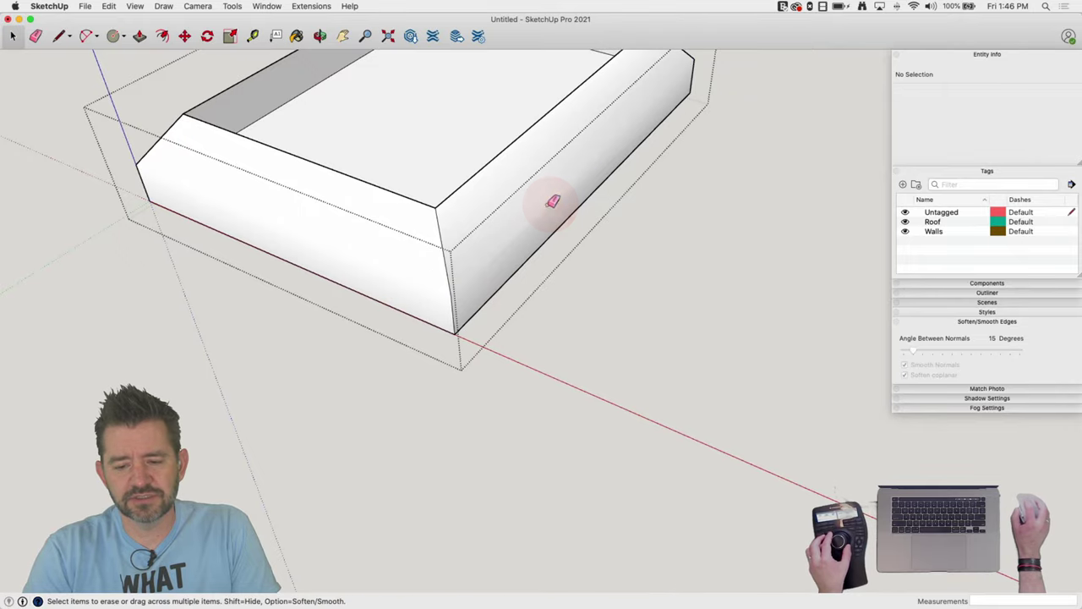
pyautogui.click(351, 269)
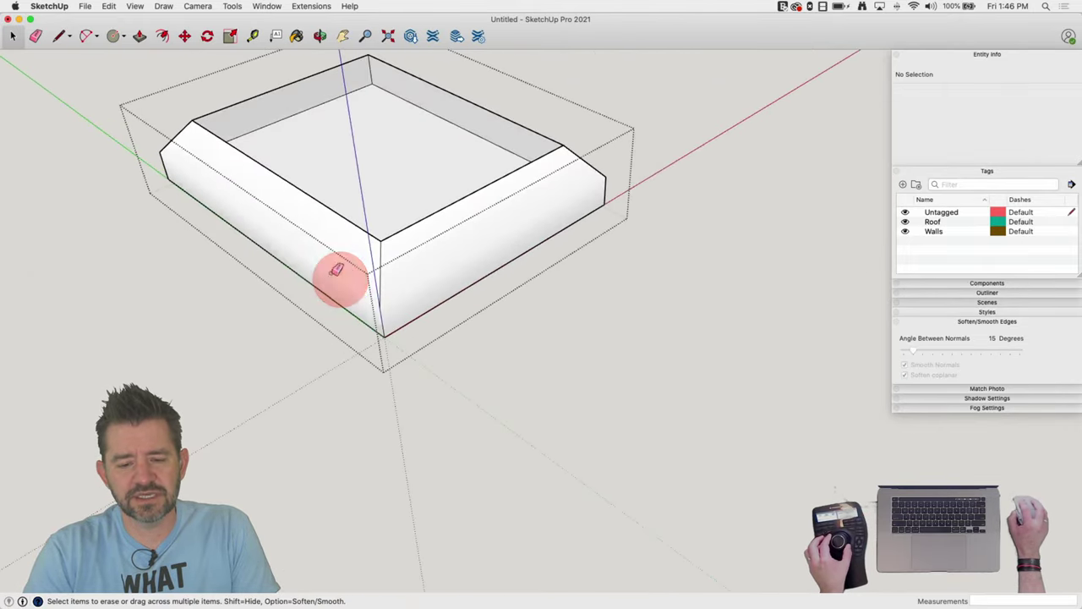
pyautogui.click(350, 253)
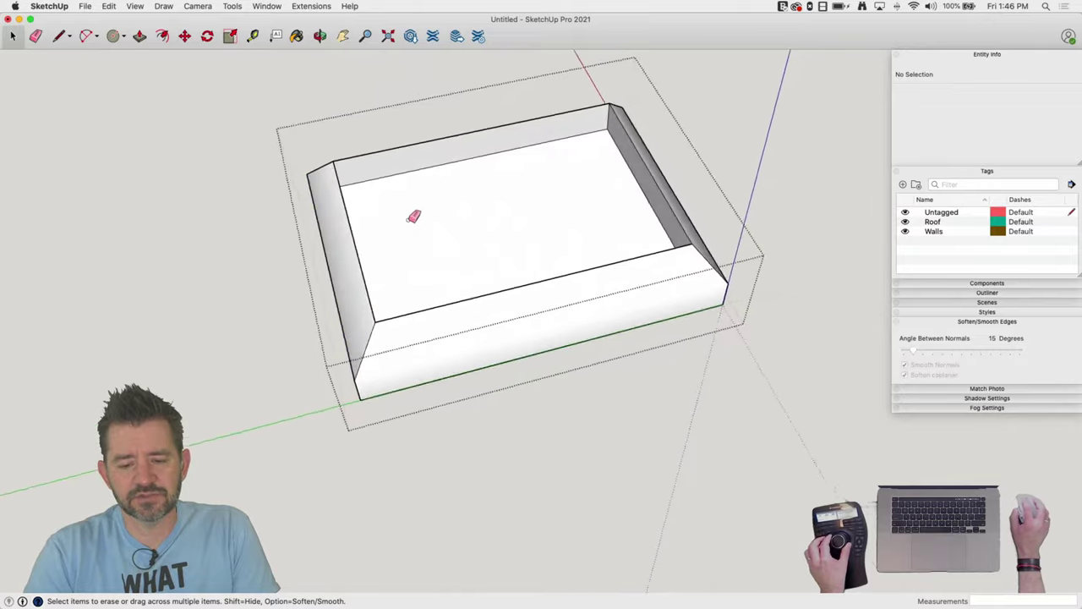
pyautogui.hotkey('alt', 'space')
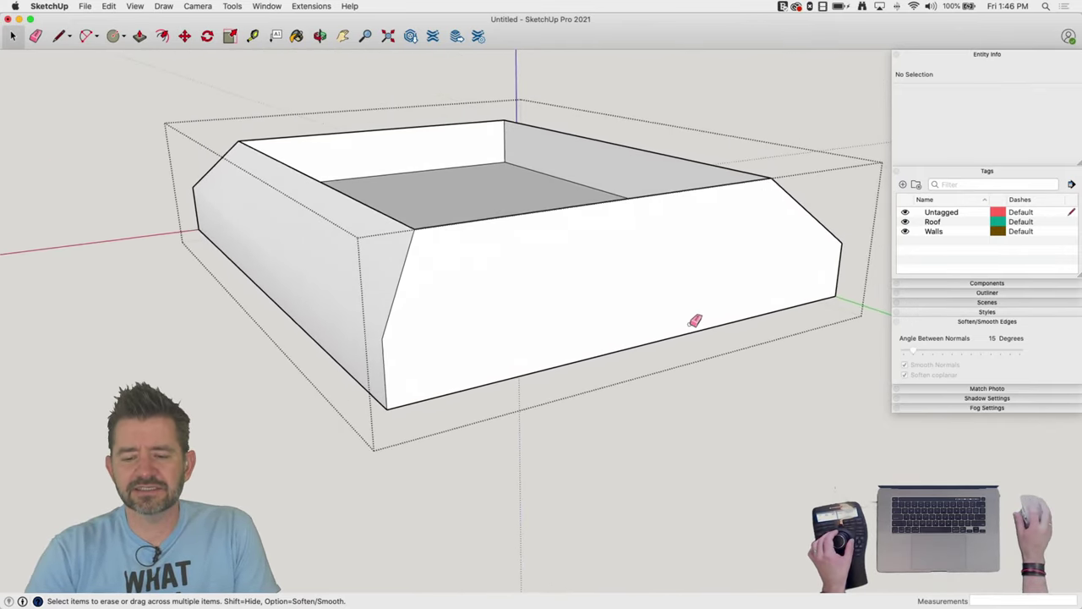
pyautogui.press('space')
pyautogui.tripleClick(643, 332)
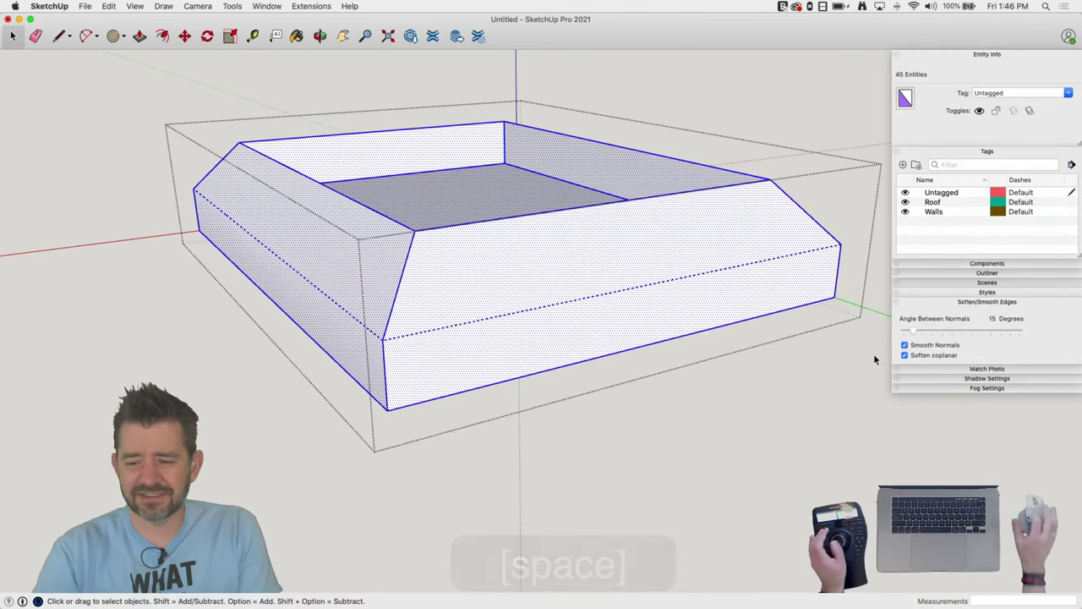
# Drag the cap's Angle Between Normals slider to 39 degrees and orbit to review the softened cap
pyautogui.click(916, 331)
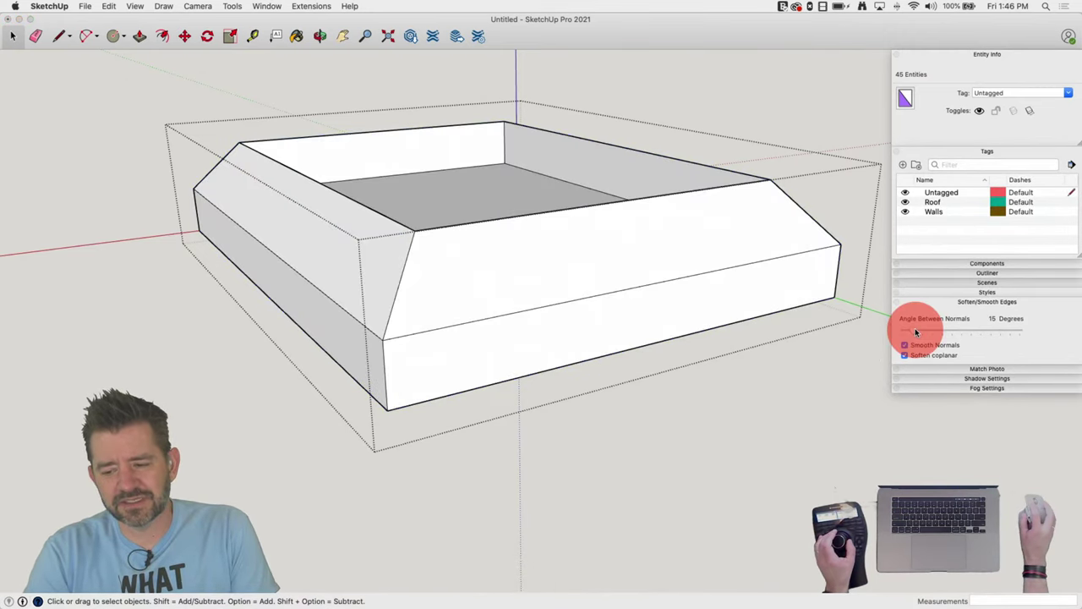
pyautogui.moveTo(916, 332)
pyautogui.mouseDown()
pyautogui.moveTo(907, 337)
pyautogui.moveTo(930, 334)
pyautogui.mouseUp()
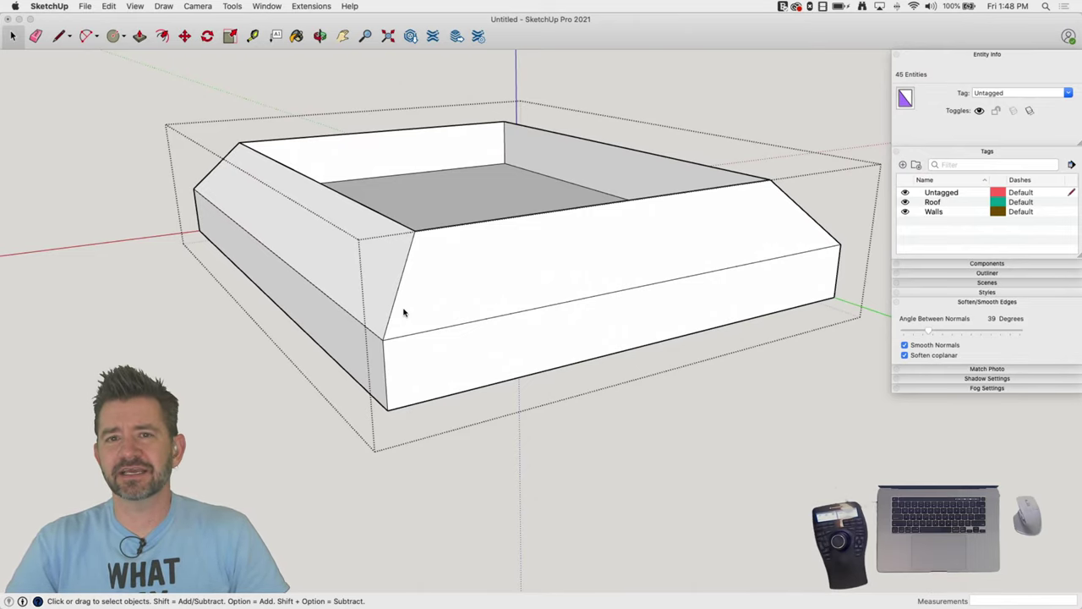
pyautogui.moveTo(403, 312); pyautogui.dragTo(655, 423, button='middle')
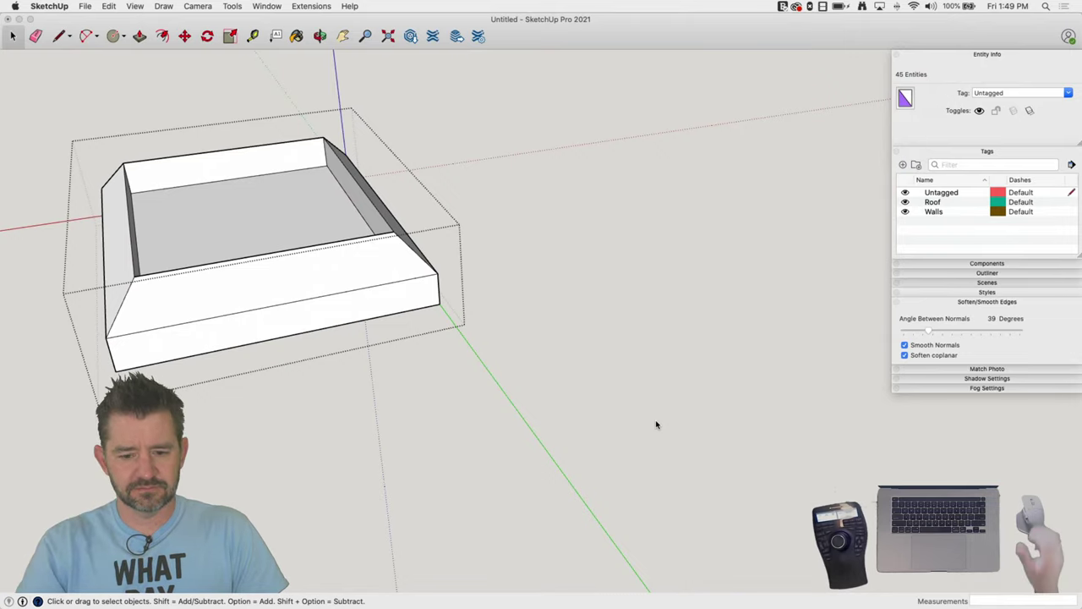
# Soften the crease along the cap's bottom-front band where the chamfer meets the vertical side
pyautogui.moveTo(573, 420); pyautogui.dragTo(535, 420, button='middle')
pyautogui.scroll(3, 535, 420)
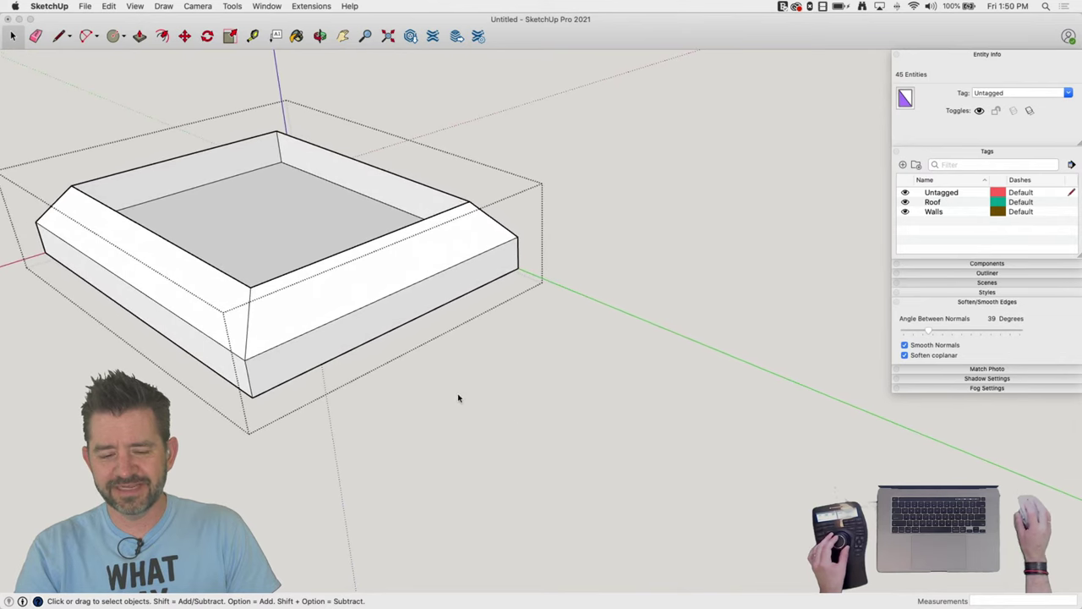
pyautogui.scroll(-1, 324, 362)
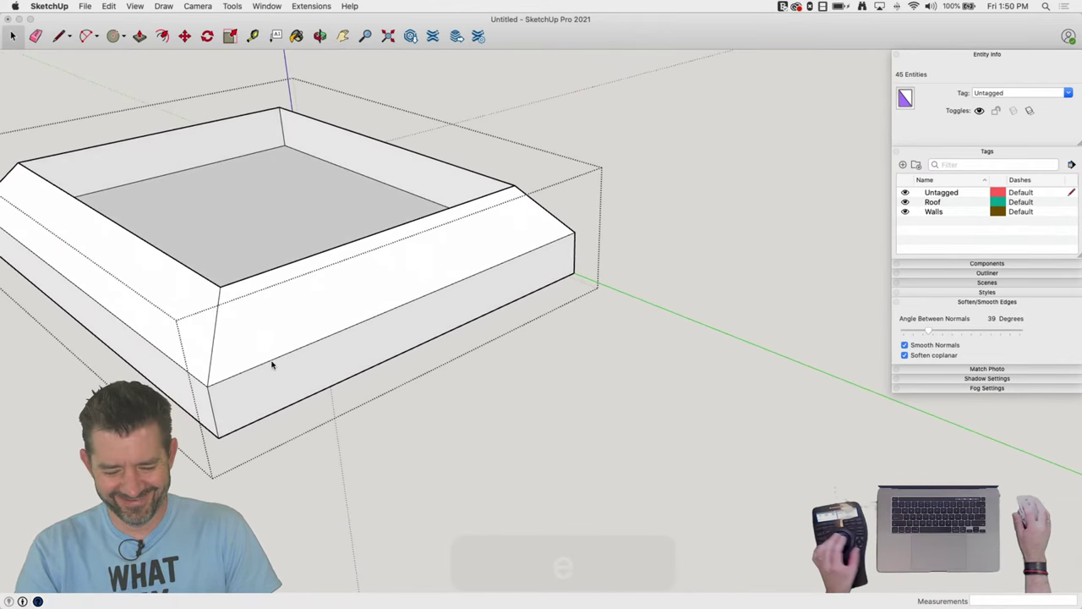
pyautogui.press('e')
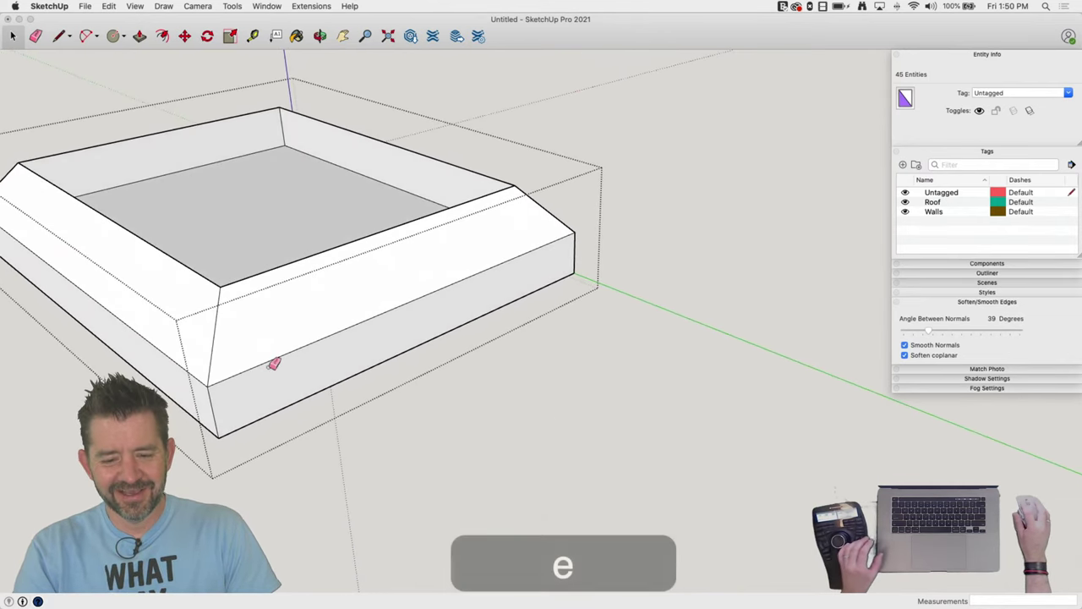
pyautogui.press('super+a')
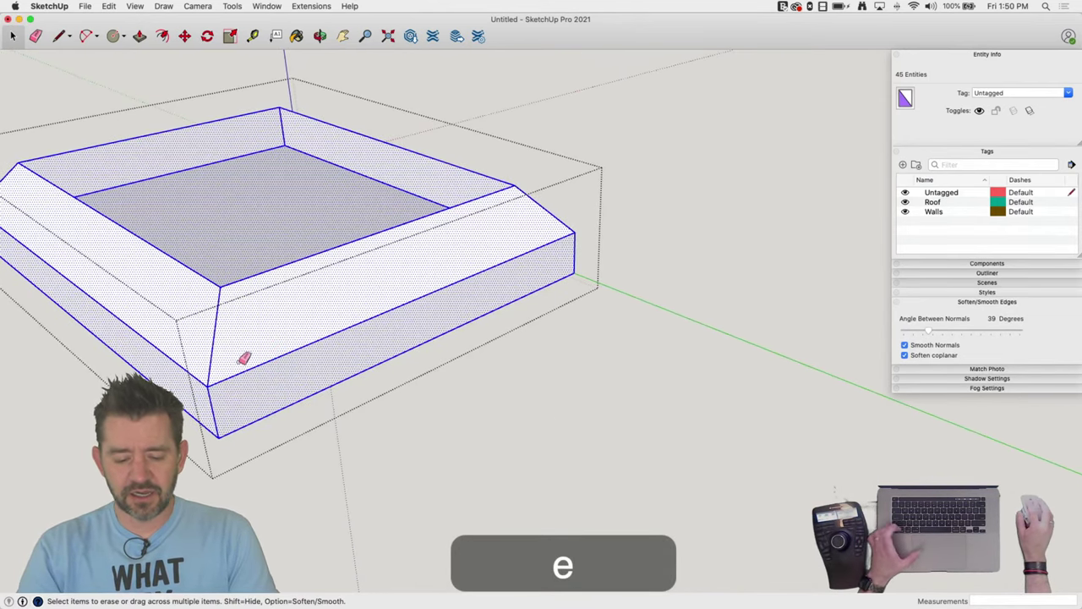
pyautogui.keyDown('alt'); pyautogui.click(212, 388); pyautogui.keyUp('alt')
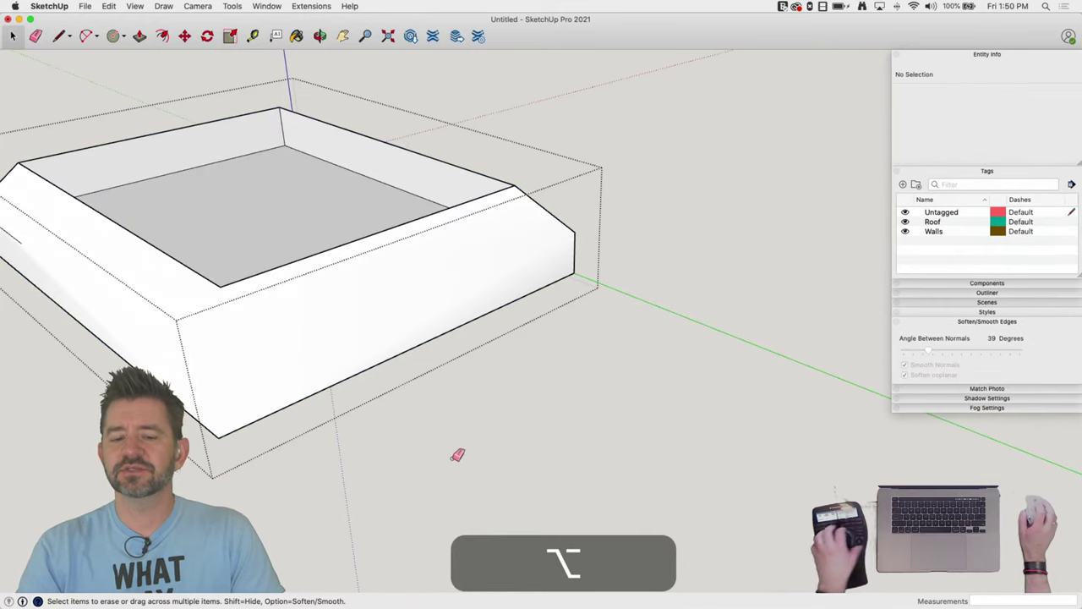
pyautogui.moveTo(452, 452); pyautogui.dragTo(401, 278, button='middle')
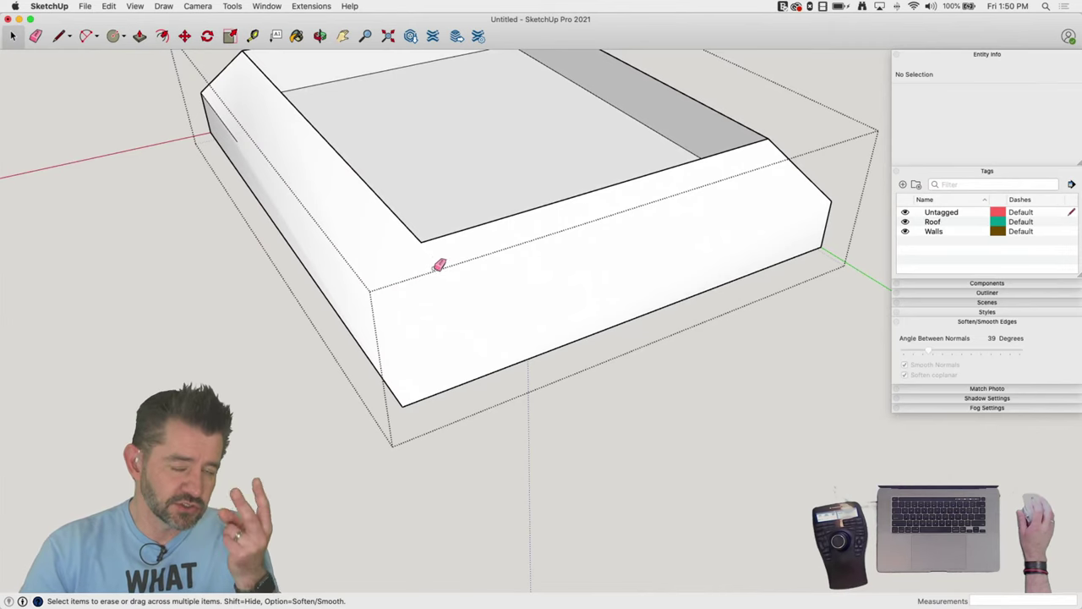
# Select the entire cap with all its geometry
pyautogui.press('space')
pyautogui.click(436, 269)
pyautogui.tripleClick(436, 269)
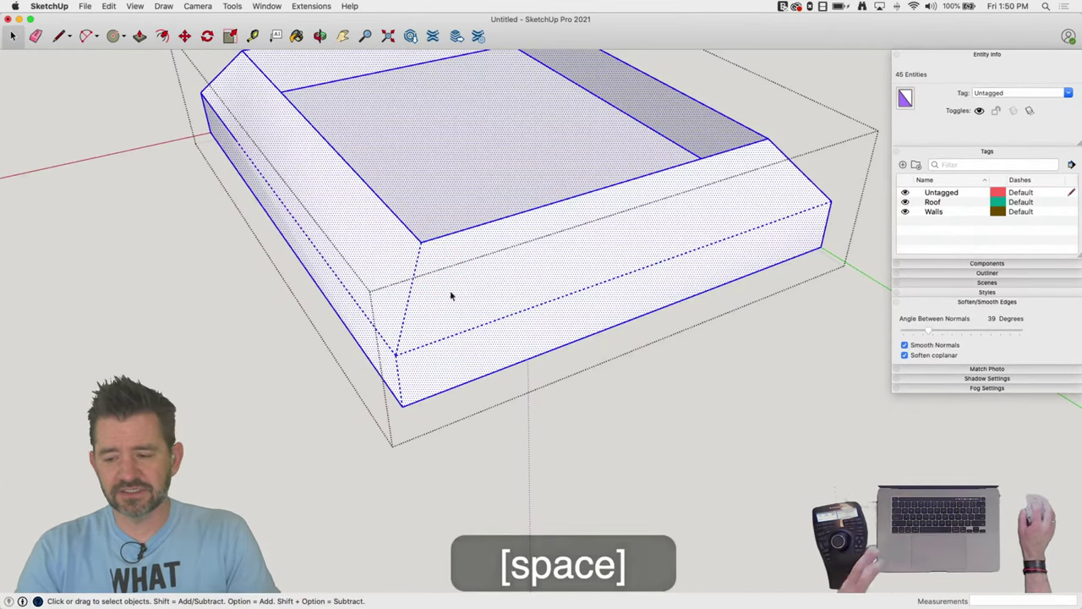
# Toggle Soften coplanar, undo the smoothing angle back to 34°, and enter the cap group
pyautogui.click(905, 355)
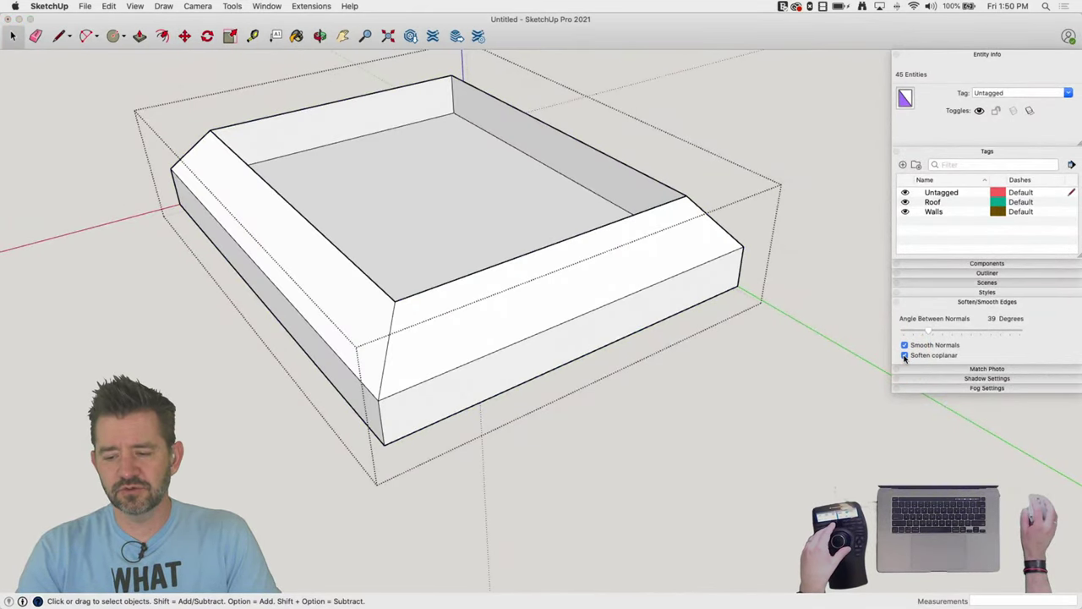
pyautogui.moveTo(929, 331)
pyautogui.mouseDown()
pyautogui.moveTo(891, 332)
pyautogui.moveTo(999, 332)
pyautogui.moveTo(905, 331)
pyautogui.moveTo(991, 330)
pyautogui.moveTo(922, 331)
pyautogui.moveTo(925, 318)
pyautogui.mouseUp()
pyautogui.press('super+z')
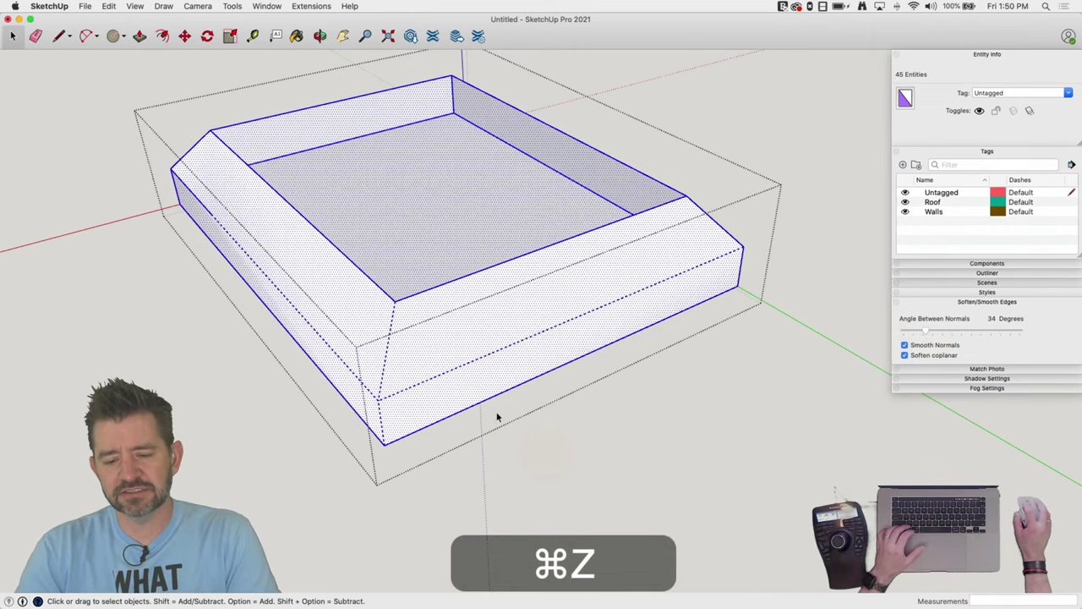
pyautogui.press('super+z')
pyautogui.doubleClick(410, 406)
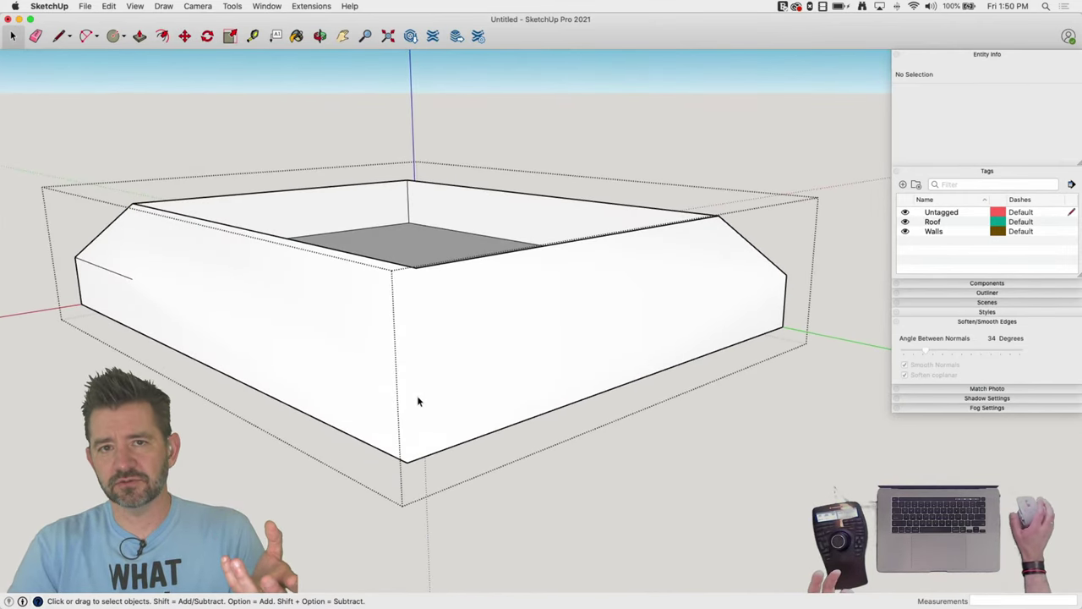
# Show hidden geometry and select the four dashed edges between the chamfer and vertical band
pyautogui.click(135, 6)
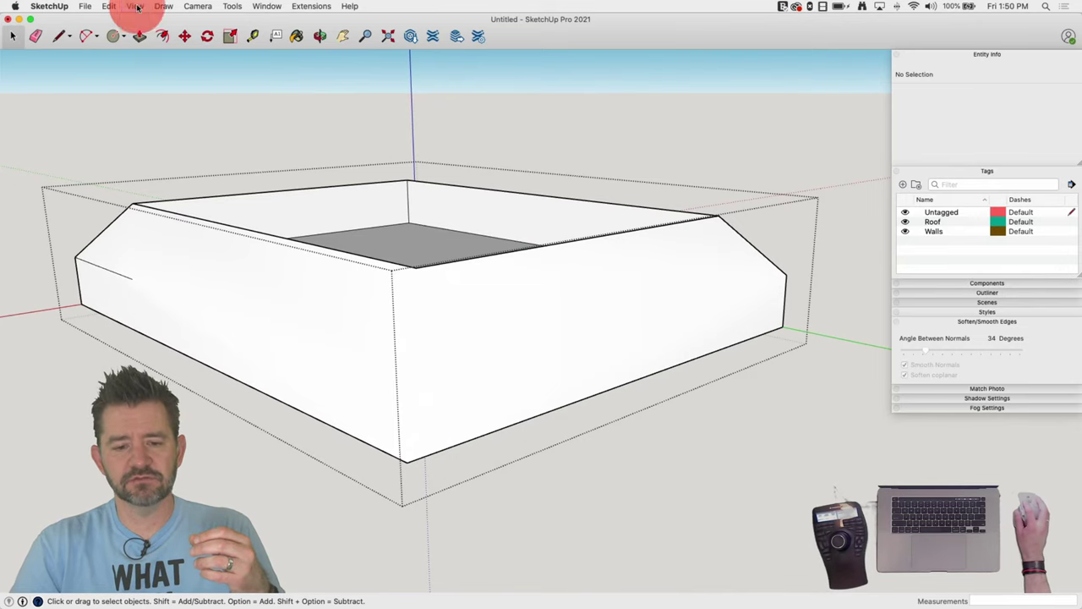
pyautogui.click(122, 73)
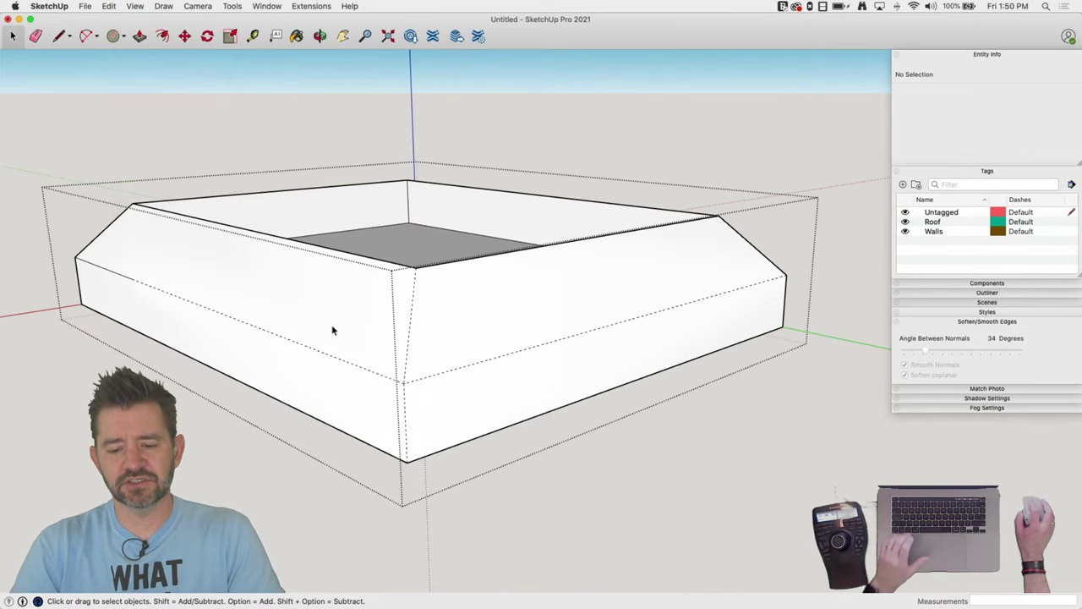
pyautogui.click(380, 374)
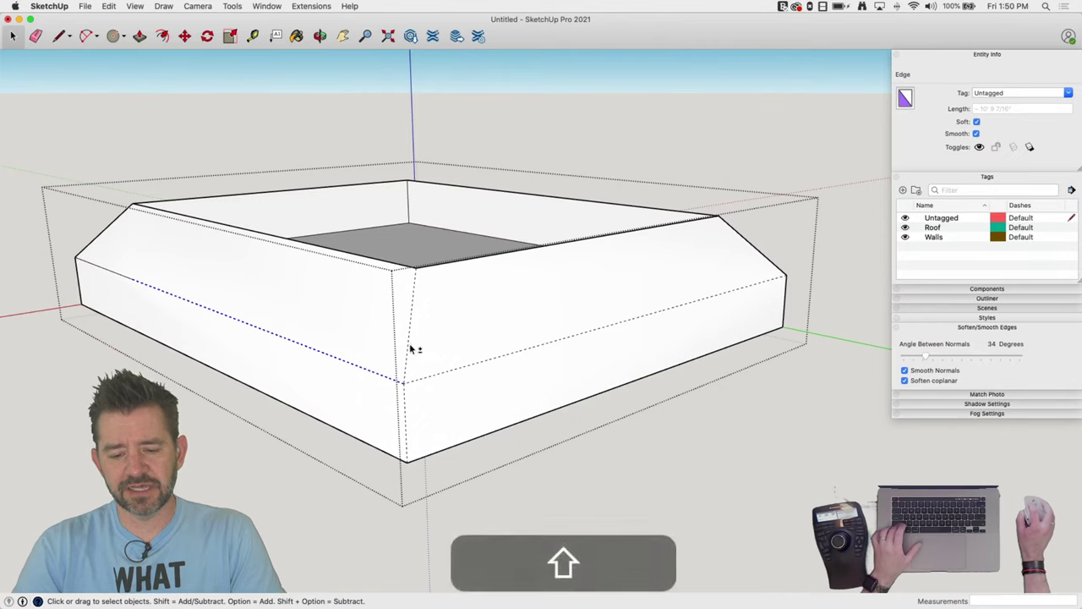
pyautogui.keyDown('shift'); pyautogui.click(409, 347); pyautogui.keyUp('shift')
pyautogui.keyDown('shift'); pyautogui.click(417, 378); pyautogui.keyUp('shift')
pyautogui.keyDown('shift'); pyautogui.click(406, 411); pyautogui.keyUp('shift')
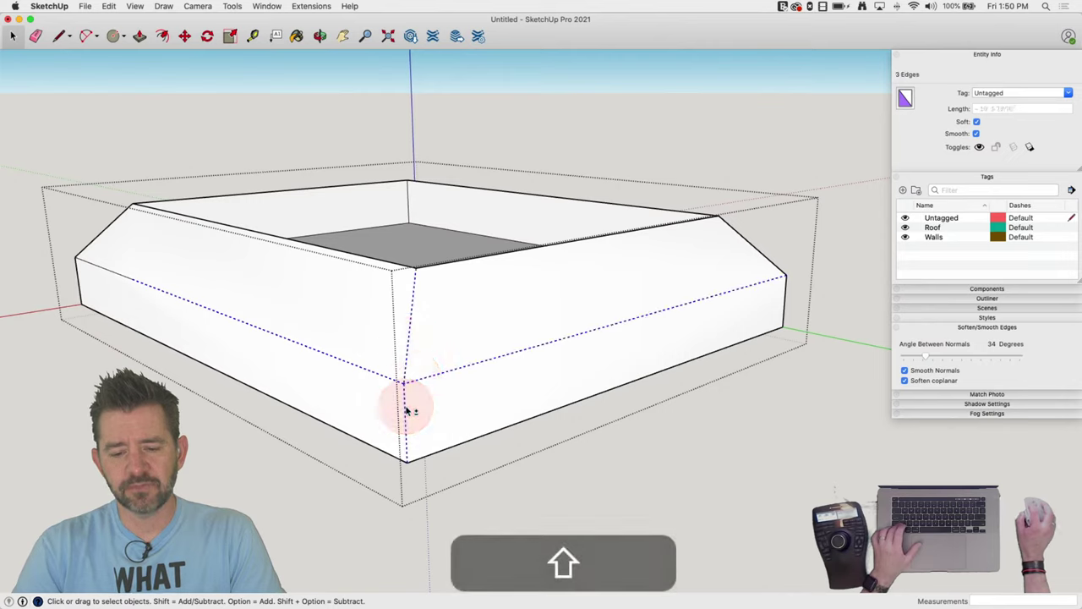
# Clear Soft and Smooth on those four edges and close the cap group
pyautogui.click(977, 122)
pyautogui.click(977, 134)
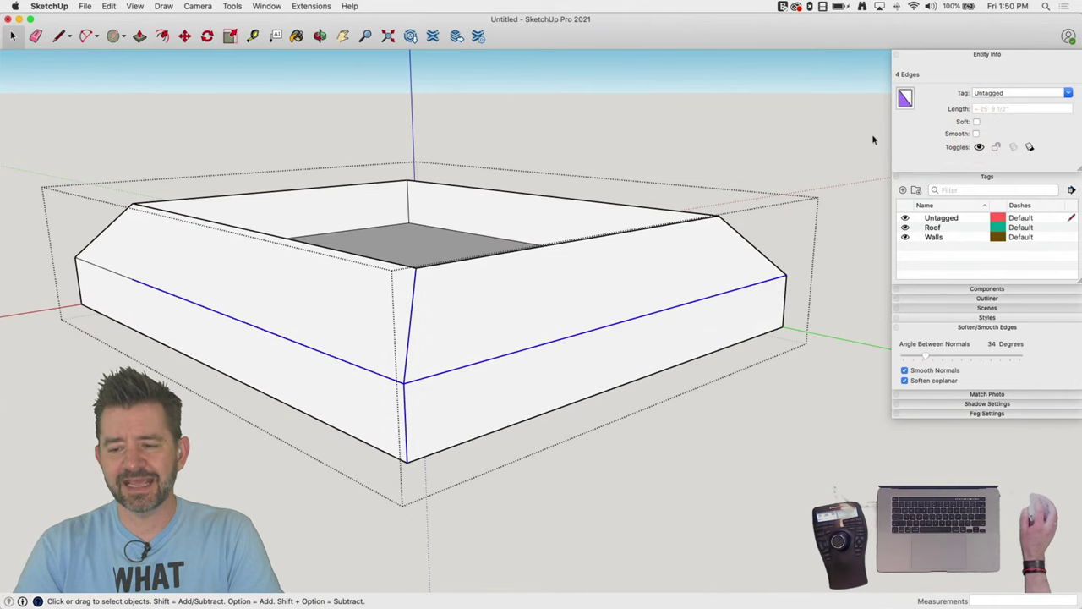
pyautogui.click(734, 138)
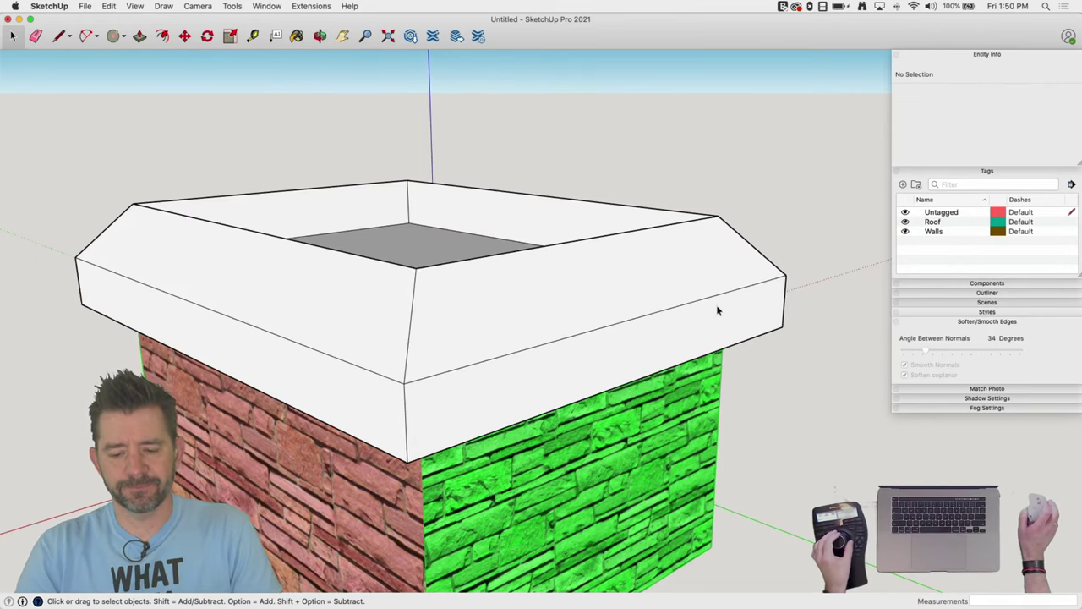
# Orbit and zoom in on the white cap atop the stone planter
pyautogui.moveTo(717, 309); pyautogui.dragTo(721, 310, button='middle')
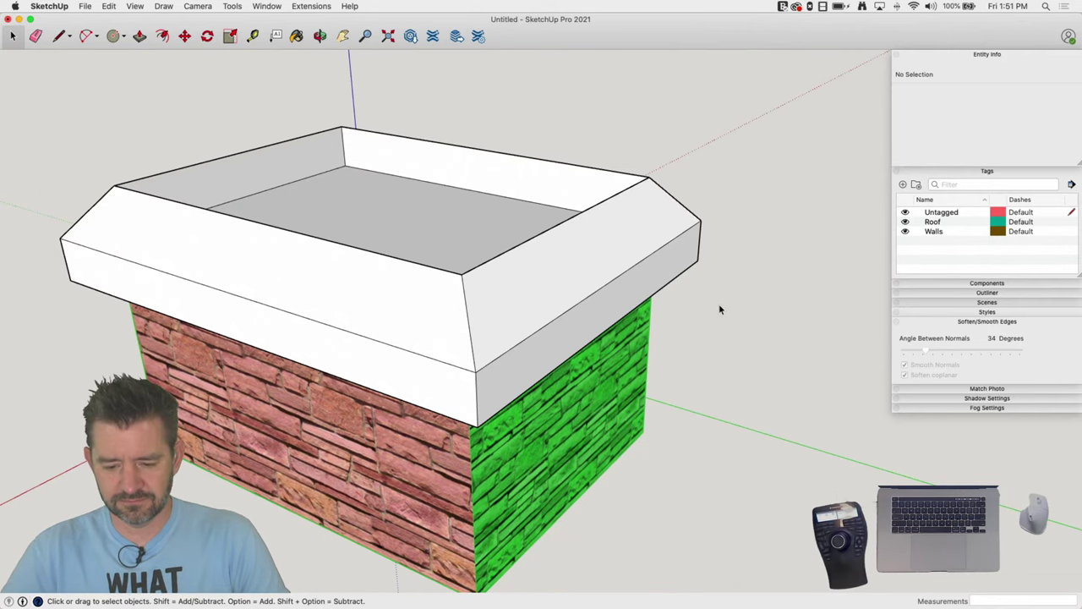
pyautogui.moveTo(719, 309); pyautogui.dragTo(719, 310, button='middle')
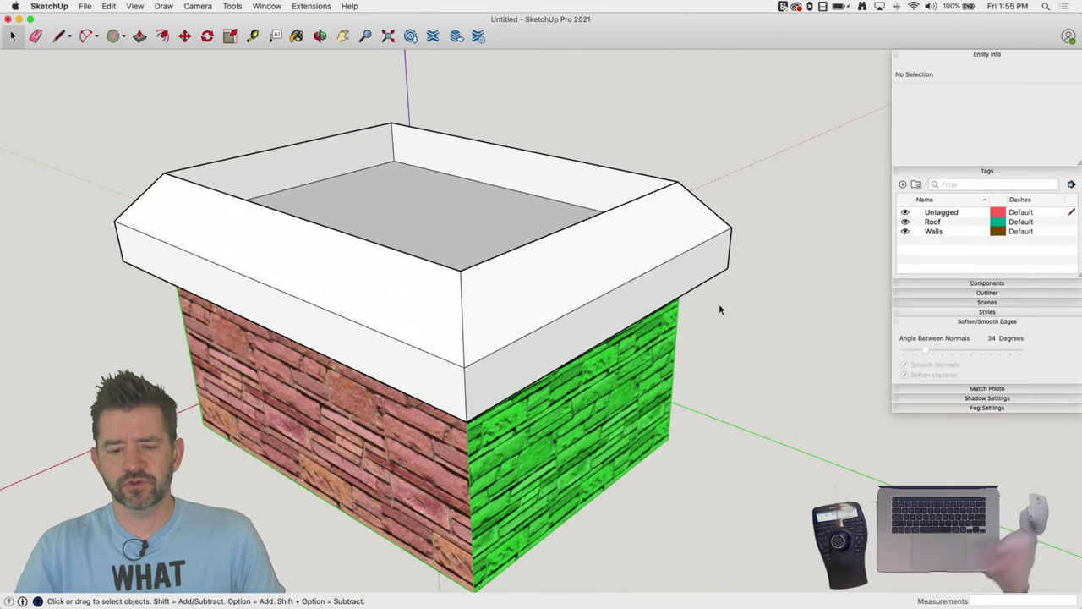
pyautogui.click(232, 6)
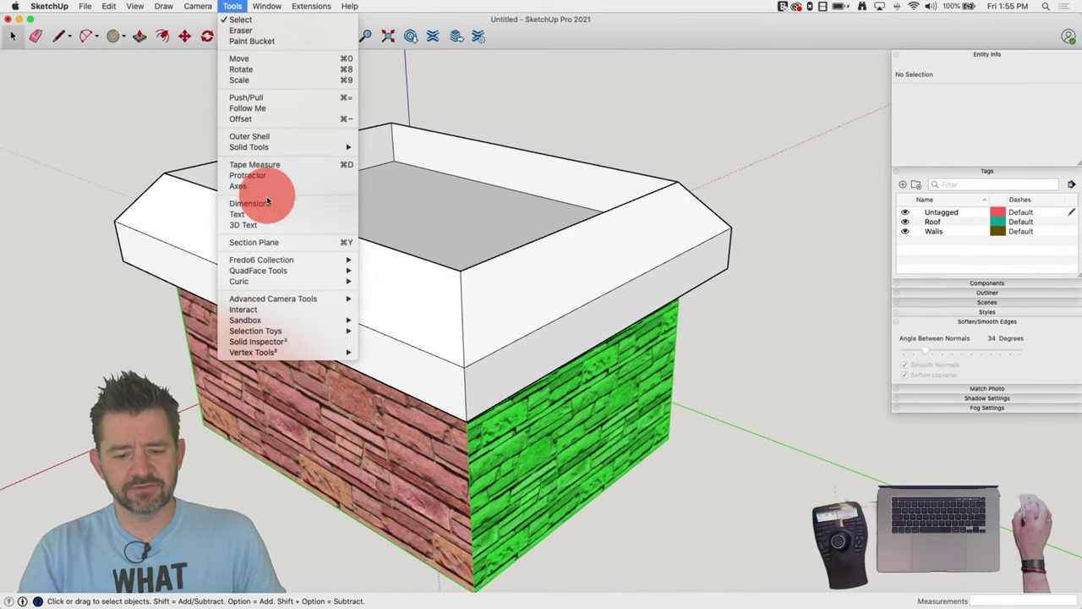
pyautogui.click(263, 242)
pyautogui.click(598, 351)
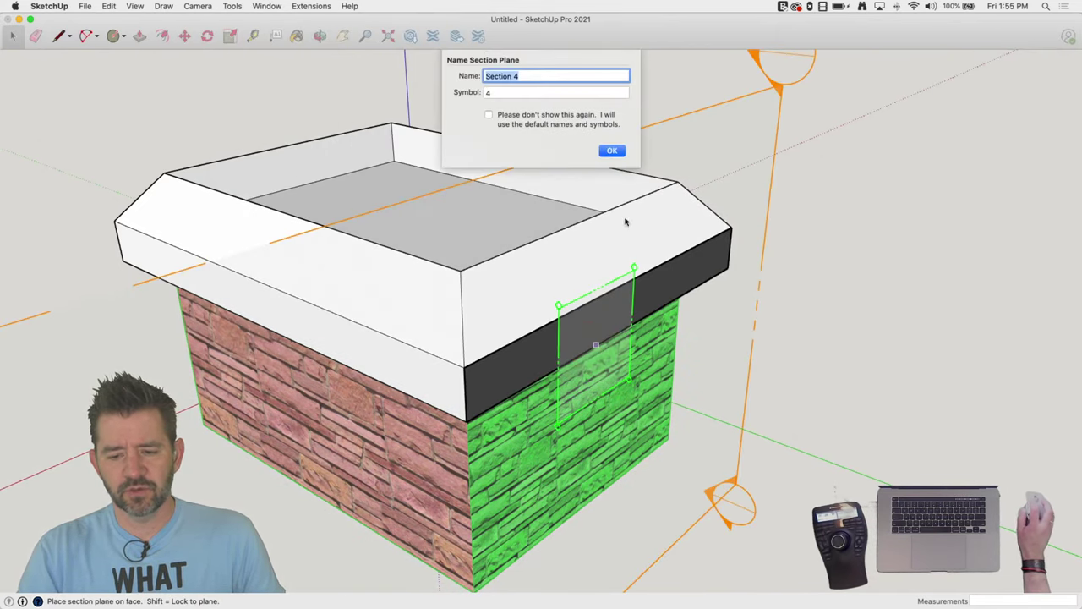
pyautogui.click(490, 90)
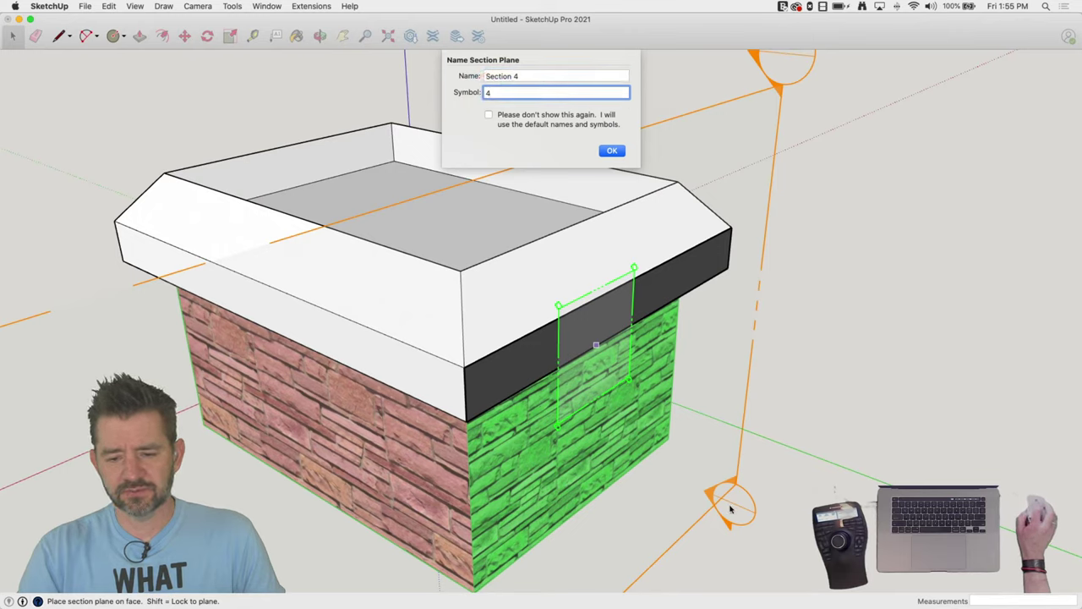
pyautogui.tripleClick(494, 76)
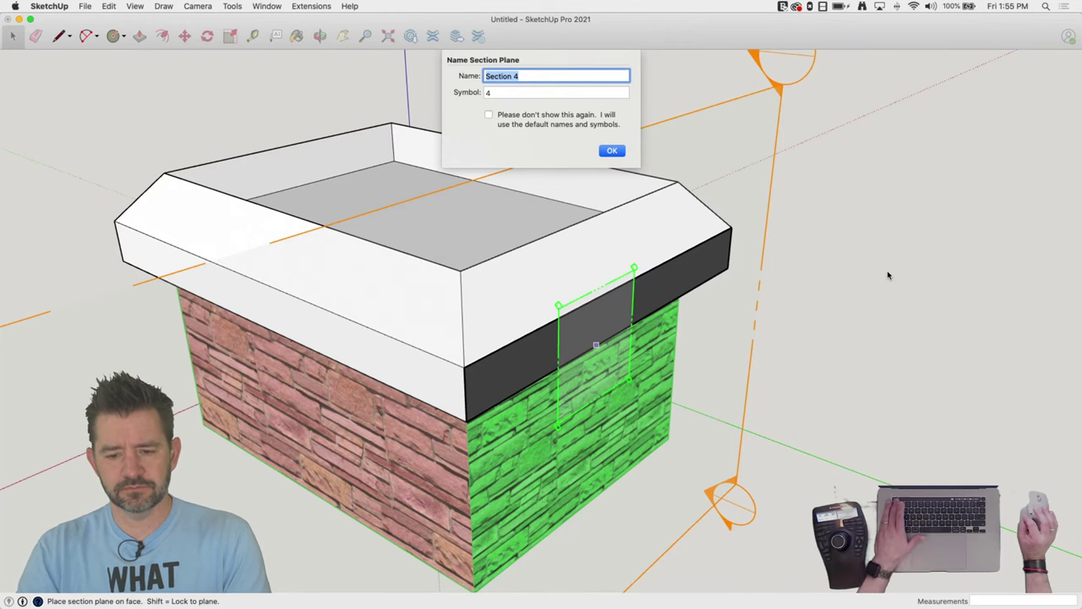
pyautogui.press('Escape')
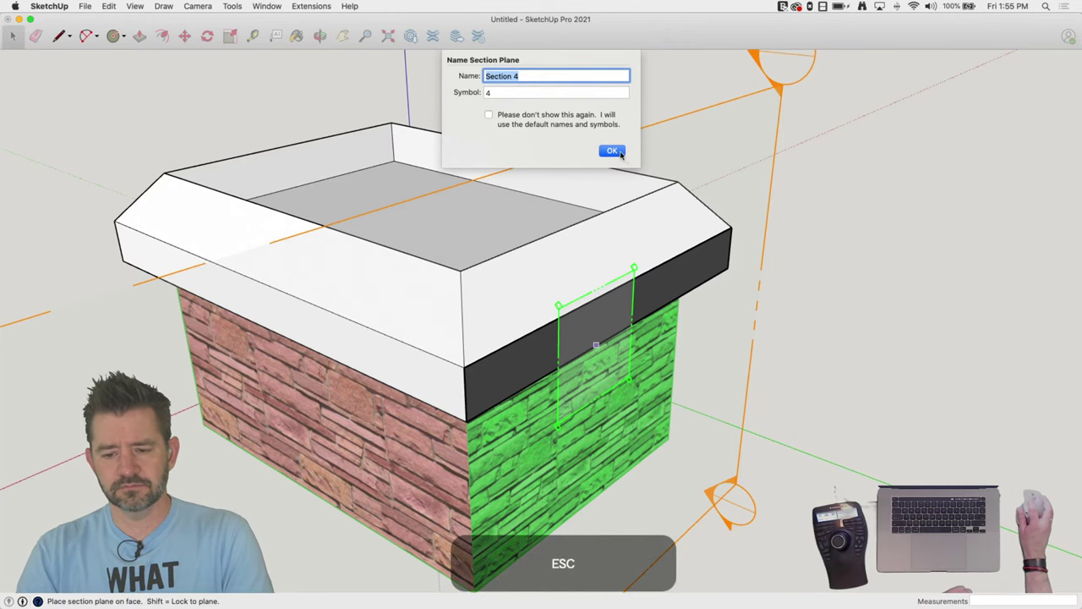
pyautogui.press('e')
pyautogui.click(791, 161)
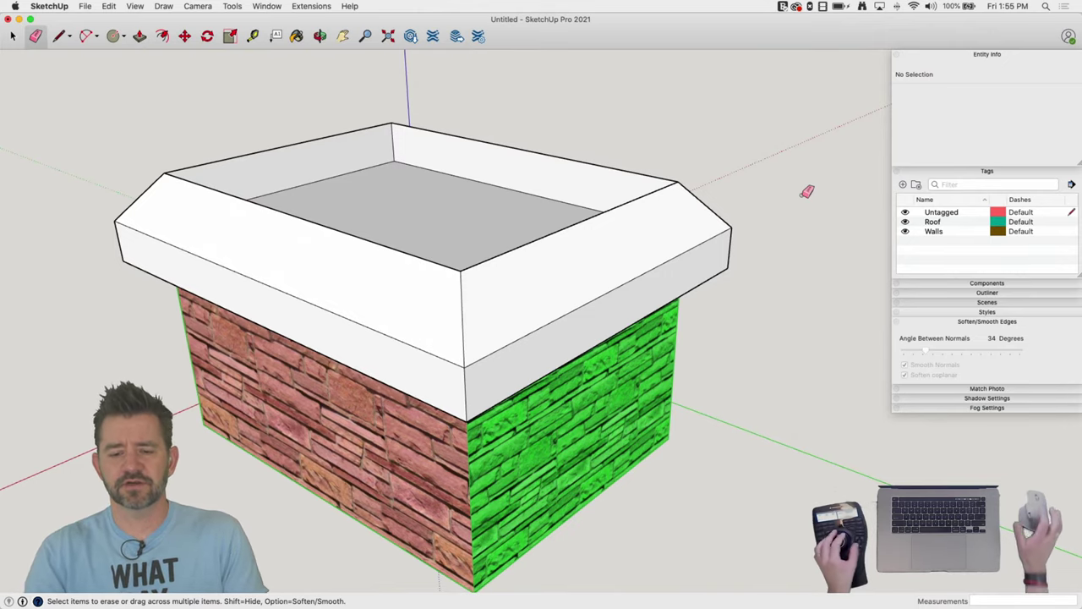
# Test a line on the cap's edge, then place a vertical guide across the cap's fascia
pyautogui.moveTo(807, 189); pyautogui.dragTo(618, 229, button='middle')
pyautogui.press('l')
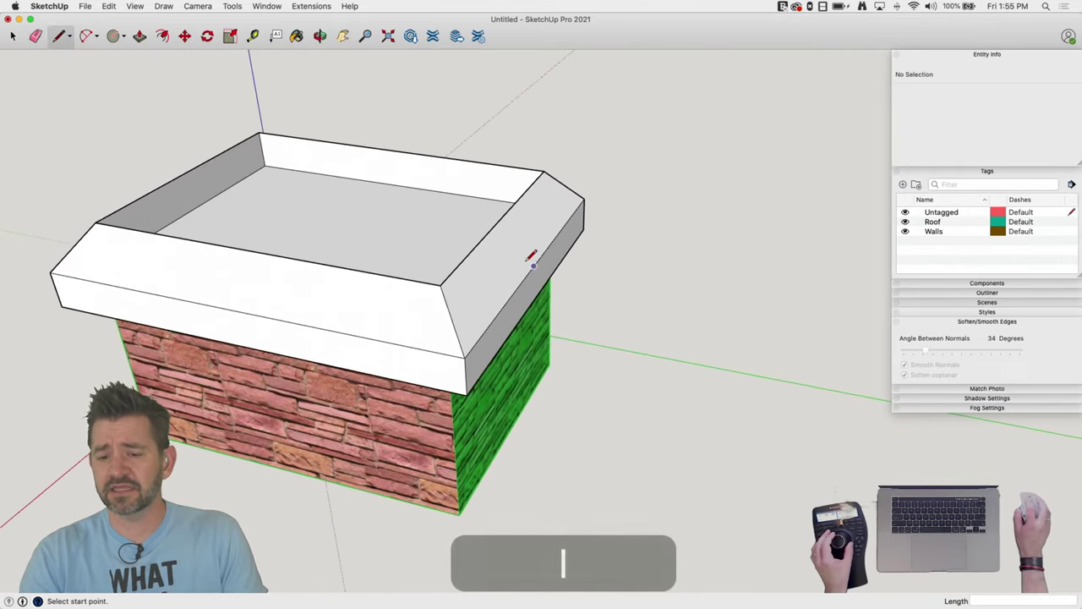
pyautogui.click(519, 285)
pyautogui.moveTo(519, 285); pyautogui.dragTo(476, 234, button='middle')
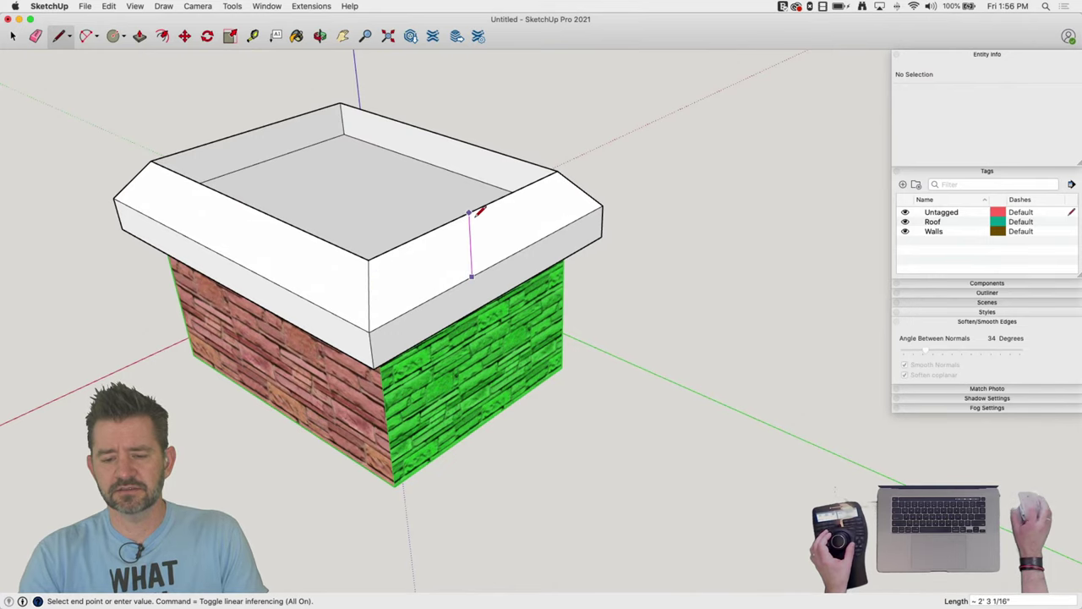
pyautogui.press('space')
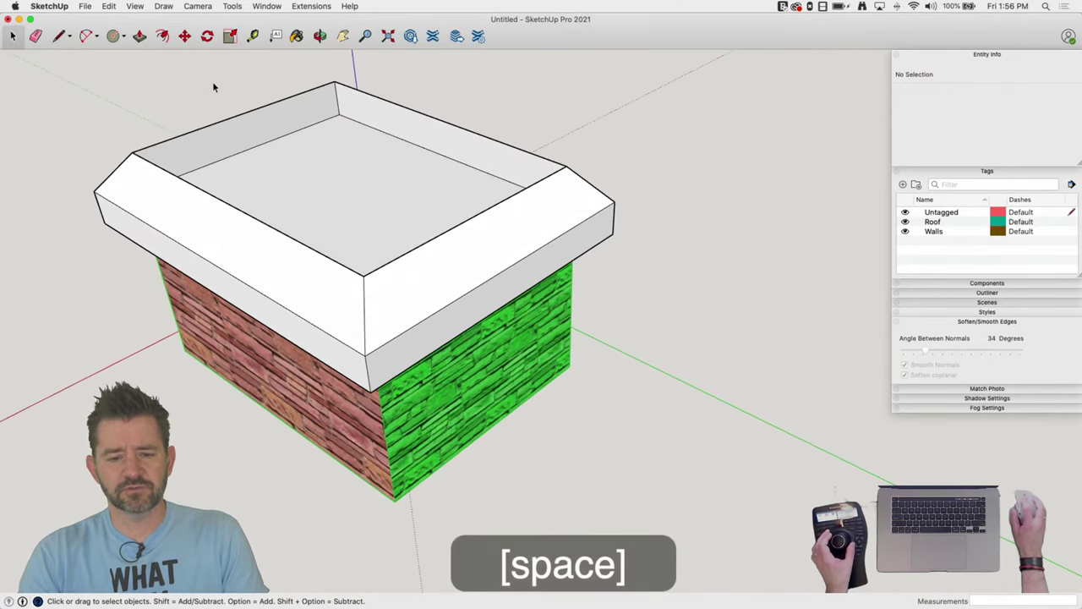
pyautogui.click(255, 35)
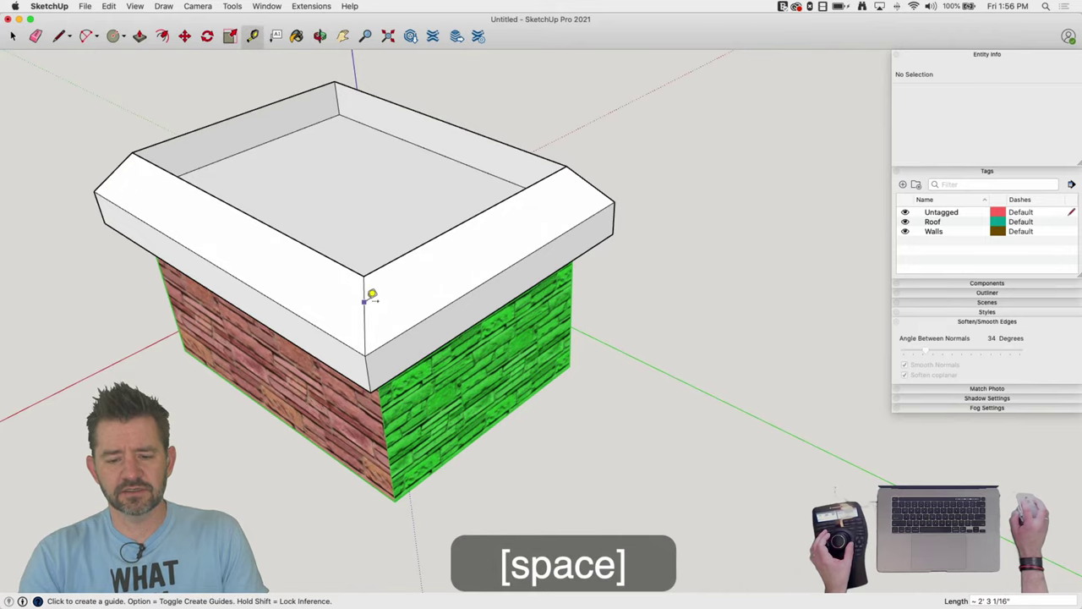
pyautogui.moveTo(373, 294); pyautogui.dragTo(444, 260)
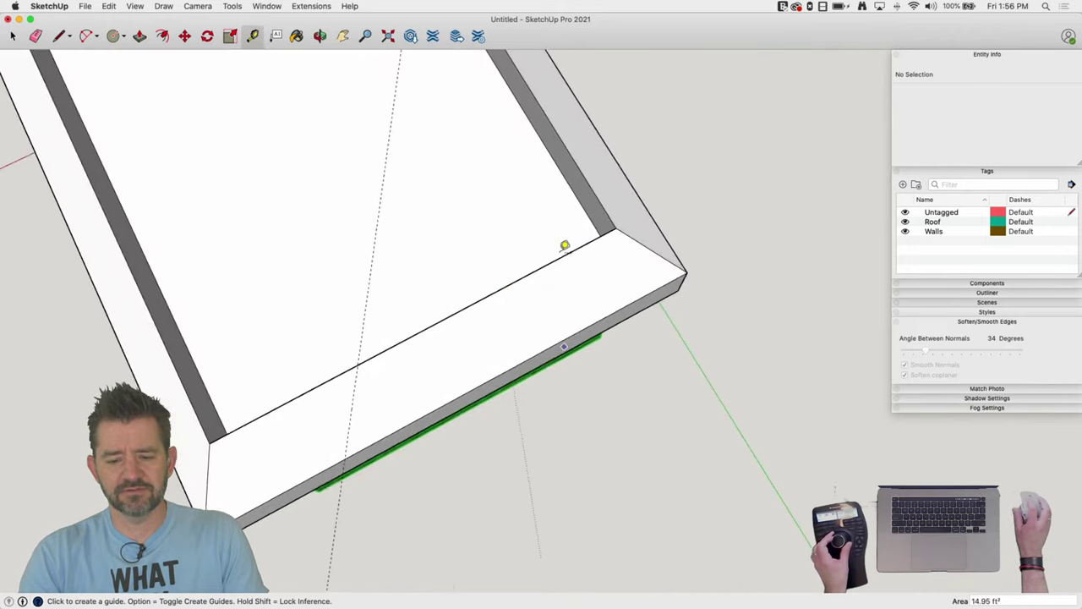
pyautogui.press('space')
# Select the Roof group and place a guide from the cap's front edge through its corner
pyautogui.press('l')
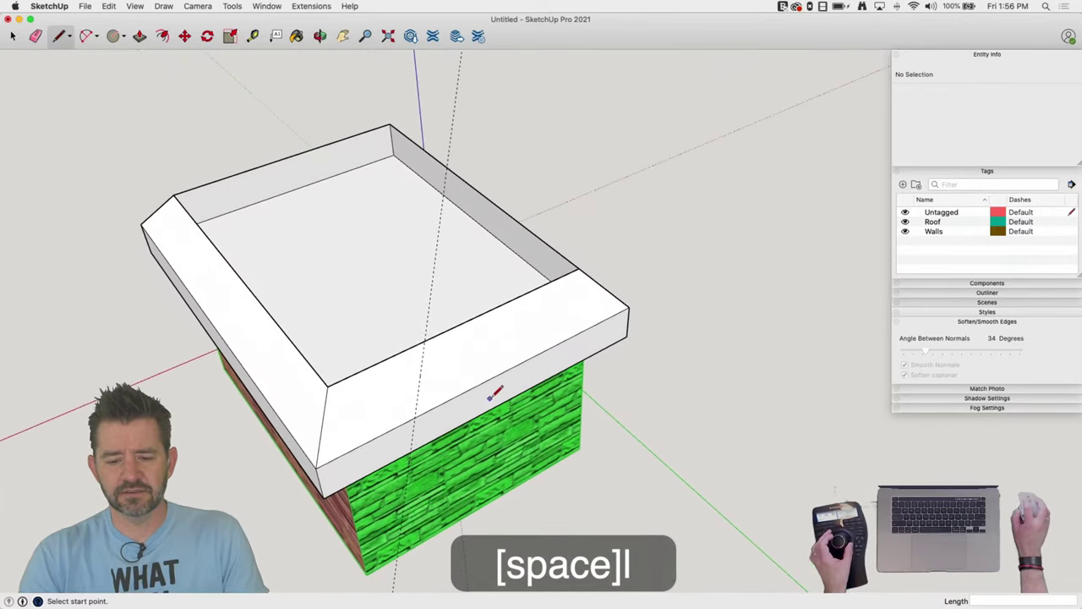
pyautogui.click(473, 386)
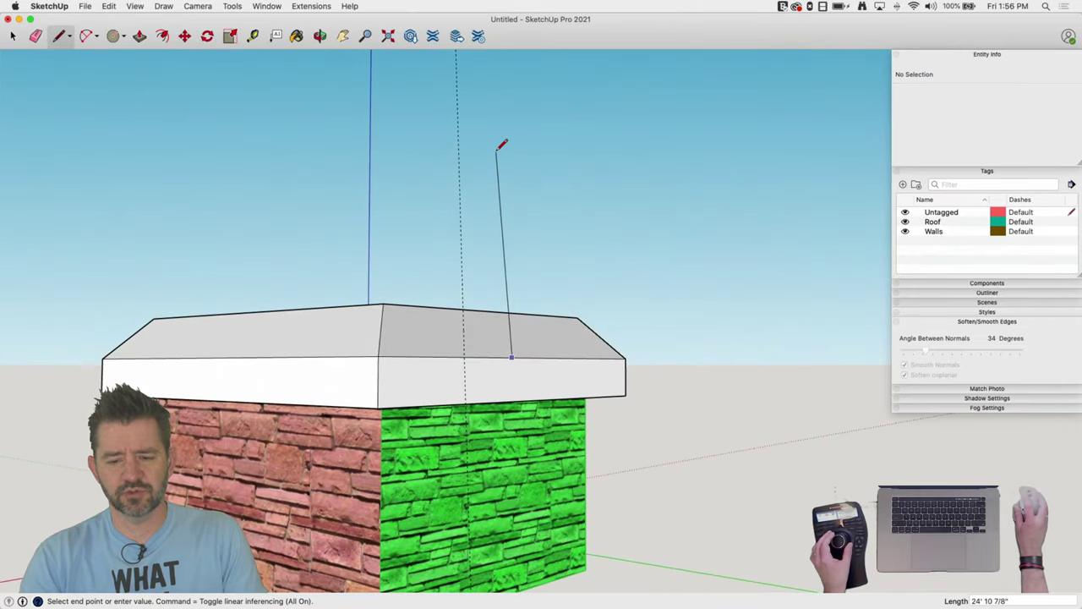
pyautogui.moveTo(513, 144); pyautogui.dragTo(417, 336, button='middle')
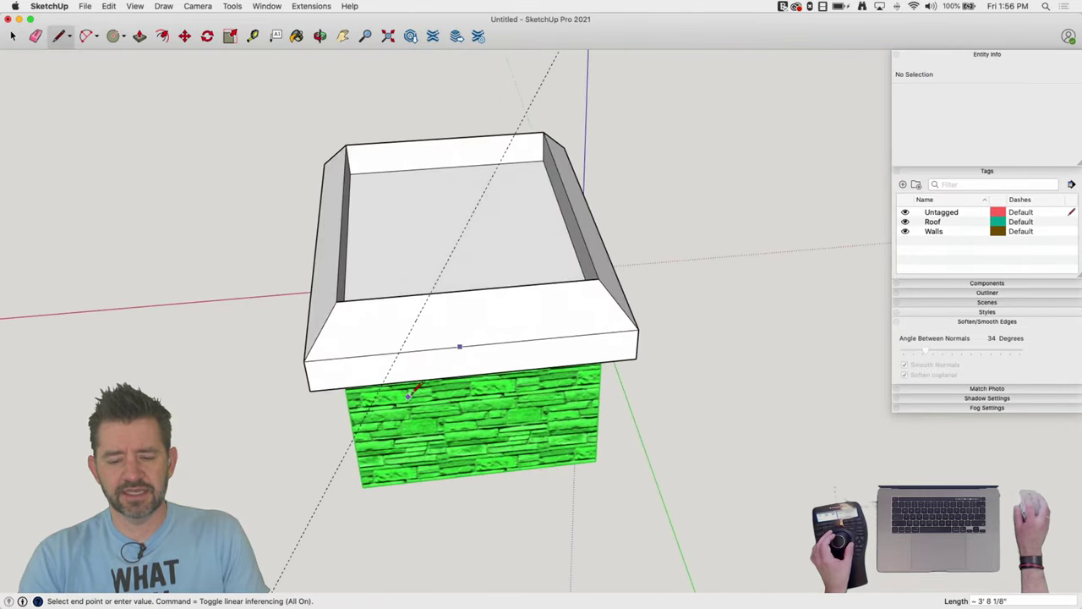
pyautogui.press('space')
pyautogui.press('Escape')
pyautogui.click(419, 324)
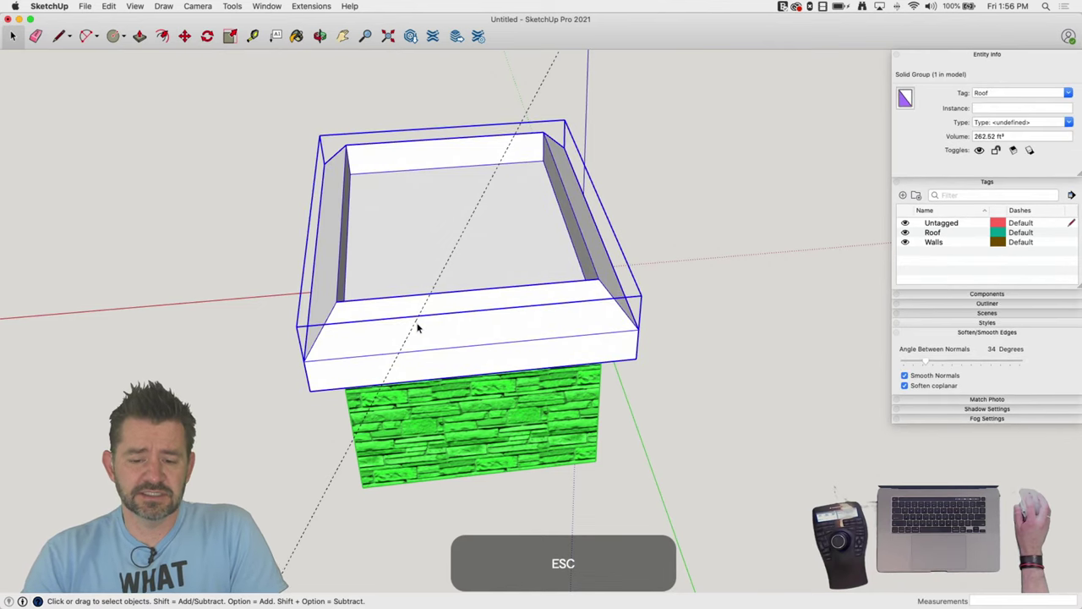
pyautogui.click(254, 37)
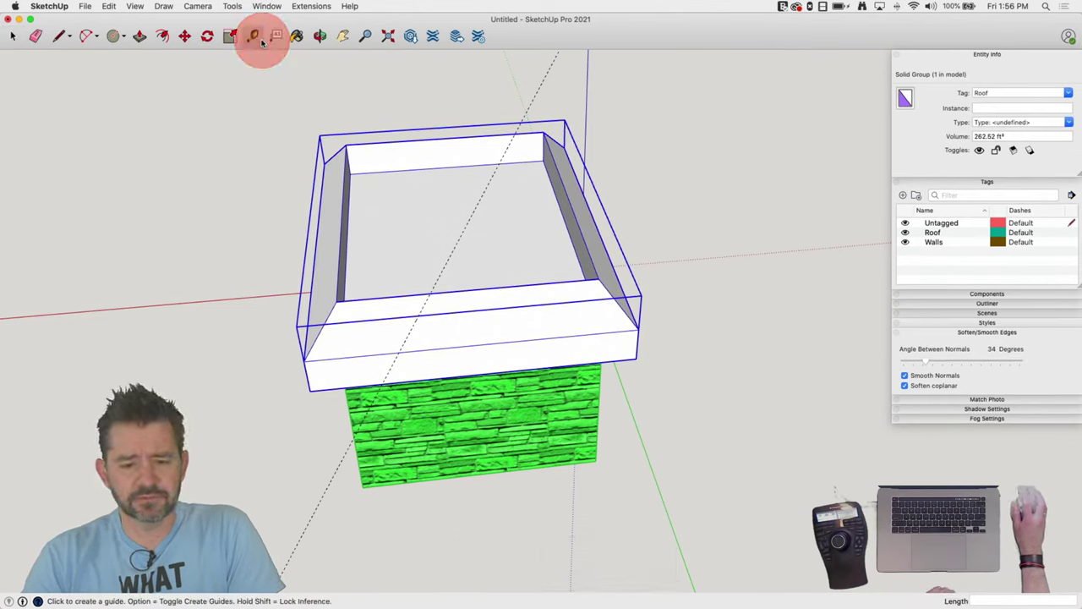
pyautogui.click(411, 331)
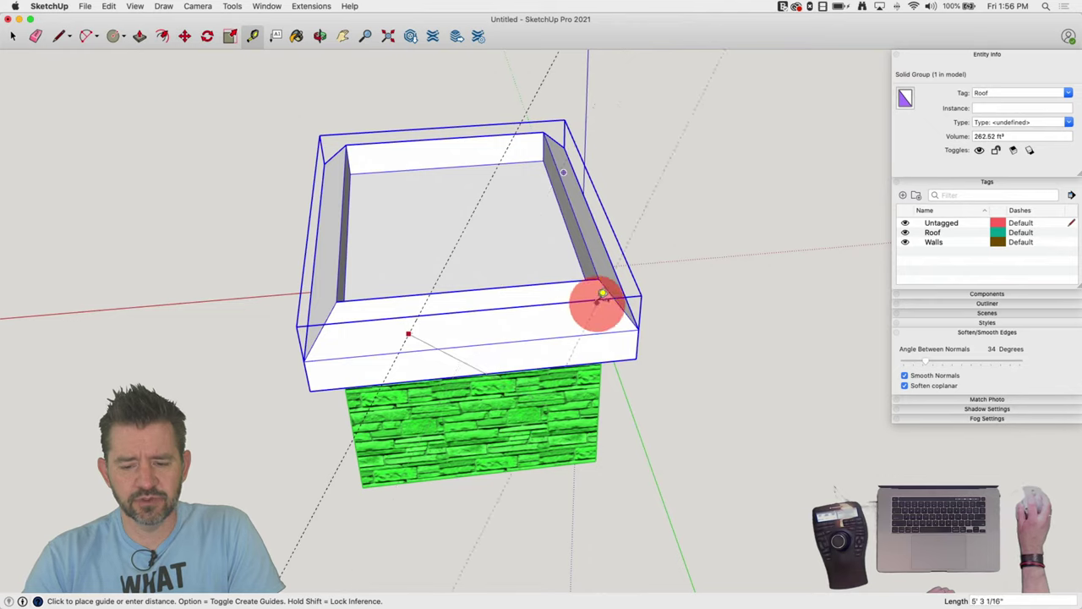
pyautogui.click(602, 293)
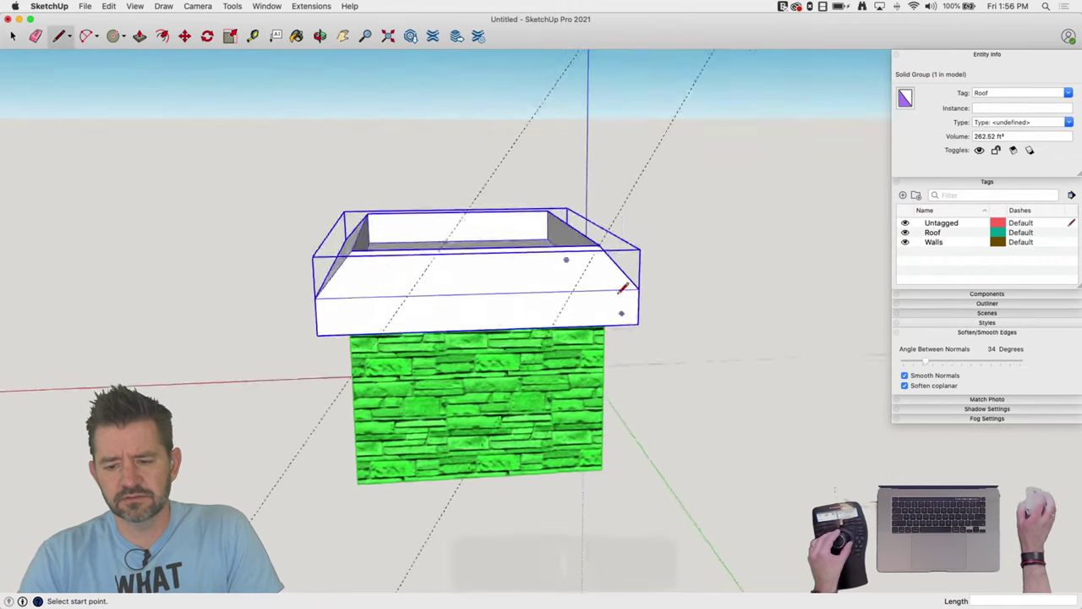
# Test a line from the guide point locked parallel to an edge, then cancel it
pyautogui.press('l')
pyautogui.moveTo(554, 248)
pyautogui.mouseDown(button='middle')
pyautogui.moveTo(526, 218)
pyautogui.moveTo(528, 188)
pyautogui.mouseUp(button='middle')
pyautogui.click(536, 189)
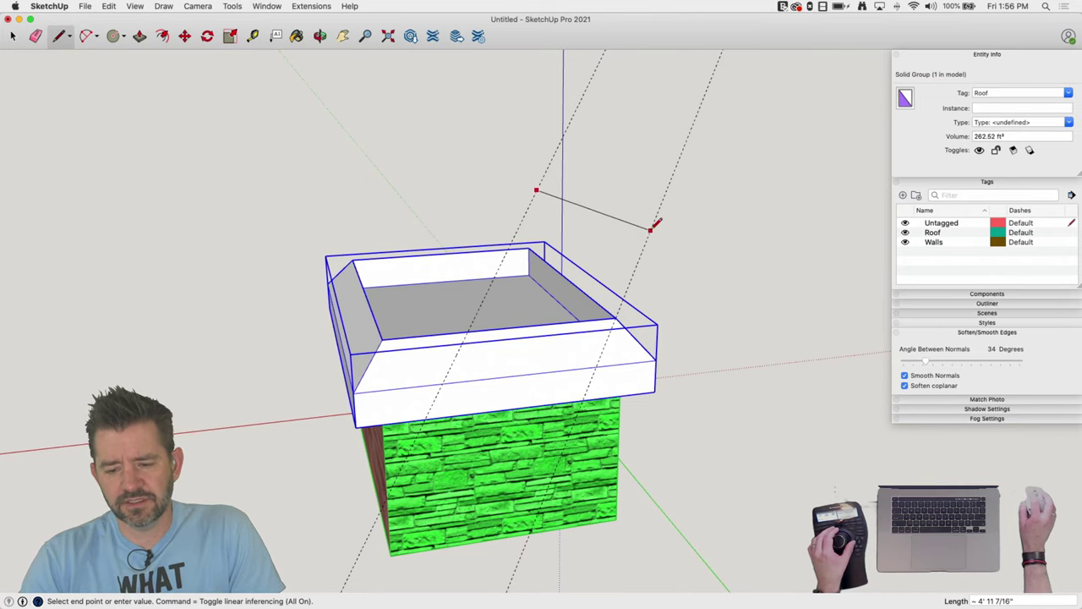
pyautogui.moveTo(652, 225); pyautogui.dragTo(652, 206, button='middle')
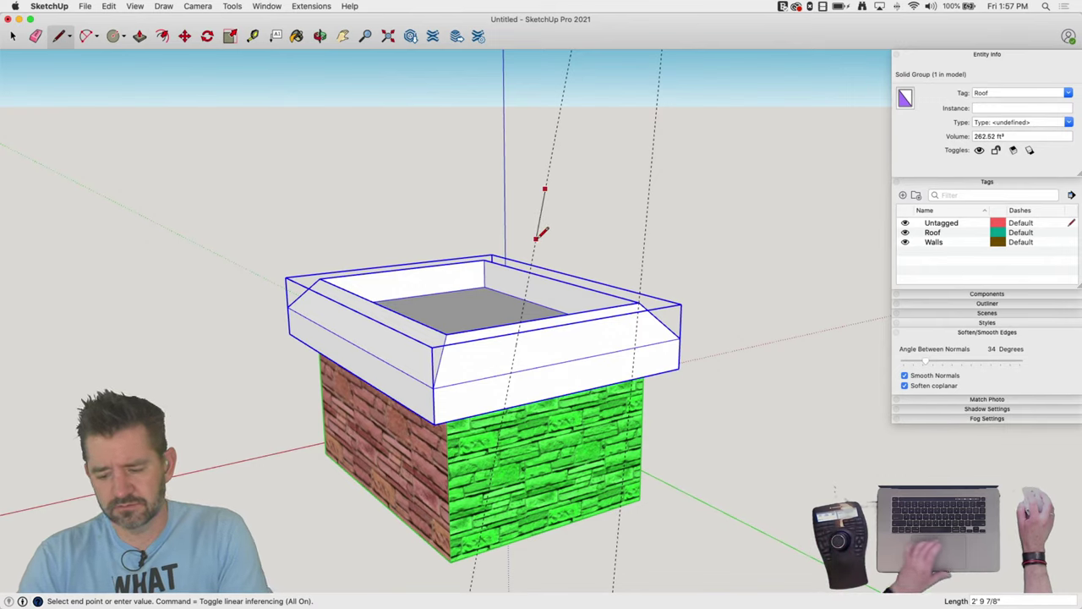
pyautogui.press('Down')
pyautogui.press('Down')
pyautogui.press('Down')
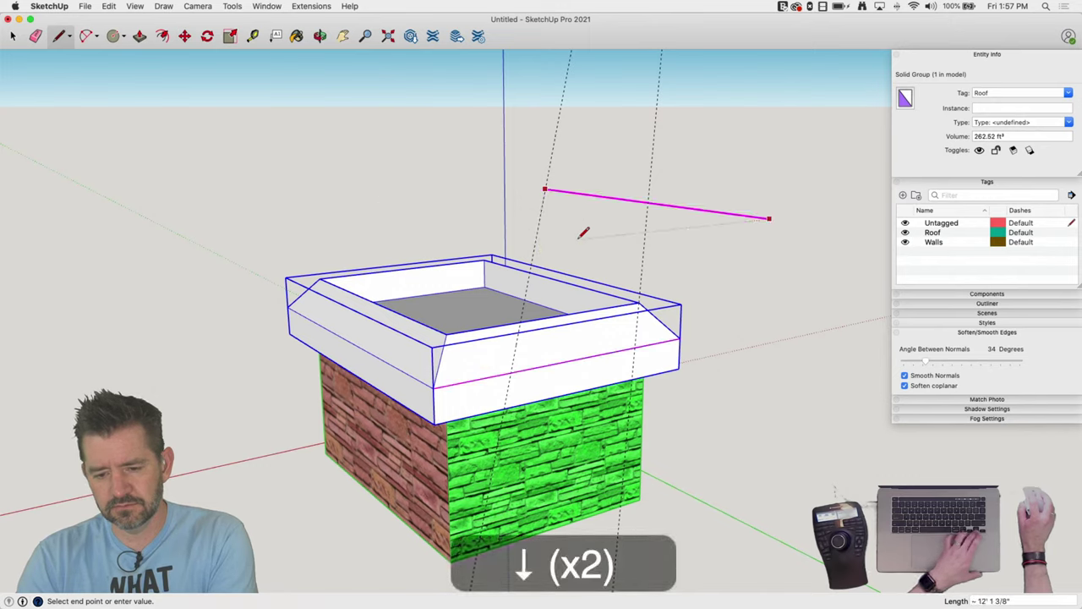
pyautogui.press('space')
pyautogui.press('e')
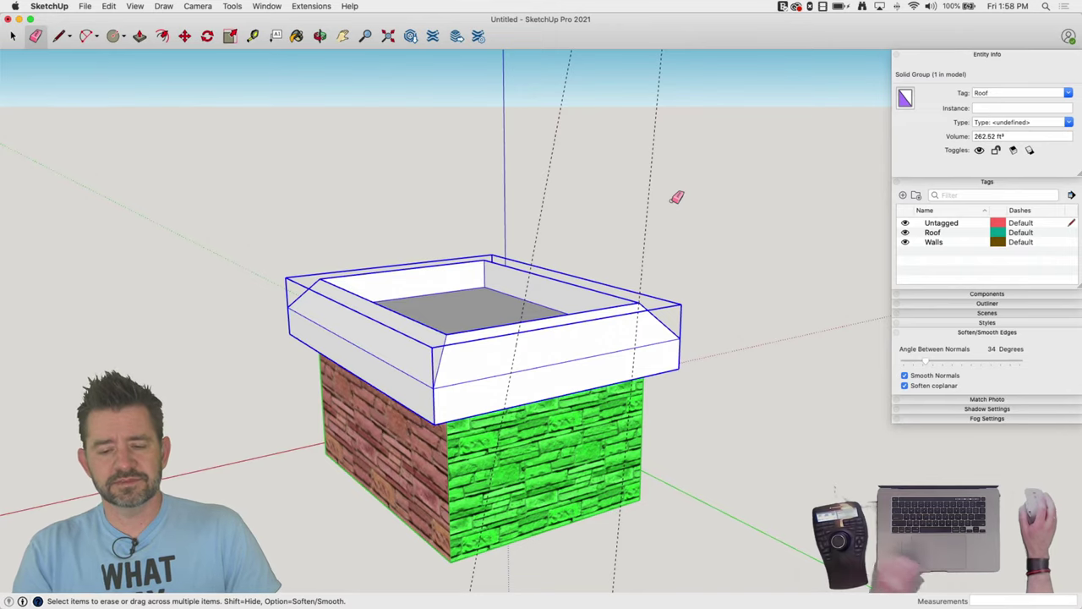
# Draw a 10' circle locked to the green axis, centred on the purple disc
pyautogui.moveTo(677, 197); pyautogui.dragTo(529, 319, button='middle')
pyautogui.press('space')
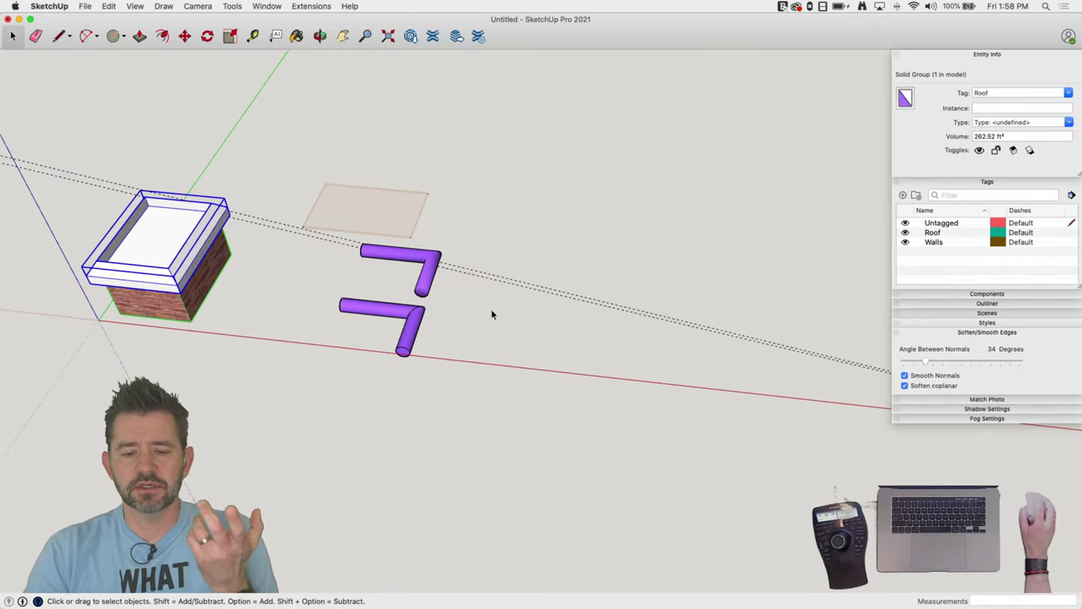
pyautogui.click(114, 38)
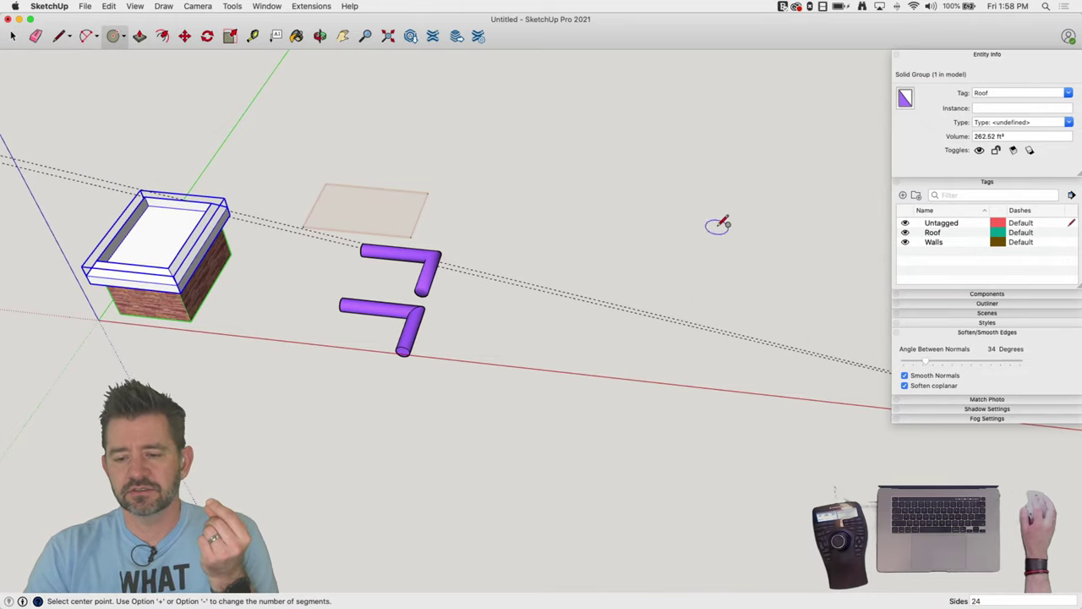
pyautogui.click(630, 178)
pyautogui.write("10'")
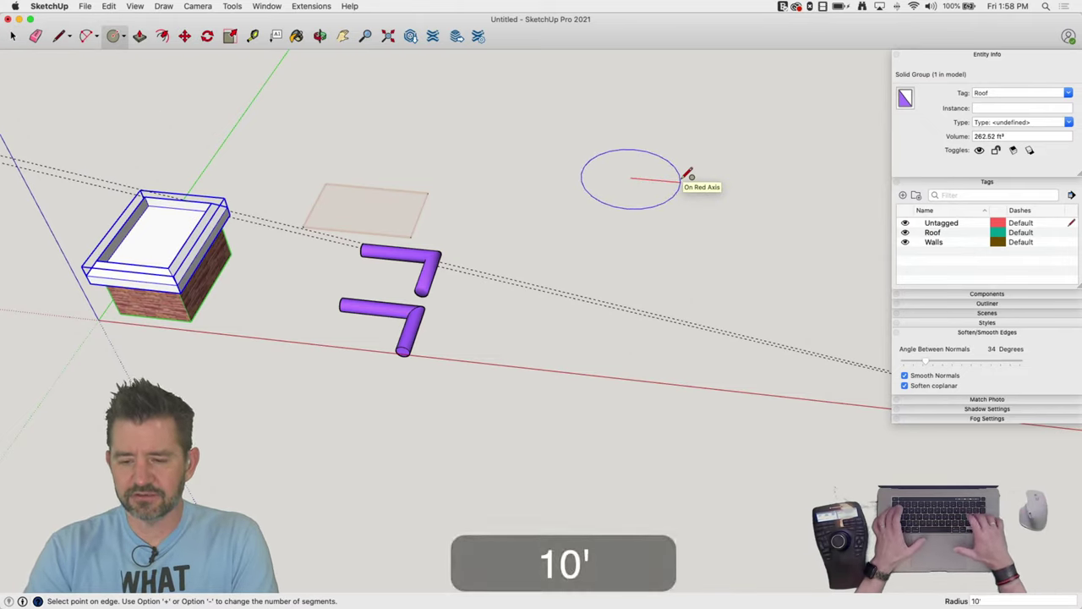
pyautogui.press('Return')
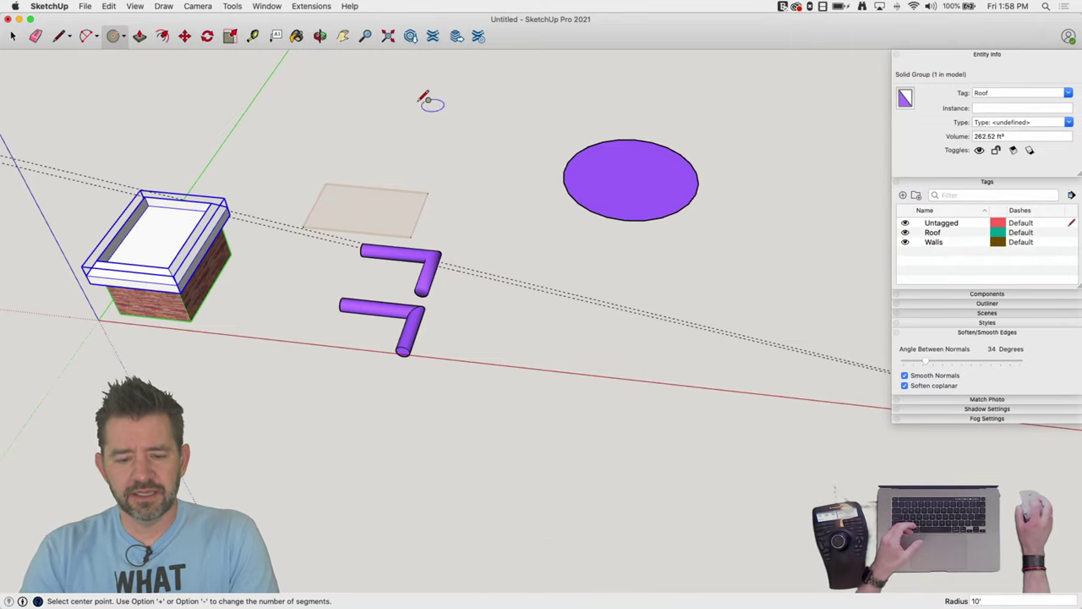
pyautogui.press('Left')
pyautogui.press('Left')
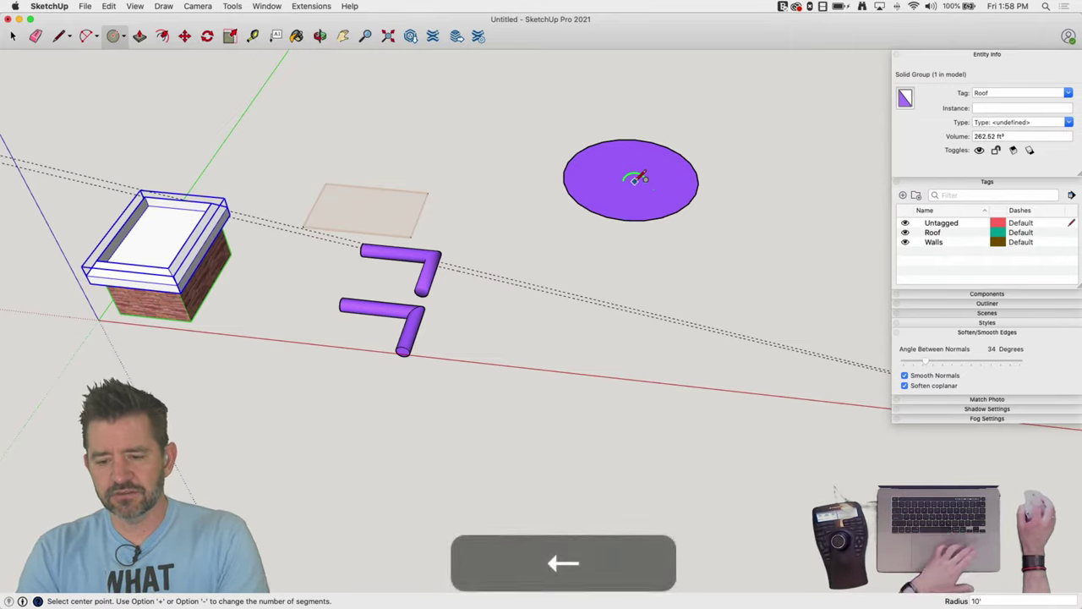
pyautogui.click(631, 175)
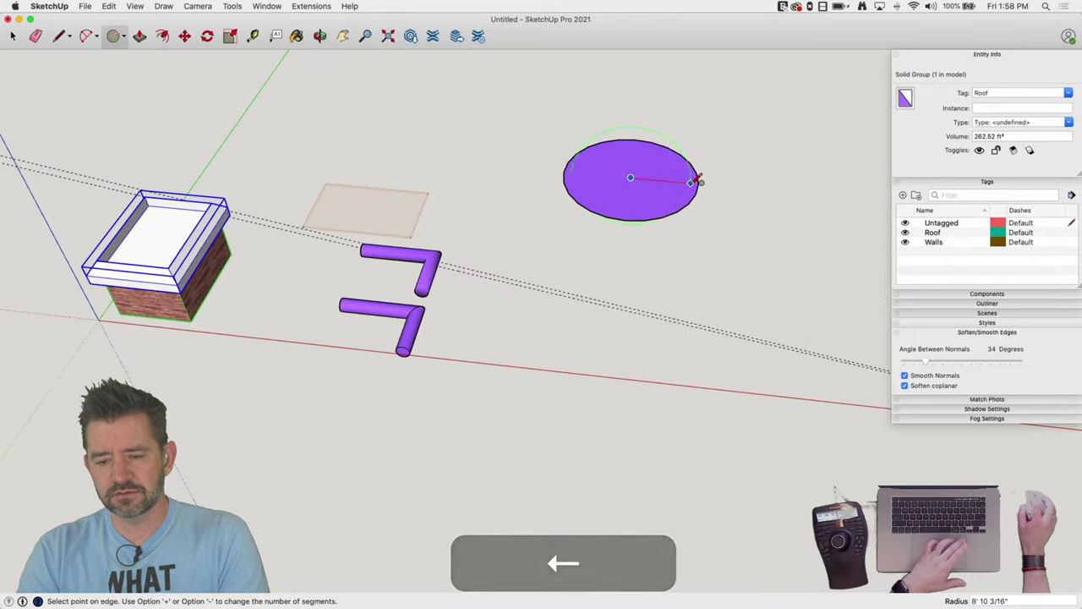
pyautogui.click(682, 187)
pyautogui.press('space')
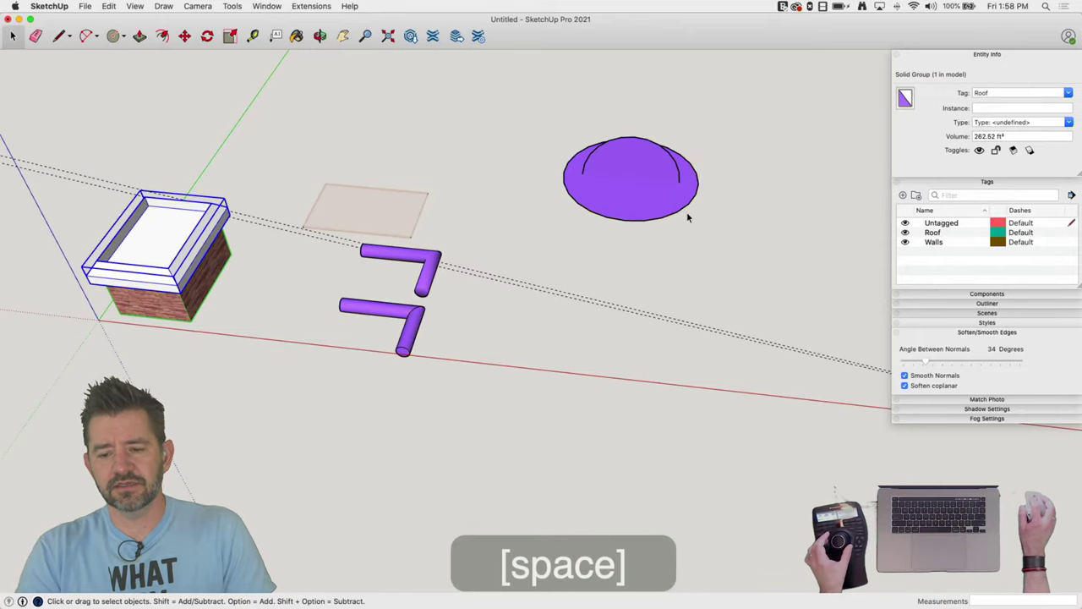
# Sweep the circle along the disc edge with Follow Me into a sphere, then erase the disc
pyautogui.click(685, 210)
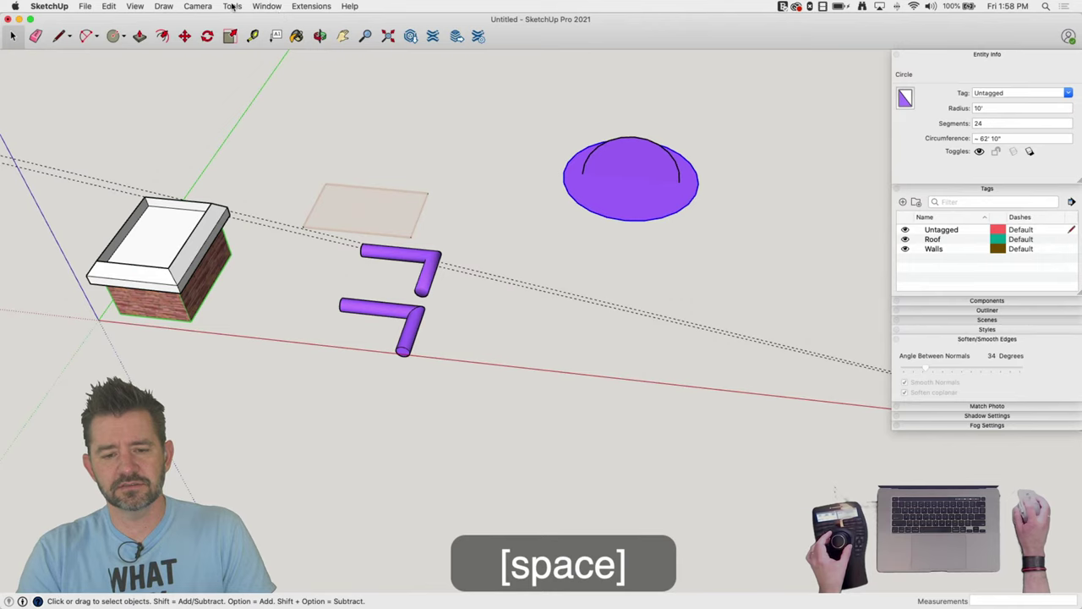
pyautogui.moveTo(233, 6); pyautogui.dragTo(262, 98)
pyautogui.press('e')
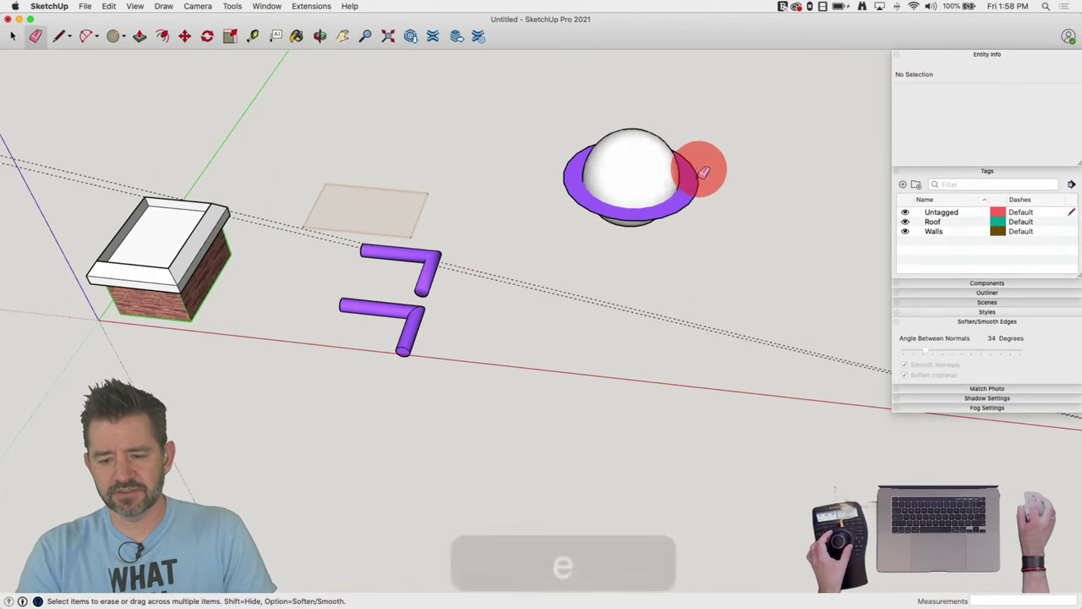
pyautogui.click(701, 172)
pyautogui.press('space')
pyautogui.click(626, 298)
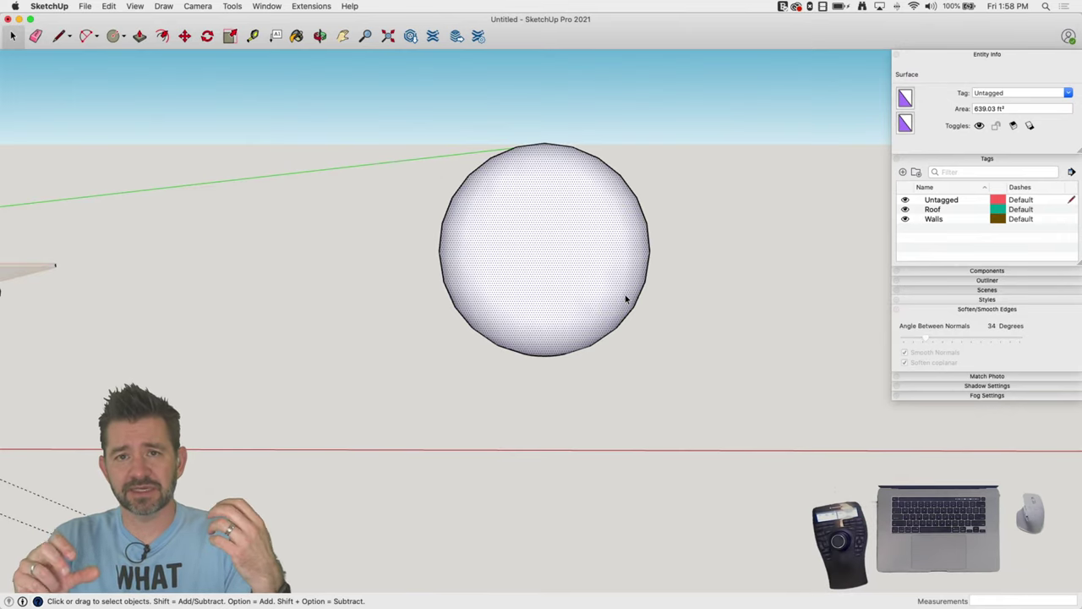
pyautogui.moveTo(626, 297); pyautogui.dragTo(591, 328, button='middle')
pyautogui.click(591, 328)
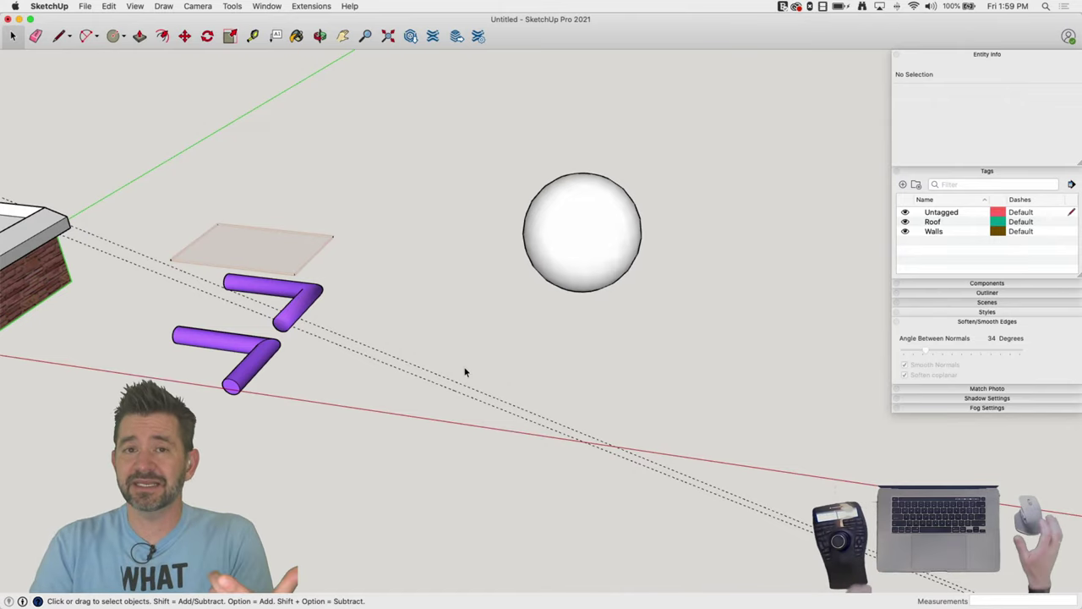
pyautogui.moveTo(603, 225); pyautogui.dragTo(602, 219, button='middle')
pyautogui.click(601, 217)
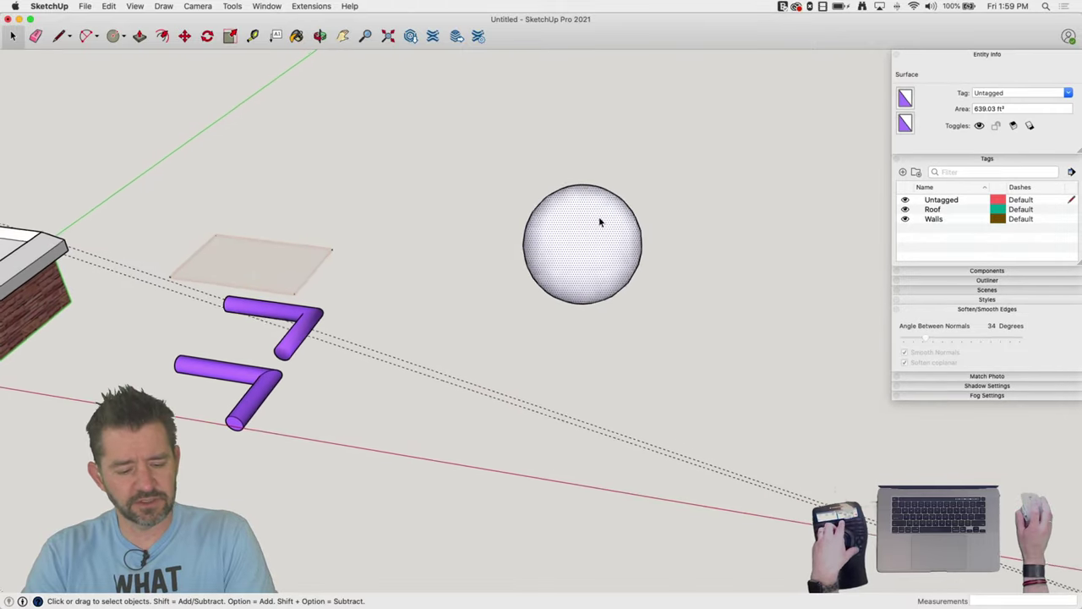
pyautogui.scroll(5, 599, 218)
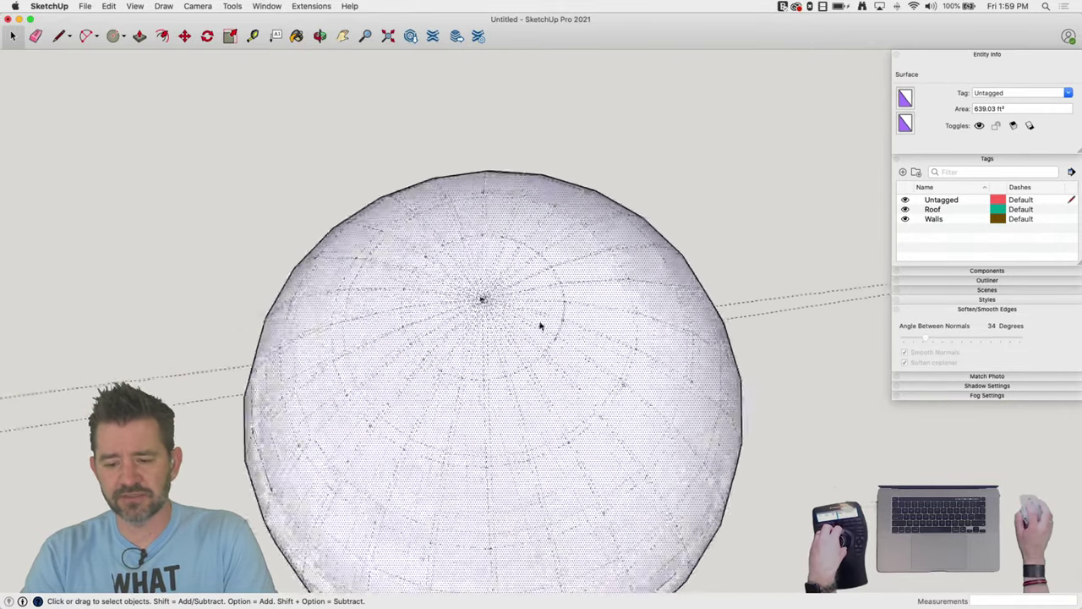
pyautogui.moveTo(541, 326)
pyautogui.mouseDown(button='middle')
pyautogui.moveTo(430, 262)
pyautogui.moveTo(483, 266)
pyautogui.mouseUp(button='middle')
pyautogui.scroll(-5, 505, 273)
# Copy the whole sphere to the left of the original
pyautogui.tripleClick(522, 258)
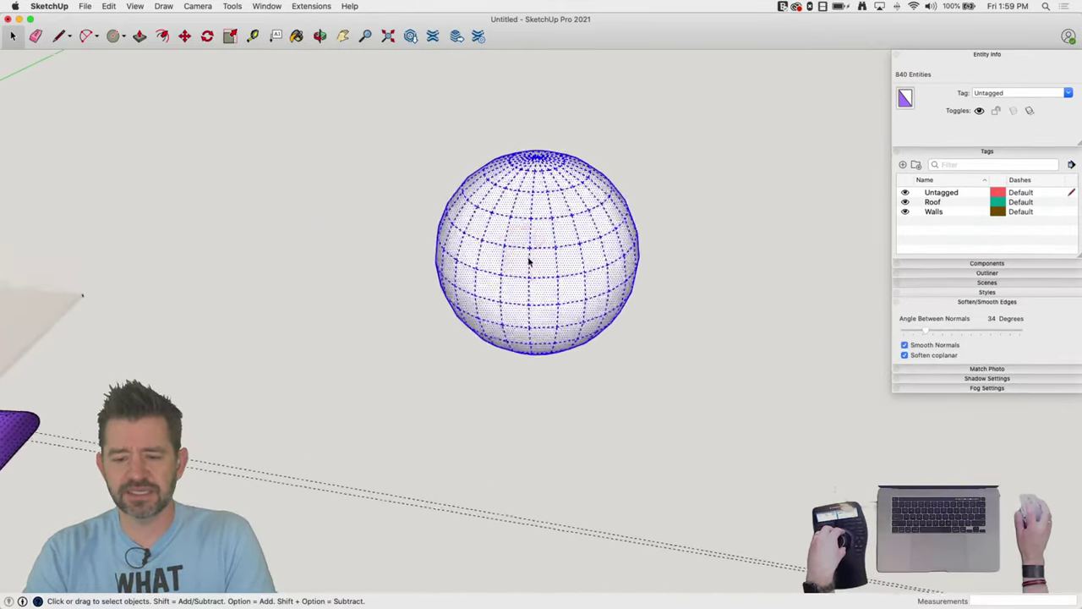
pyautogui.press('m')
pyautogui.click(664, 411)
pyautogui.press('alt')
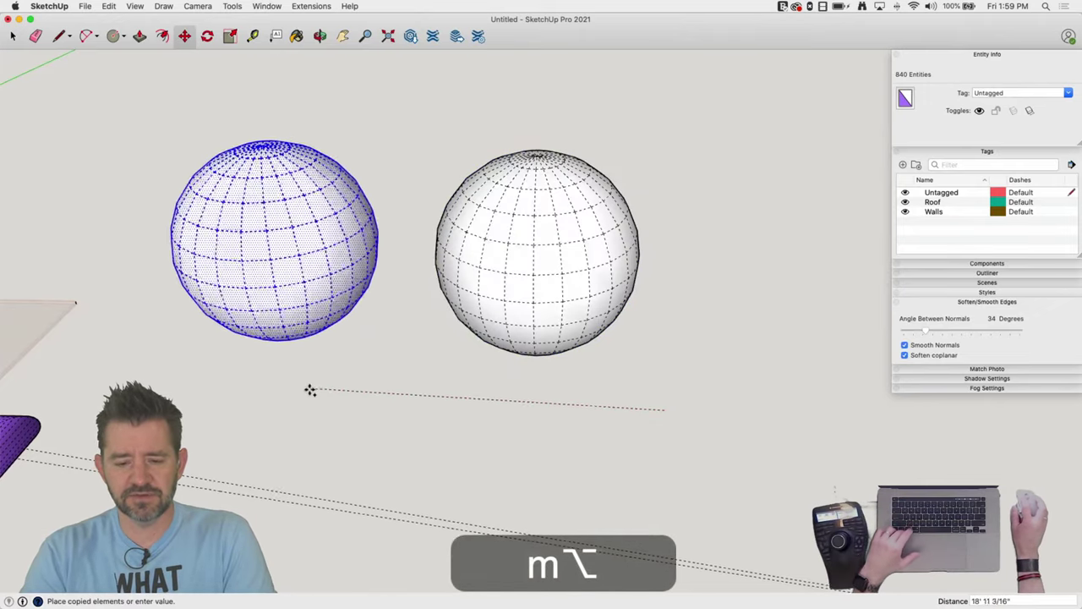
pyautogui.click(272, 406)
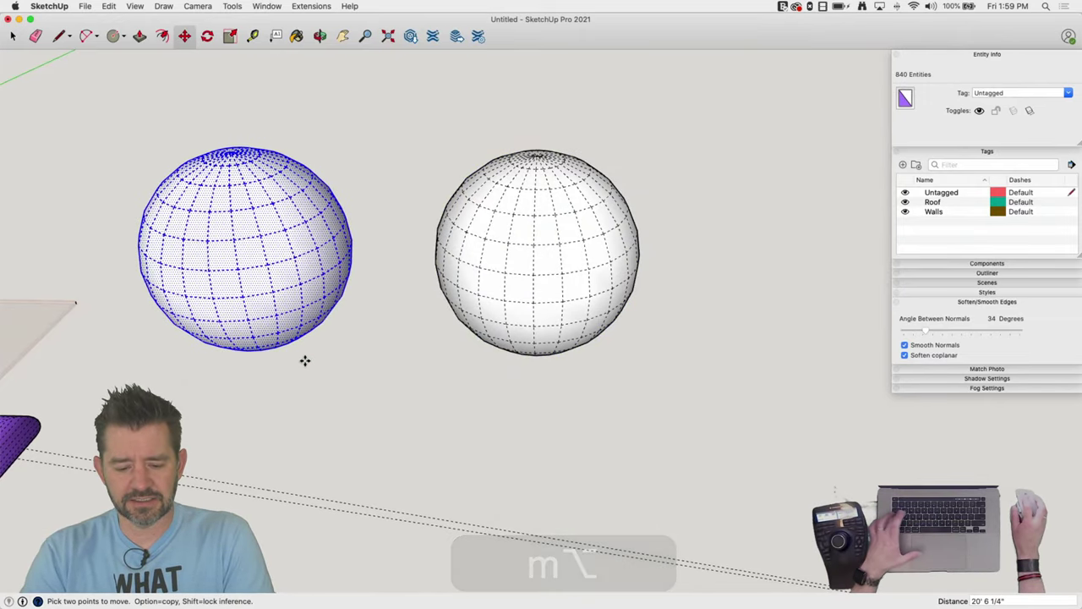
# Scale the copied sphere down to a tiny size and review the scene
pyautogui.press('s')
pyautogui.moveTo(168, 119); pyautogui.dragTo(305, 369)
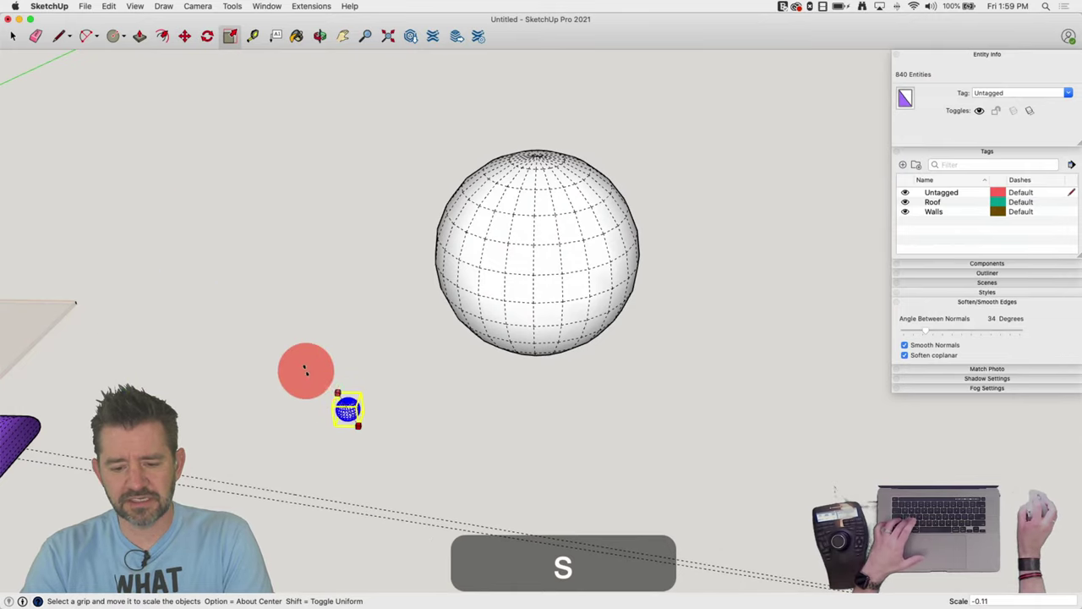
pyautogui.click(340, 400)
pyautogui.press('space')
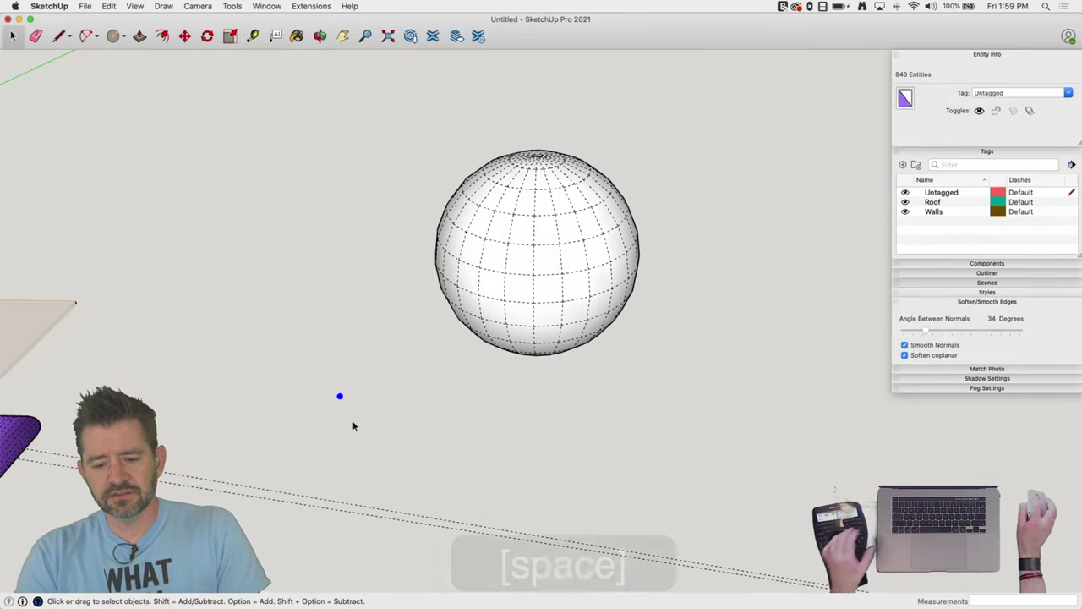
pyautogui.click(335, 394)
pyautogui.scroll(10, 345, 403)
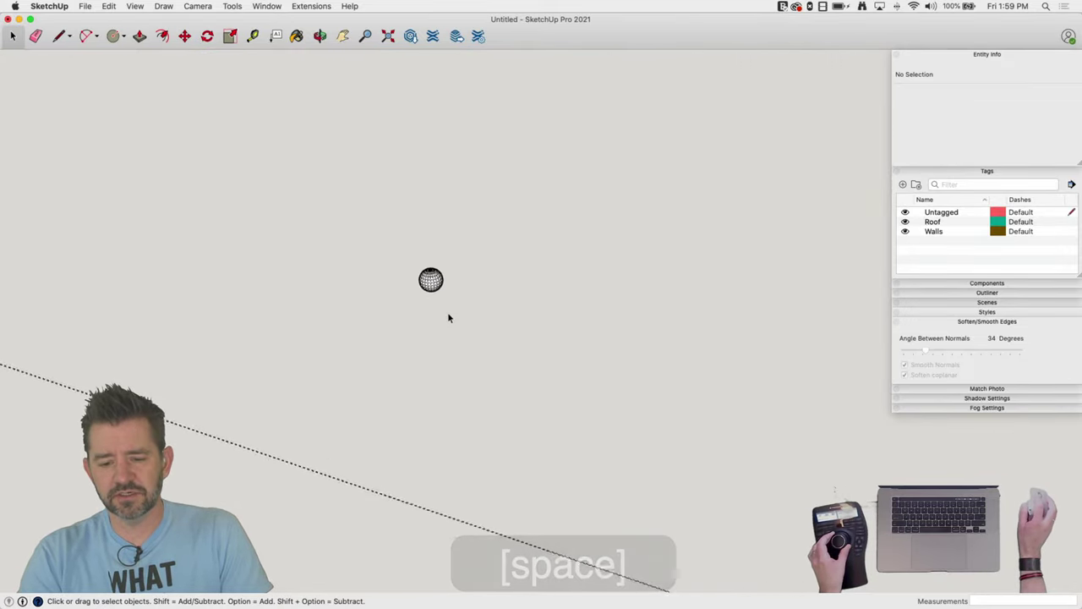
pyautogui.scroll(8, 435, 288)
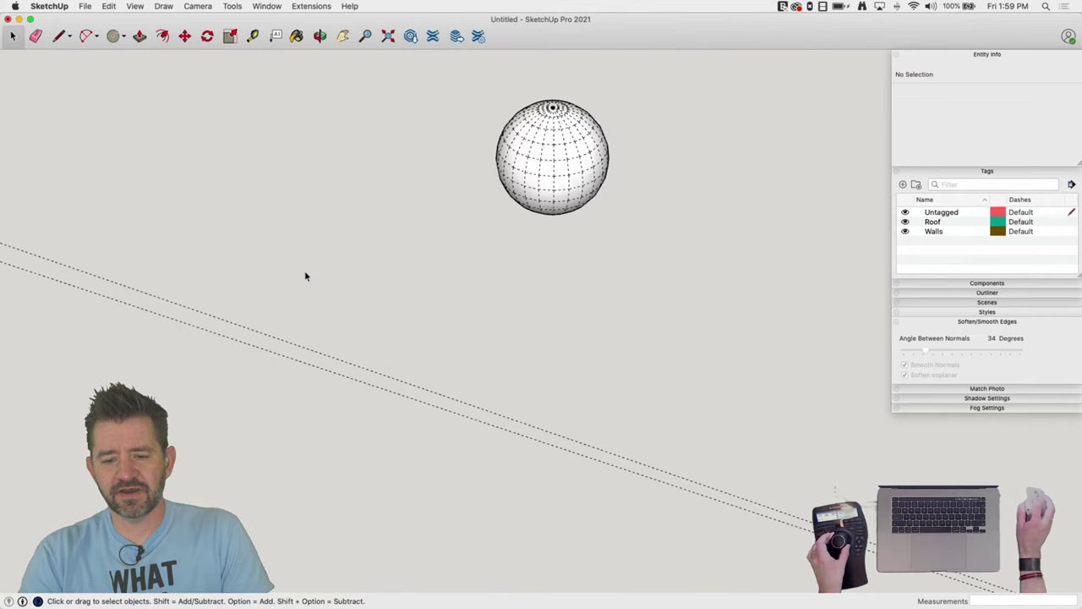
pyautogui.scroll(-3, 529, 227)
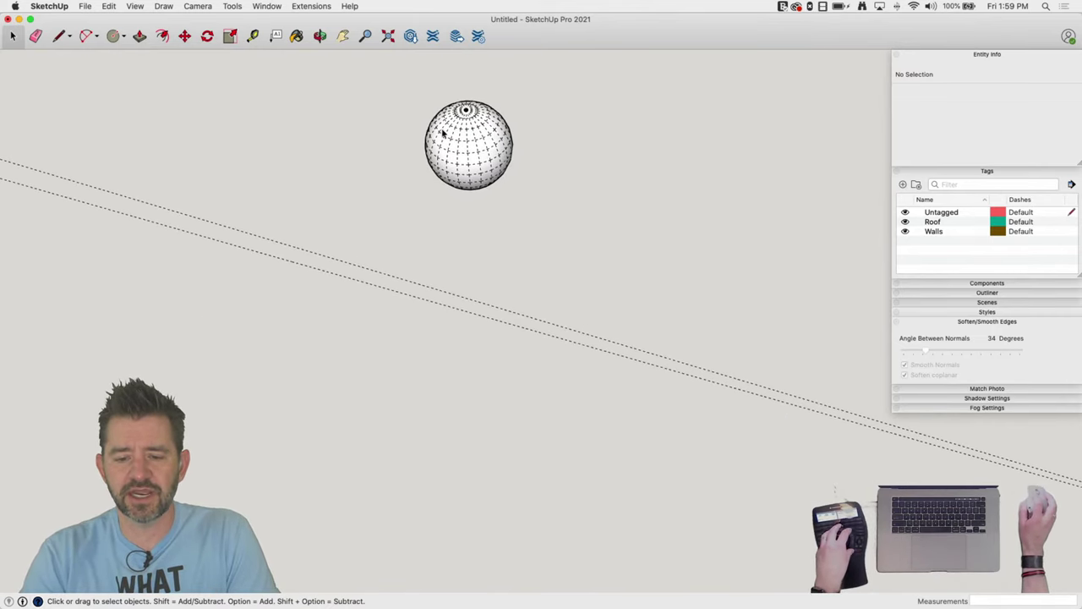
pyautogui.scroll(-3, 471, 203)
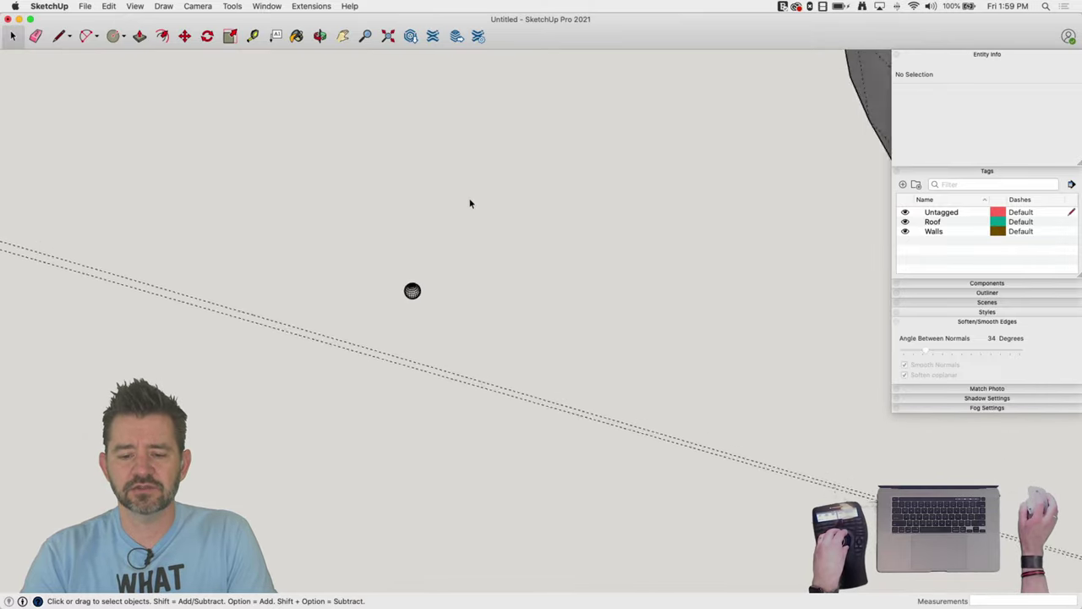
pyautogui.scroll(5, 472, 203)
pyautogui.moveTo(566, 230); pyautogui.dragTo(496, 276, button='middle')
# Erase both dashed guide lines
pyautogui.press('e')
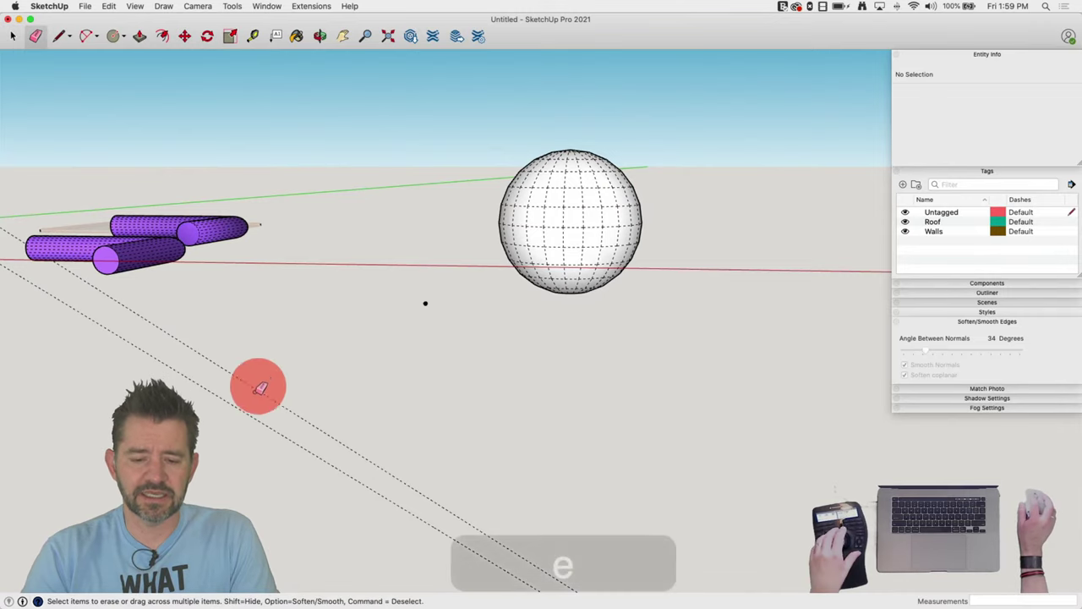
pyautogui.moveTo(259, 384); pyautogui.dragTo(235, 432)
pyautogui.moveTo(235, 432); pyautogui.dragTo(234, 431, button='middle')
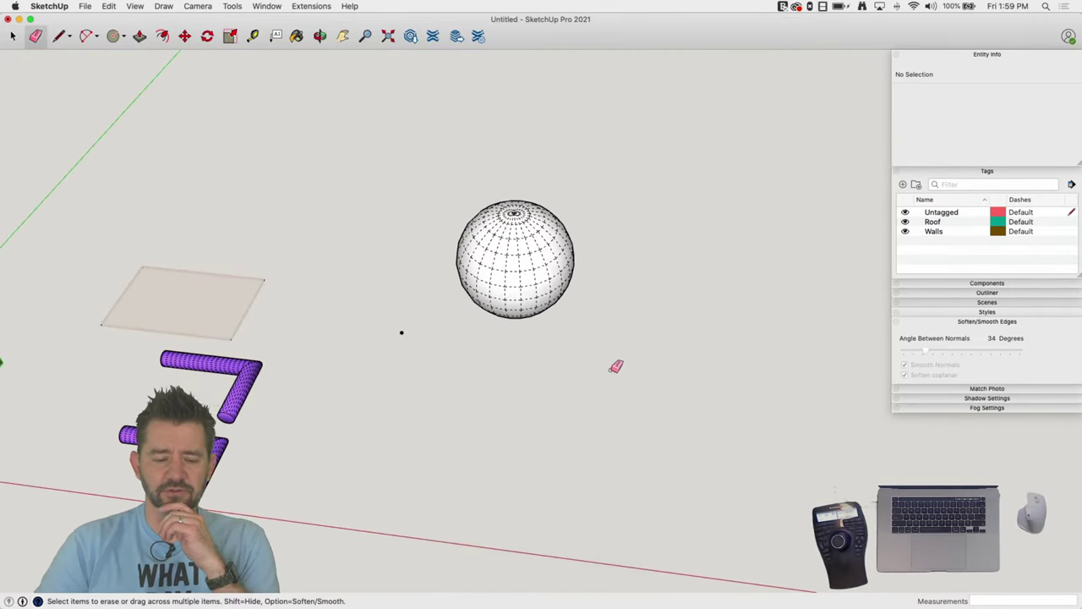
# Show hidden geometry and unsoften the 24 radial edges at the sphere's pole
pyautogui.hotkey('alt', 'h')
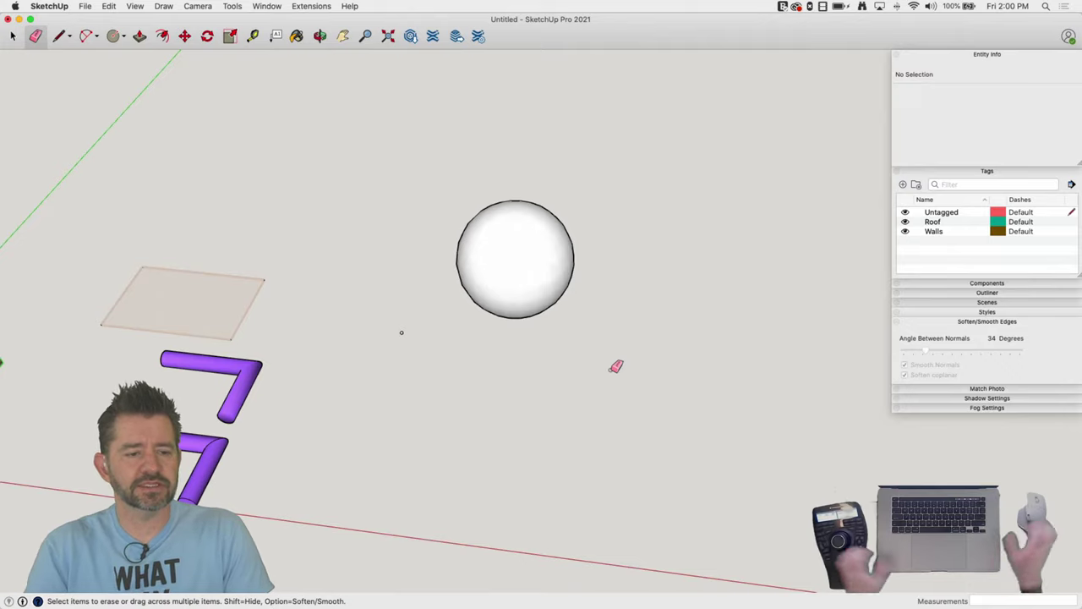
pyautogui.scroll(5, 520, 212)
pyautogui.scroll(4, 522, 217)
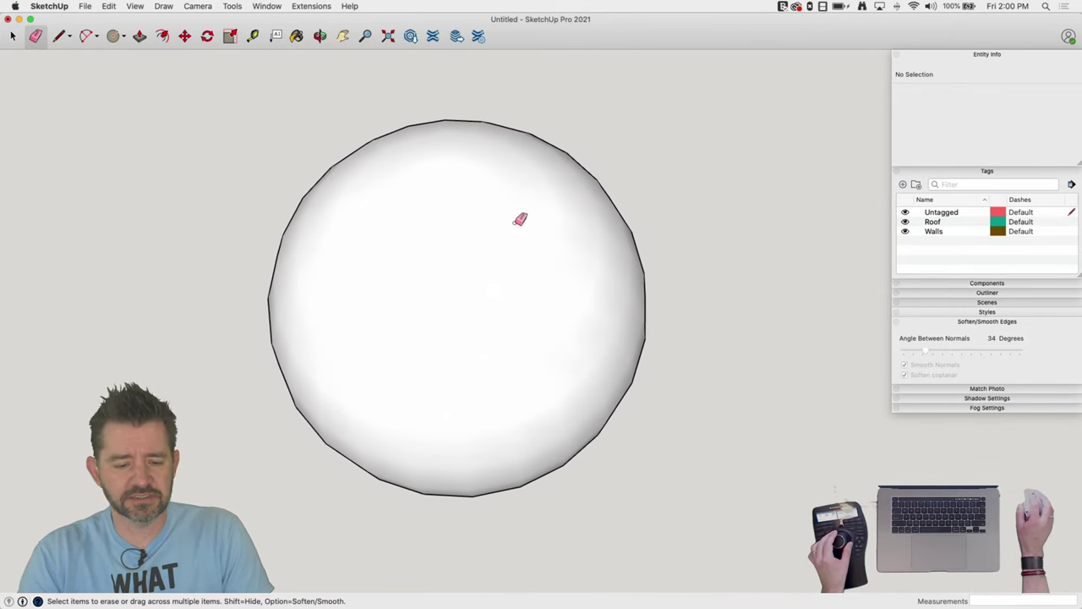
pyautogui.hotkey('alt', 'h')
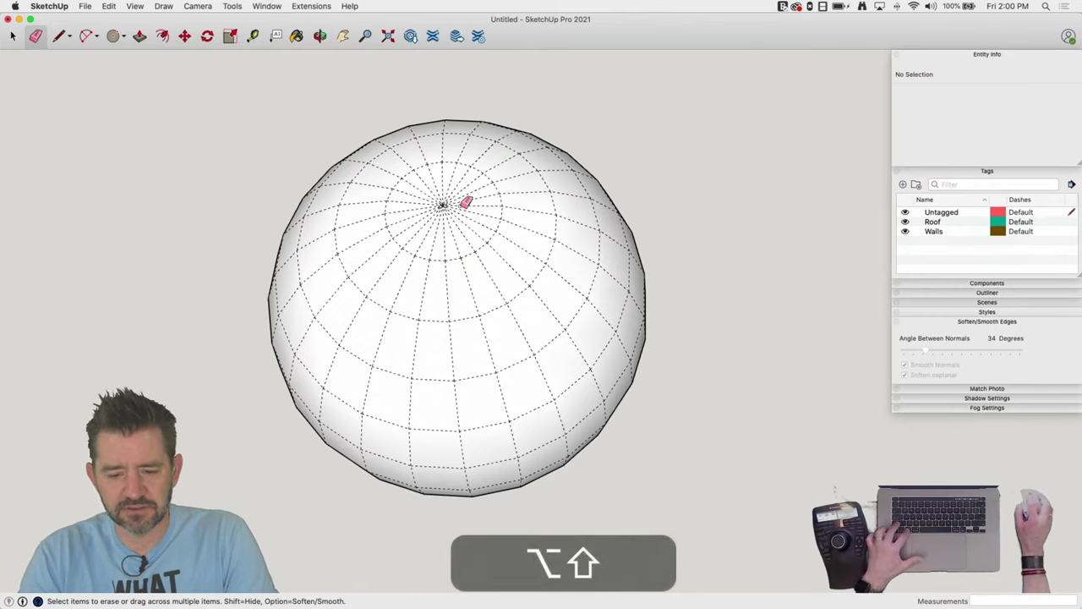
pyautogui.moveTo(457, 197)
pyautogui.mouseDown()
pyautogui.moveTo(431, 211)
pyautogui.moveTo(441, 227)
pyautogui.moveTo(467, 200)
pyautogui.mouseUp()
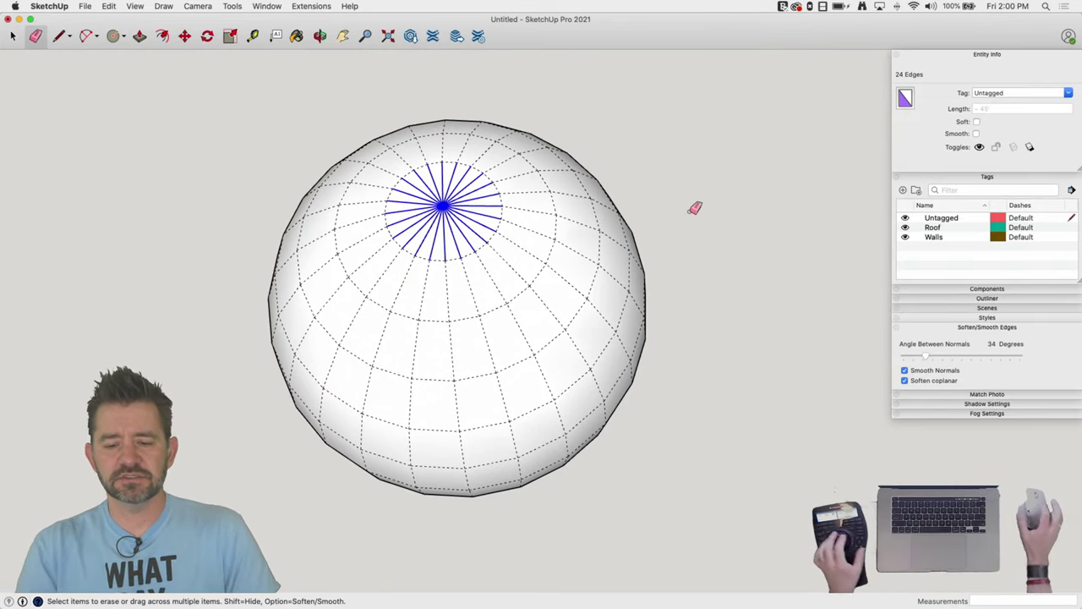
# Clear the selection and hide hidden geometry again to check the pole edges
pyautogui.moveTo(693, 206); pyautogui.dragTo(659, 176, button='middle')
pyautogui.scroll(5, 626, 220)
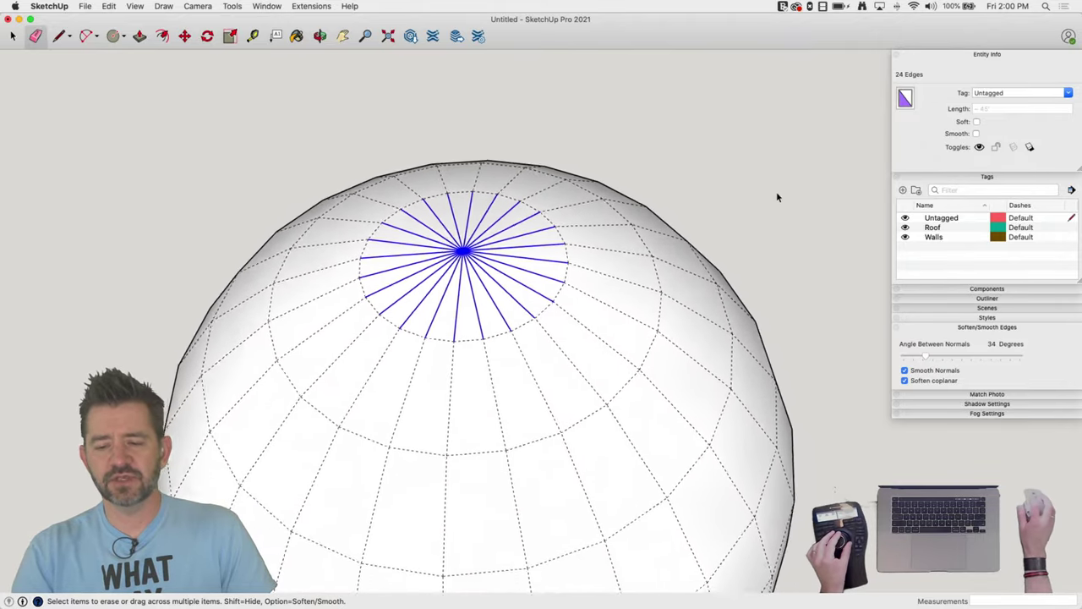
pyautogui.press('space')
pyautogui.click(775, 198)
pyautogui.moveTo(577, 177); pyautogui.dragTo(604, 254, button='middle')
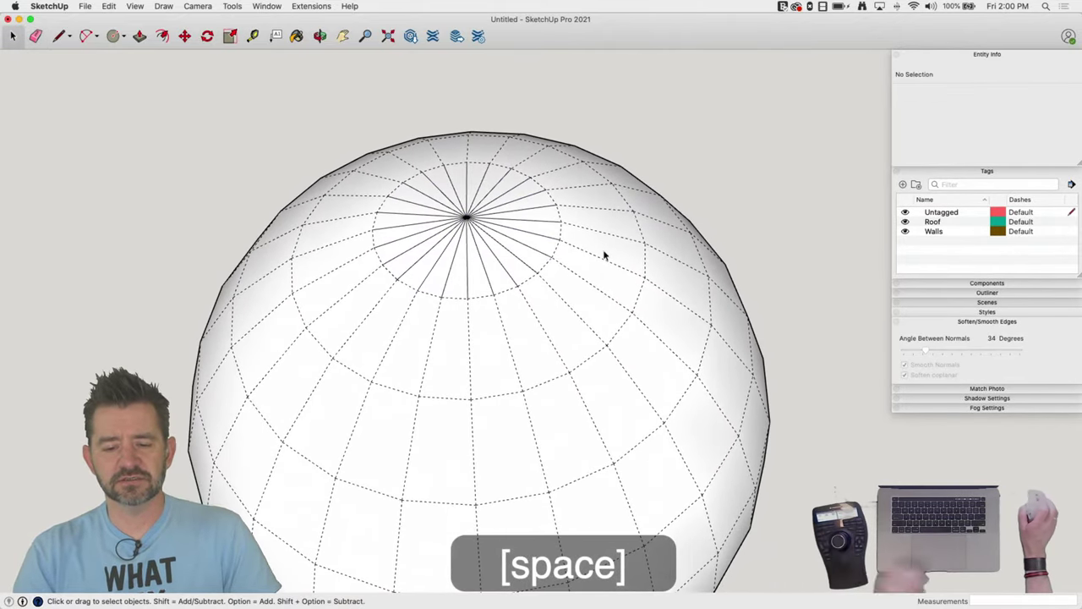
pyautogui.click(133, 6)
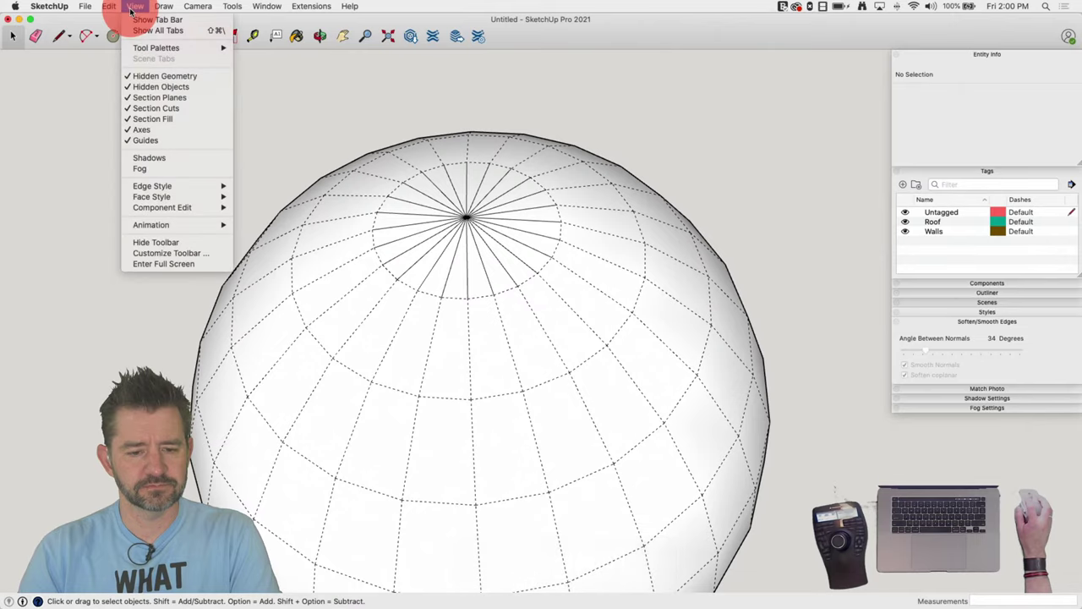
pyautogui.click(136, 75)
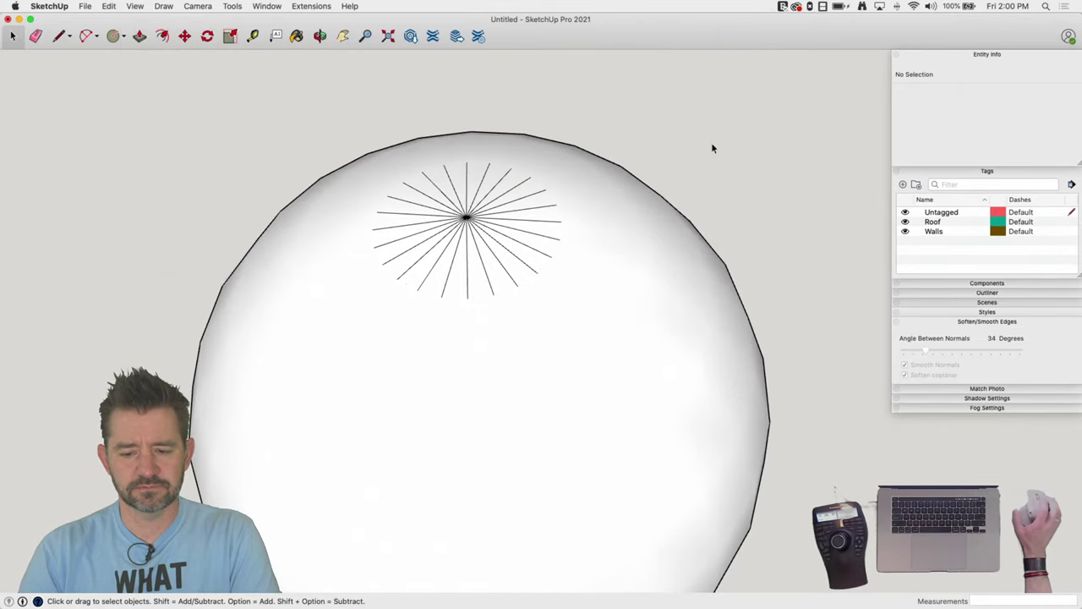
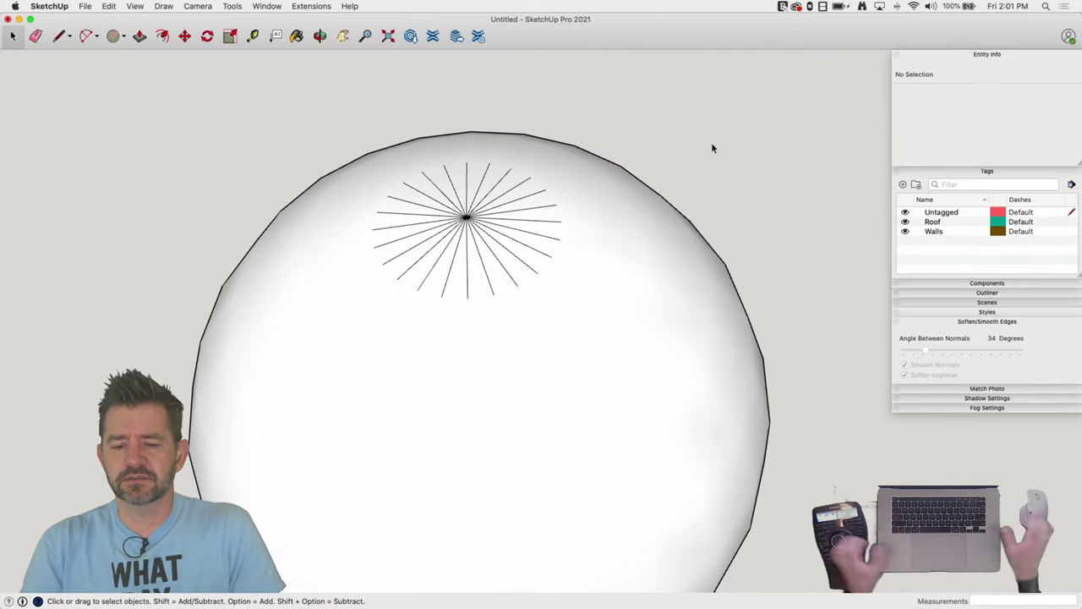
# Select all of the white sphere's geometry and make it a group
pyautogui.scroll(-10, 689, 139)
pyautogui.tripleClick(546, 294)
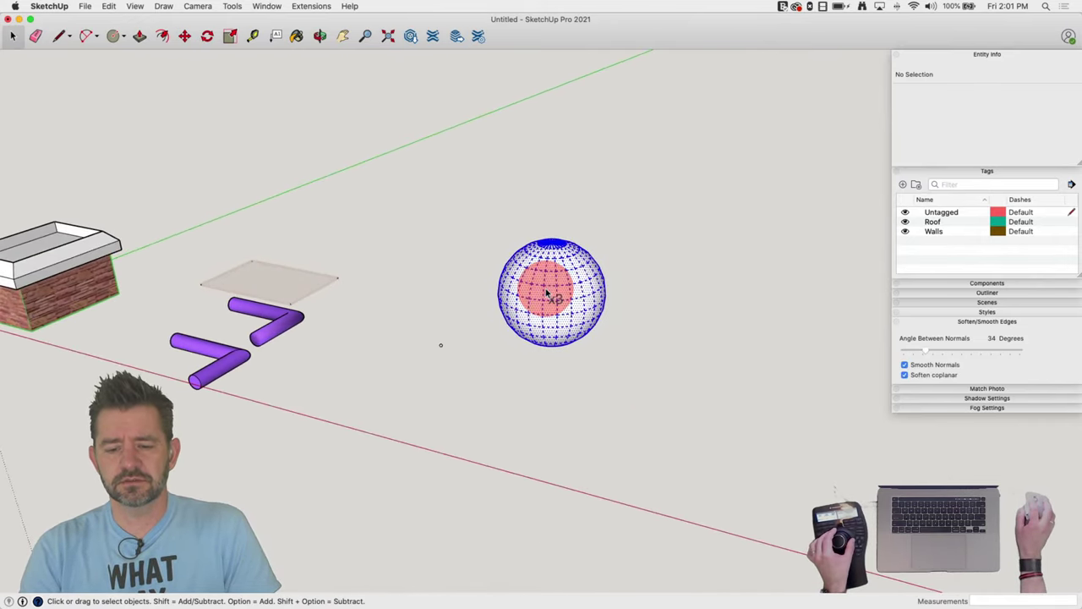
pyautogui.rightClick(546, 287)
pyautogui.click(589, 377)
pyautogui.click(671, 385)
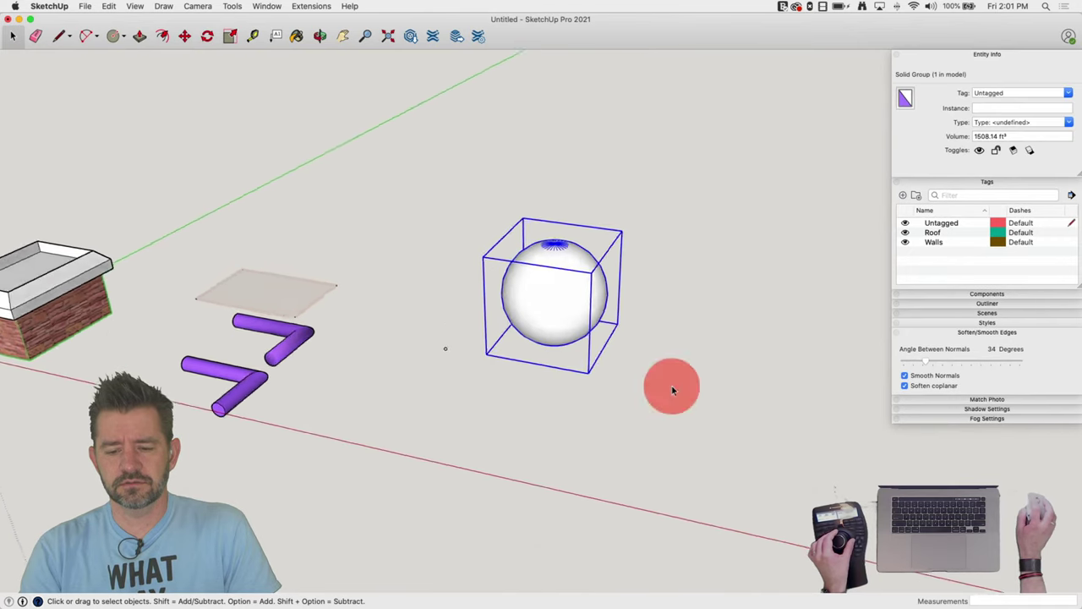
# Browse the Select submenus in the sphere group's context menu
pyautogui.moveTo(672, 385); pyautogui.dragTo(555, 273, button='middle')
pyautogui.rightClick(550, 274)
pyautogui.moveTo(623, 512)
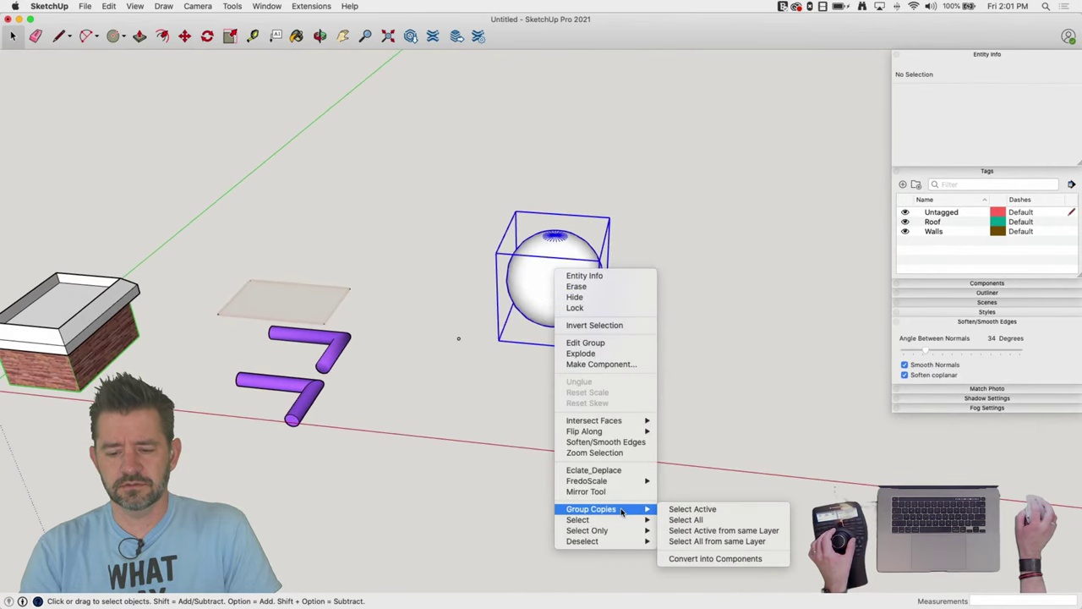
pyautogui.moveTo(618, 532)
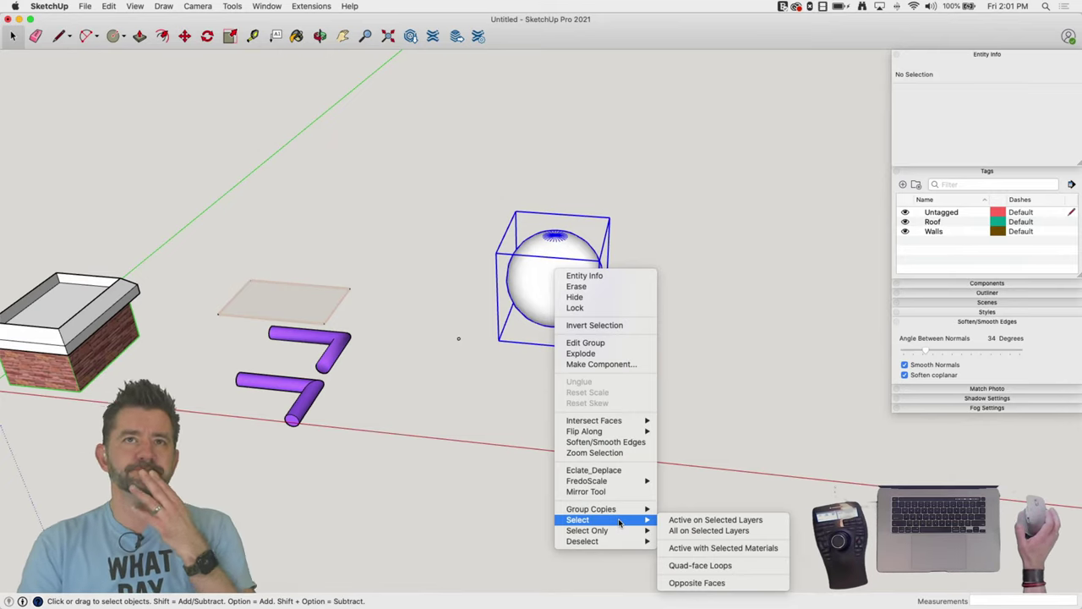
# Group the lower purple L-shaped tube, then the upper tube, each separately
pyautogui.click(294, 416)
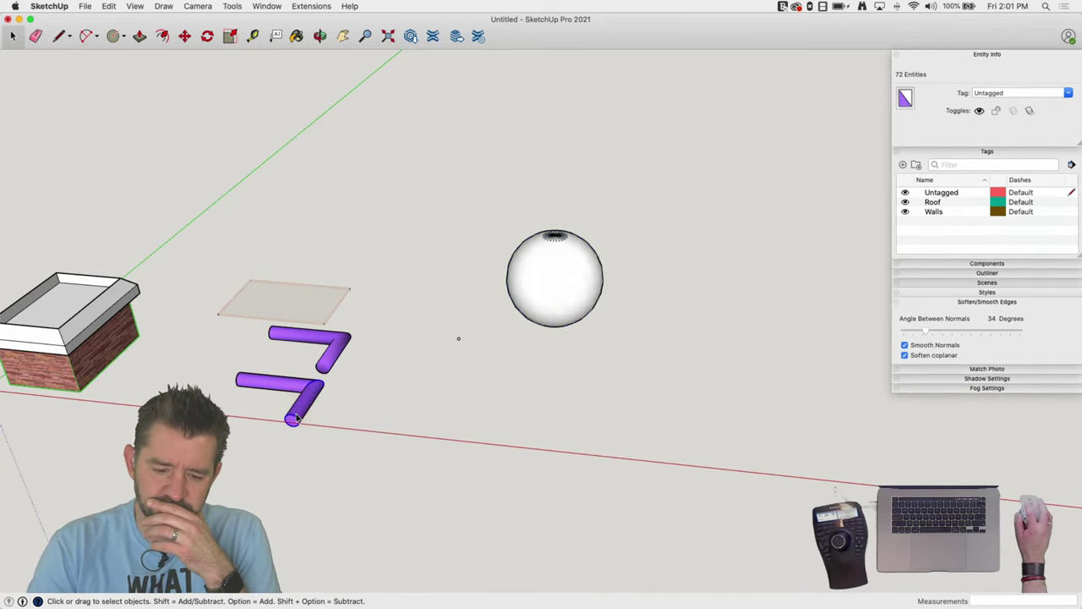
pyautogui.tripleClick(295, 416)
pyautogui.rightClick(296, 418)
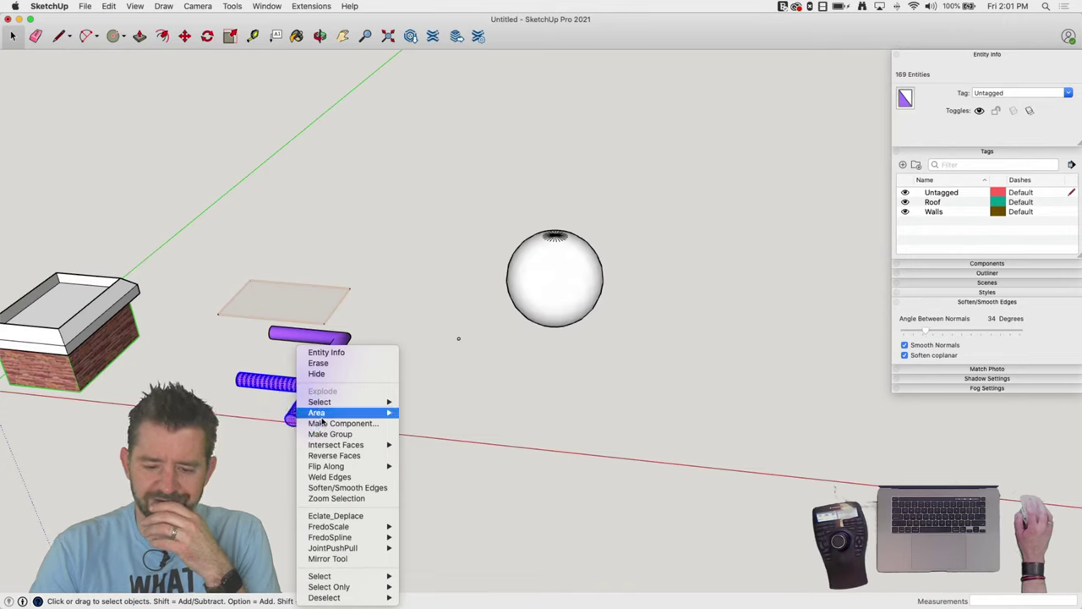
pyautogui.click(329, 434)
pyautogui.tripleClick(330, 359)
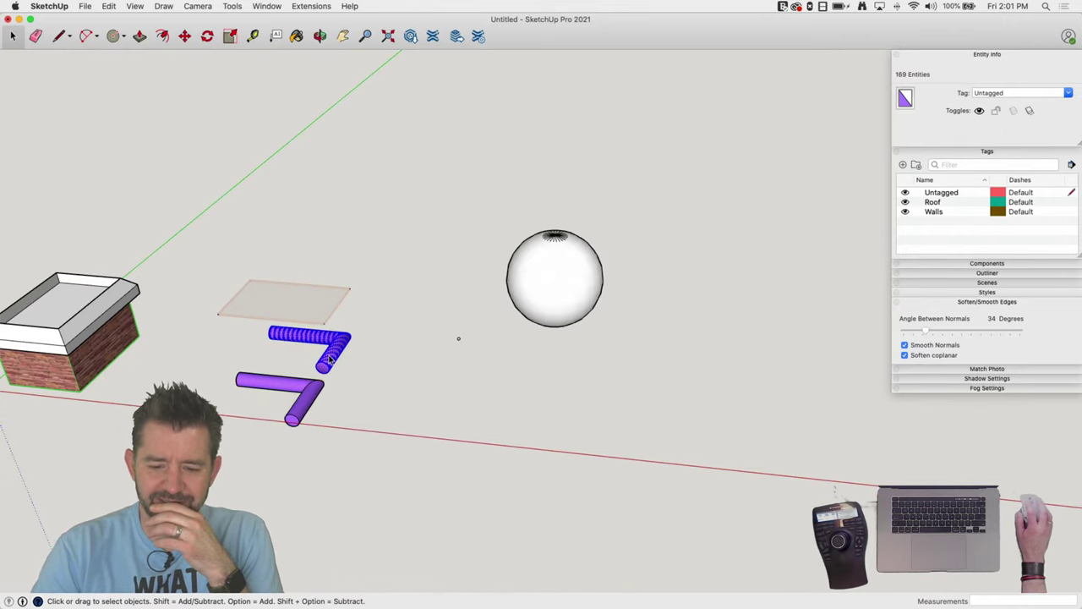
pyautogui.rightClick(329, 359)
pyautogui.click(356, 436)
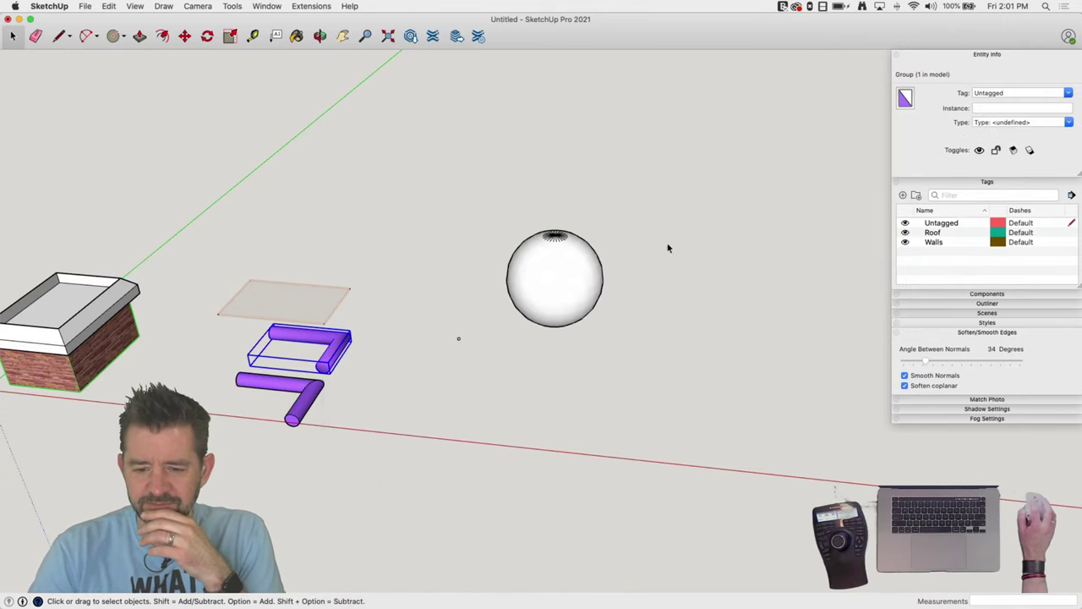
# Create two new tags in the Tags panel named 'stuff' and 'things'
pyautogui.click(903, 196)
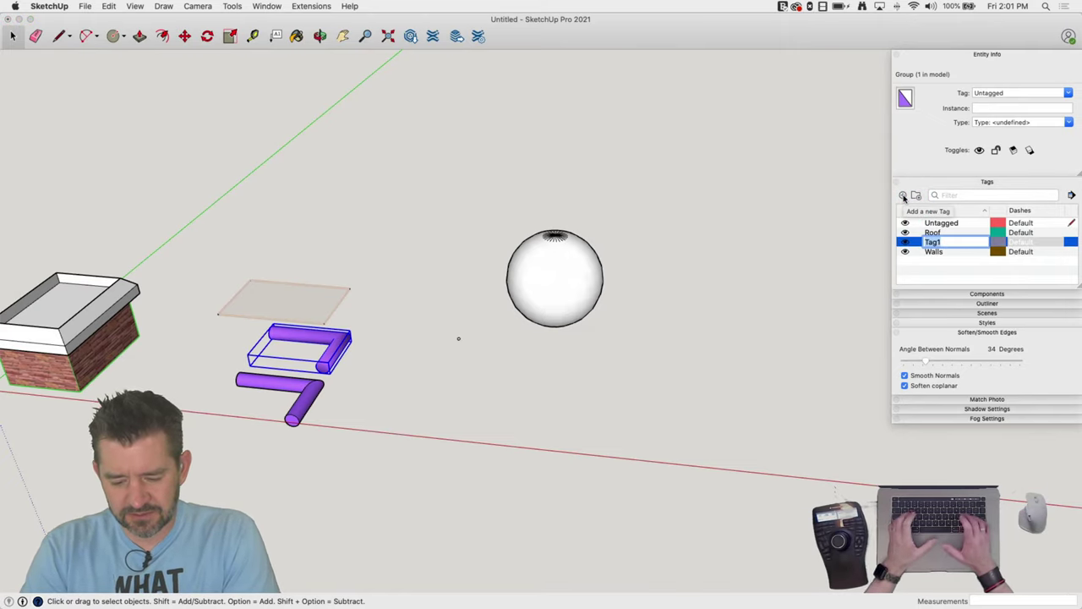
pyautogui.write('stuff')
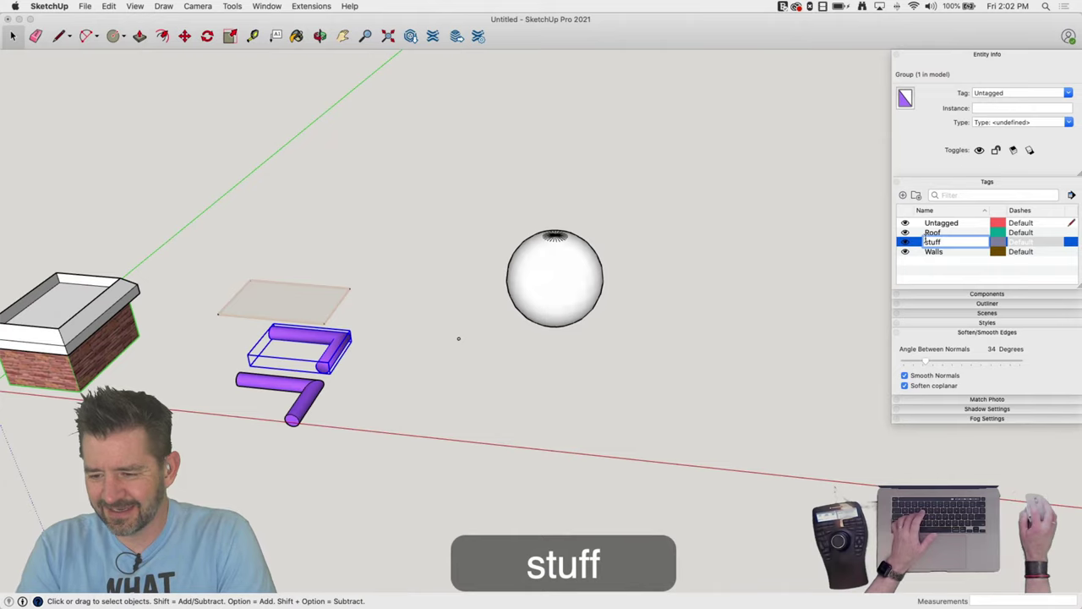
pyautogui.click(933, 274)
pyautogui.click(903, 195)
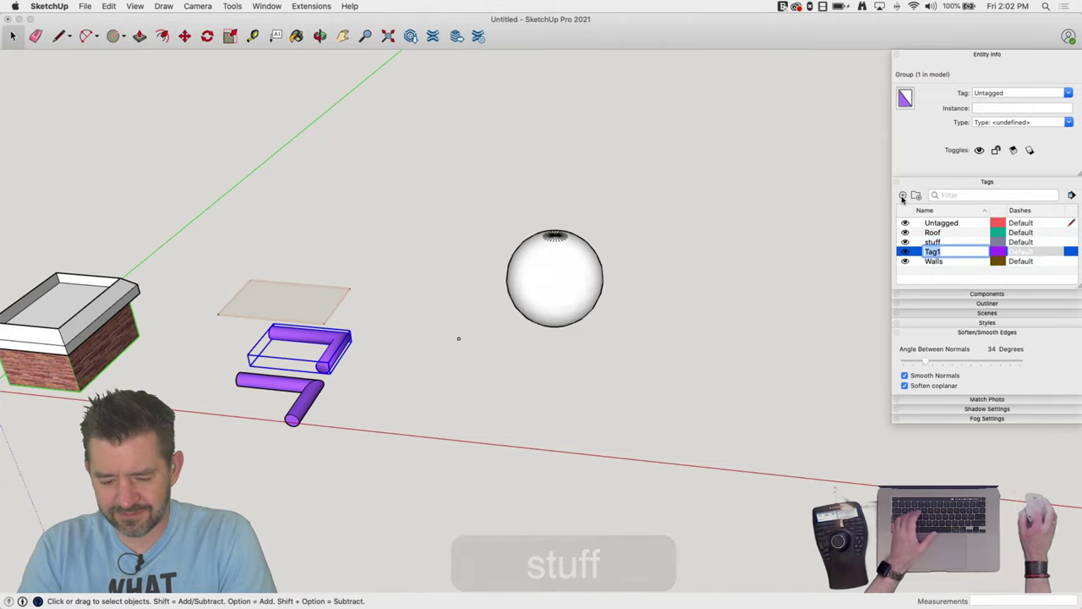
pyautogui.write('things')
pyautogui.press('Return')
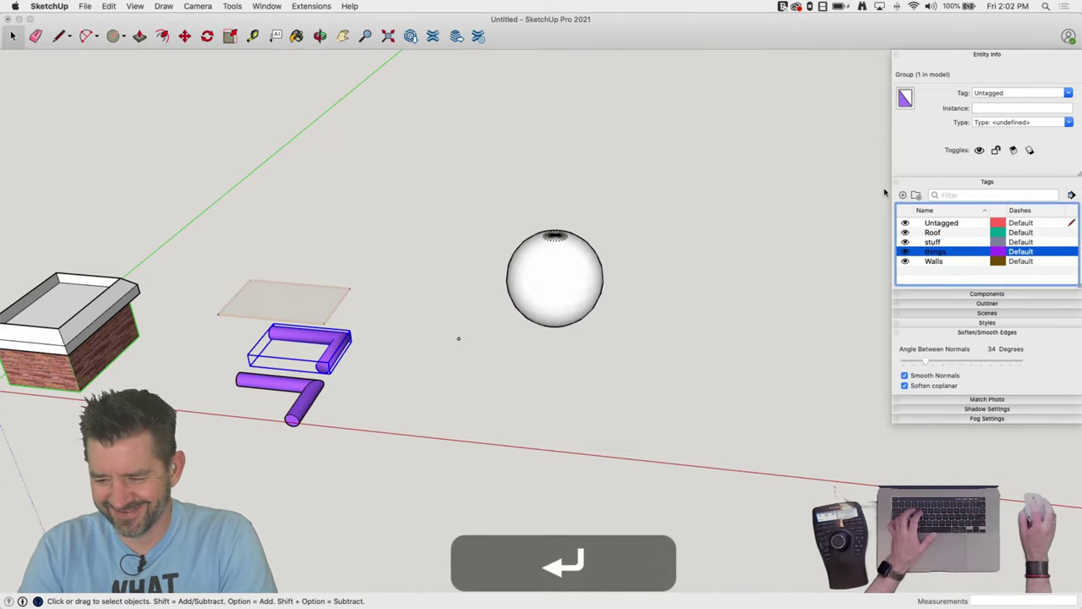
pyautogui.click(333, 362)
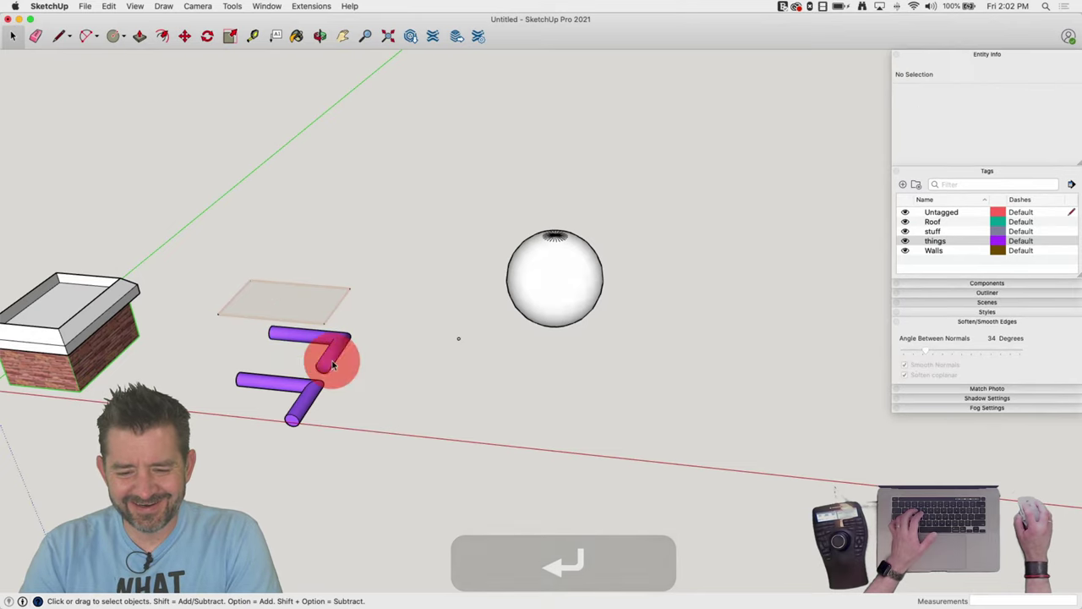
pyautogui.click(333, 362)
# Assign both purple tube groups to the 'things' tag in Entity Info
pyautogui.keyDown('shift'); pyautogui.click(301, 398); pyautogui.keyUp('shift')
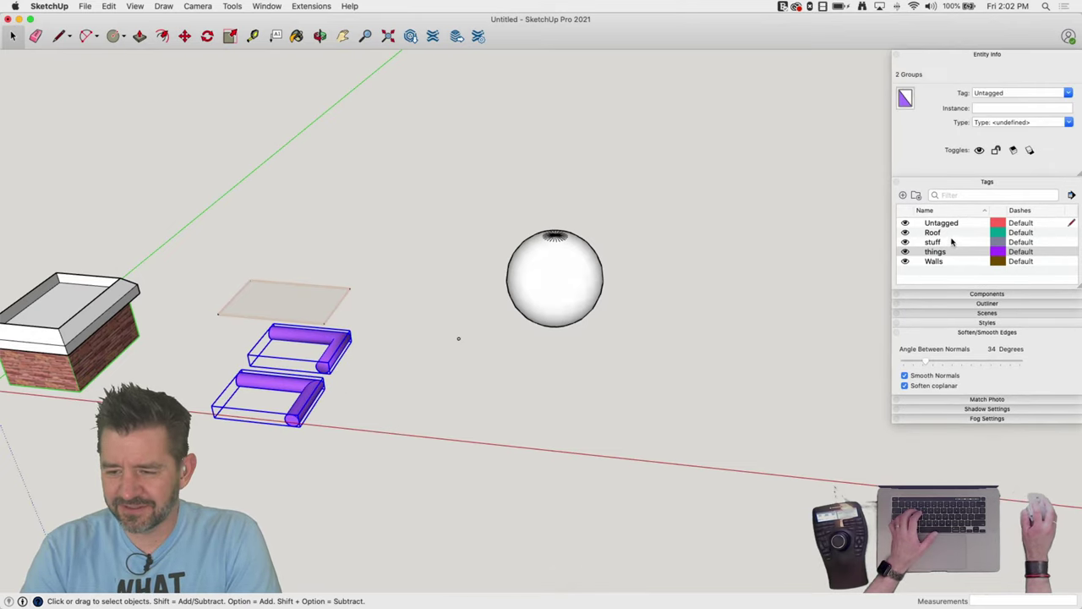
pyautogui.click(1068, 93)
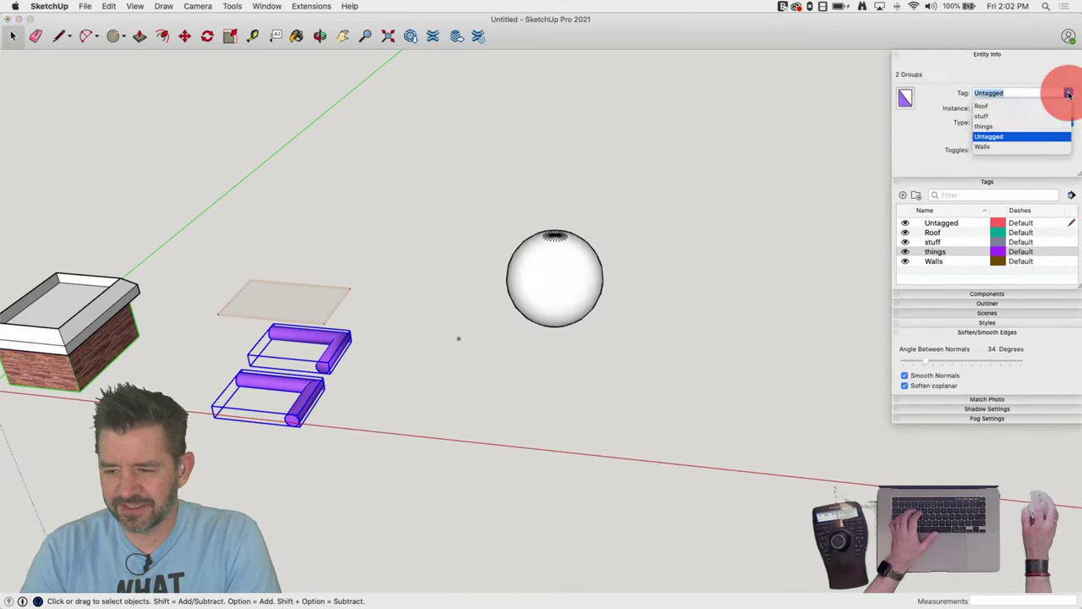
pyautogui.click(990, 126)
# Assign the sphere group to the 'stuff' tag
pyautogui.click(565, 275)
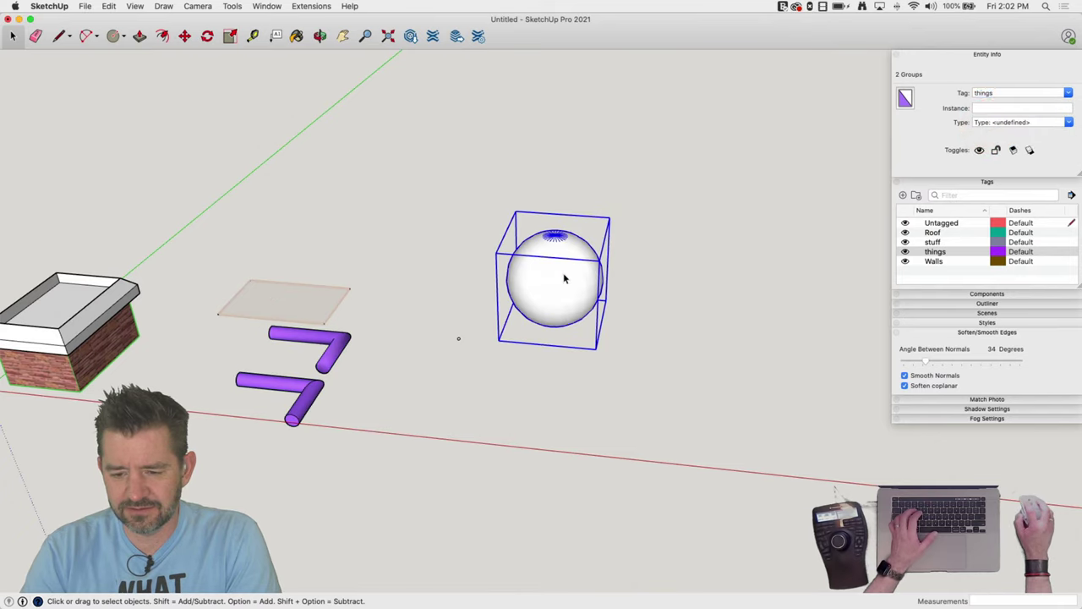
pyautogui.click(1068, 93)
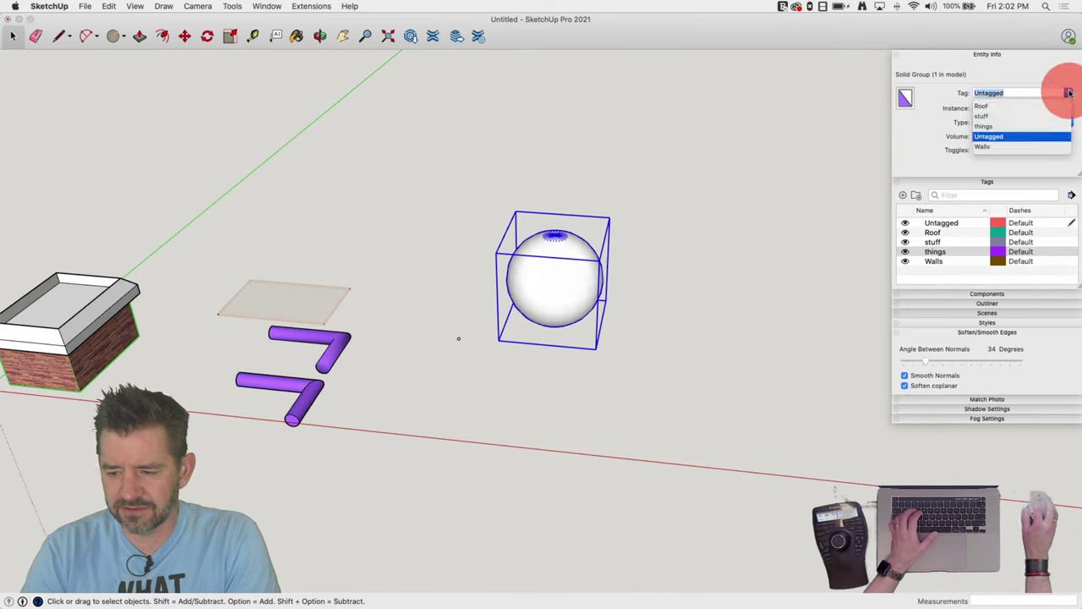
pyautogui.click(985, 113)
pyautogui.click(703, 315)
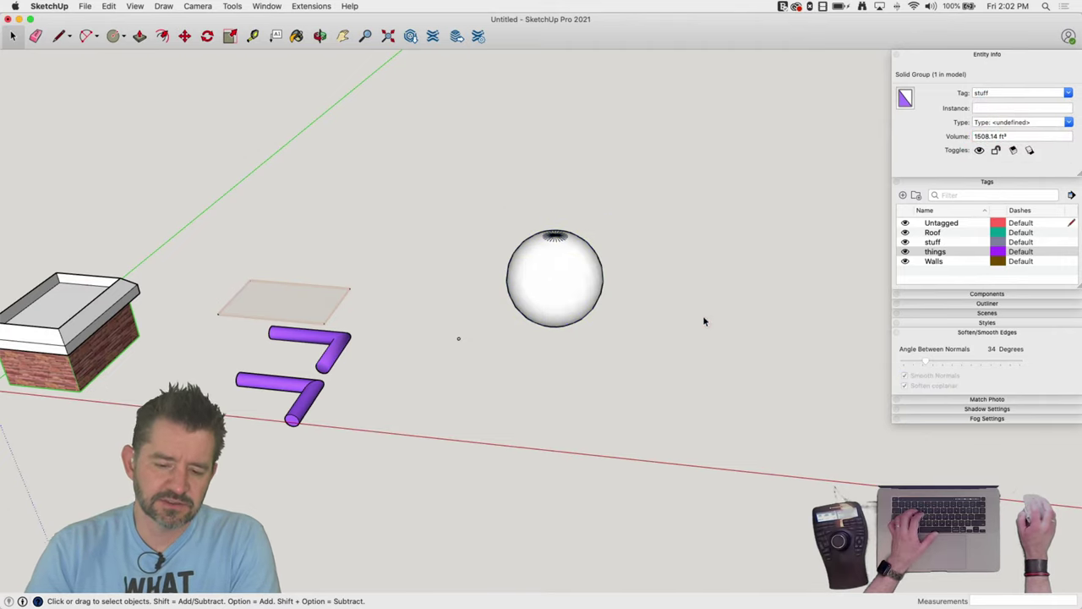
pyautogui.click(293, 421)
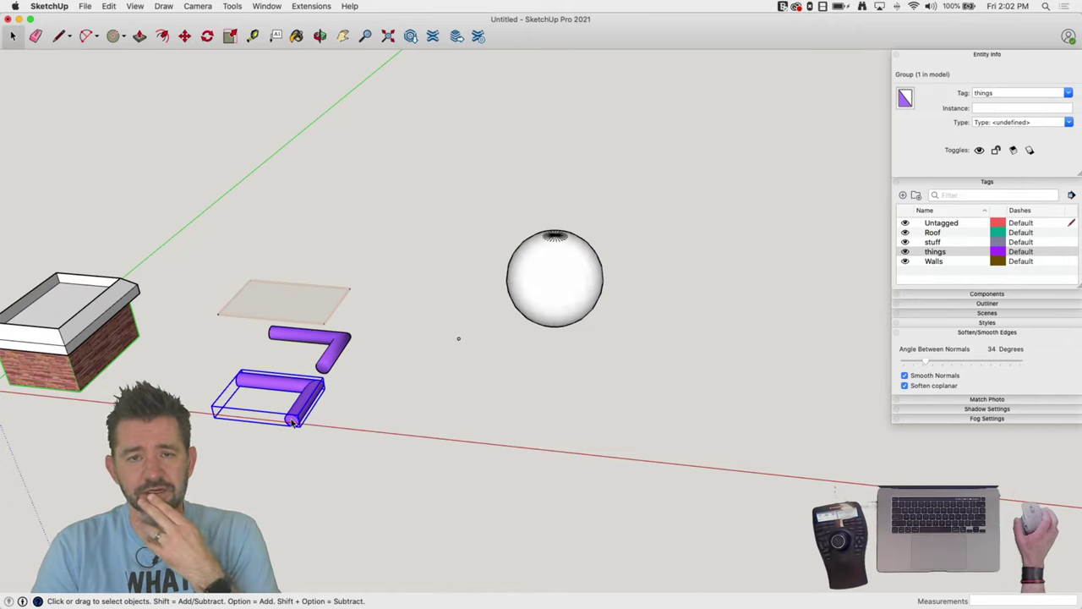
# Use Select > All on Selected Layers on the lower tube group to grab both tubes
pyautogui.rightClick(293, 421)
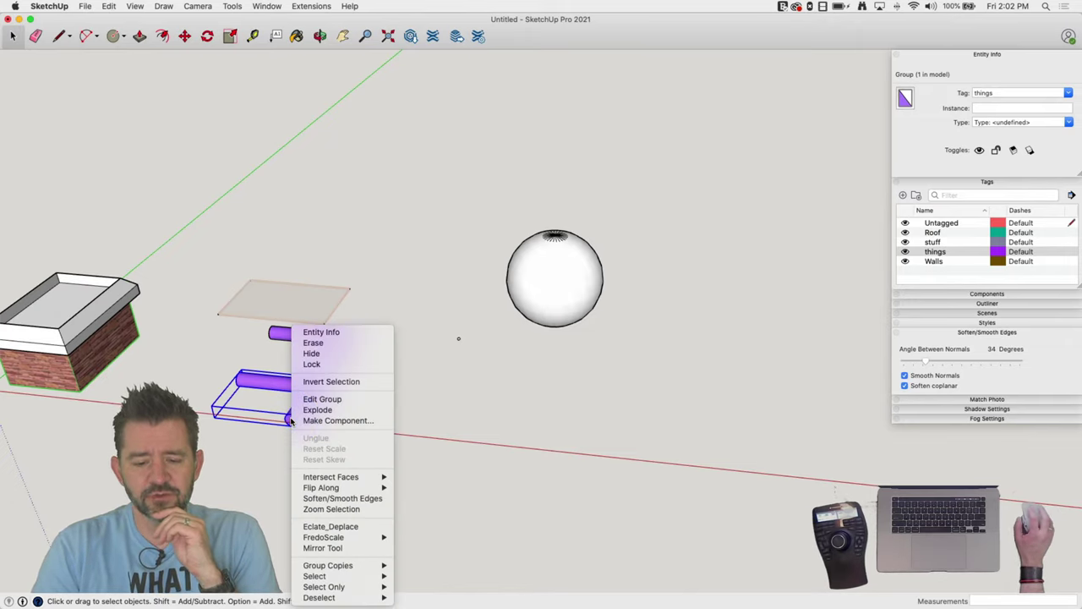
pyautogui.moveTo(324, 578)
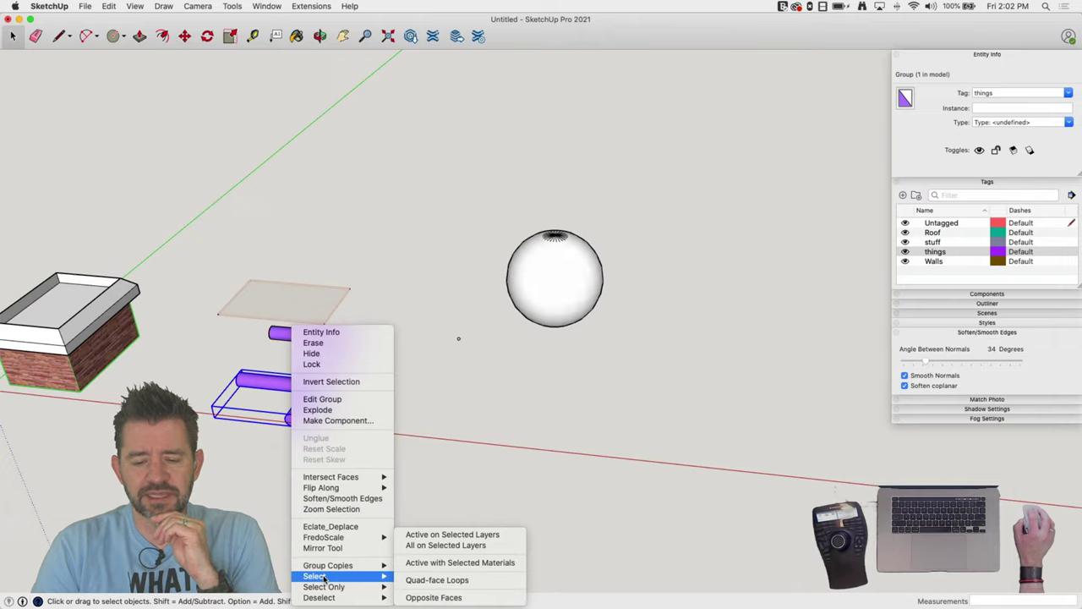
pyautogui.click(511, 549)
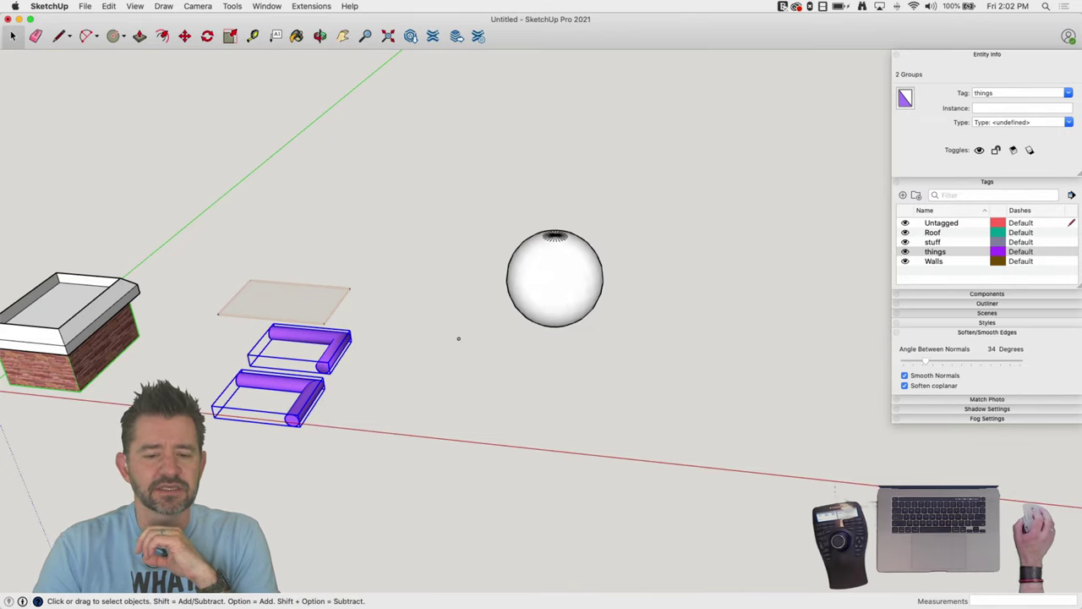
pyautogui.scroll(2, 185, 440)
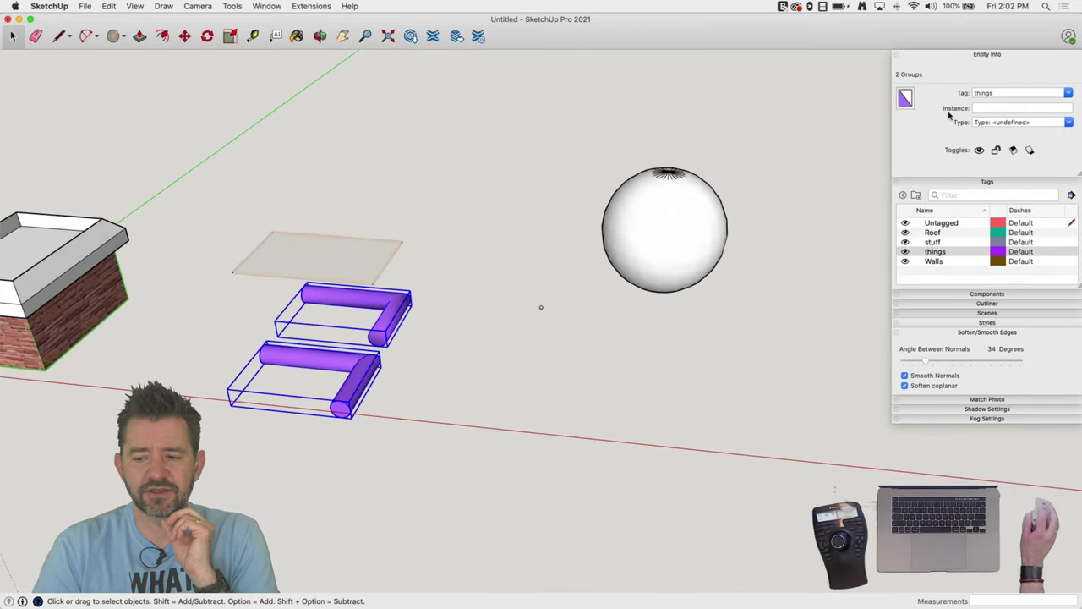
# Change both tube groups' tag from 'things' to 'stuff' in Entity Info
pyautogui.click(1069, 93)
pyautogui.click(1070, 94)
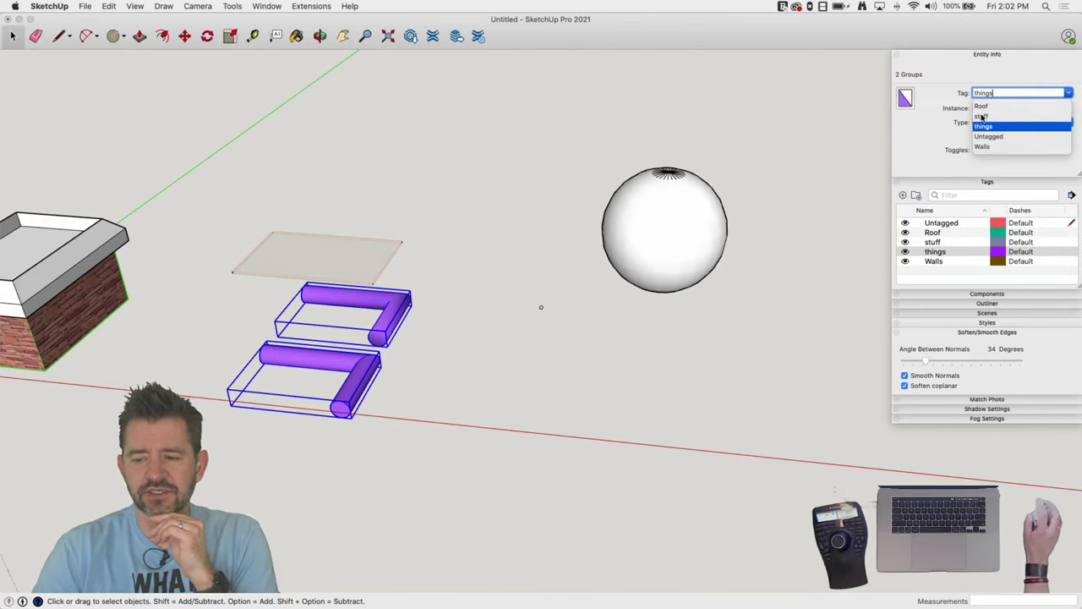
pyautogui.moveTo(986, 111)
pyautogui.mouseDown()
pyautogui.moveTo(344, 316)
pyautogui.moveTo(983, 123)
pyautogui.mouseUp()
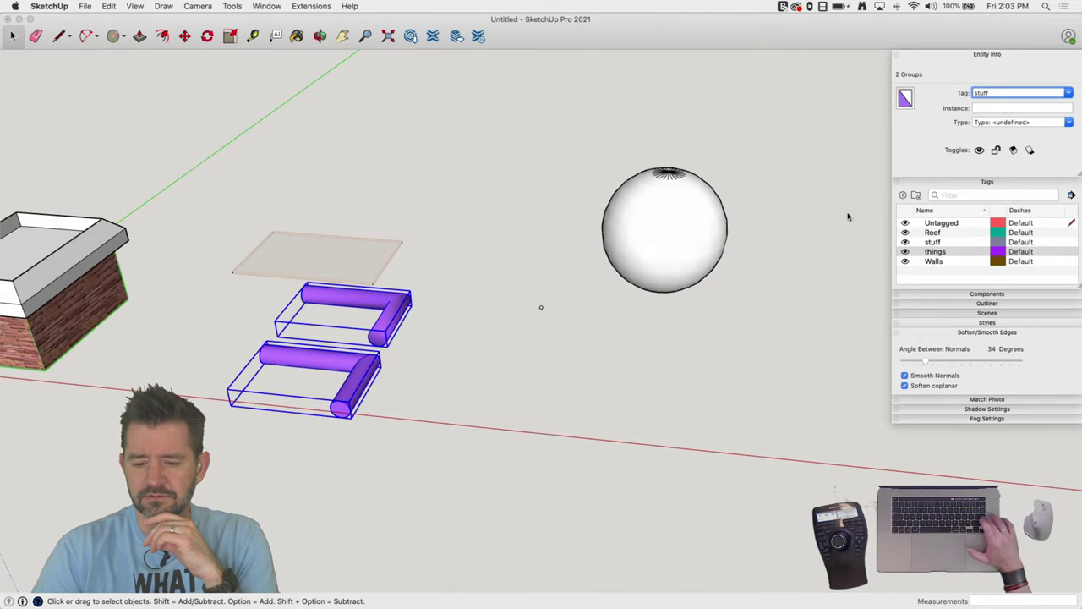
pyautogui.press('Return')
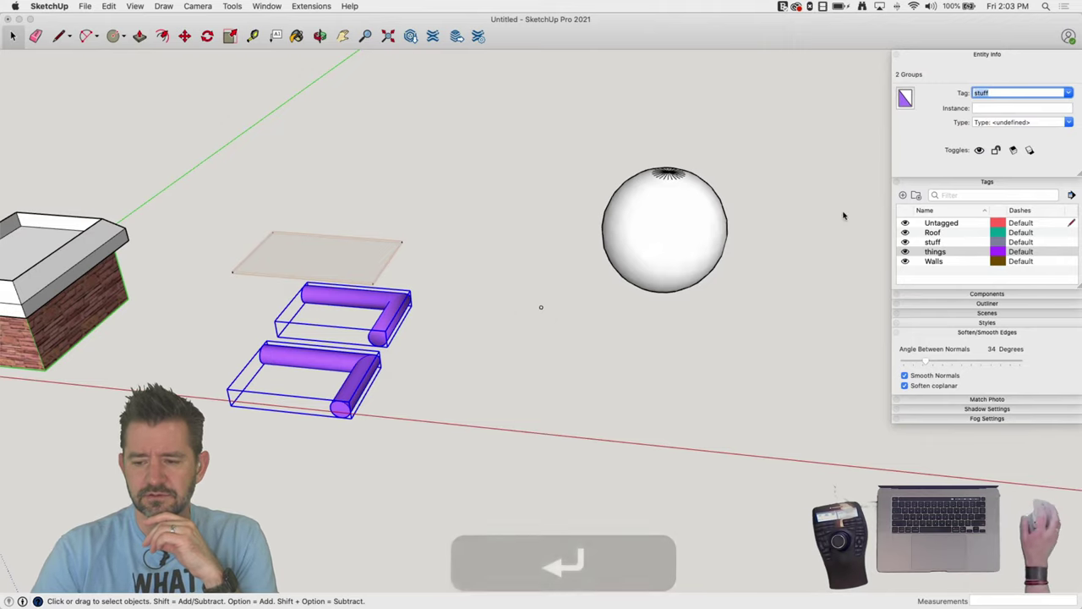
# Toggle the 'stuff' tag's visibility off and on to check it
pyautogui.click(906, 243)
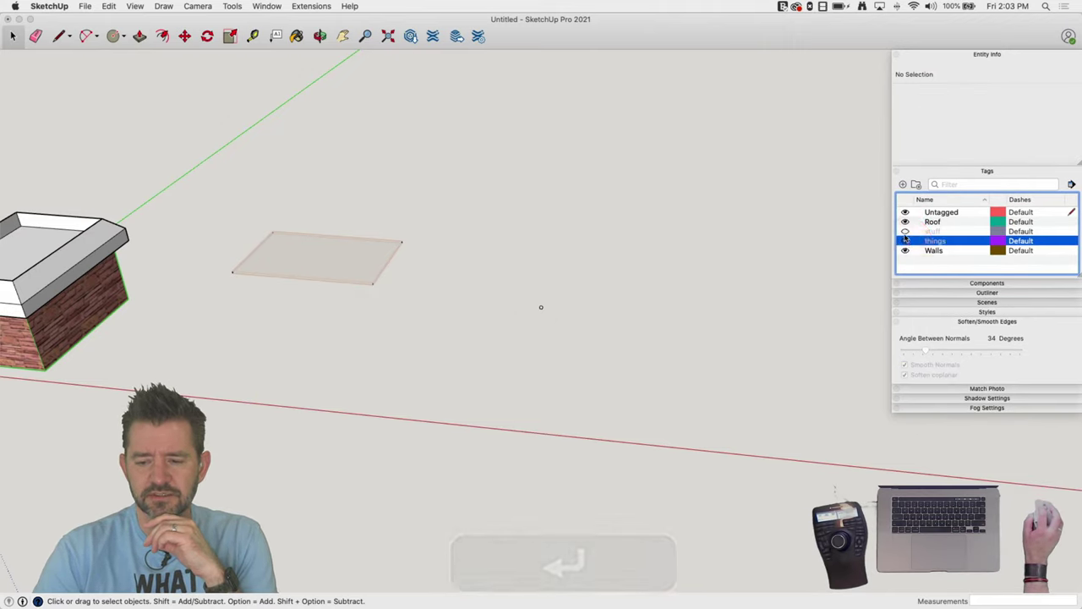
pyautogui.click(906, 232)
pyautogui.click(908, 233)
pyautogui.click(906, 231)
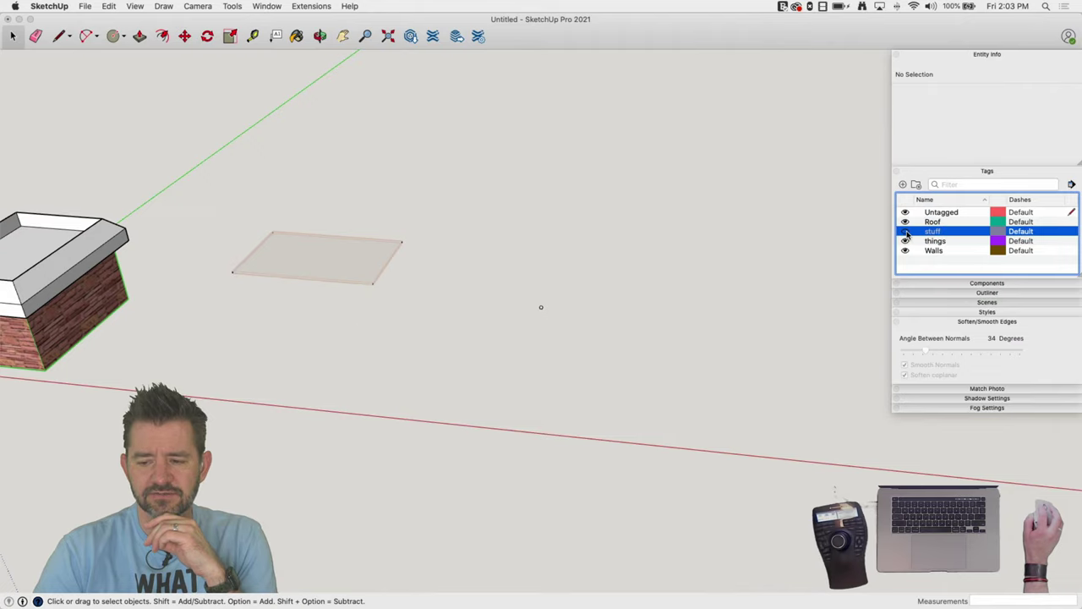
pyautogui.click(906, 231)
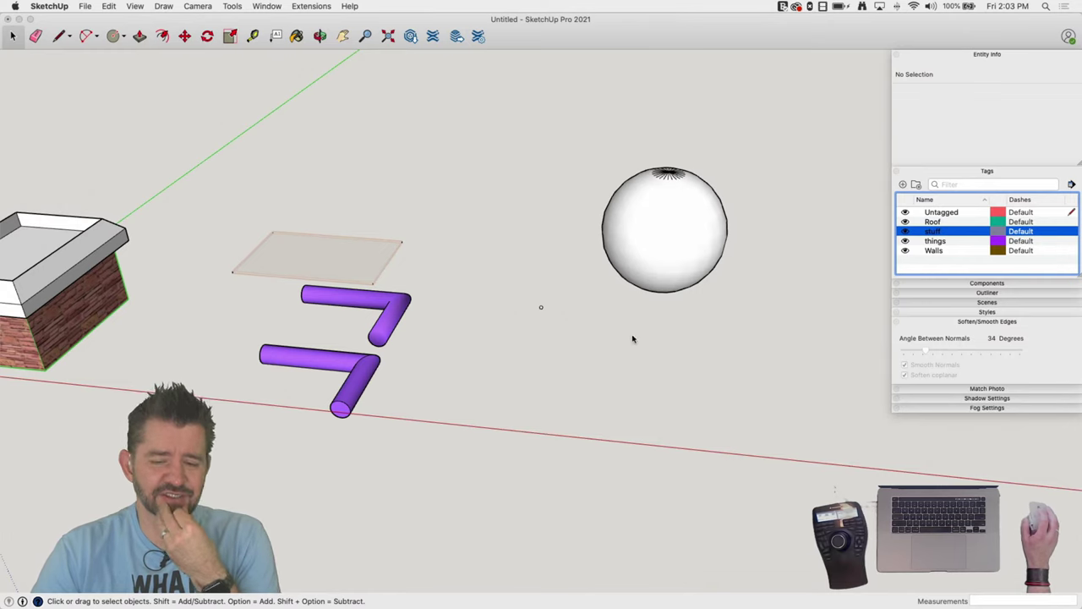
# Select all three groups on 'stuff', retag them 'things', and toggle its visibility to check
pyautogui.rightClick(648, 232)
pyautogui.moveTo(677, 481)
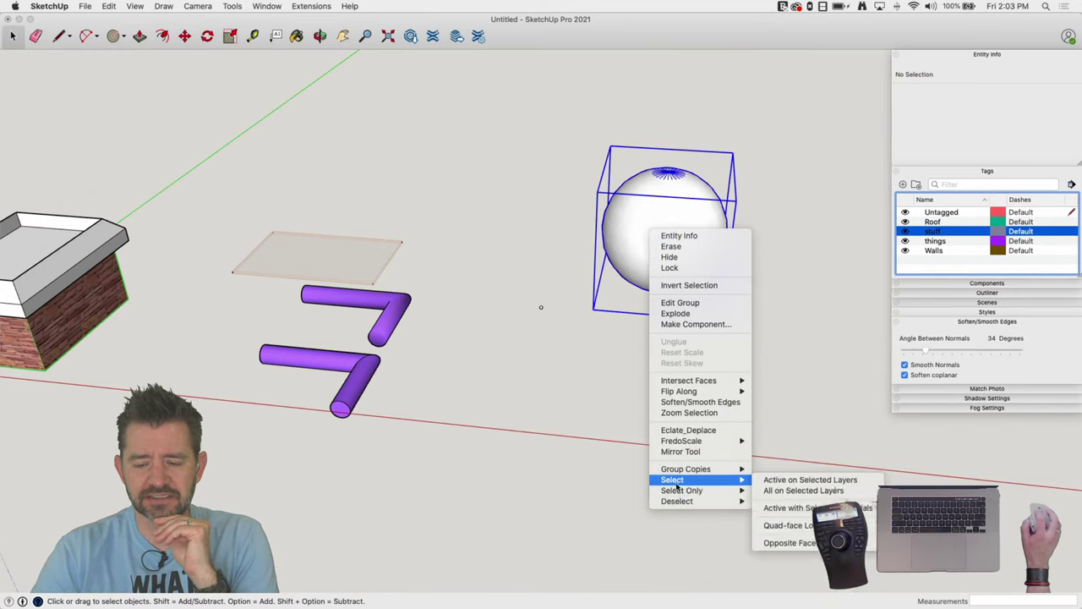
pyautogui.click(815, 492)
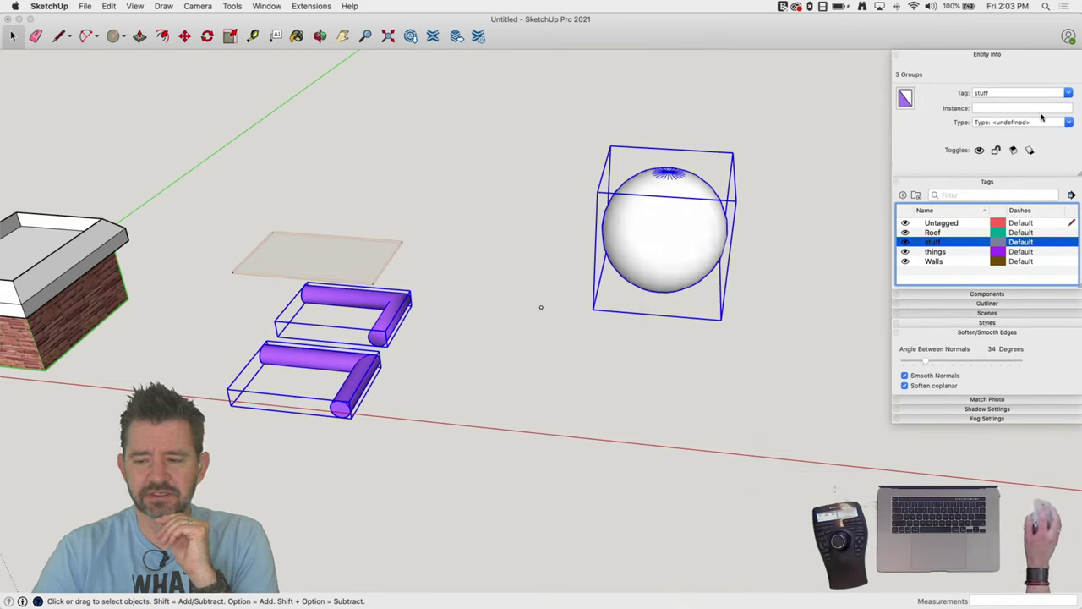
pyautogui.click(1068, 93)
pyautogui.click(991, 124)
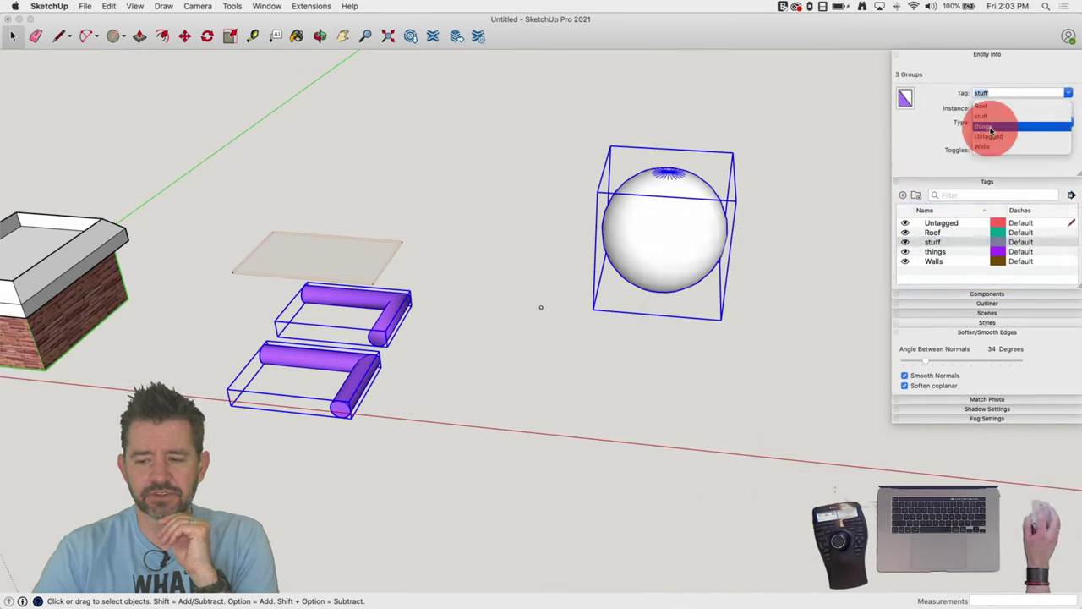
pyautogui.click(905, 251)
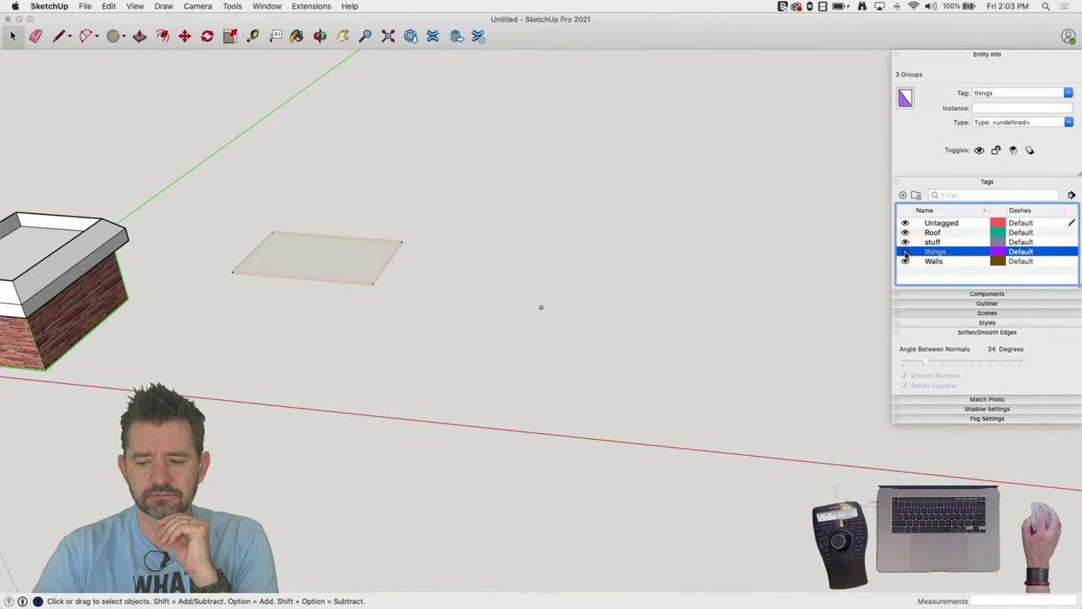
pyautogui.click(905, 242)
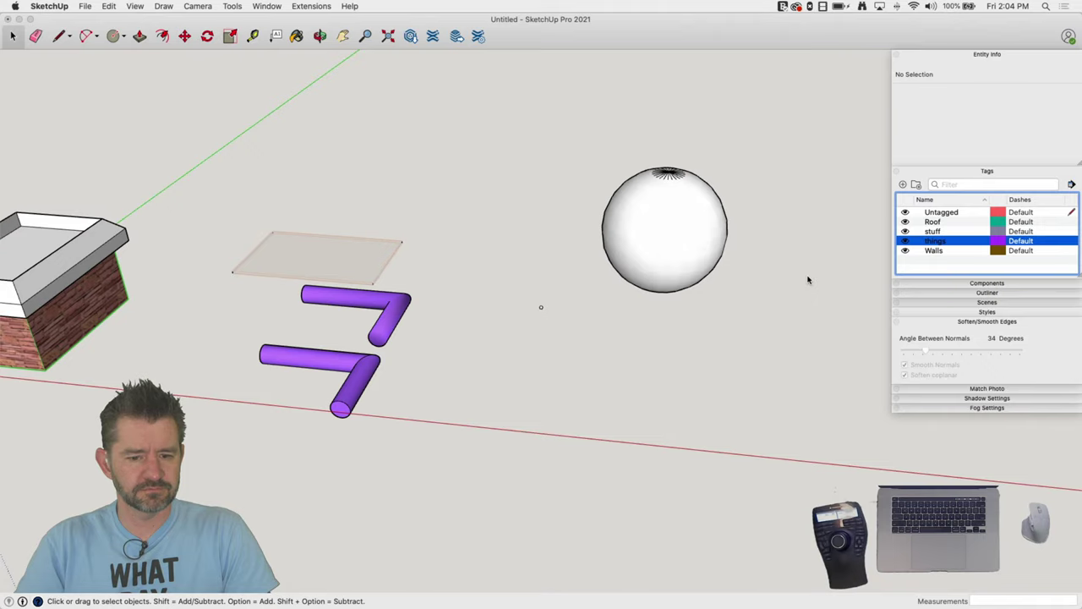
pyautogui.rightClick(620, 224)
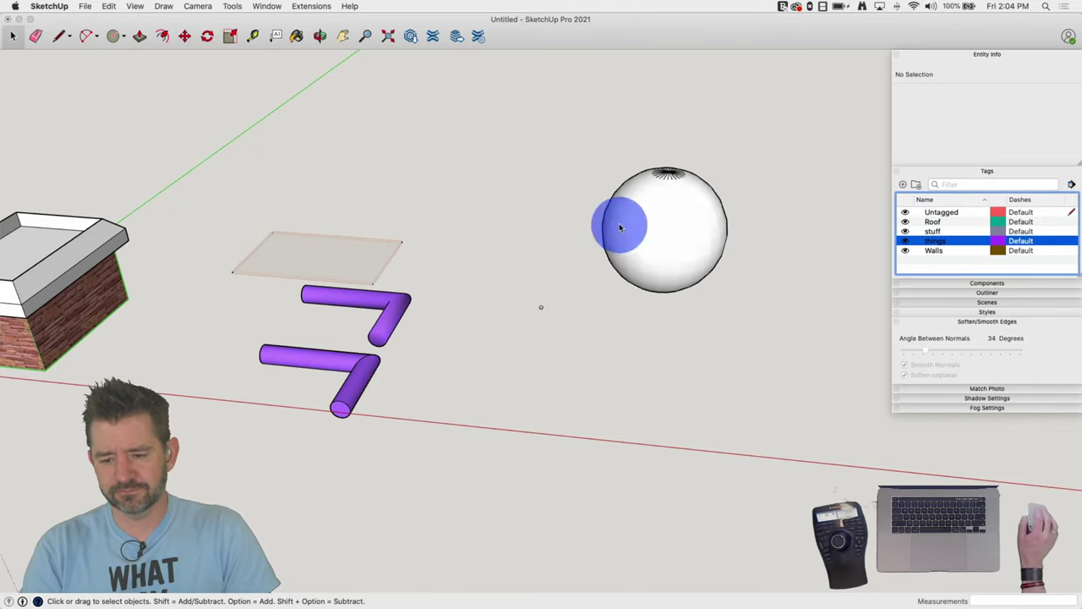
pyautogui.moveTo(659, 479)
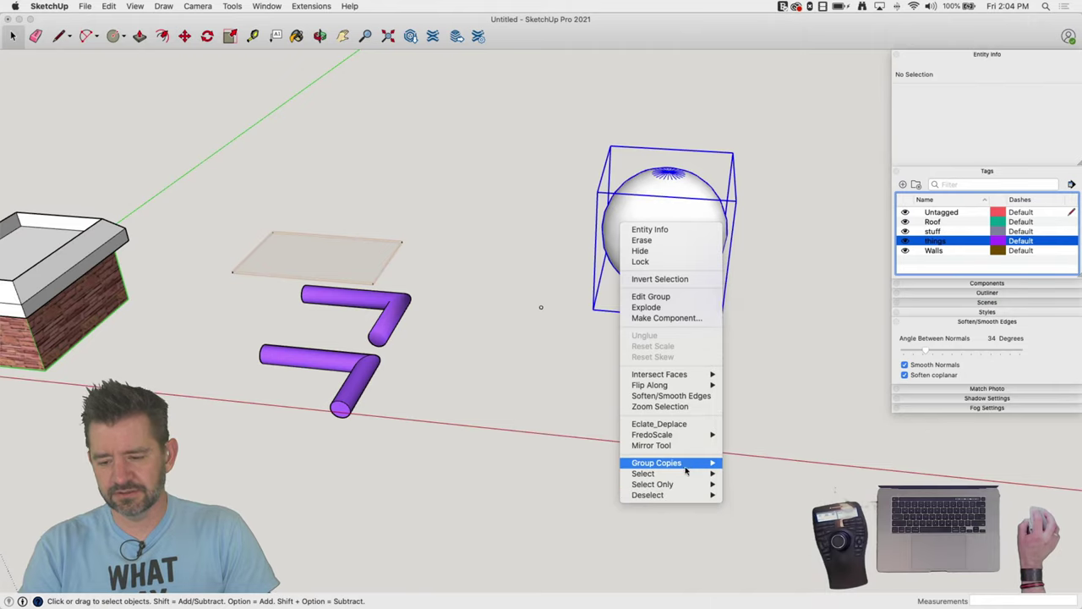
pyautogui.moveTo(685, 465)
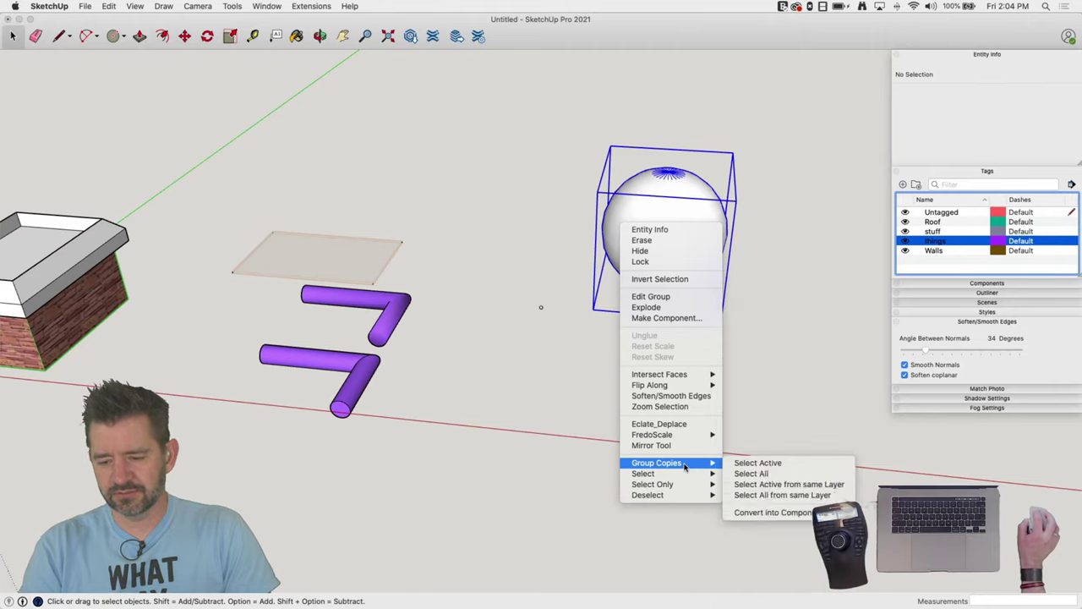
pyautogui.click(448, 456)
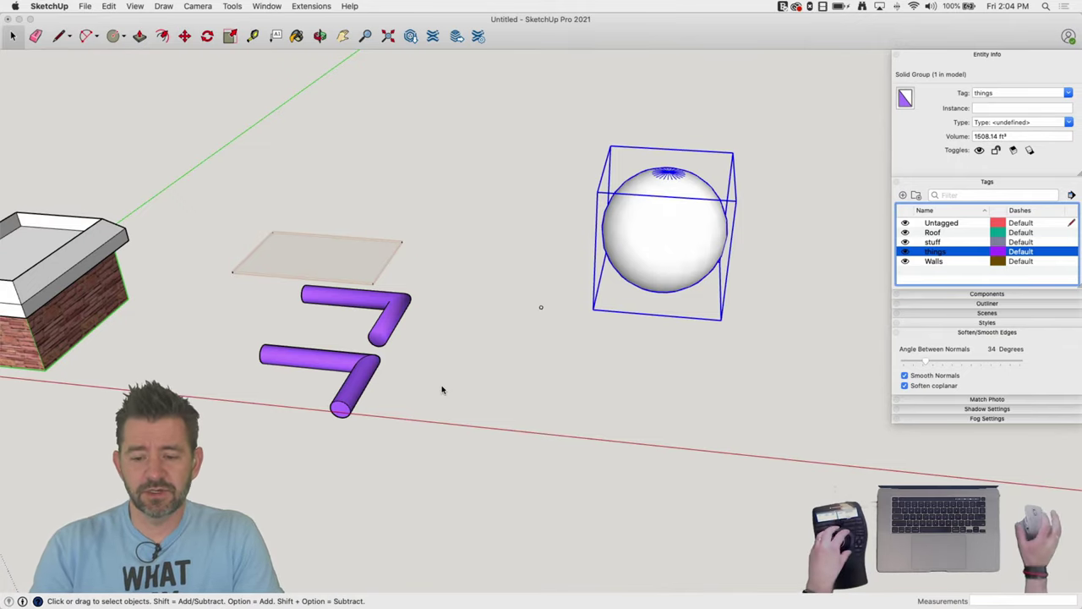
# Draw a path of a straight line, a rounded arc corner and an angled line
pyautogui.moveTo(442, 386)
pyautogui.mouseDown(button='middle')
pyautogui.moveTo(459, 372)
pyautogui.moveTo(348, 348)
pyautogui.mouseUp(button='middle')
pyautogui.press('l')
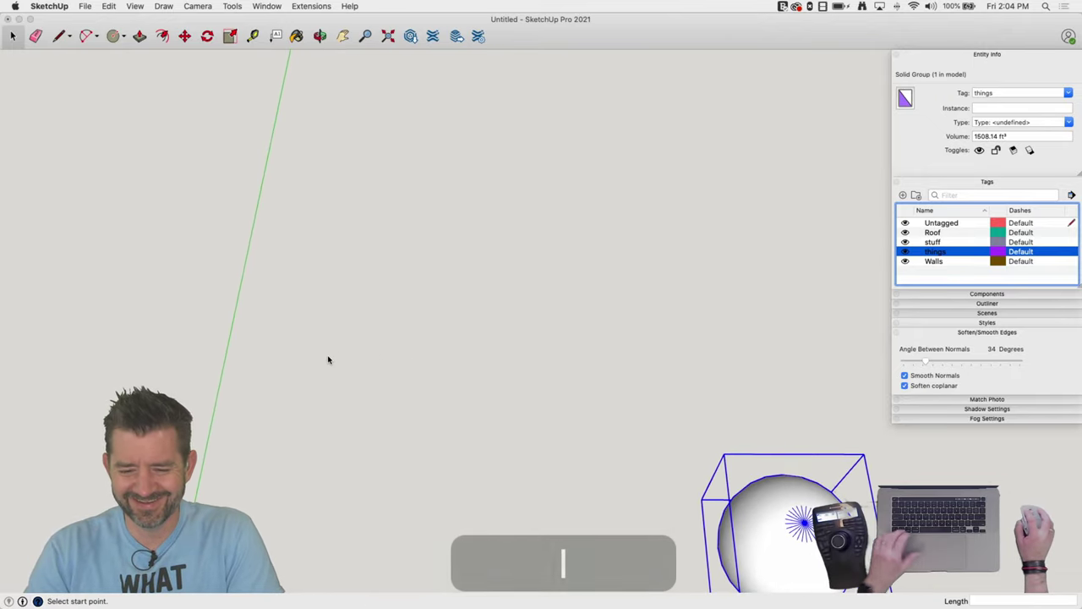
pyautogui.click(322, 353)
pyautogui.click(439, 353)
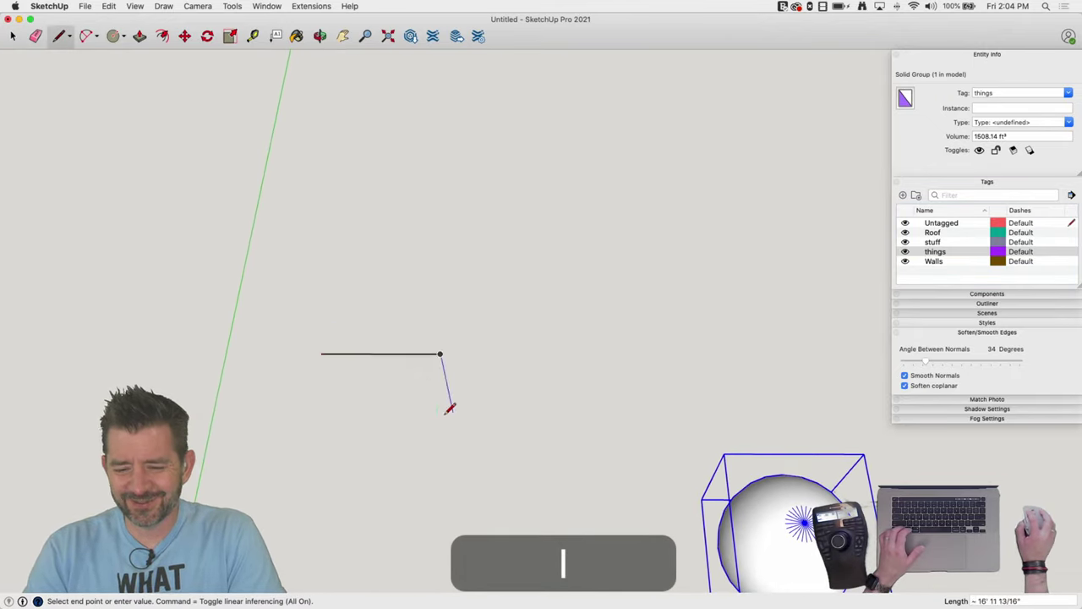
pyautogui.click(439, 353)
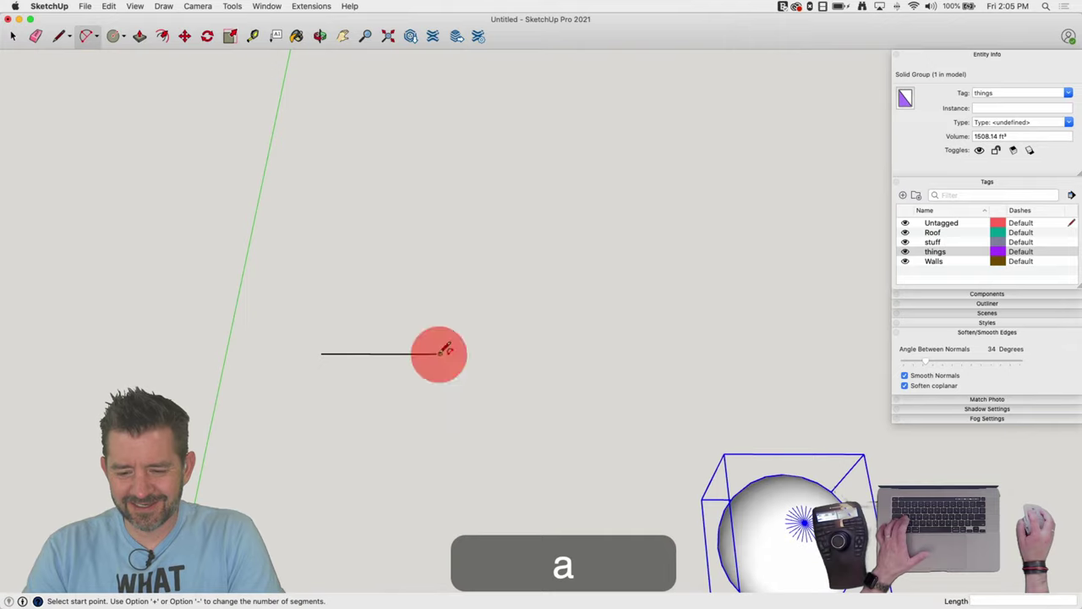
pyautogui.click(479, 410)
pyautogui.click(483, 401)
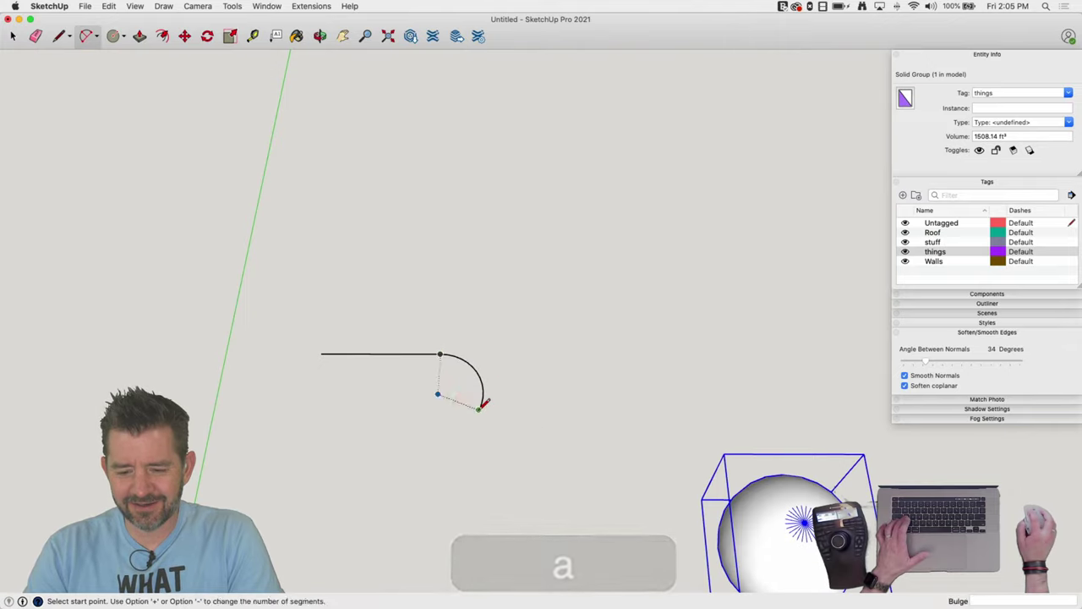
pyautogui.press('l')
pyautogui.click(479, 411)
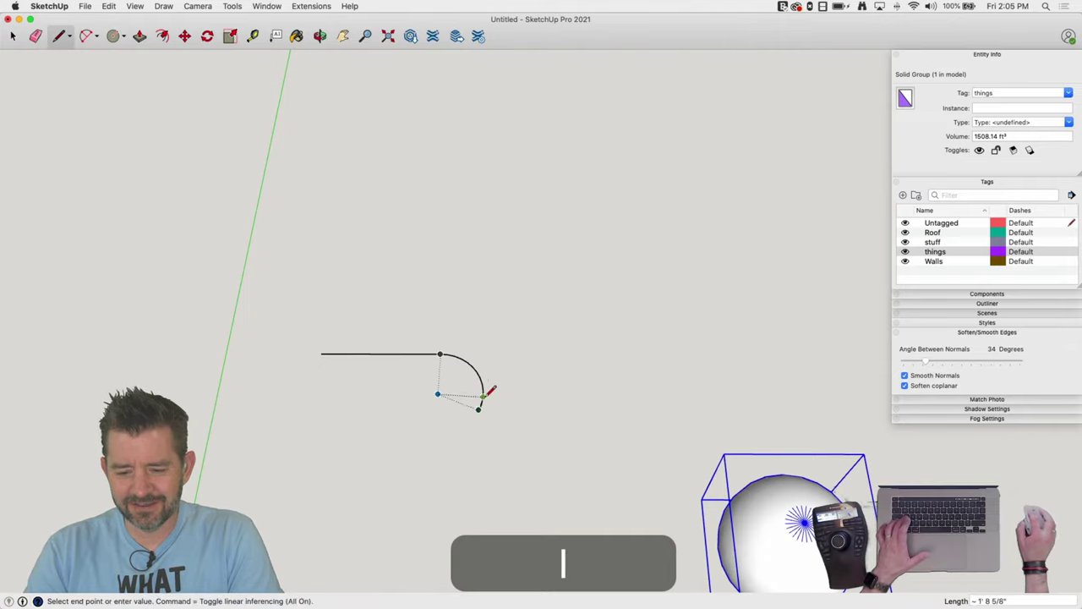
pyautogui.click(435, 518)
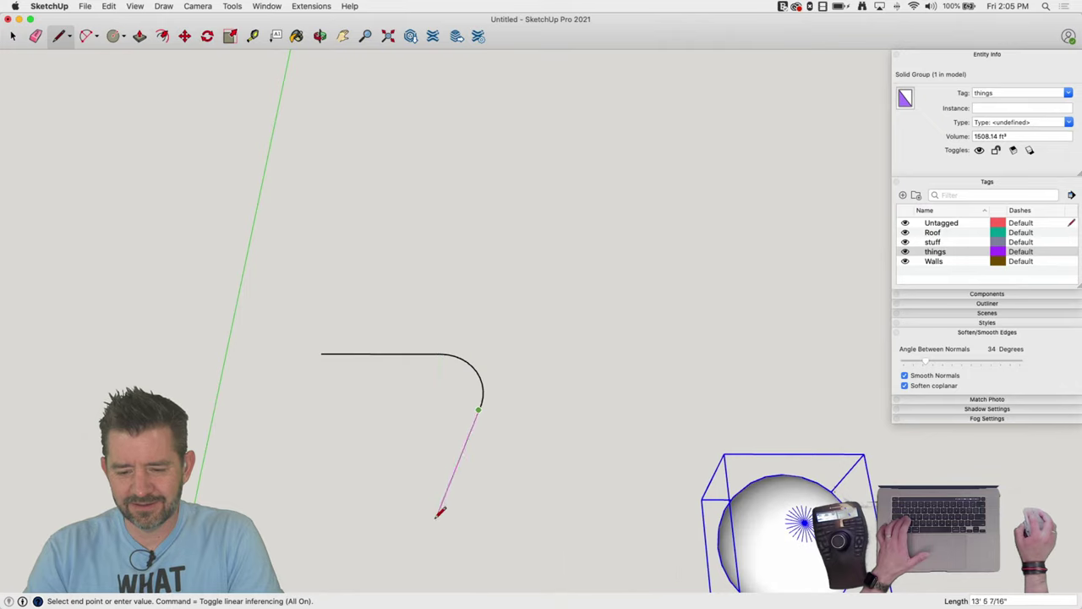
pyautogui.press('space')
# Weld the path's edges into a single curve
pyautogui.click(403, 357)
pyautogui.click(460, 360)
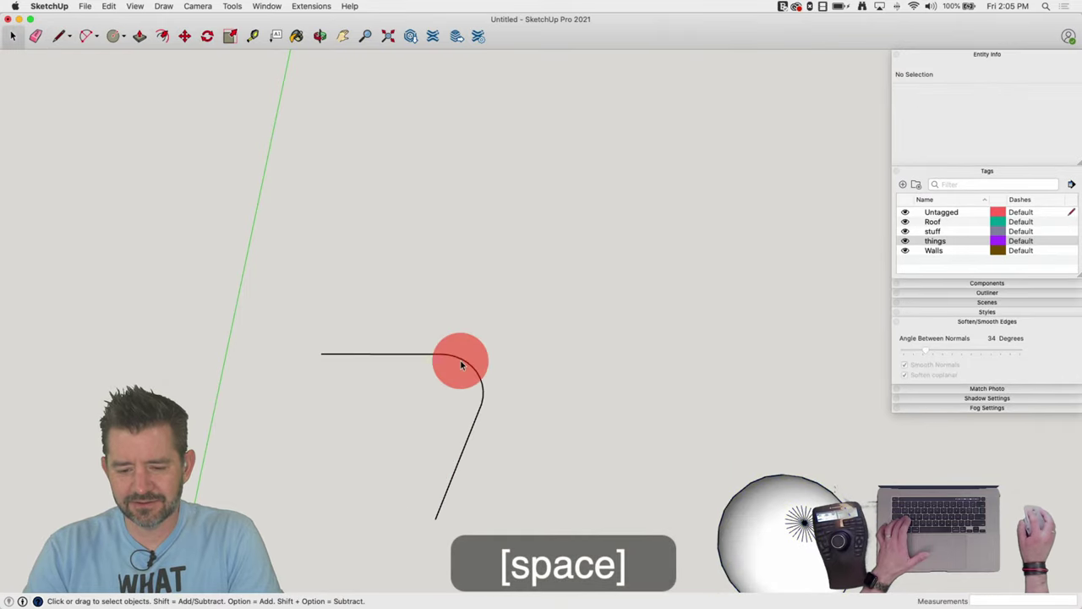
pyautogui.click(418, 355)
pyautogui.moveTo(554, 308); pyautogui.dragTo(377, 477)
pyautogui.rightClick(472, 429)
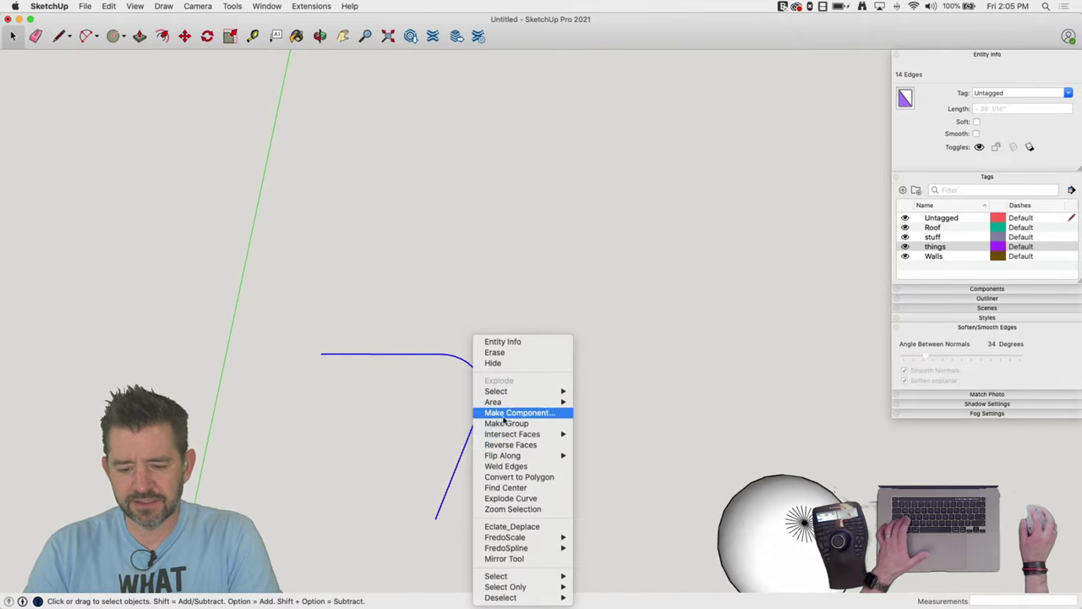
pyautogui.click(516, 466)
pyautogui.click(486, 434)
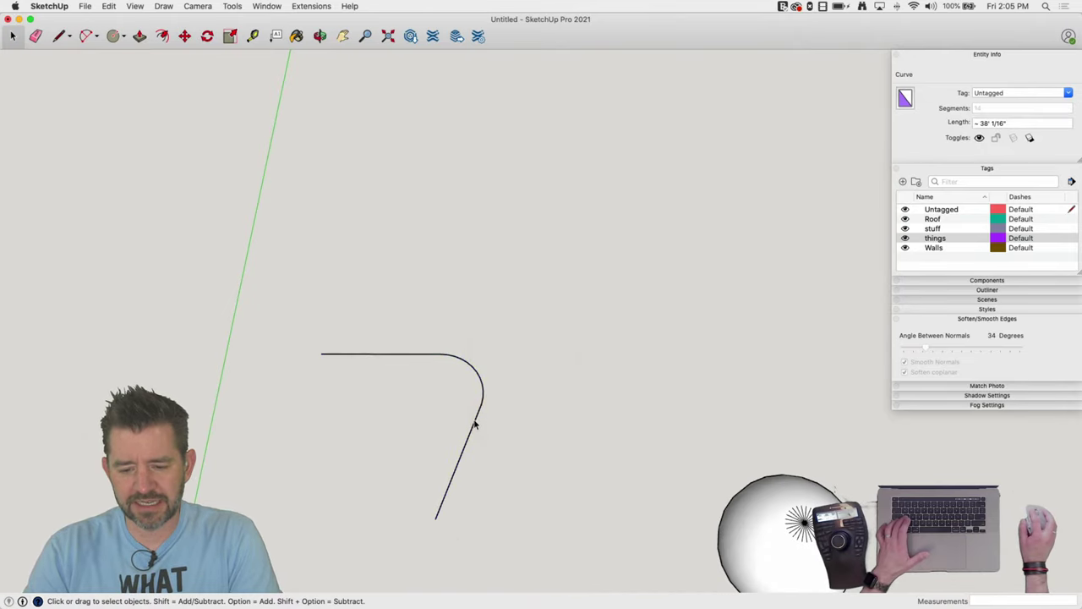
pyautogui.click(474, 422)
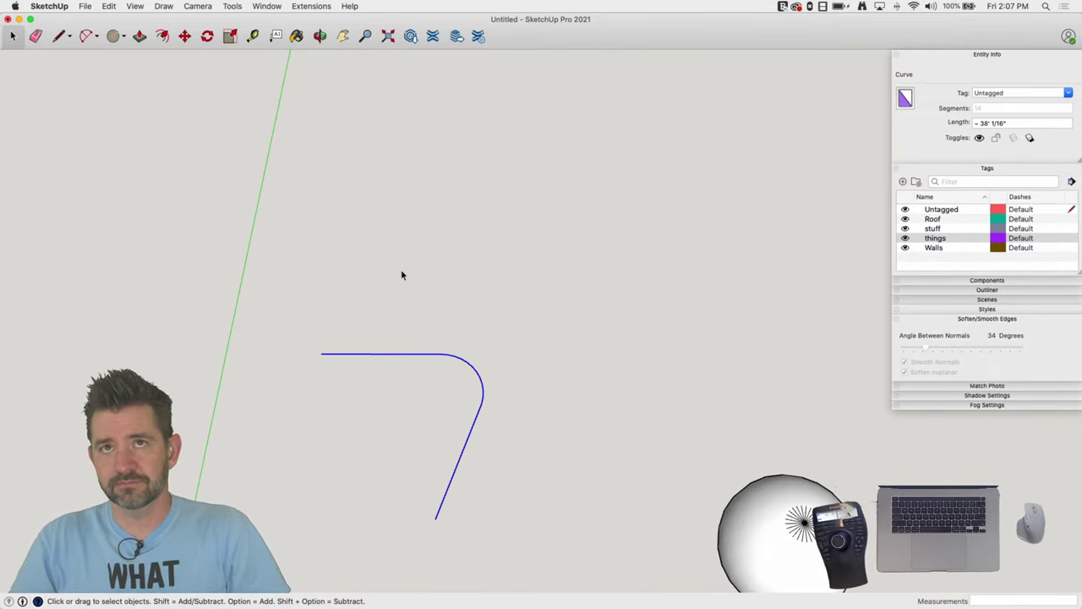
pyautogui.scroll(-5, 402, 275)
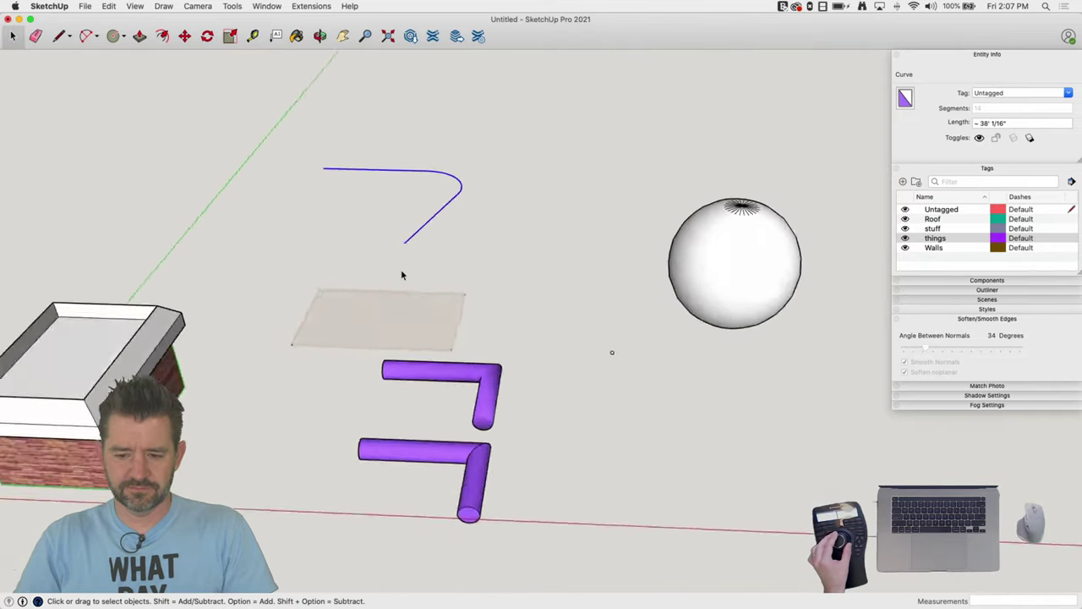
pyautogui.moveTo(402, 275); pyautogui.dragTo(401, 274, button='middle')
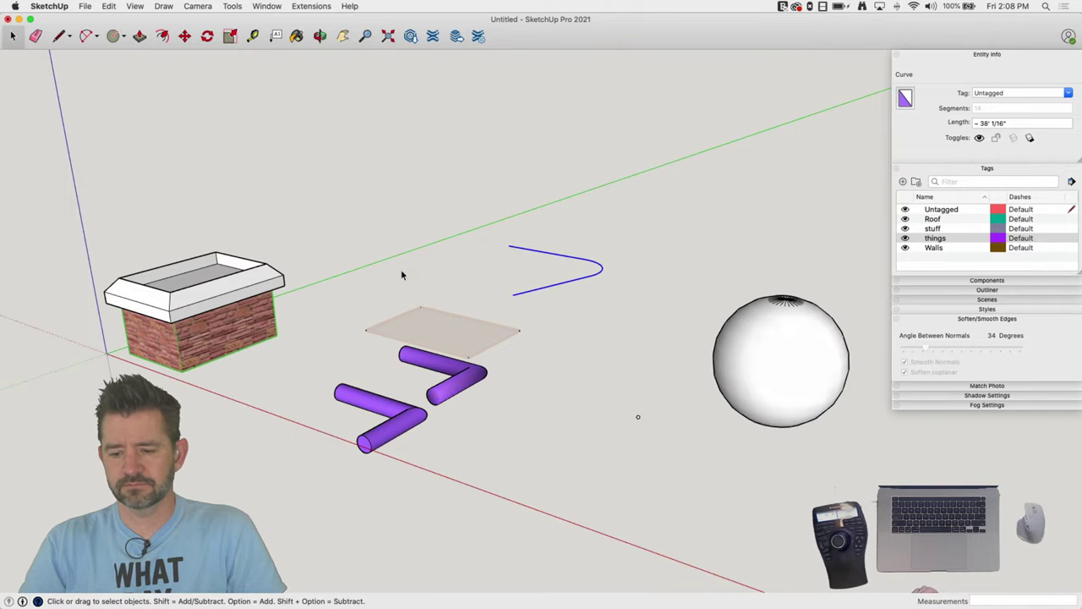
pyautogui.moveTo(400, 273); pyautogui.dragTo(410, 300, button='middle')
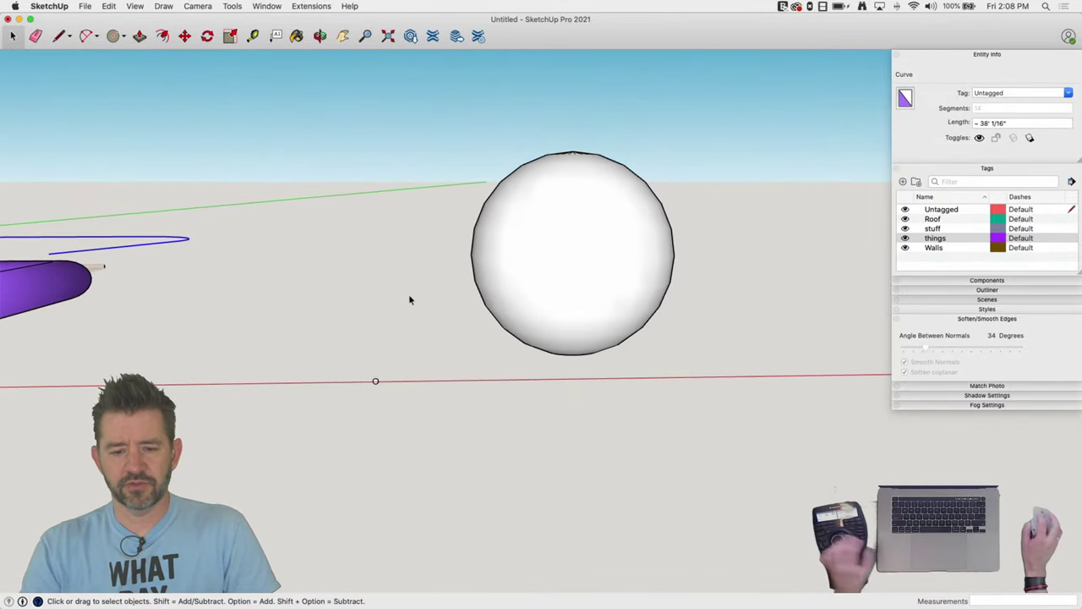
# Turn on Hidden Geometry in the View menu
pyautogui.click(134, 7)
pyautogui.click(142, 75)
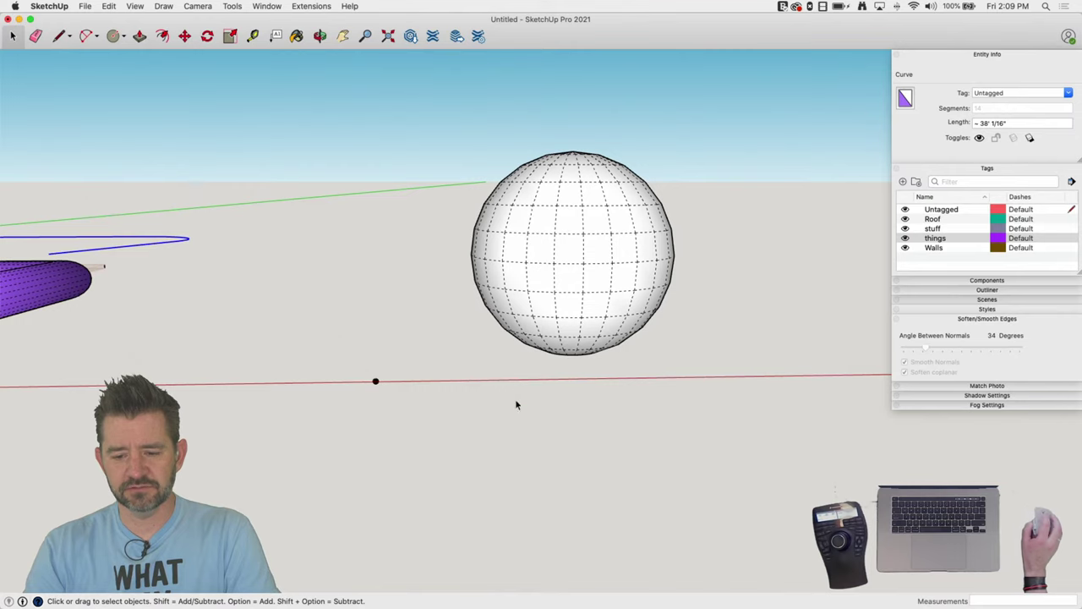
pyautogui.moveTo(549, 420); pyautogui.dragTo(436, 296, button='middle')
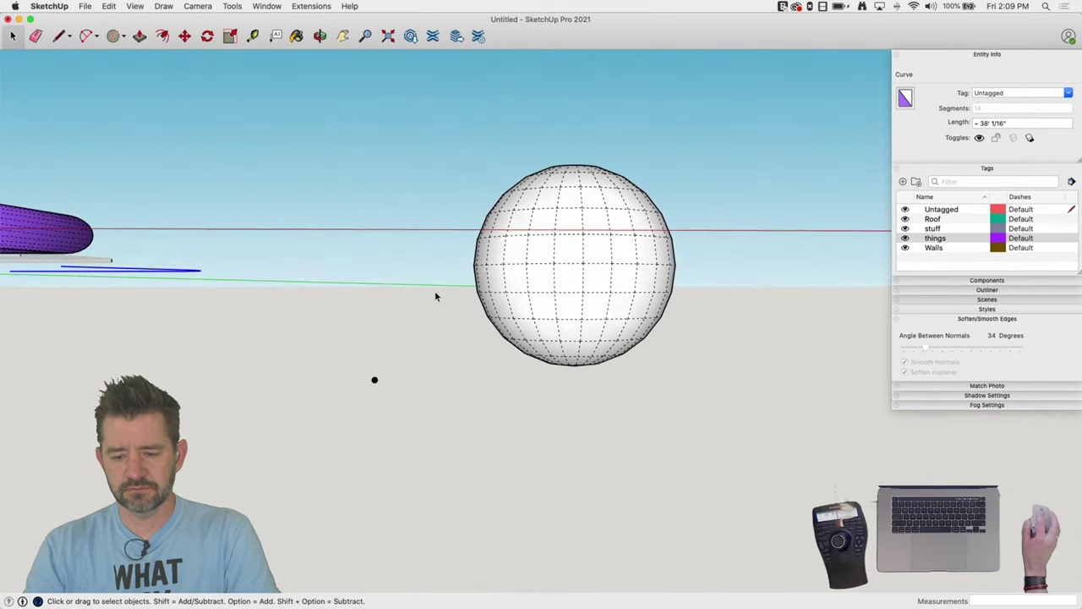
pyautogui.moveTo(421, 278); pyautogui.dragTo(728, 402)
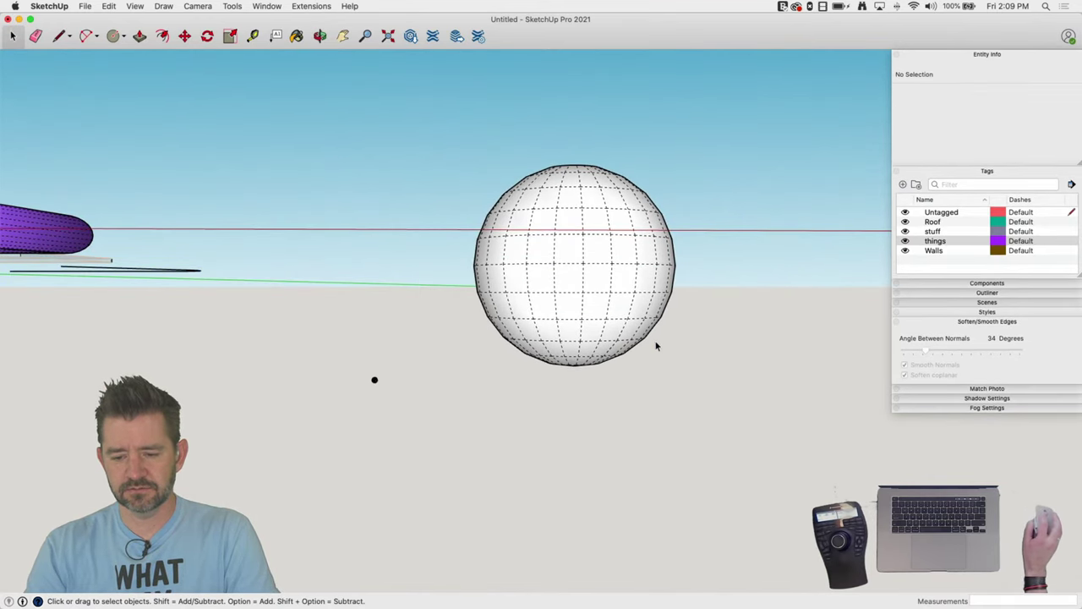
# Explode the sphere group and delete its lower hemisphere, leaving a dome
pyautogui.rightClick(590, 294)
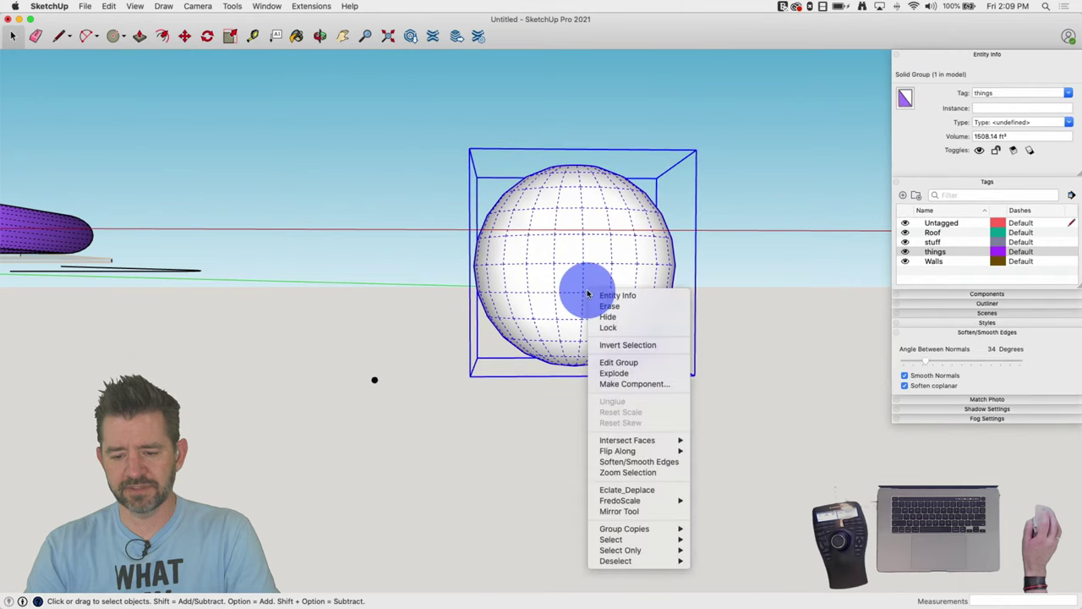
pyautogui.click(628, 373)
pyautogui.moveTo(450, 280)
pyautogui.mouseDown()
pyautogui.moveTo(716, 399)
pyautogui.moveTo(450, 278)
pyautogui.mouseUp()
pyautogui.press('Delete')
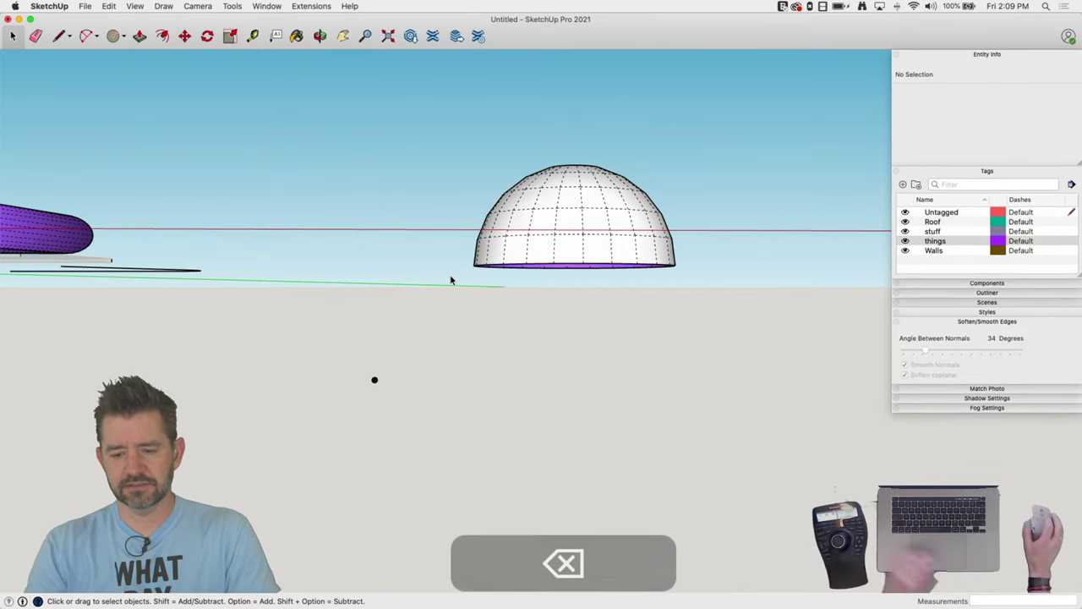
# Draw a line across the dome's rim to close its bottom
pyautogui.press('l')
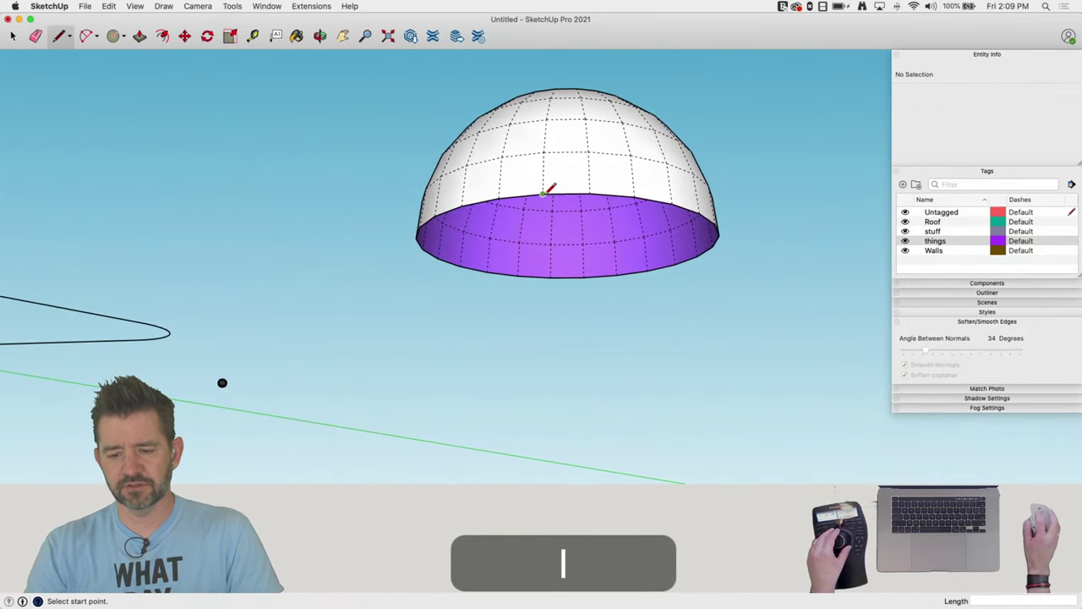
pyautogui.click(548, 194)
pyautogui.click(593, 193)
pyautogui.press('space')
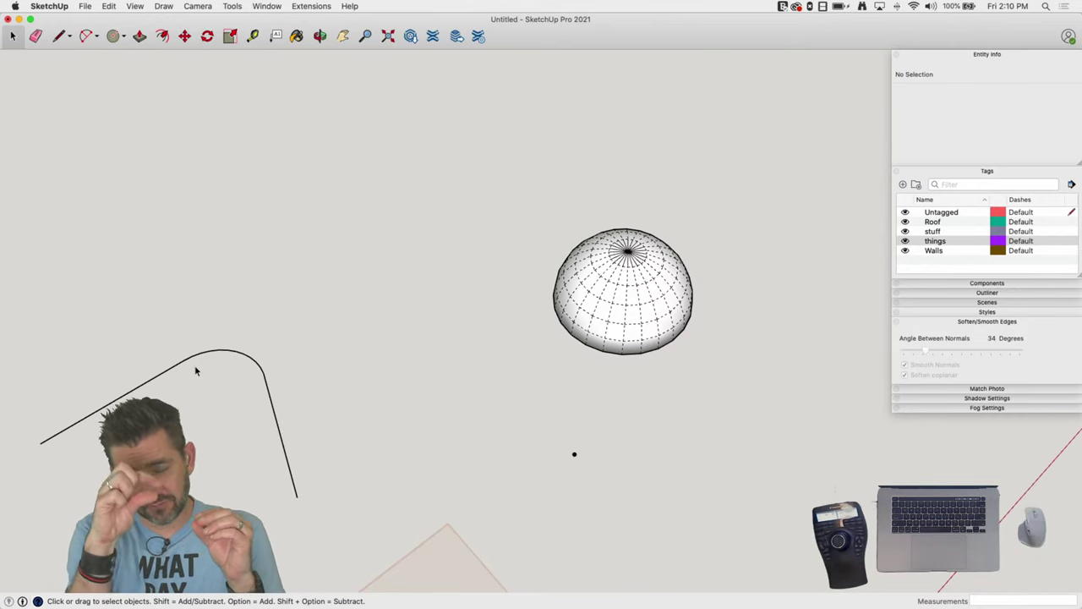
# Draw an upright rectangular profile face at the curved path's end
pyautogui.keyDown('shift'); pyautogui.moveTo(196, 370); pyautogui.dragTo(201, 400, button='middle'); pyautogui.keyUp('shift')
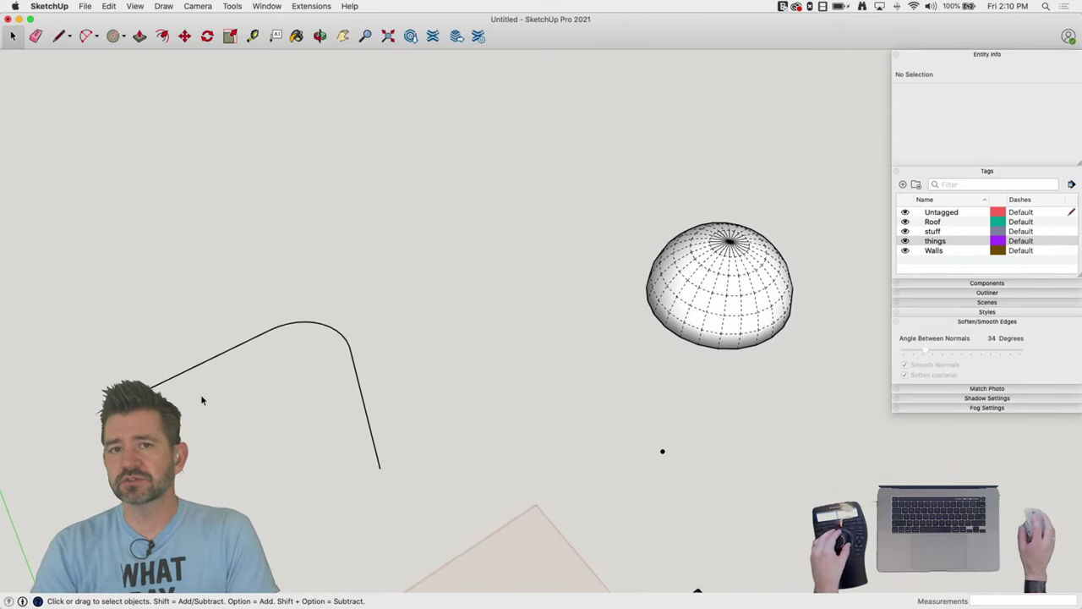
pyautogui.scroll(5, 202, 400)
pyautogui.press('l')
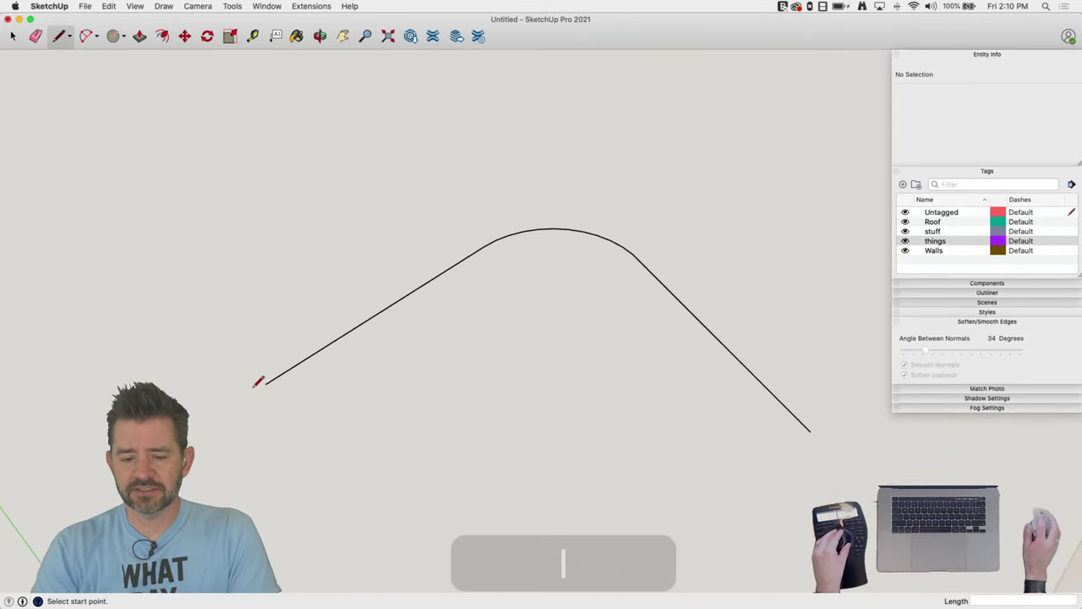
pyautogui.moveTo(258, 383)
pyautogui.mouseDown(button='middle')
pyautogui.moveTo(296, 414)
pyautogui.moveTo(259, 397)
pyautogui.mouseUp(button='middle')
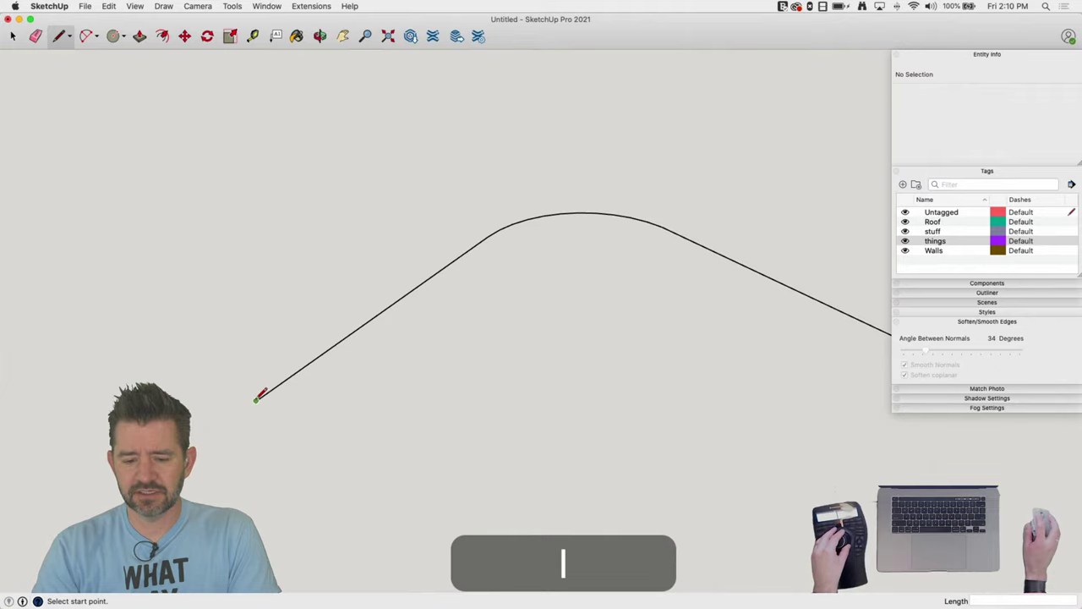
pyautogui.click(257, 398)
pyautogui.moveTo(254, 347); pyautogui.dragTo(295, 234, button='middle')
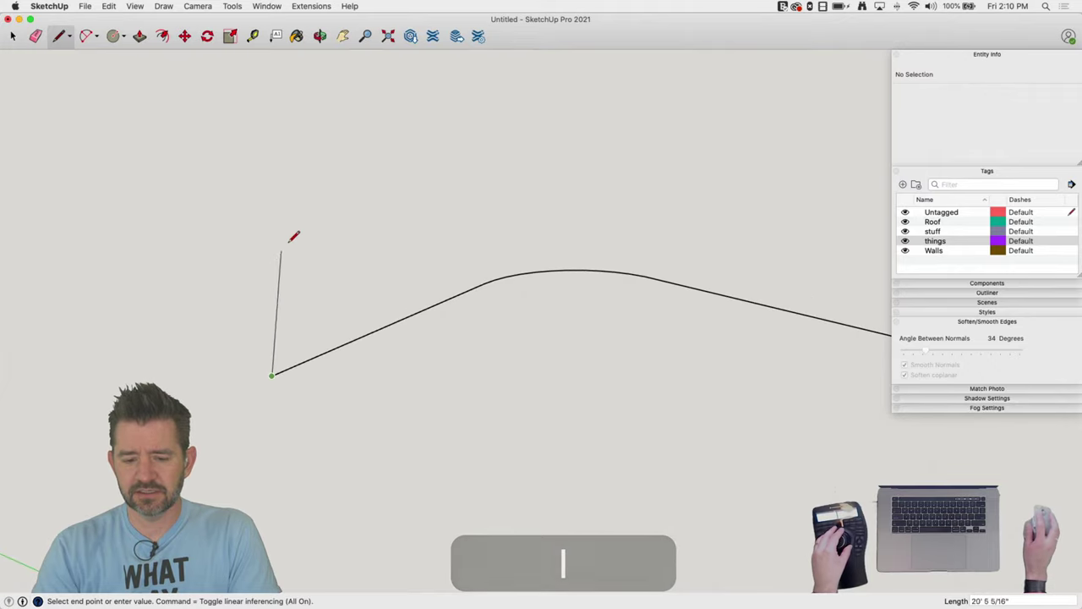
pyautogui.click(249, 144)
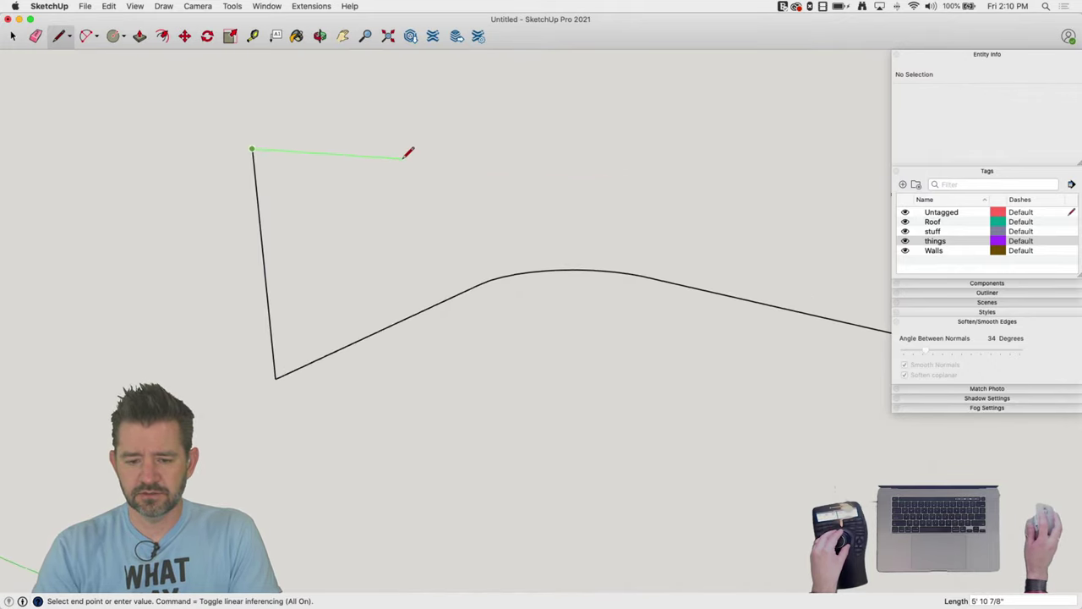
pyautogui.moveTo(408, 153); pyautogui.dragTo(474, 157, button='middle')
pyautogui.click(503, 162)
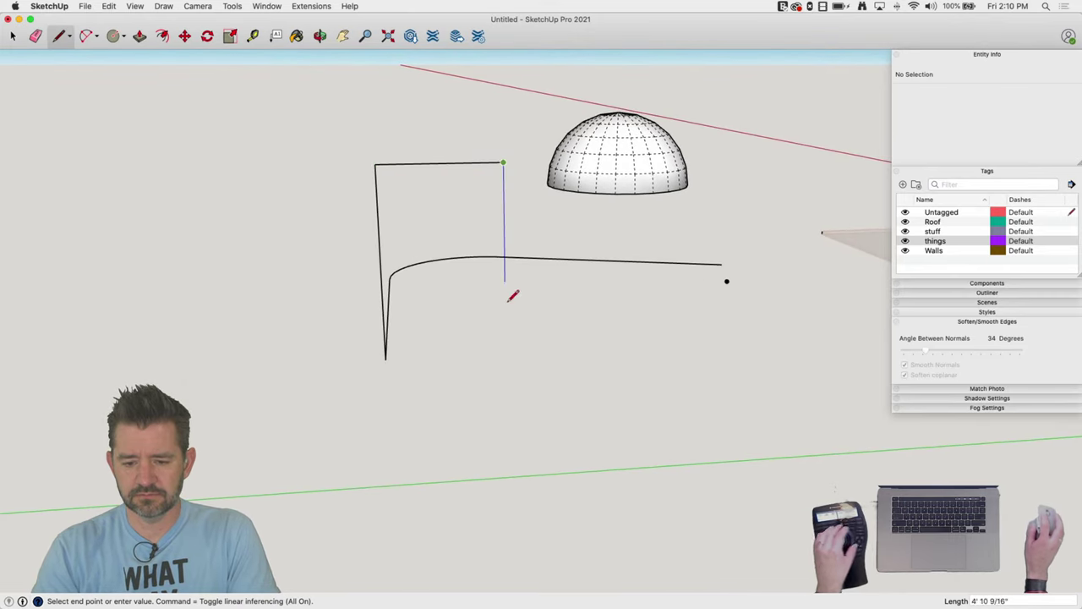
pyautogui.click(505, 354)
pyautogui.click(386, 357)
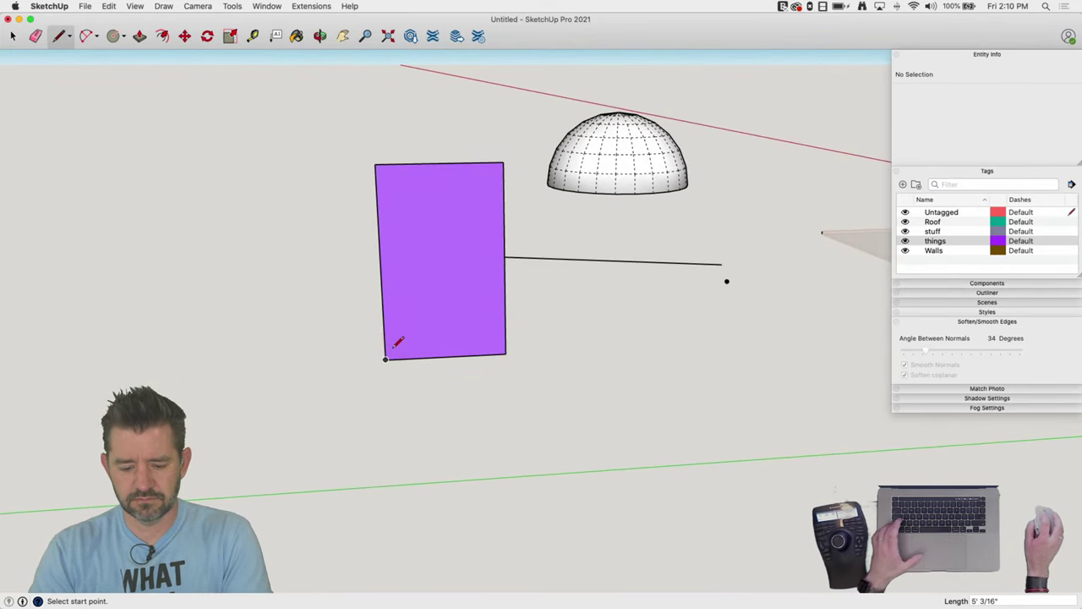
# Round the profile's top corner with an arc and erase the square corner edges
pyautogui.press('a')
pyautogui.click(381, 290)
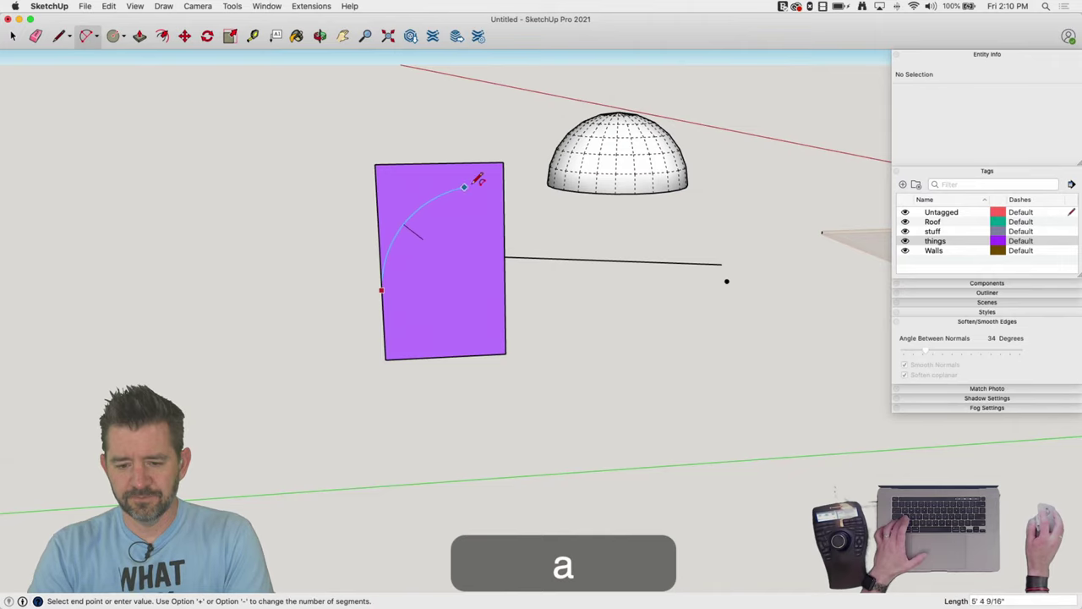
pyautogui.click(504, 170)
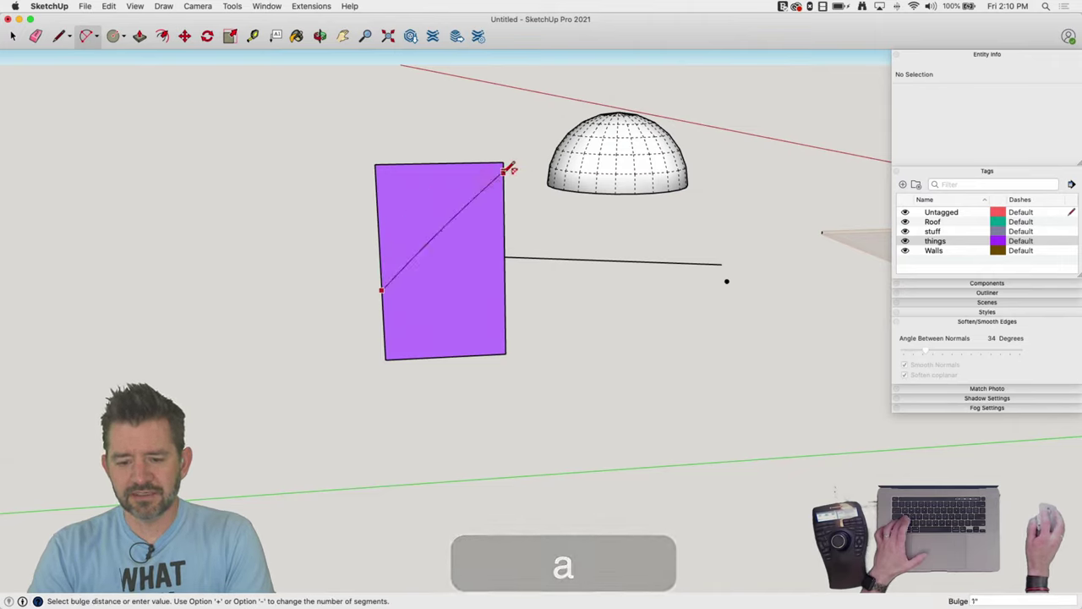
pyautogui.click(438, 186)
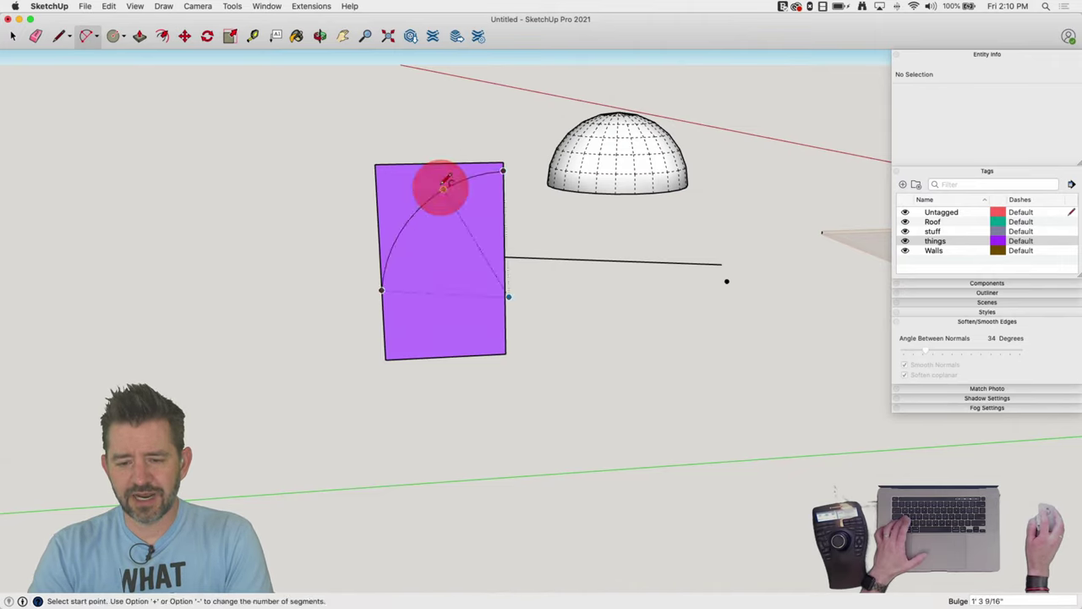
pyautogui.press('e')
pyautogui.moveTo(379, 157); pyautogui.dragTo(432, 137)
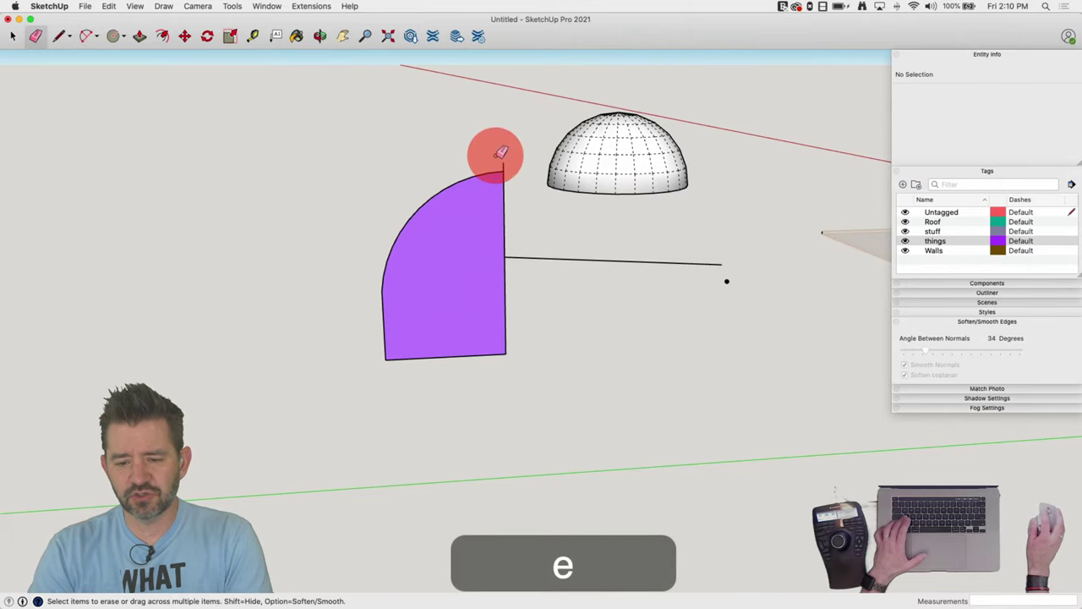
pyautogui.moveTo(501, 152); pyautogui.dragTo(509, 166)
pyautogui.press('space')
pyautogui.moveTo(524, 157)
pyautogui.mouseDown(button='middle')
pyautogui.moveTo(524, 204)
pyautogui.moveTo(599, 154)
pyautogui.mouseUp(button='middle')
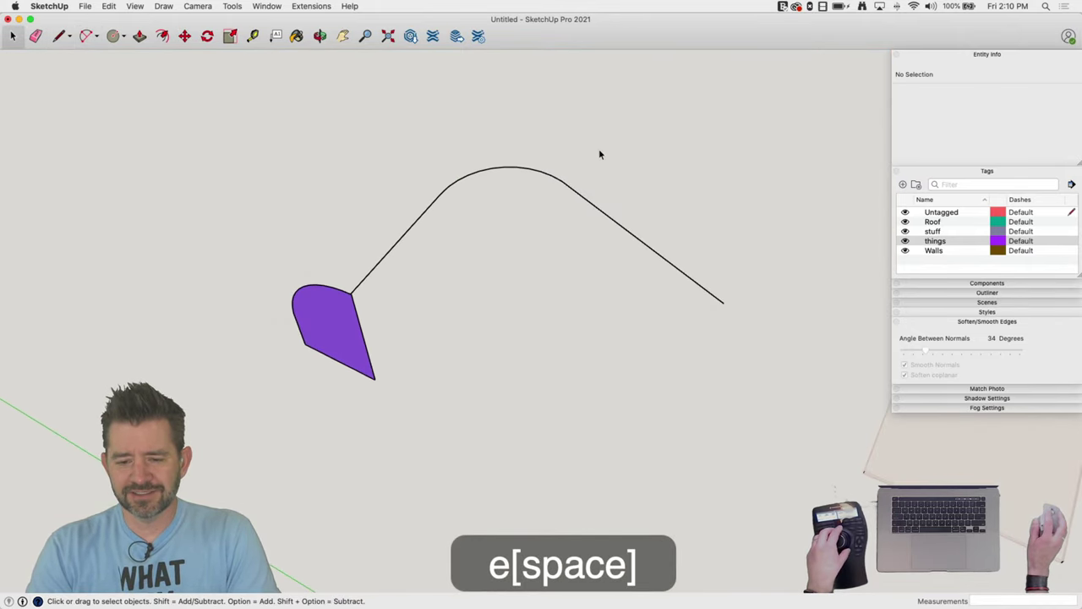
# Select the bent curve and Follow Me the rounded-corner profile face along it into a solid rim
pyautogui.click(423, 222)
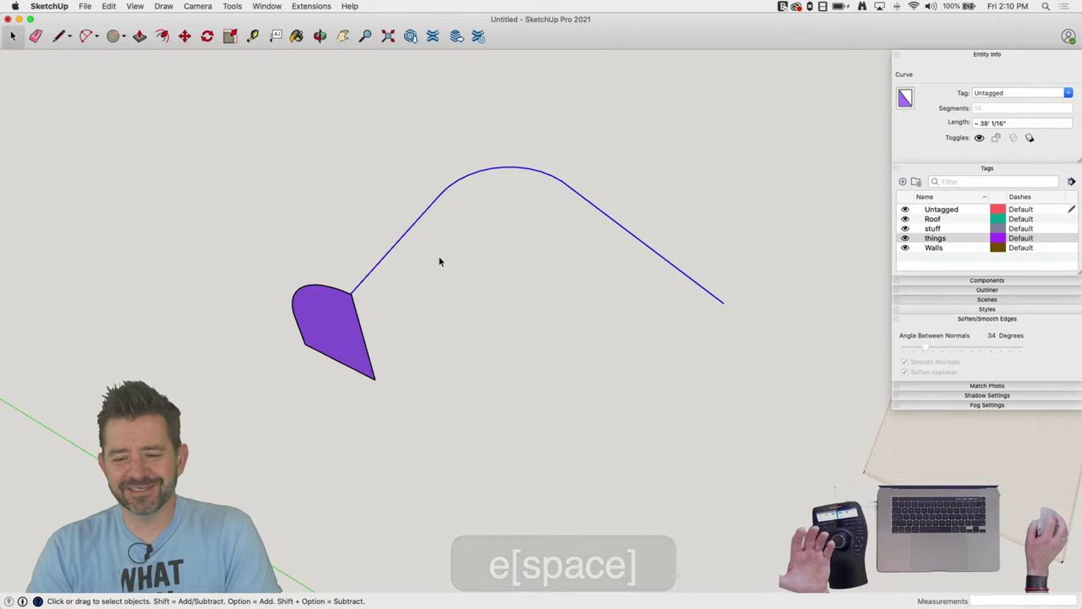
pyautogui.moveTo(437, 164); pyautogui.dragTo(442, 206, button='middle')
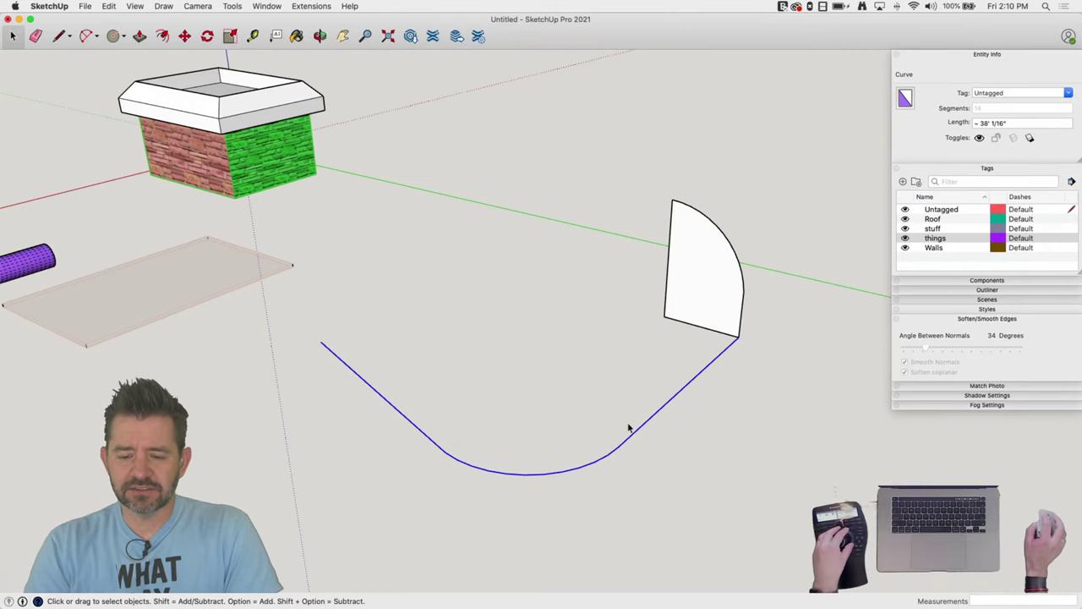
pyautogui.moveTo(628, 429); pyautogui.dragTo(734, 259, button='middle')
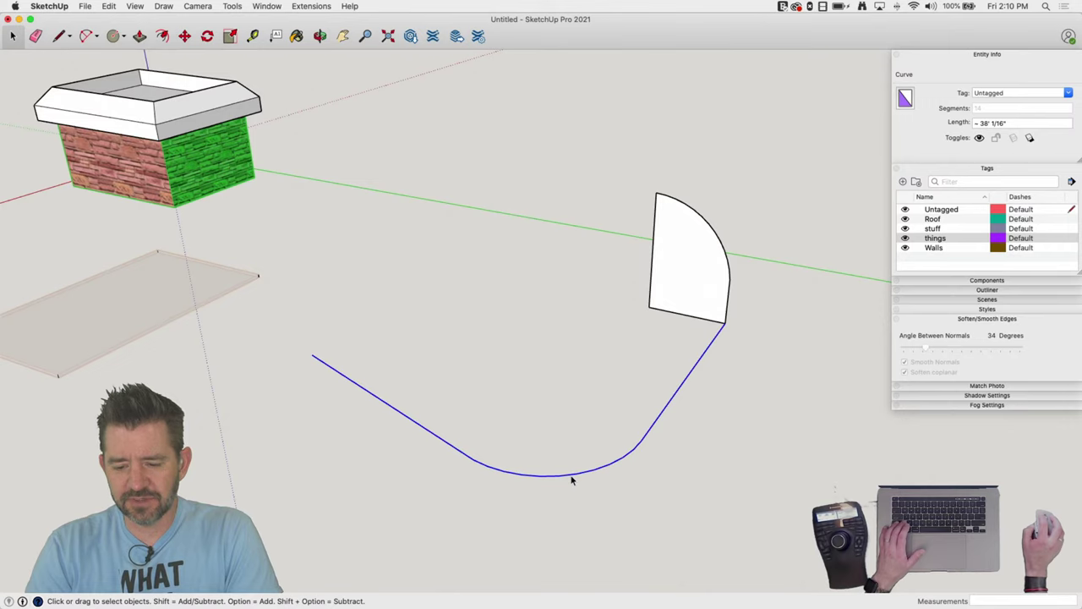
pyautogui.click(233, 6)
pyautogui.click(255, 7)
pyautogui.moveTo(228, 8)
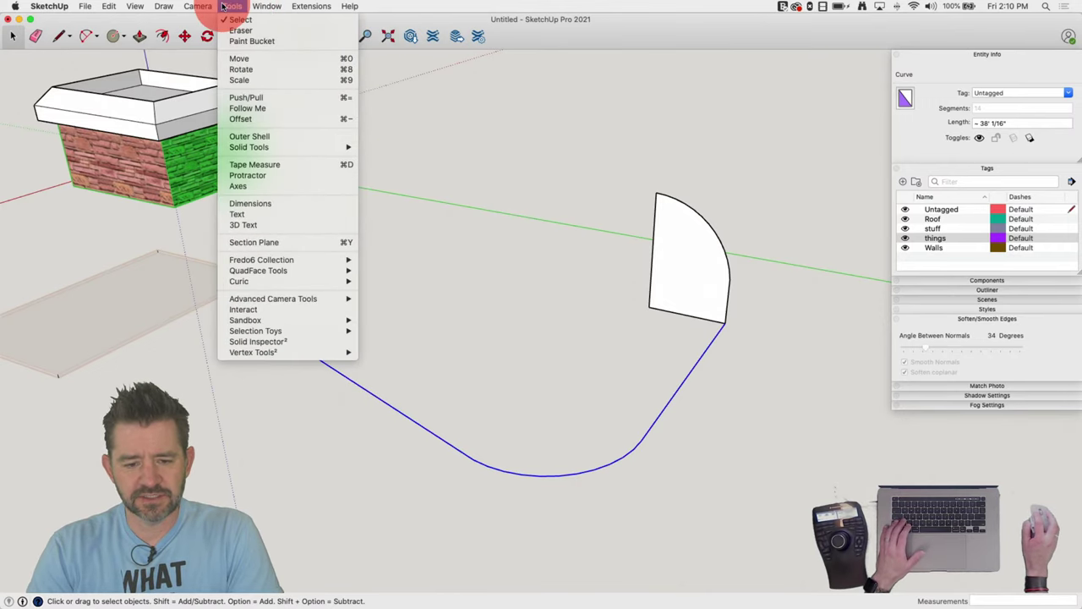
pyautogui.click(252, 107)
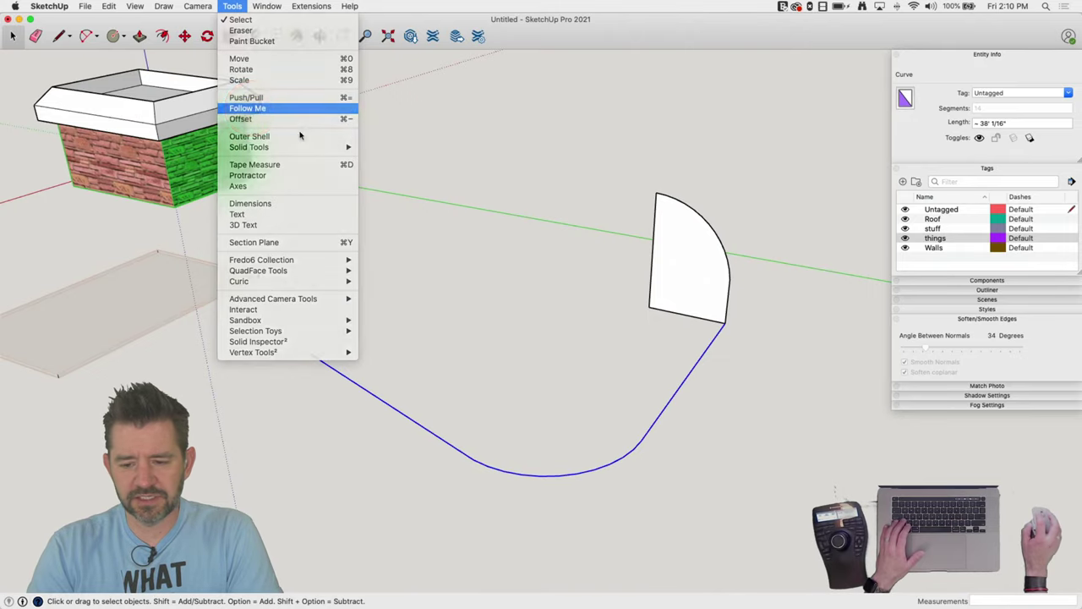
pyautogui.click(688, 285)
pyautogui.moveTo(795, 228)
pyautogui.mouseDown(button='middle')
pyautogui.moveTo(672, 321)
pyautogui.moveTo(508, 259)
pyautogui.moveTo(477, 225)
pyautogui.moveTo(632, 296)
pyautogui.moveTo(515, 278)
pyautogui.mouseUp(button='middle')
# Undo the sweep and extend both straight path edges until they meet in a sharp corner
pyautogui.press('super+z')
pyautogui.press('space')
pyautogui.press('e')
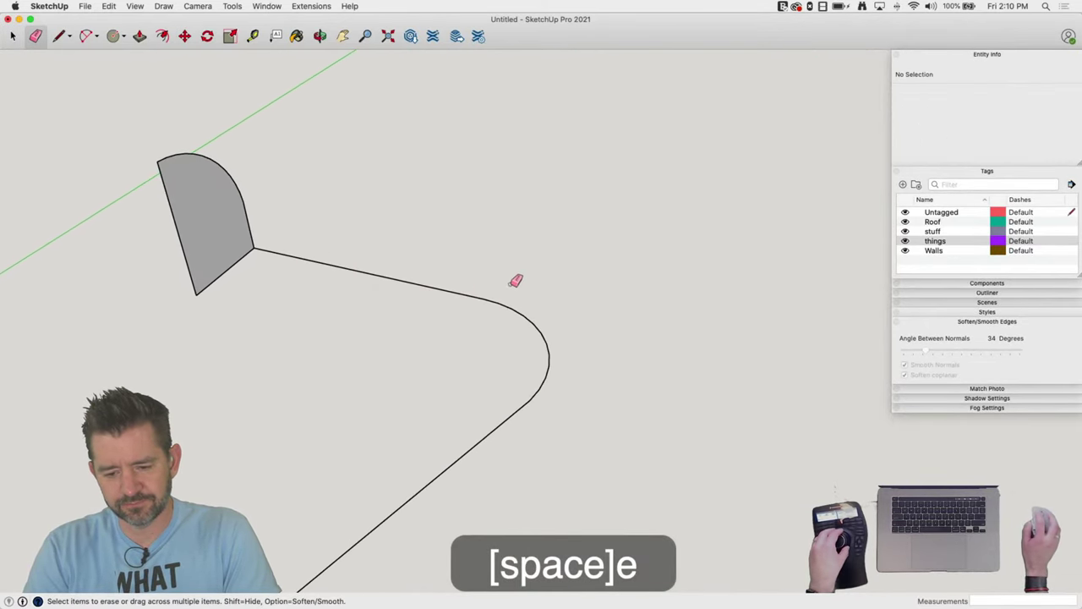
pyautogui.press('l')
pyautogui.click(435, 287)
pyautogui.doubleClick(633, 330)
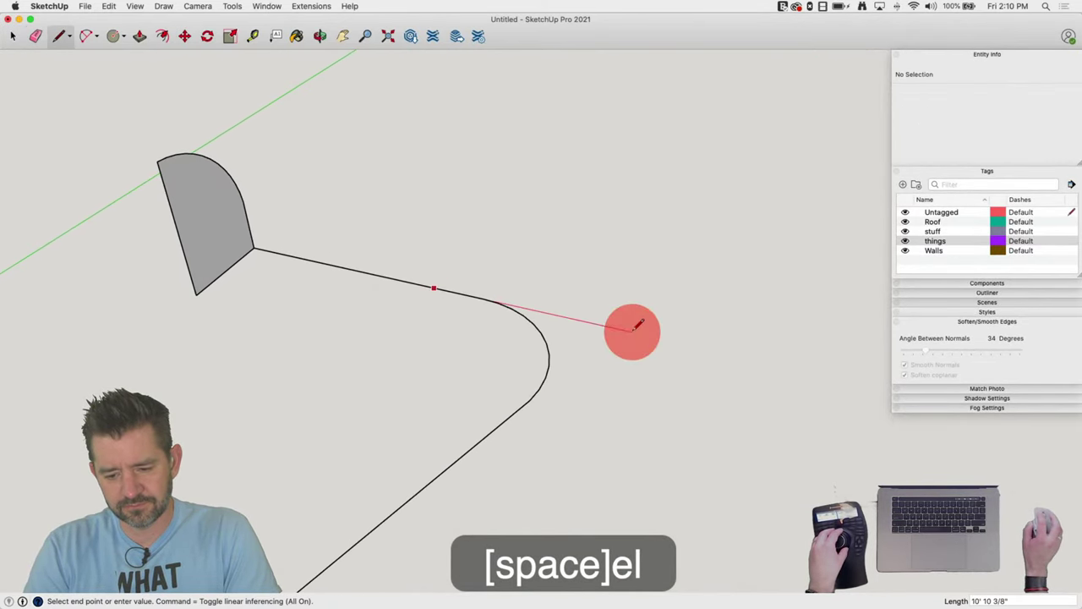
pyautogui.click(463, 455)
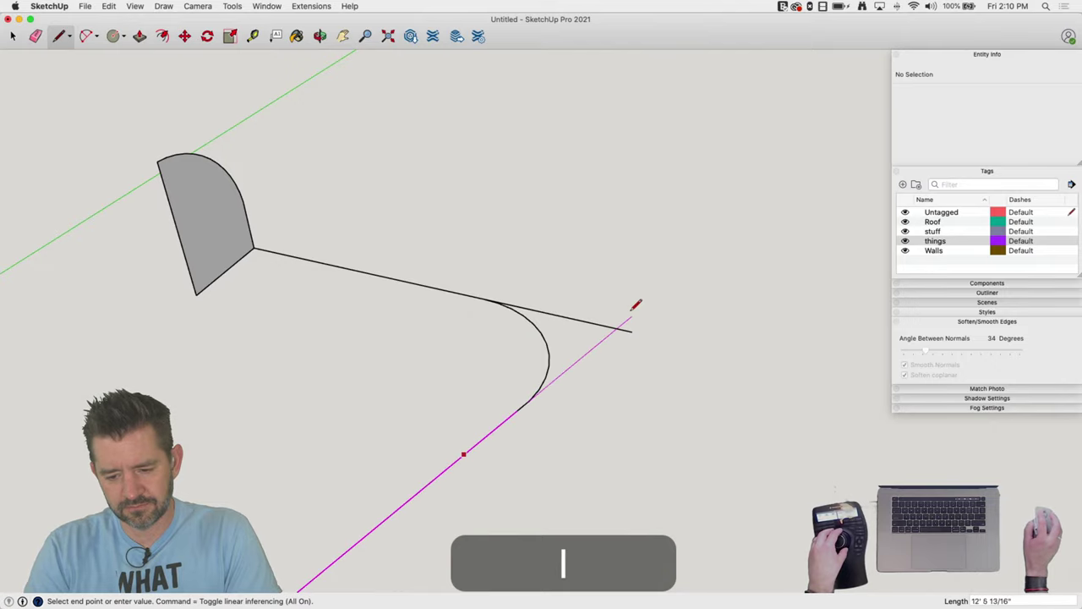
pyautogui.click(638, 311)
# Erase all segments of the old wide bend, restoring one edge erased by mistake
pyautogui.press('e')
pyautogui.click(550, 357)
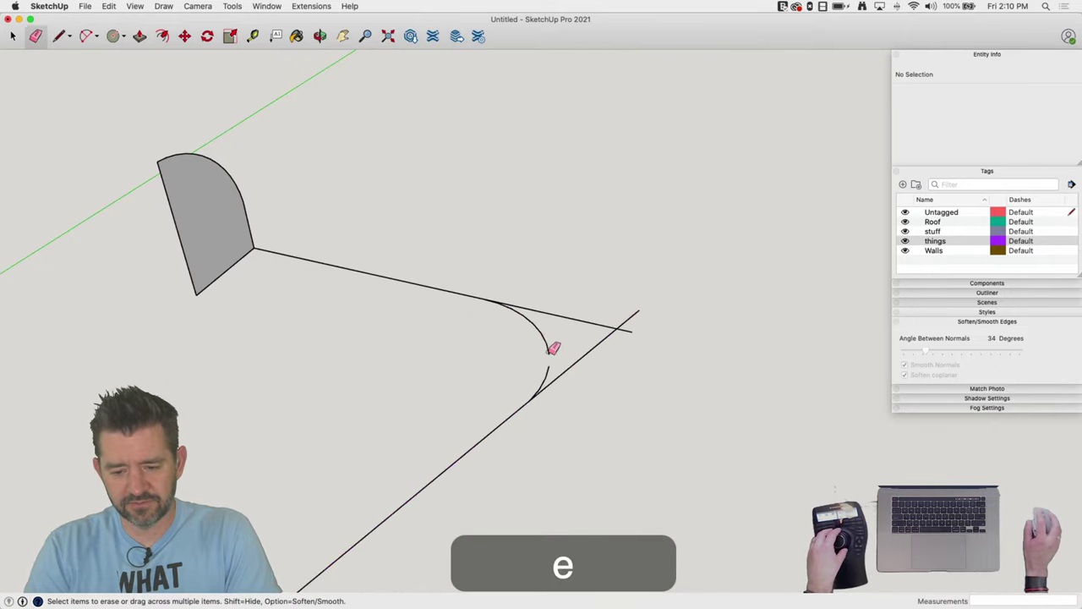
pyautogui.scroll(2, 512, 307)
pyautogui.click(497, 309)
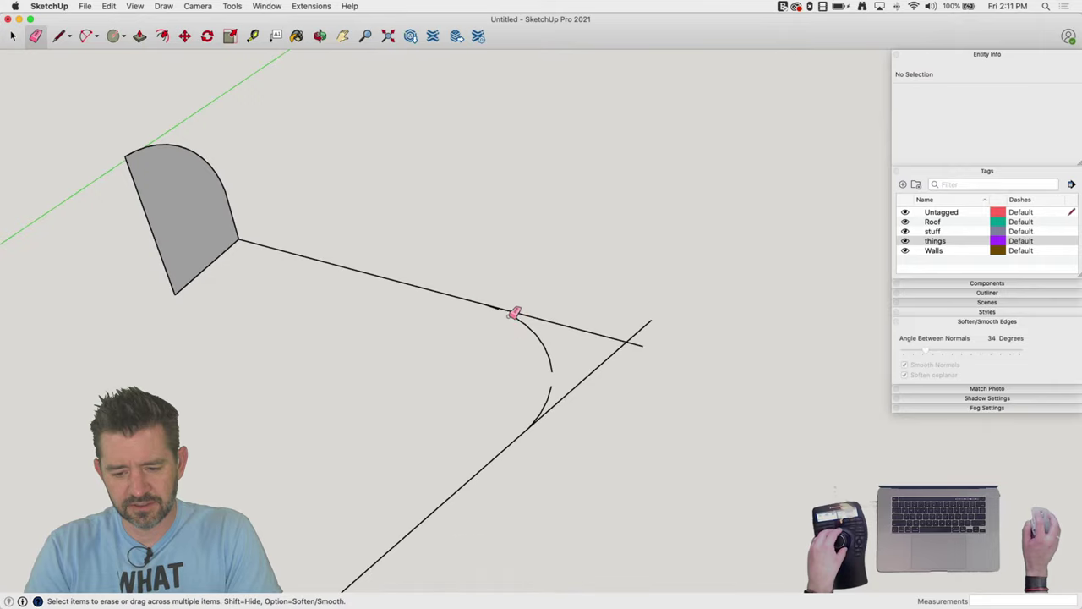
pyautogui.scroll(5, 508, 326)
pyautogui.scroll(2, 525, 338)
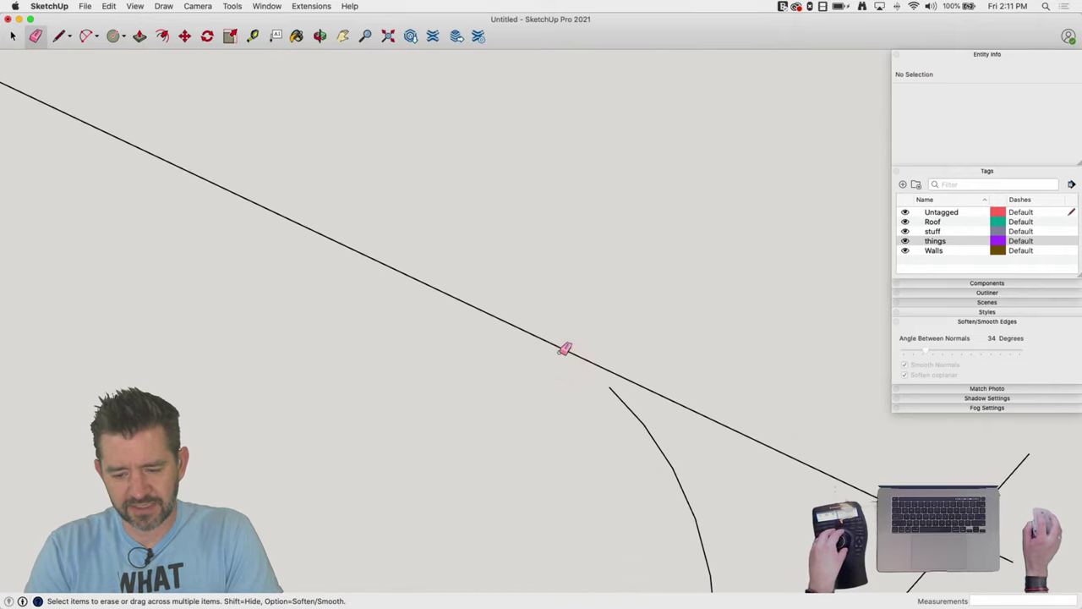
pyautogui.moveTo(565, 349); pyautogui.dragTo(691, 263, button='middle')
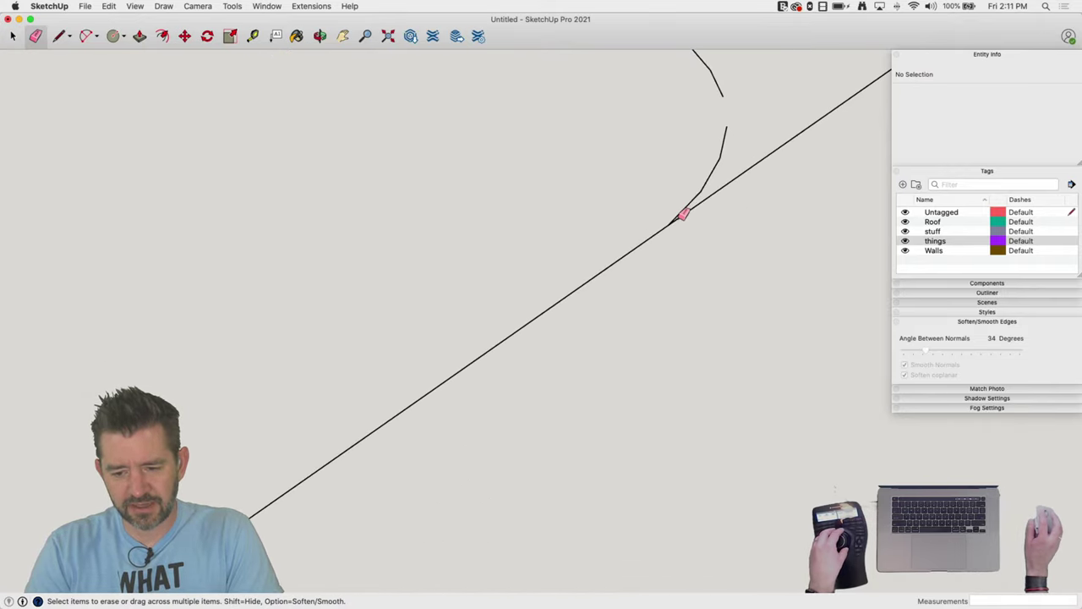
pyautogui.click(680, 217)
pyautogui.press('super+z')
pyautogui.moveTo(681, 214)
pyautogui.mouseDown()
pyautogui.moveTo(729, 131)
pyautogui.moveTo(720, 169)
pyautogui.moveTo(711, 150)
pyautogui.mouseUp()
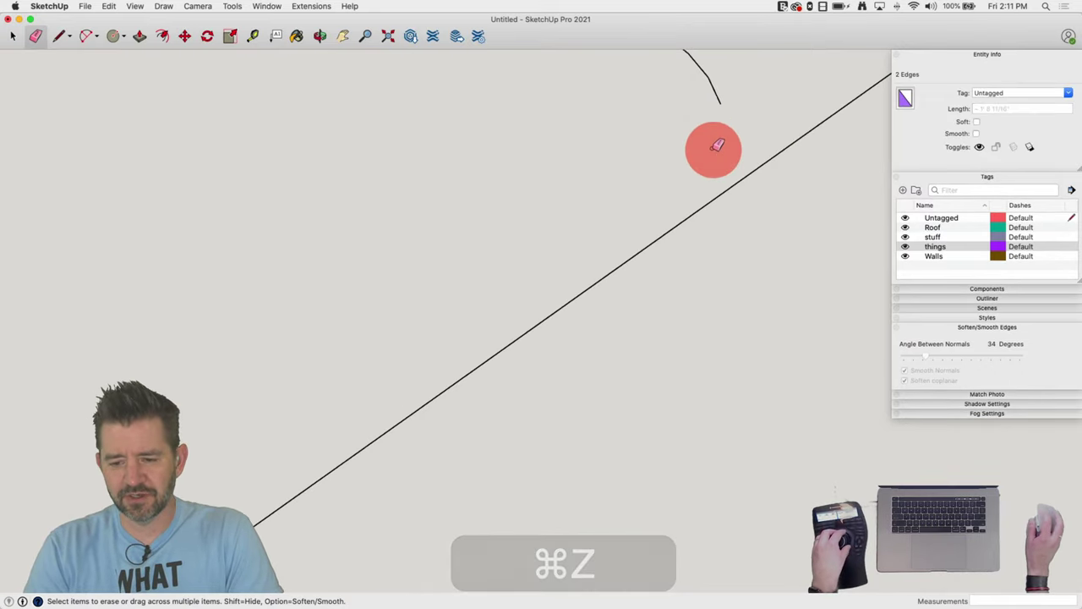
pyautogui.moveTo(710, 150); pyautogui.dragTo(675, 225, button='middle')
pyautogui.moveTo(669, 221)
pyautogui.mouseDown()
pyautogui.moveTo(660, 187)
pyautogui.moveTo(592, 138)
pyautogui.moveTo(667, 237)
pyautogui.moveTo(686, 232)
pyautogui.mouseUp()
# Draw a small fillet arc at the corner and select the new path's edges
pyautogui.press('z')
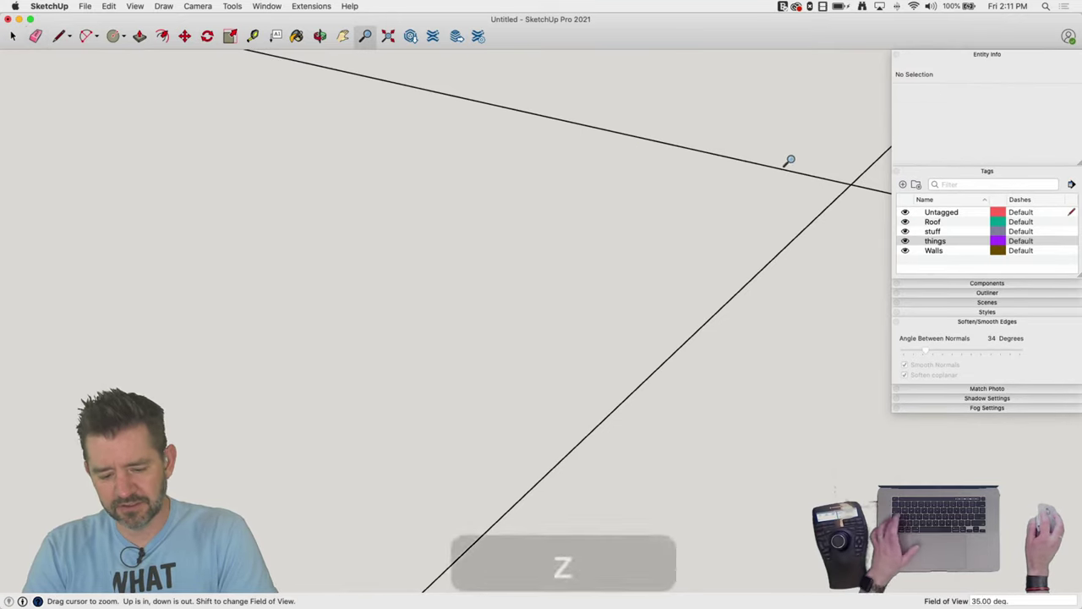
pyautogui.press('a')
pyautogui.click(776, 166)
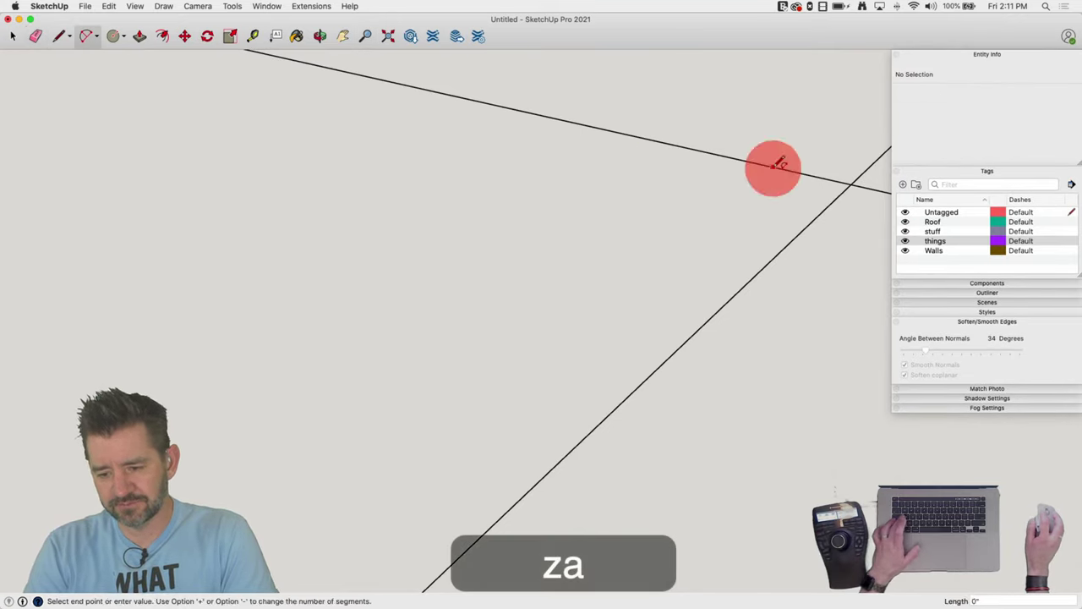
pyautogui.click(812, 223)
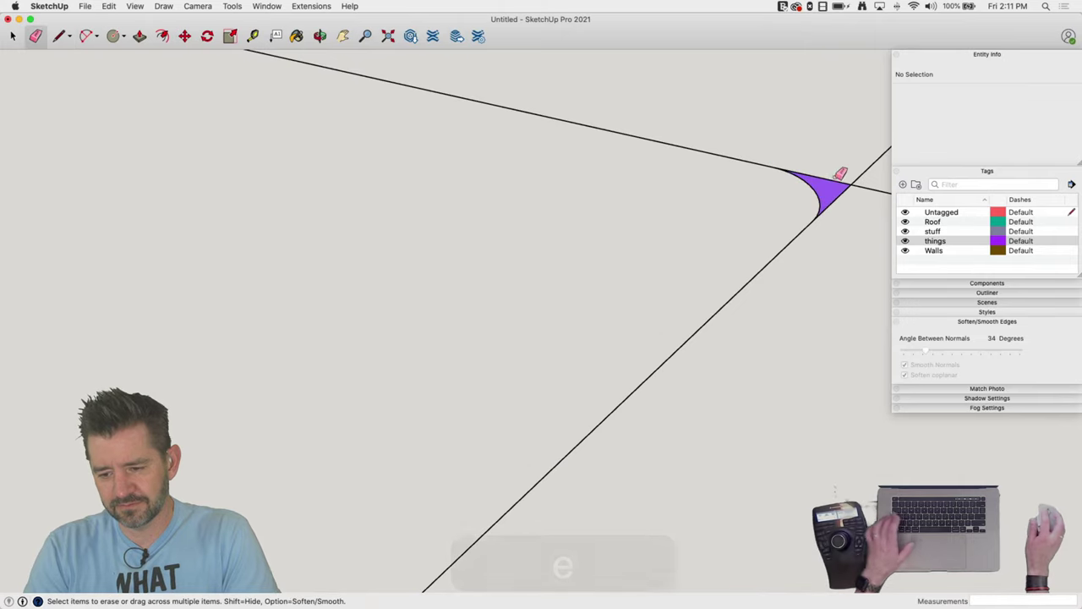
pyautogui.click(852, 206)
pyautogui.press('e')
pyautogui.press('space')
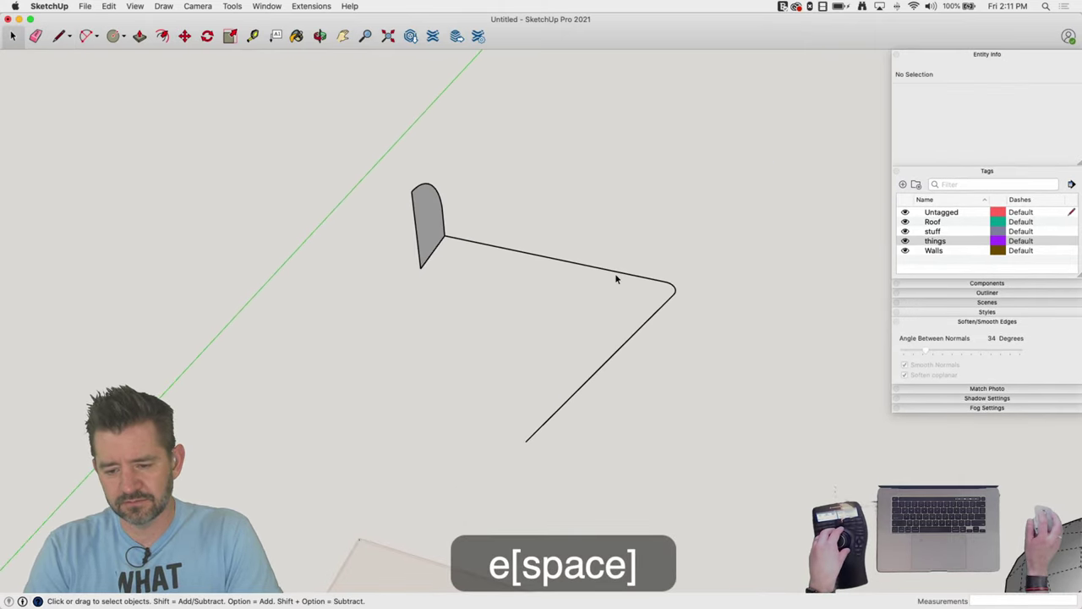
pyautogui.moveTo(707, 279); pyautogui.dragTo(592, 375)
pyautogui.press('shift')
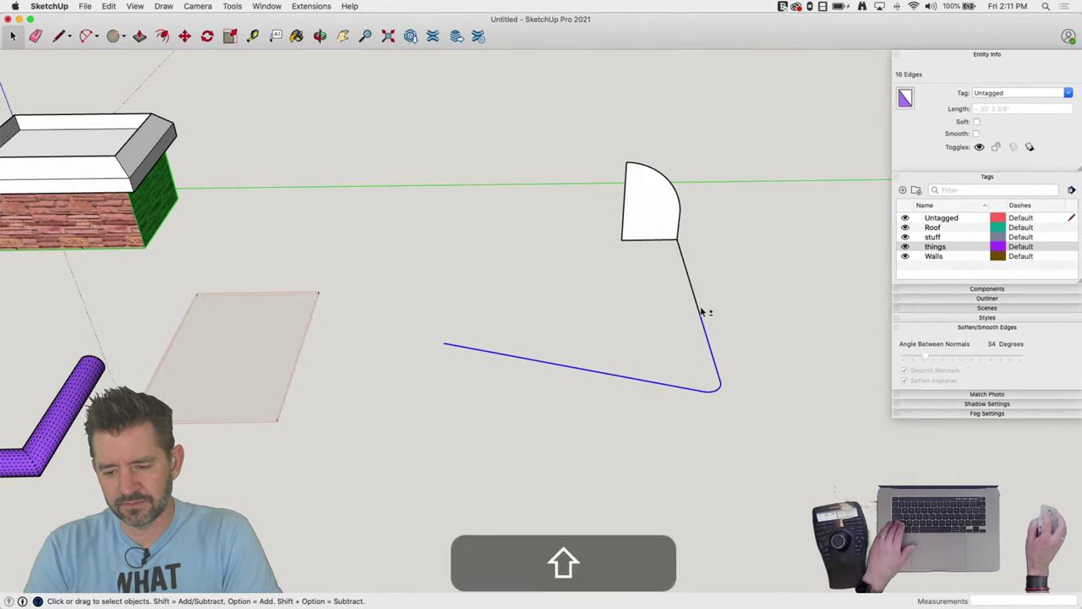
# Add the slanted end edge to the path and Follow Me the profile along it
pyautogui.keyDown('shift'); pyautogui.click(701, 311); pyautogui.keyUp('shift')
pyautogui.click(233, 6)
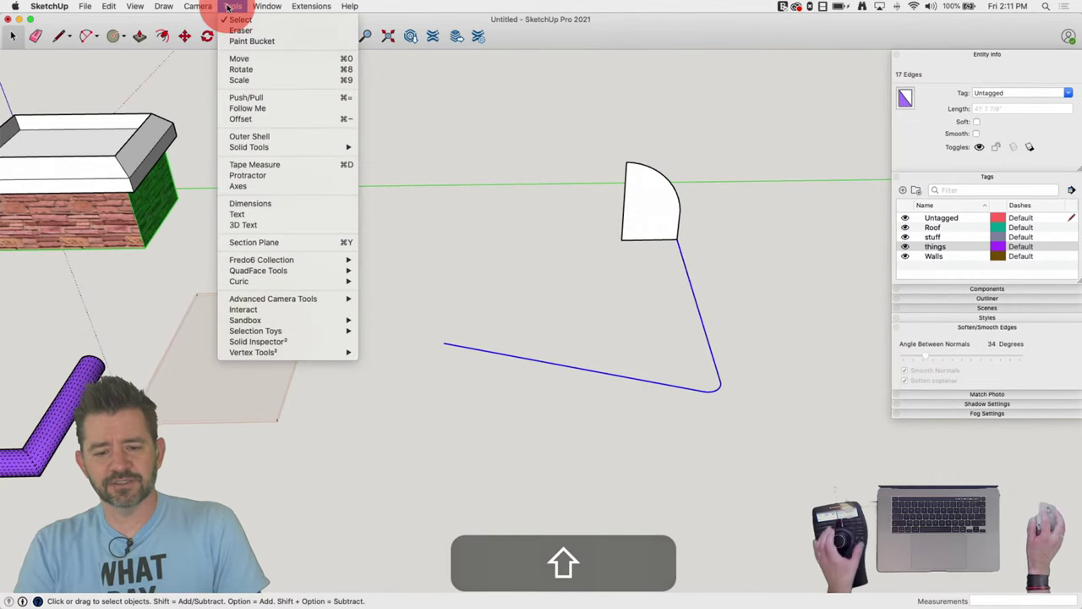
pyautogui.click(280, 109)
pyautogui.click(640, 224)
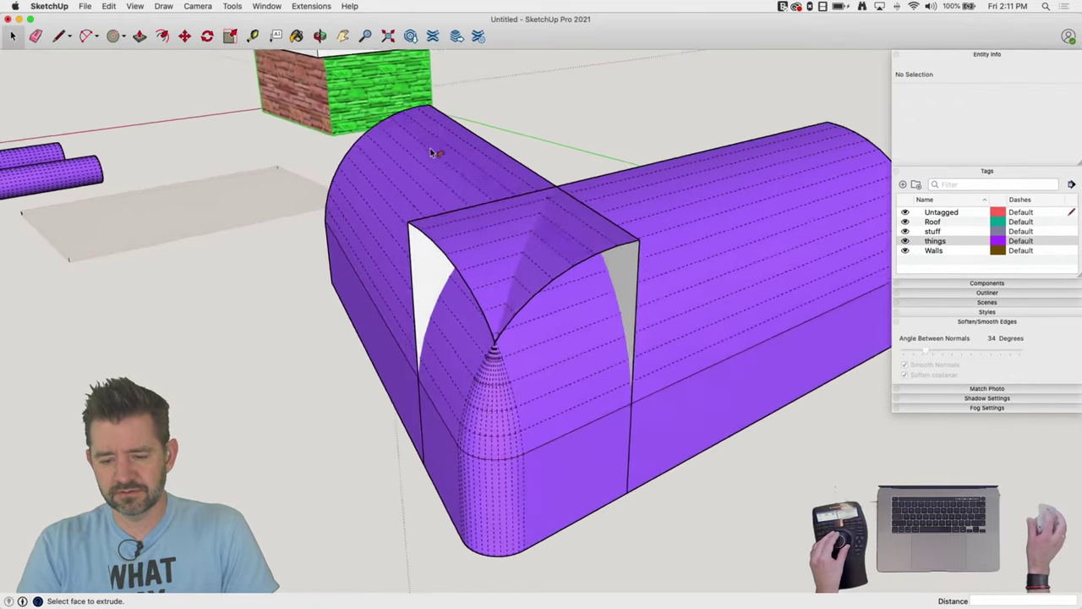
pyautogui.press('space')
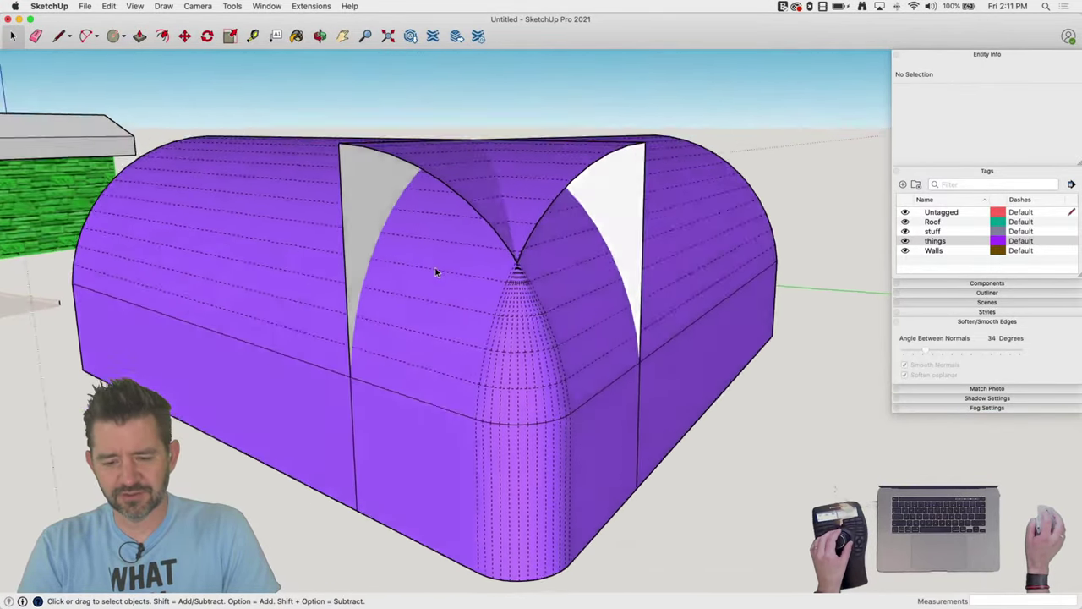
# Reverse the vault's faces, then undo back to the unswept profile face and path
pyautogui.tripleClick(435, 270)
pyautogui.rightClick(435, 269)
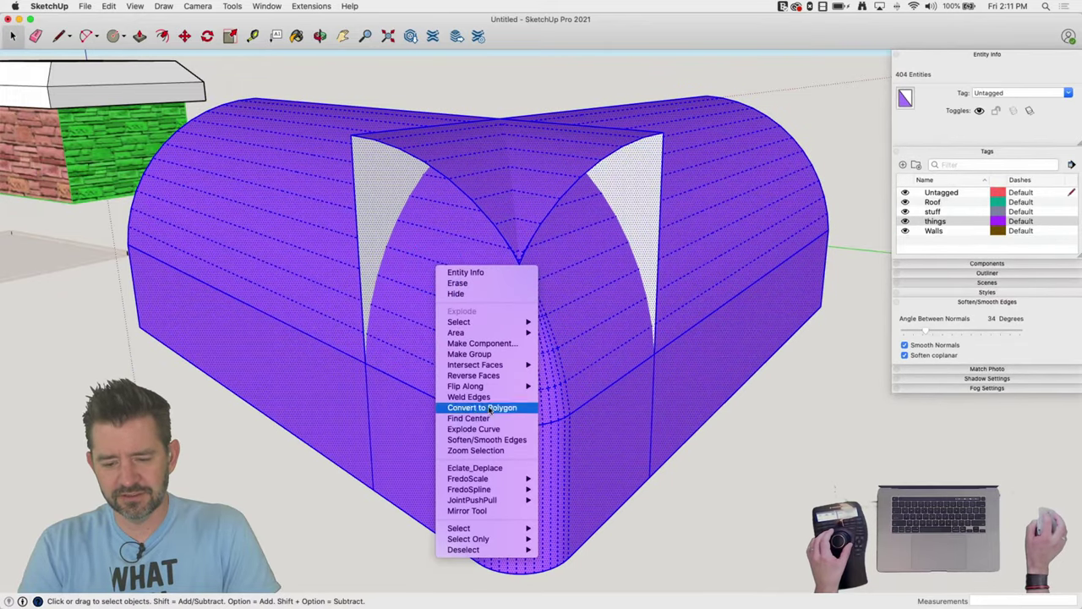
pyautogui.click(483, 376)
pyautogui.click(809, 386)
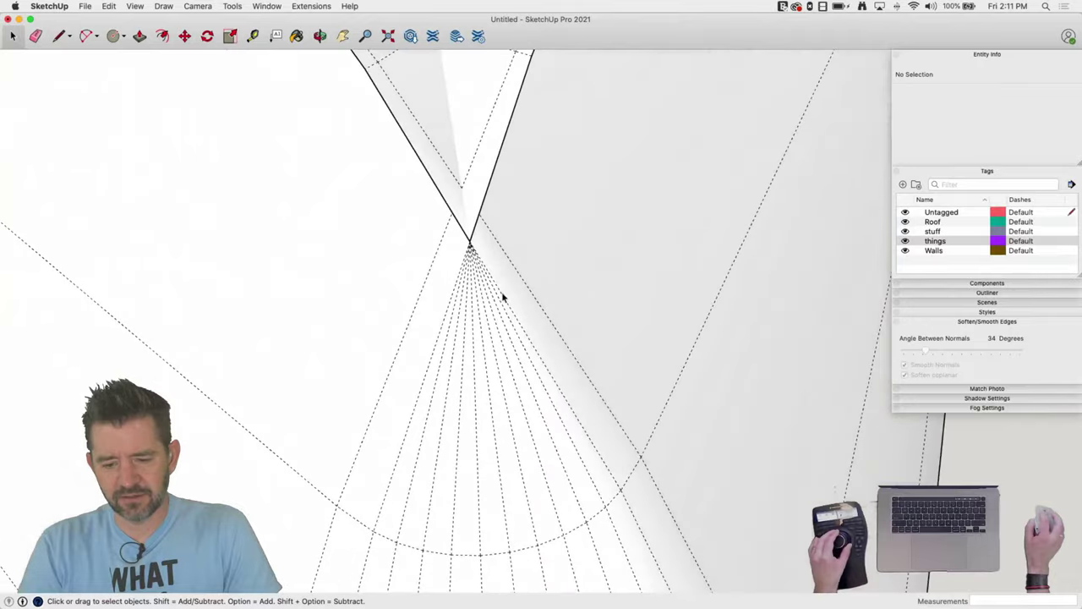
pyautogui.press('super+z')
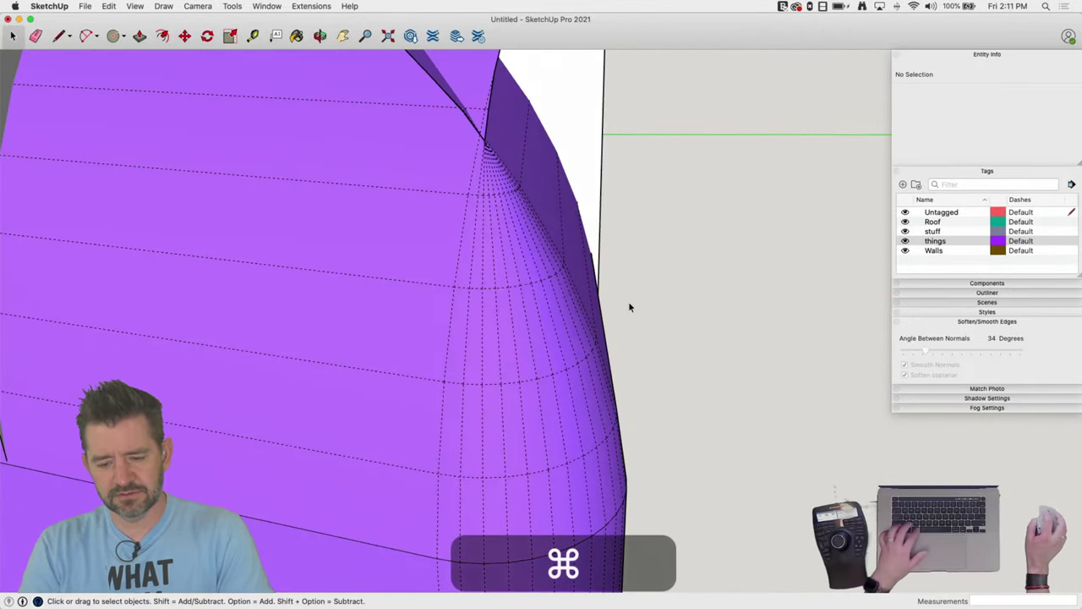
pyautogui.press('super+z')
pyautogui.press('super+z')
pyautogui.press('super+z')
pyautogui.press('super+z')
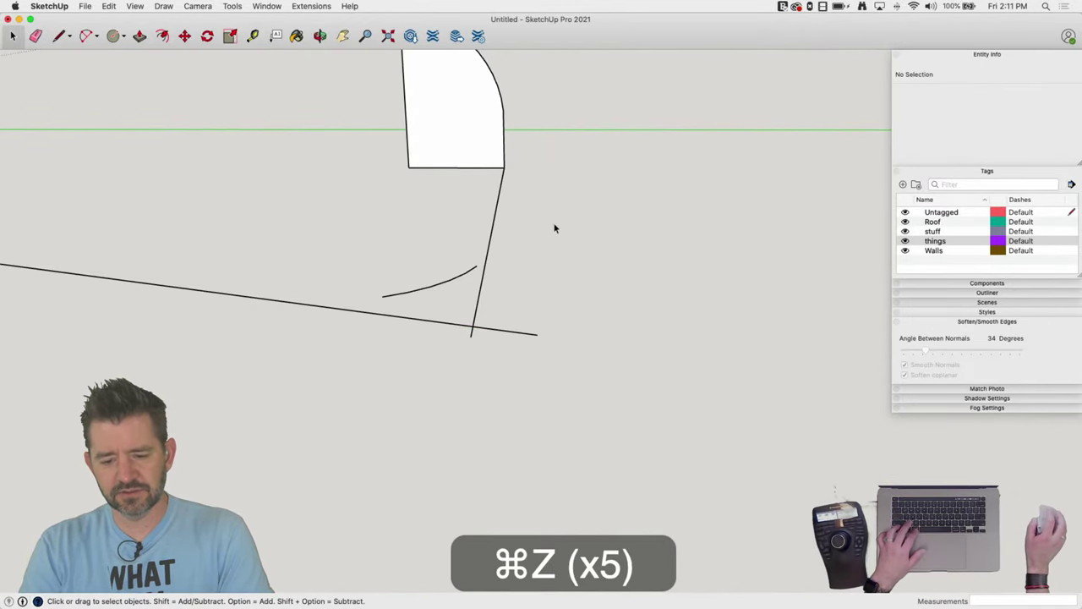
pyautogui.press('super+z')
pyautogui.press('super+z')
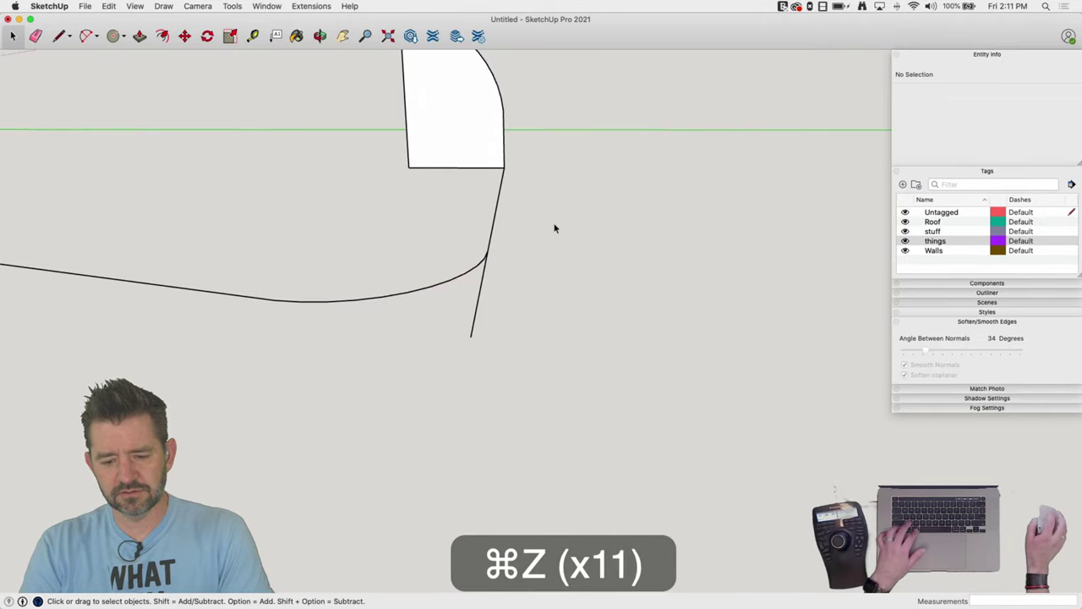
pyautogui.click(474, 157)
# Copy the profile face and path off to the right and scale the copy to 0.11
pyautogui.scroll(-5, 474, 157)
pyautogui.moveTo(610, 139); pyautogui.dragTo(230, 449)
pyautogui.press('m')
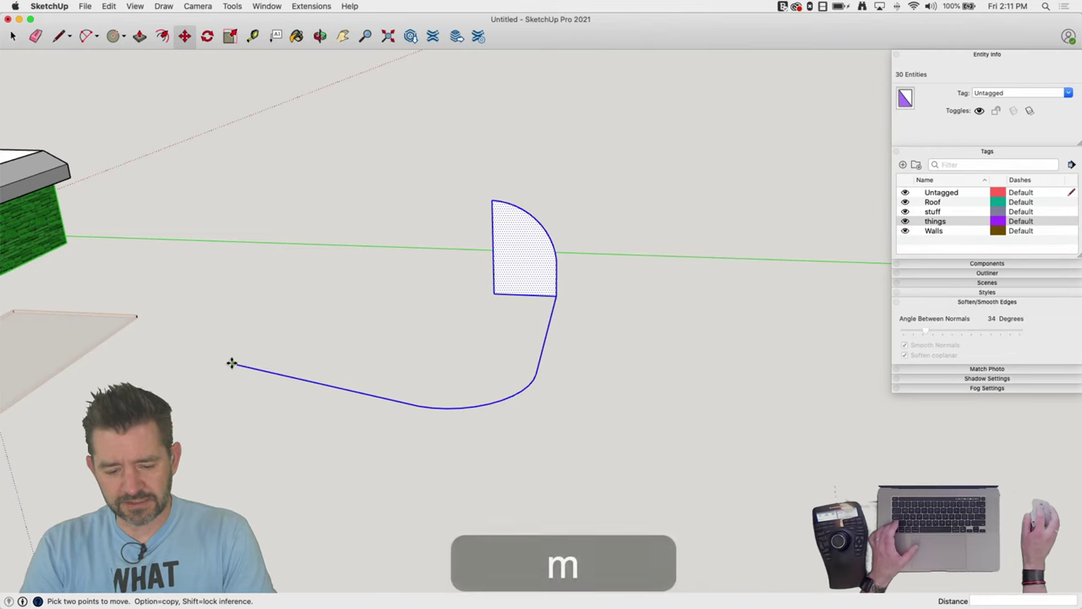
pyautogui.click(232, 363)
pyautogui.press('alt')
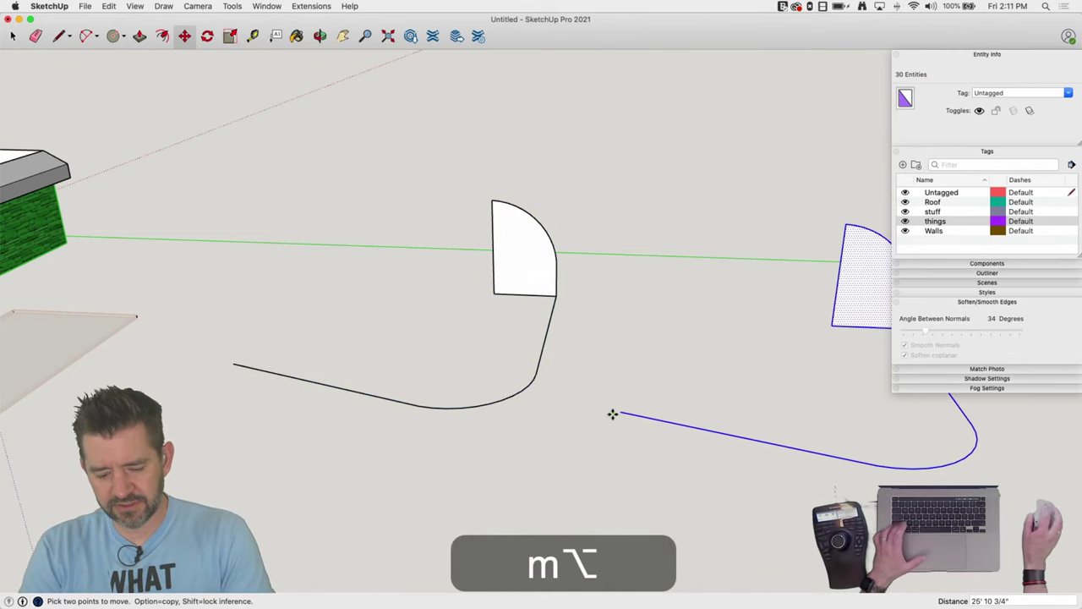
pyautogui.click(613, 414)
pyautogui.press('s')
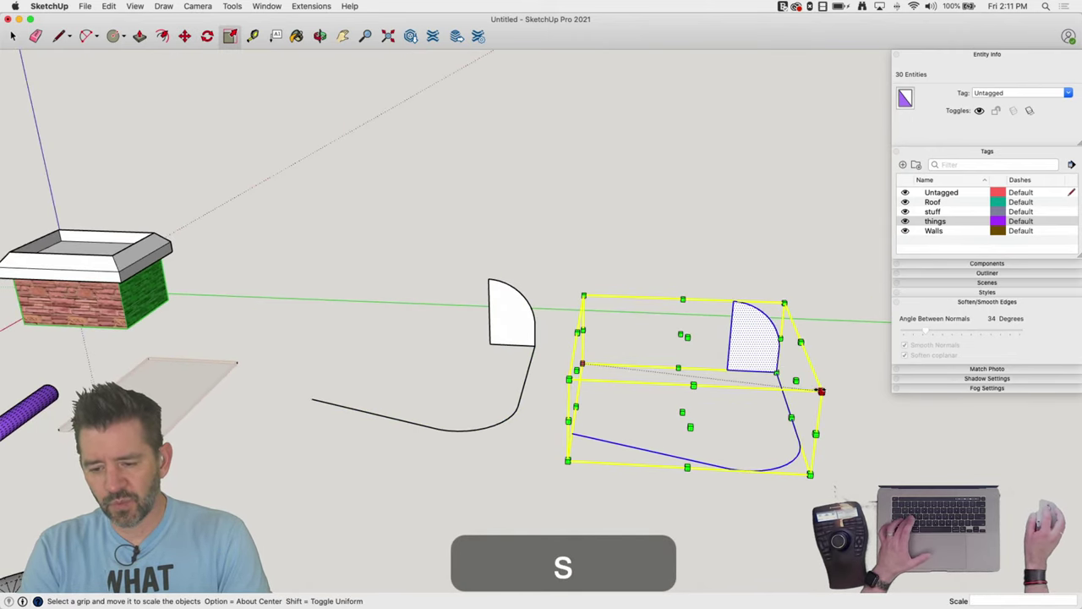
pyautogui.moveTo(820, 390); pyautogui.dragTo(587, 363)
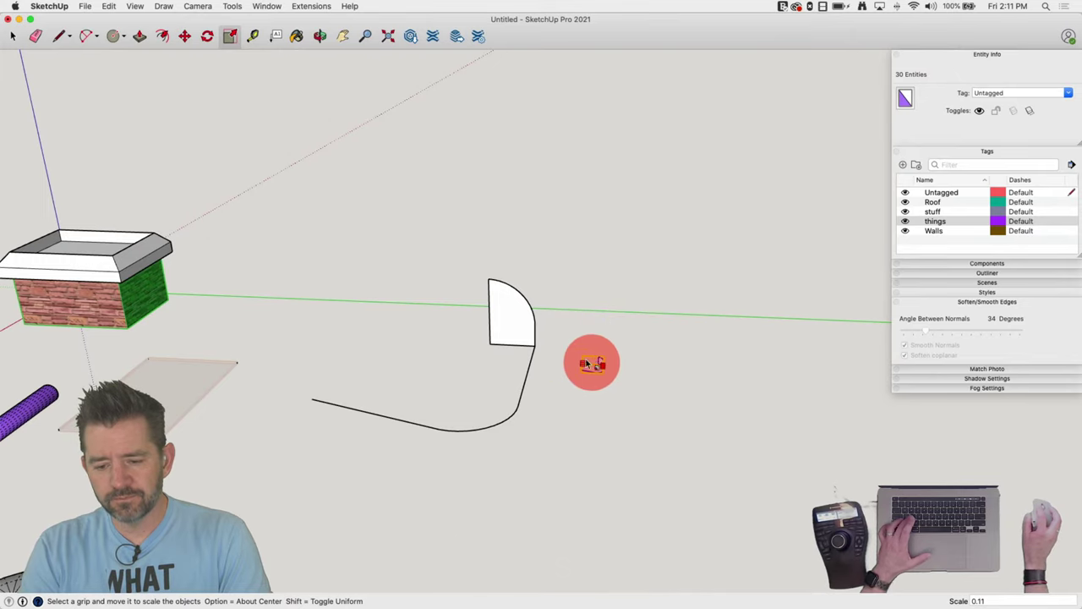
pyautogui.press('space')
pyautogui.click(621, 391)
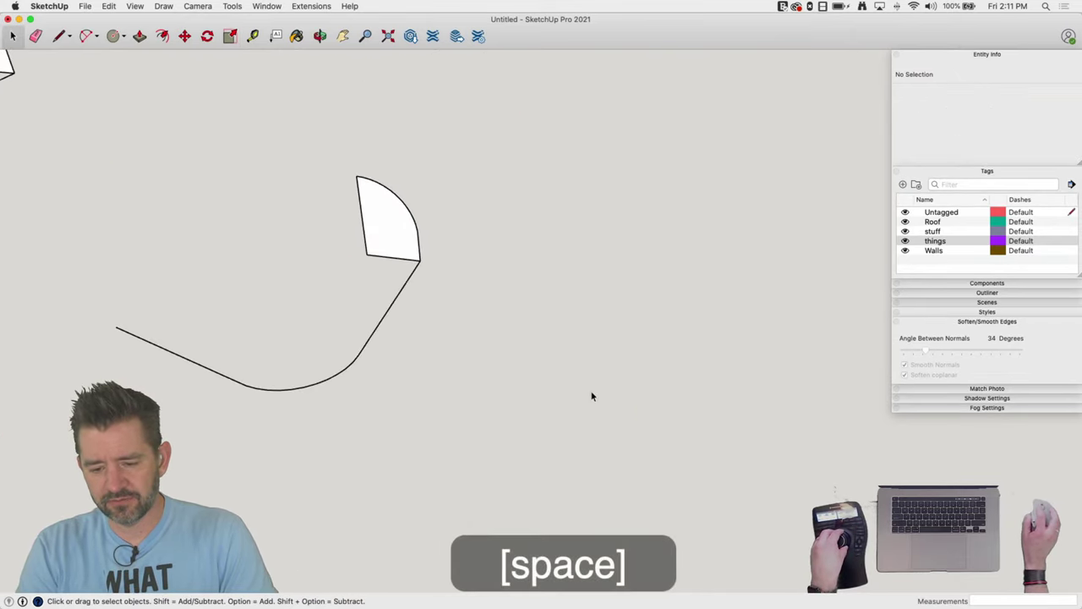
# Test a Follow Me sweep of the profile along the path, then undo it
pyautogui.moveTo(550, 358); pyautogui.dragTo(266, 498)
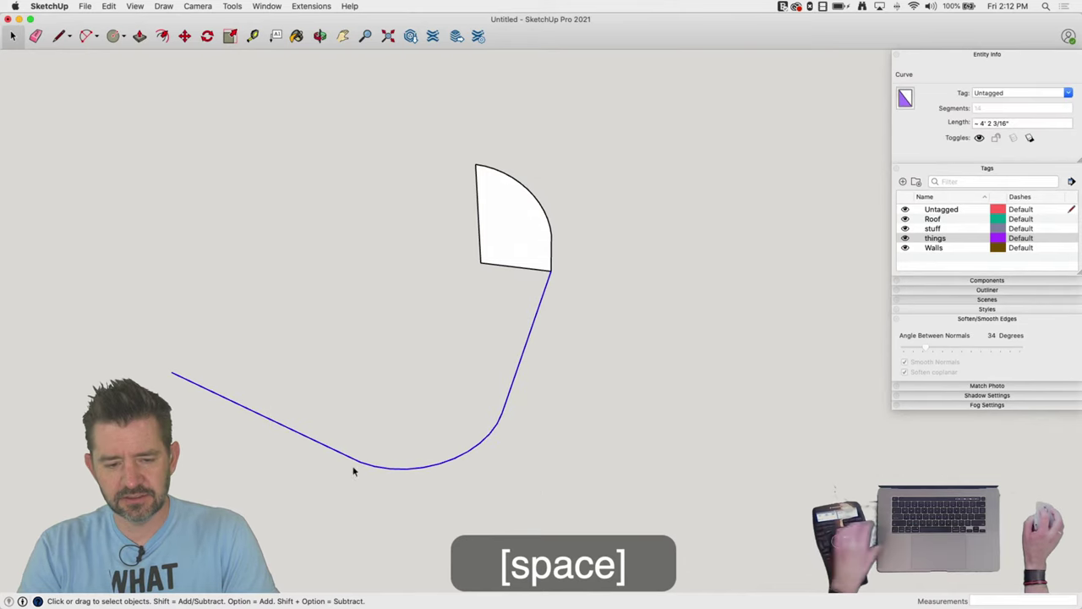
pyautogui.moveTo(264, 6); pyautogui.dragTo(279, 111)
pyautogui.click(518, 227)
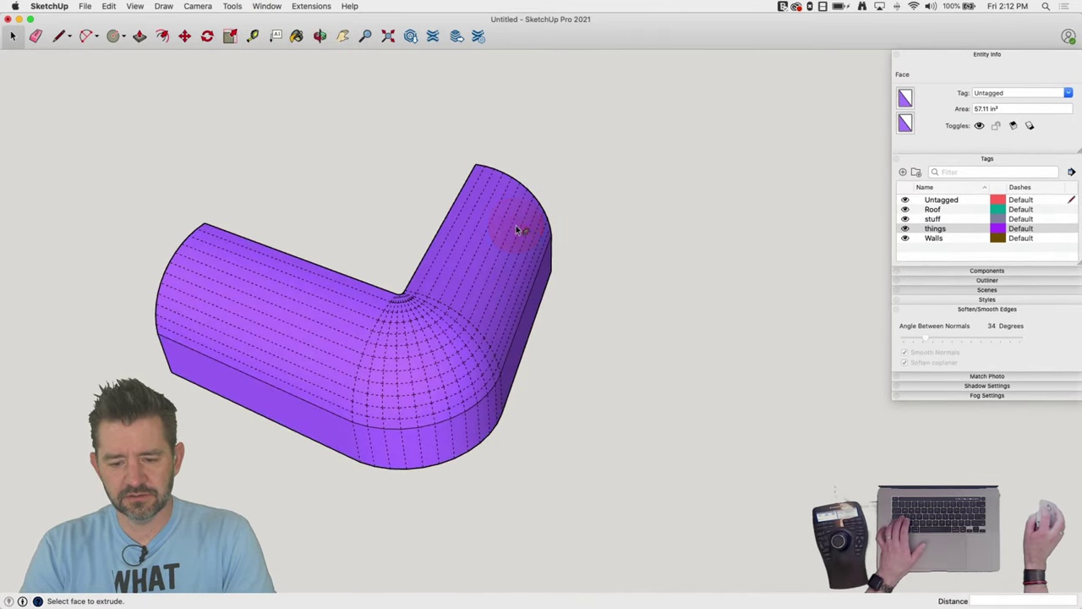
pyautogui.press('space')
pyautogui.press('super+z')
# Rescale the profile and path to 0.11, undoing an accidental -0.11 inversion
pyautogui.moveTo(603, 157); pyautogui.dragTo(133, 508)
pyautogui.press('s')
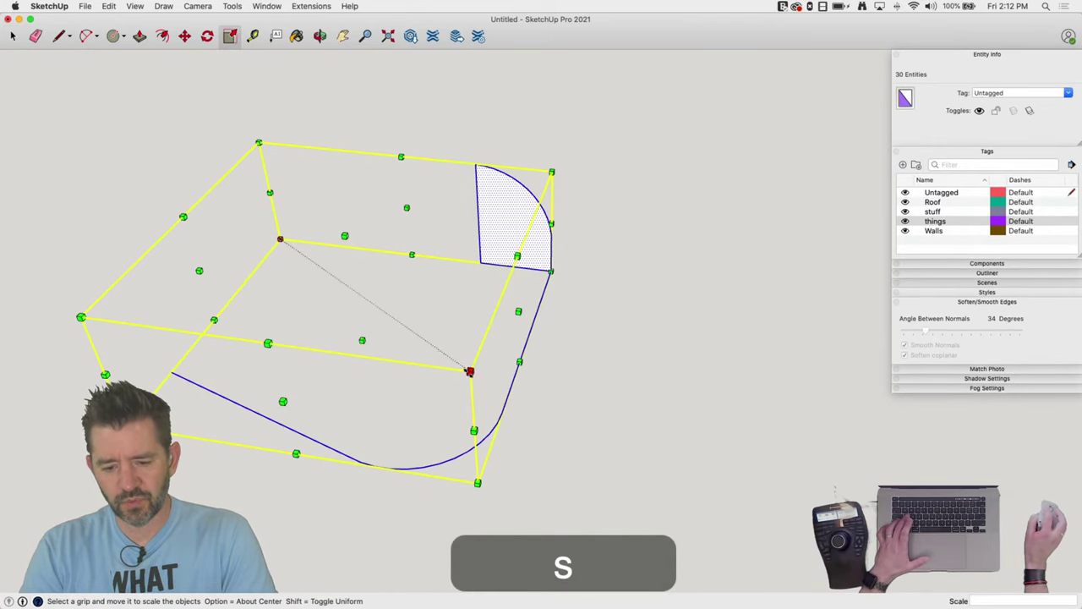
pyautogui.moveTo(470, 370); pyautogui.dragTo(252, 247)
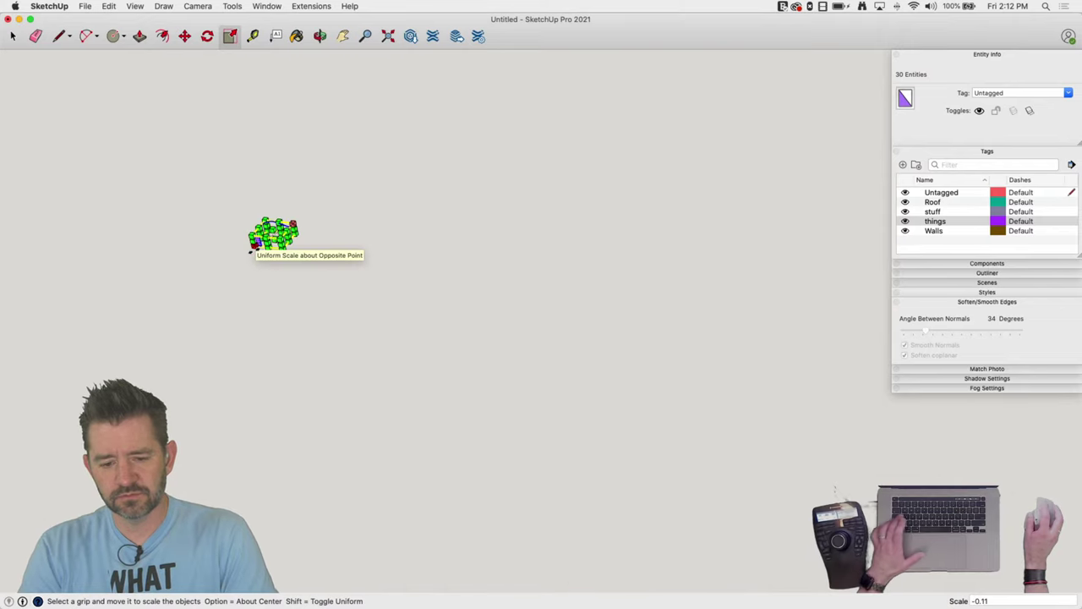
pyautogui.press('super+z')
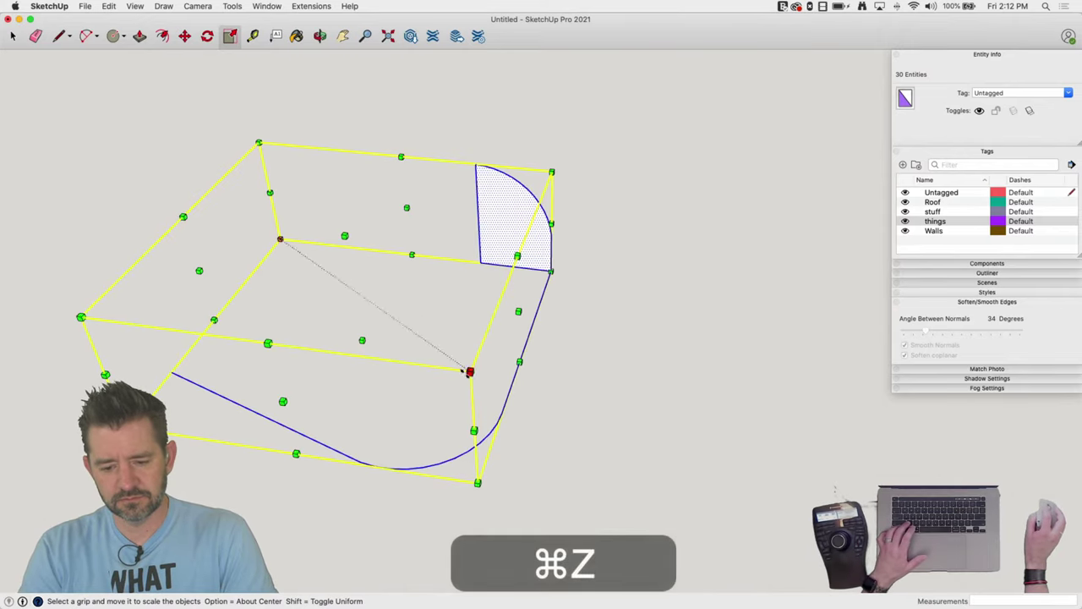
pyautogui.moveTo(471, 369); pyautogui.dragTo(261, 273)
pyautogui.press('space')
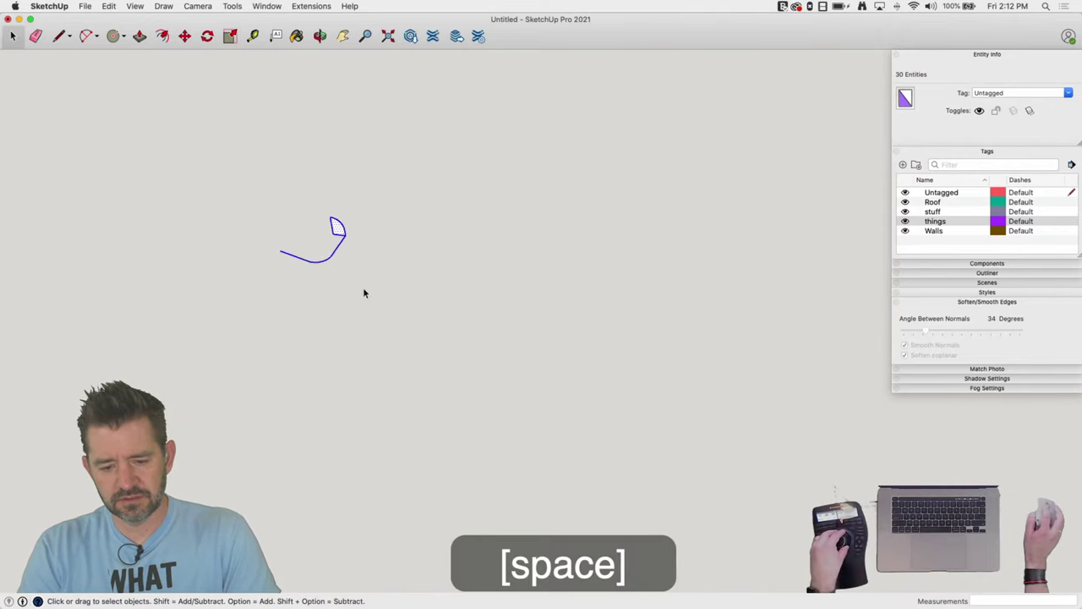
# Sweep the profile face along the scaled path again with Follow Me
pyautogui.moveTo(437, 285); pyautogui.dragTo(282, 365)
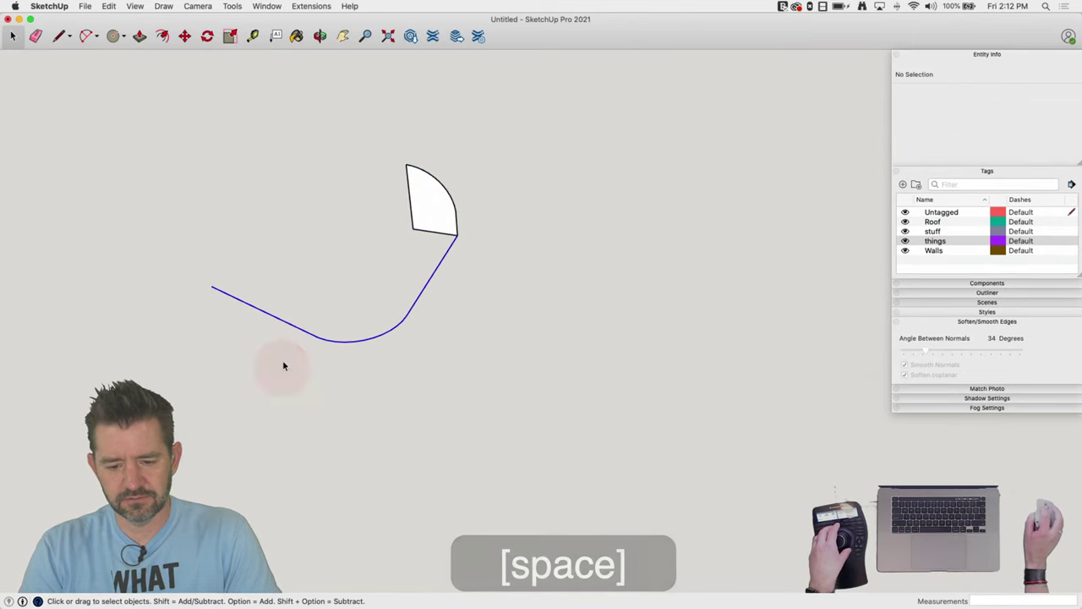
pyautogui.click(230, 7)
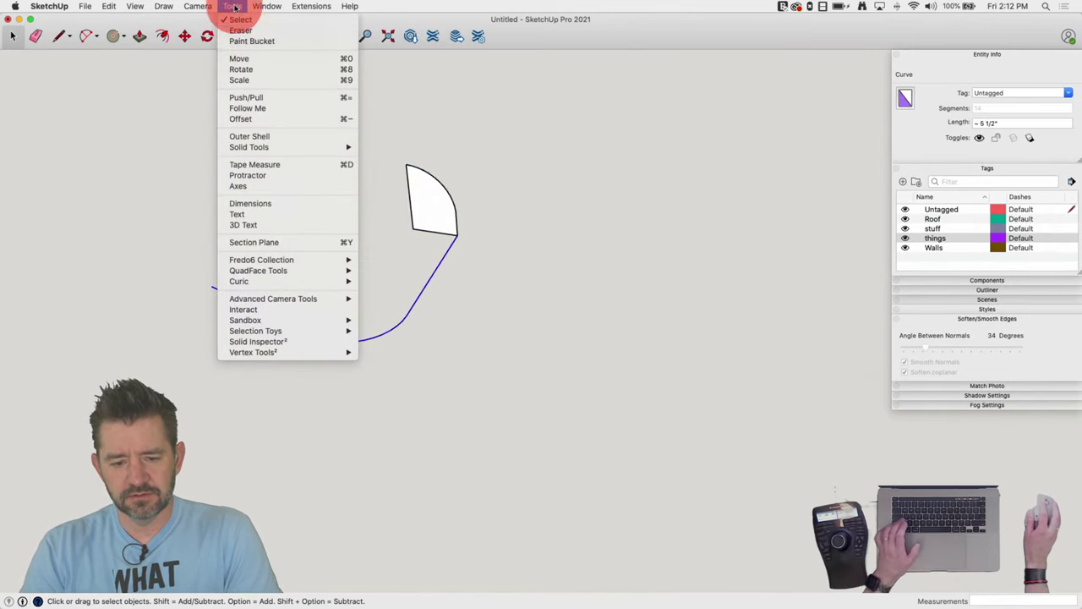
pyautogui.click(247, 108)
pyautogui.click(443, 210)
pyautogui.press('space')
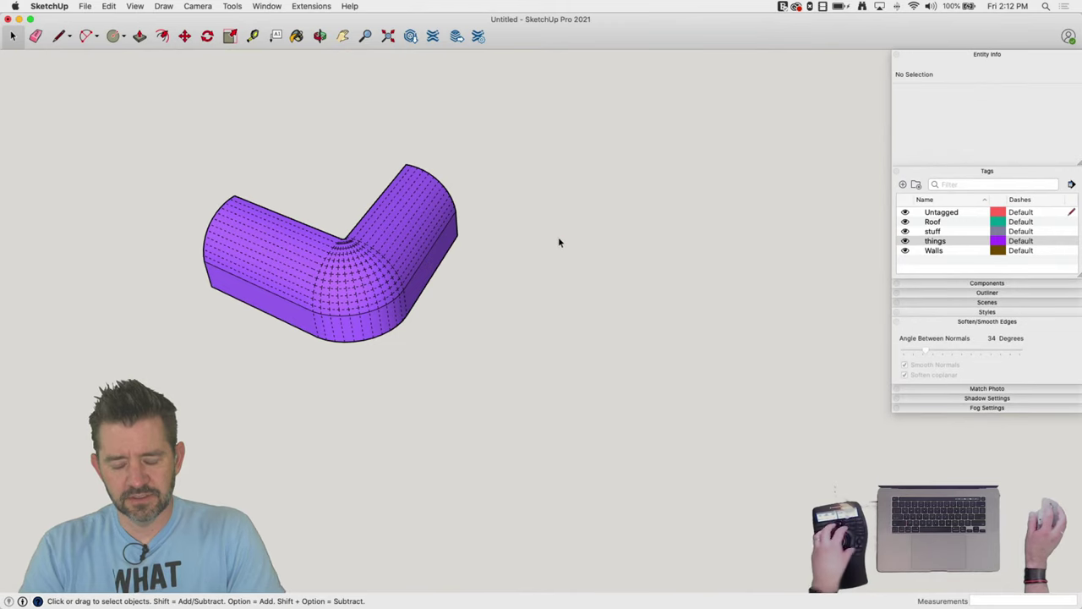
pyautogui.scroll(3, 504, 274)
# Undo the sweep and set the profile arc to 24 segments after 96 is rejected
pyautogui.press('super+z')
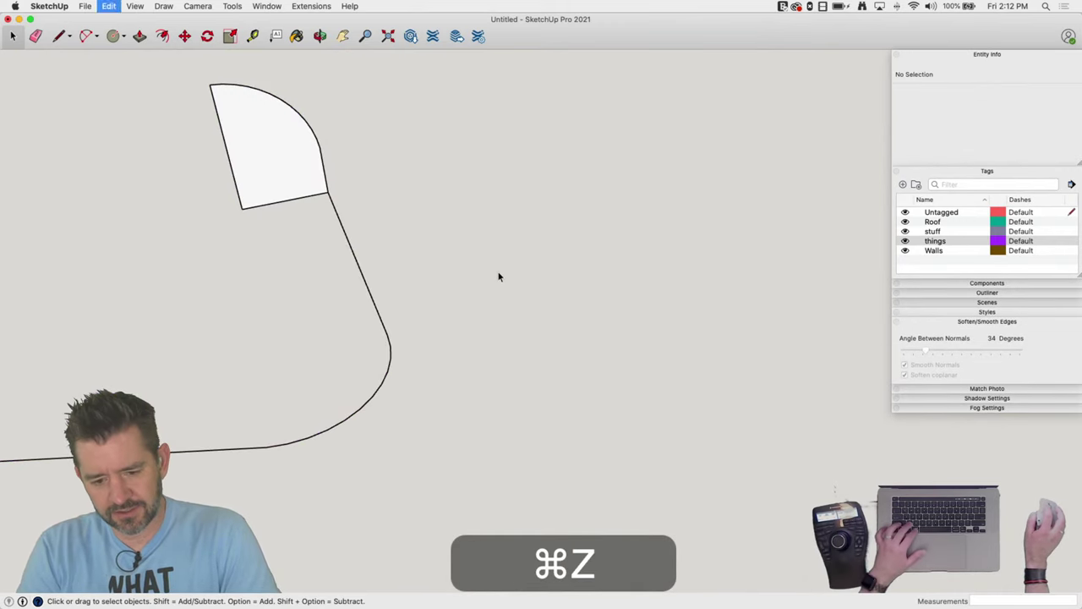
pyautogui.click(264, 99)
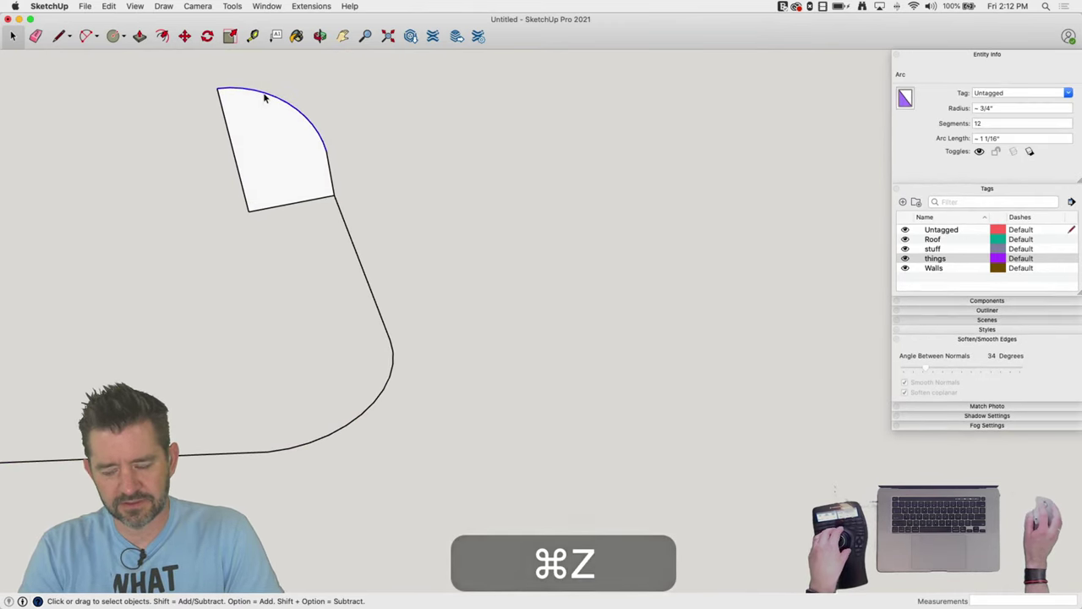
pyautogui.click(979, 124)
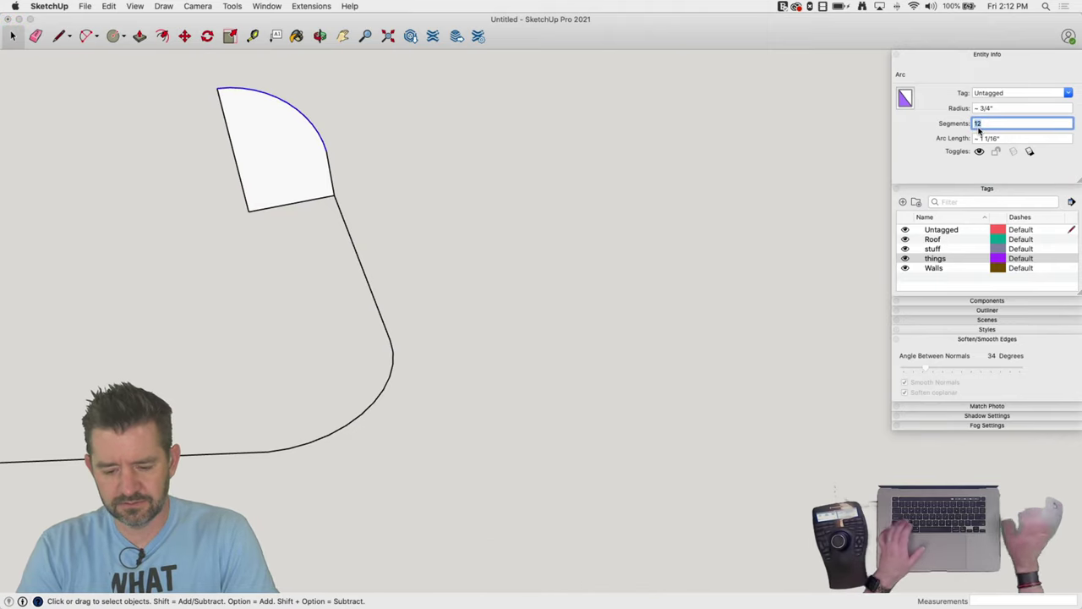
pyautogui.write('96')
pyautogui.press('Return')
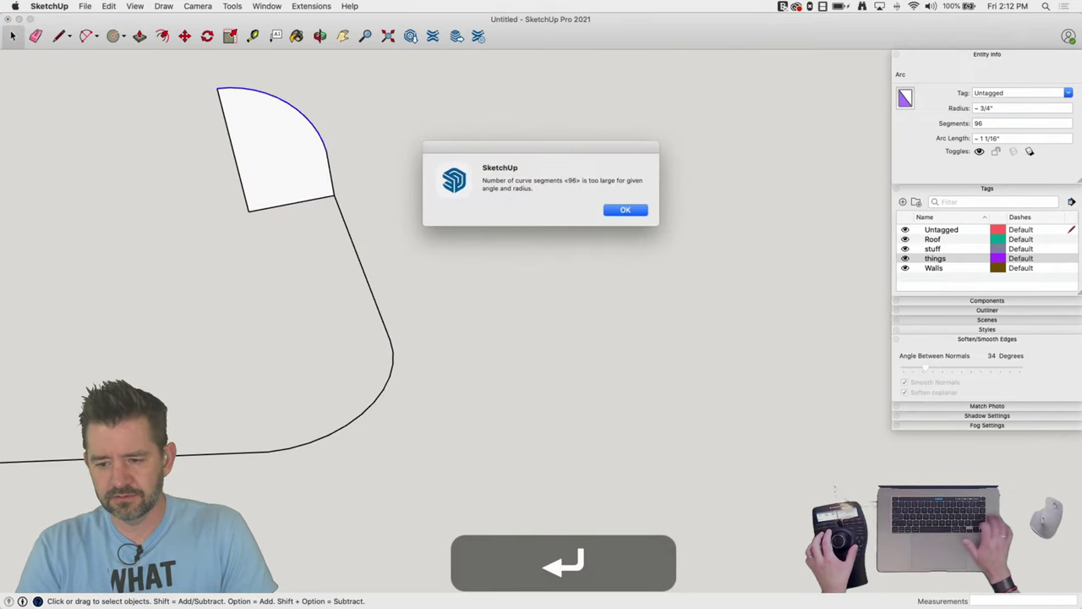
pyautogui.click(638, 212)
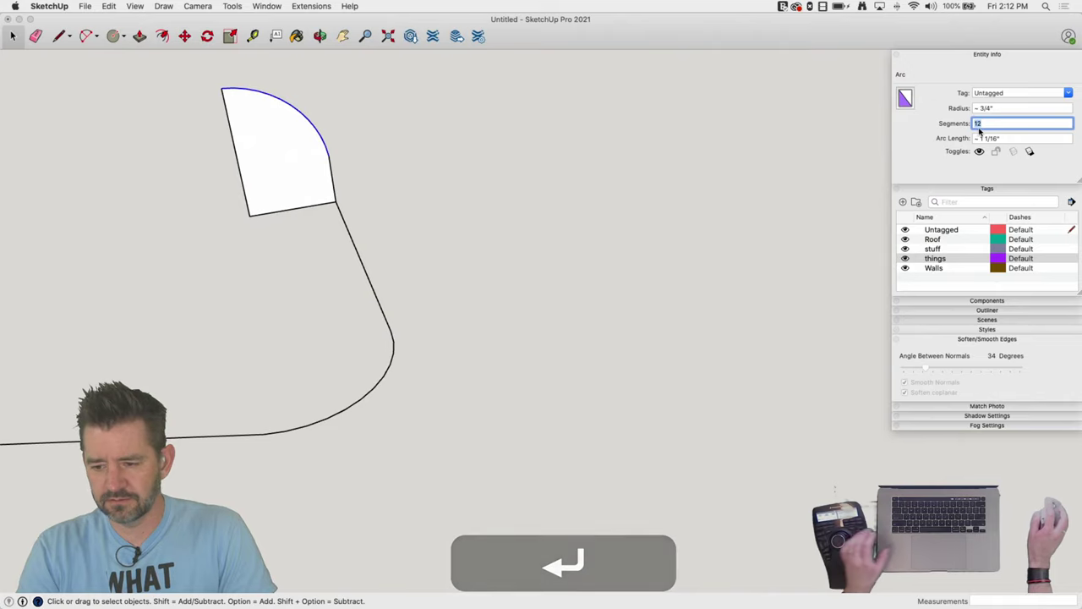
pyautogui.write('24')
pyautogui.press('Return')
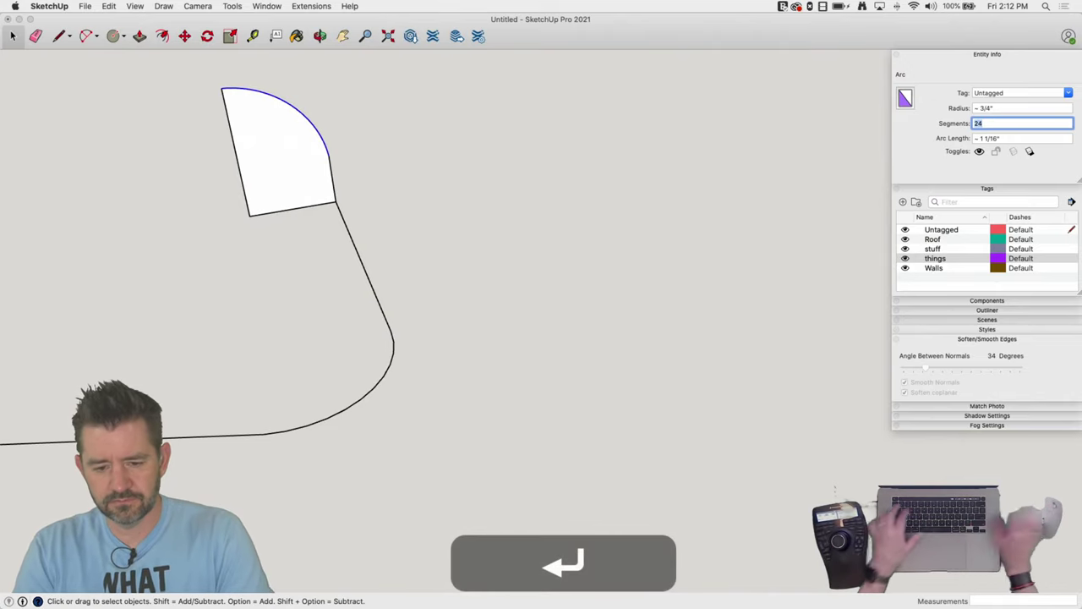
# Follow Me the quarter-round face along the path, inspect the rounded corner, then undo
pyautogui.moveTo(447, 330); pyautogui.dragTo(288, 469)
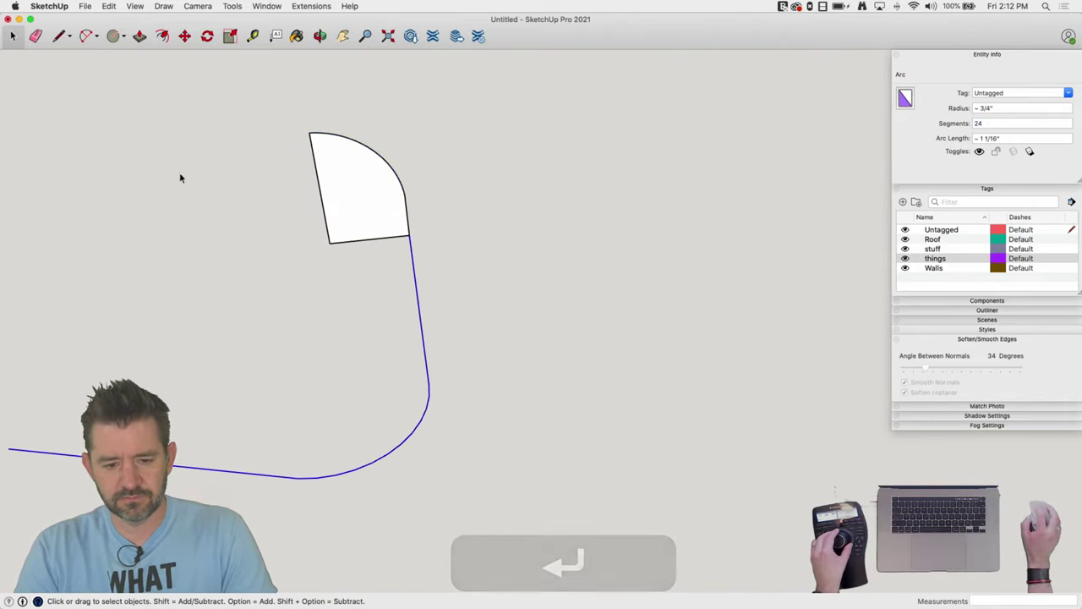
pyautogui.click(223, 6)
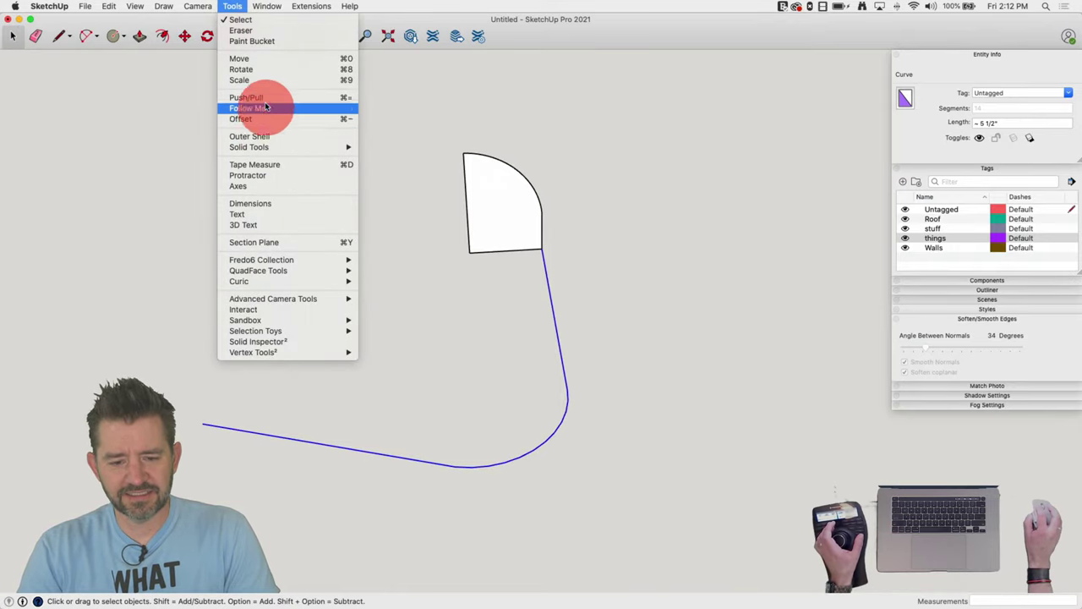
pyautogui.click(265, 108)
pyautogui.click(500, 201)
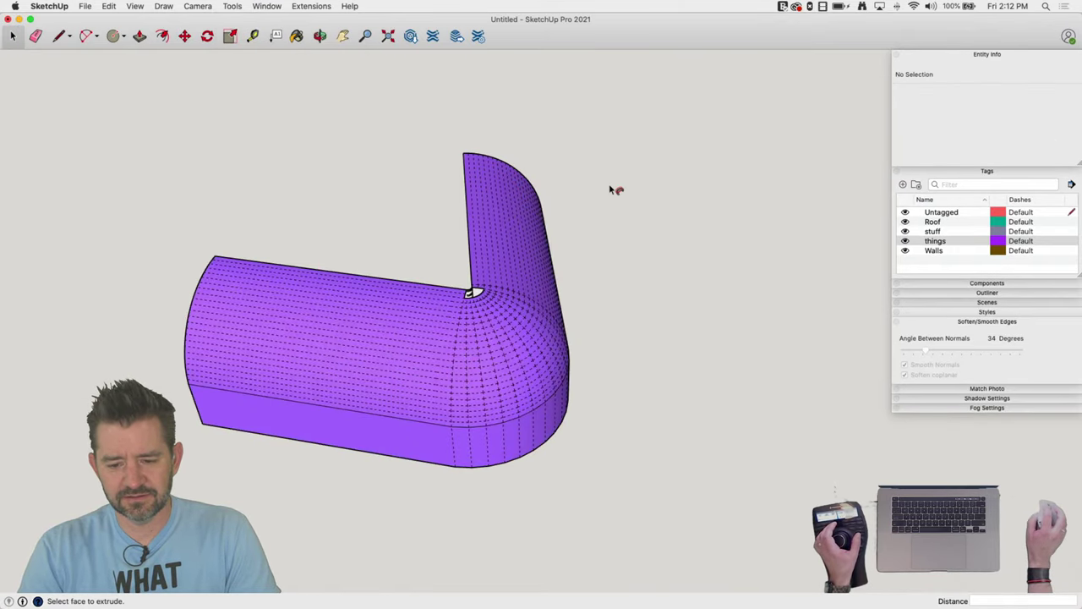
pyautogui.press('space')
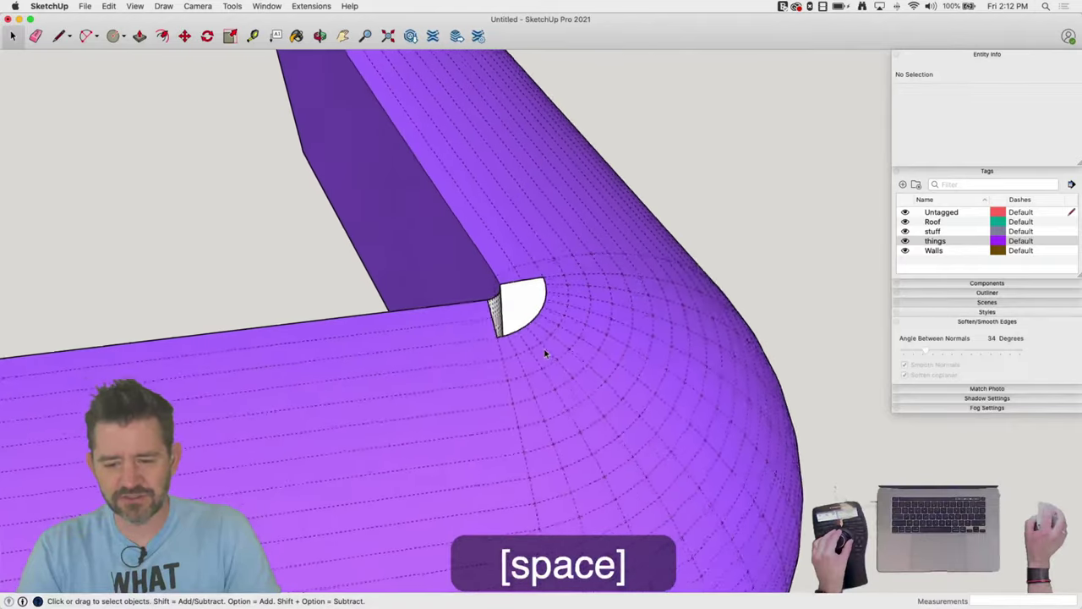
pyautogui.moveTo(513, 294); pyautogui.dragTo(405, 267, button='middle')
pyautogui.moveTo(355, 215); pyautogui.dragTo(588, 318, button='middle')
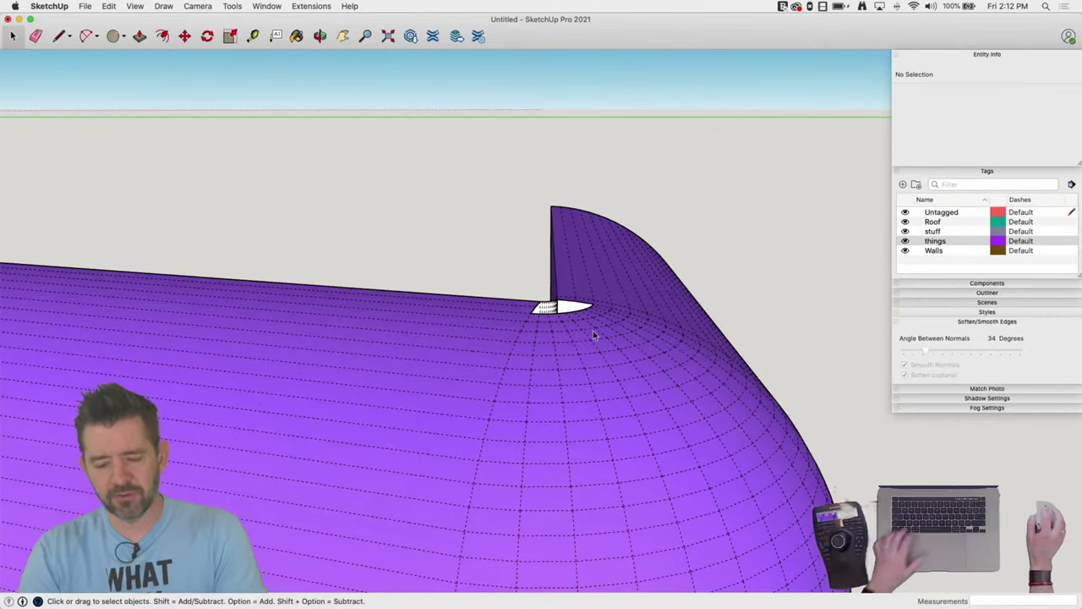
pyautogui.press('super+z')
# Change the profile arc's segment count to 12 in Entity Info
pyautogui.click(627, 232)
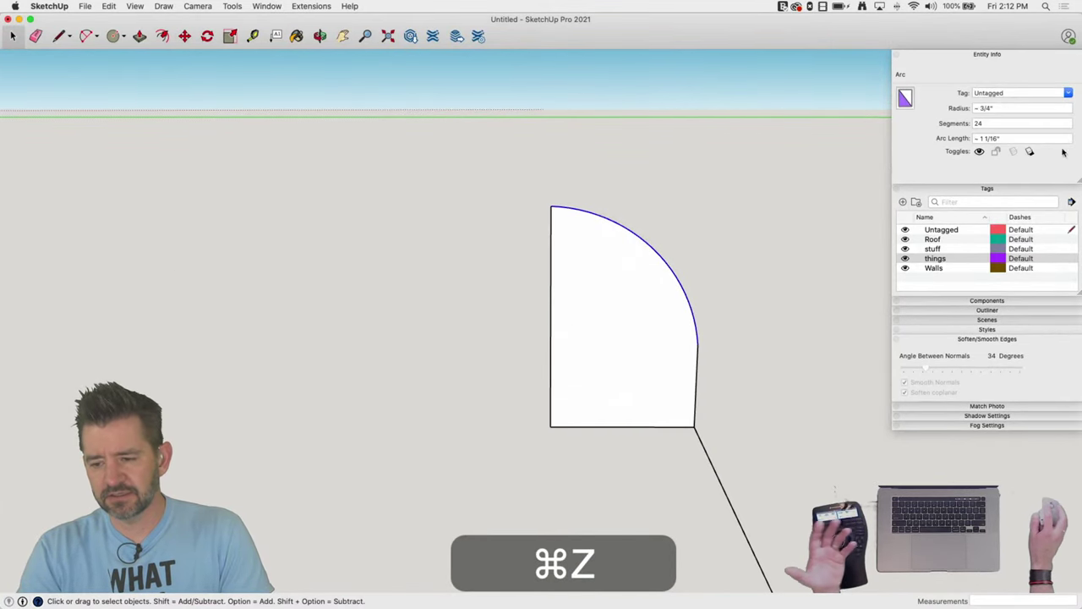
pyautogui.click(940, 124)
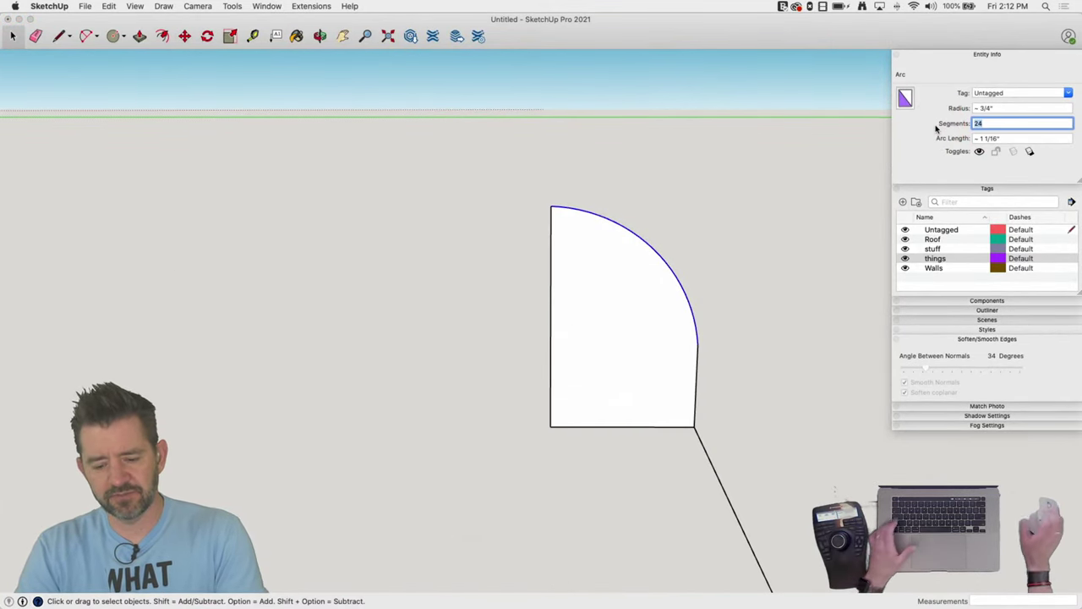
pyautogui.write('12')
pyautogui.press('Return')
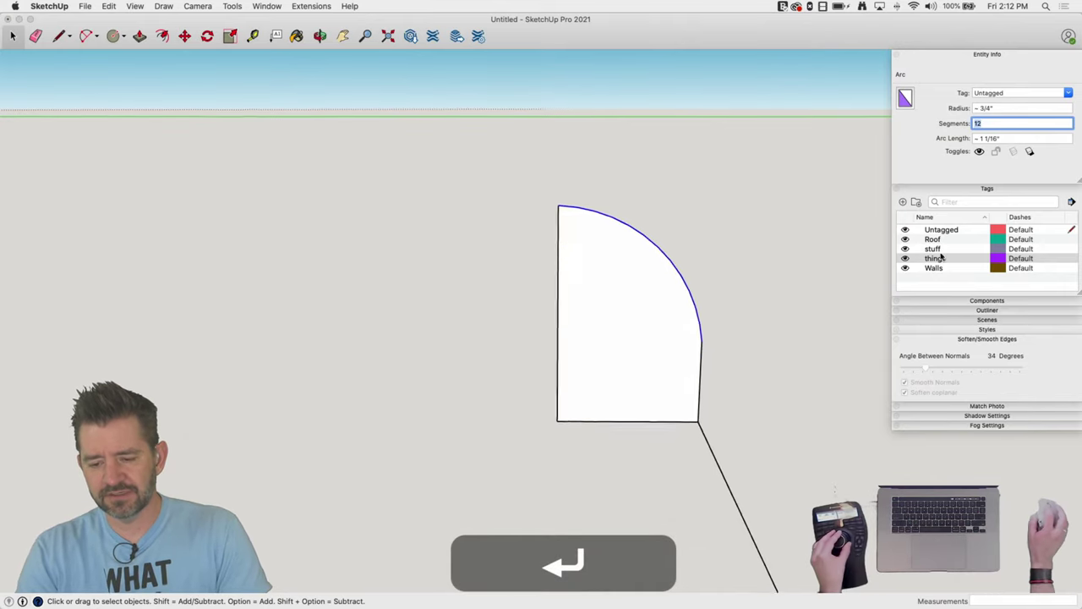
pyautogui.click(489, 515)
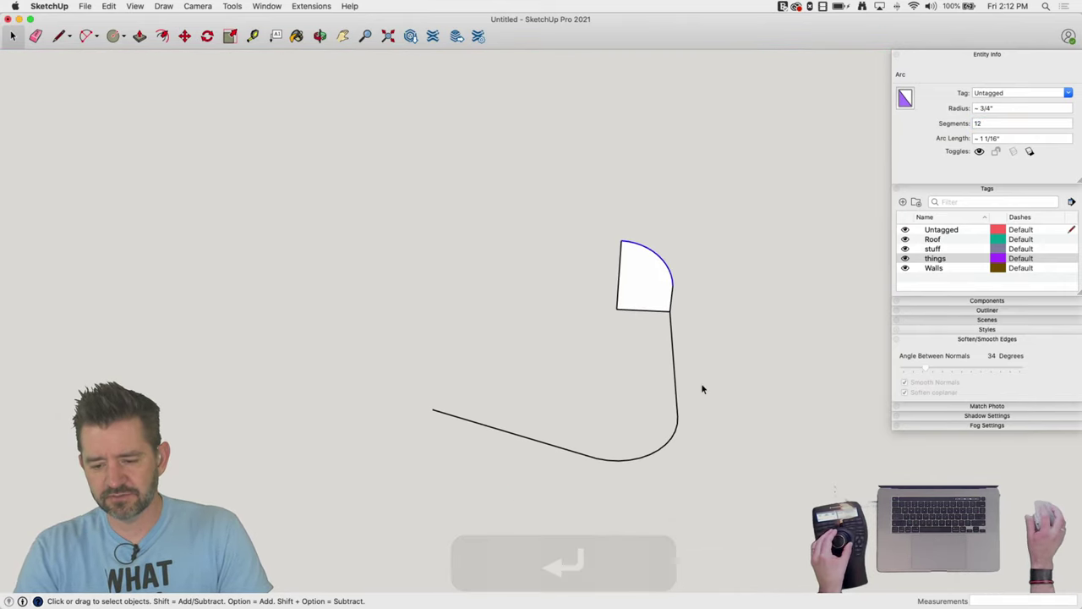
pyautogui.press('space')
# Sweep the 12-segment quarter-round face along the path with Follow Me
pyautogui.moveTo(701, 389); pyautogui.dragTo(570, 480)
pyautogui.click(233, 6)
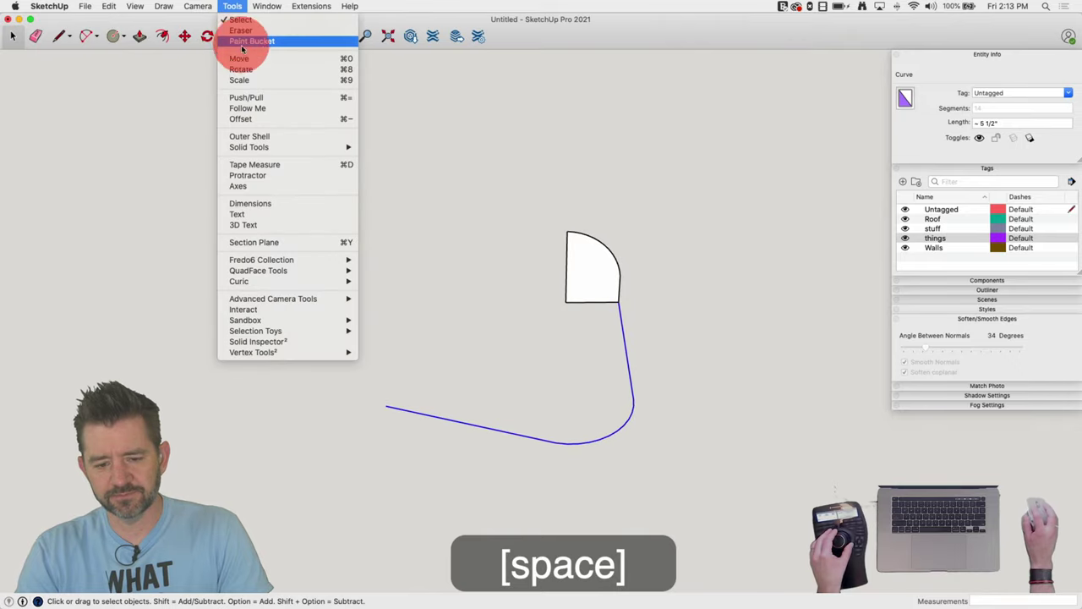
pyautogui.click(251, 108)
pyautogui.click(584, 261)
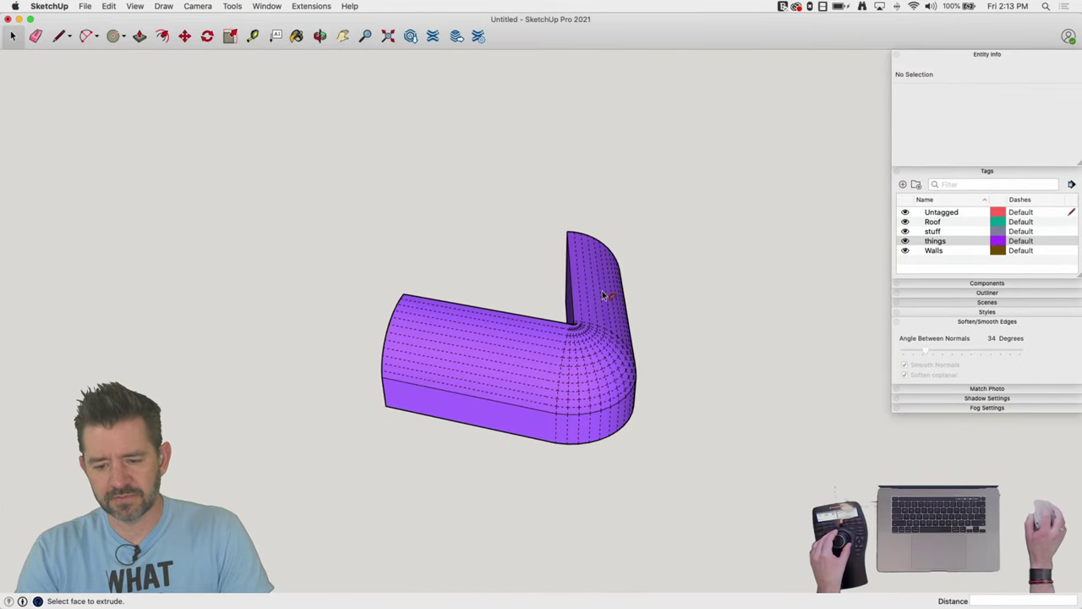
pyautogui.scroll(3, 592, 288)
pyautogui.press('space')
pyautogui.scroll(5, 573, 288)
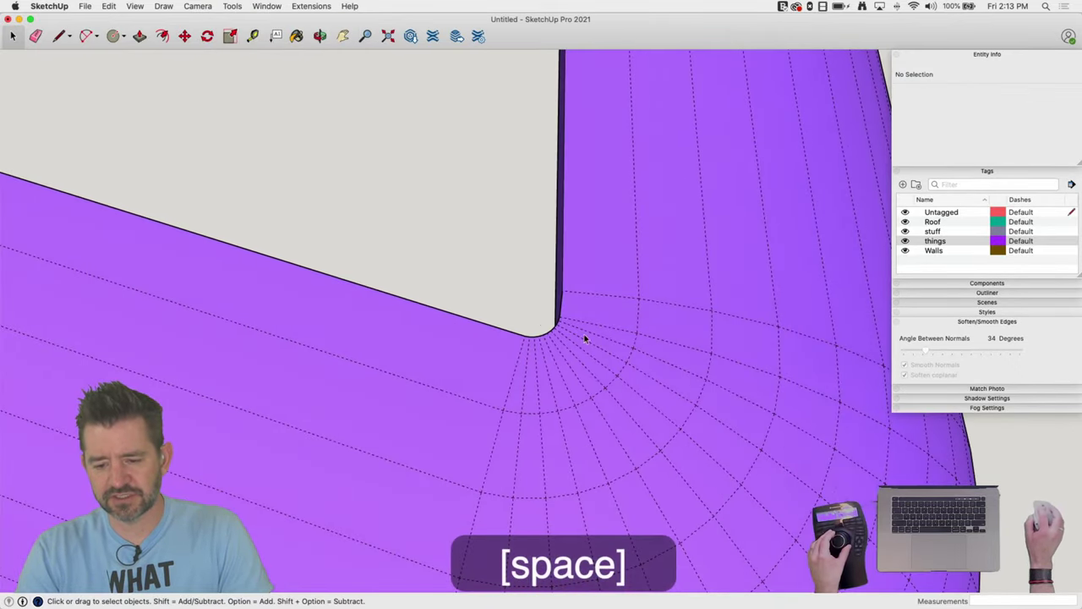
pyautogui.press('l')
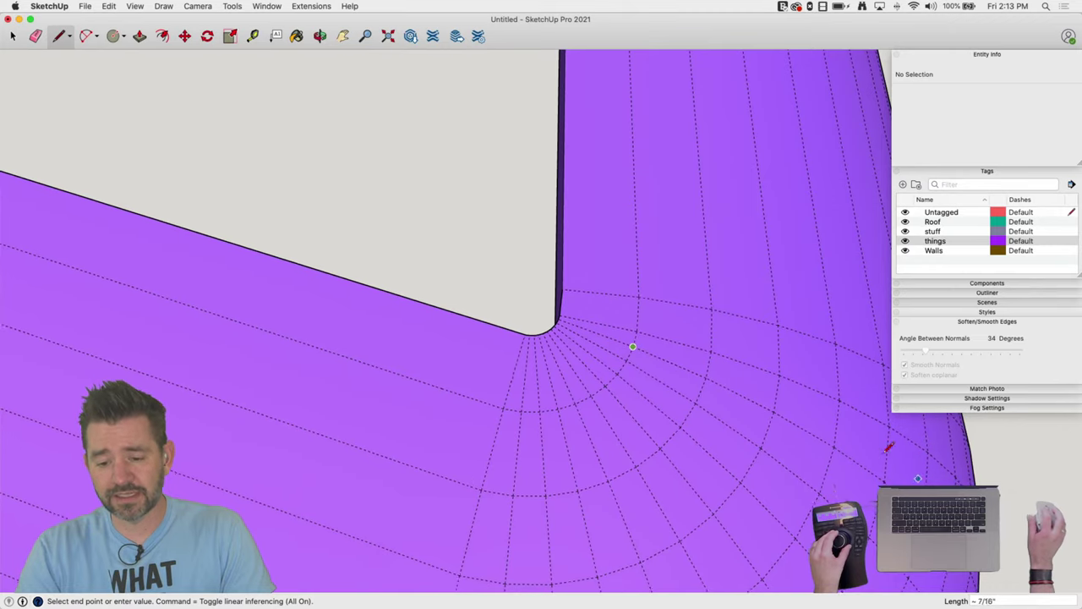
pyautogui.press('space')
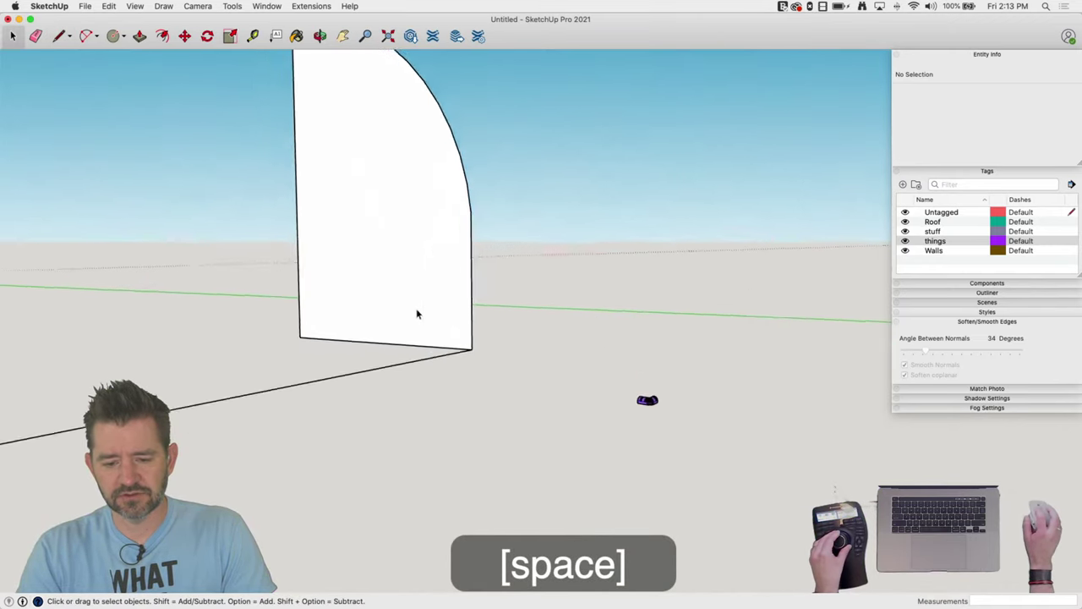
# Cut the quarter-round profile face with its edges and paste it back at the path's end
pyautogui.click(546, 215)
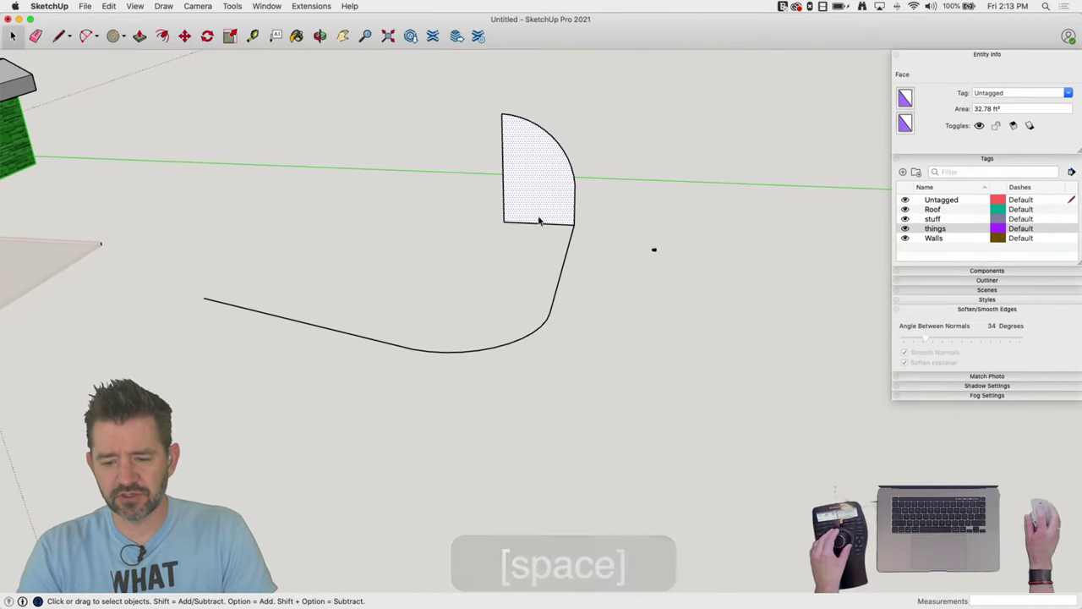
pyautogui.moveTo(443, 101)
pyautogui.mouseDown()
pyautogui.moveTo(603, 224)
pyautogui.moveTo(602, 237)
pyautogui.mouseUp()
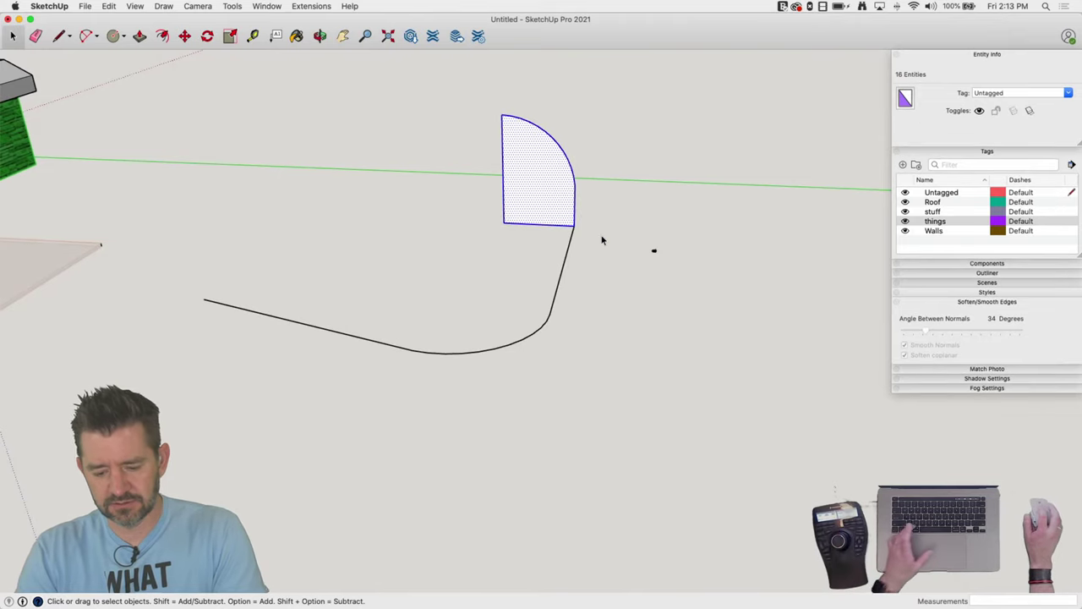
pyautogui.press('super+x')
pyautogui.press('super+v')
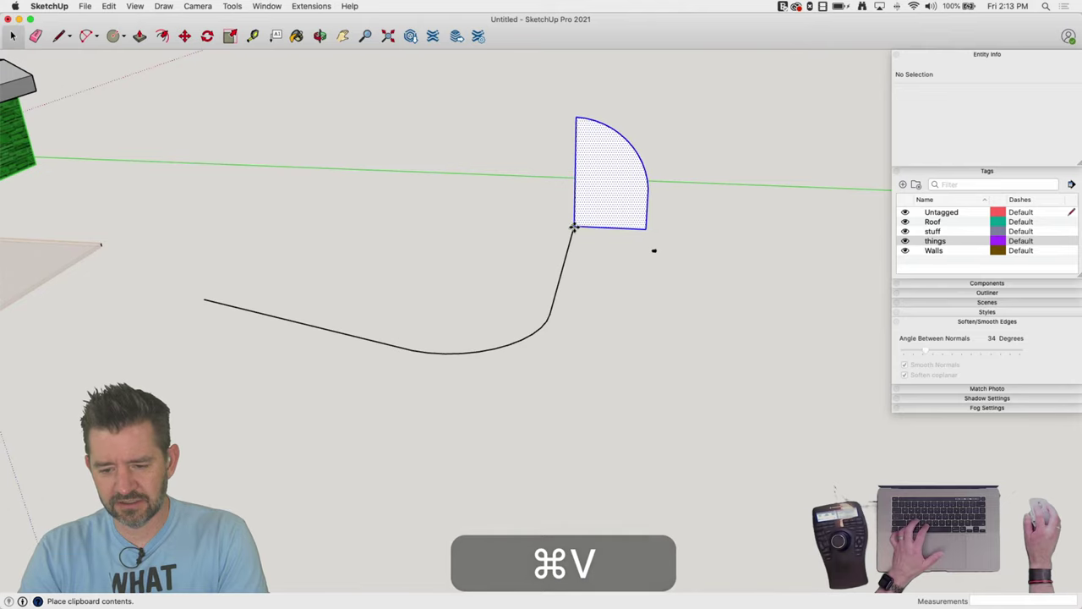
pyautogui.click(575, 228)
pyautogui.press('space')
# Move the small stray solid further to the right
pyautogui.click(653, 251)
pyautogui.press('m')
pyautogui.click(687, 282)
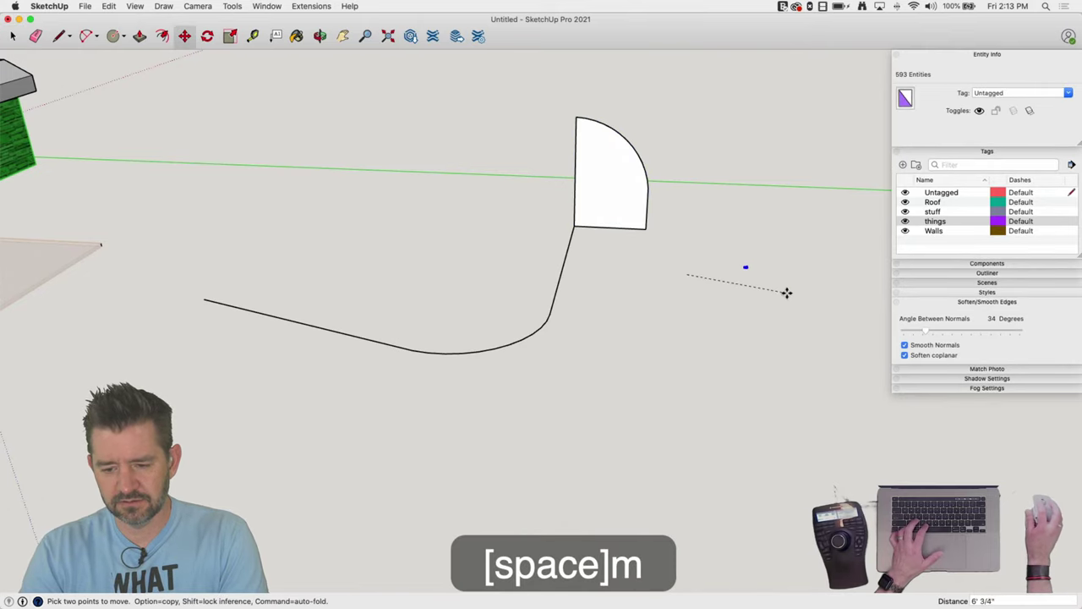
pyautogui.click(783, 295)
pyautogui.press('space')
# Follow Me the profile along the large bent path, then undo the sweep
pyautogui.moveTo(600, 278); pyautogui.dragTo(368, 440)
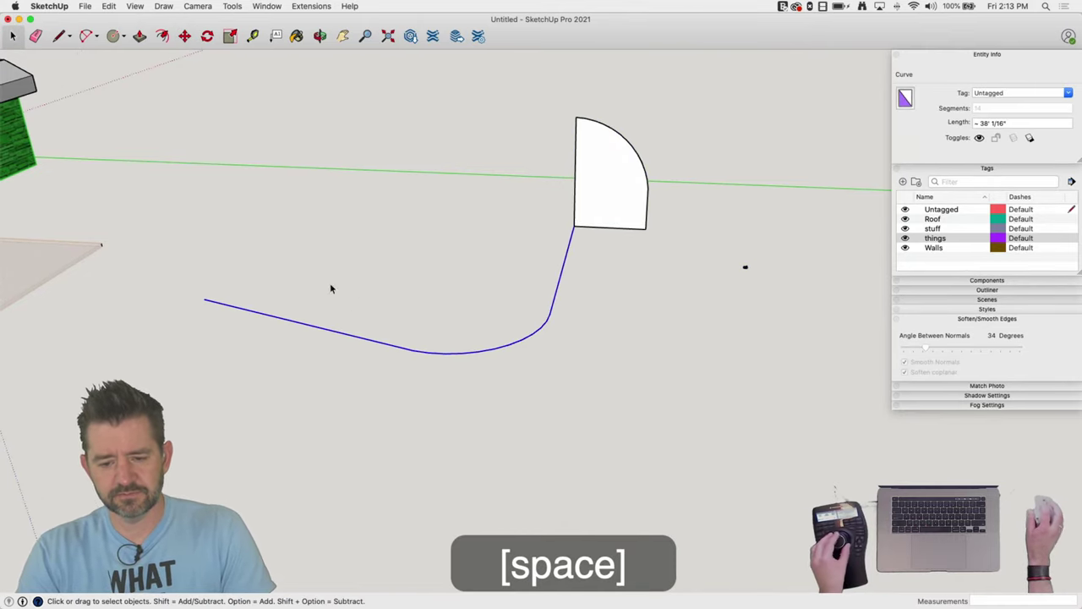
pyautogui.click(198, 6)
pyautogui.click(237, 6)
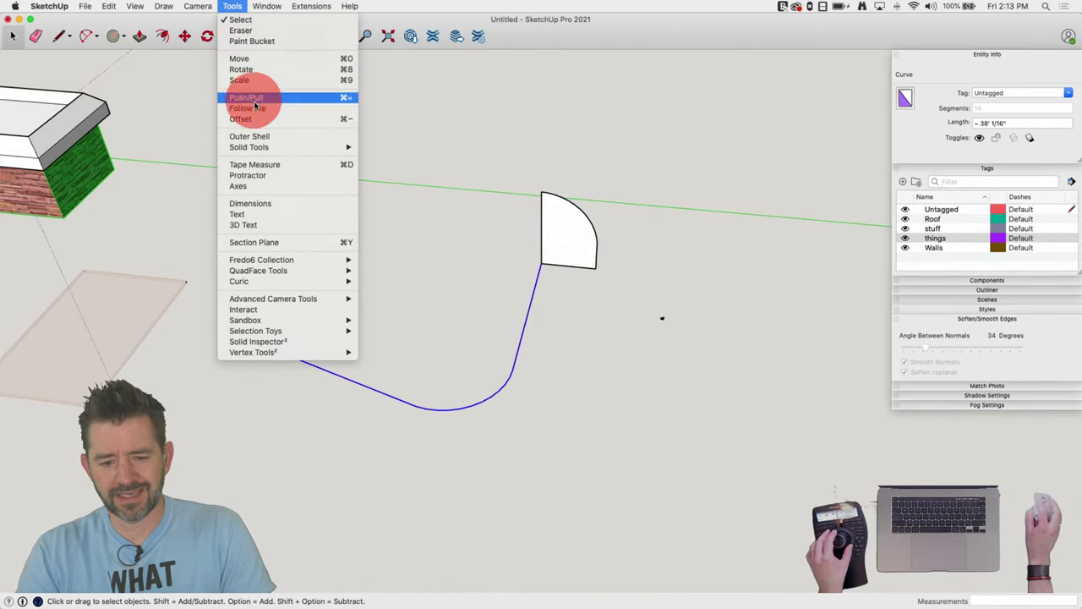
pyautogui.click(254, 97)
pyautogui.click(559, 249)
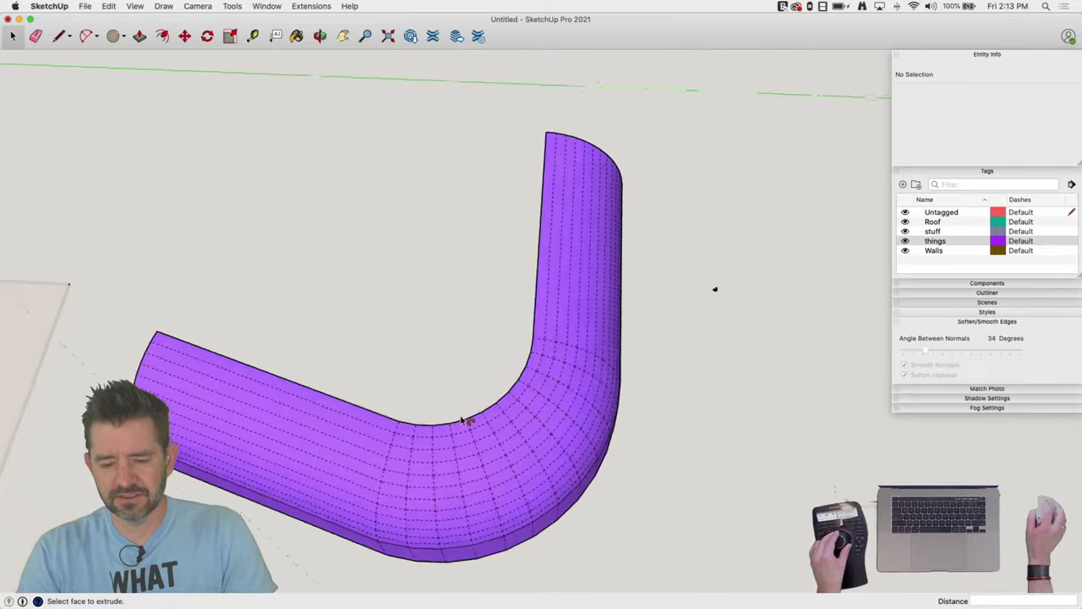
pyautogui.press('super+z')
pyautogui.press('super+z')
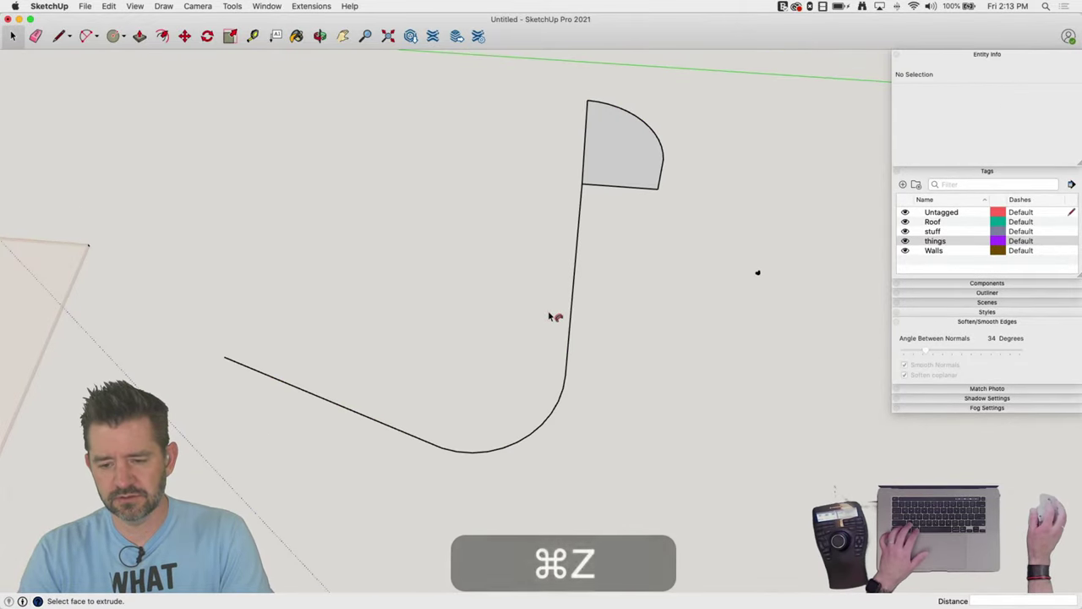
# Cut the quarter-round profile face with its edges and paste it above the path
pyautogui.click(600, 166)
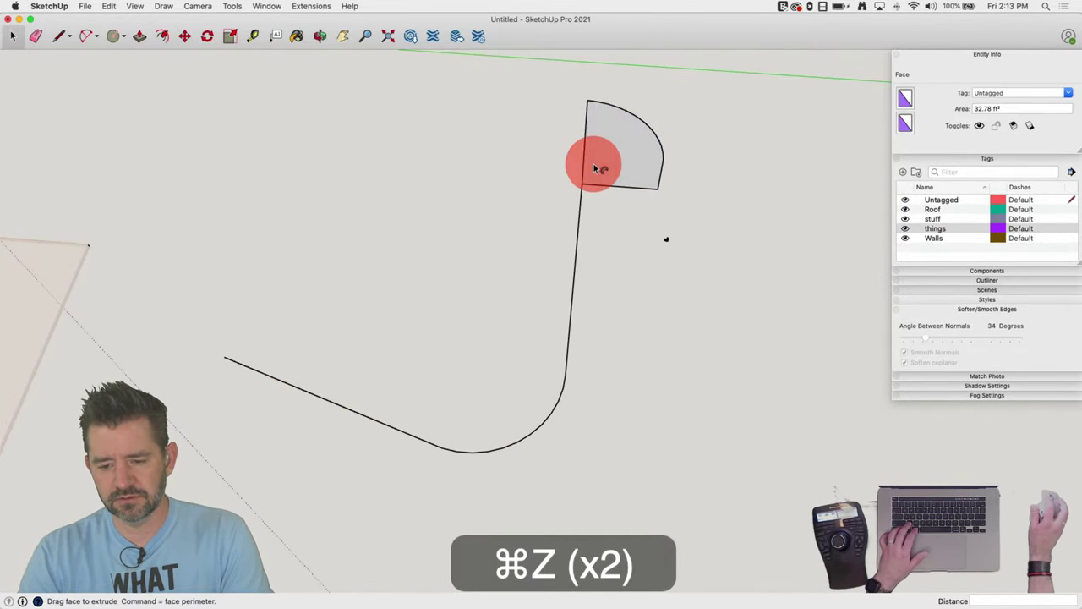
pyautogui.press('space')
pyautogui.click(601, 168)
pyautogui.doubleClick(600, 167)
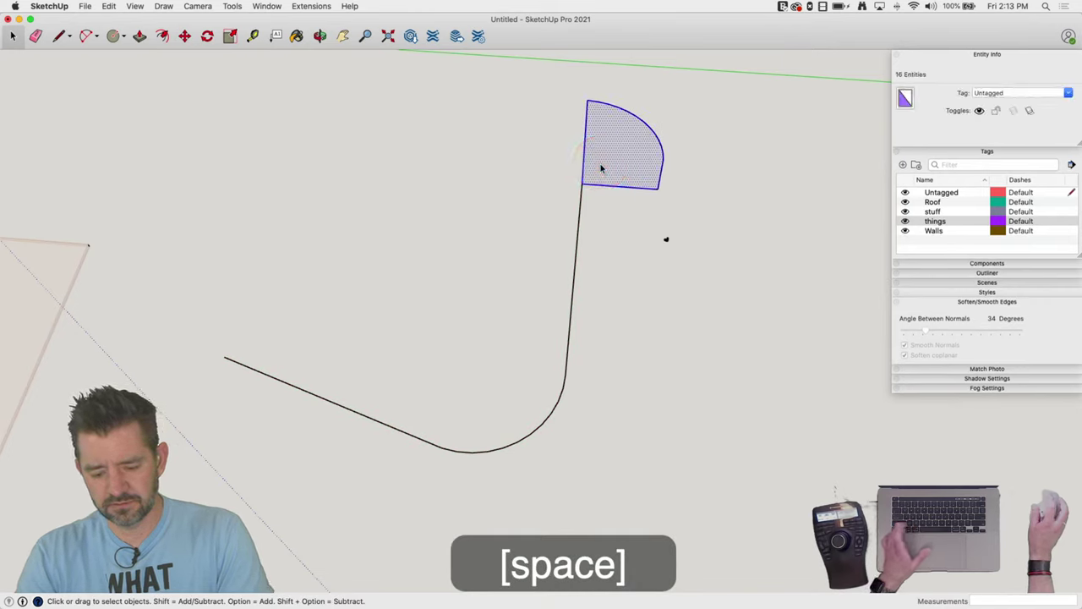
pyautogui.press('super+x')
pyautogui.press('super+v')
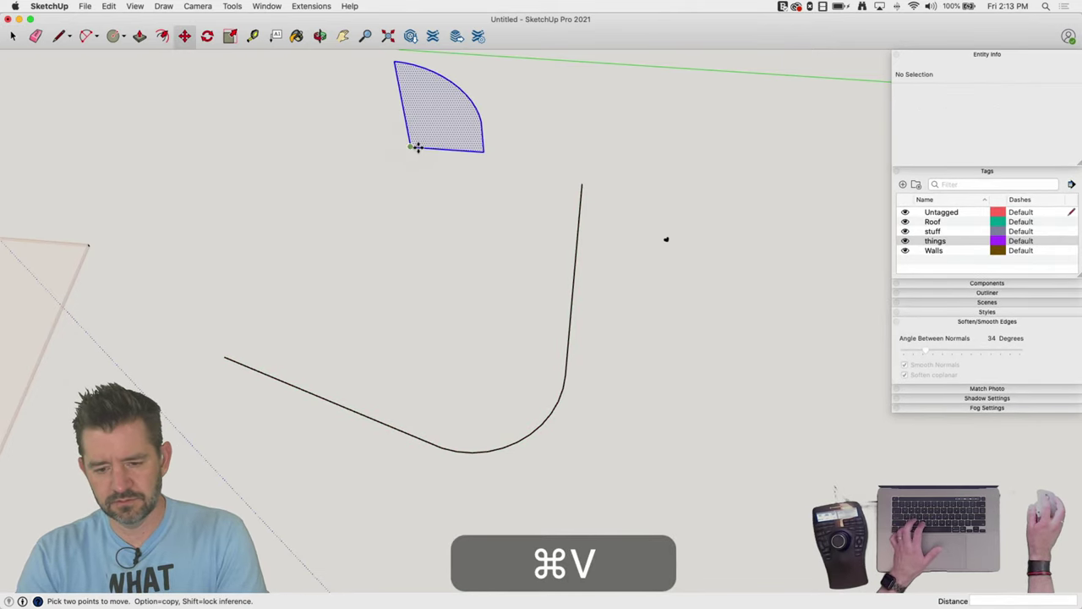
pyautogui.click(417, 147)
# Rotate the profile 180° and snap it onto the path's top endpoint
pyautogui.press('q')
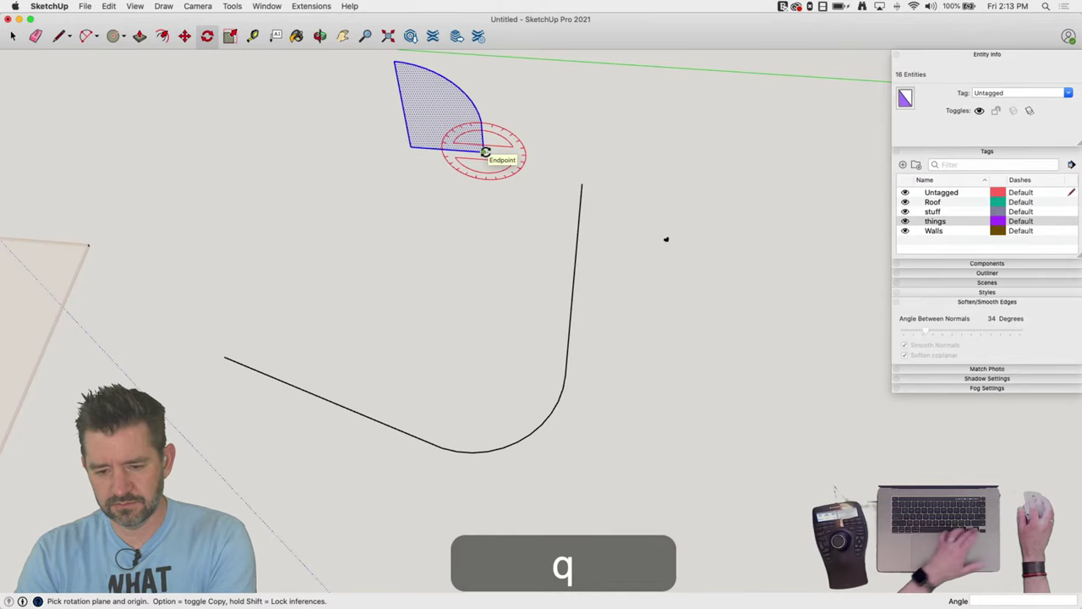
pyautogui.keyDown('shift'); pyautogui.moveTo(483, 151); pyautogui.dragTo(407, 153); pyautogui.keyUp('shift')
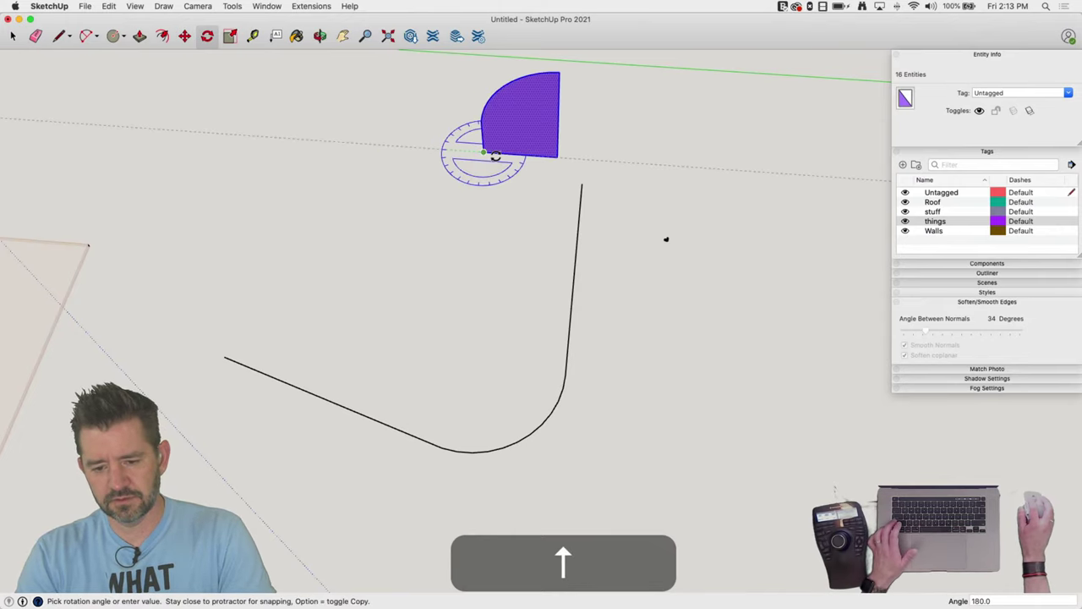
pyautogui.click(559, 158)
pyautogui.press('m')
pyautogui.moveTo(559, 157); pyautogui.dragTo(585, 186)
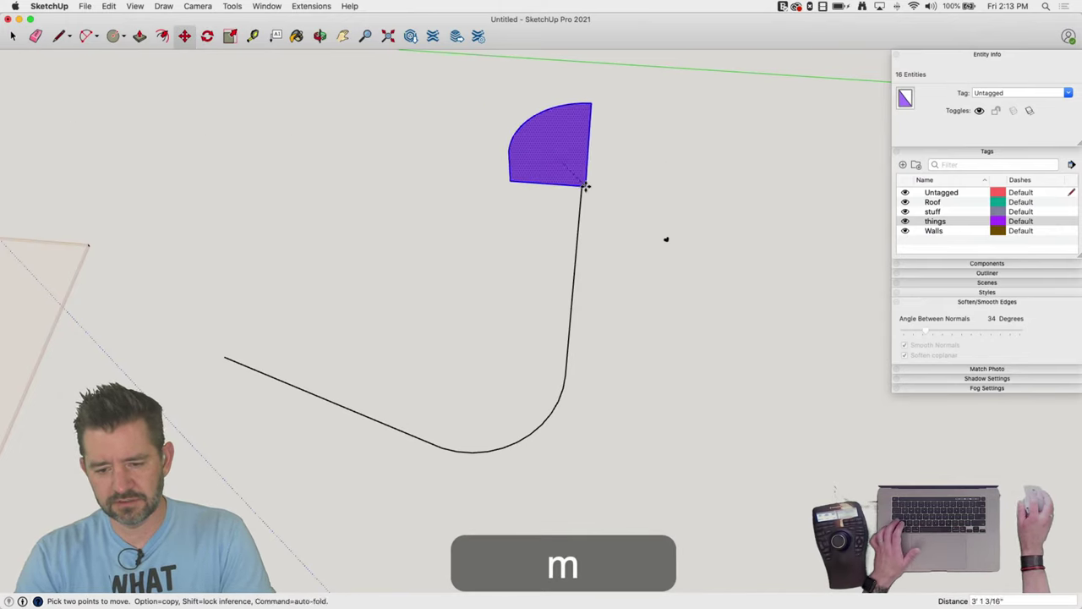
pyautogui.click(581, 180)
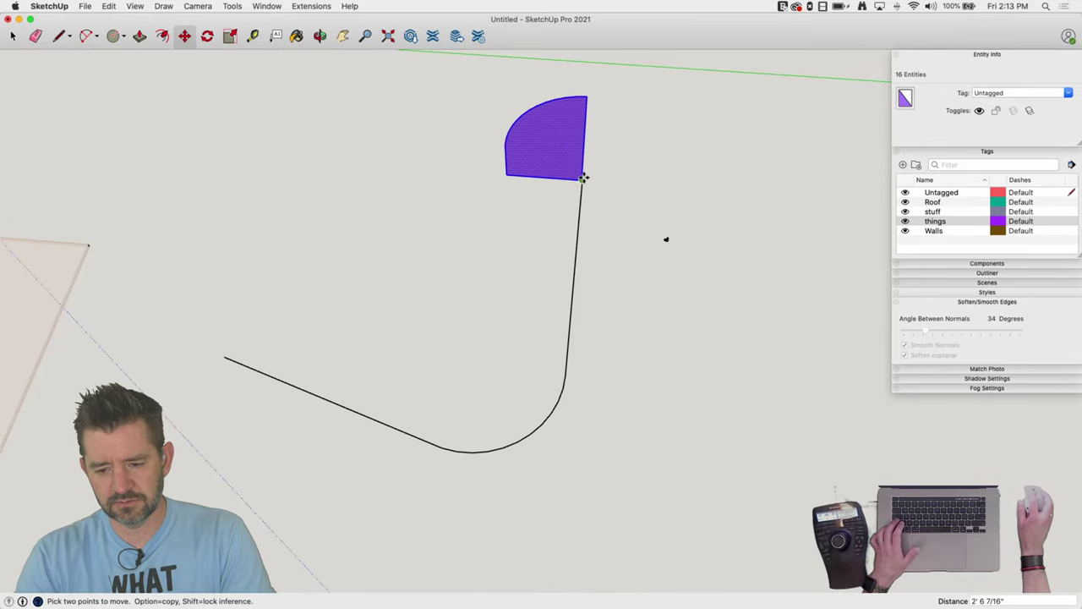
# Select the path curve and Follow Me the purple face along it
pyautogui.press('space')
pyautogui.click(577, 275)
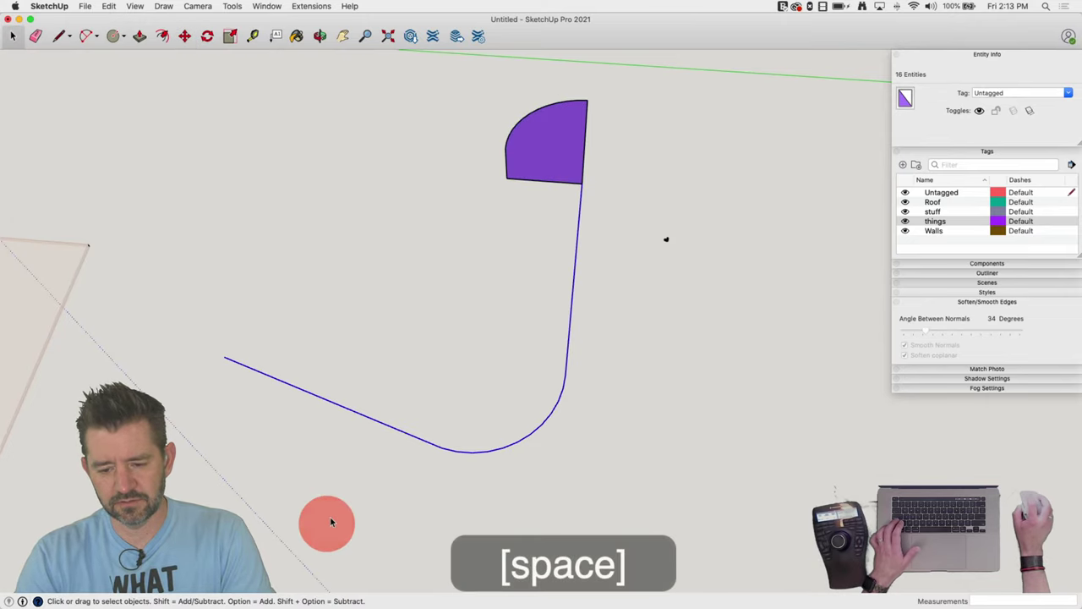
pyautogui.click(231, 6)
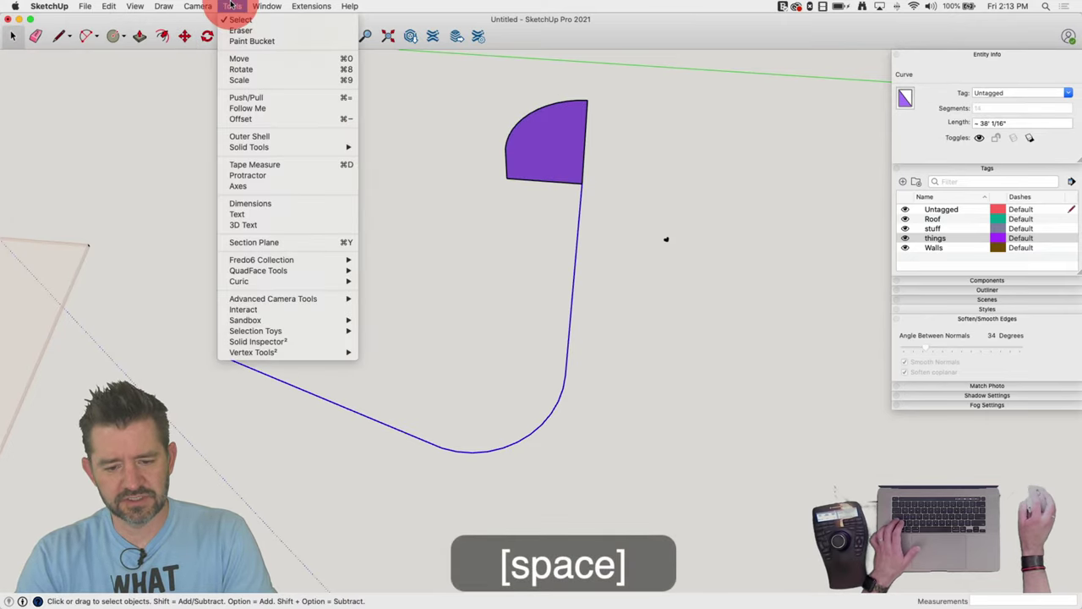
pyautogui.click(241, 108)
pyautogui.click(527, 163)
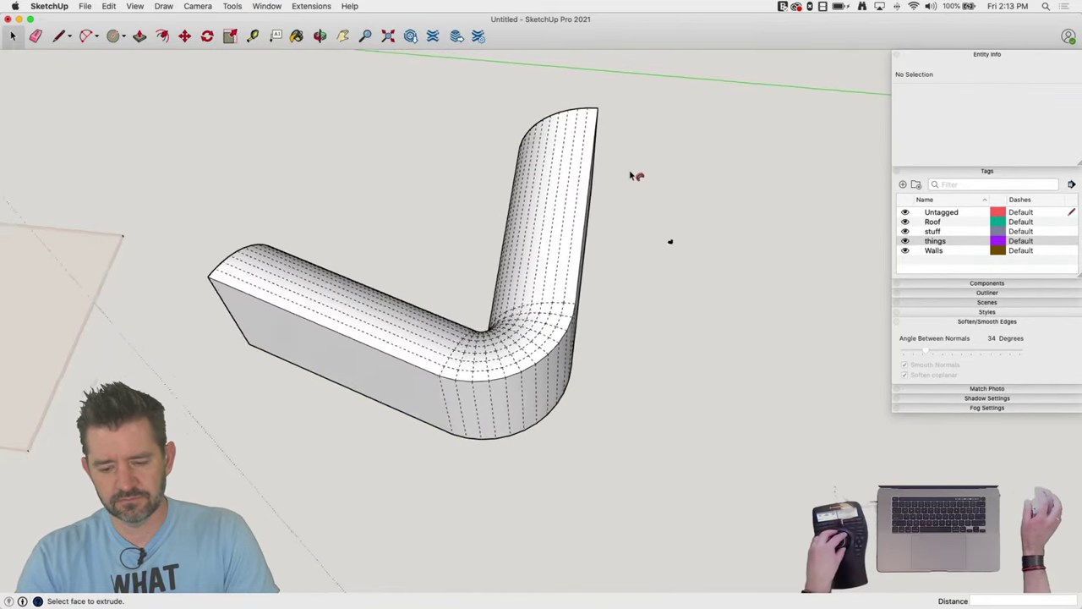
# Zoom into the inner corner and turn off Hidden Geometry so surfaces look smooth
pyautogui.press('space')
pyautogui.scroll(10, 542, 355)
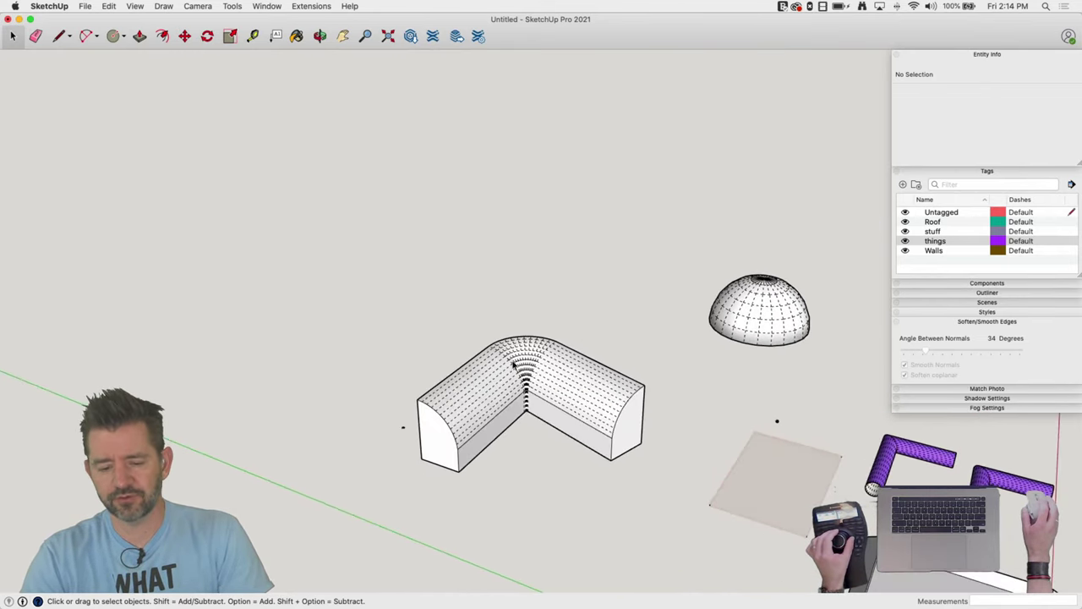
pyautogui.hotkey('alt', 'h')
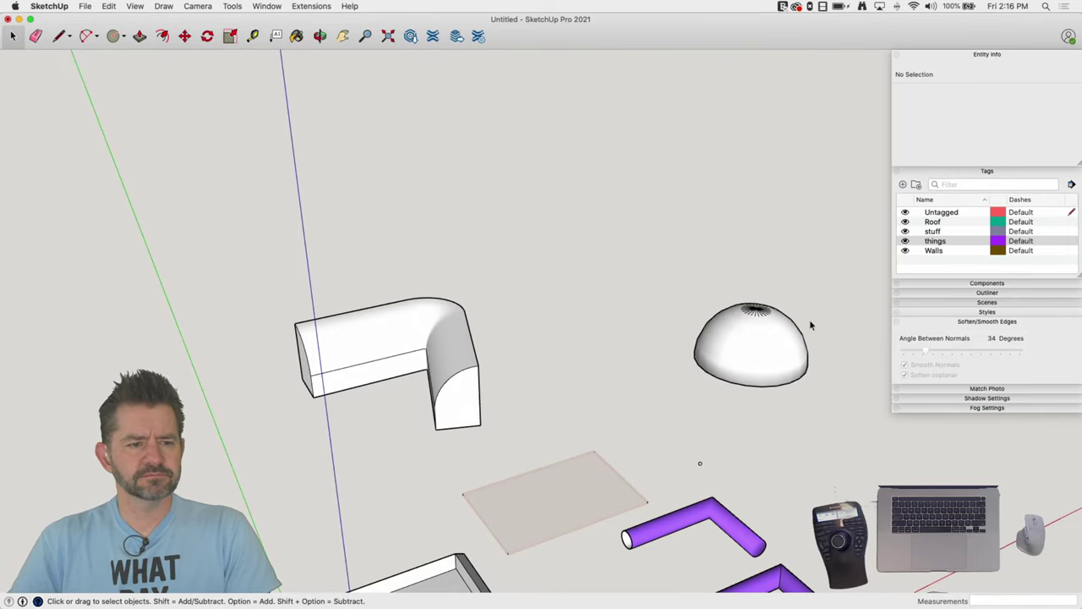
pyautogui.moveTo(810, 325); pyautogui.dragTo(510, 254, button='middle')
pyautogui.click(502, 239)
pyautogui.click(518, 232)
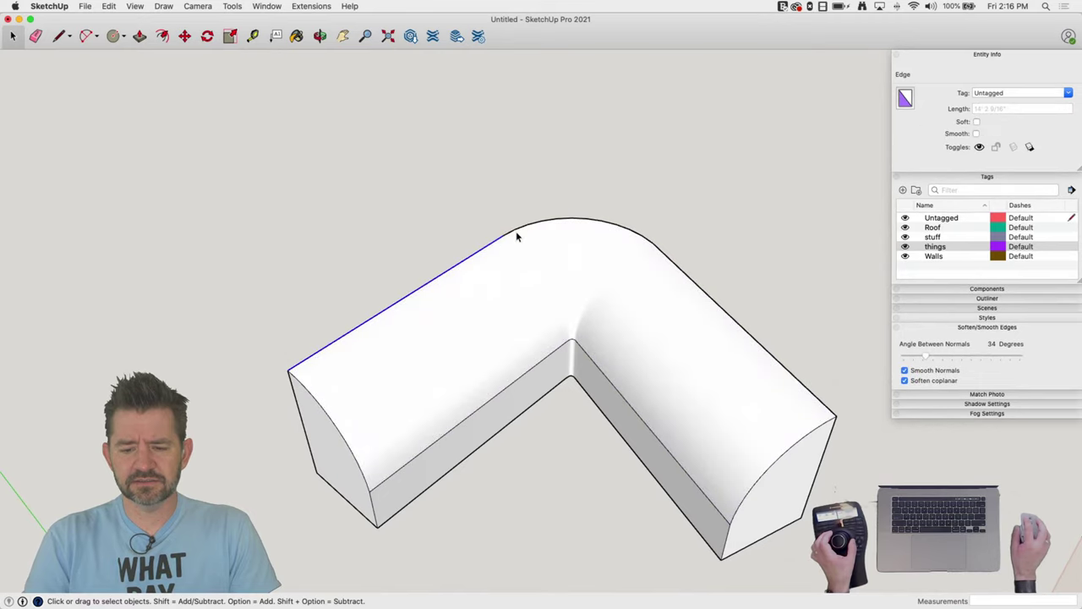
pyautogui.click(545, 221)
pyautogui.moveTo(590, 246); pyautogui.dragTo(569, 196, button='middle')
pyautogui.click(590, 304)
pyautogui.click(580, 292)
pyautogui.scroll(5, 576, 291)
pyautogui.click(569, 197)
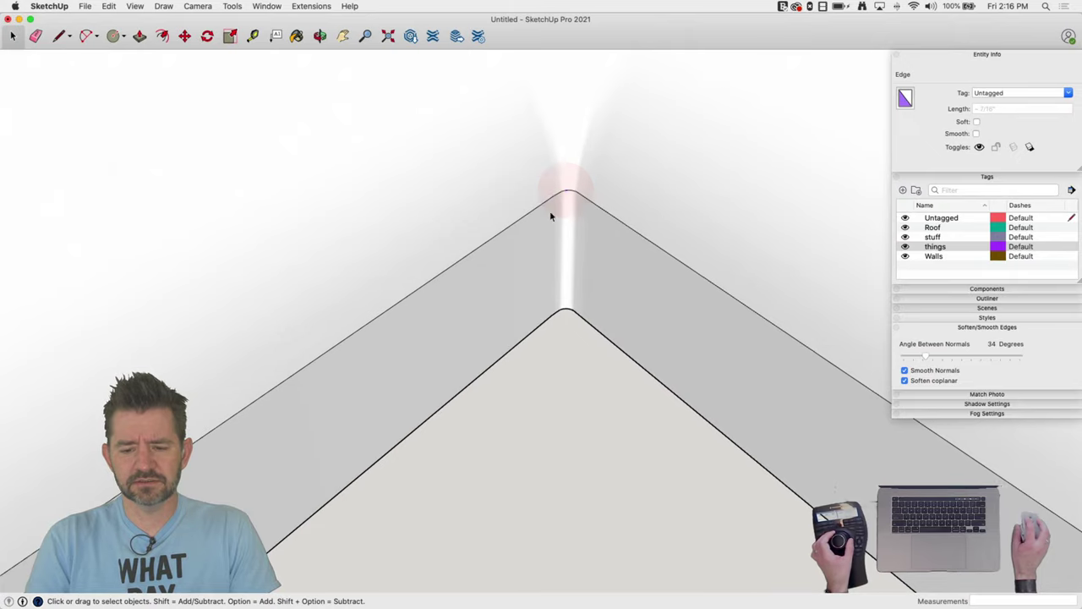
pyautogui.scroll(5, 550, 210)
pyautogui.scroll(-5, 535, 218)
pyautogui.click(504, 331)
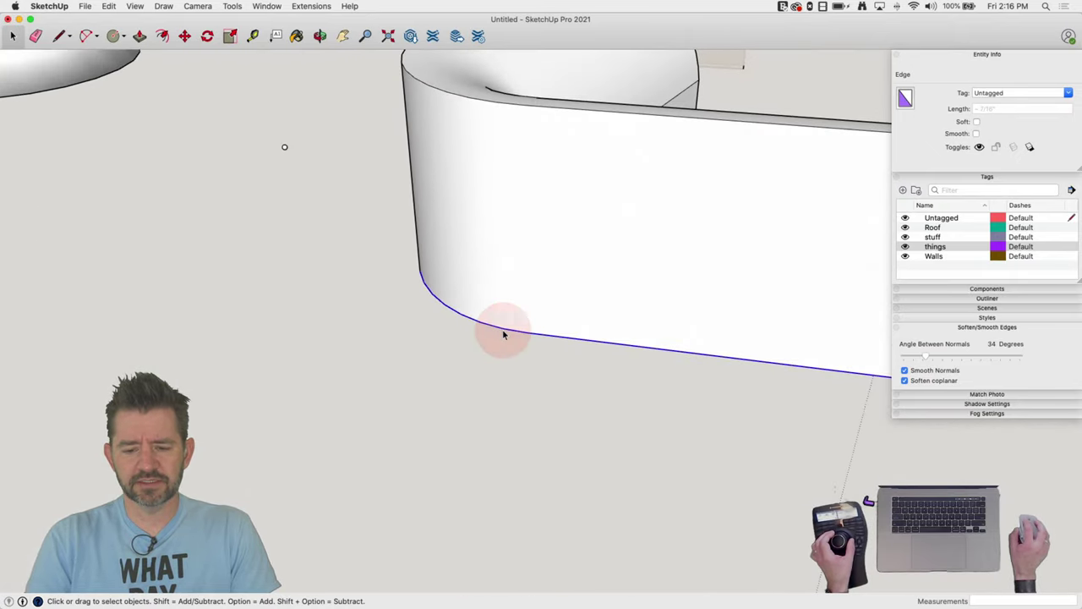
pyautogui.scroll(-5, 505, 330)
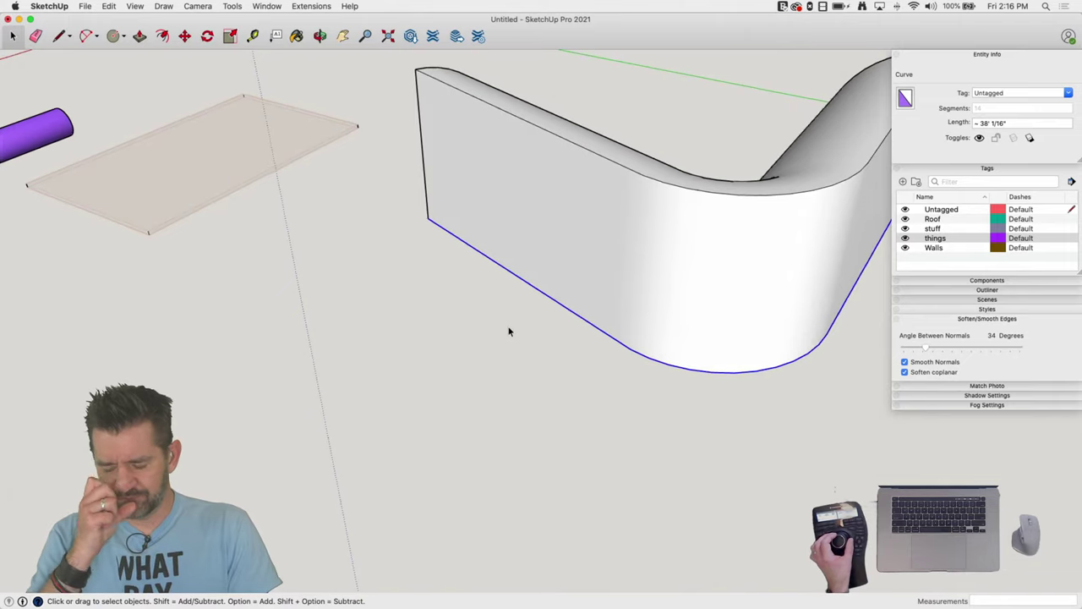
pyautogui.scroll(5, 507, 330)
pyautogui.moveTo(510, 332); pyautogui.dragTo(472, 247, button='middle')
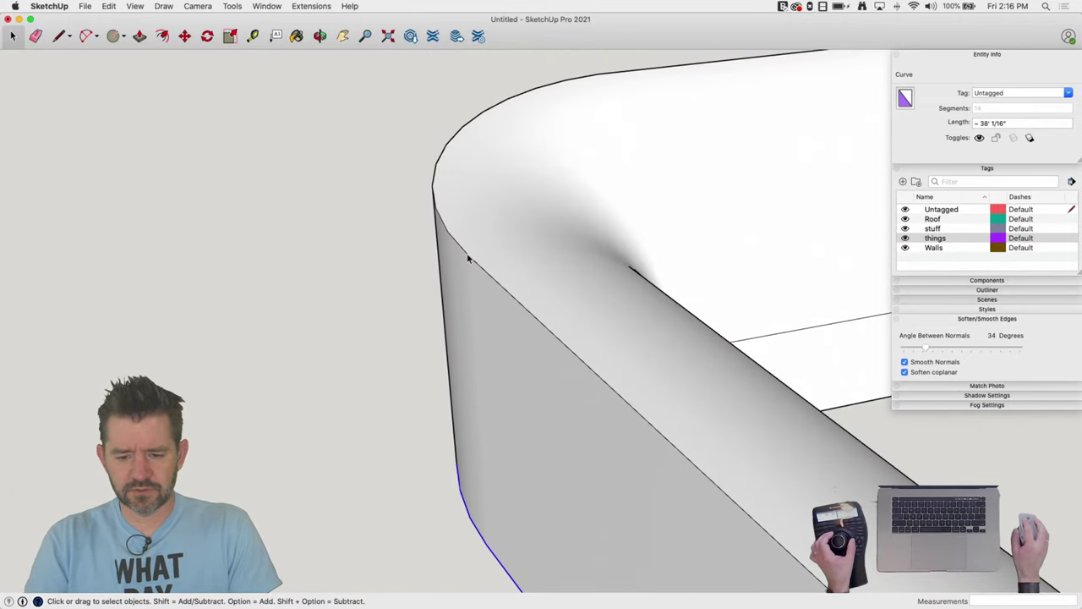
pyautogui.click(437, 212)
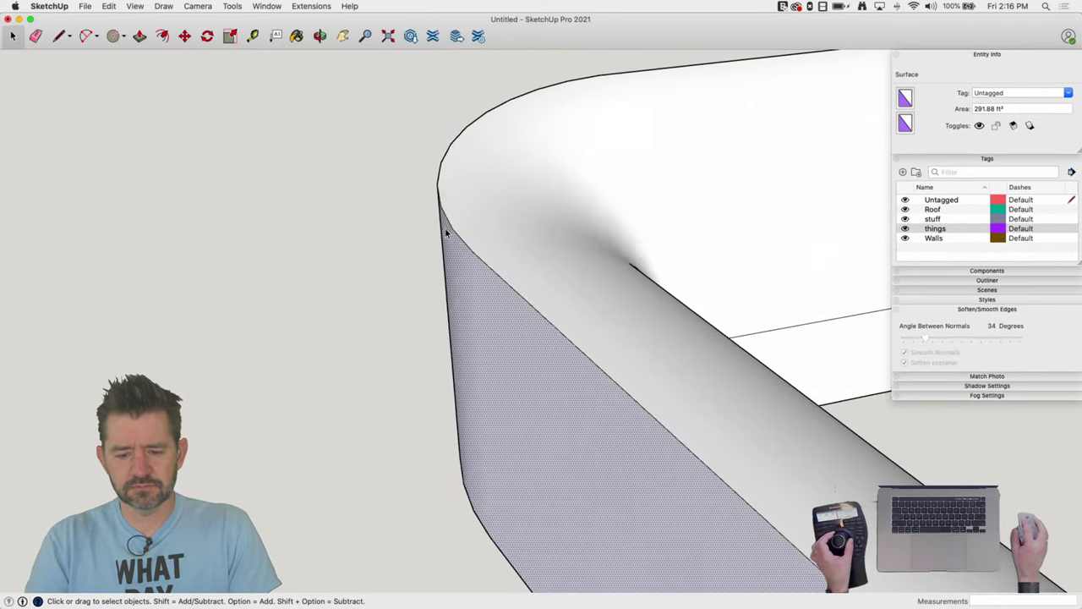
pyautogui.moveTo(438, 212); pyautogui.dragTo(556, 372, button='middle')
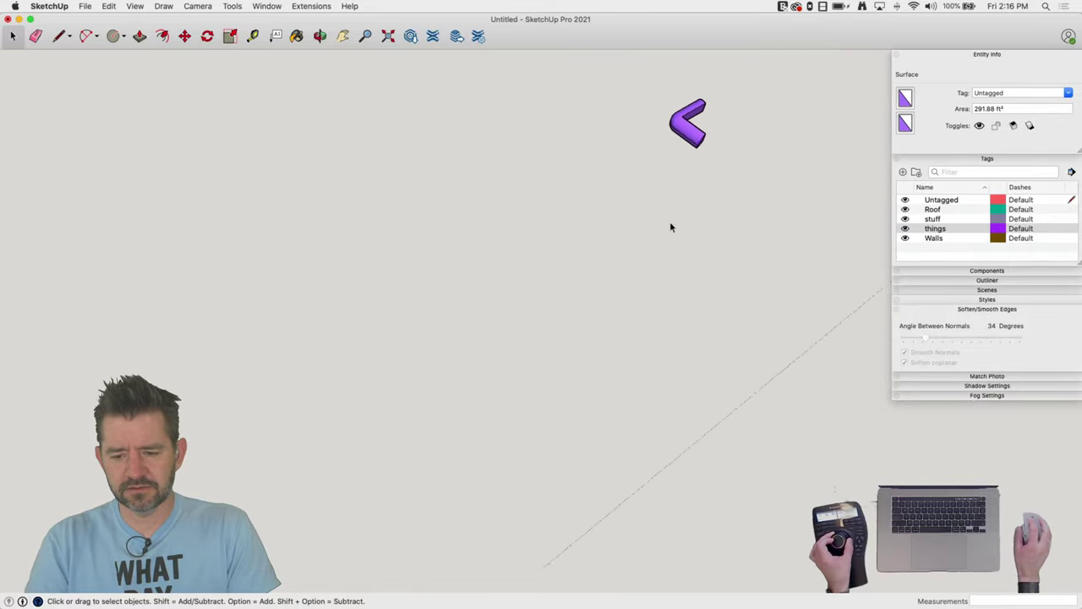
pyautogui.scroll(10, 707, 135)
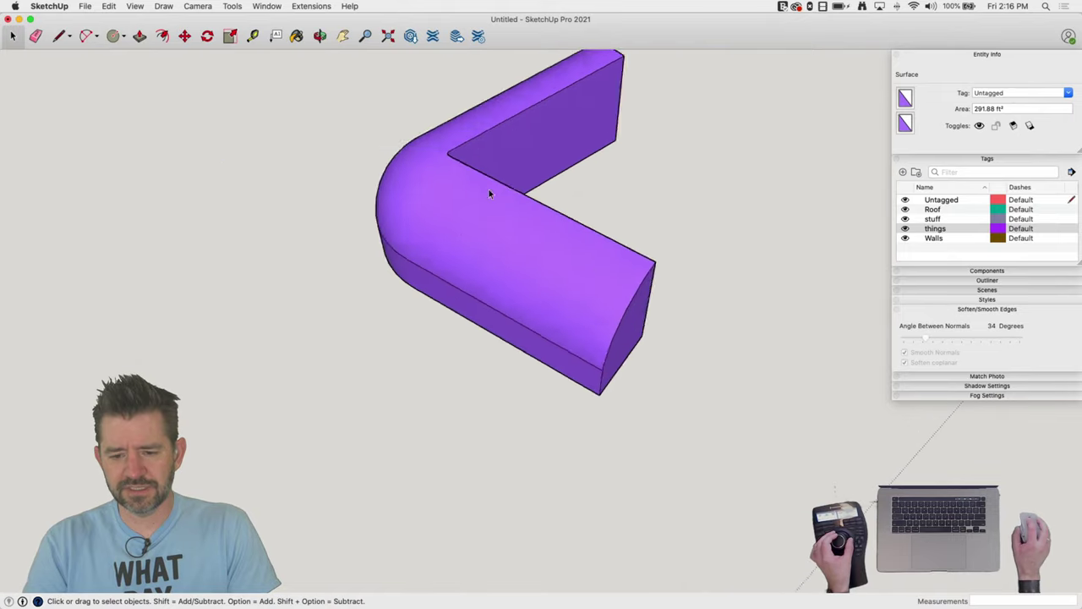
pyautogui.click(442, 420)
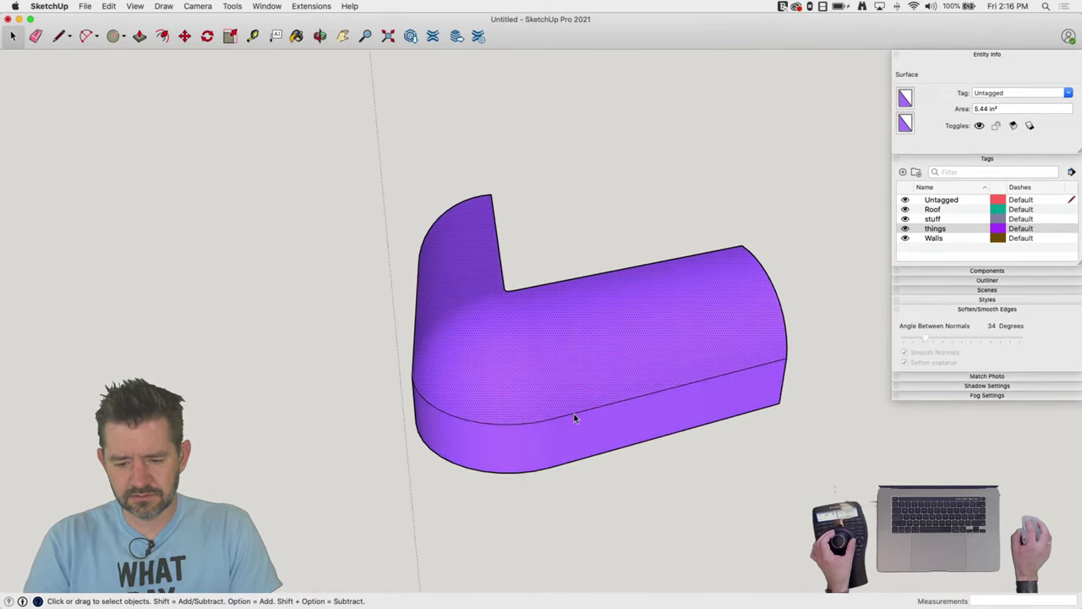
pyautogui.click(573, 414)
pyautogui.click(530, 424)
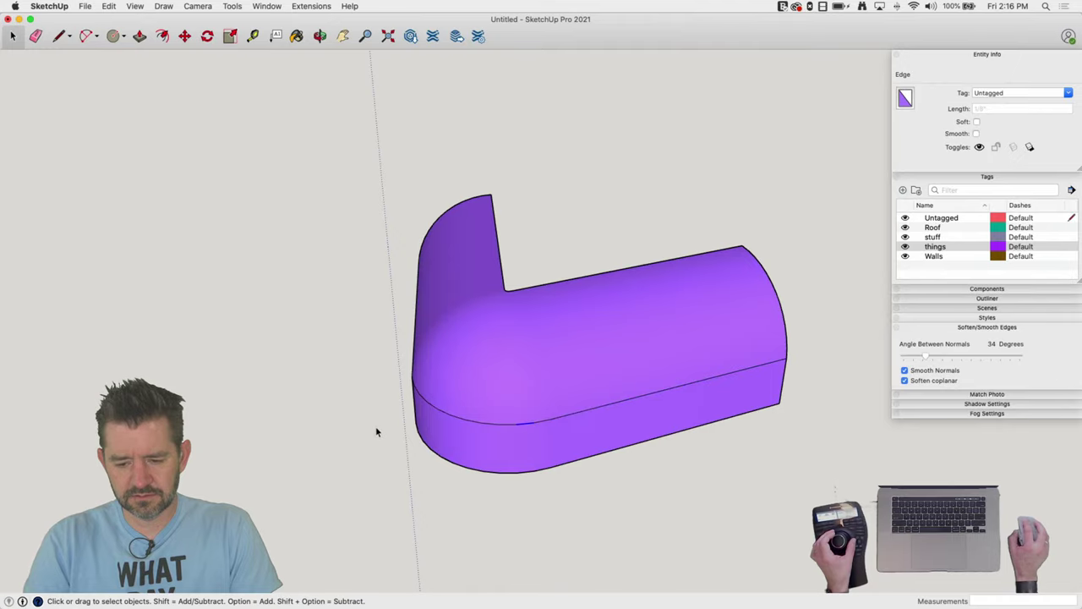
pyautogui.click(541, 423)
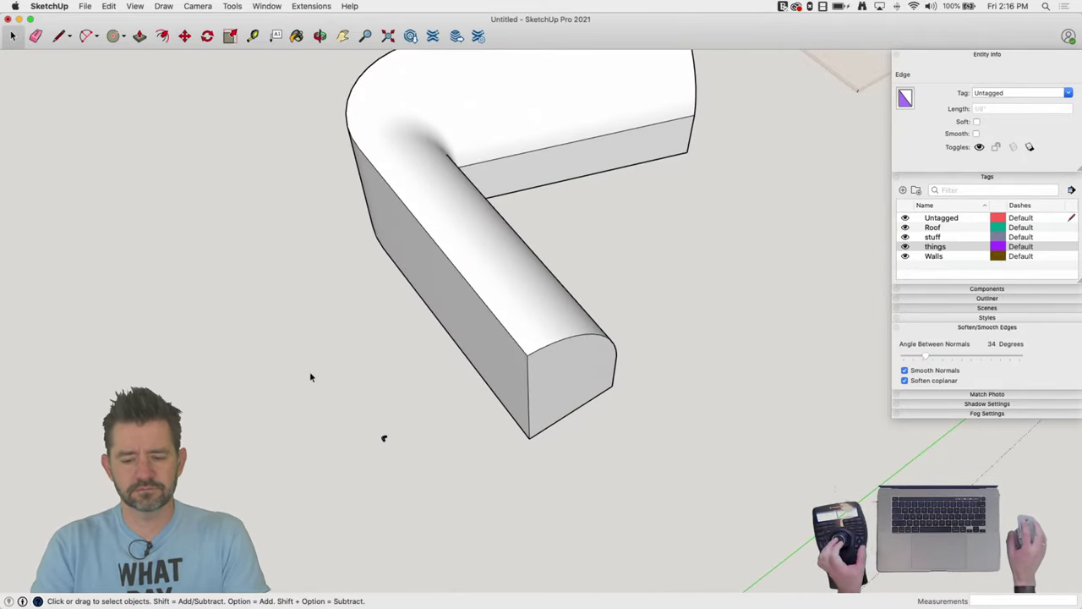
# Window-select the small purple L-piece and scale it up (109.78) to match the white one
pyautogui.moveTo(336, 413); pyautogui.dragTo(490, 505)
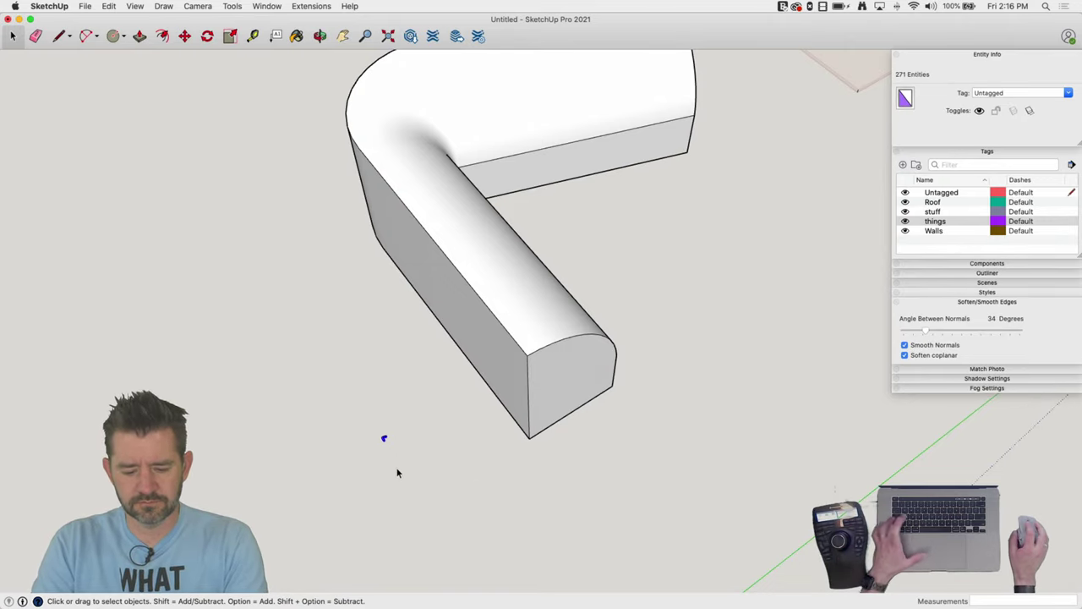
pyautogui.press('s')
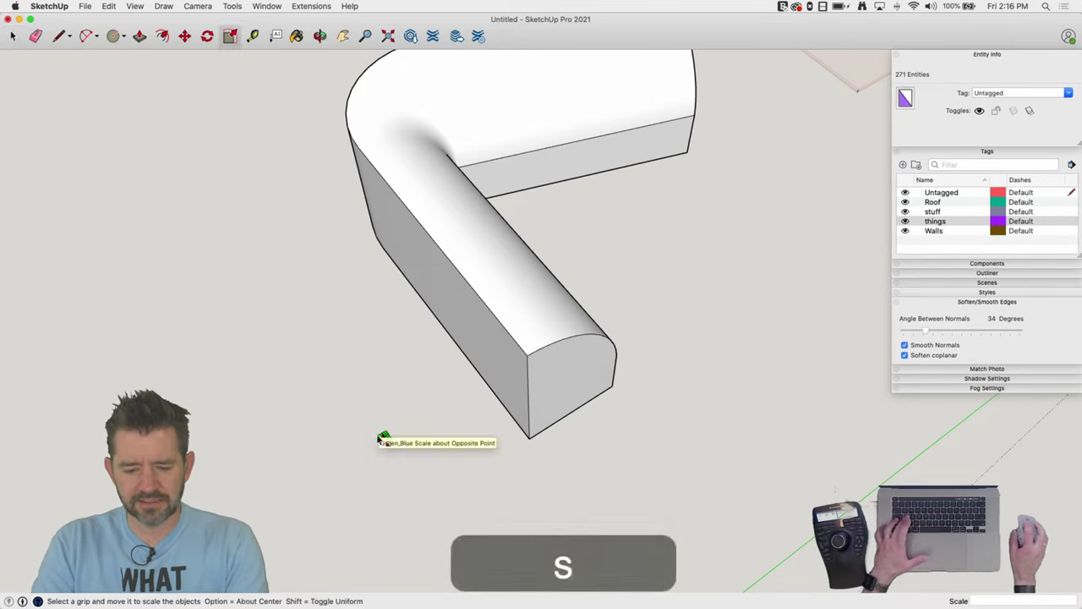
pyautogui.moveTo(383, 435); pyautogui.dragTo(273, 312)
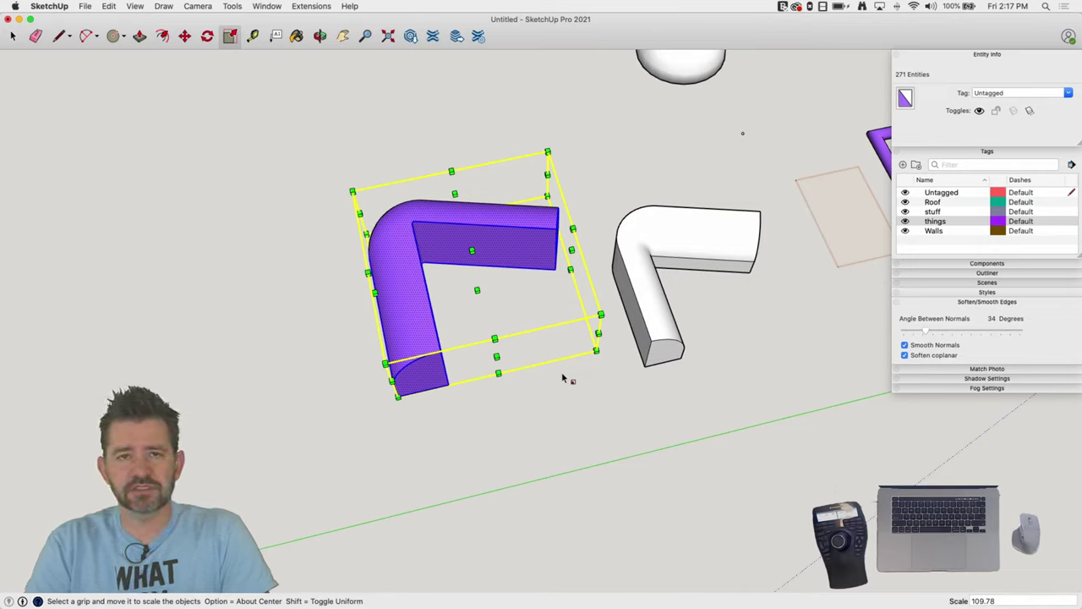
pyautogui.moveTo(563, 379); pyautogui.dragTo(677, 277, button='middle')
pyautogui.press('space')
pyautogui.scroll(3, 677, 277)
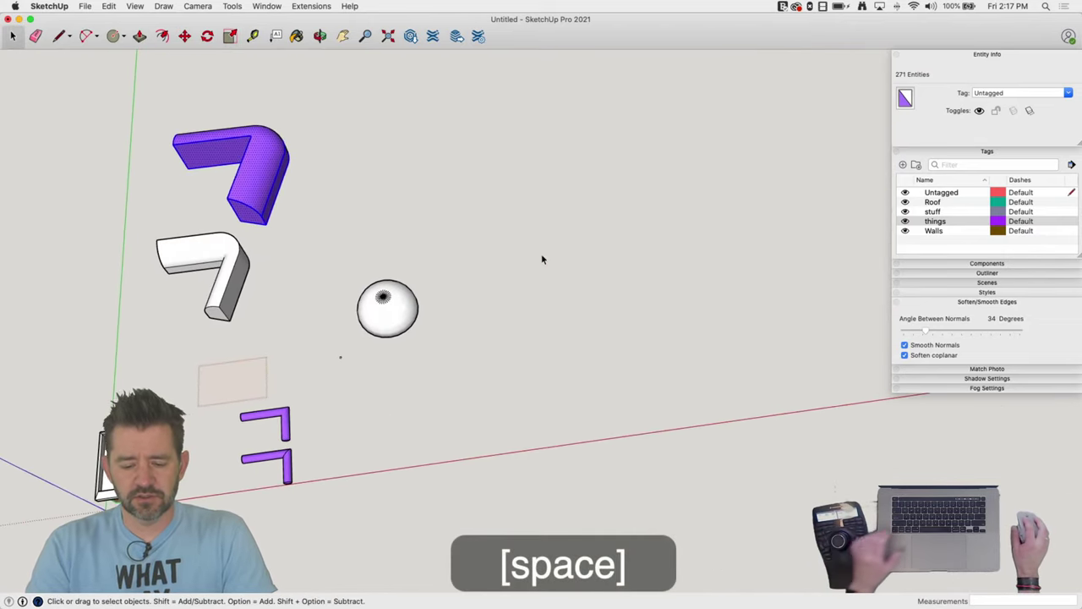
# Draw a circle beside the sphere and set it to 12 segments in Entity Info
pyautogui.press('c')
pyautogui.click(527, 289)
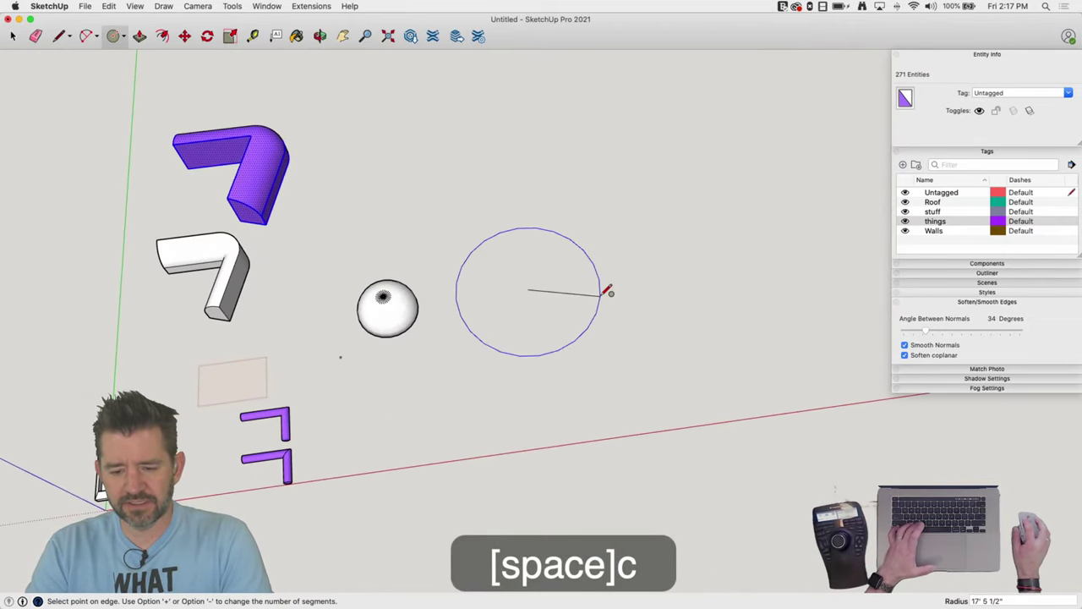
pyautogui.click(595, 280)
pyautogui.press('space')
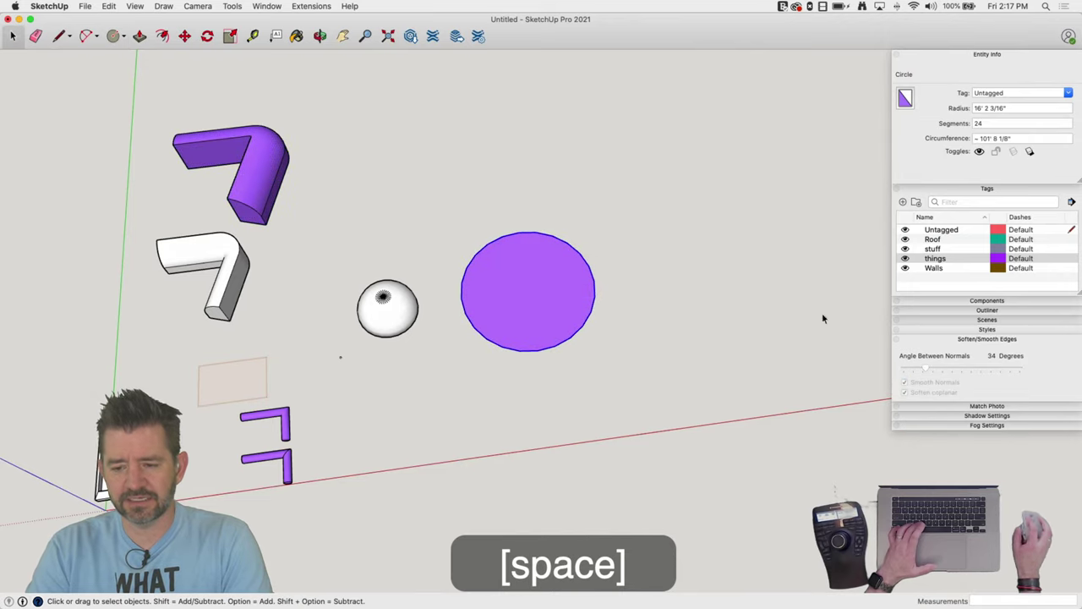
pyautogui.doubleClick(981, 124)
pyautogui.write('12')
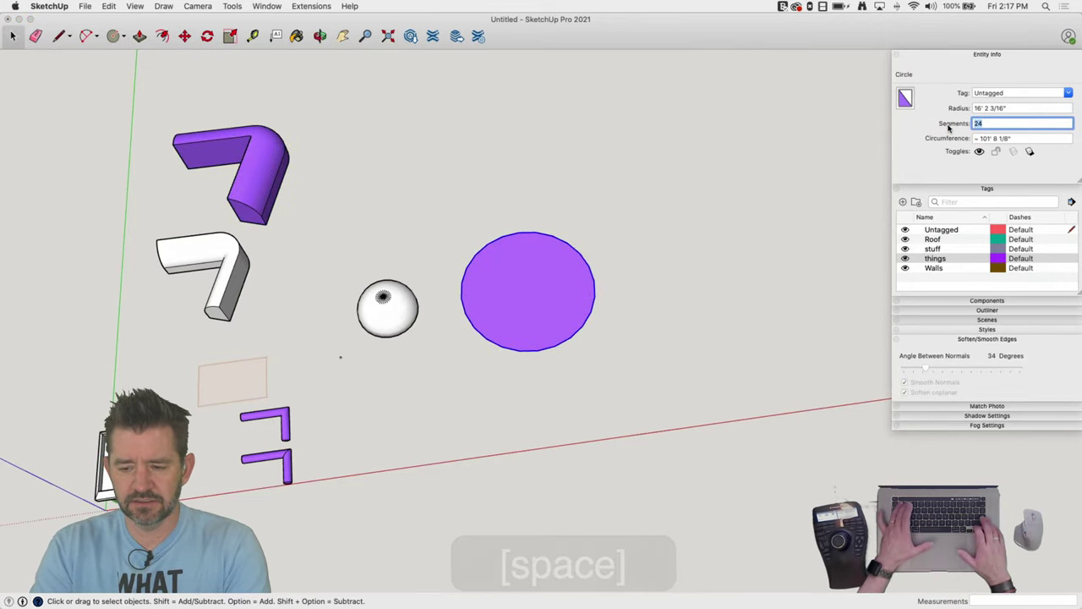
pyautogui.press('Return')
pyautogui.write('p')
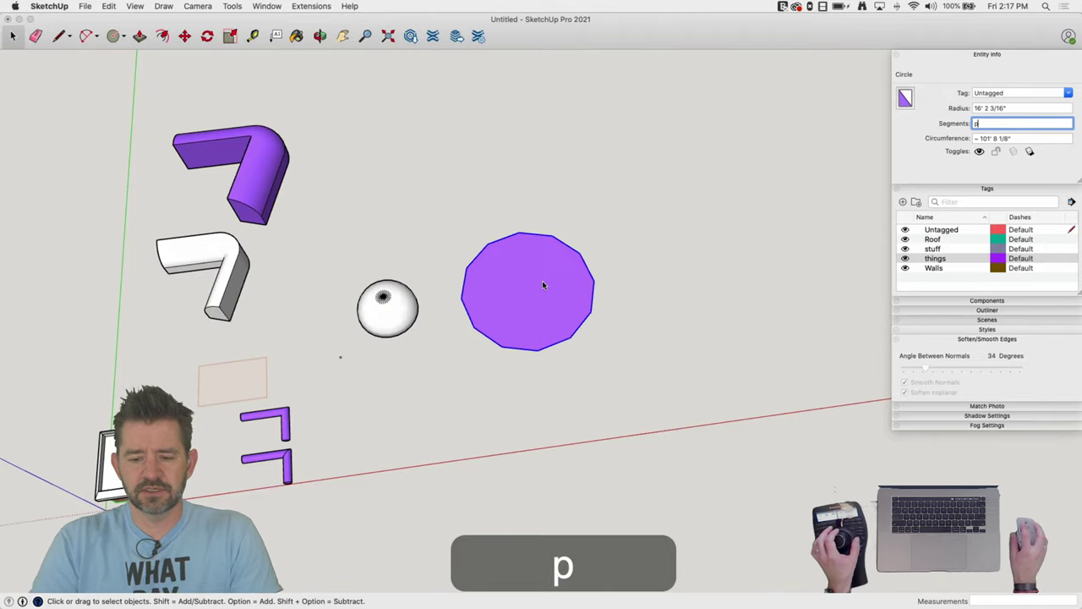
pyautogui.write('m')
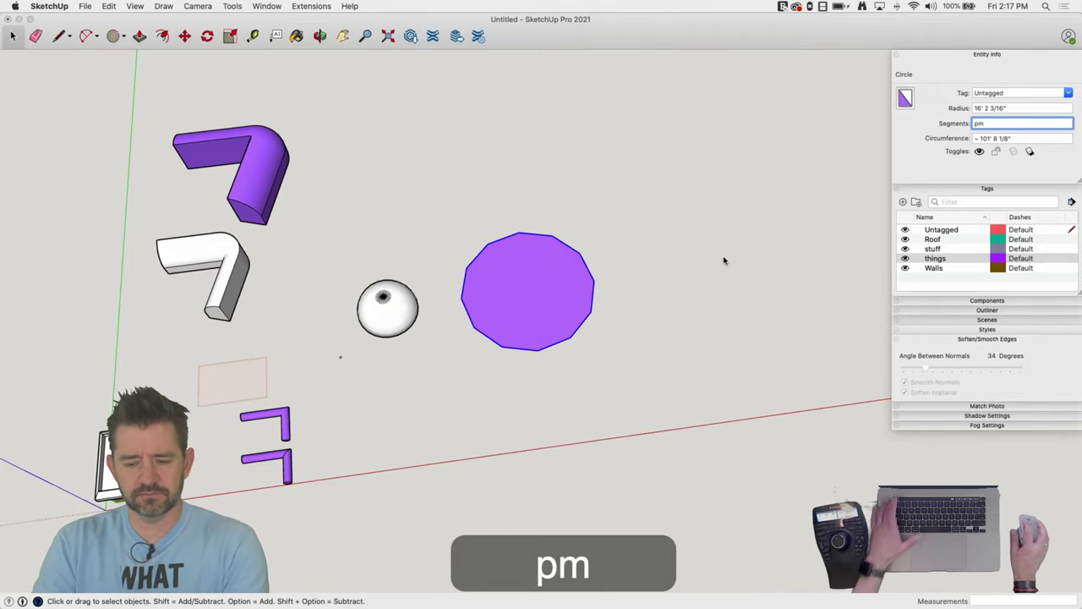
pyautogui.press('Escape')
pyautogui.click(623, 210)
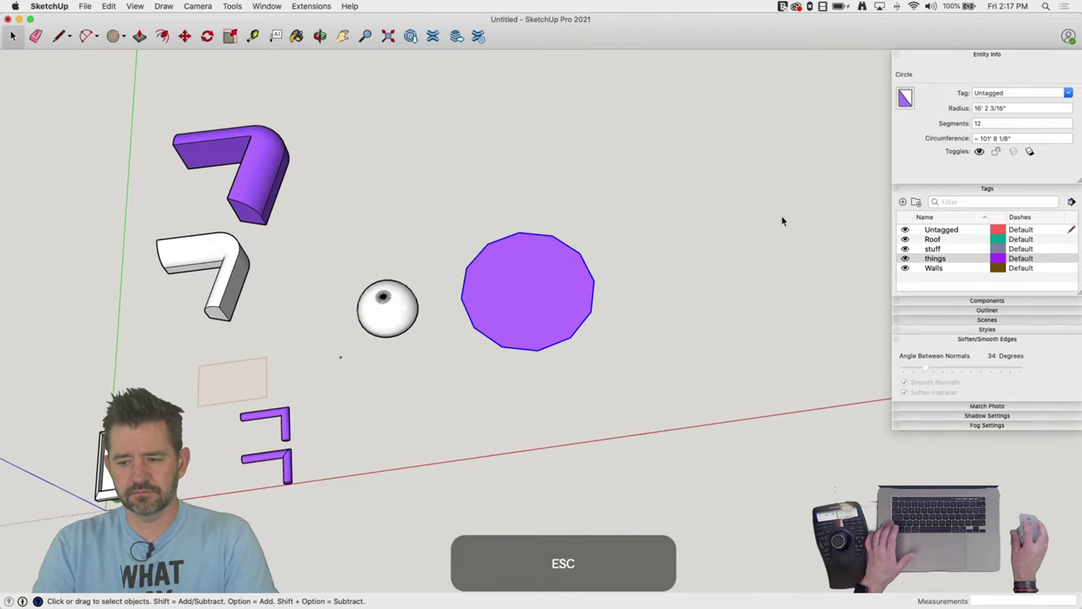
pyautogui.click(729, 214)
# Push/pull the 12-sided circle up into a cylinder and select its top edge
pyautogui.press('p')
pyautogui.click(533, 293)
pyautogui.click(533, 257)
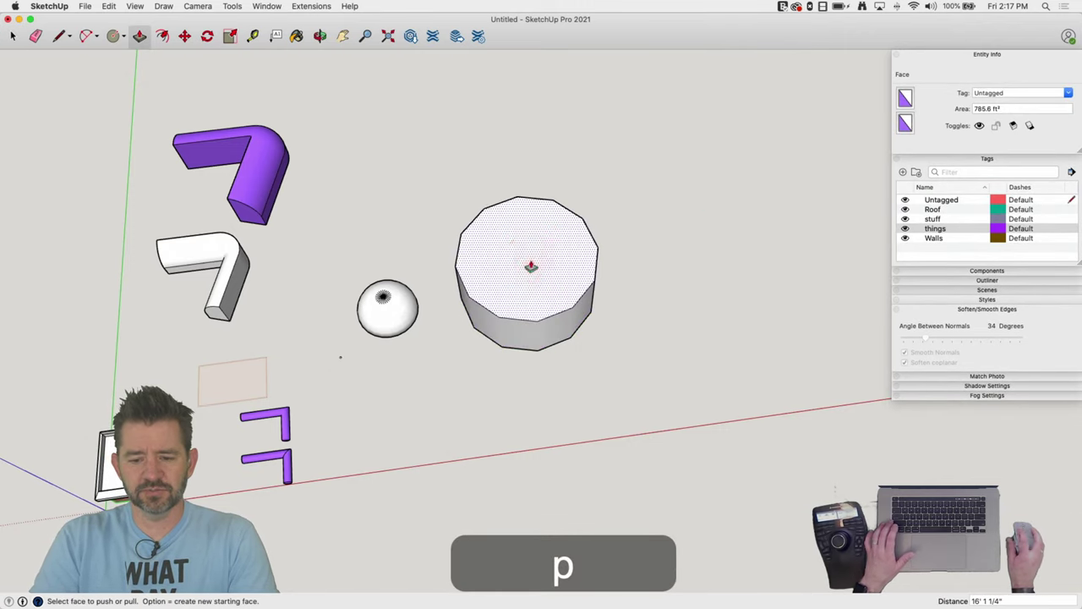
pyautogui.press('space')
pyautogui.click(553, 314)
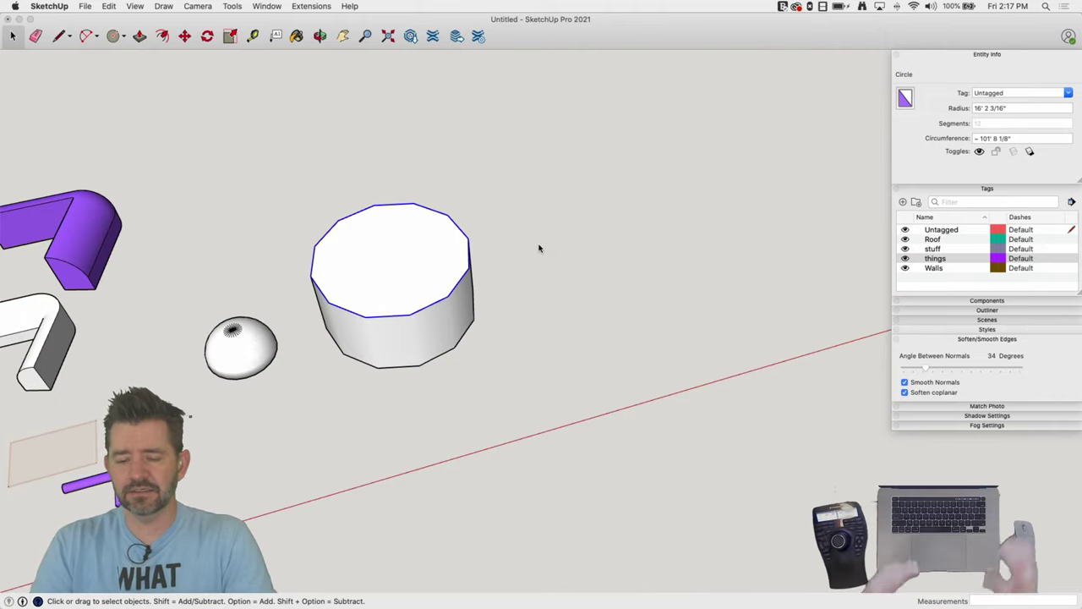
# Draw a rectangle and round one of its corners with an arc
pyautogui.press('l')
pyautogui.press('r')
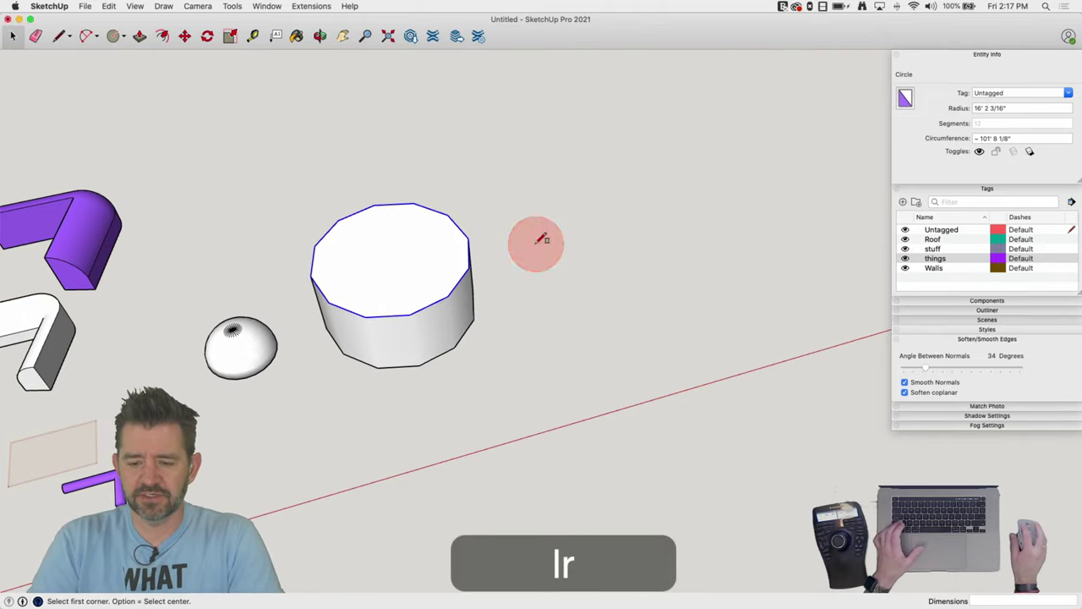
pyautogui.click(535, 232)
pyautogui.click(747, 316)
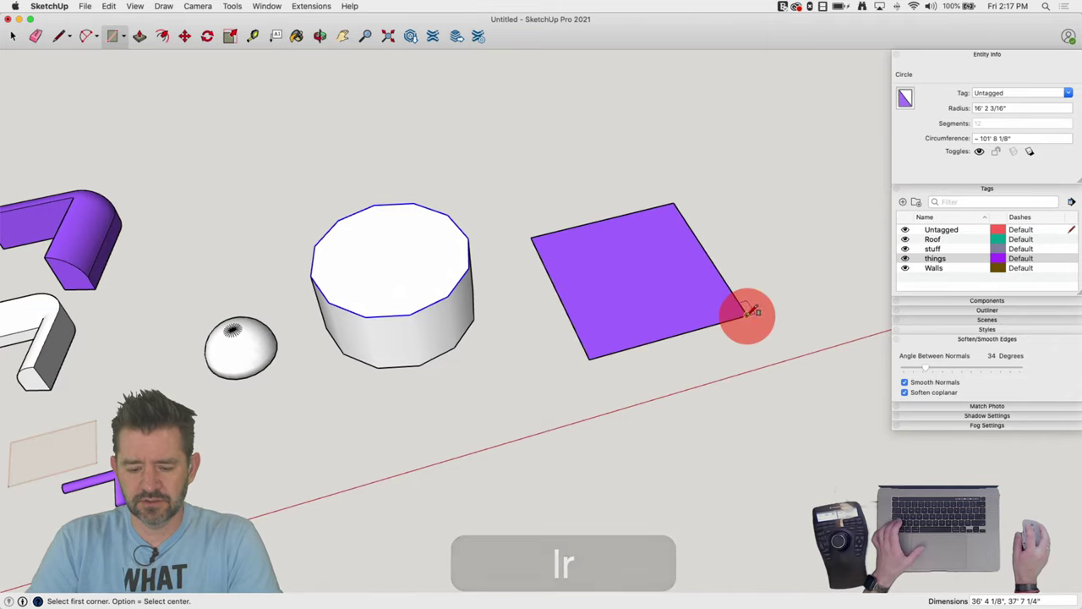
pyautogui.press('c')
pyautogui.click(625, 216)
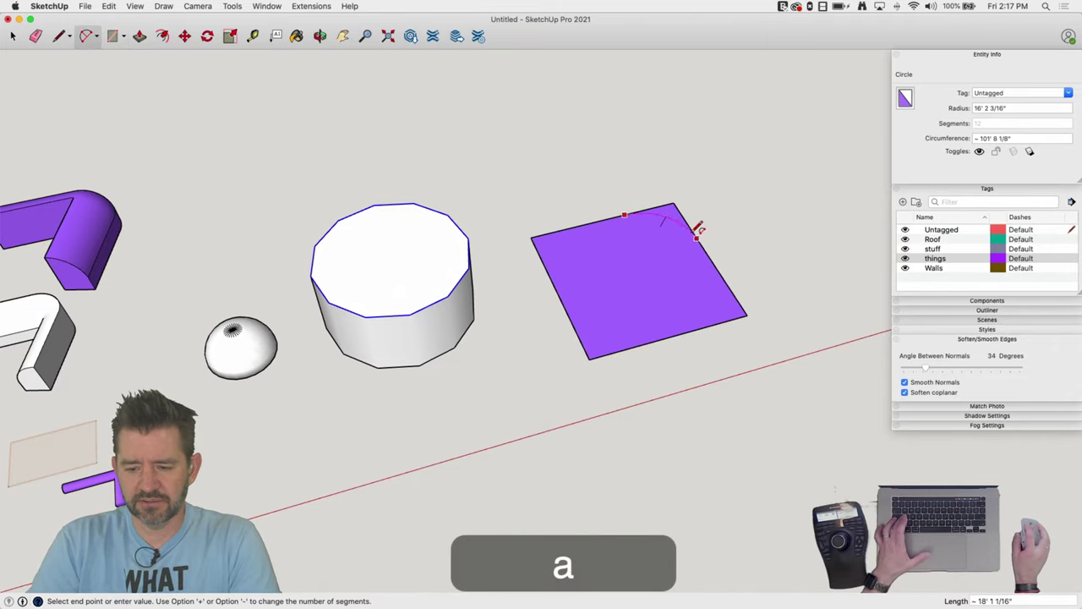
pyautogui.click(688, 225)
# Set the corner arc to 6 segments and dismiss the invalid-value warning
pyautogui.press('space')
pyautogui.click(683, 225)
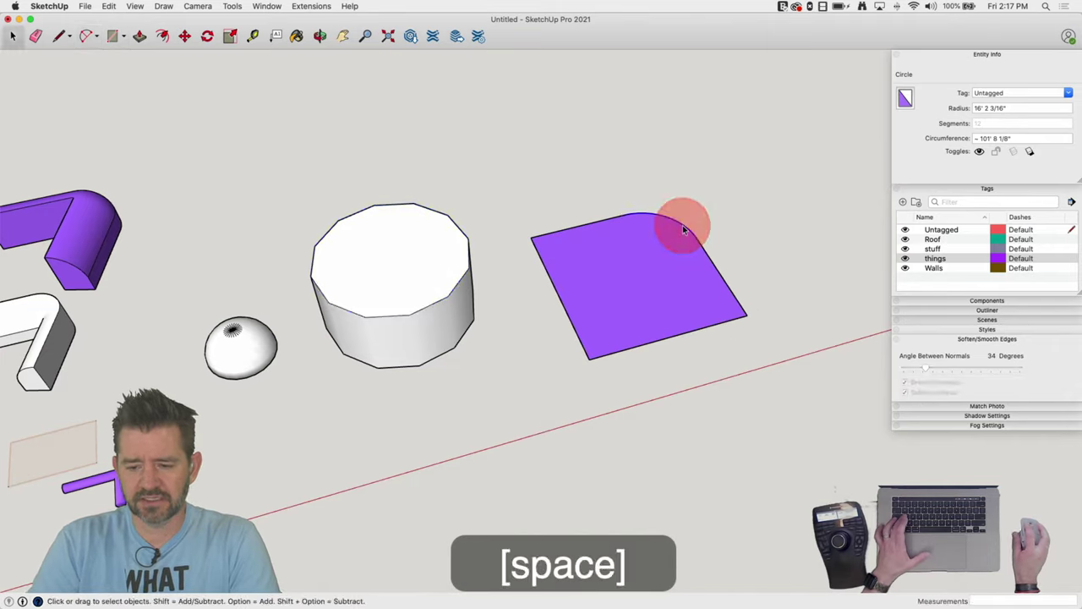
pyautogui.click(1011, 123)
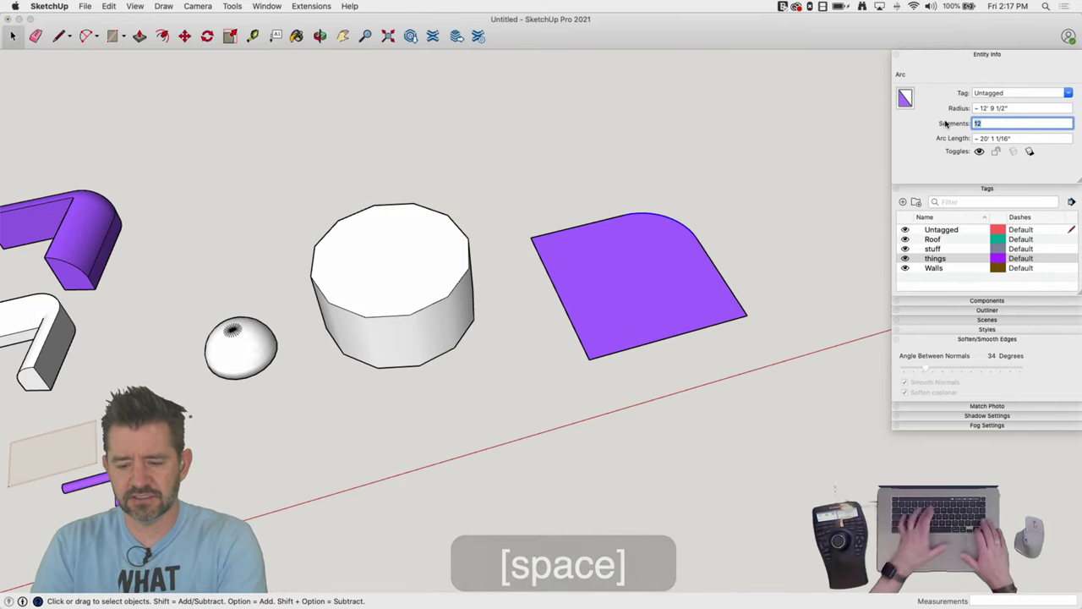
pyautogui.write('6')
pyautogui.press('Return')
pyautogui.scroll(5, 570, 214)
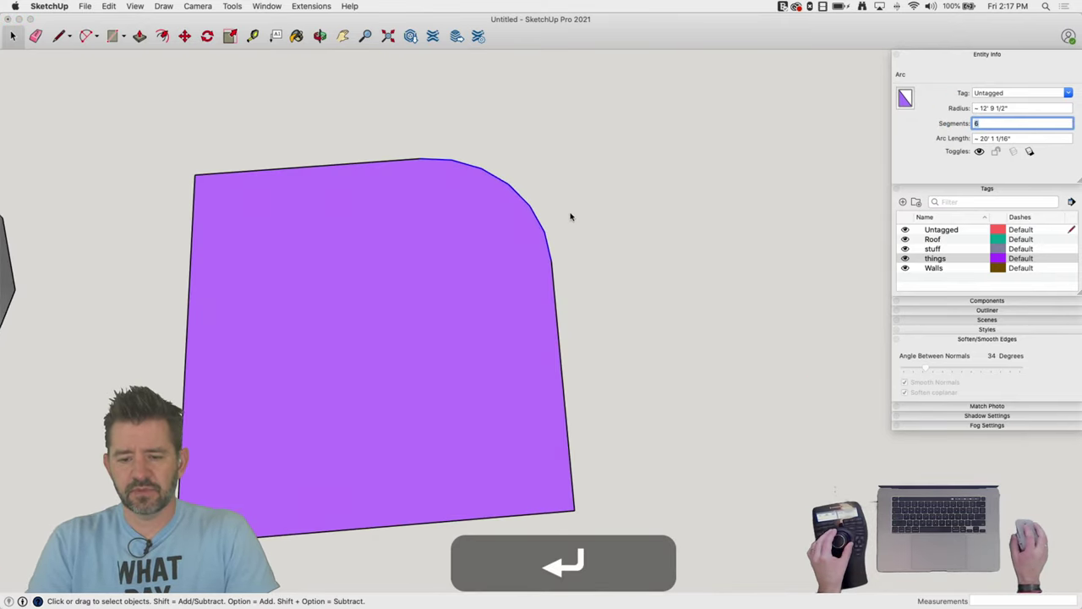
pyautogui.write('p')
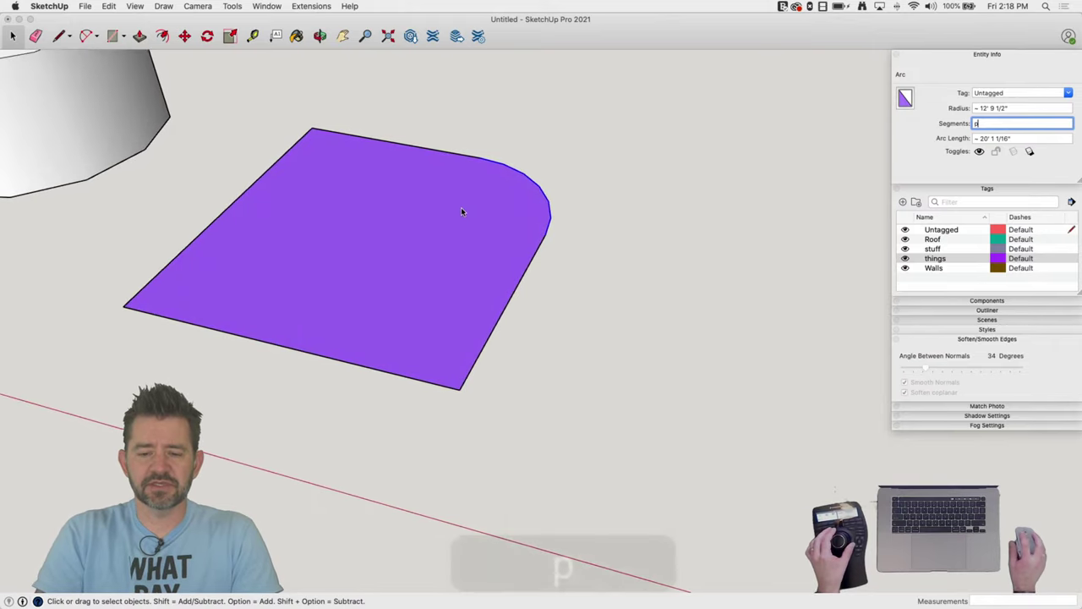
pyautogui.click(461, 215)
pyautogui.click(636, 208)
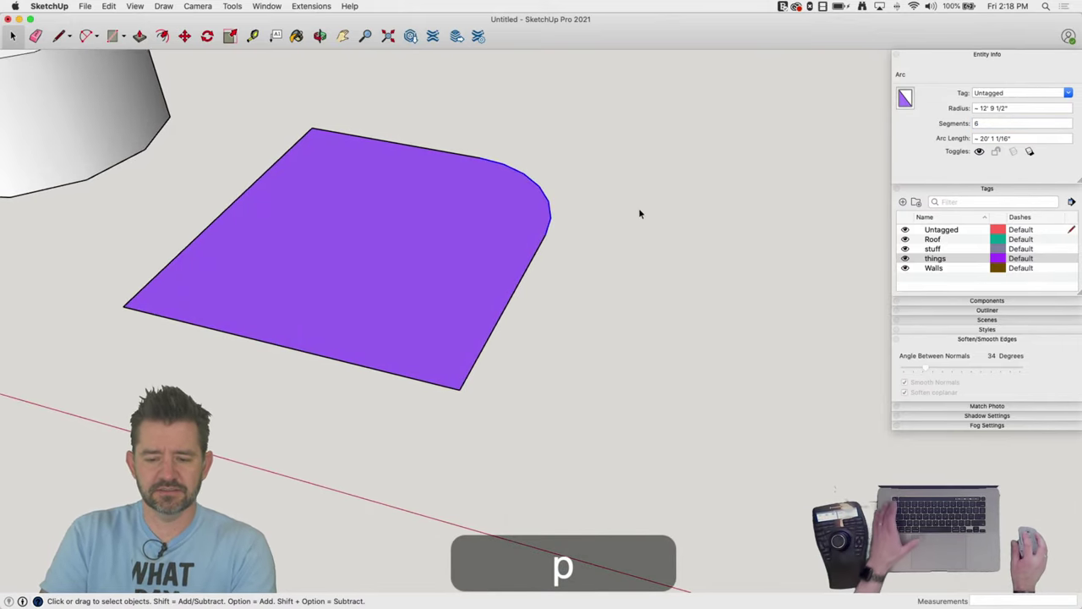
pyautogui.press('Escape')
pyautogui.press('Escape')
# Pull the purple face up into a solid box and select its rounded corner arc
pyautogui.press('p')
pyautogui.moveTo(418, 234); pyautogui.dragTo(415, 157)
pyautogui.press('space')
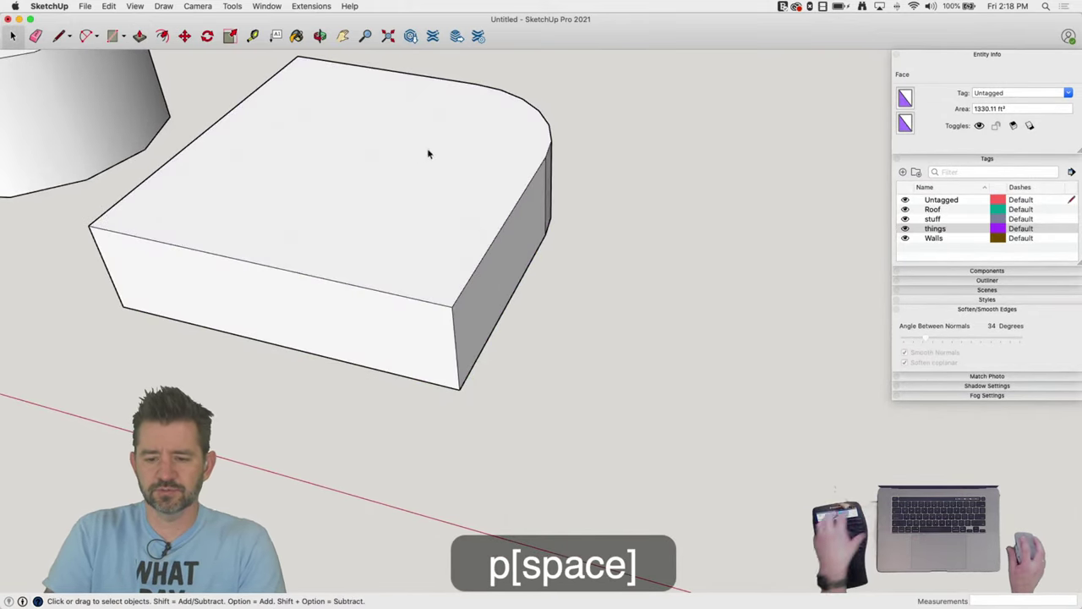
pyautogui.click(512, 211)
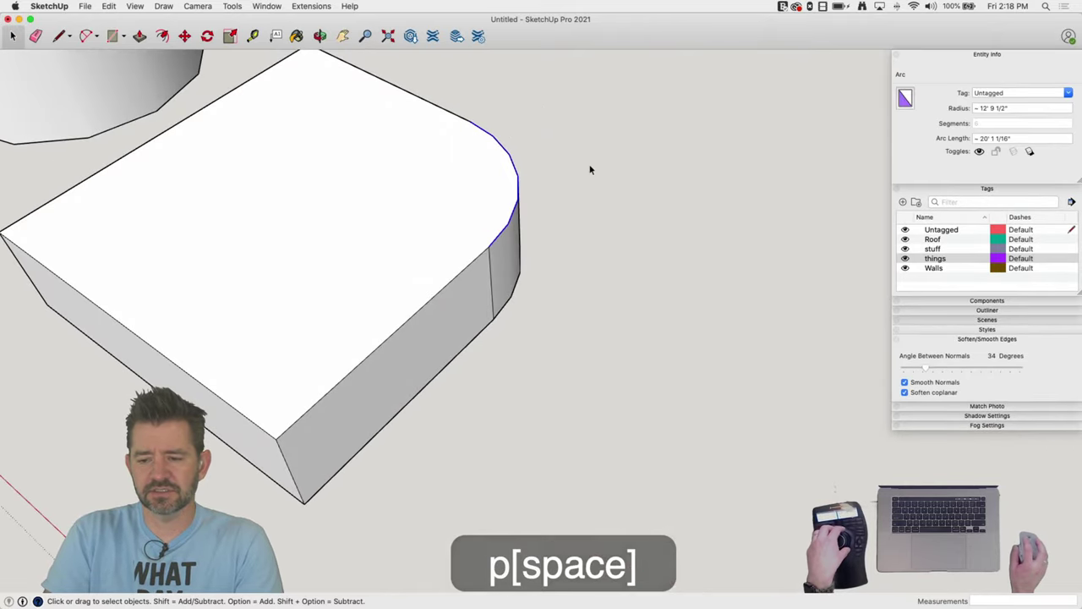
pyautogui.click(991, 121)
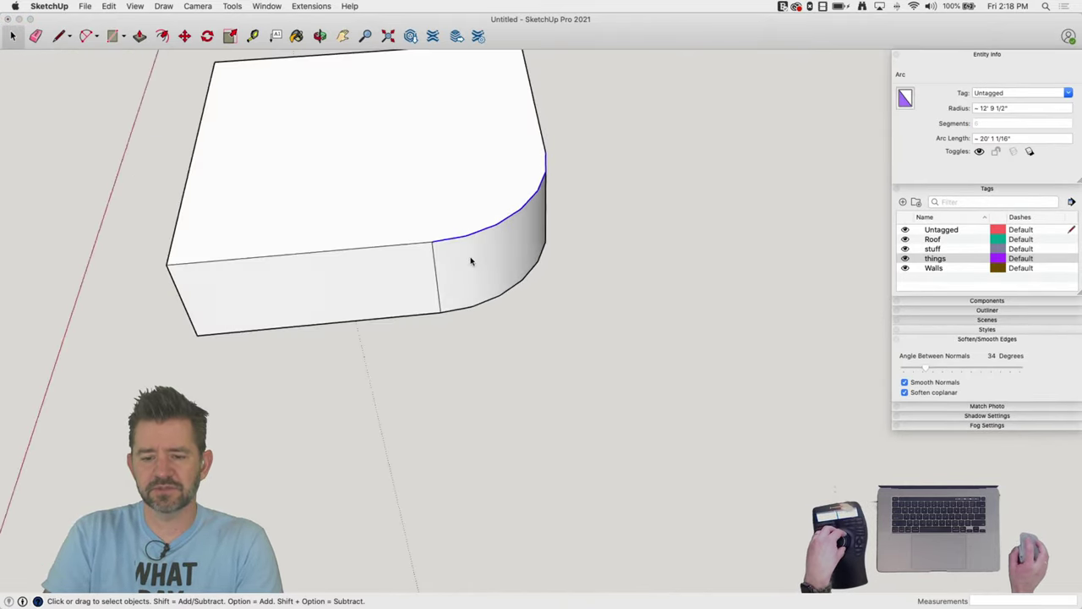
pyautogui.moveTo(546, 242); pyautogui.dragTo(824, 167, button='middle')
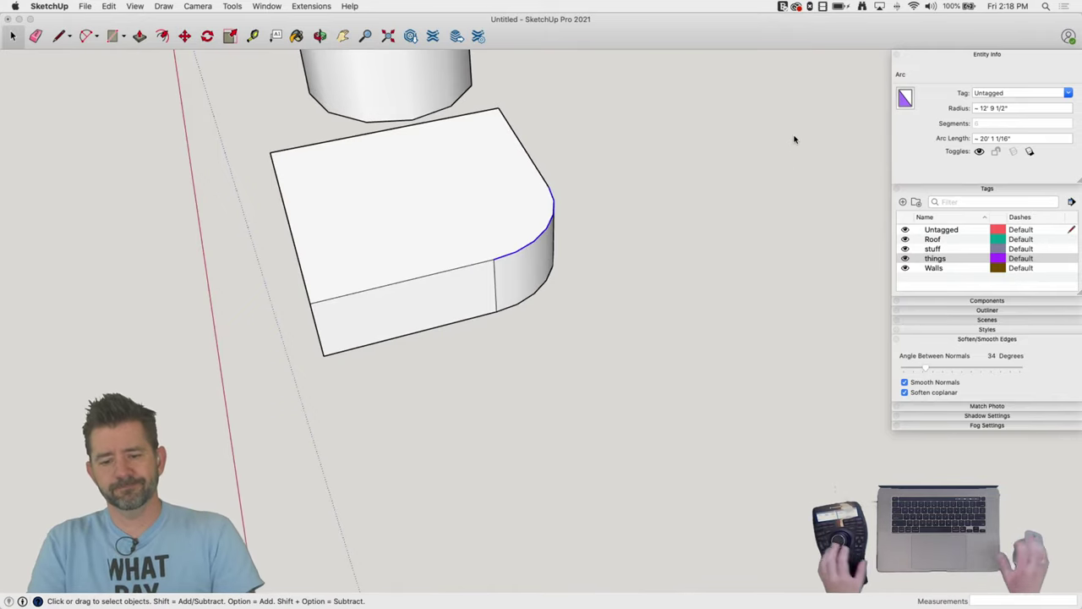
pyautogui.moveTo(781, 139); pyautogui.dragTo(723, 246, button='middle')
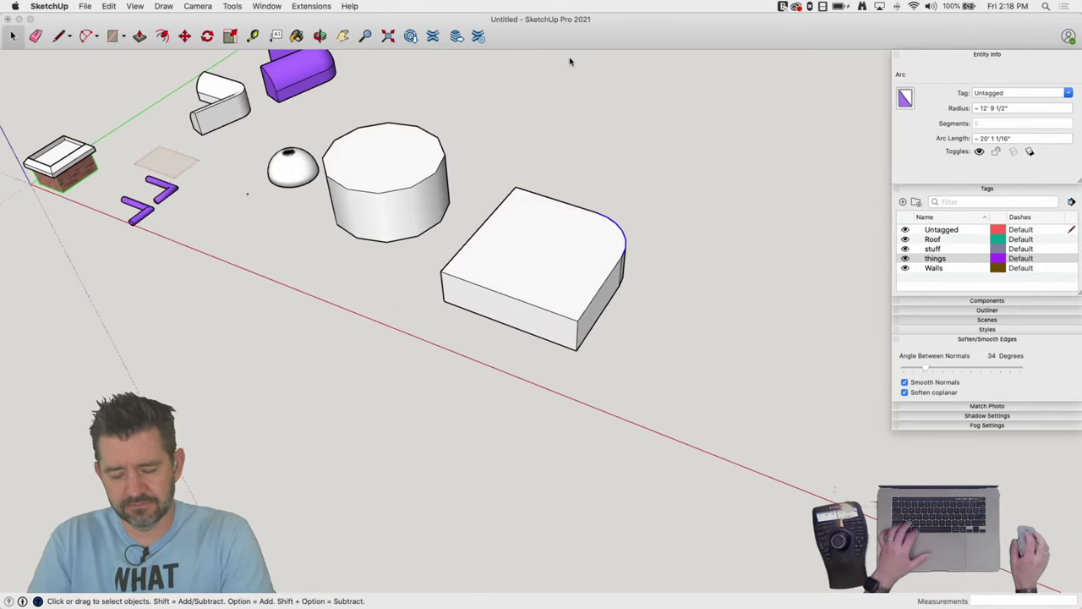
# Undo the extrusion and set the corner arc's radius to 6, then 120 (10')
pyautogui.press('super+z')
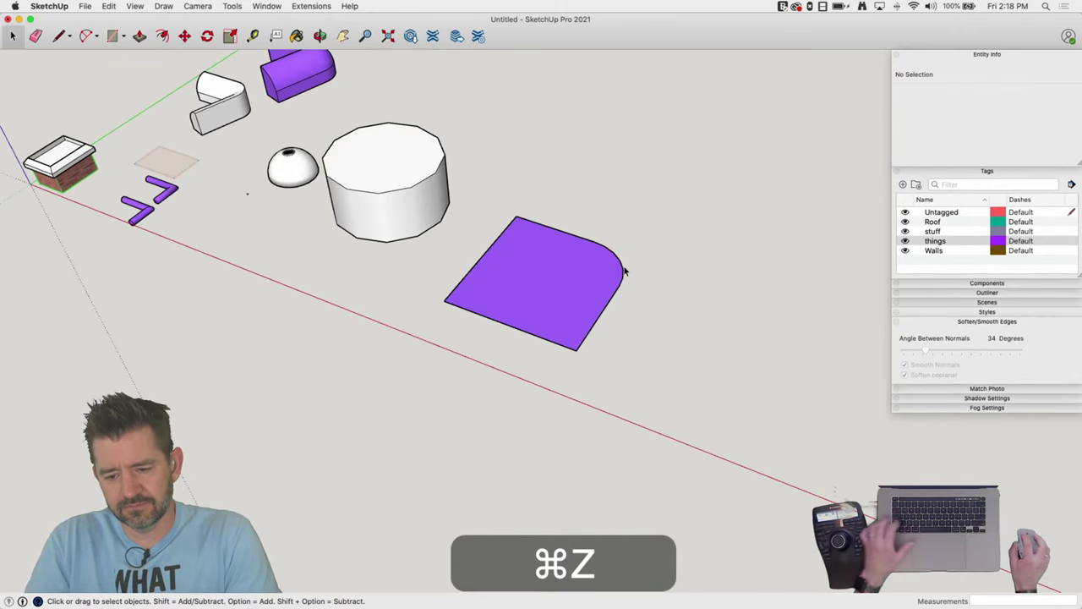
pyautogui.click(624, 259)
pyautogui.scroll(2, 635, 231)
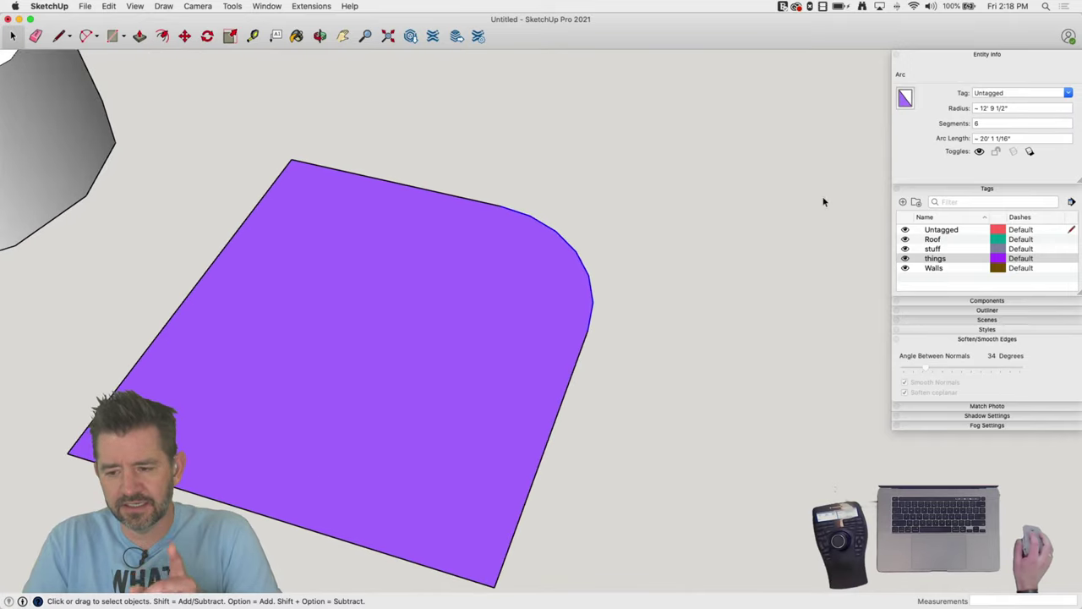
pyautogui.click(1021, 109)
pyautogui.click(1025, 110)
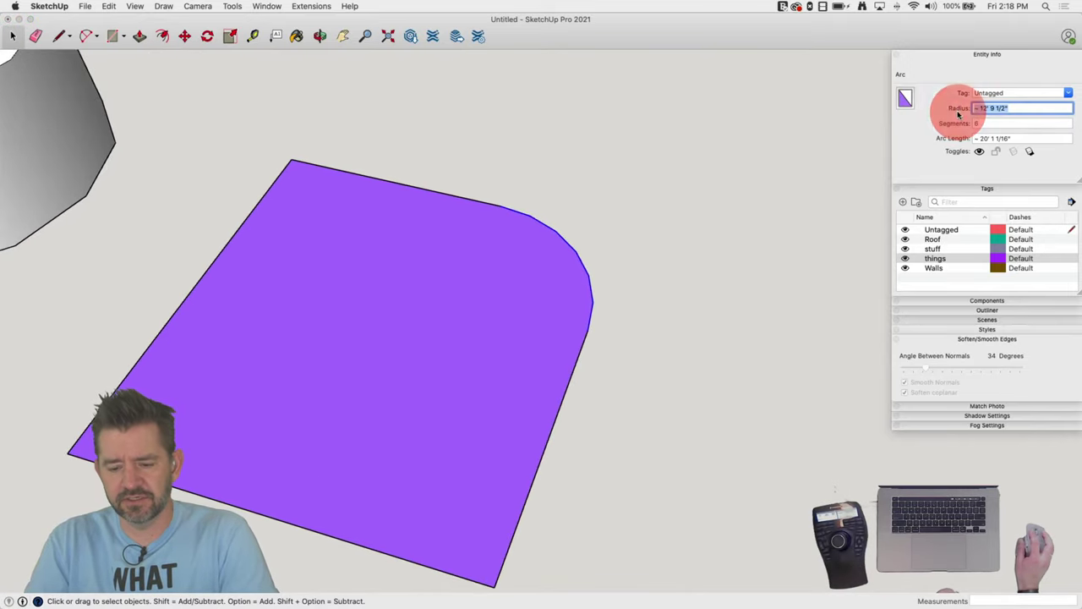
pyautogui.write('6')
pyautogui.press('Return')
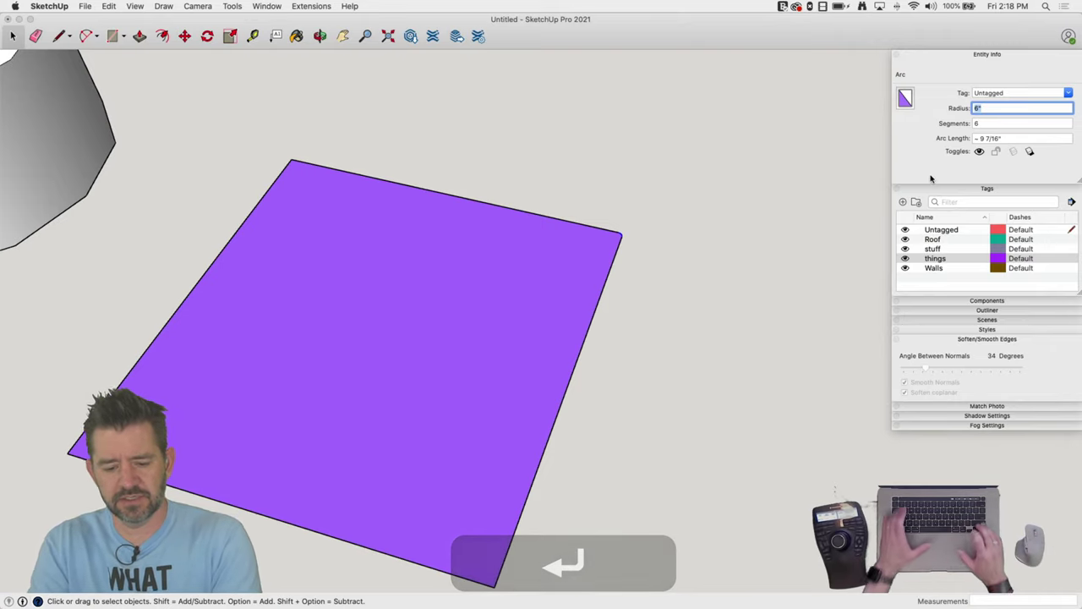
pyautogui.write('120')
pyautogui.press('Return')
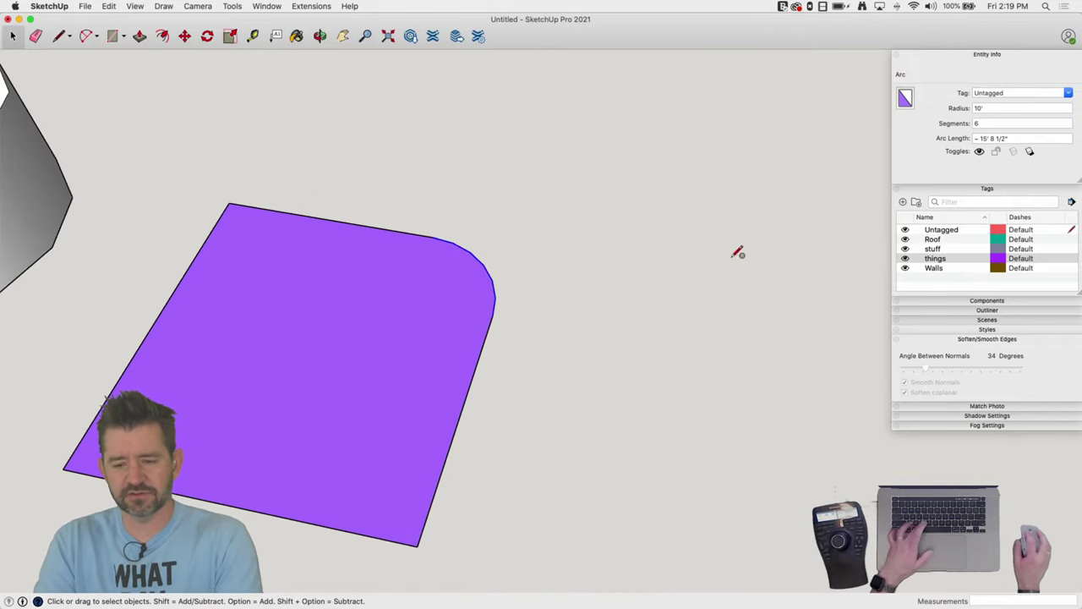
# Draw a circle beside the rounded-corner face and set its radius to 12' in Entity Info
pyautogui.press('c')
pyautogui.click(668, 188)
pyautogui.click(713, 199)
pyautogui.press('space')
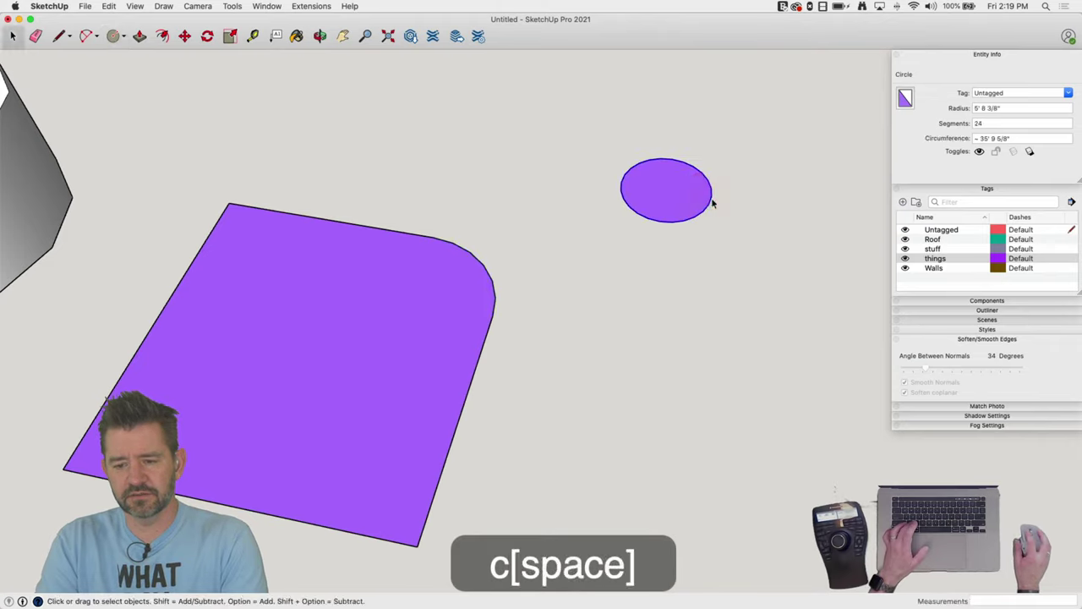
pyautogui.click(998, 109)
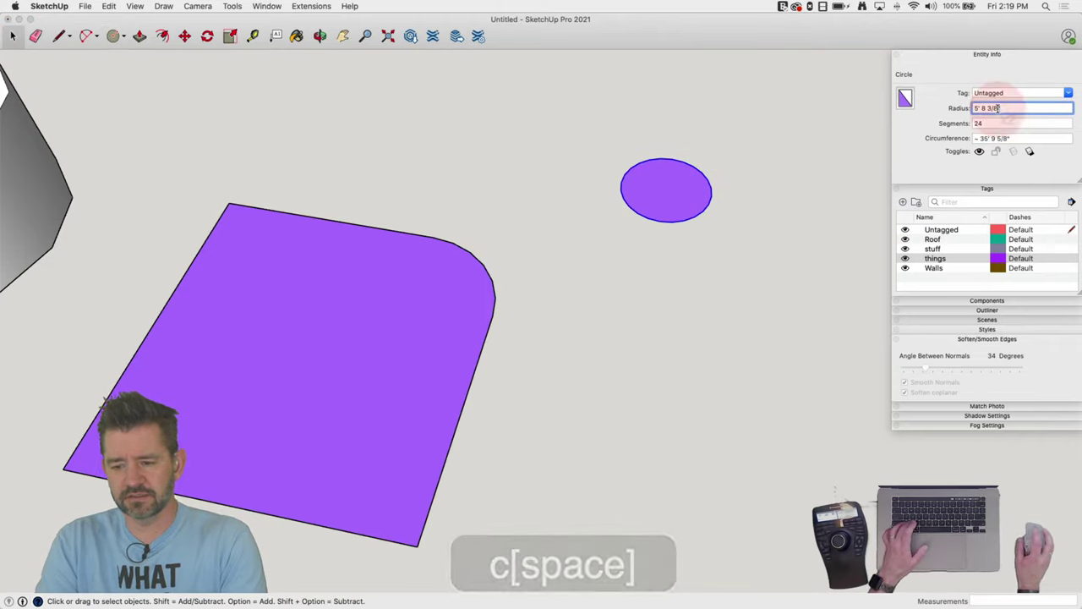
pyautogui.doubleClick(998, 108)
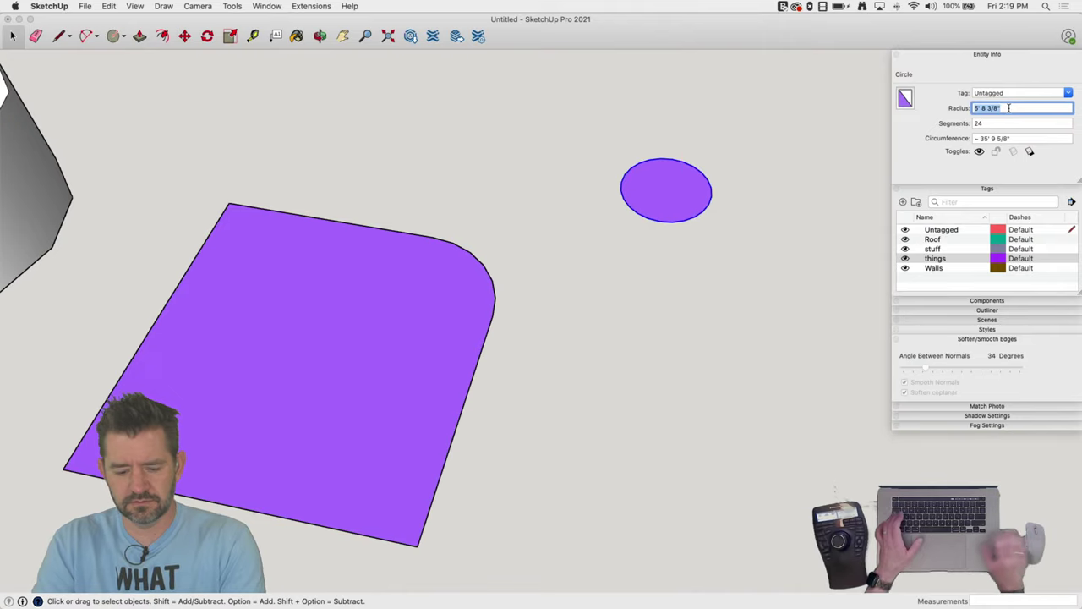
pyautogui.write("12'")
pyautogui.press('Return')
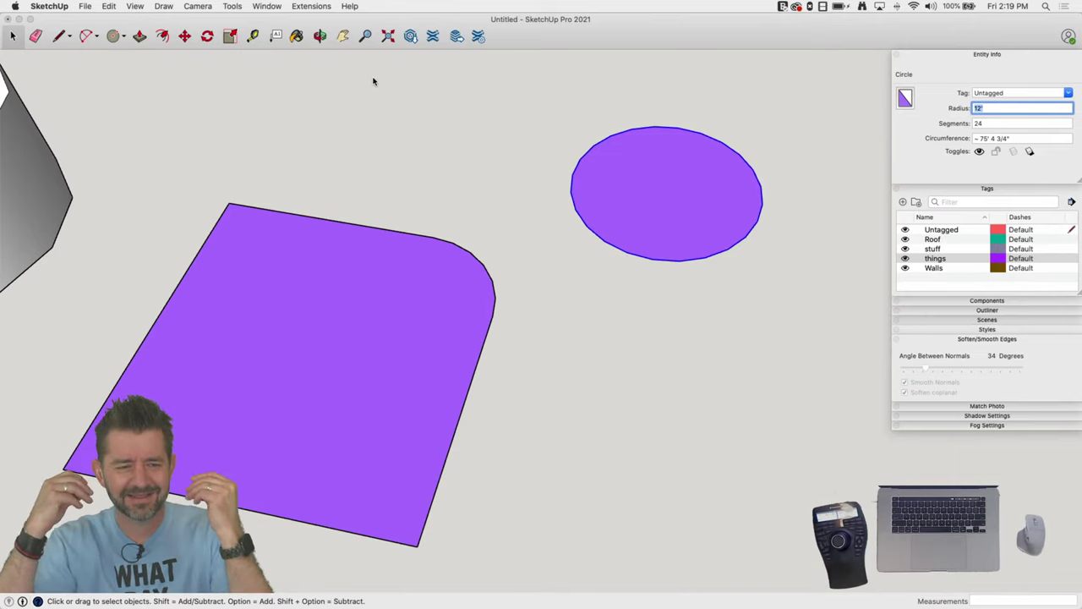
pyautogui.scroll(-5, 373, 81)
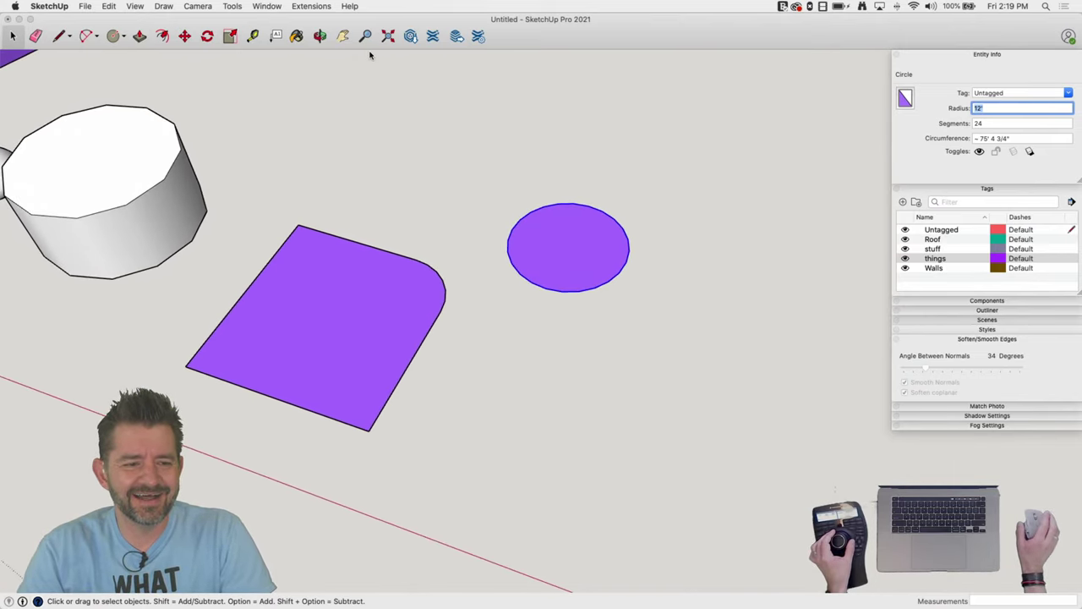
pyautogui.moveTo(369, 55); pyautogui.dragTo(461, 163, button='middle')
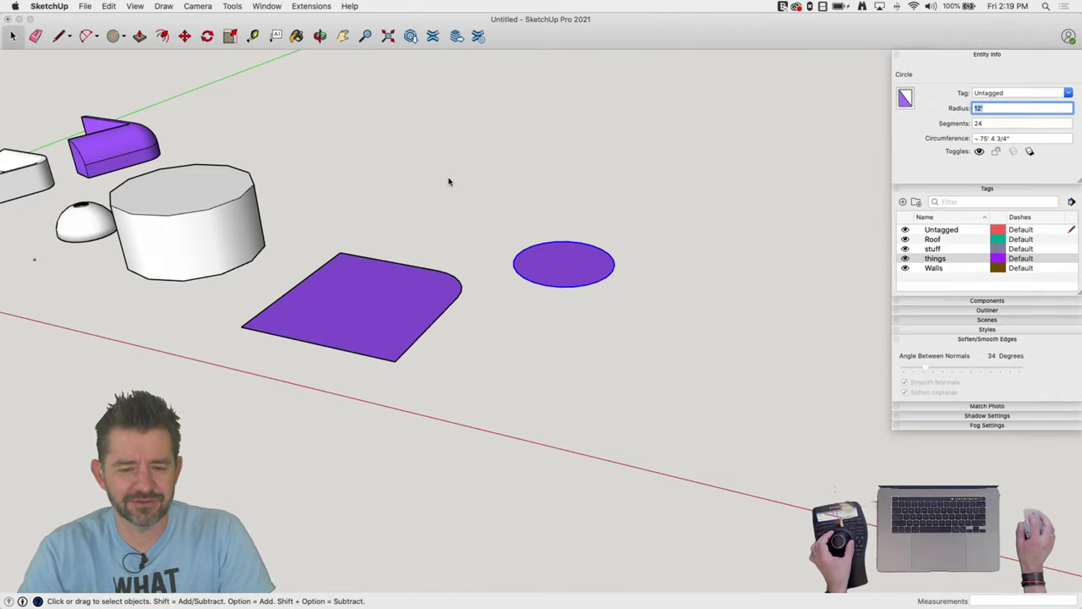
# Draw a rectangle on the empty ground and push/pull it up into a box
pyautogui.moveTo(450, 162)
pyautogui.mouseDown(button='middle')
pyautogui.moveTo(435, 166)
pyautogui.moveTo(471, 164)
pyautogui.mouseUp(button='middle')
pyautogui.press('r')
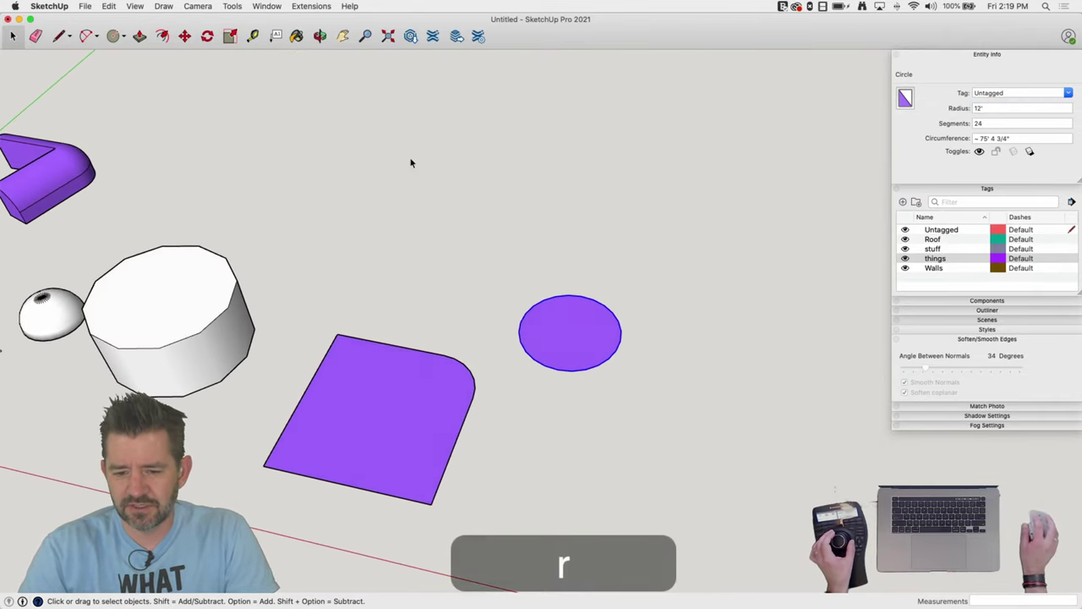
pyautogui.press('r')
pyautogui.click(361, 154)
pyautogui.click(447, 248)
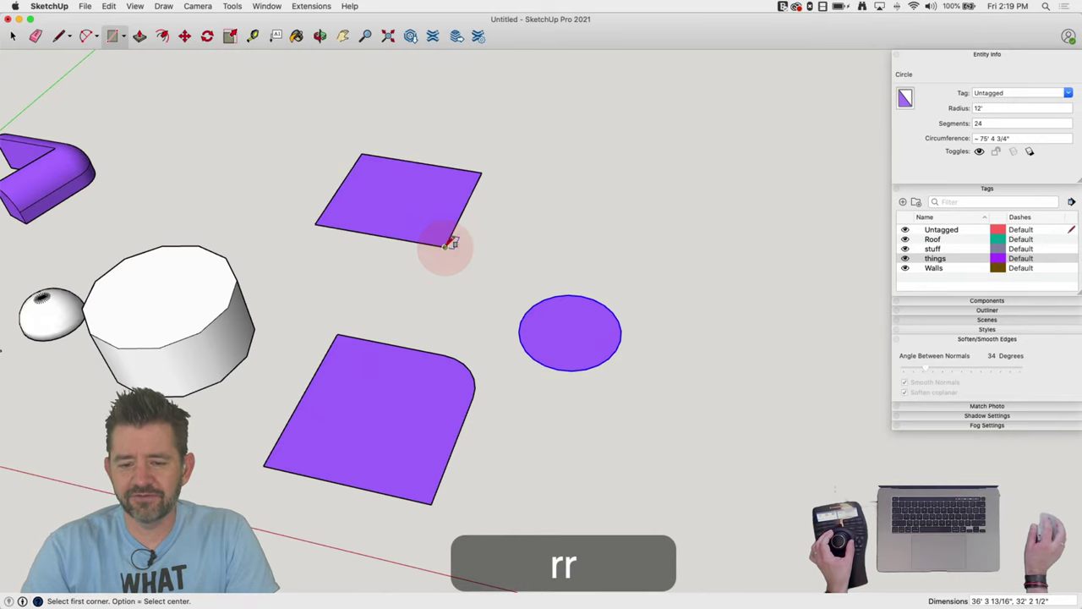
pyautogui.press('p')
pyautogui.click(407, 197)
pyautogui.click(363, 121)
pyautogui.press('space')
pyautogui.moveTo(418, 144); pyautogui.dragTo(570, 162, button='middle')
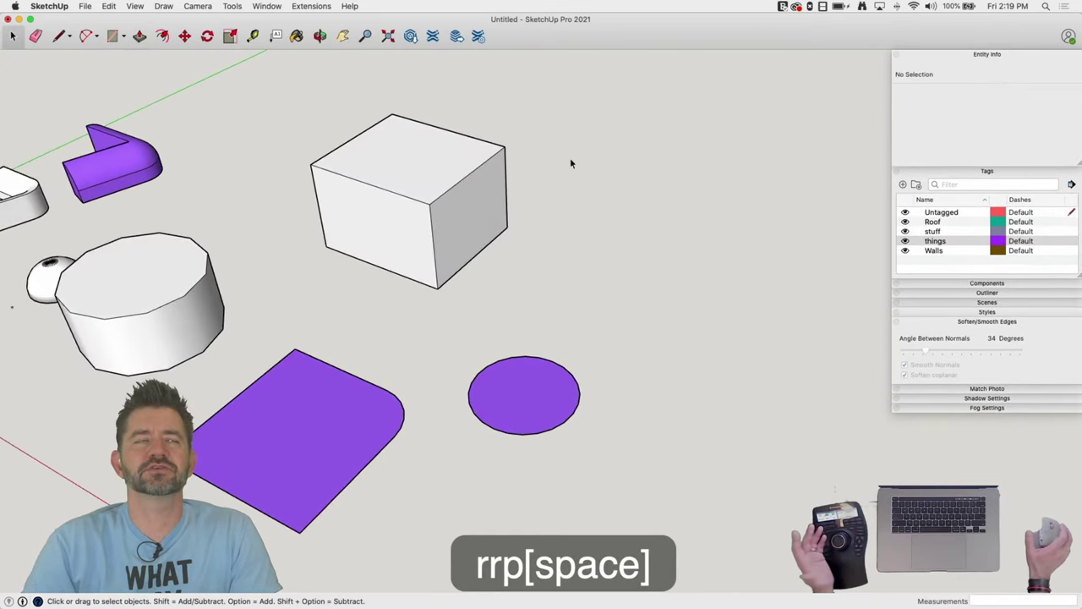
pyautogui.scroll(8, 425, 174)
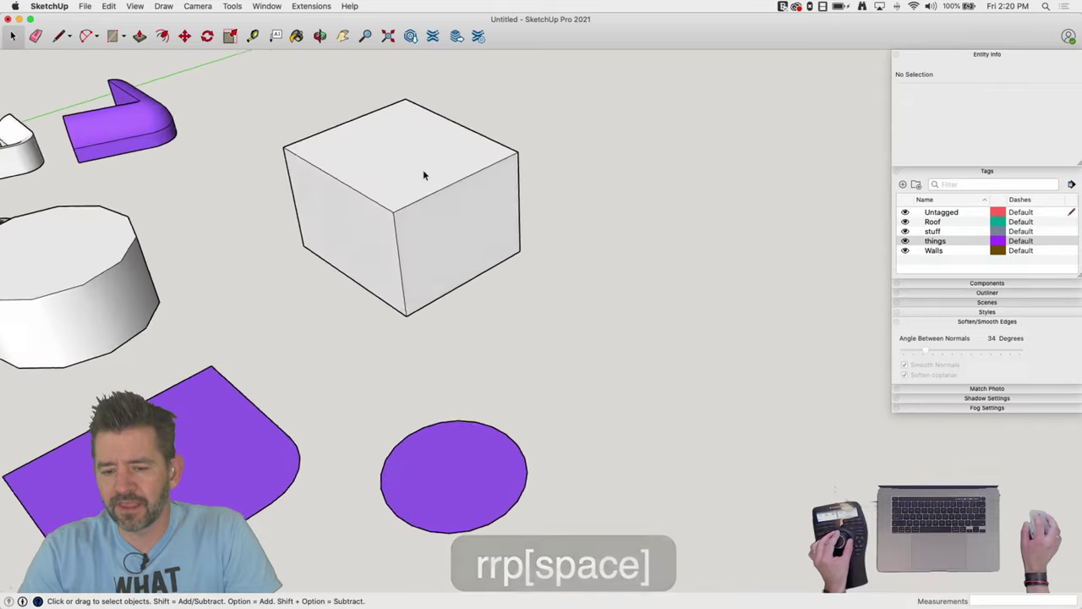
pyautogui.scroll(4, 525, 208)
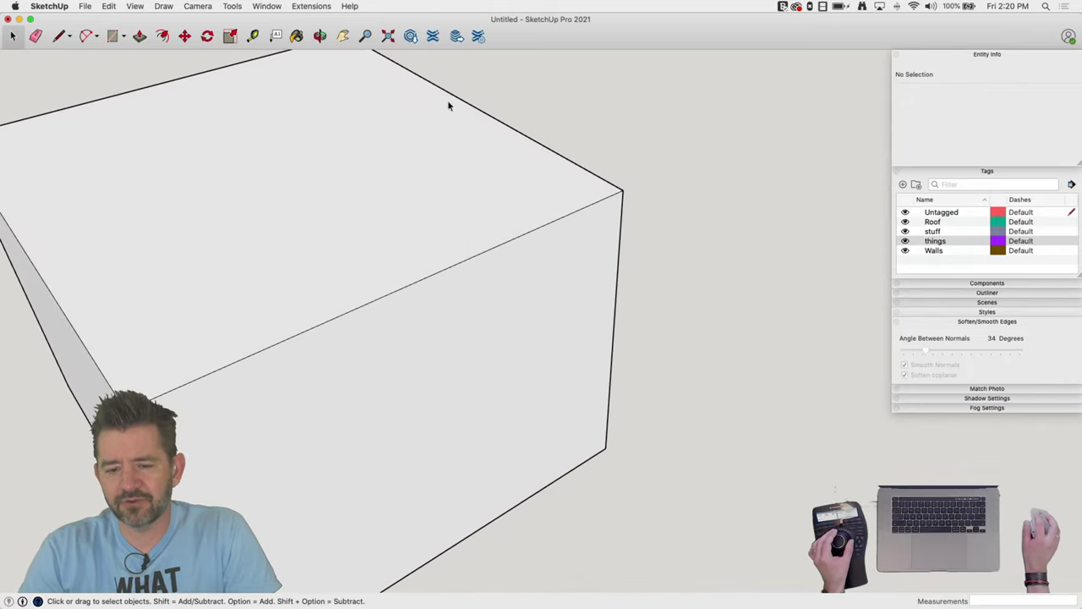
pyautogui.scroll(-5, 660, 253)
pyautogui.moveTo(660, 253)
pyautogui.mouseDown(button='middle')
pyautogui.moveTo(563, 169)
pyautogui.moveTo(54, 338)
pyautogui.mouseUp(button='middle')
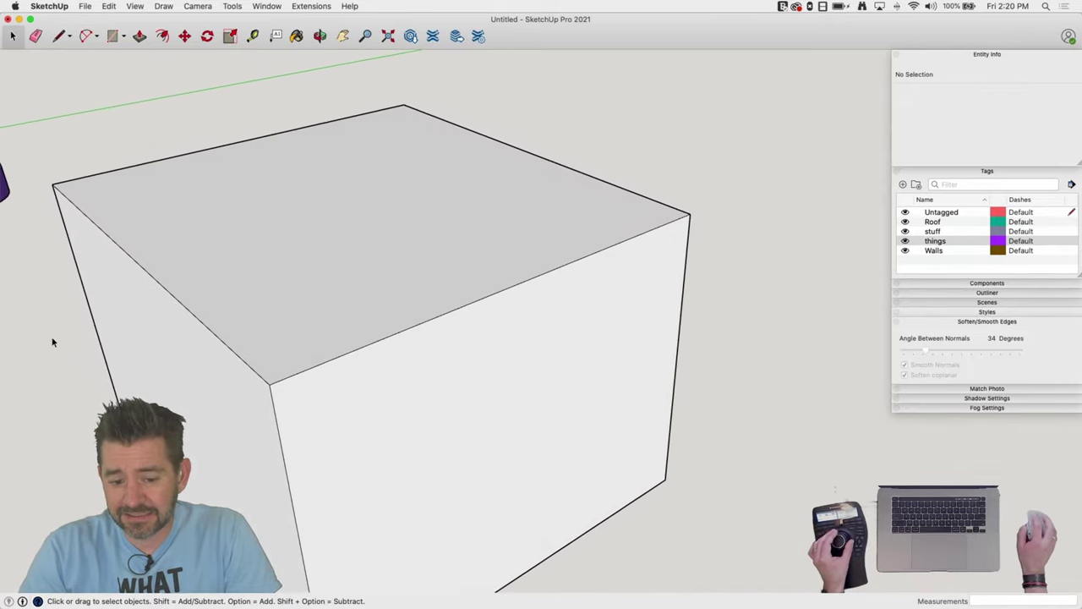
# Draw a short line on the box's top face and rotate a vertical copy about the red axis
pyautogui.press('l')
pyautogui.click(137, 263)
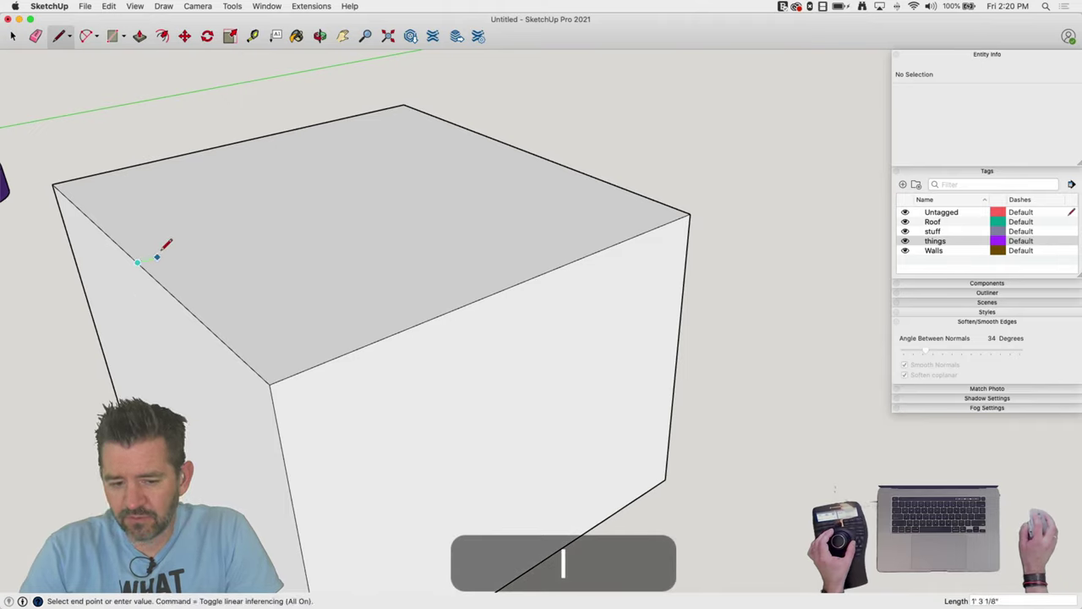
pyautogui.click(175, 252)
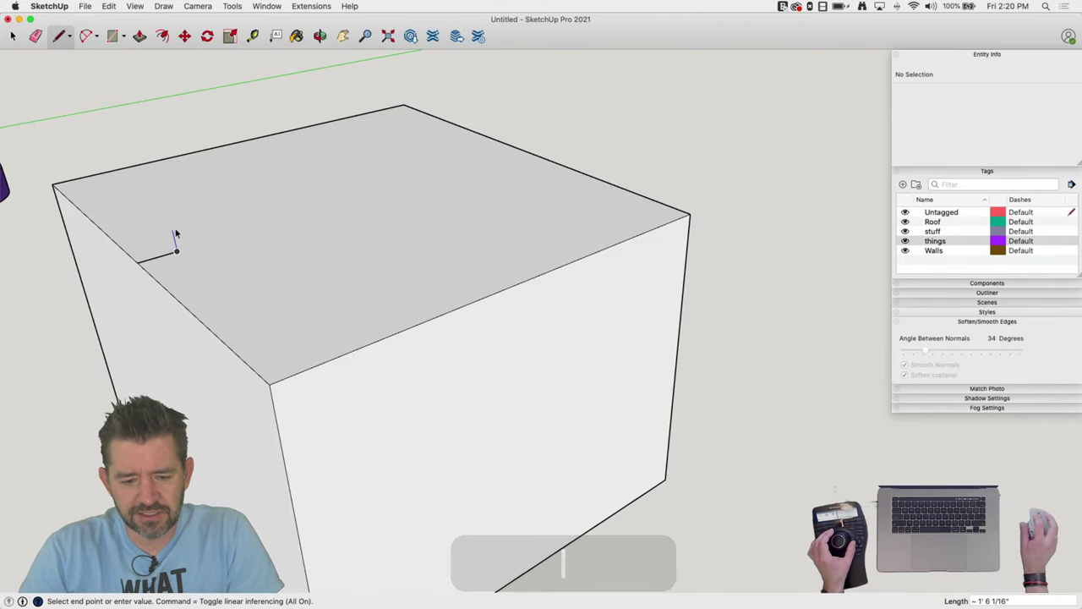
pyautogui.press('space')
pyautogui.click(170, 254)
pyautogui.press('q')
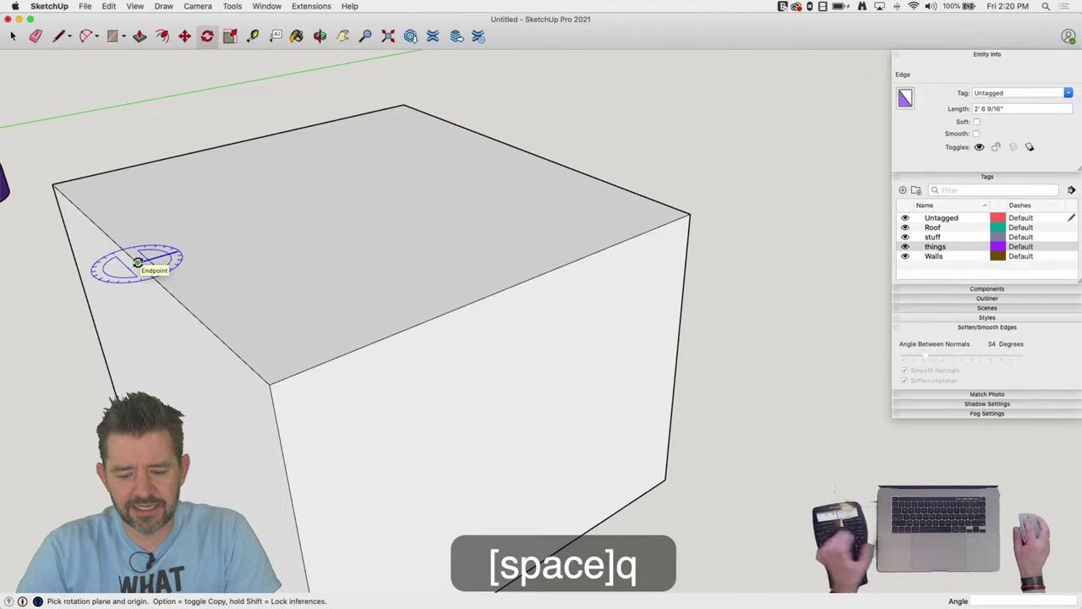
pyautogui.press('Right')
pyautogui.click(137, 263)
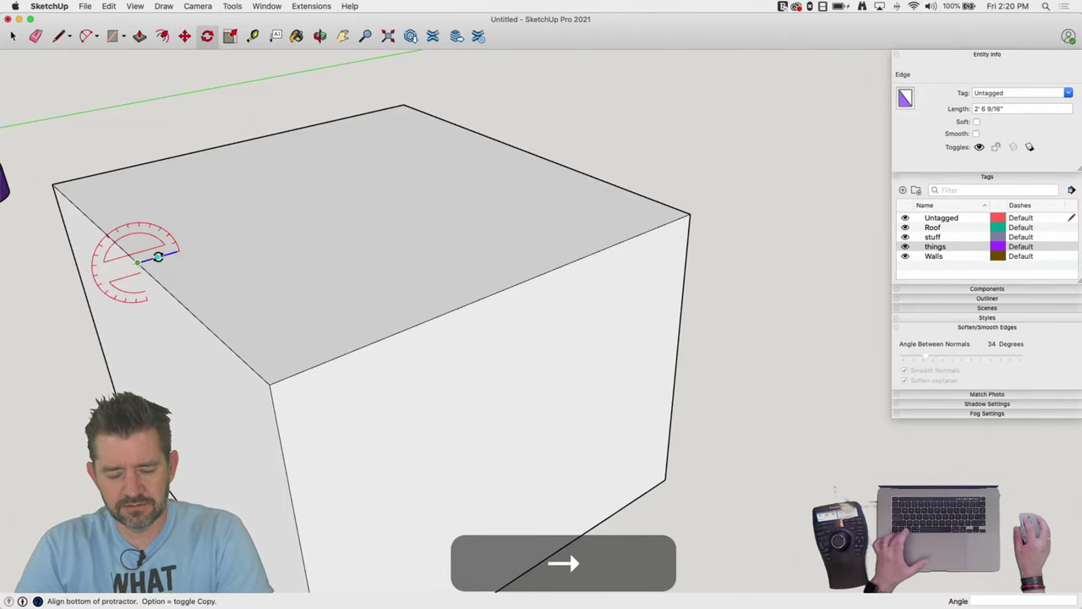
pyautogui.click(157, 255)
pyautogui.press('alt')
pyautogui.click(147, 293)
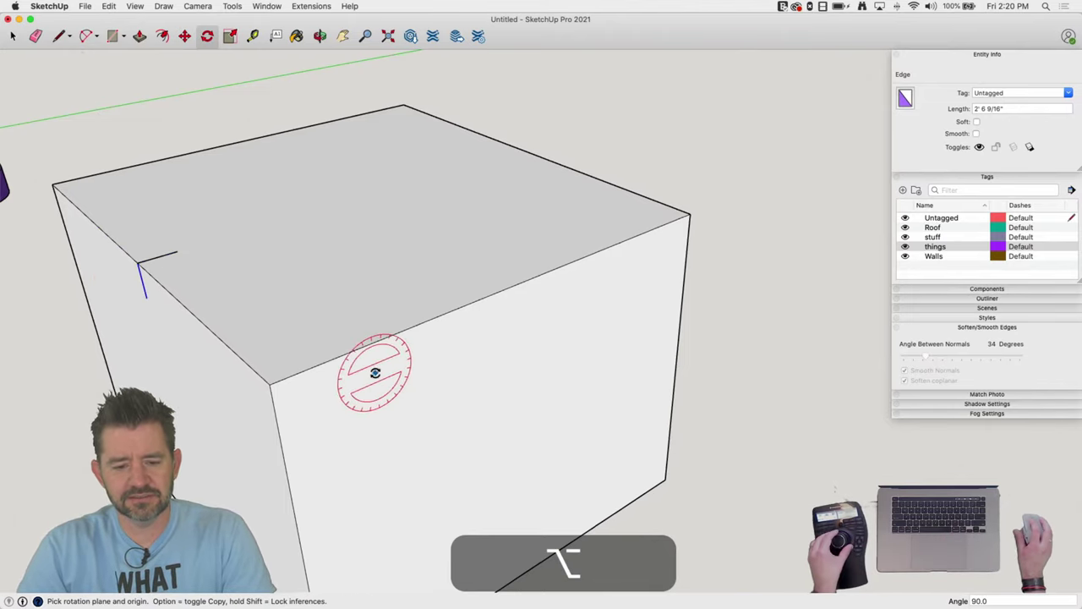
pyautogui.press('space')
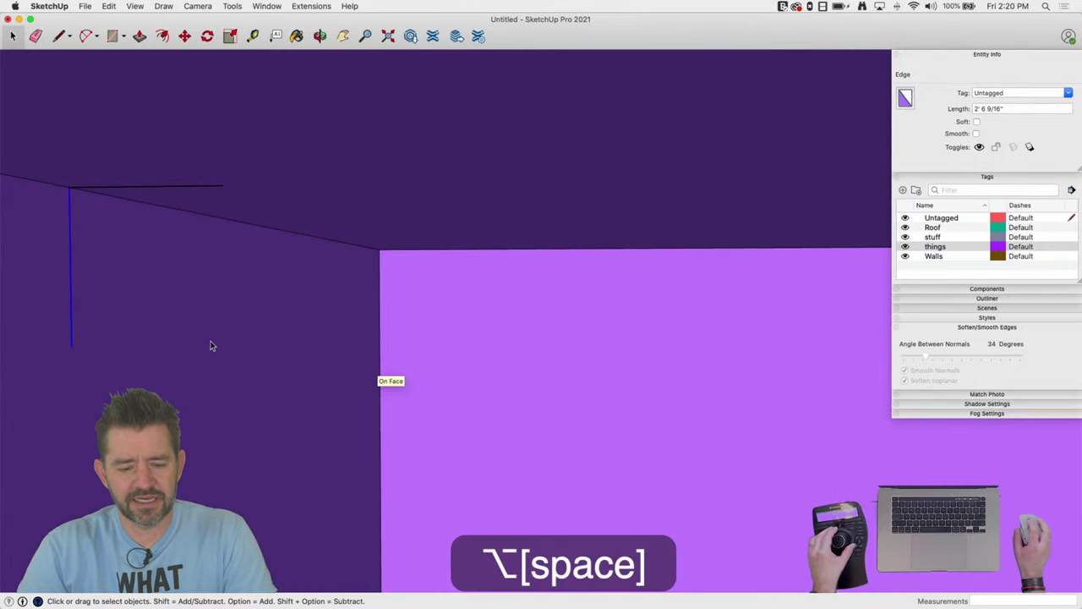
# Draw an arc between the two lines to form the rounded corner profile
pyautogui.press('a')
pyautogui.click(71, 346)
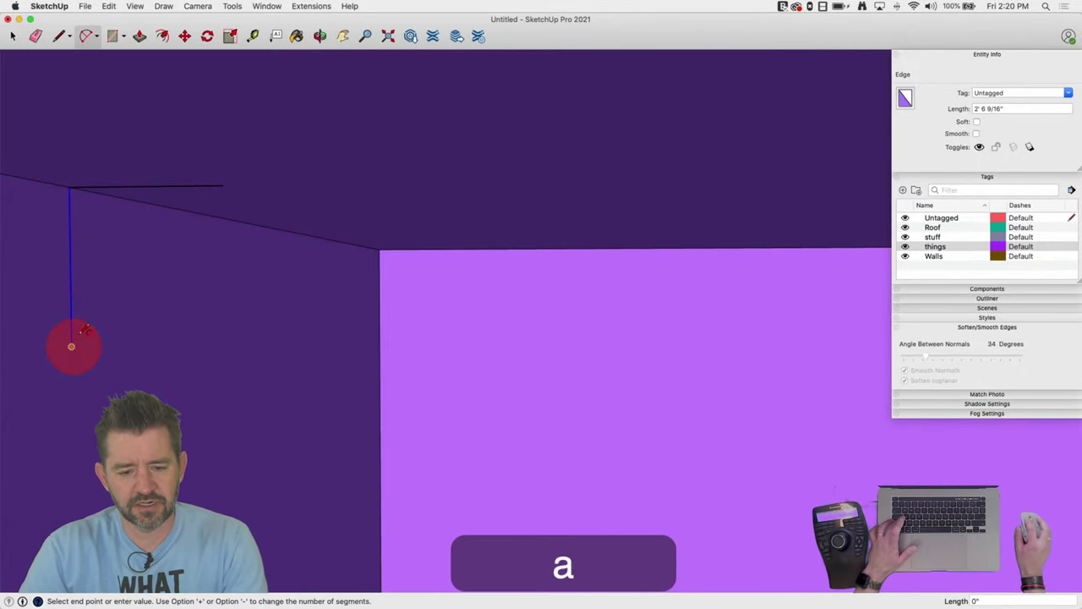
pyautogui.click(216, 185)
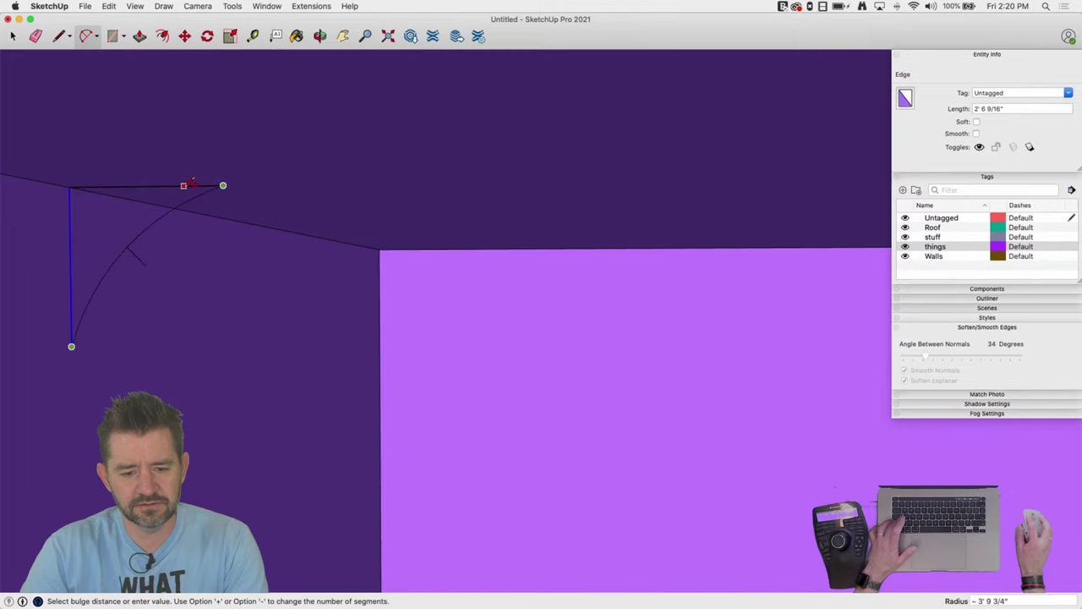
pyautogui.click(166, 184)
pyautogui.press('space')
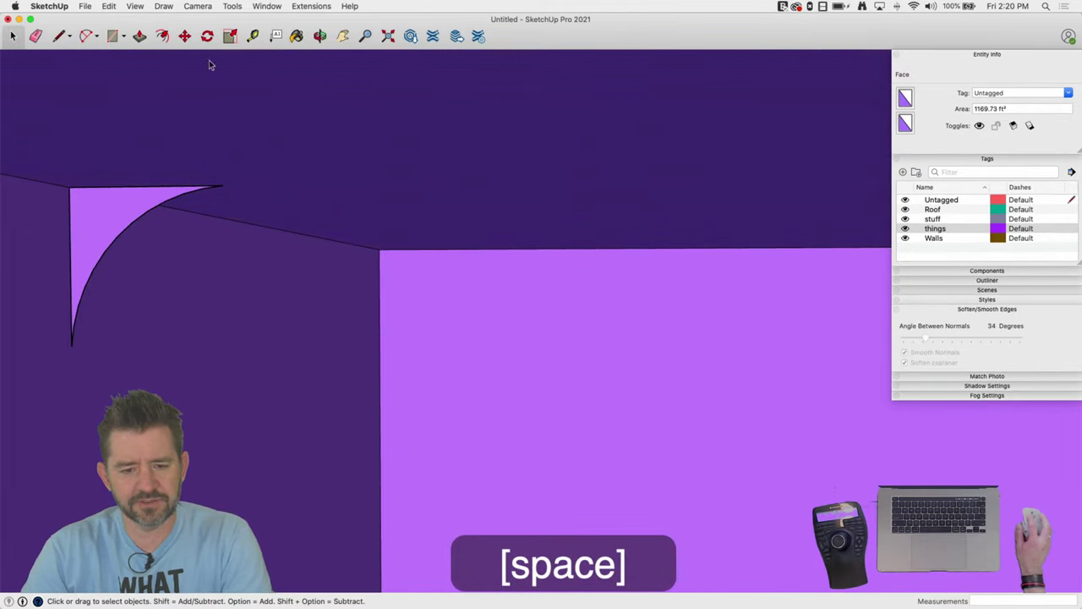
# Sweep the curved profile along the box's top edge with Follow Me
pyautogui.click(233, 6)
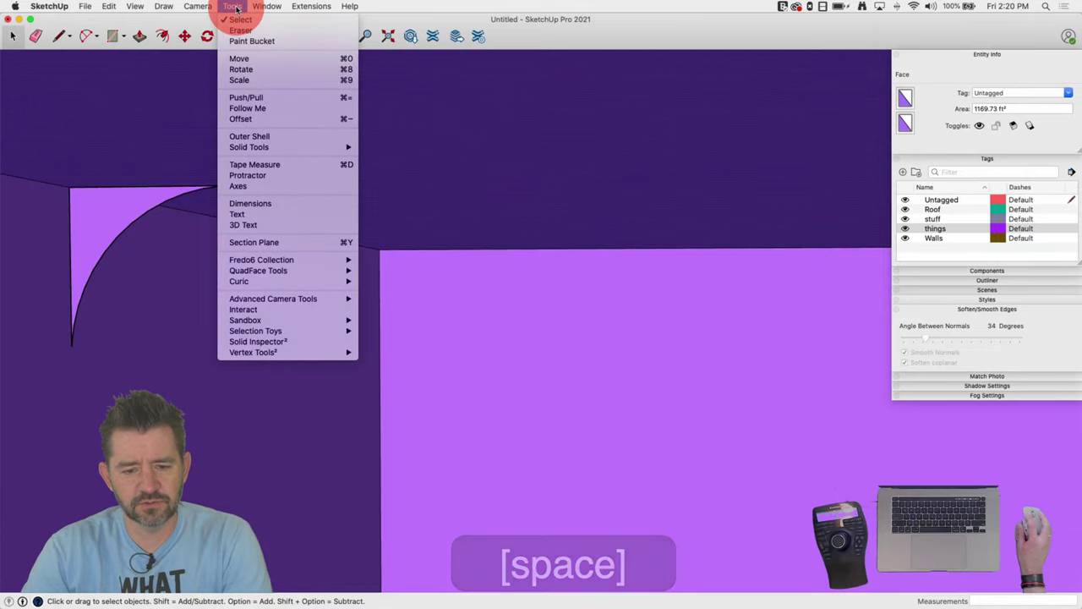
pyautogui.click(254, 108)
pyautogui.click(96, 232)
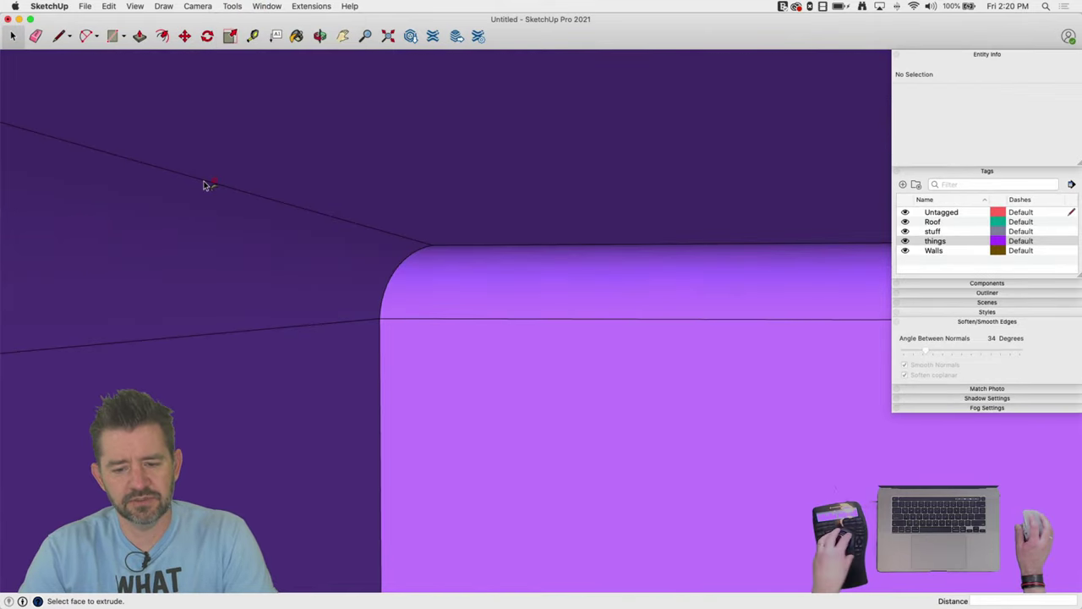
pyautogui.scroll(6, 305, 455)
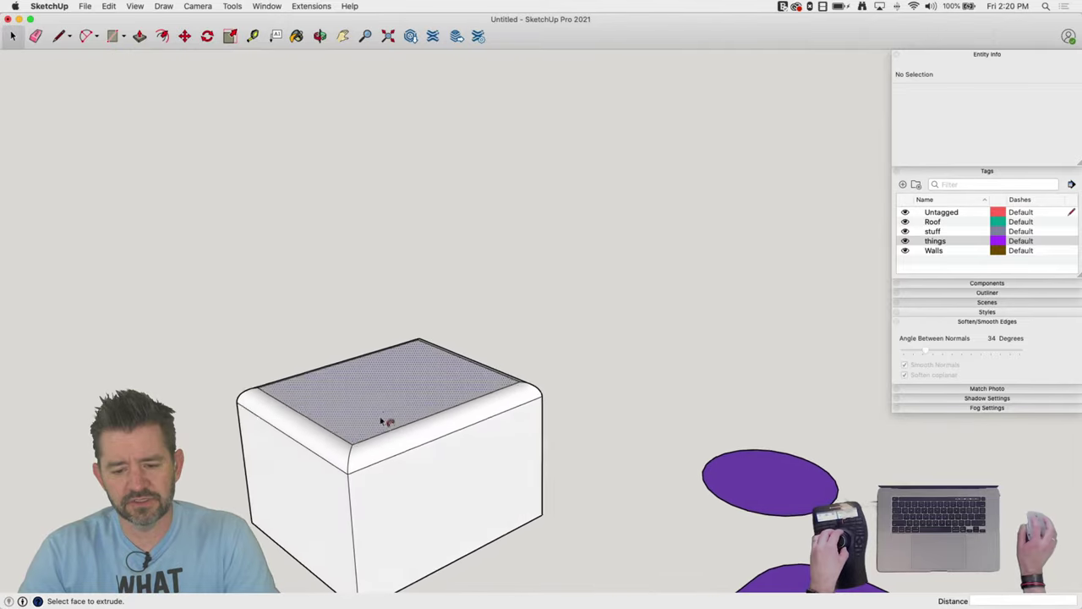
pyautogui.press('space')
pyautogui.moveTo(384, 392); pyautogui.dragTo(685, 334, button='middle')
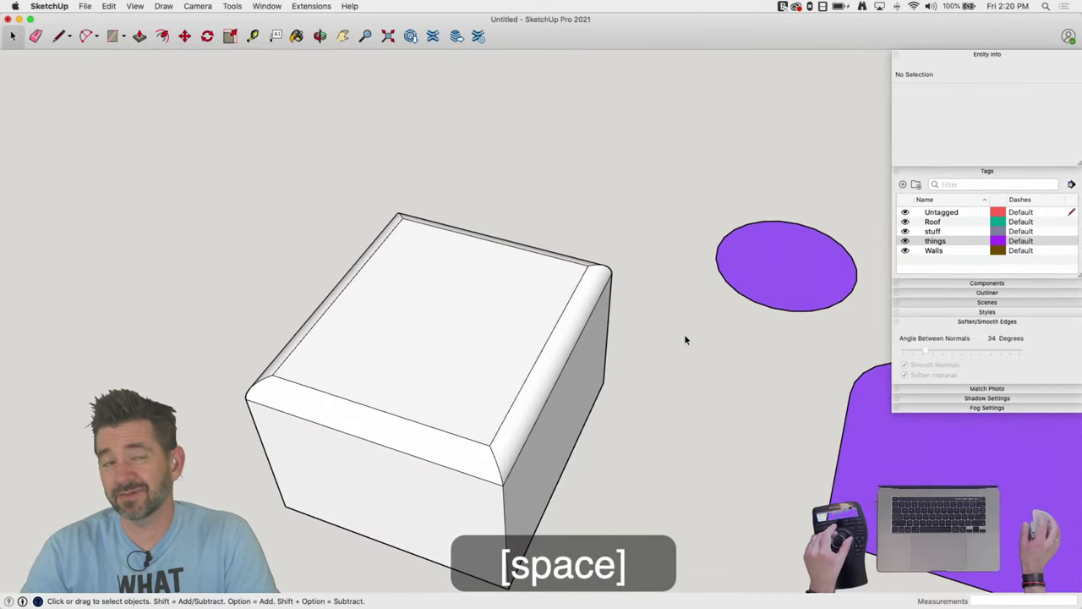
pyautogui.moveTo(603, 208); pyautogui.dragTo(592, 198, button='middle')
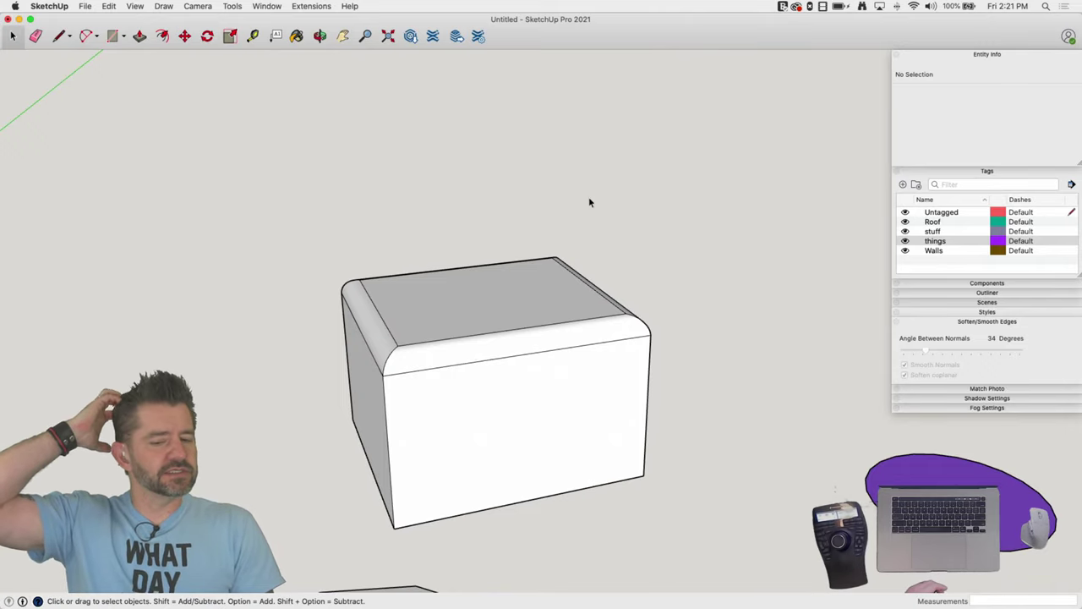
pyautogui.moveTo(589, 203); pyautogui.dragTo(568, 328, button='middle')
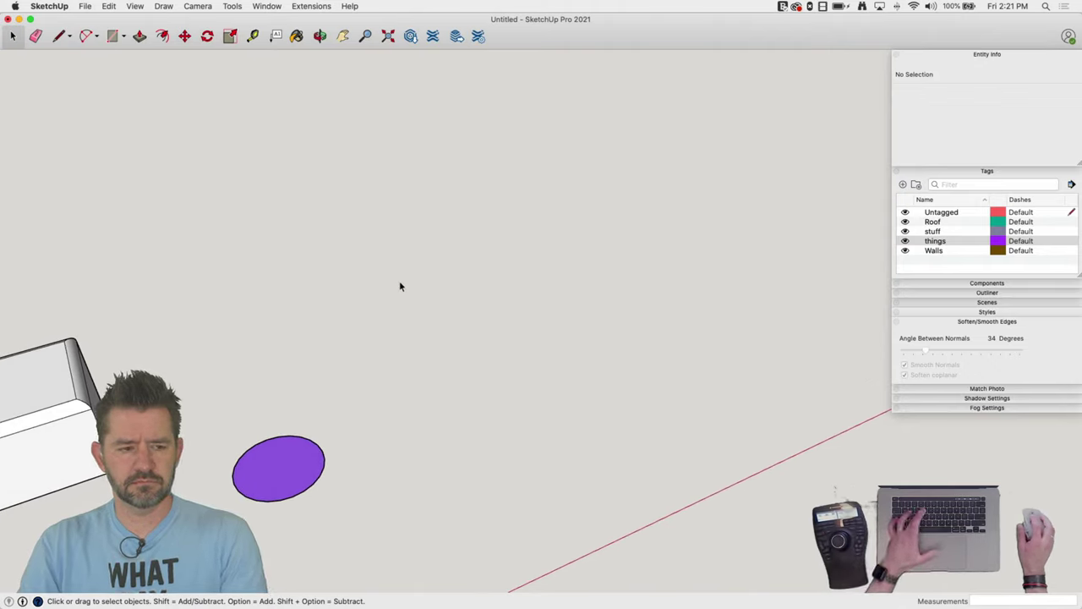
# Draw a rectangle on the ground and push/pull it up into a box
pyautogui.press('r')
pyautogui.click(371, 276)
pyautogui.click(607, 306)
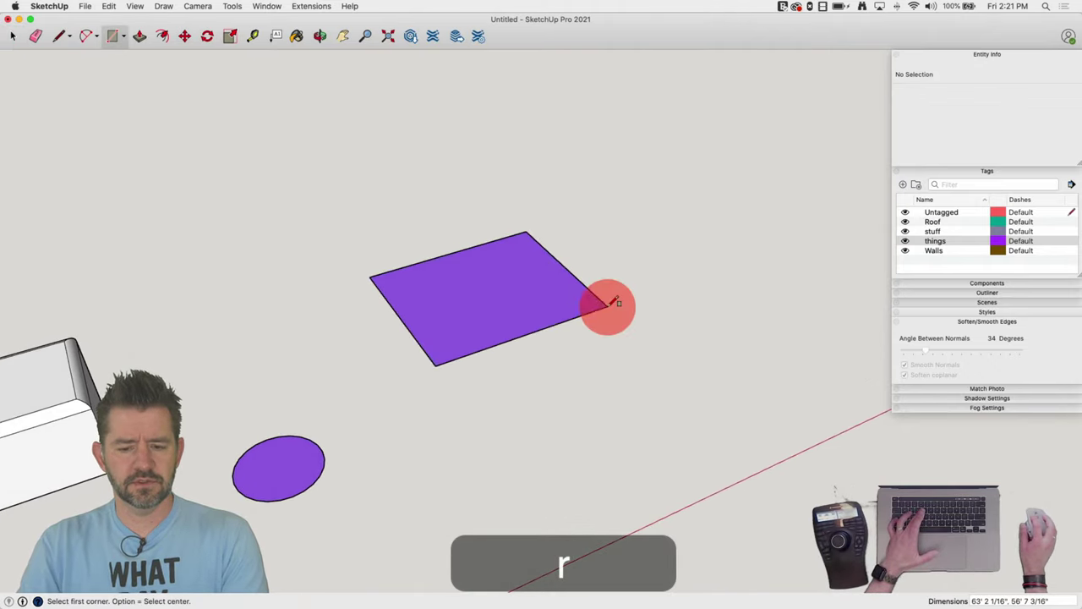
pyautogui.press('p')
pyautogui.click(444, 275)
pyautogui.click(435, 208)
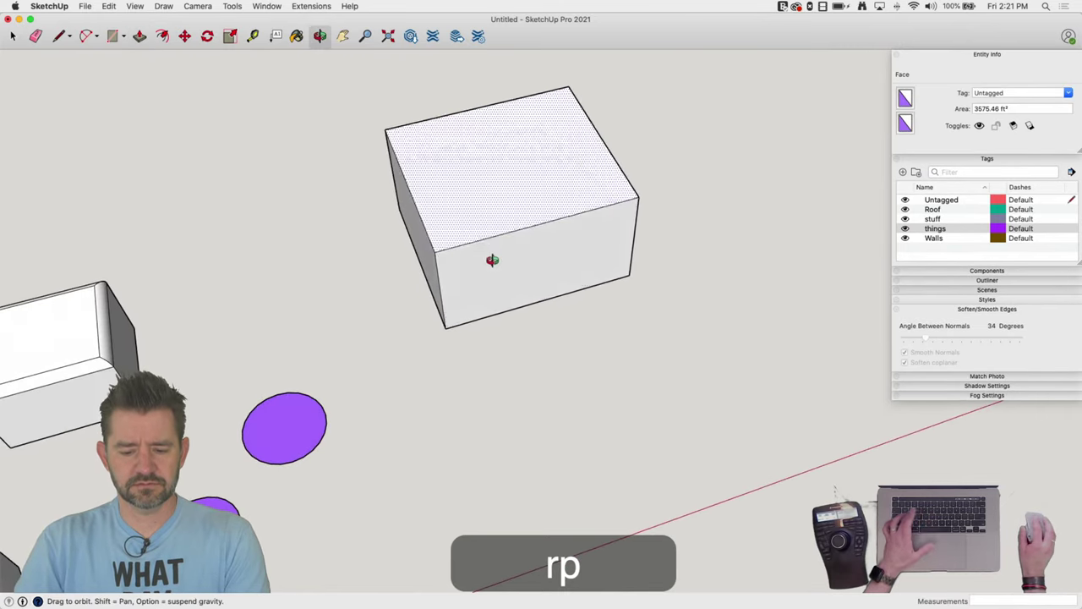
# Offset the box's top face inward to set the planter's wall thickness
pyautogui.press('f')
pyautogui.moveTo(459, 118); pyautogui.dragTo(521, 202)
pyautogui.press('p')
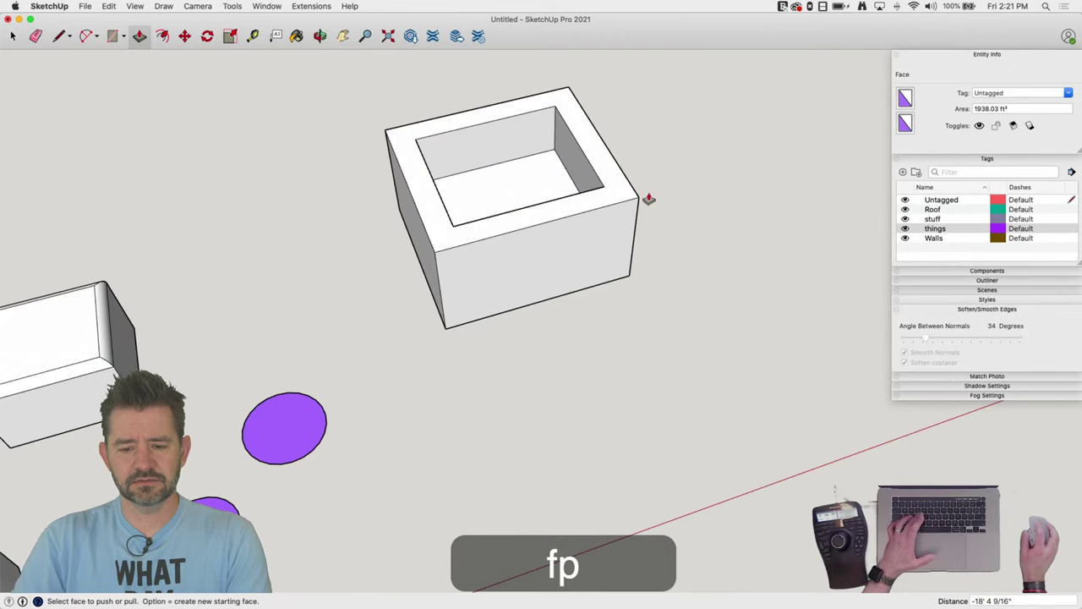
pyautogui.press('space')
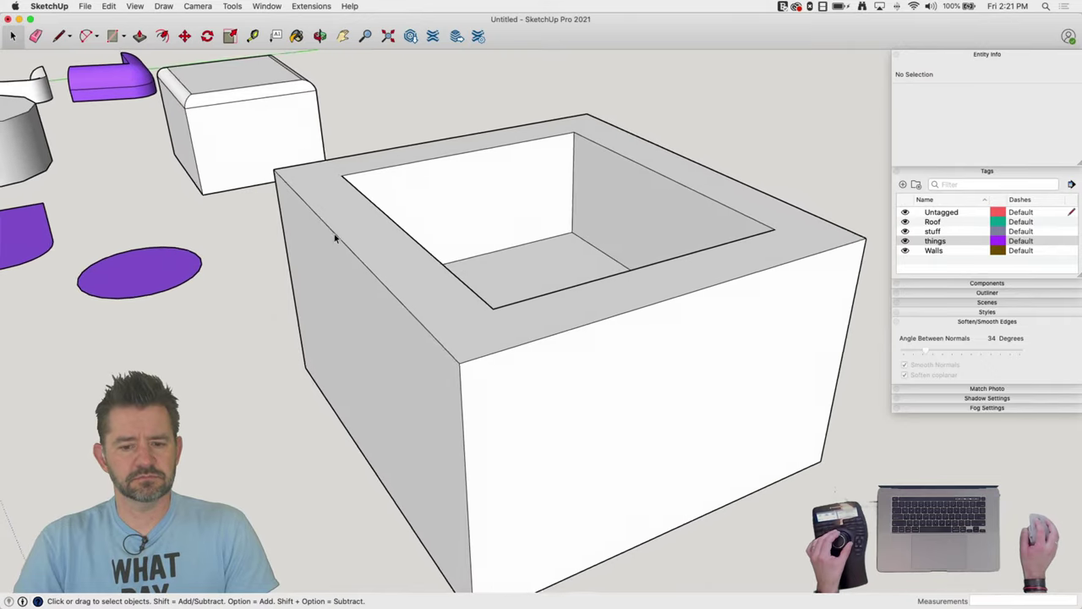
# Draw an upright circle centred on the box's top outer rim edge
pyautogui.click(370, 203)
pyautogui.doubleClick(370, 203)
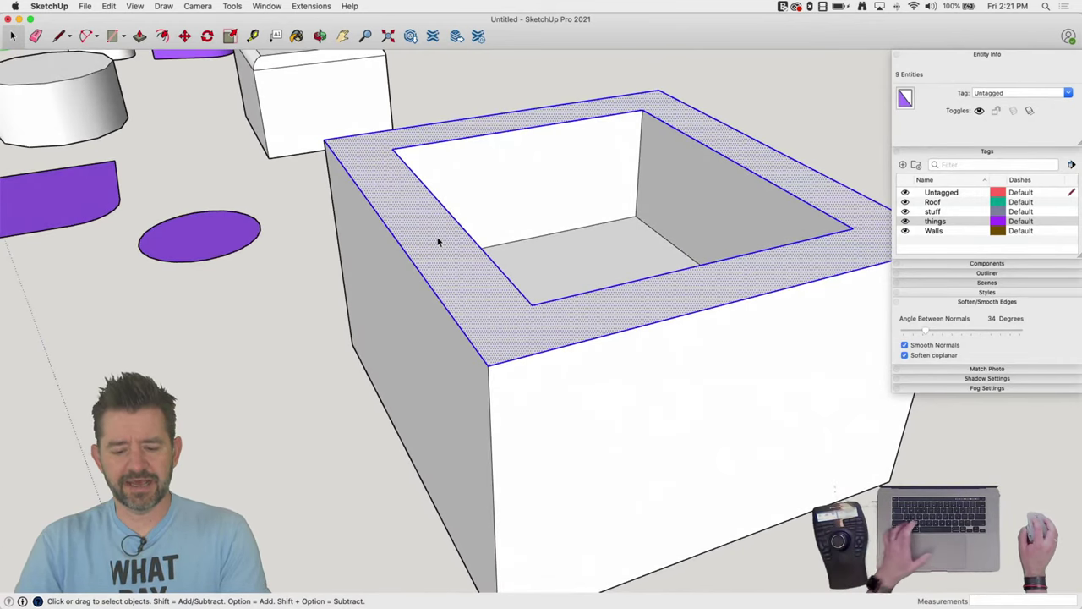
pyautogui.press('c')
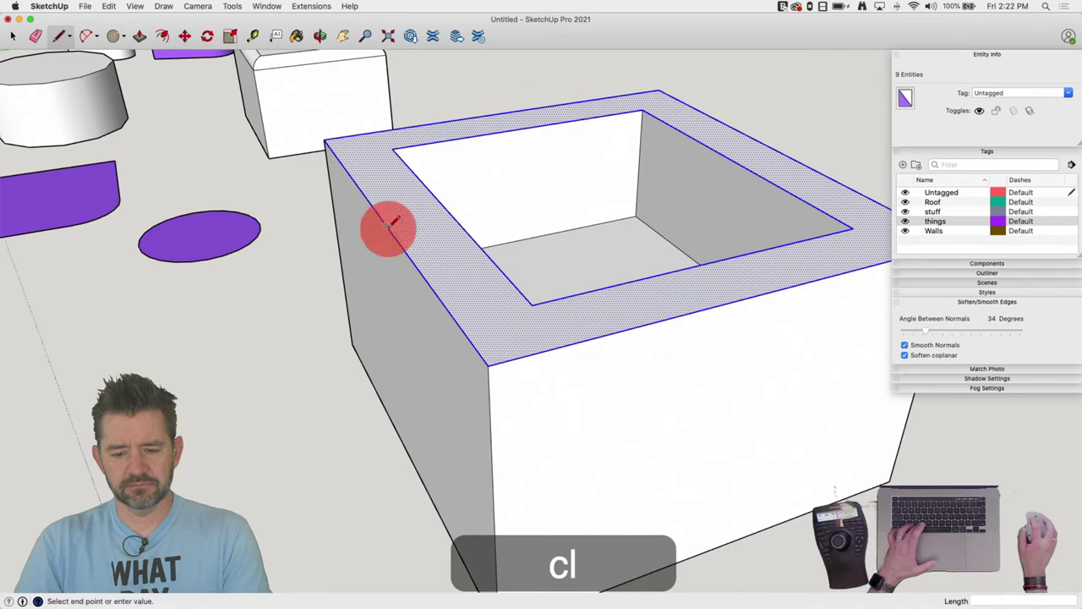
pyautogui.press('c')
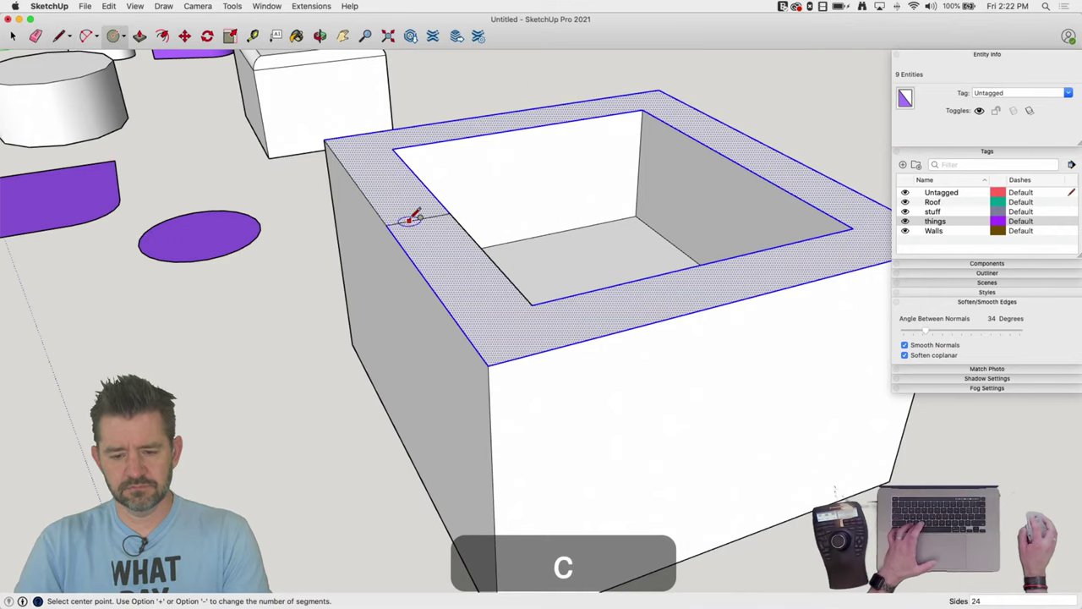
pyautogui.press('Left')
pyautogui.press('Right')
pyautogui.click(418, 219)
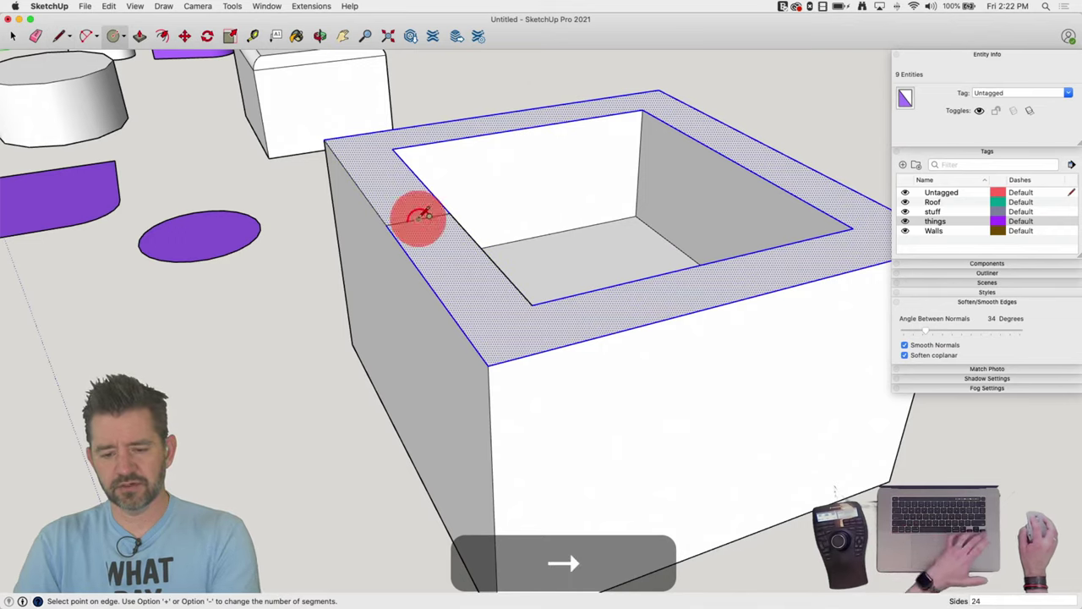
pyautogui.click(451, 212)
pyautogui.press('space')
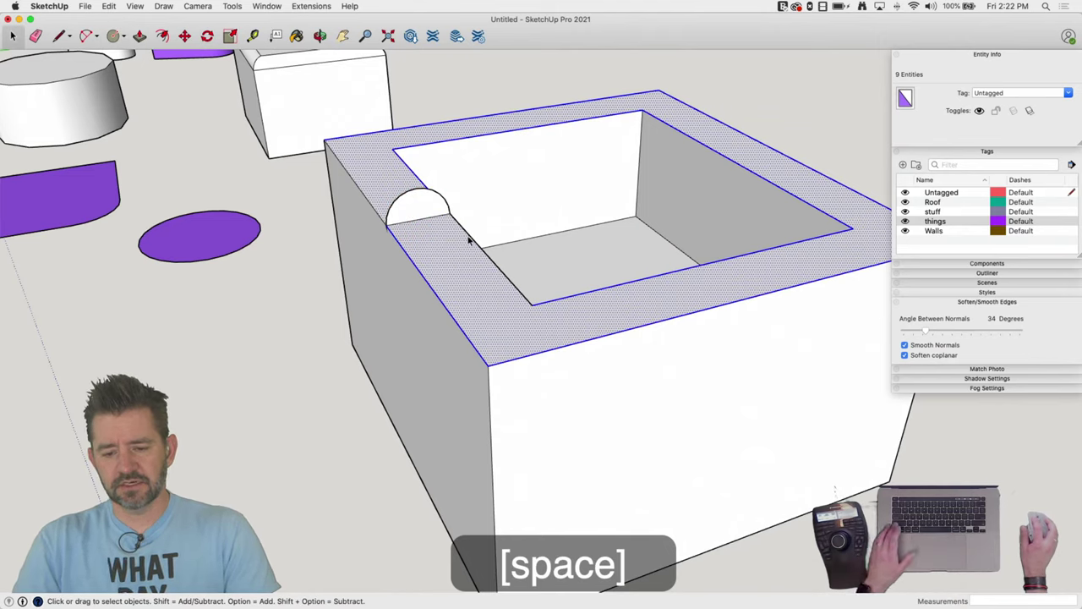
# Erase the lower half of the circle, leaving a semicircle profile
pyautogui.click(470, 241)
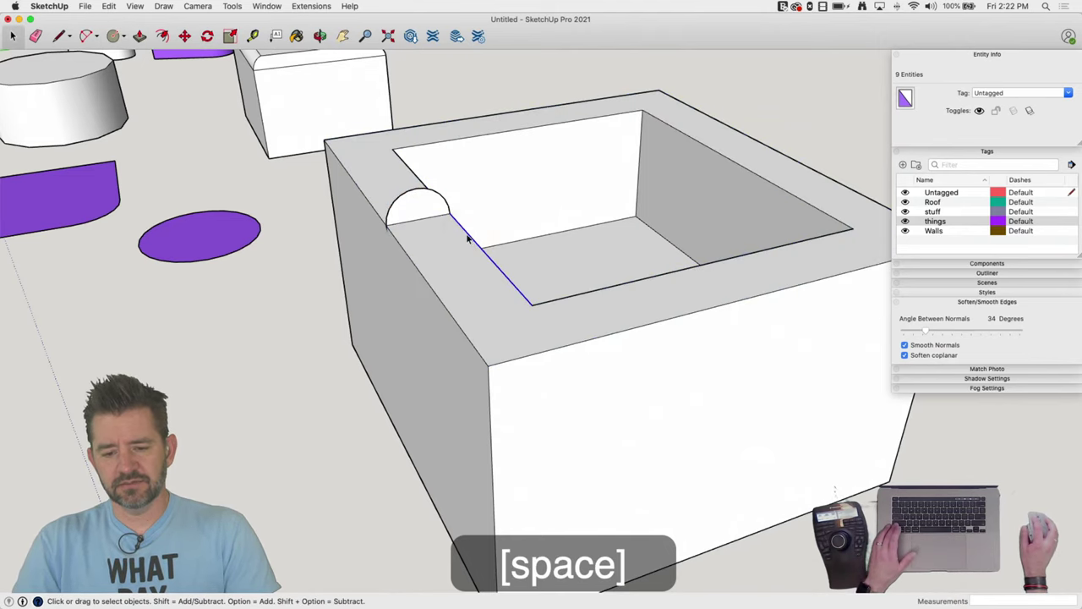
pyautogui.hotkey('shift', 'e')
pyautogui.keyDown('shift'); pyautogui.click(387, 225); pyautogui.keyUp('shift')
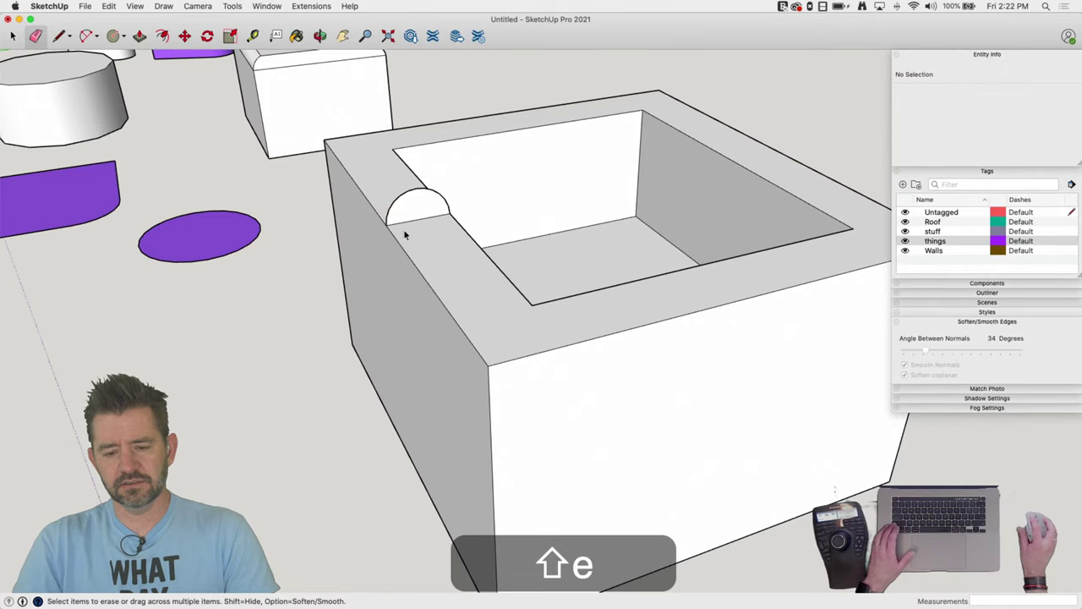
pyautogui.press('space')
# Select the box's top outer edges all around as the sweep path
pyautogui.click(398, 242)
pyautogui.keyDown('shift'); pyautogui.click(369, 204); pyautogui.keyUp('shift')
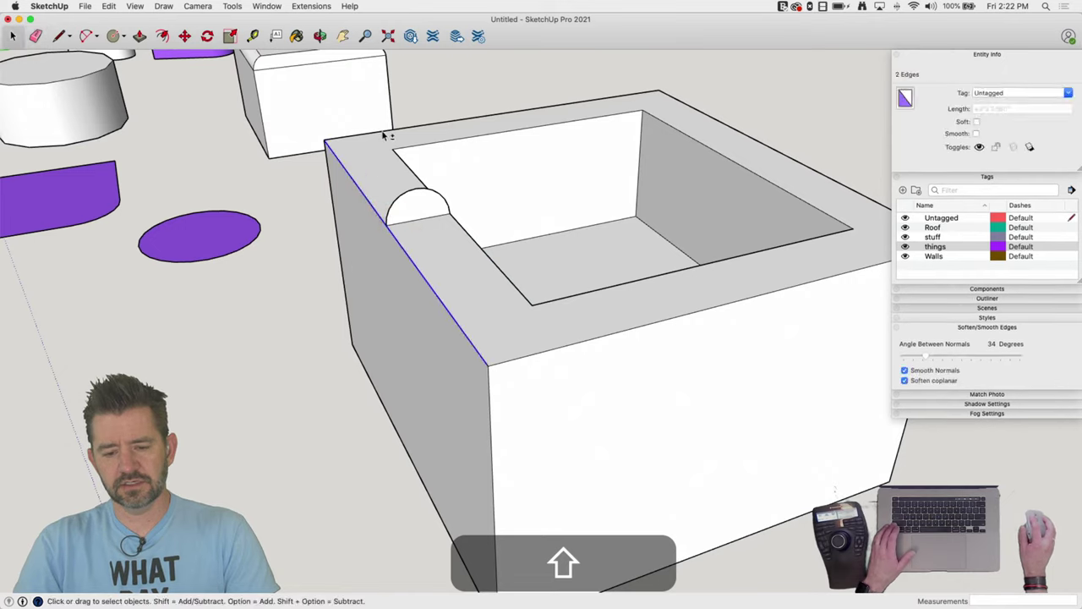
pyautogui.keyDown('shift'); pyautogui.click(687, 106); pyautogui.keyUp('shift')
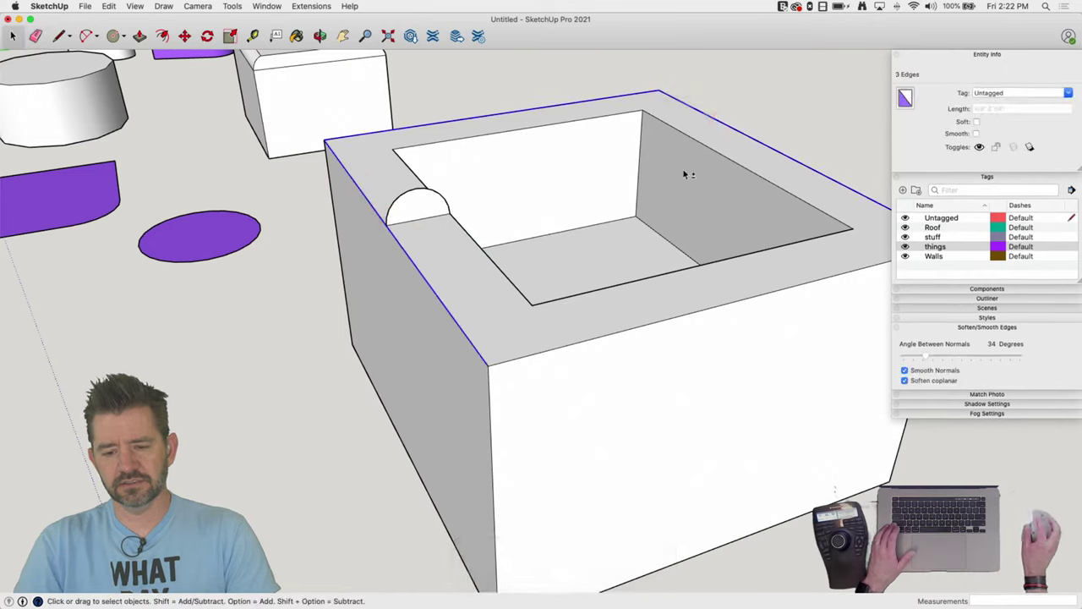
pyautogui.keyDown('shift'); pyautogui.click(616, 341); pyautogui.keyUp('shift')
pyautogui.keyDown('shift'); pyautogui.click(618, 337); pyautogui.keyUp('shift')
pyautogui.keyDown('shift'); pyautogui.click(623, 379); pyautogui.keyUp('shift')
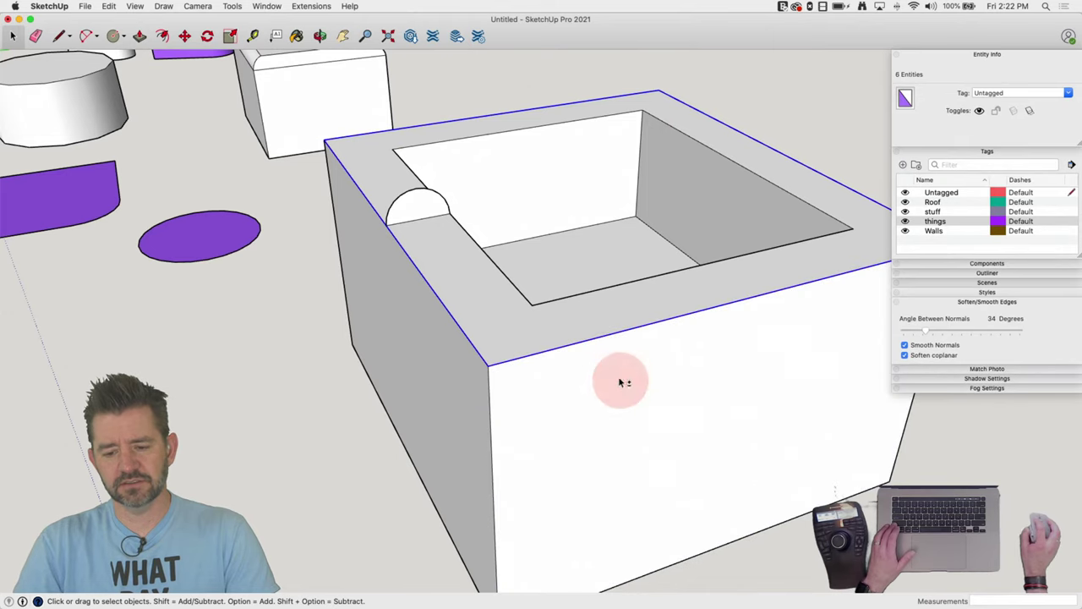
# Sweep the semicircle along the selected rim edges with Follow Me
pyautogui.click(232, 6)
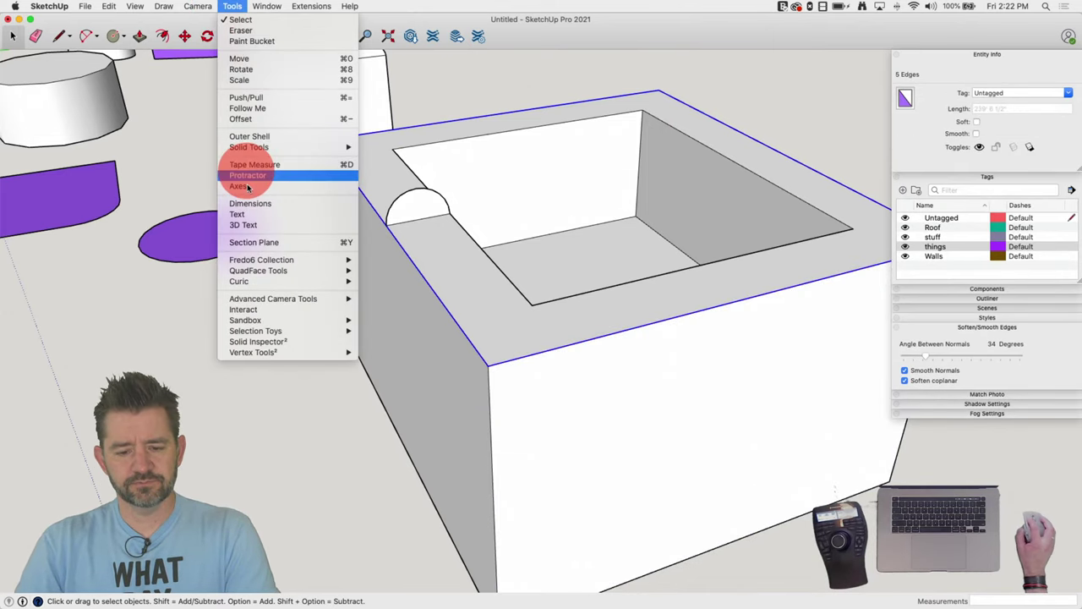
pyautogui.click(247, 108)
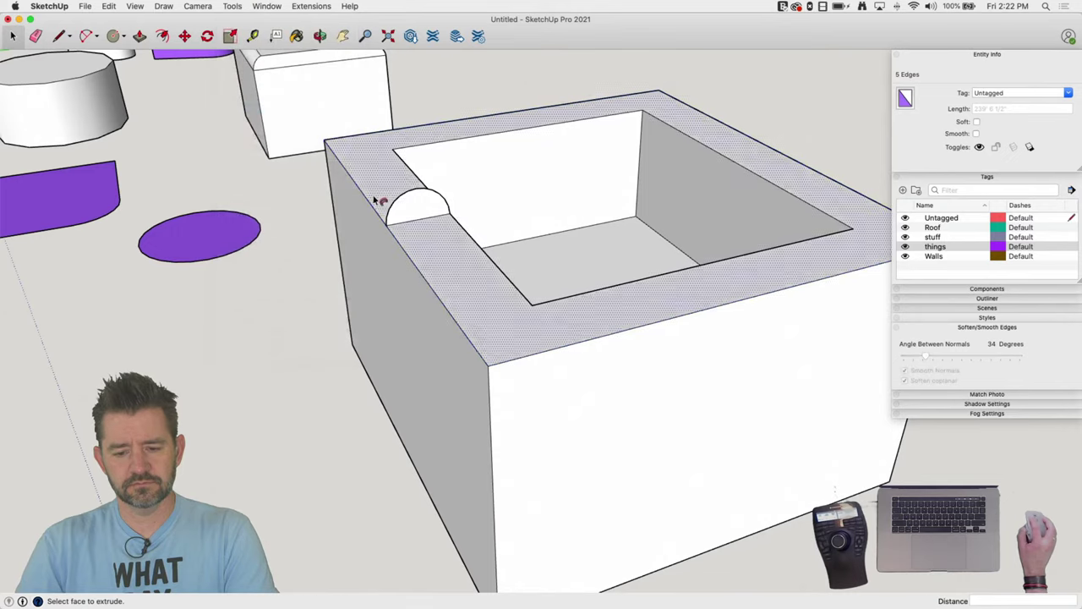
pyautogui.click(420, 208)
pyautogui.press('space')
pyautogui.click(829, 111)
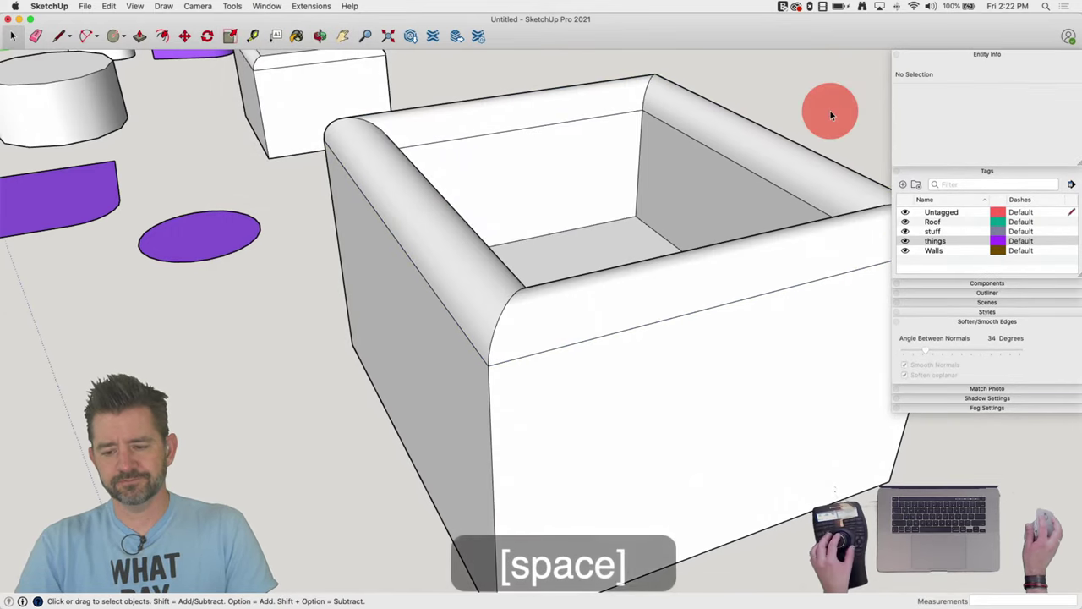
# Select the whole rounded box and soften its coplanar edges
pyautogui.moveTo(766, 151); pyautogui.dragTo(675, 186, button='middle')
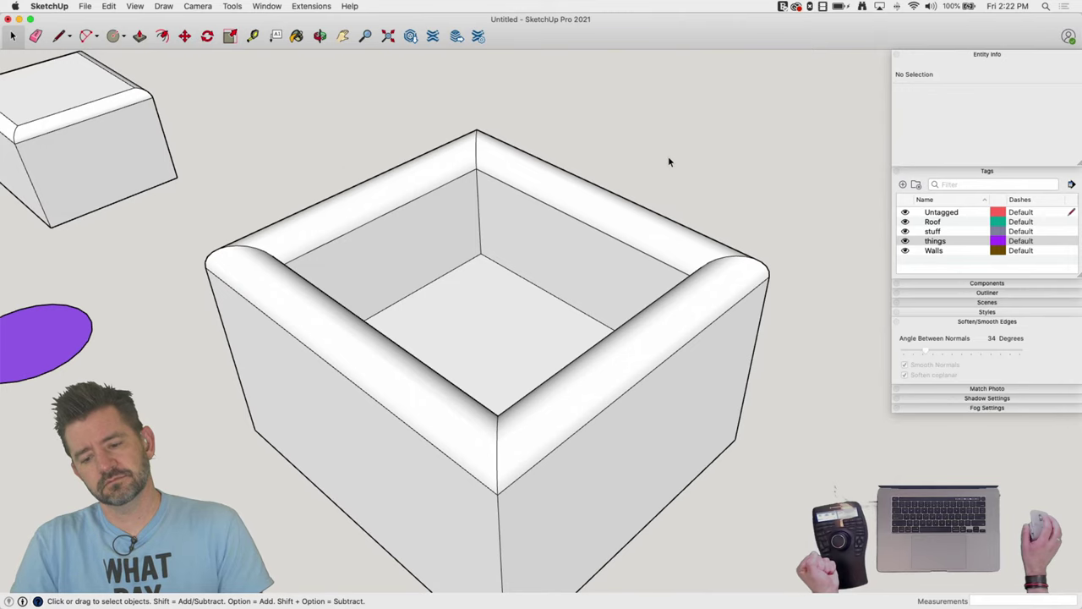
pyautogui.moveTo(668, 161); pyautogui.dragTo(668, 161, button='middle')
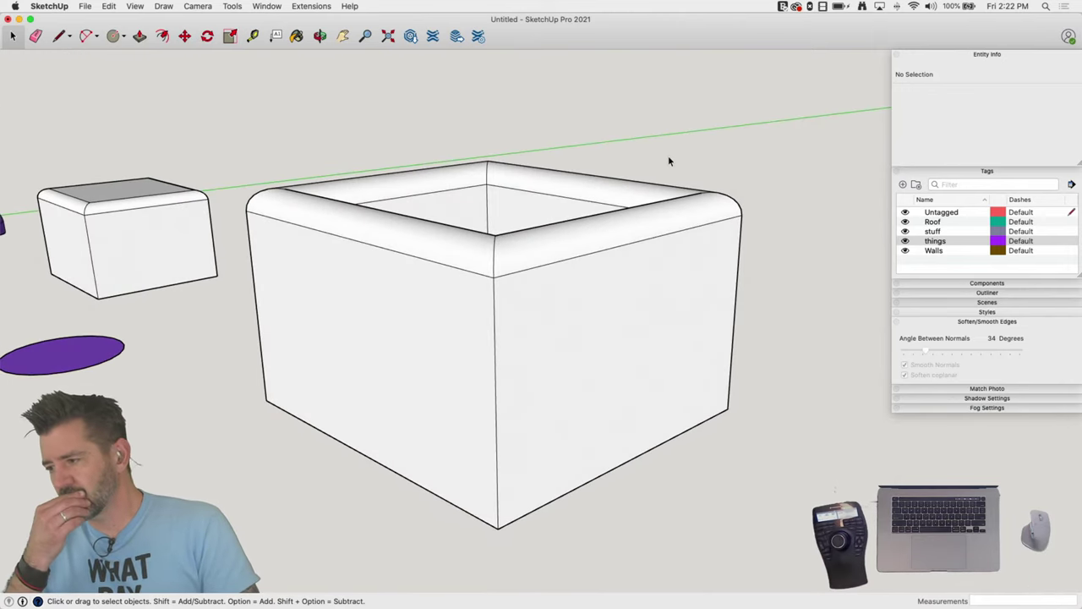
pyautogui.tripleClick(597, 392)
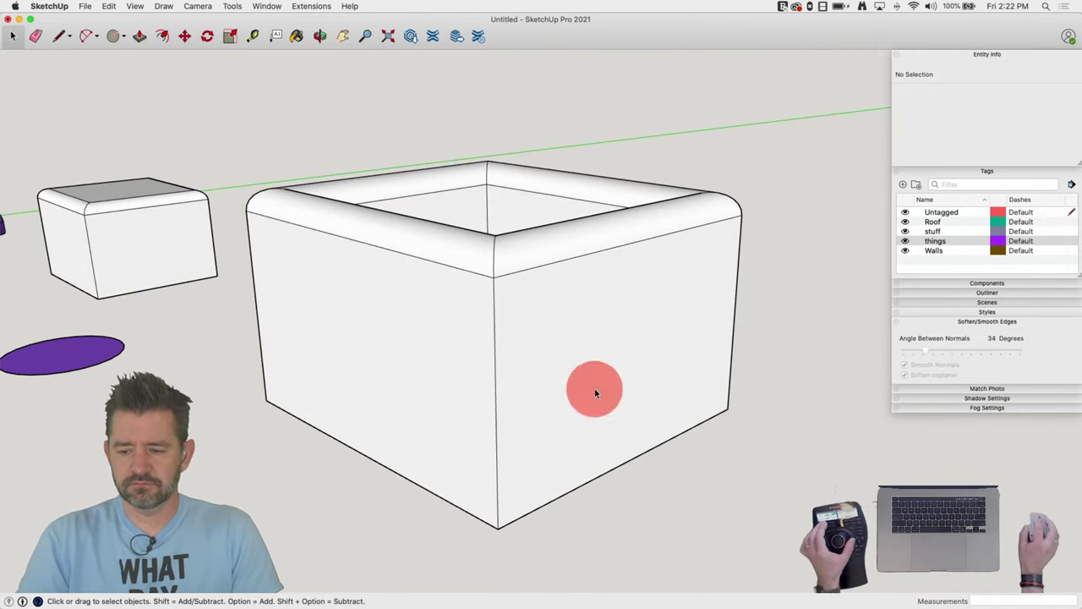
pyautogui.click(907, 359)
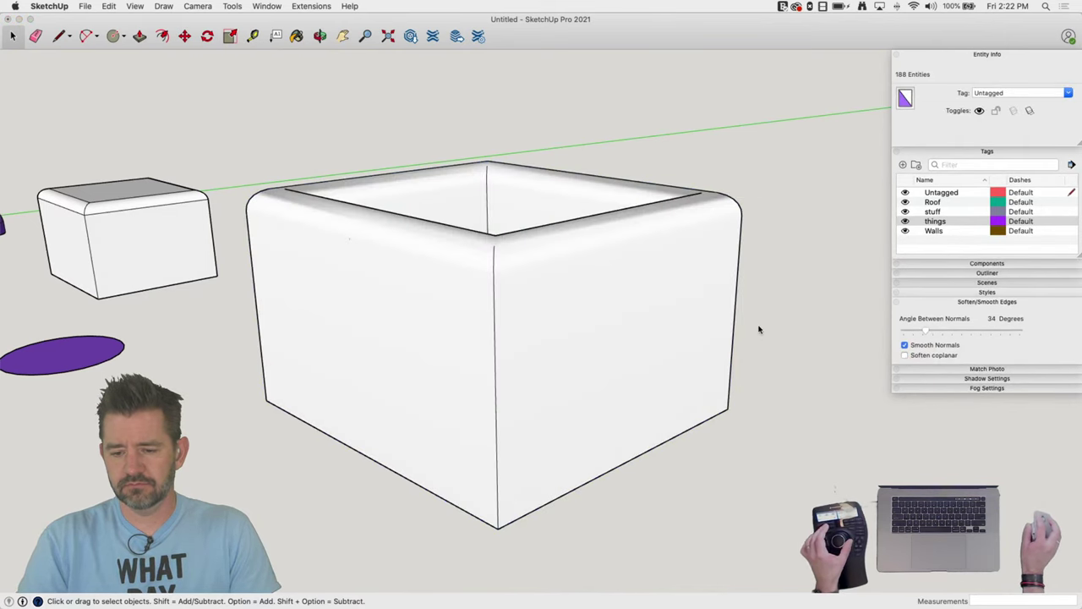
pyautogui.press('space')
pyautogui.click(826, 264)
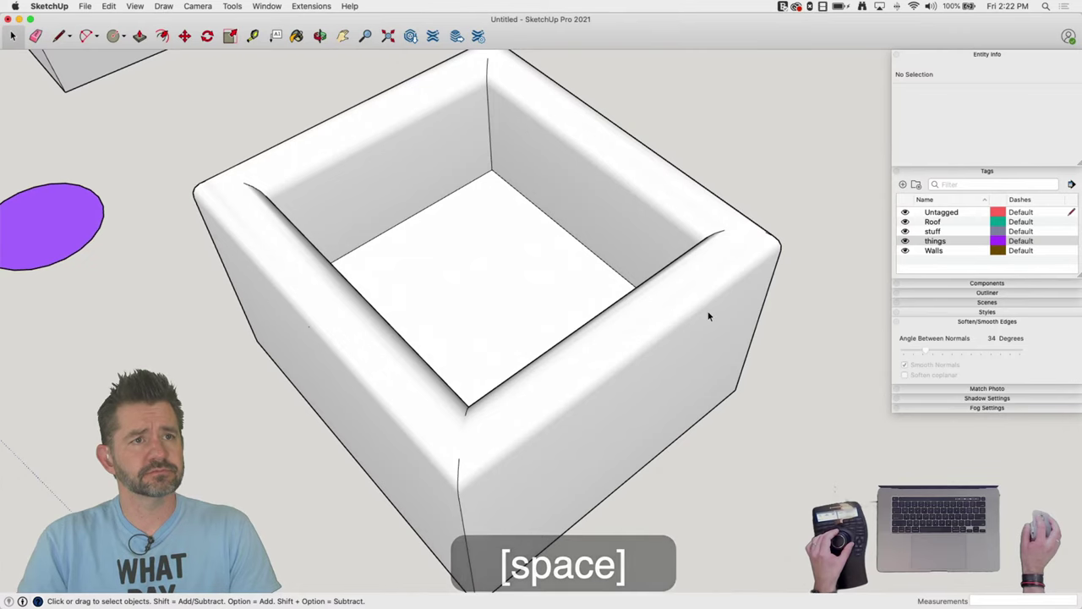
# Reselect the box and lower the smoothing angle between normals to 9 degrees
pyautogui.tripleClick(709, 315)
pyautogui.tripleClick(709, 315)
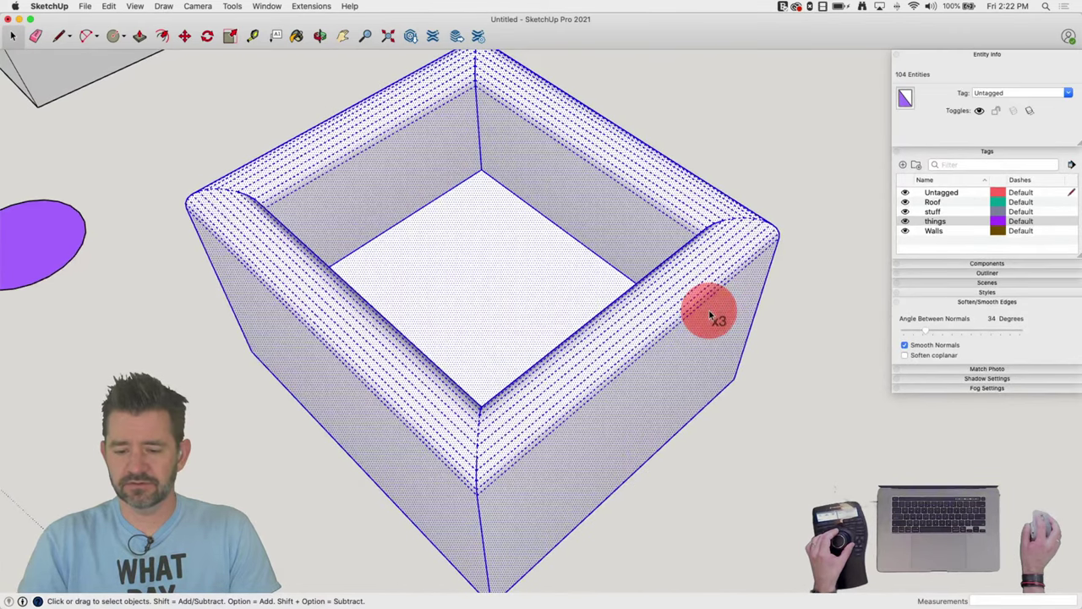
pyautogui.click(905, 355)
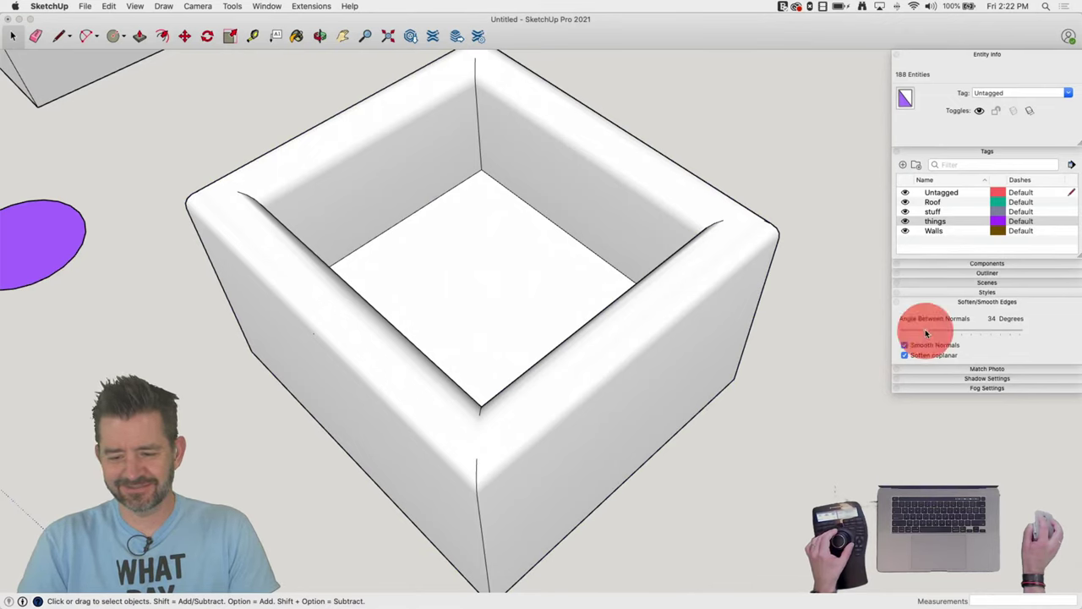
pyautogui.moveTo(926, 333)
pyautogui.mouseDown()
pyautogui.moveTo(910, 336)
pyautogui.moveTo(921, 334)
pyautogui.mouseUp()
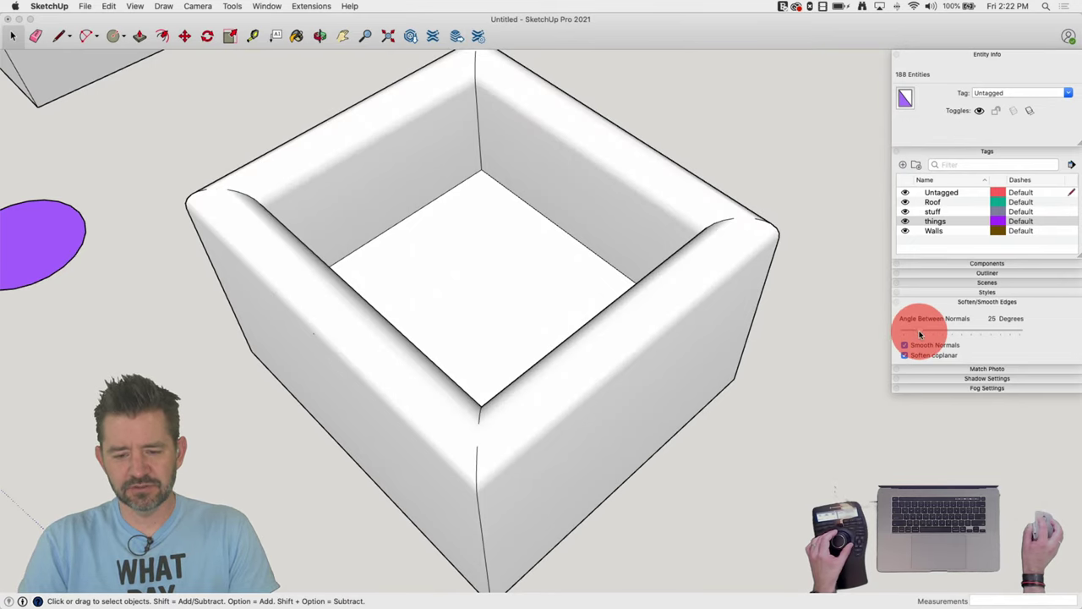
pyautogui.scroll(5, 480, 340)
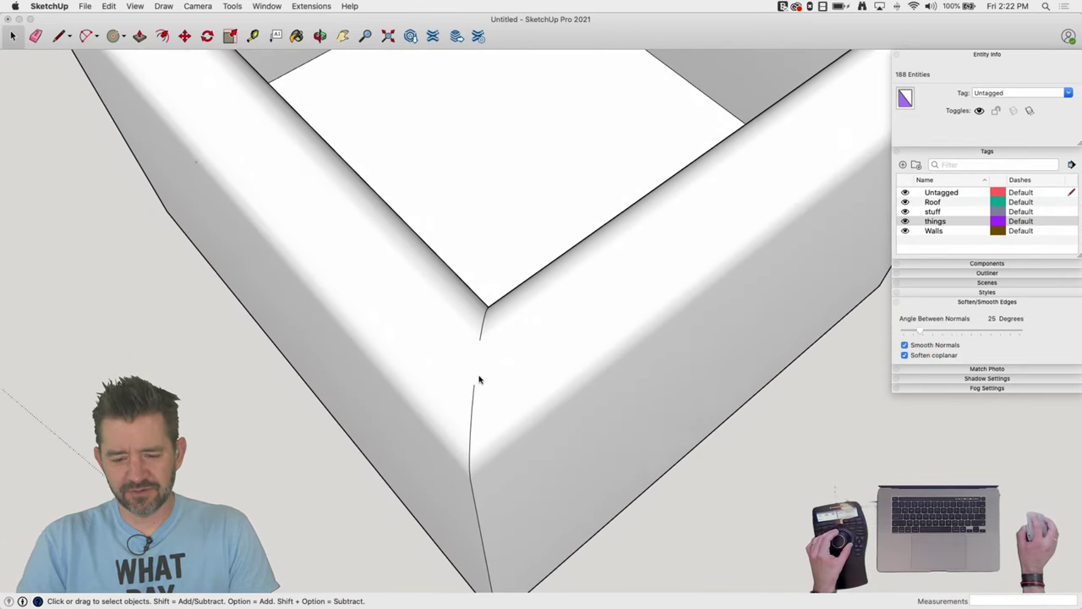
pyautogui.scroll(-5, 479, 380)
pyautogui.moveTo(623, 346)
pyautogui.mouseDown(button='middle')
pyautogui.moveTo(513, 304)
pyautogui.moveTo(482, 307)
pyautogui.mouseUp(button='middle')
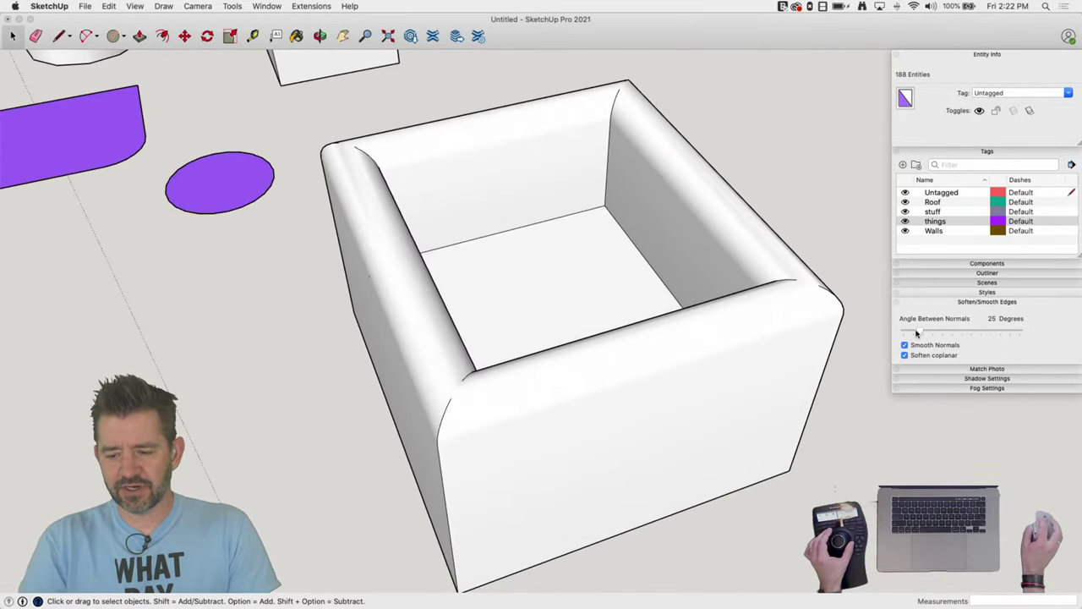
pyautogui.moveTo(916, 331); pyautogui.dragTo(909, 331)
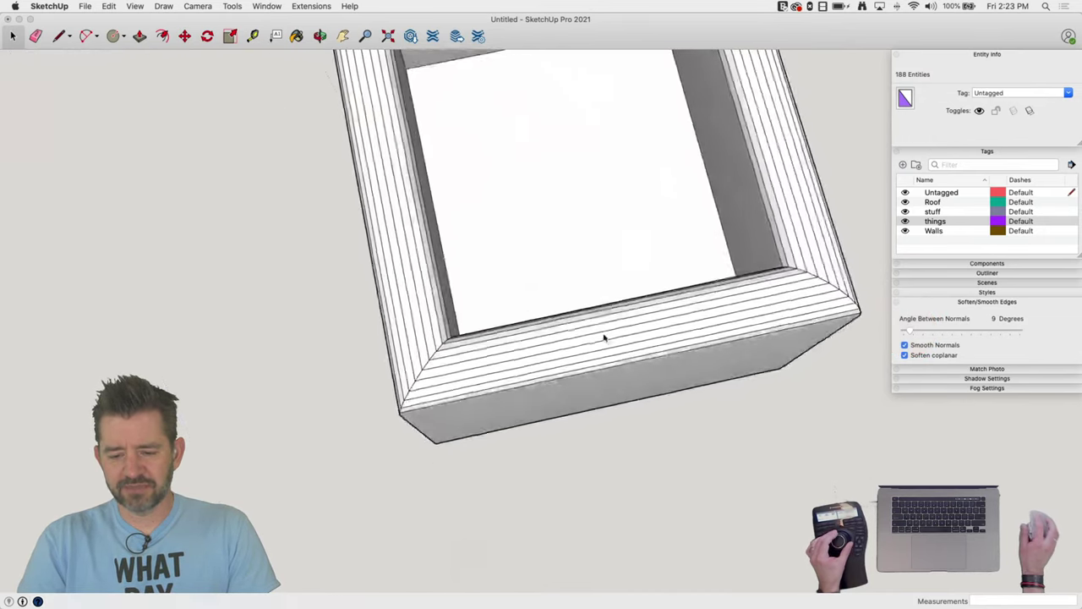
# Soften the faceted edges on the planter's bottom, left-wall and front strips with the Eraser
pyautogui.press('e')
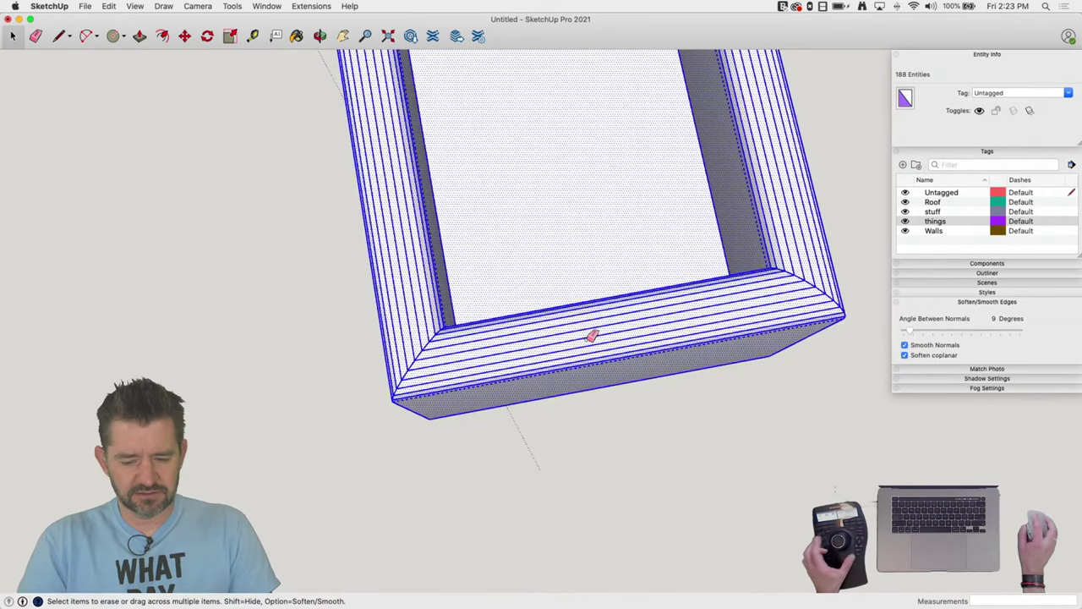
pyautogui.press('alt')
pyautogui.moveTo(585, 347)
pyautogui.keyDown('alt'); pyautogui.mouseDown()
pyautogui.moveTo(584, 394)
pyautogui.moveTo(573, 369)
pyautogui.moveTo(480, 296)
pyautogui.mouseUp(); pyautogui.keyUp('alt')
pyautogui.moveTo(419, 222)
pyautogui.mouseDown()
pyautogui.moveTo(378, 245)
pyautogui.moveTo(411, 314)
pyautogui.moveTo(445, 293)
pyautogui.mouseUp()
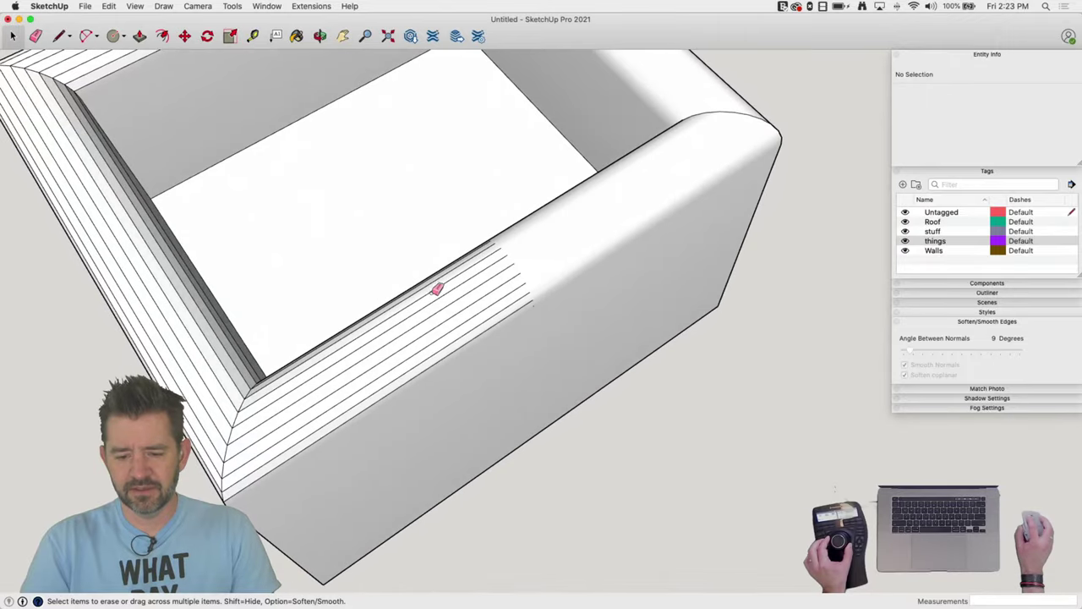
pyautogui.keyDown('alt'); pyautogui.moveTo(431, 290); pyautogui.dragTo(443, 364); pyautogui.keyUp('alt')
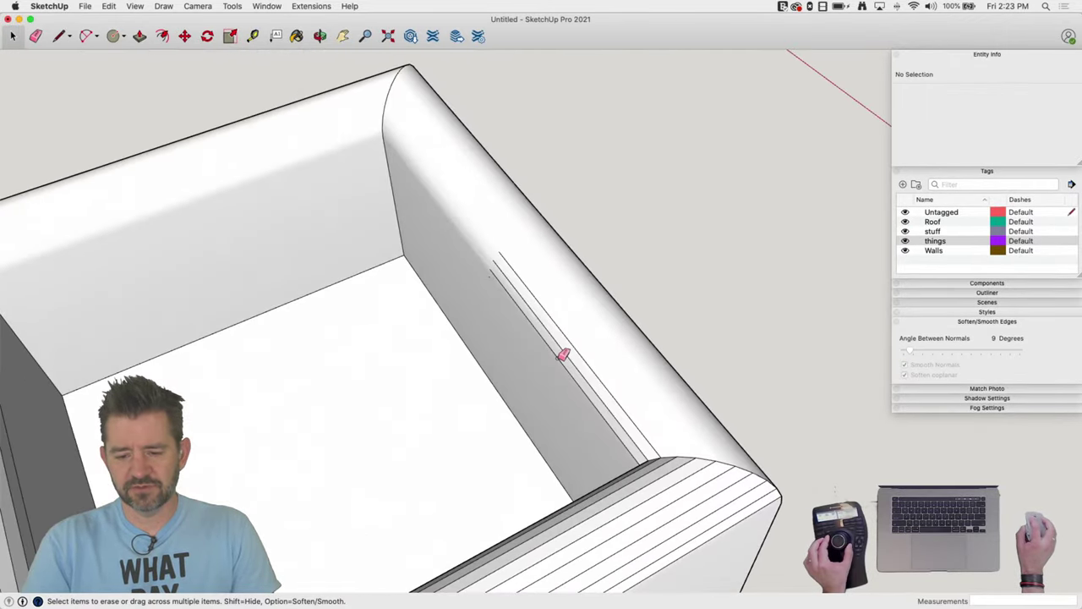
pyautogui.moveTo(561, 355)
pyautogui.keyDown('alt'); pyautogui.mouseDown()
pyautogui.moveTo(573, 339)
pyautogui.moveTo(573, 355)
pyautogui.mouseUp(); pyautogui.keyUp('alt')
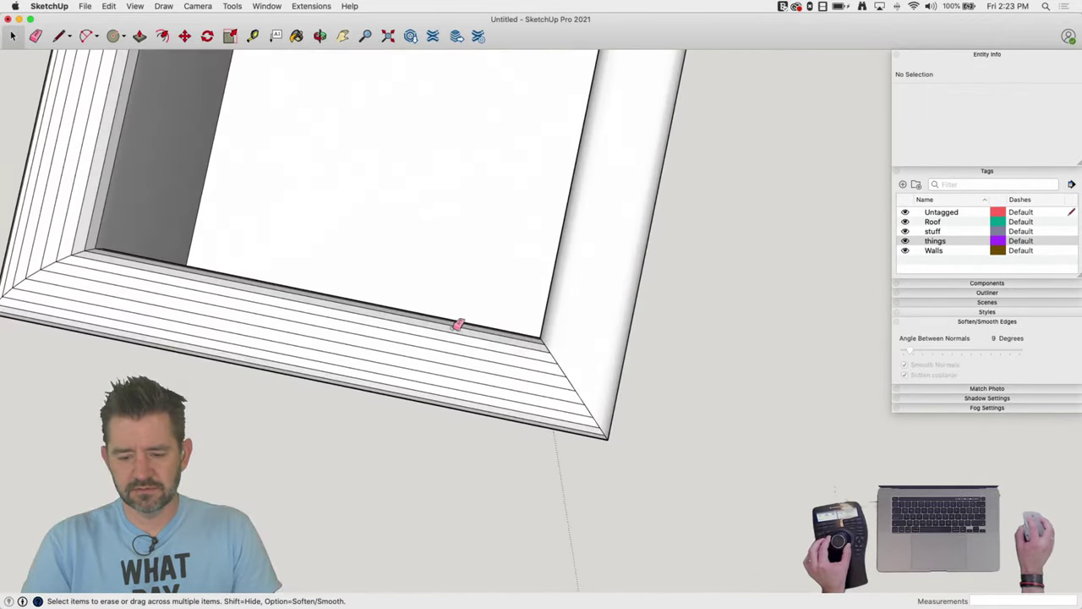
pyautogui.keyDown('alt'); pyautogui.moveTo(378, 411); pyautogui.dragTo(367, 491); pyautogui.keyUp('alt')
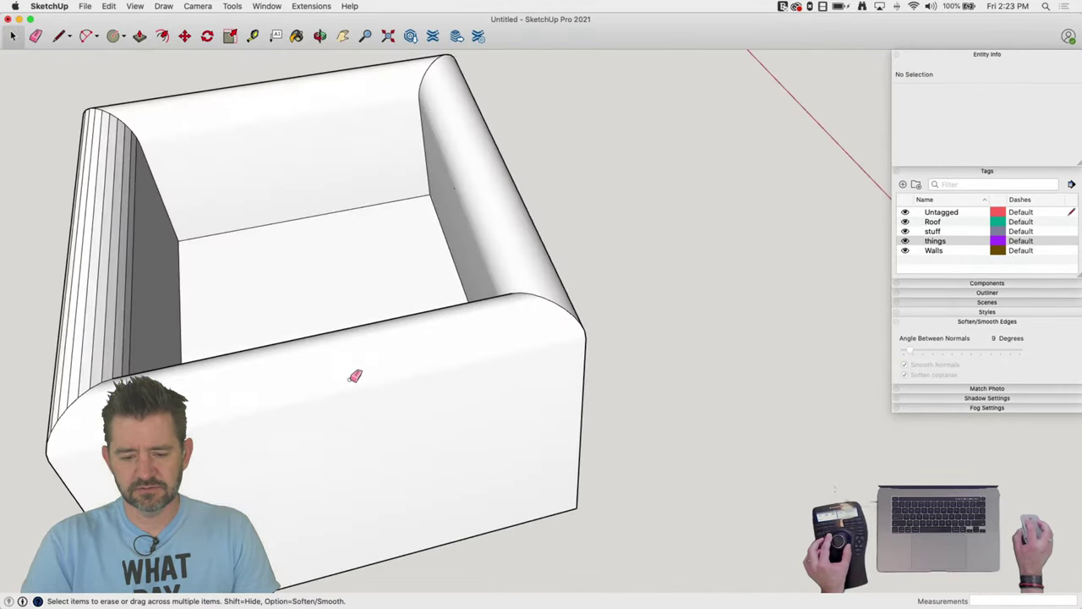
pyautogui.keyDown('alt'); pyautogui.moveTo(361, 375); pyautogui.dragTo(339, 415); pyautogui.keyUp('alt')
pyautogui.keyDown('alt'); pyautogui.click(316, 363); pyautogui.keyUp('alt')
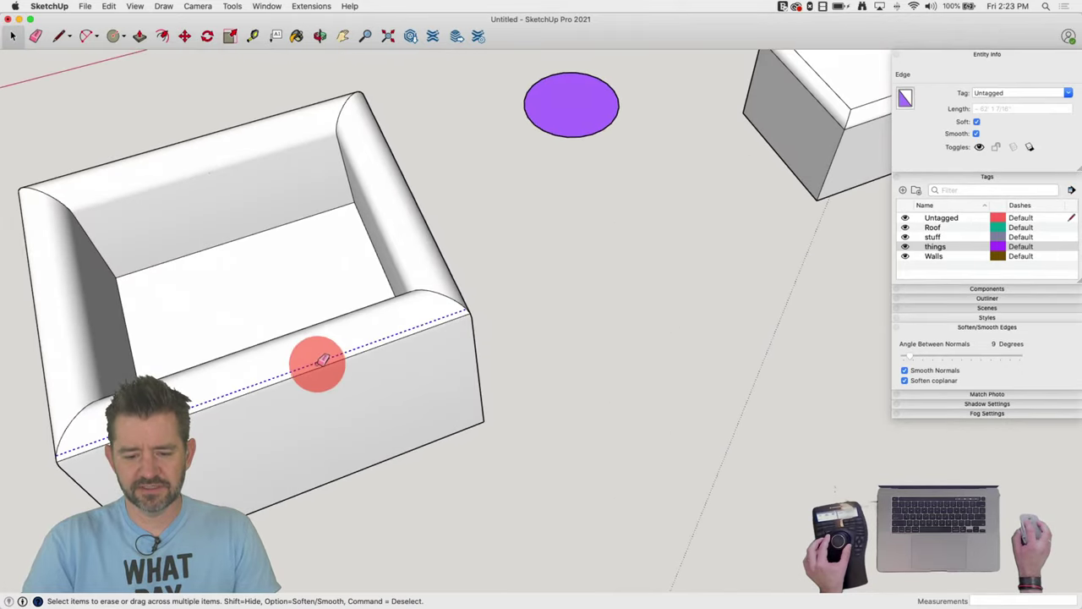
pyautogui.press('space')
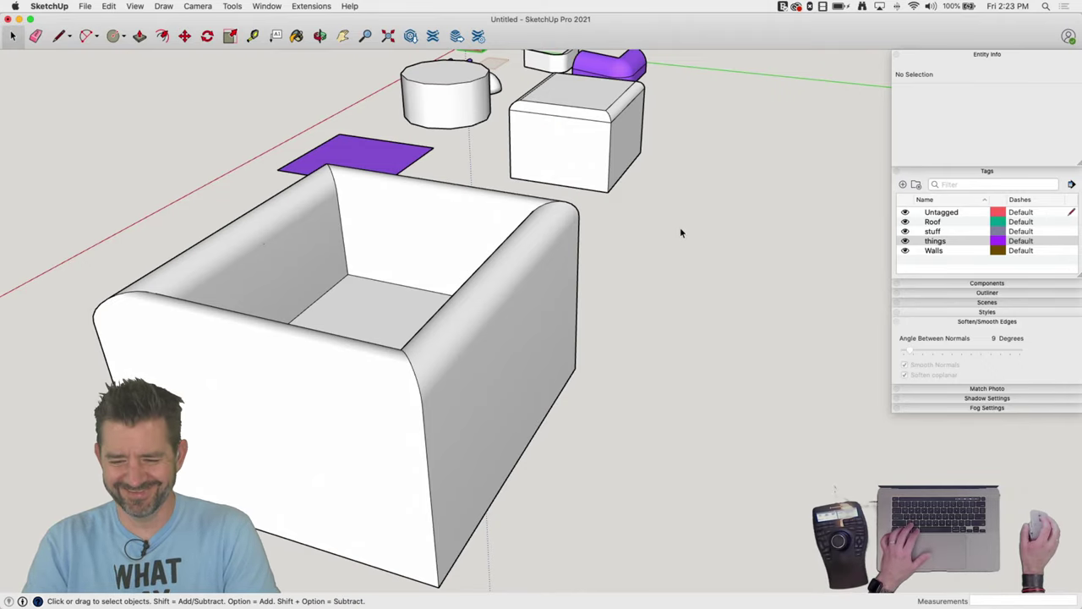
# Extrude a rectangle into a box and sink an inset opening into its top
pyautogui.press('r')
pyautogui.click(494, 301)
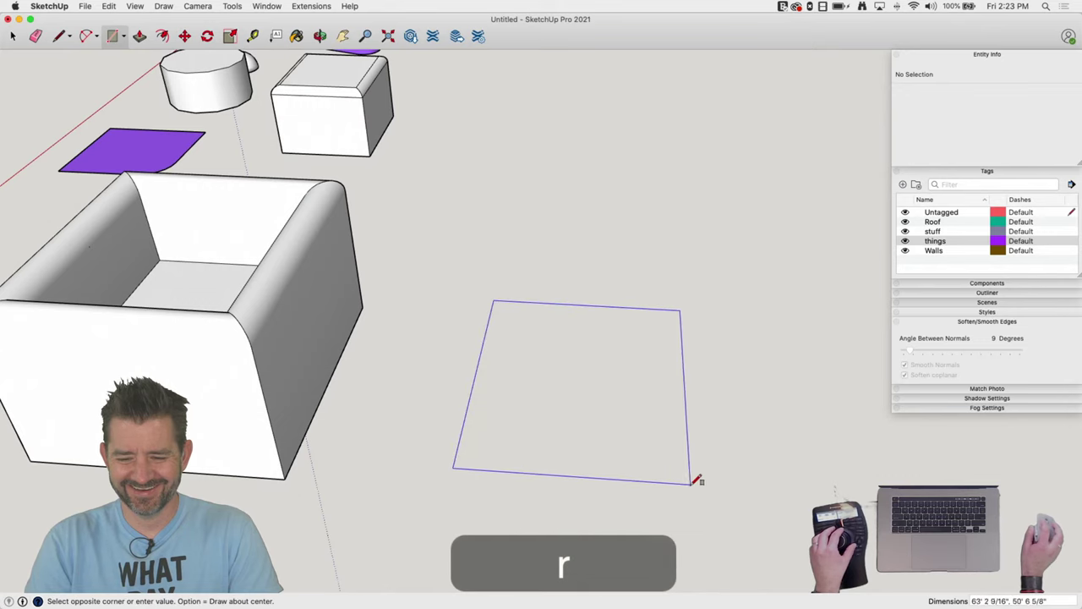
pyautogui.click(716, 484)
pyautogui.press('p')
pyautogui.moveTo(616, 443); pyautogui.dragTo(611, 303)
pyautogui.press('f')
pyautogui.moveTo(551, 170); pyautogui.dragTo(560, 183)
pyautogui.press('p')
pyautogui.moveTo(582, 248); pyautogui.dragTo(589, 342)
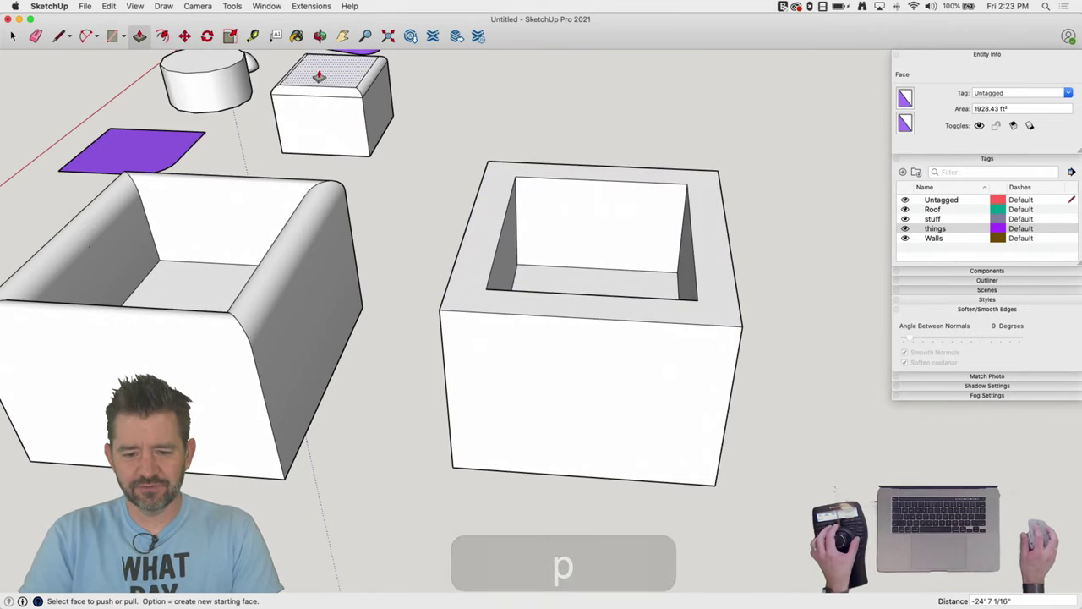
# Draw a short 2' 11 11/16" edge on the box's rim
pyautogui.scroll(10, 567, 218)
pyautogui.press('l')
pyautogui.scroll(-8, 414, 219)
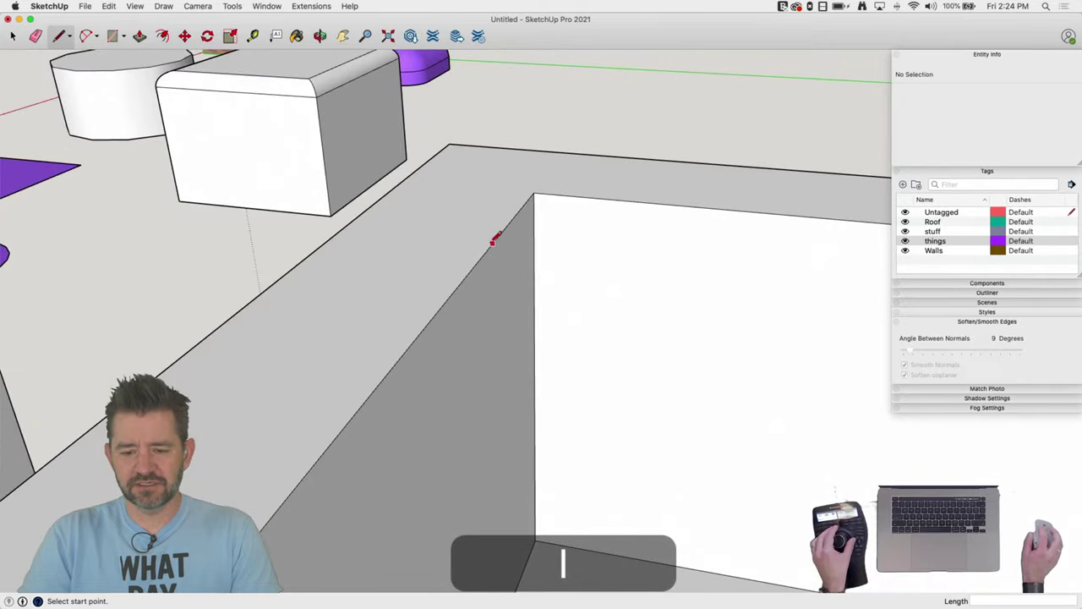
pyautogui.click(408, 264)
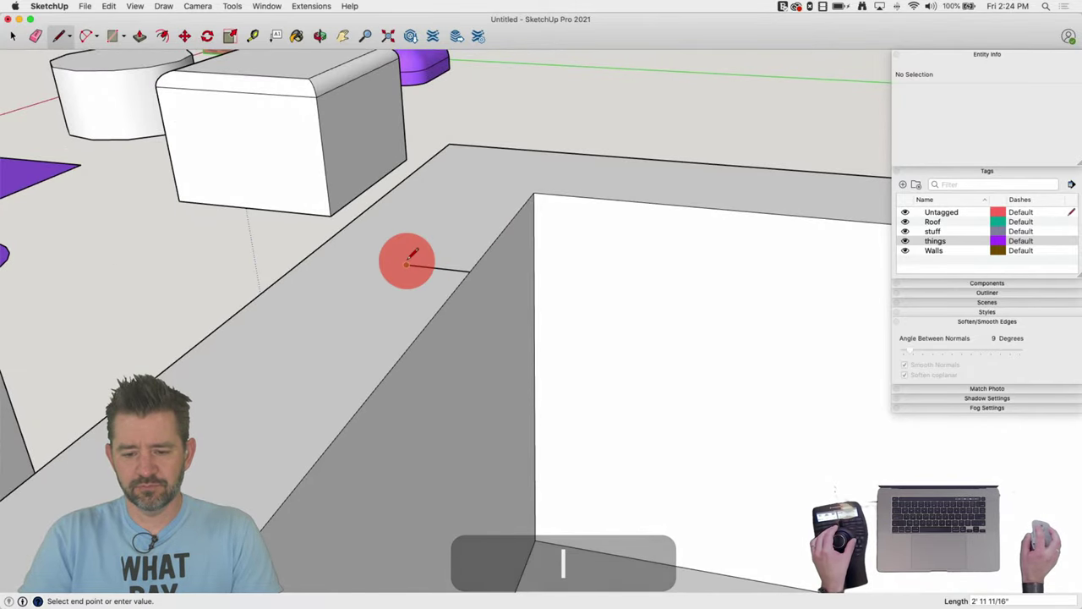
pyautogui.press('space')
# Rotate-copy the rim edge 90° so a vertical copy stands at its end
pyautogui.click(445, 269)
pyautogui.press('q')
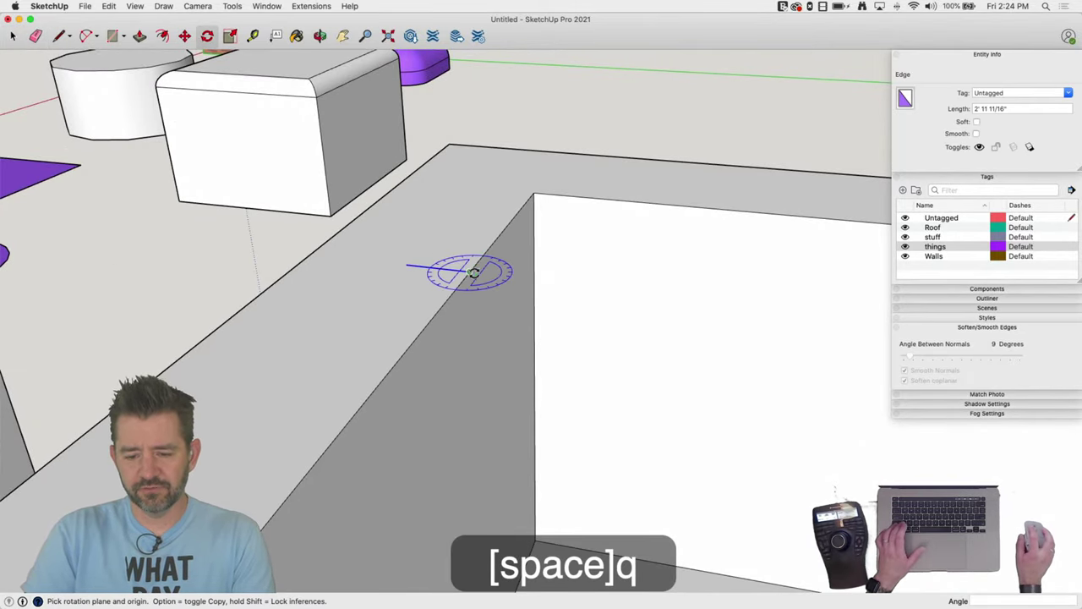
pyautogui.press('Left')
pyautogui.press('Right')
pyautogui.moveTo(471, 269); pyautogui.dragTo(443, 269)
pyautogui.press('alt')
pyautogui.click(471, 325)
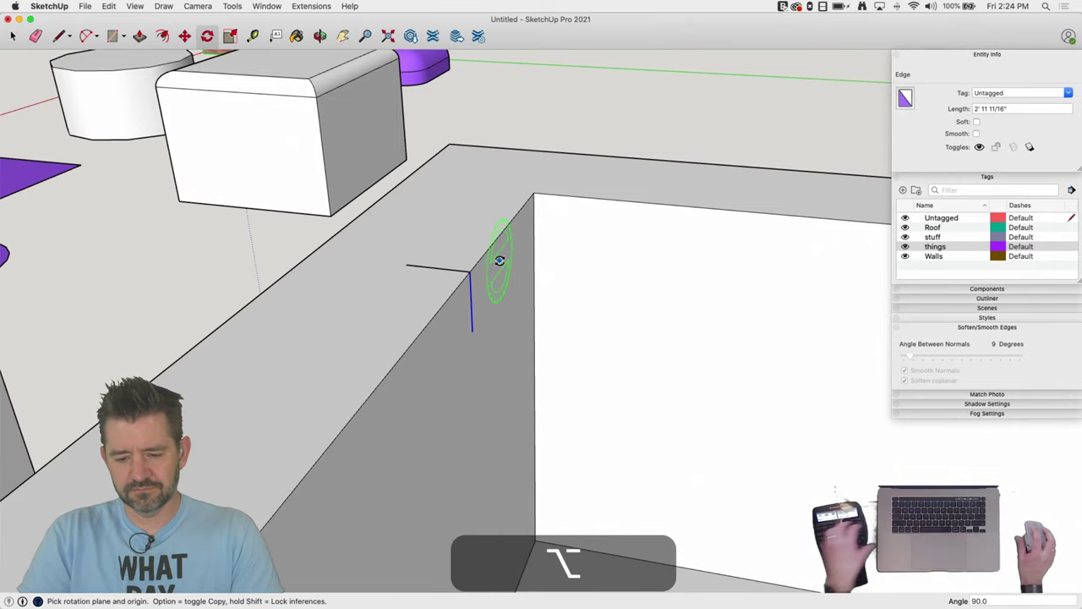
pyautogui.hotkey('alt', 'space')
pyautogui.scroll(10, 499, 261)
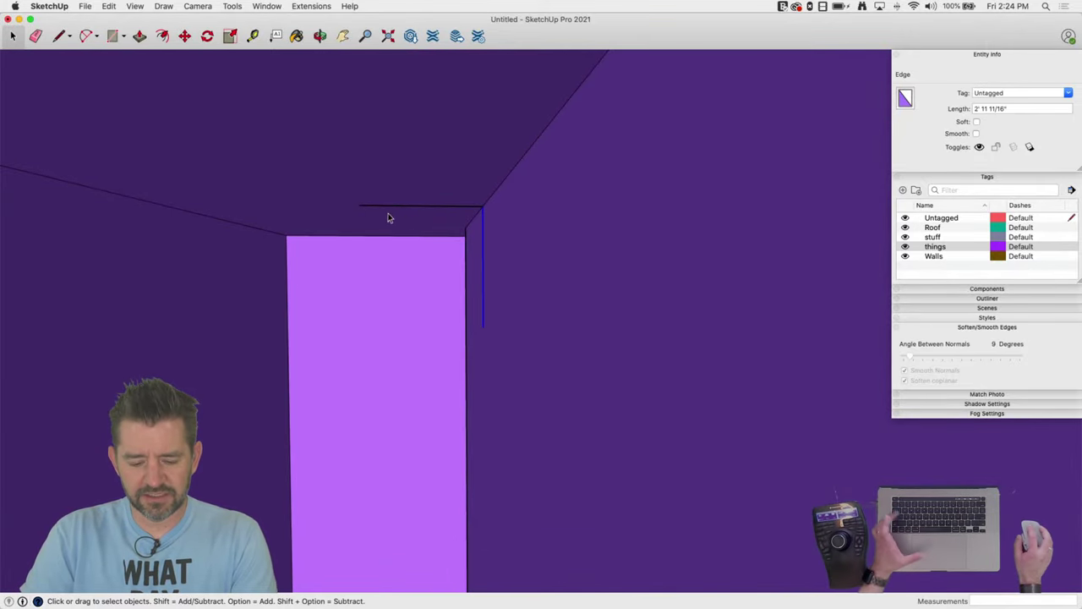
# Draw a quarter-round 2-point arc between the two edge ends
pyautogui.press('a')
pyautogui.click(359, 206)
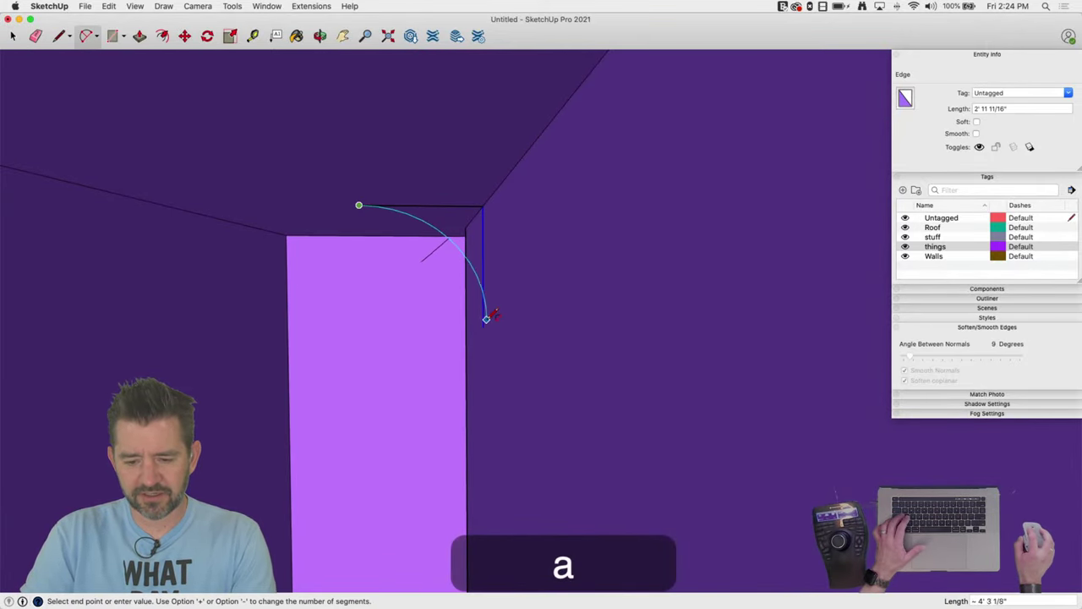
pyautogui.click(489, 252)
pyautogui.press('space')
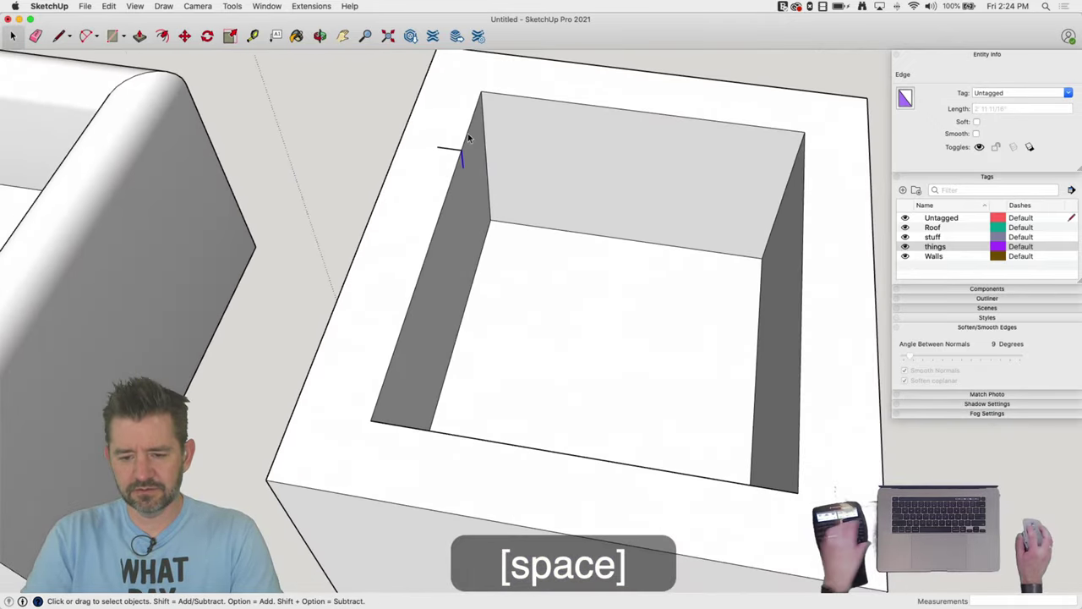
# Sweep the arc around the hole's rim edges with Follow Me
pyautogui.click(469, 128)
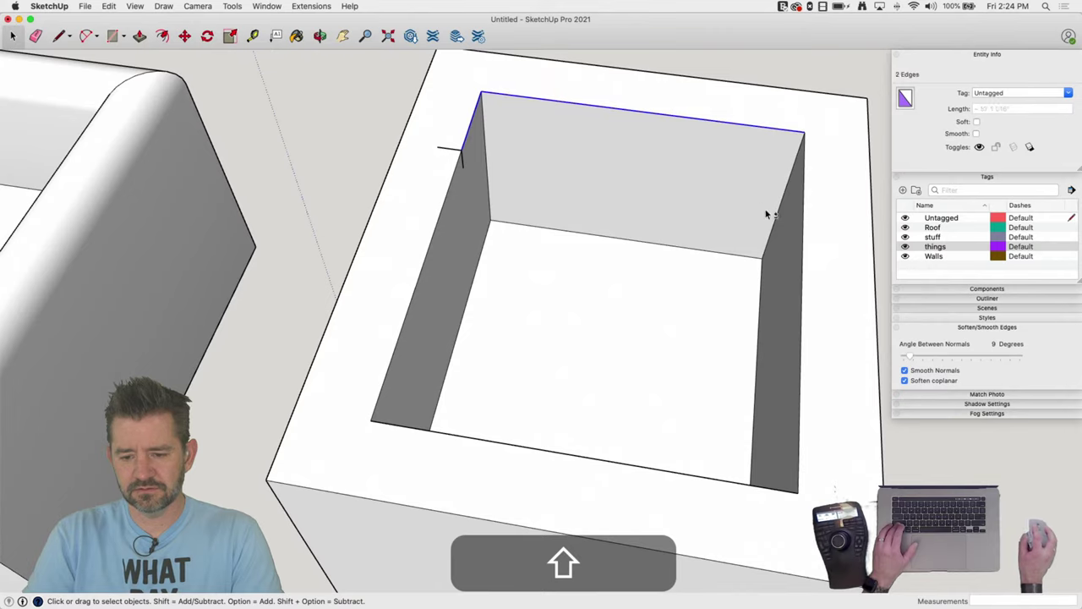
pyautogui.keyDown('shift'); pyautogui.click(803, 228); pyautogui.keyUp('shift')
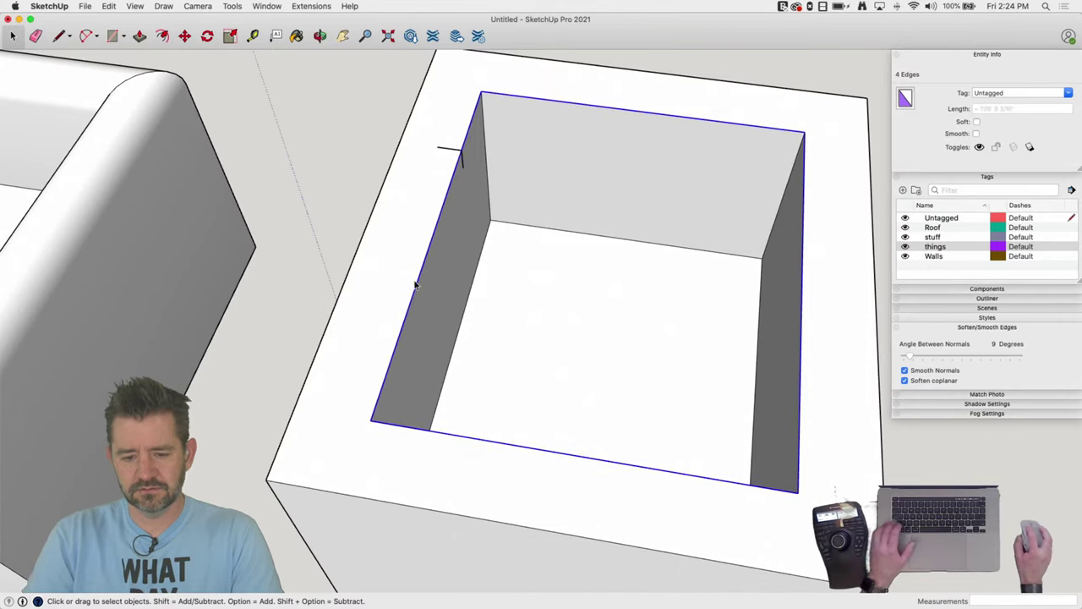
pyautogui.click(230, 6)
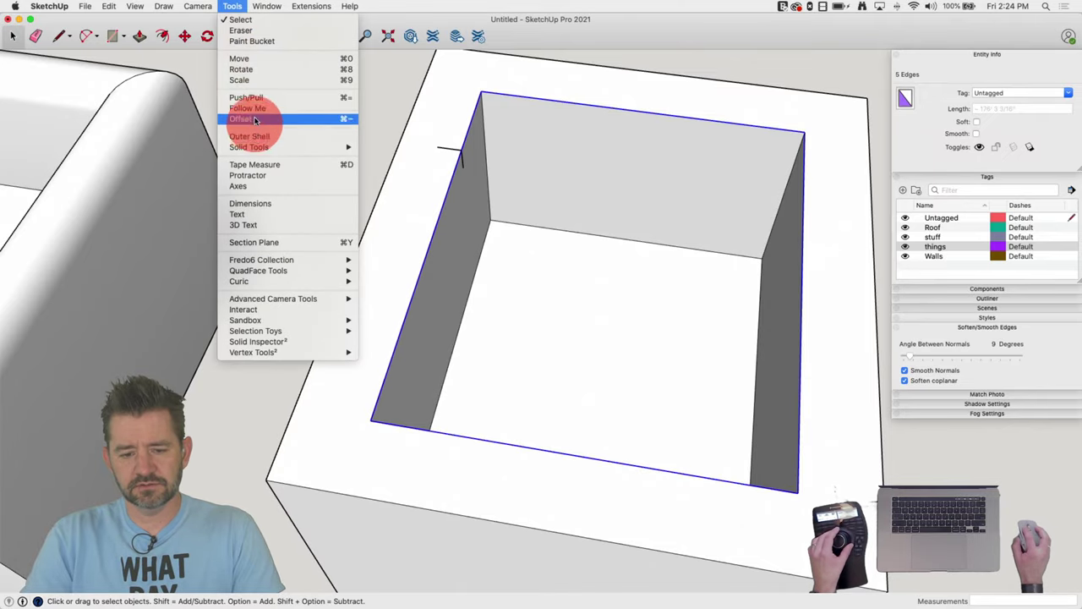
pyautogui.click(246, 107)
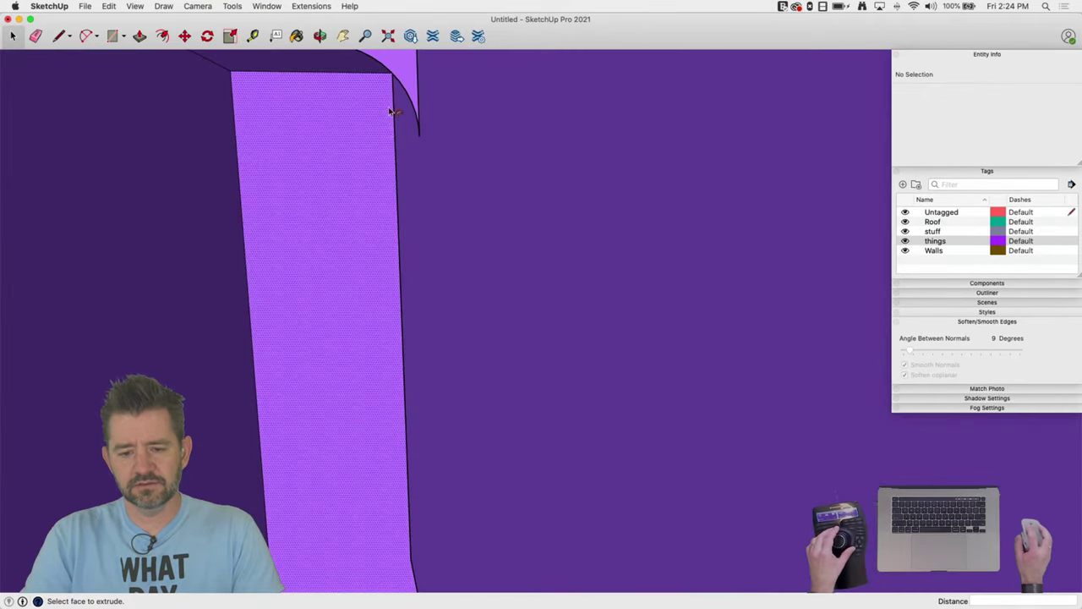
pyautogui.click(406, 60)
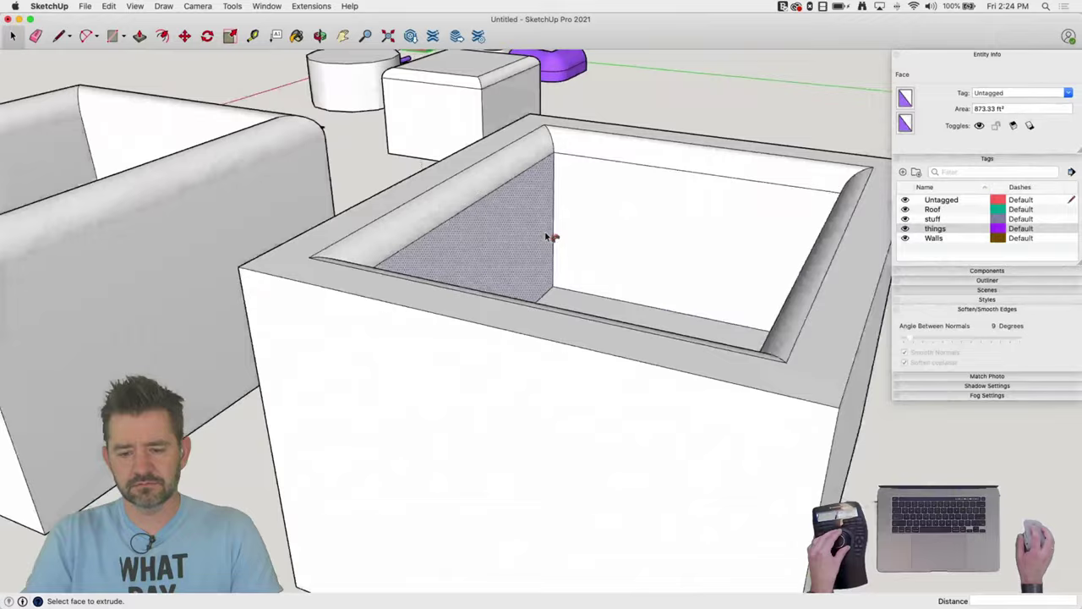
pyautogui.click(551, 237)
pyautogui.press('space')
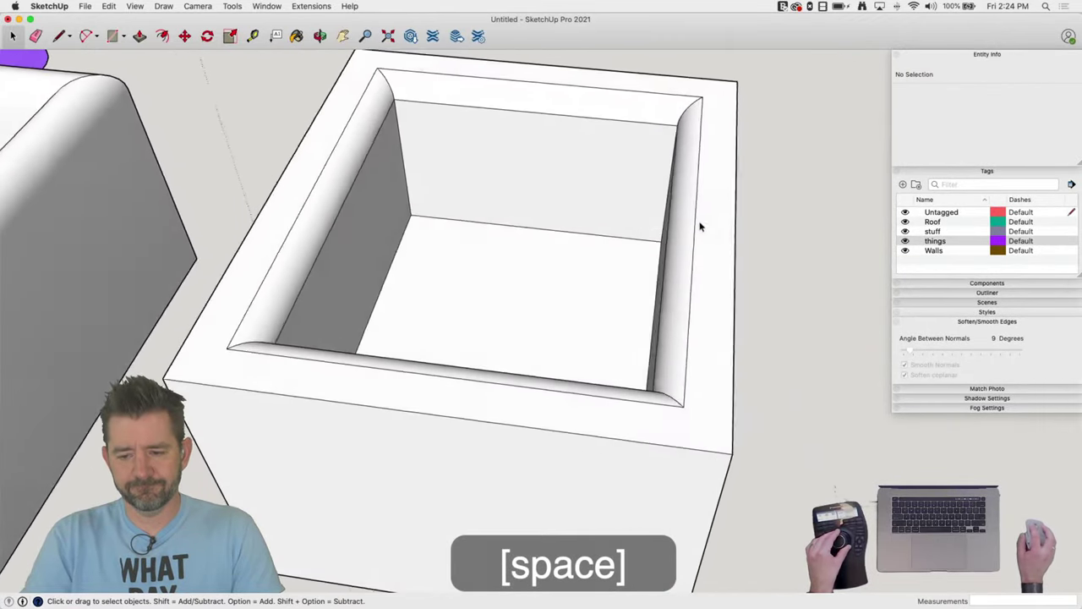
# Select the whole new box and soften its coplanar edges
pyautogui.tripleClick(709, 196)
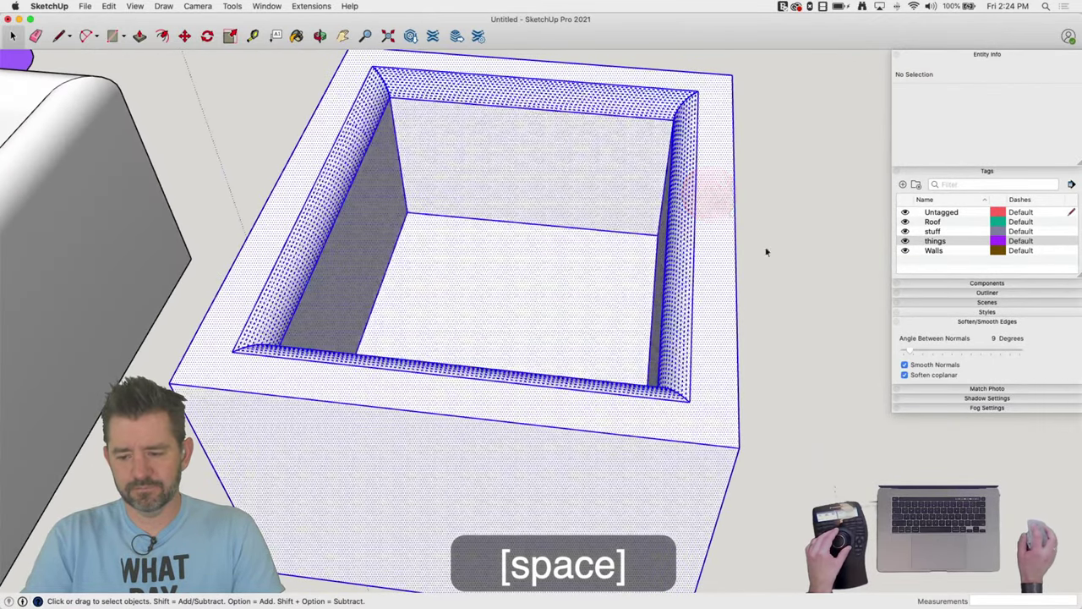
pyautogui.click(906, 356)
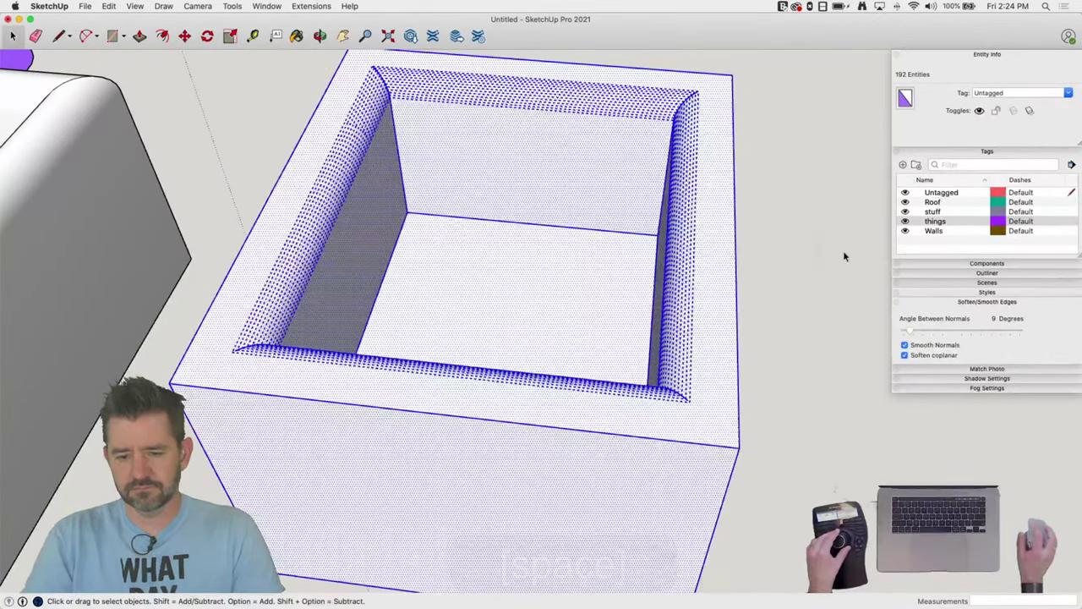
pyautogui.click(804, 239)
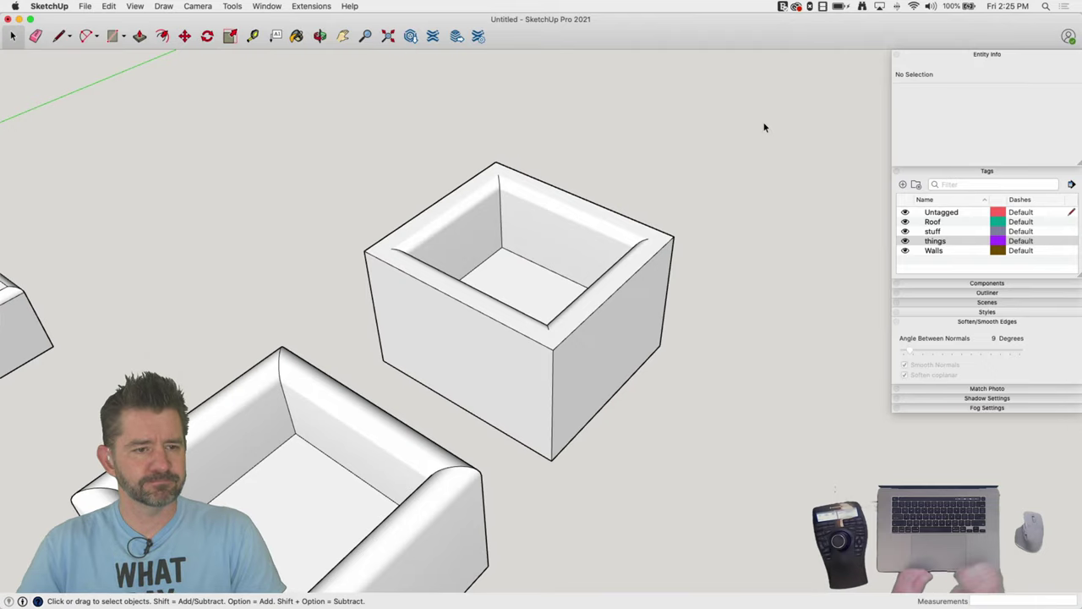
pyautogui.click(531, 342)
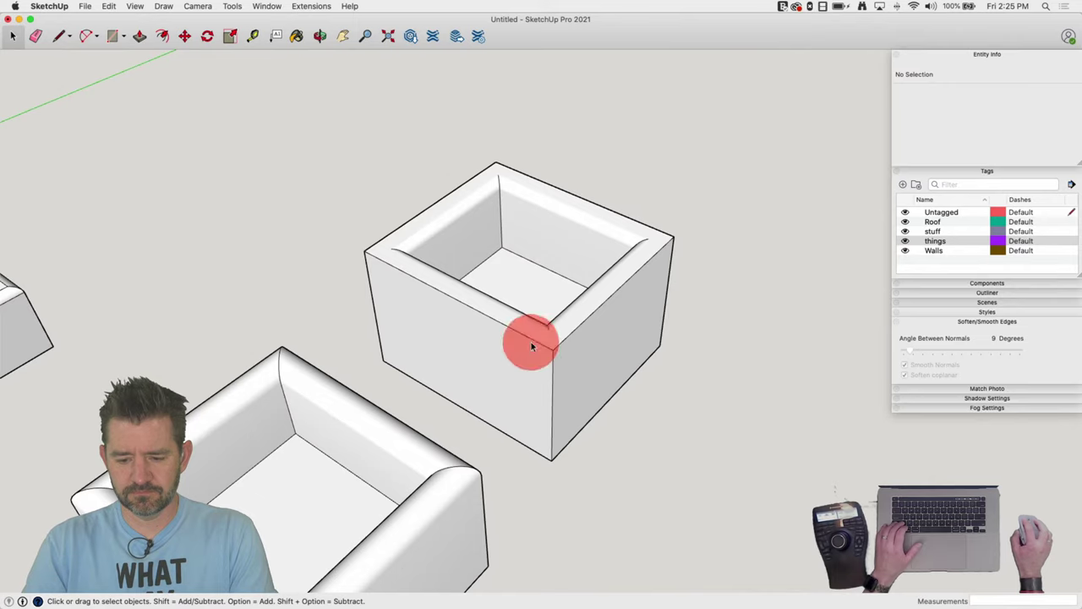
pyautogui.keyDown('shift'); pyautogui.click(561, 345); pyautogui.keyUp('shift')
pyautogui.keyDown('shift'); pyautogui.click(542, 347); pyautogui.keyUp('shift')
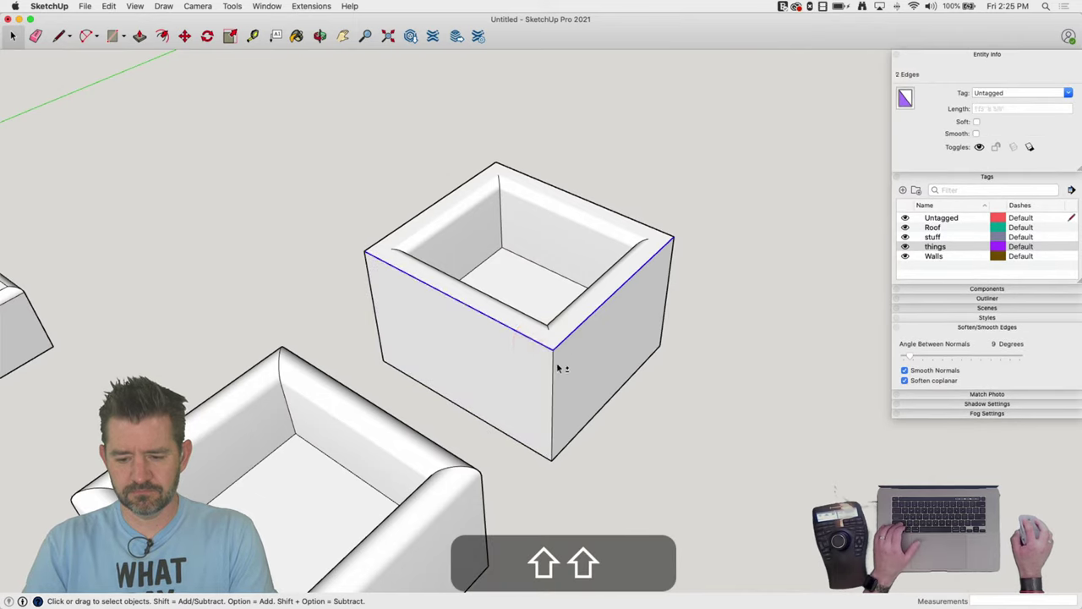
pyautogui.keyDown('shift'); pyautogui.click(553, 364); pyautogui.keyUp('shift')
pyautogui.keyDown('shift'); pyautogui.click(370, 296); pyautogui.keyUp('shift')
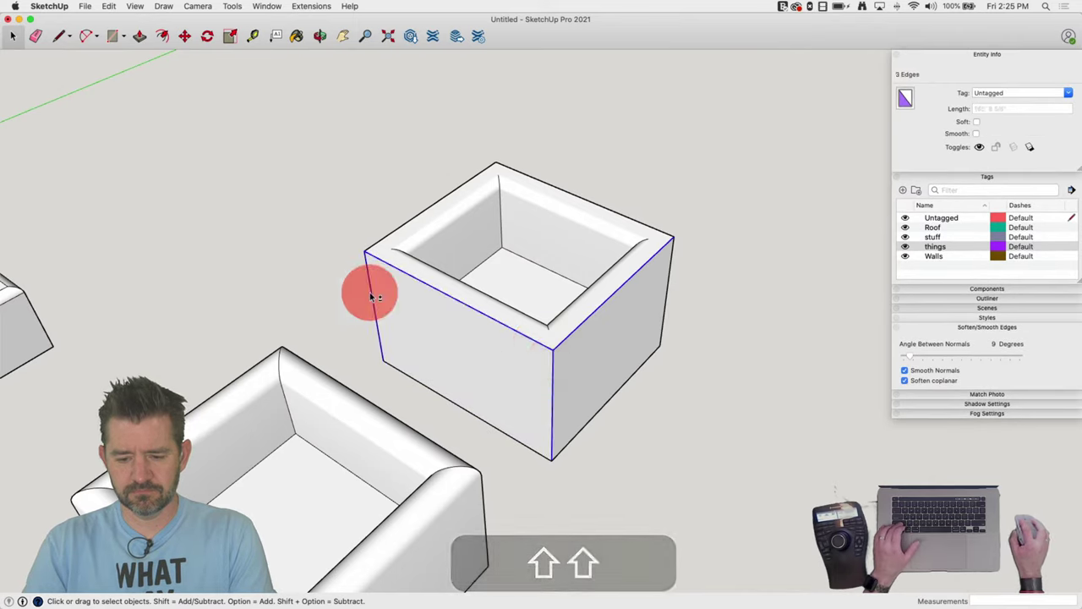
pyautogui.keyDown('shift'); pyautogui.click(394, 230); pyautogui.keyUp('shift')
pyautogui.keyDown('shift'); pyautogui.click(531, 180); pyautogui.keyUp('shift')
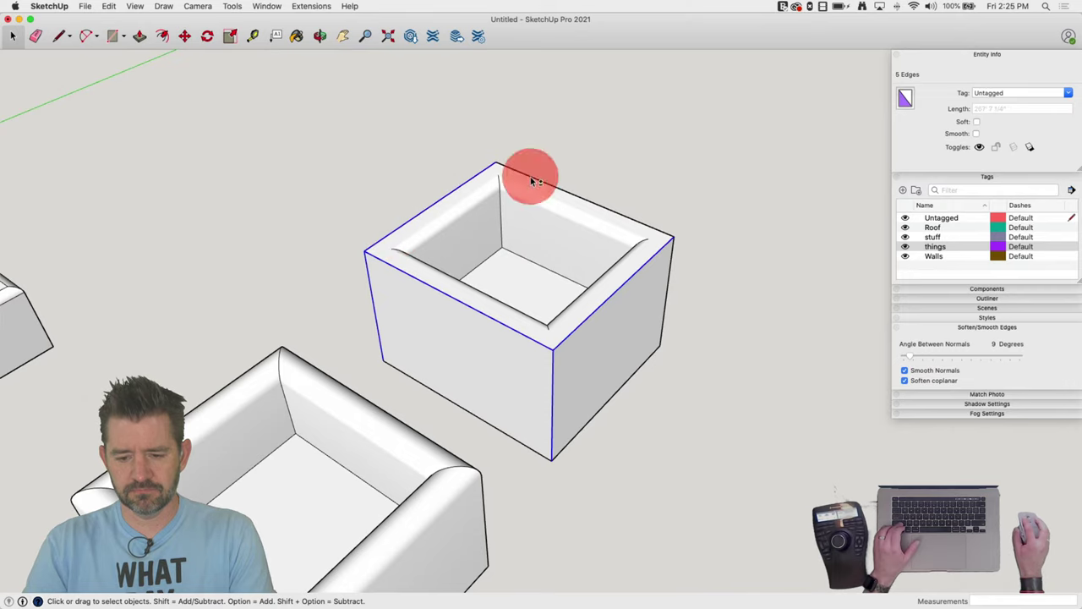
pyautogui.keyDown('shift'); pyautogui.click(674, 256); pyautogui.keyUp('shift')
pyautogui.moveTo(673, 256); pyautogui.dragTo(67, 205, button='middle')
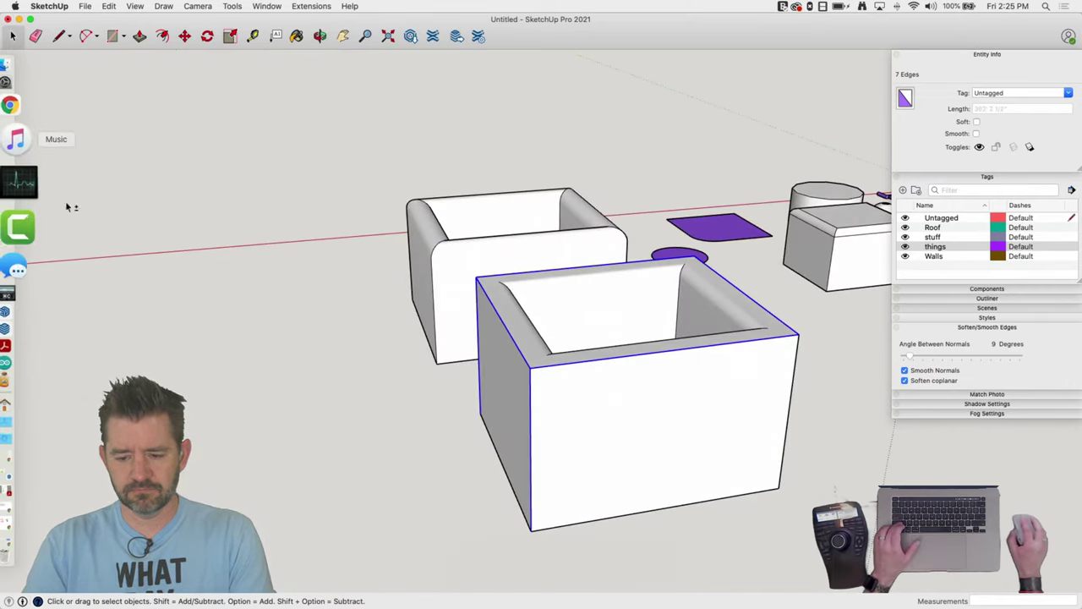
pyautogui.keyDown('shift'); pyautogui.click(793, 386); pyautogui.keyUp('shift')
pyautogui.moveTo(606, 177); pyautogui.dragTo(338, 51, button='middle')
pyautogui.click(233, 6)
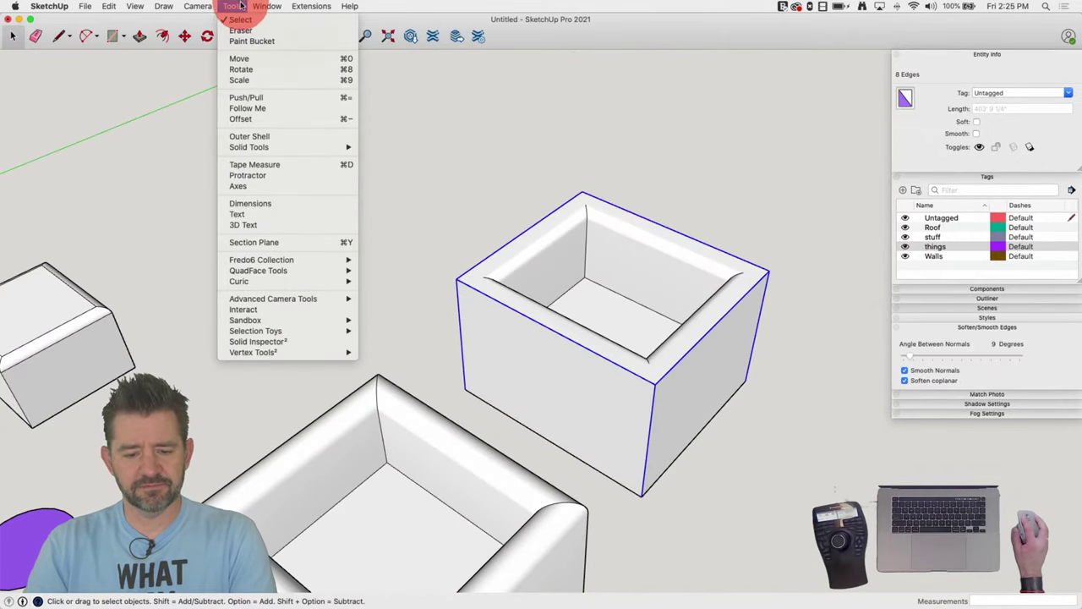
pyautogui.moveTo(317, 261)
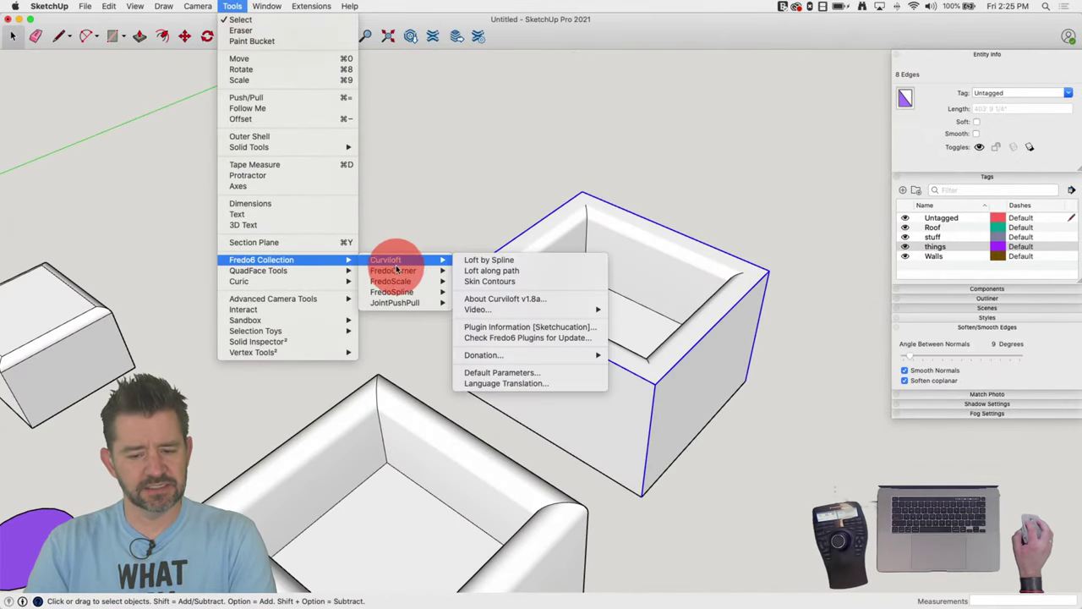
pyautogui.moveTo(398, 270)
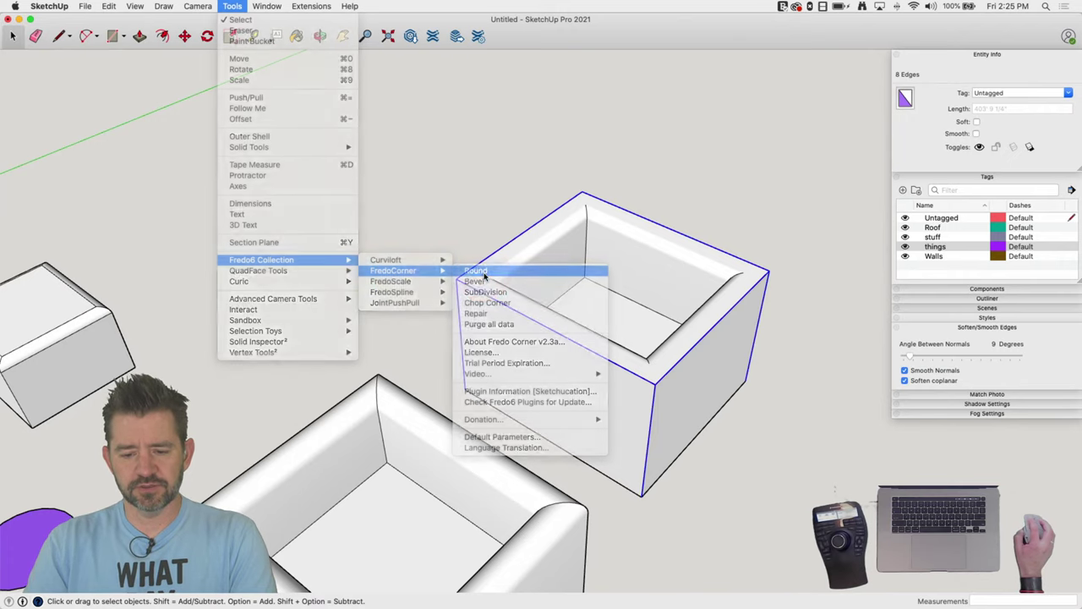
pyautogui.click(483, 272)
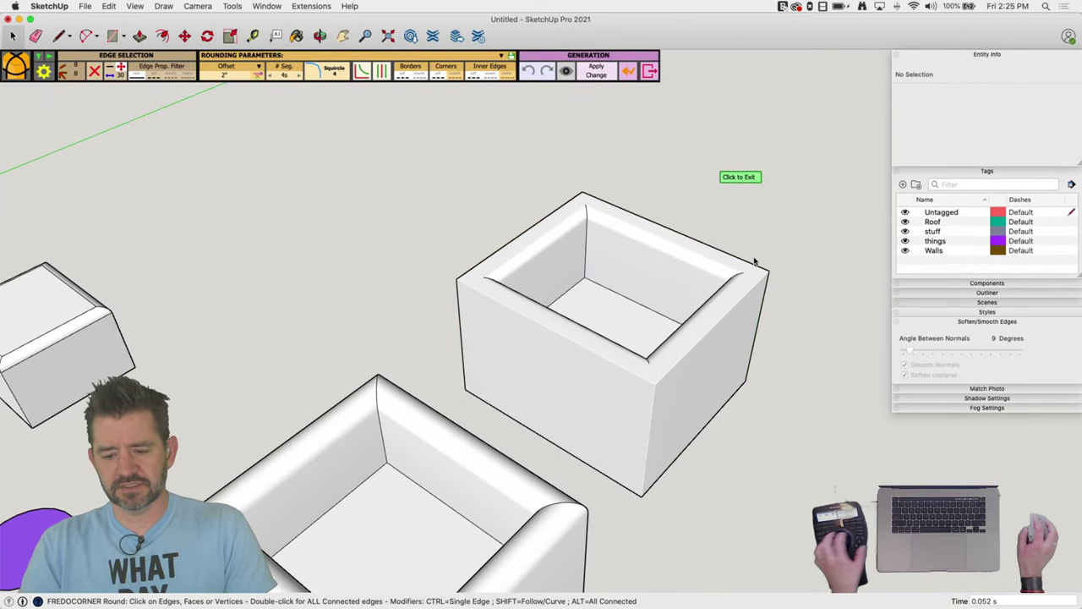
pyautogui.scroll(10, 742, 249)
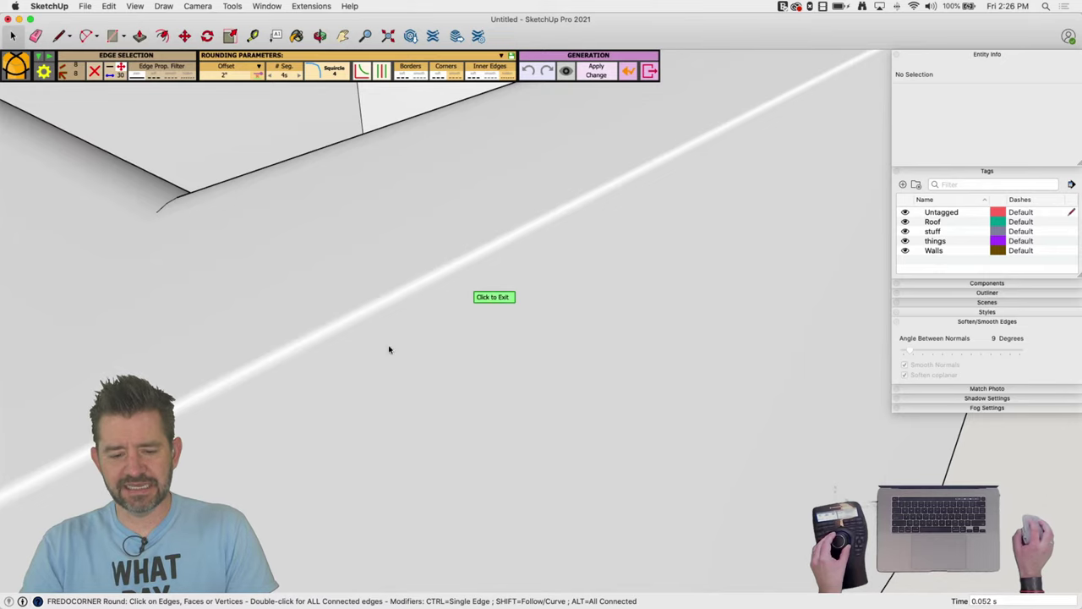
pyautogui.scroll(-6, 387, 343)
pyautogui.press('space')
pyautogui.scroll(-8, 382, 297)
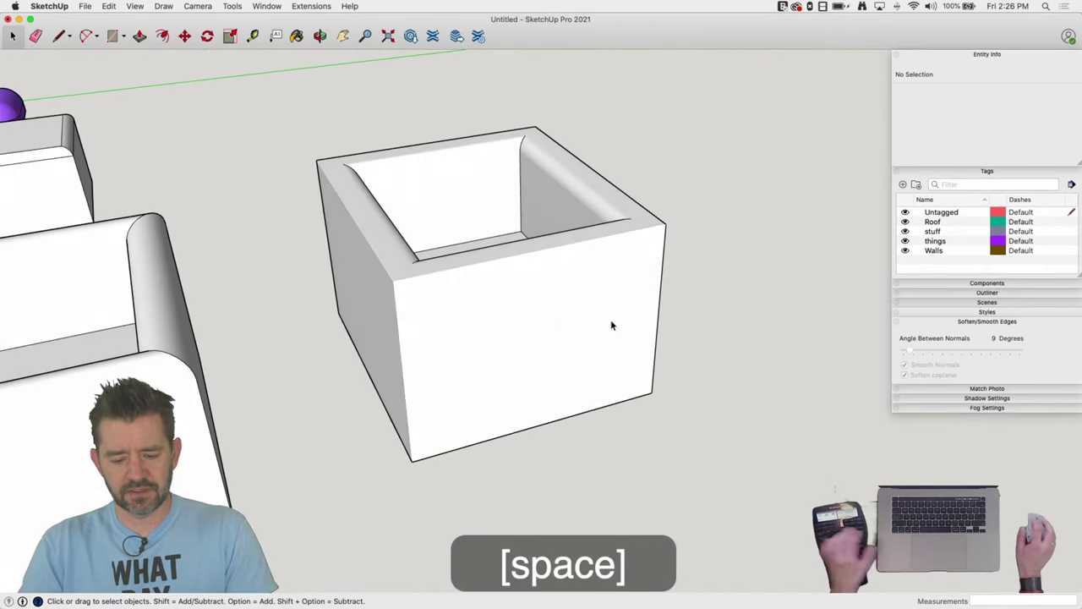
pyautogui.press('super+z')
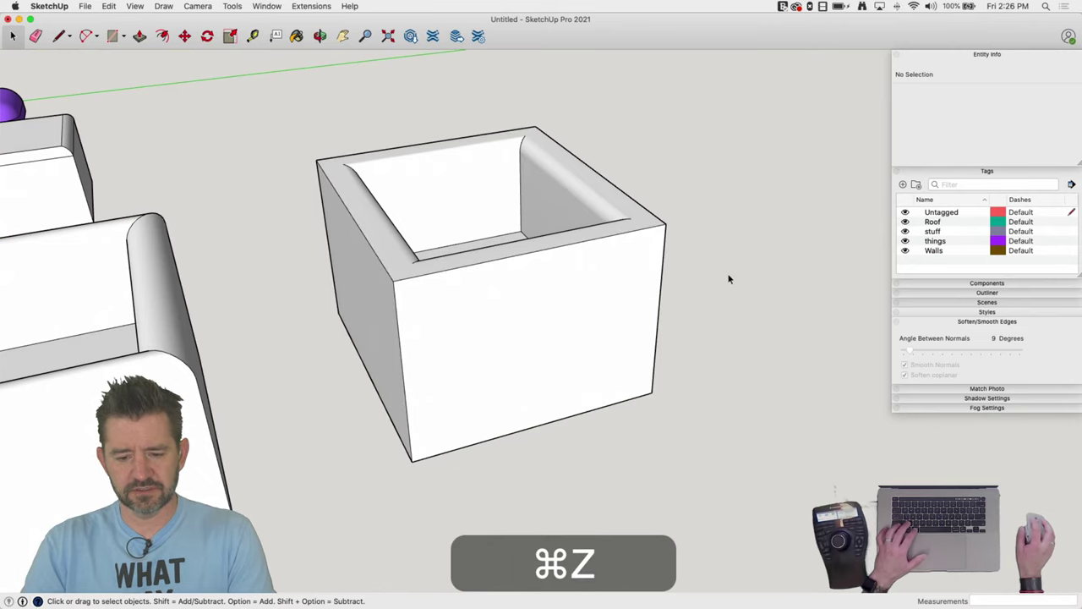
# Select the box's top outer edges and its front vertical corner edges
pyautogui.click(395, 318)
pyautogui.keyDown('shift'); pyautogui.click(392, 275); pyautogui.keyUp('shift')
pyautogui.keyDown('shift'); pyautogui.click(404, 278); pyautogui.keyUp('shift')
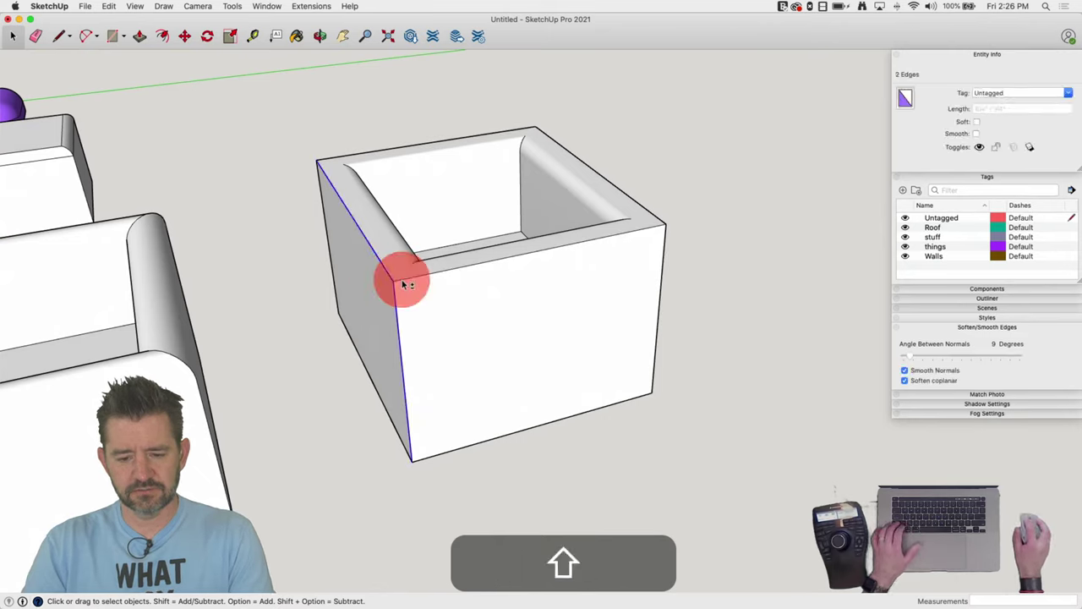
pyautogui.click(666, 240)
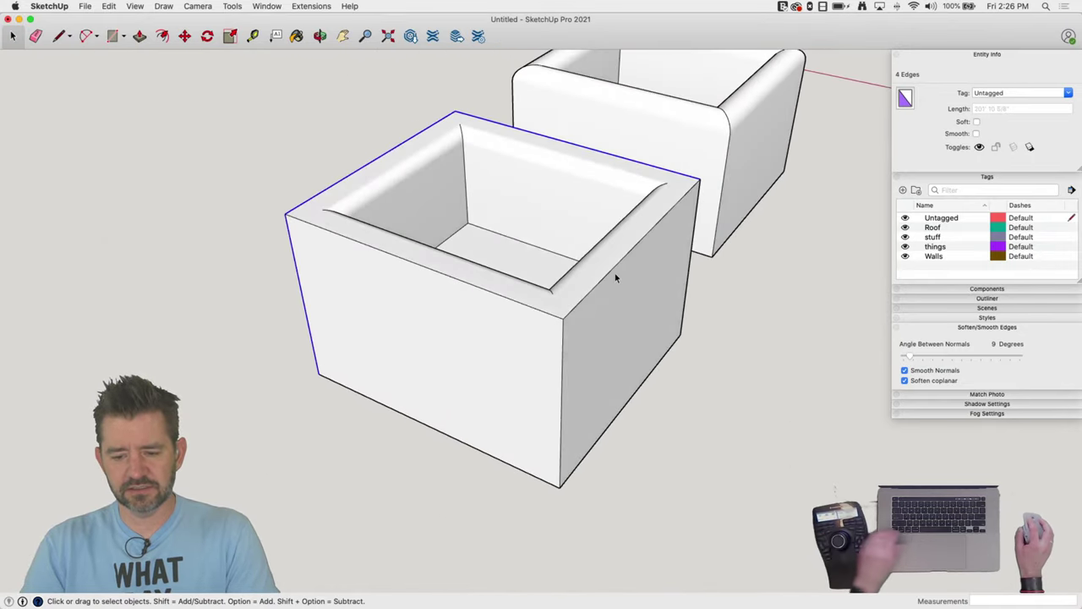
pyautogui.keyDown('shift'); pyautogui.click(618, 271); pyautogui.keyUp('shift')
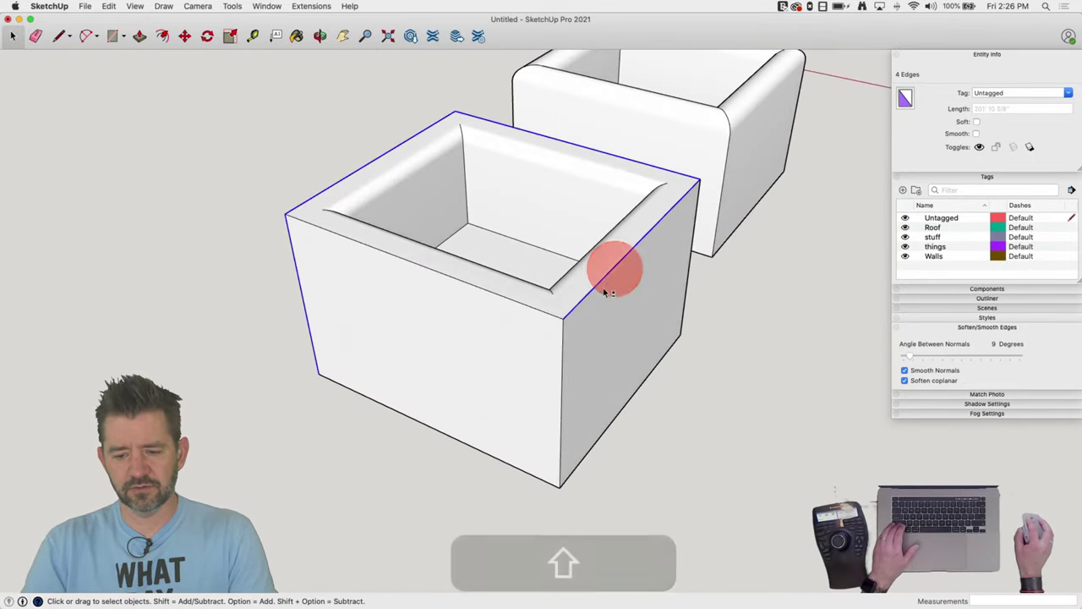
pyautogui.keyDown('shift'); pyautogui.click(552, 313); pyautogui.keyUp('shift')
pyautogui.keyDown('shift'); pyautogui.click(562, 335); pyautogui.keyUp('shift')
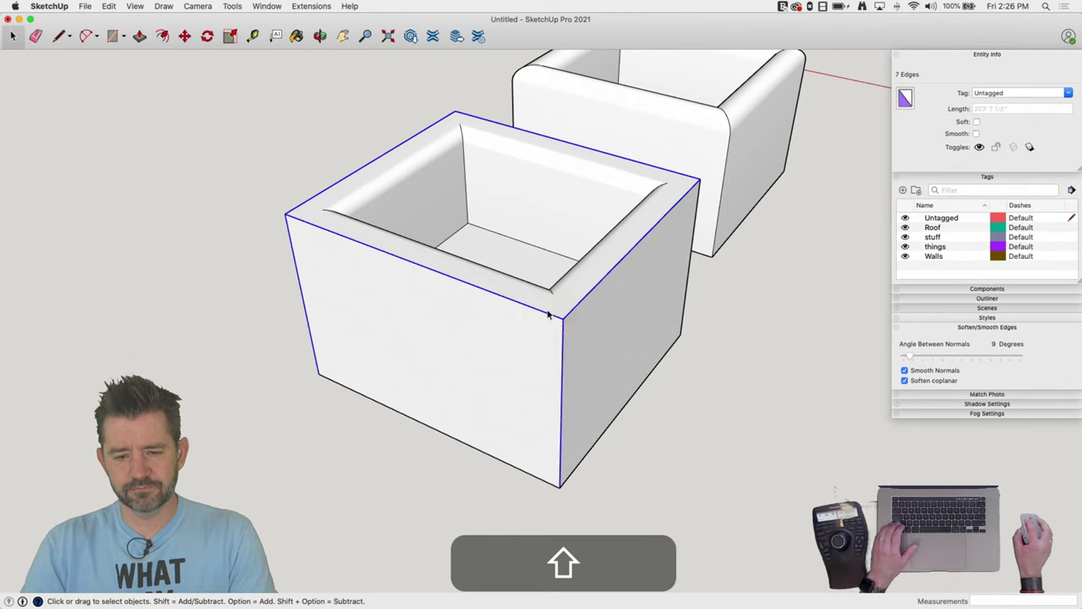
# Apply Fredo6 FredoCorner Round to the selected edges
pyautogui.click(266, 6)
pyautogui.click(284, 272)
pyautogui.click(284, 259)
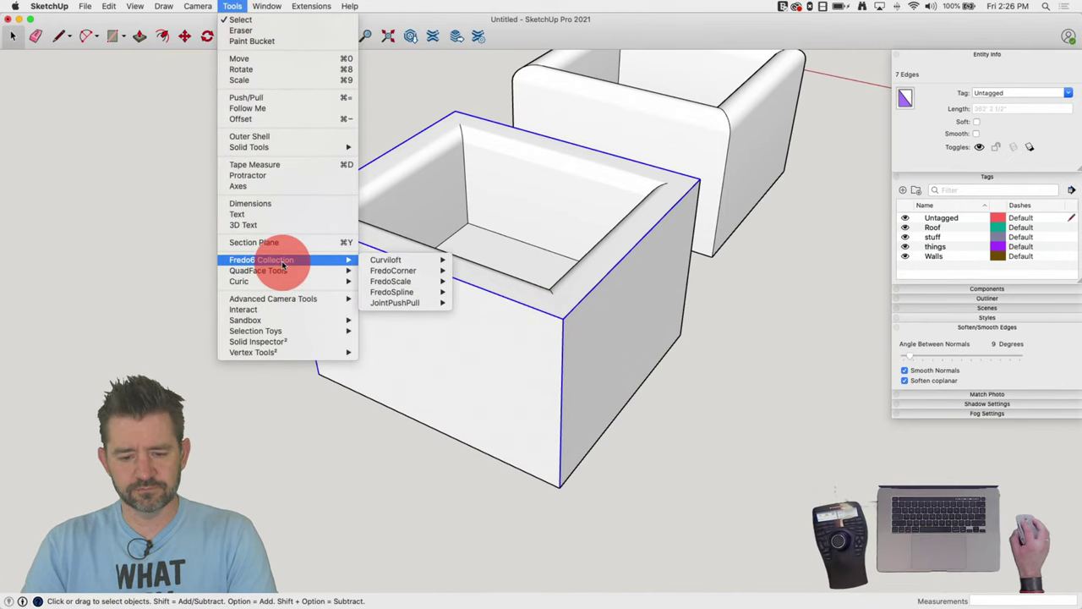
pyautogui.click(384, 270)
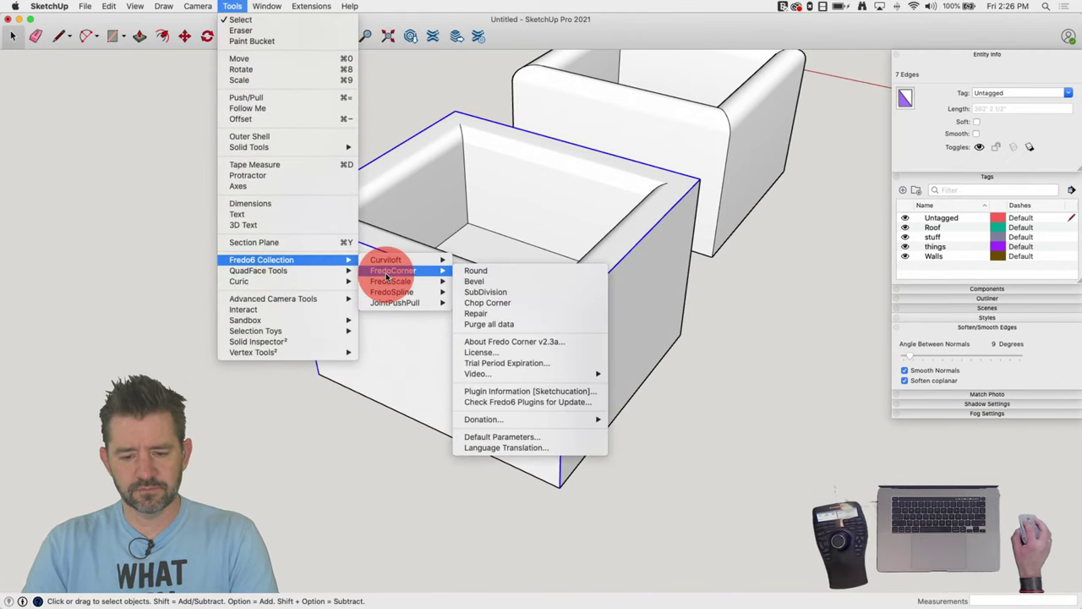
pyautogui.click(476, 272)
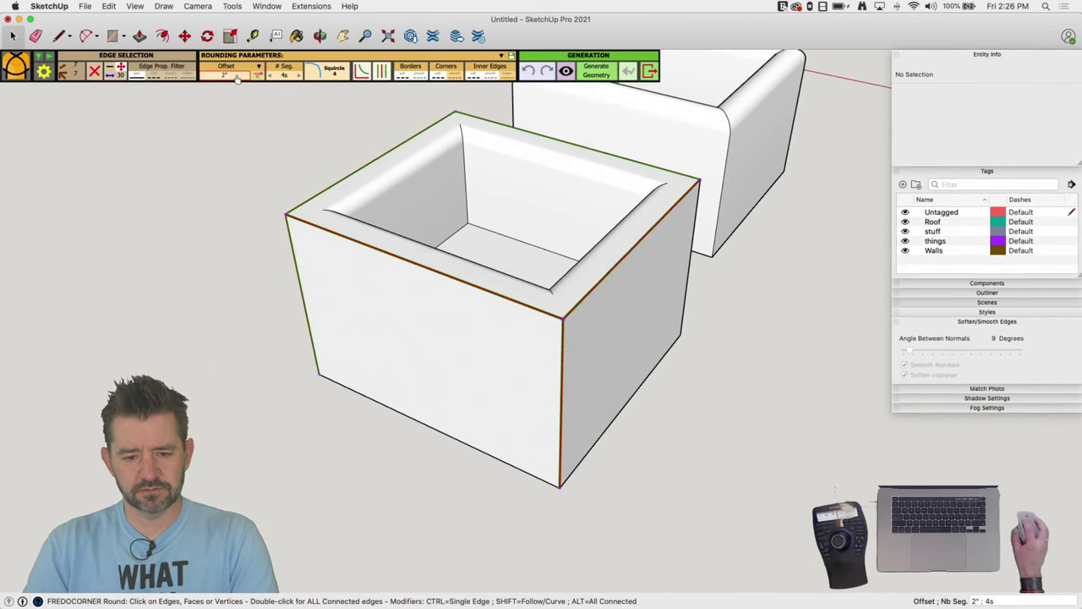
# Set the rounding offset to 16 (1' 4"), finish, and orbit to review the corners
pyautogui.click(236, 76)
pyautogui.write('1')
pyautogui.press('Return')
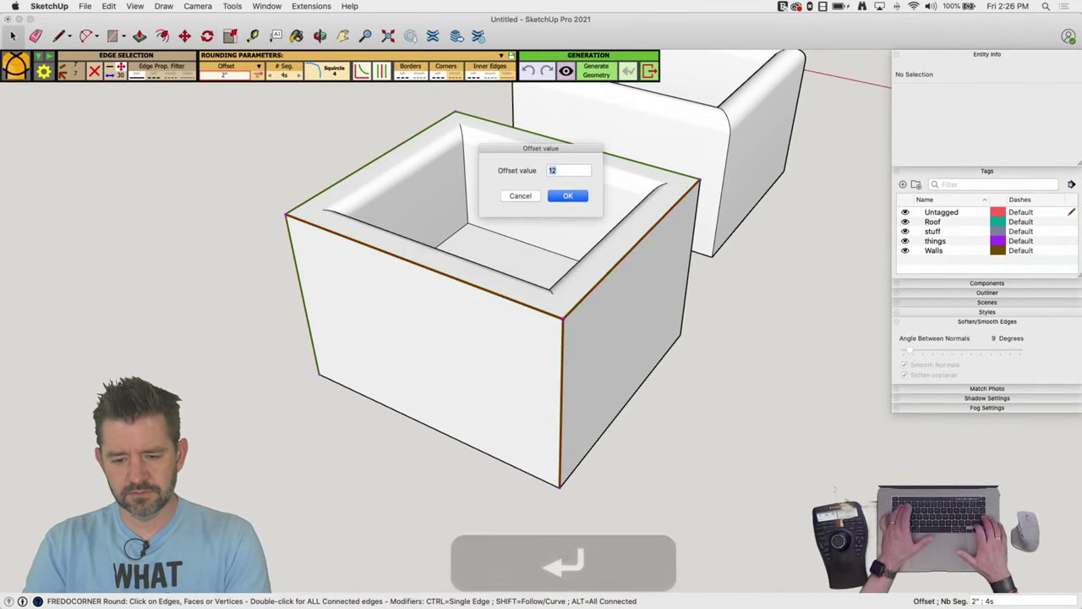
pyautogui.click(238, 76)
pyautogui.write('16')
pyautogui.press('Return')
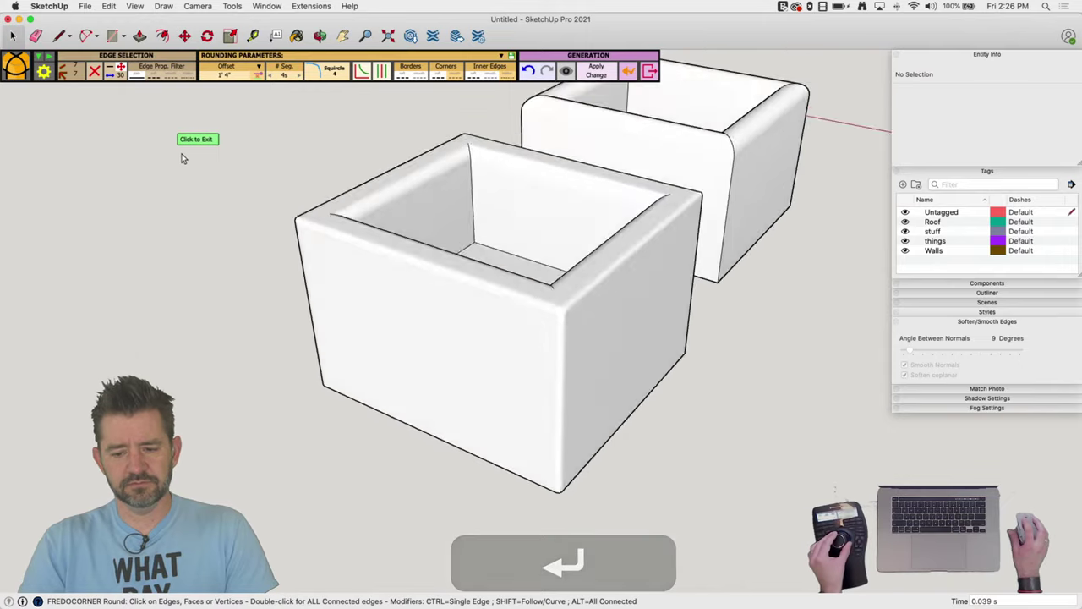
pyautogui.press('space')
pyautogui.moveTo(333, 171); pyautogui.dragTo(384, 231, button='middle')
pyautogui.scroll(6, 384, 231)
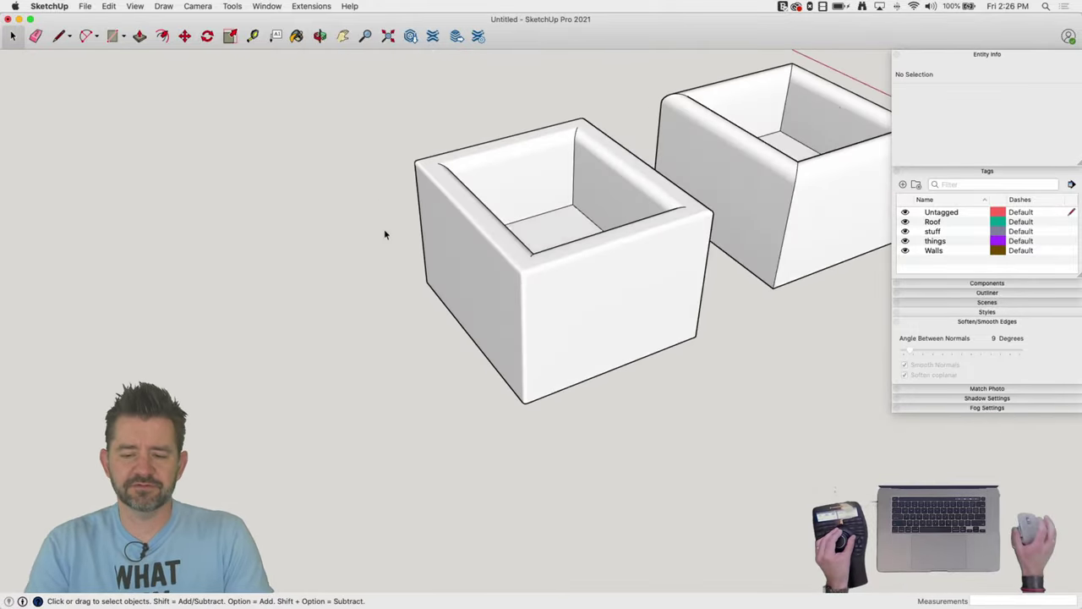
pyautogui.moveTo(336, 143); pyautogui.dragTo(776, 316, button='middle')
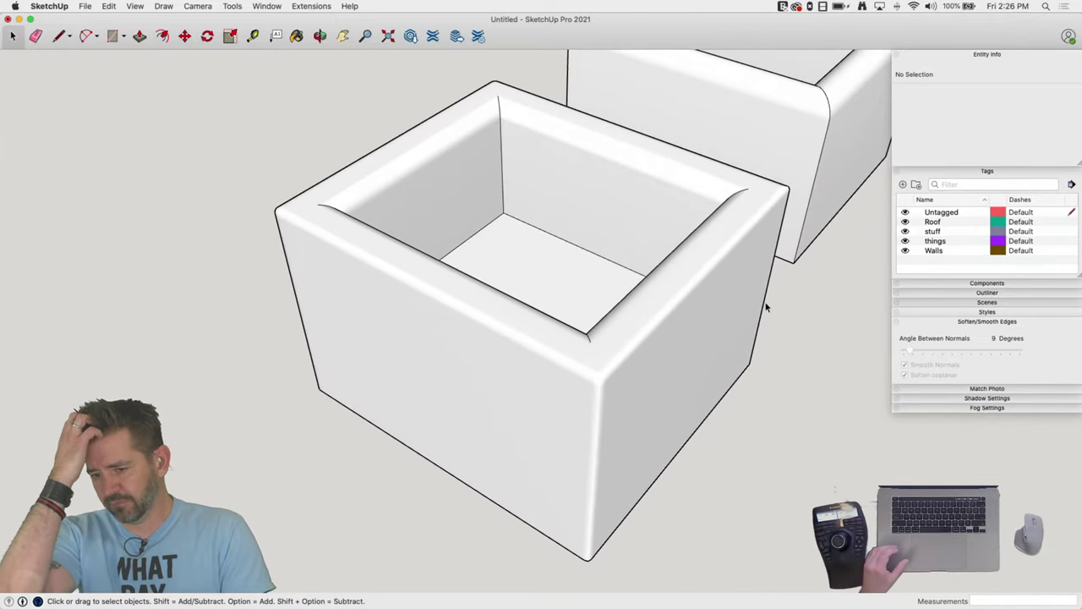